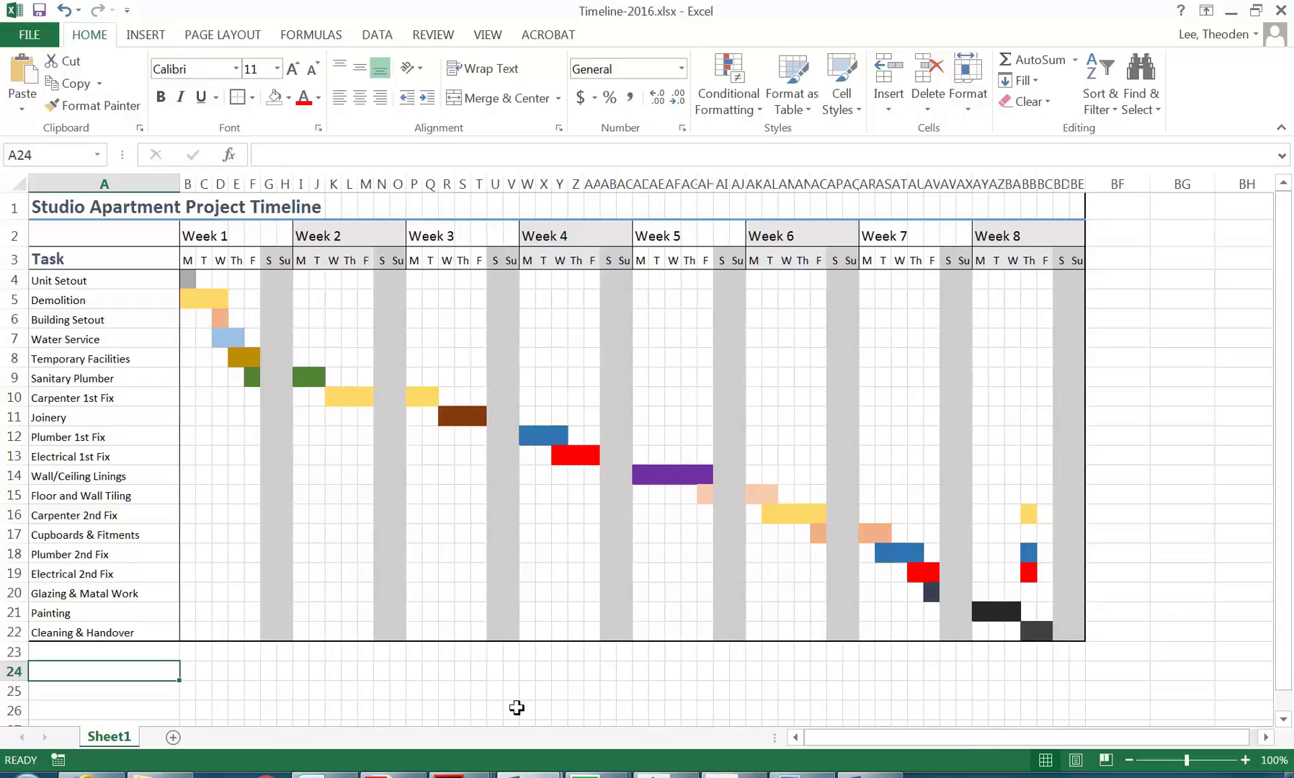
Step: Switch from the project timeline to the AutoCAD drawing EDi Project Plan and Sections.dwg
left_click(530, 775)
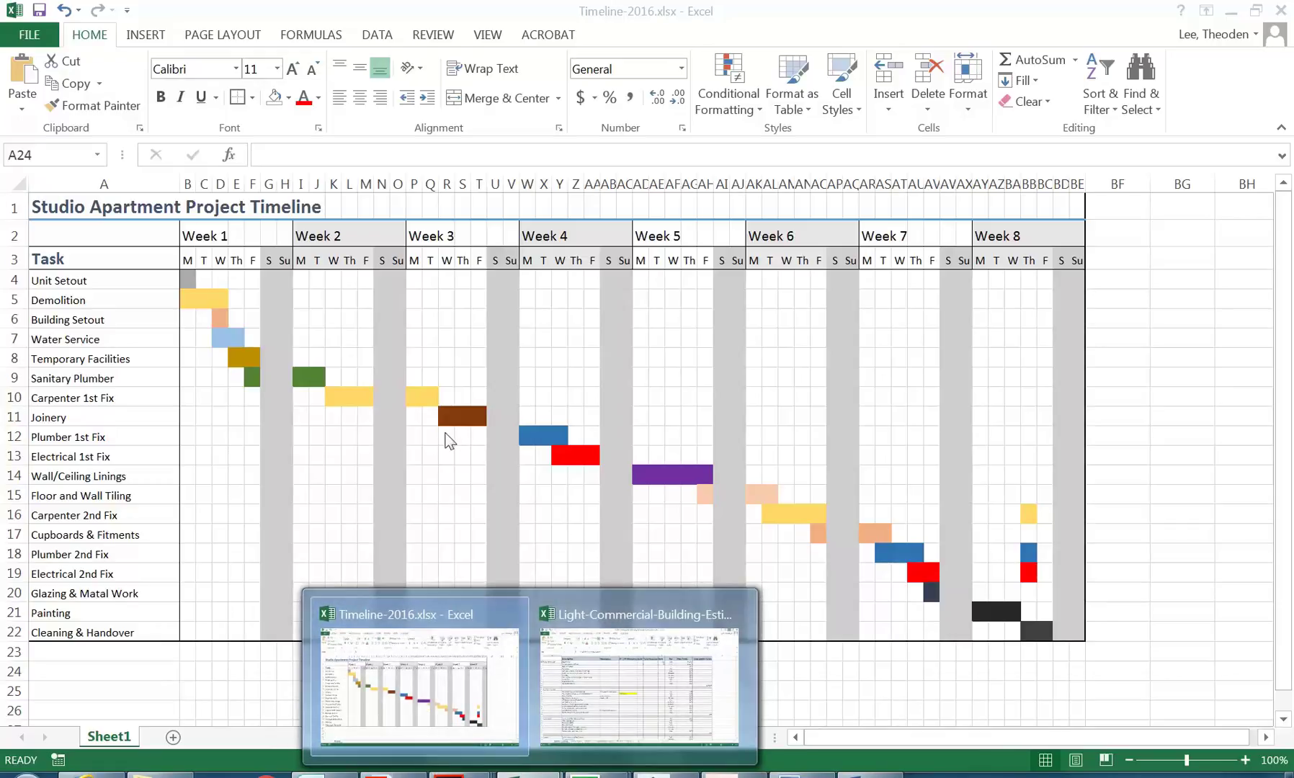
left_click(482, 8)
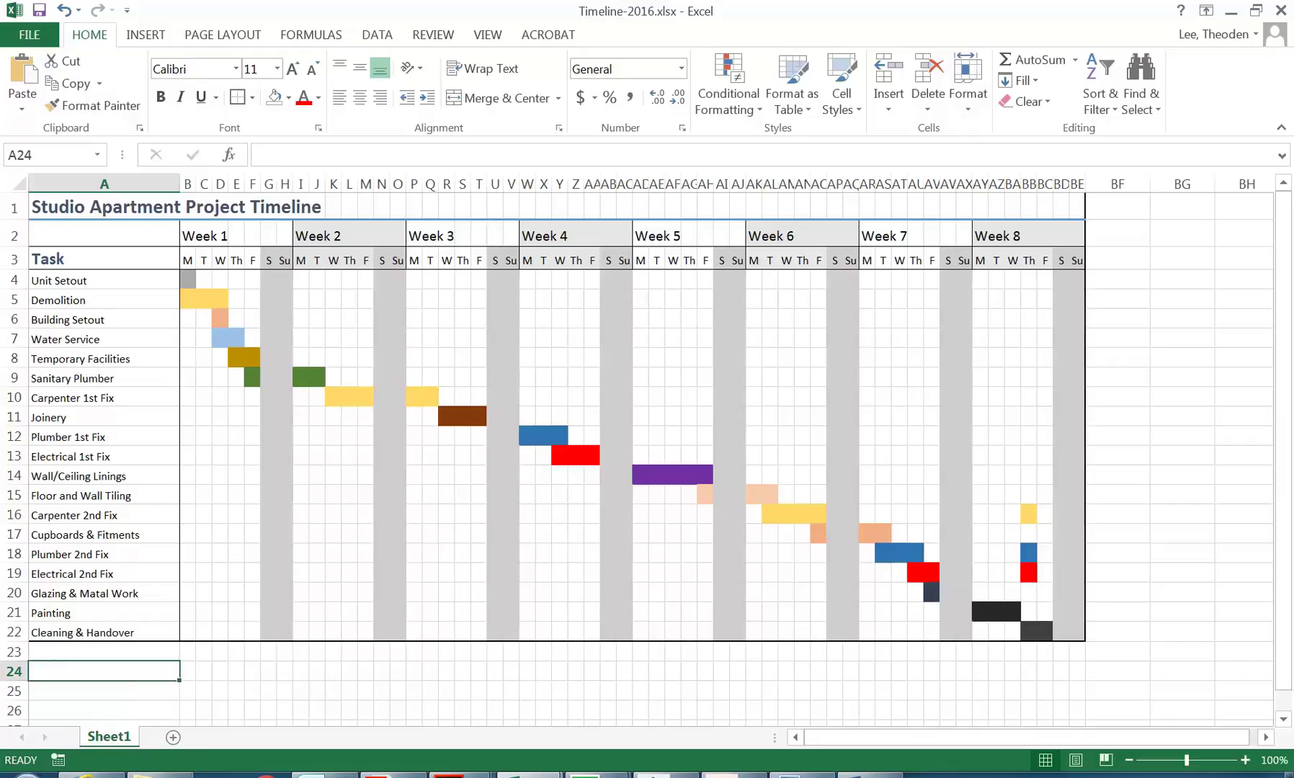
mouse_move(733, 775)
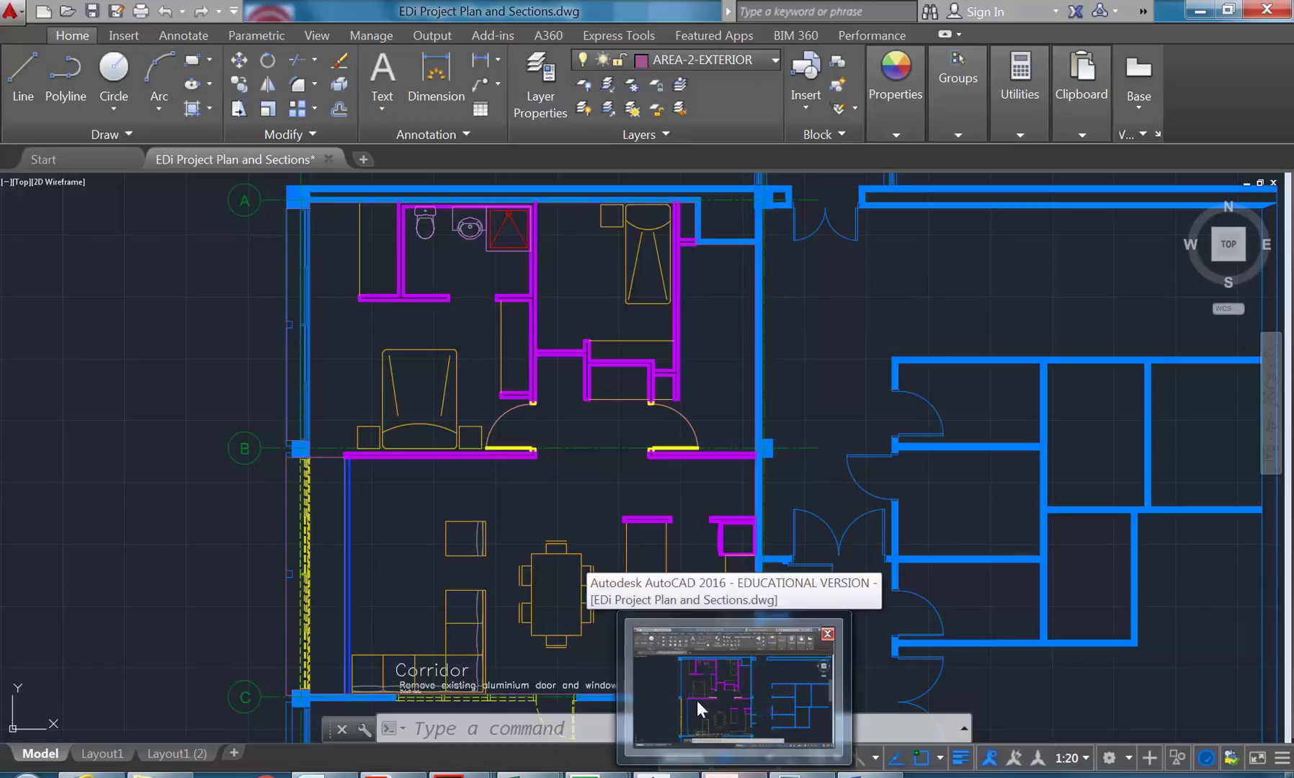
left_click(697, 701)
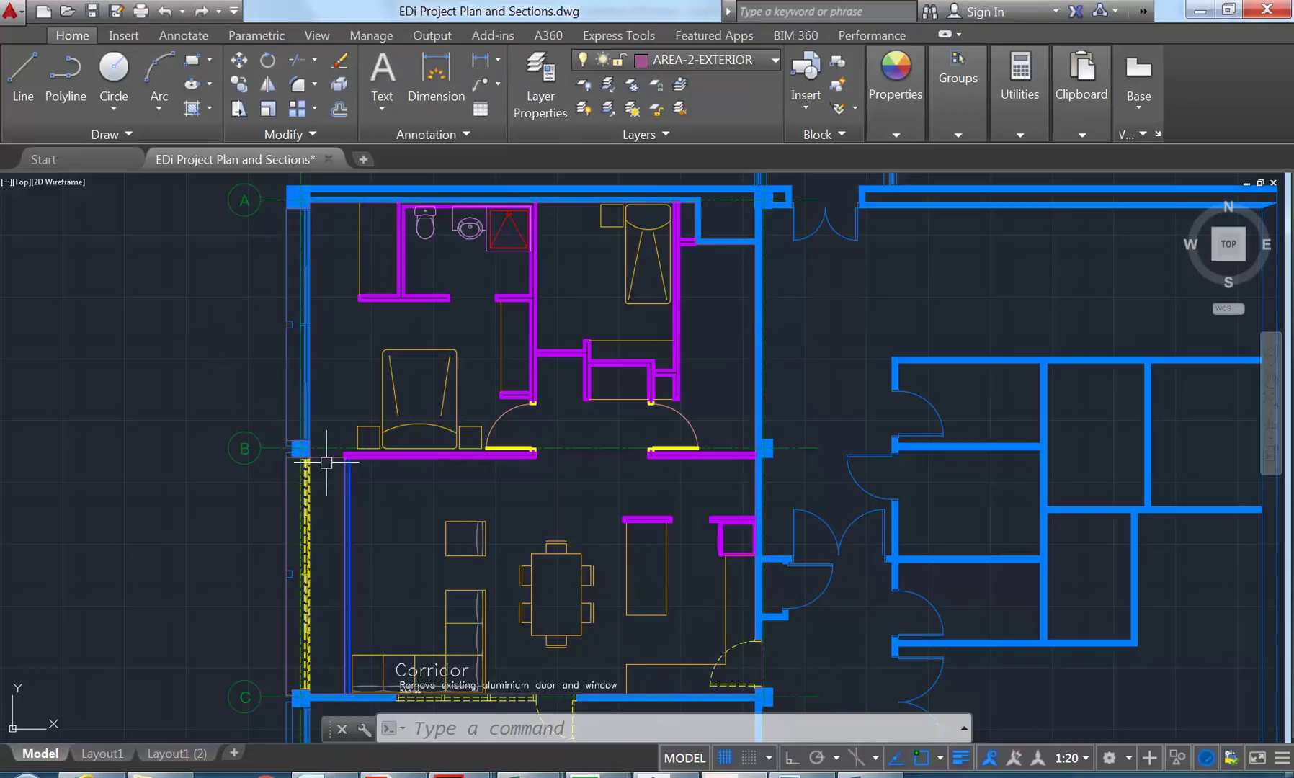
Step: Select the balcony and interior area polylines along the west side to inspect their outlines, and clear the selection
mouse_move(282, 524)
left_click(284, 511)
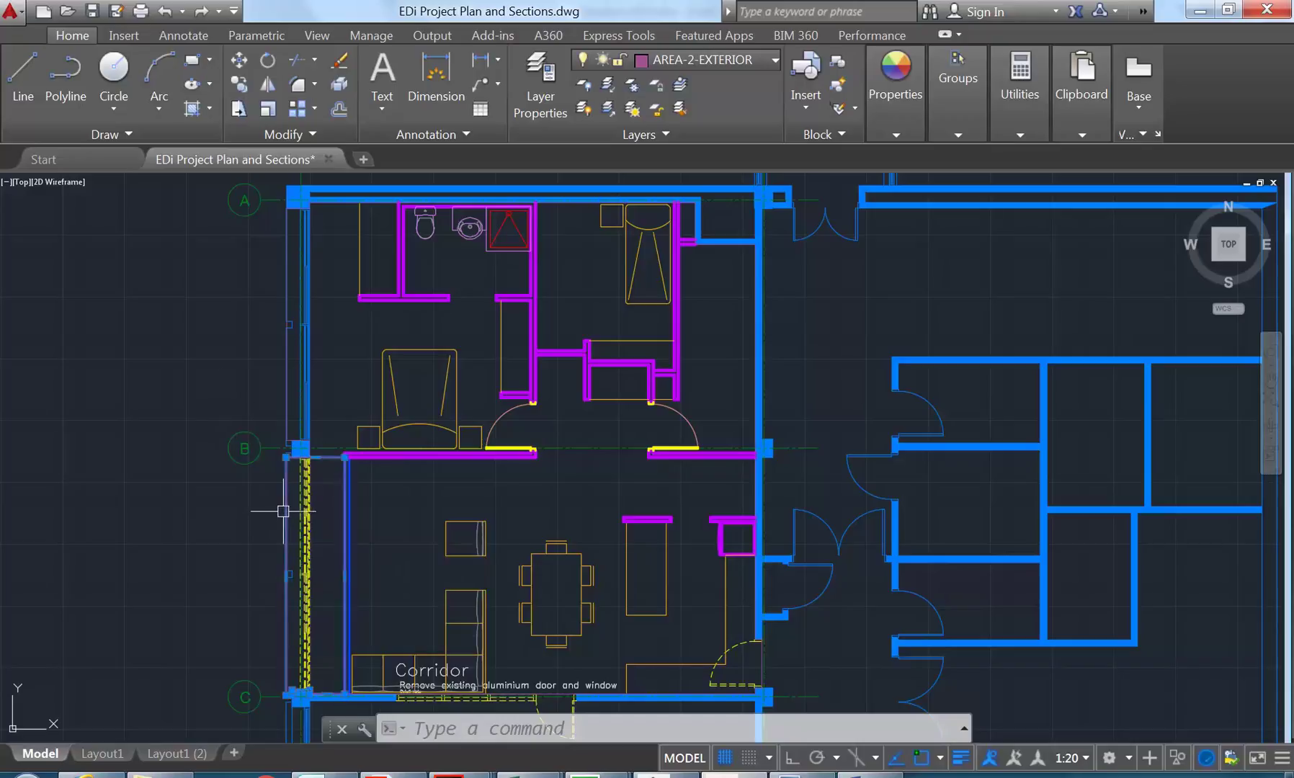
left_click(283, 407)
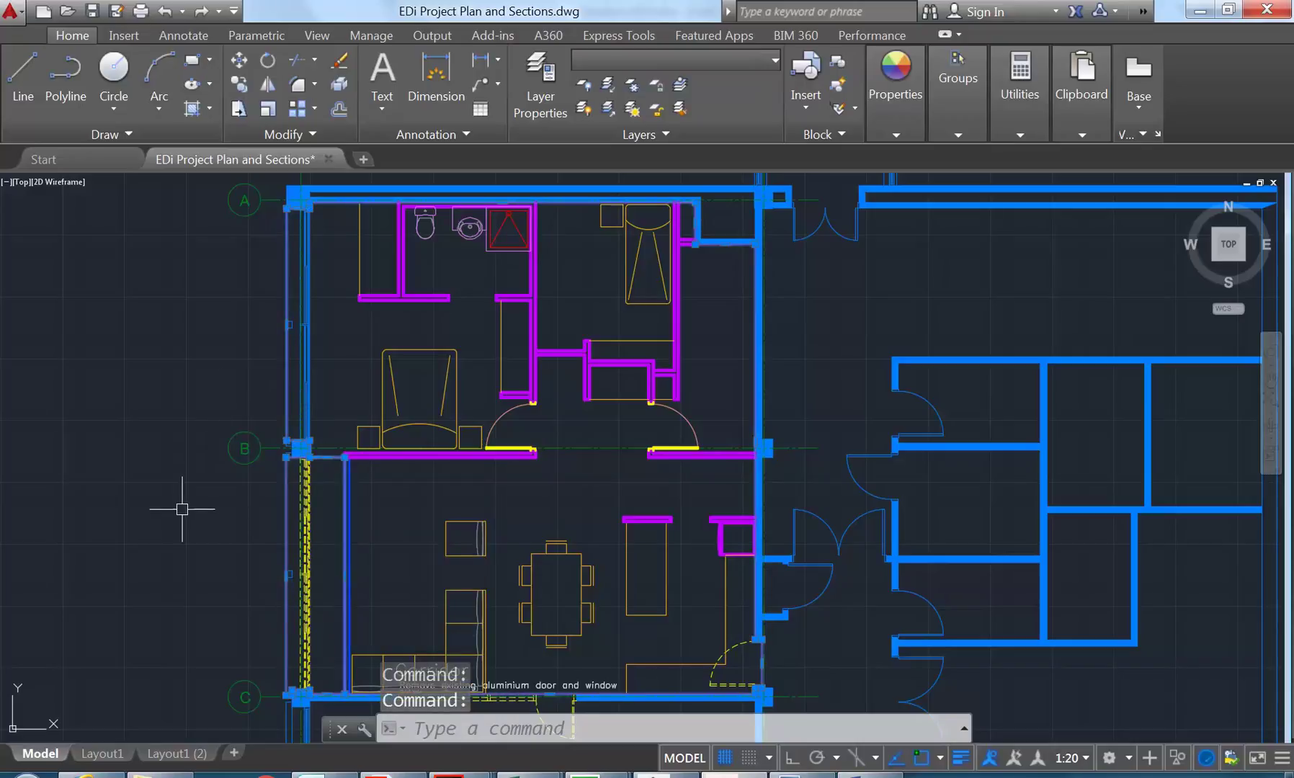
key("Escape")
key("Escape")
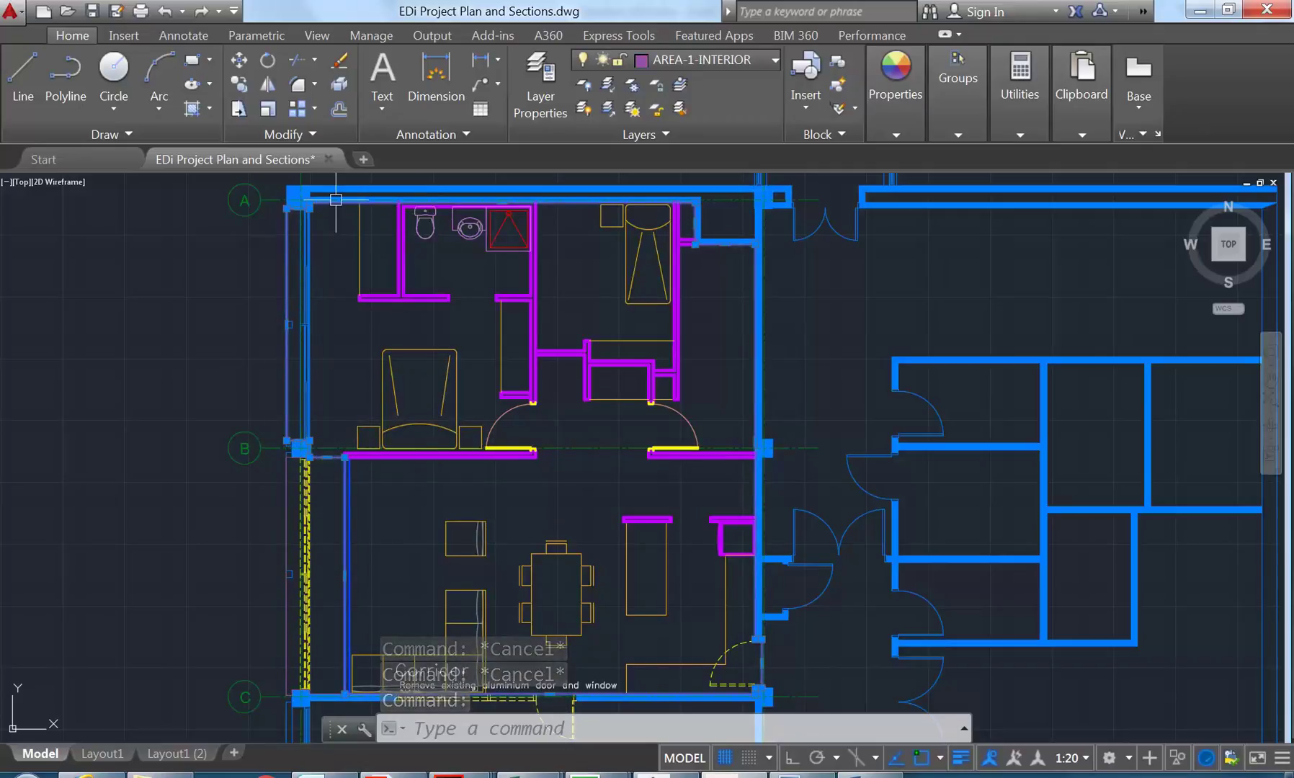
Step: Inspect the interior area boundary around the door openings by grid C and delete that AREA-1-INTERIOR polyline
mouse_move(458, 190)
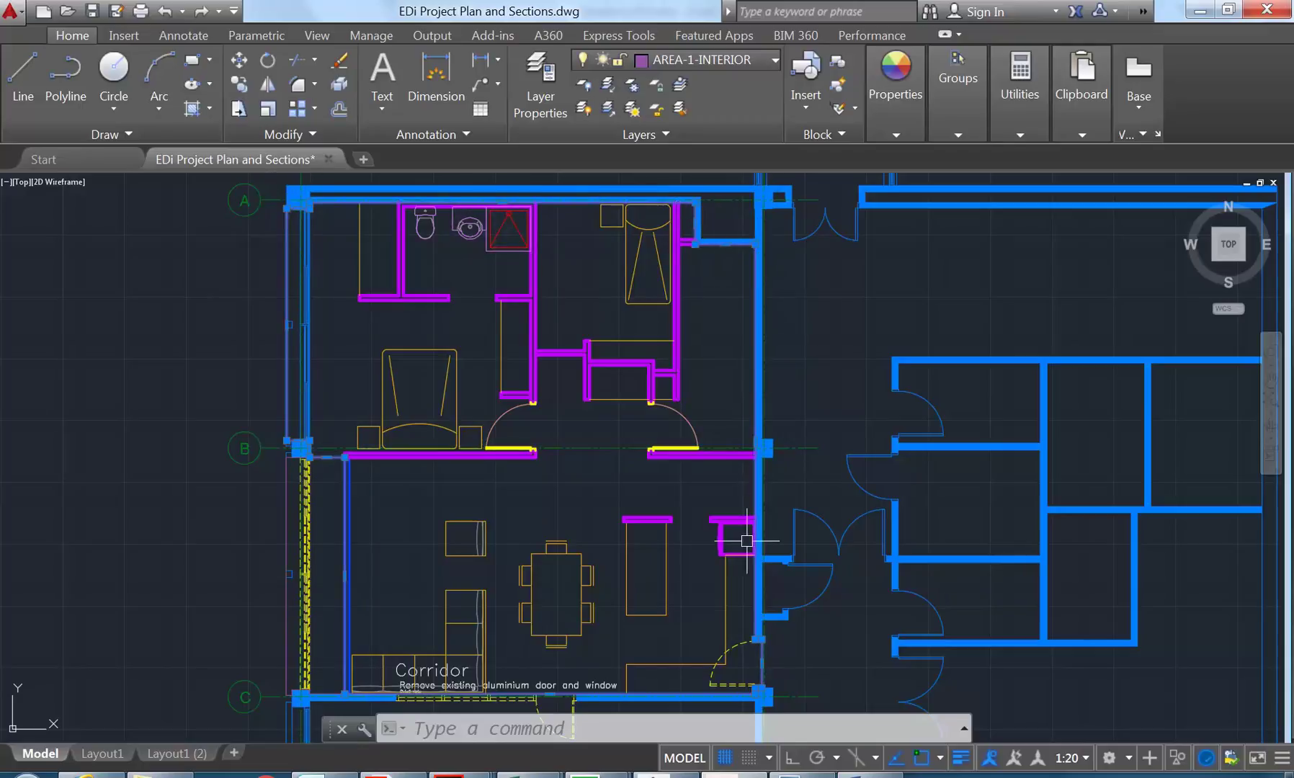
scroll(733, 682, "up", 5)
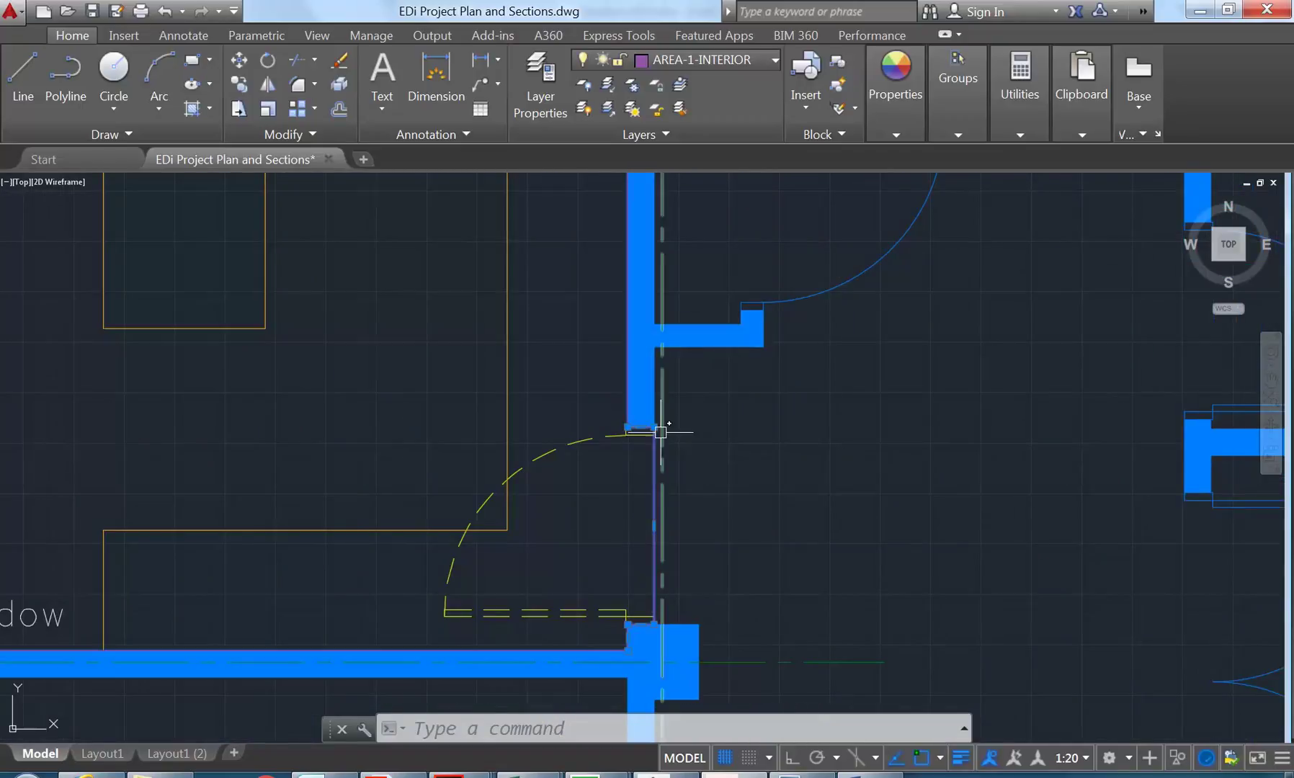
scroll(454, 548, "down", 2)
middle_click_drag(459, 546, 794, 473)
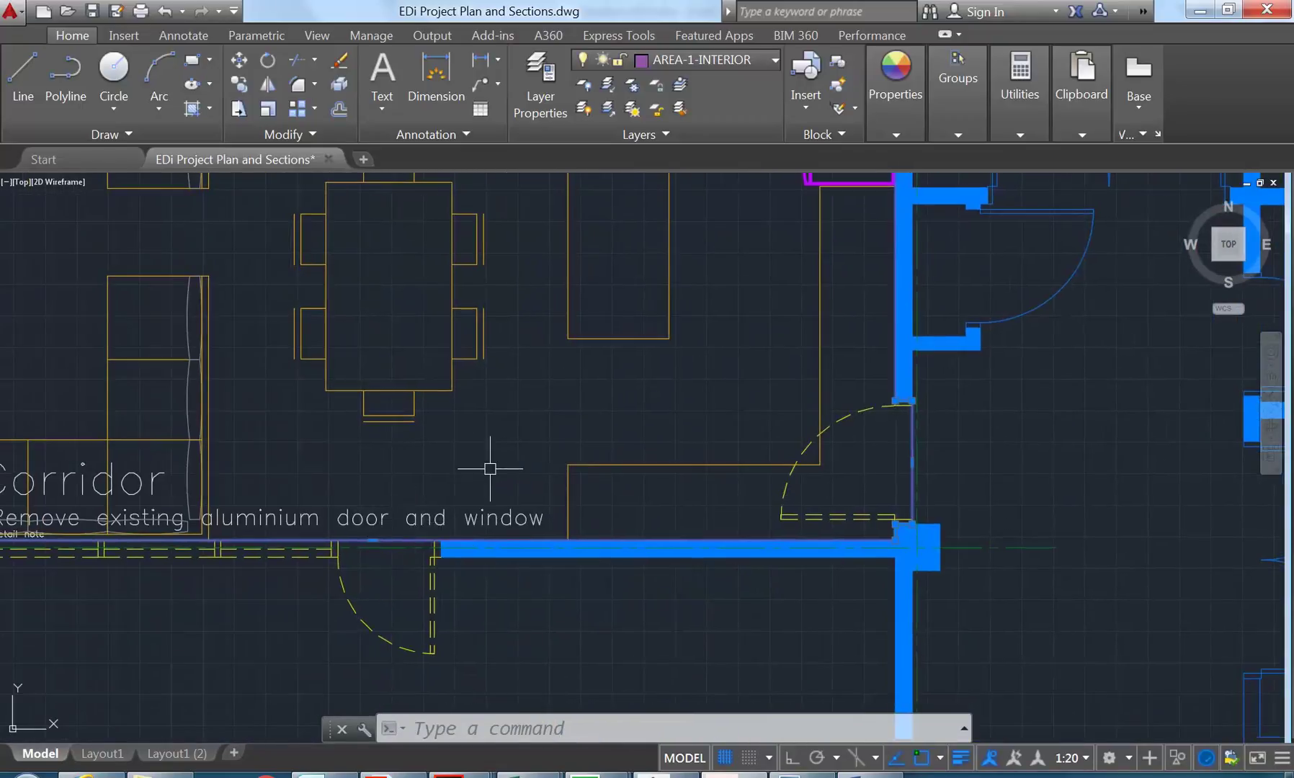
key("Delete")
scroll(505, 473, "down", 3)
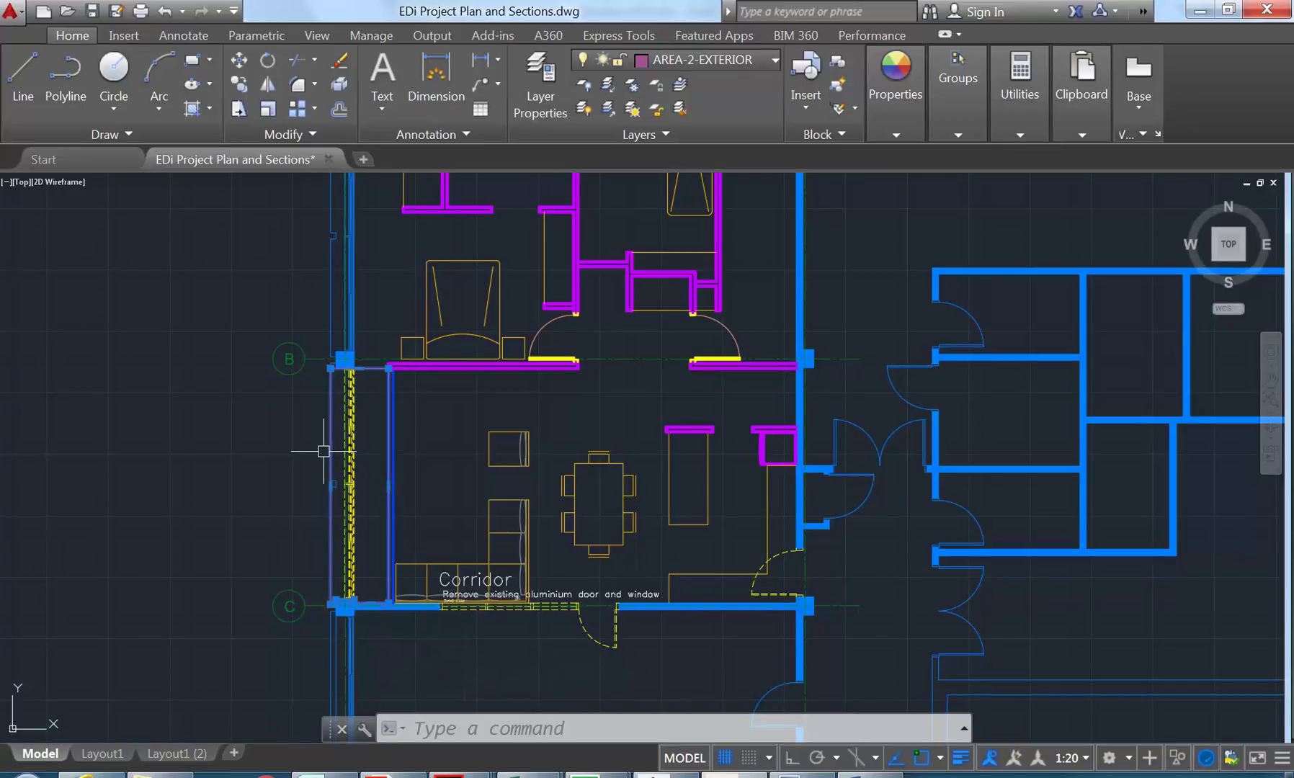
Step: Check the layer of the balcony's area polyline between grids B and C, and clear the selection
mouse_move(330, 439)
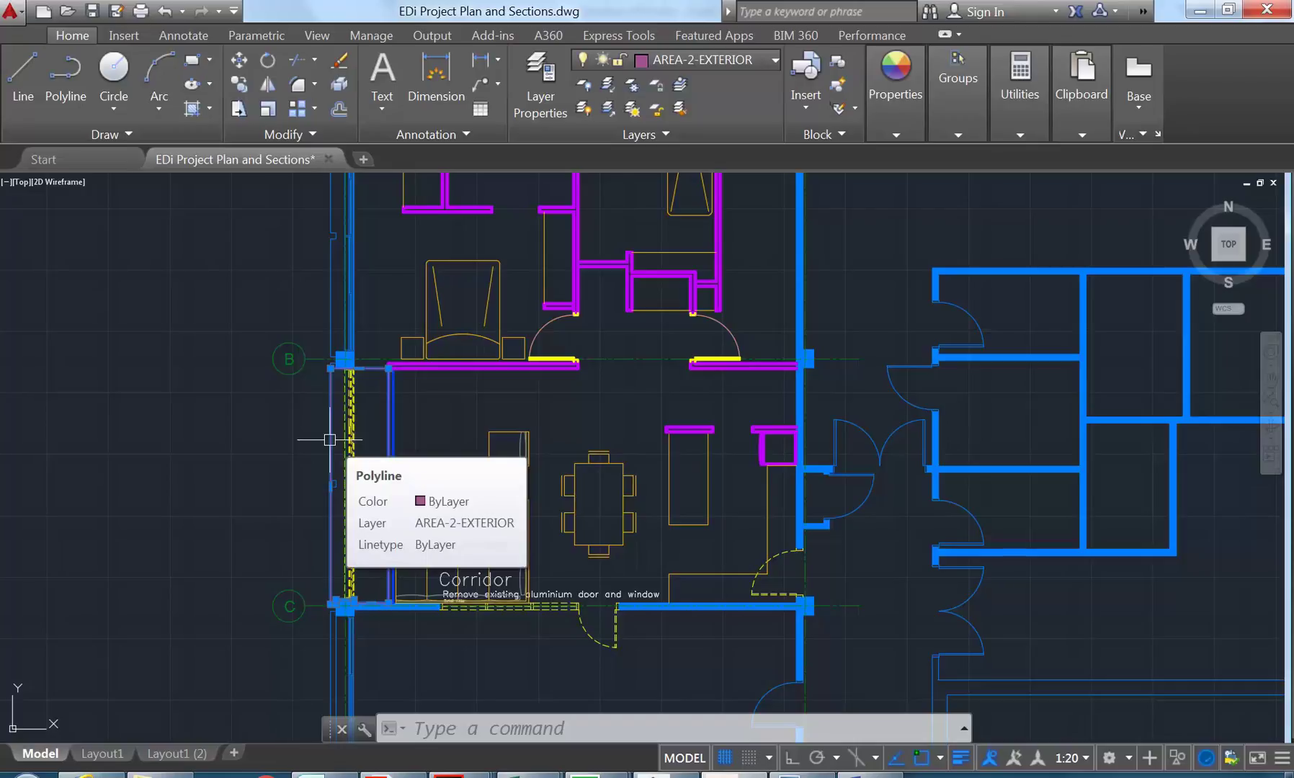
key("Escape")
key("Escape")
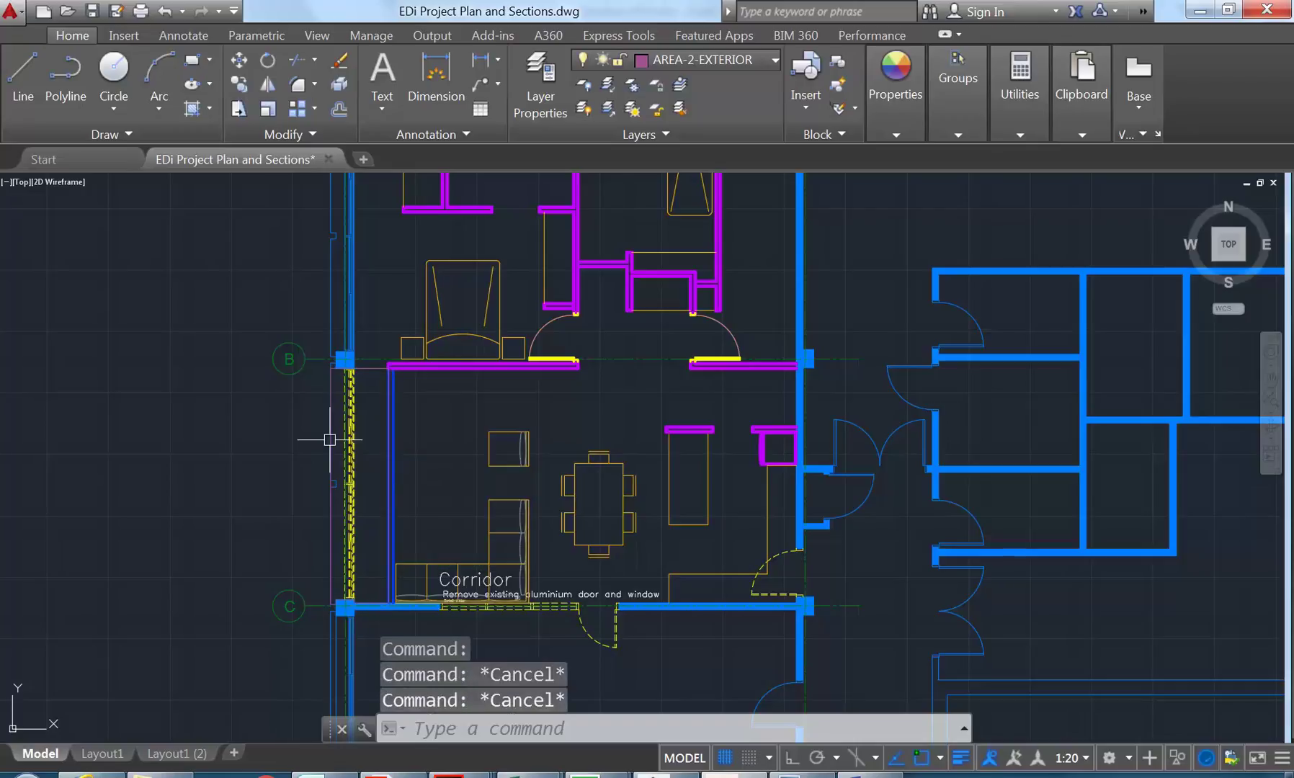
Step: On layer AREA-1-INTERIOR, start a polyline at the window wall's inner corner on grid C, tracing the wall to the opening's outer corner
scroll(452, 525, "up", 2)
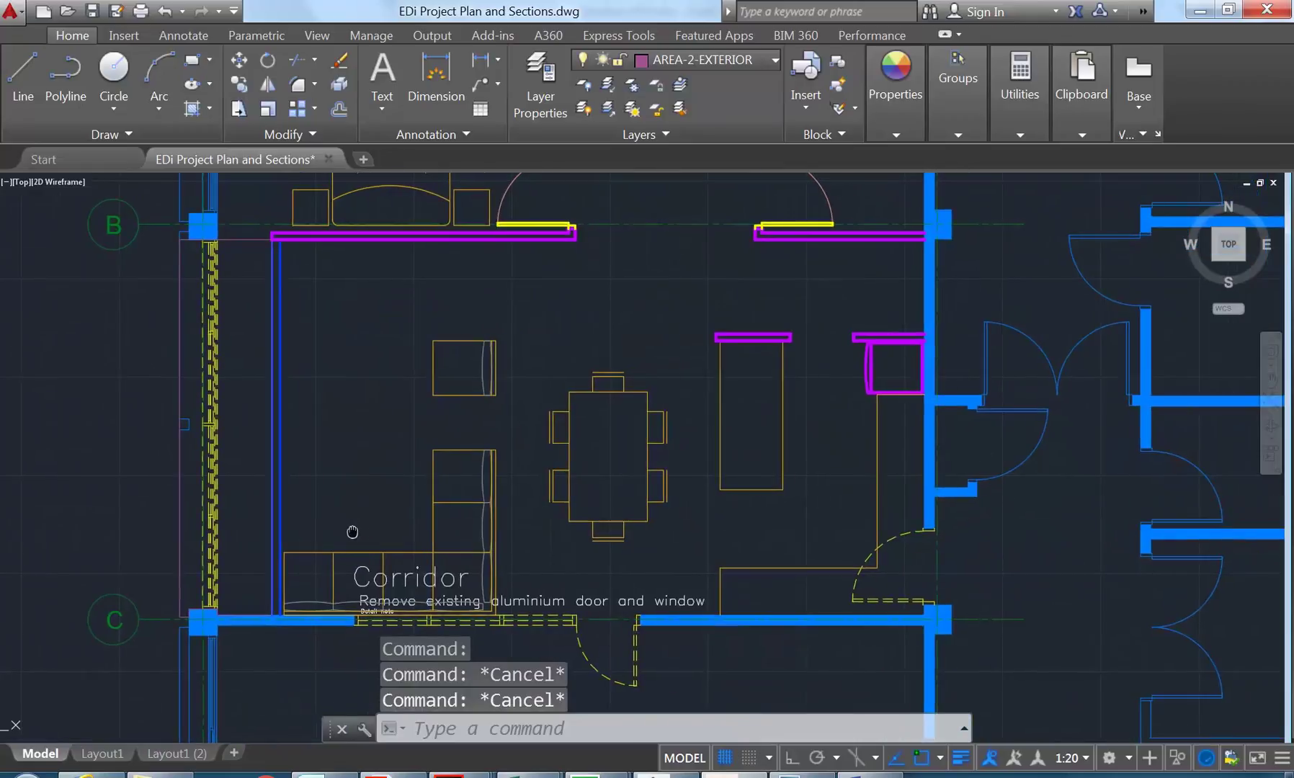
left_click(706, 54)
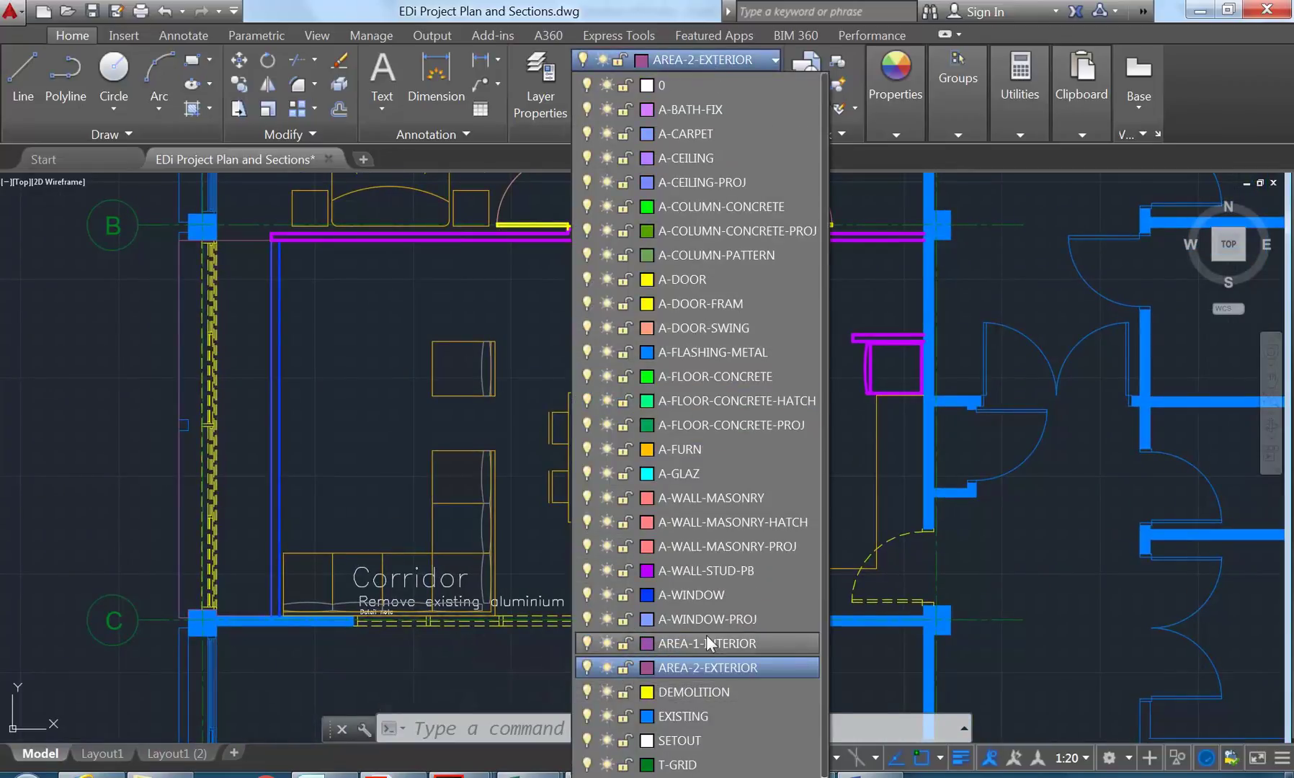
left_click(705, 643)
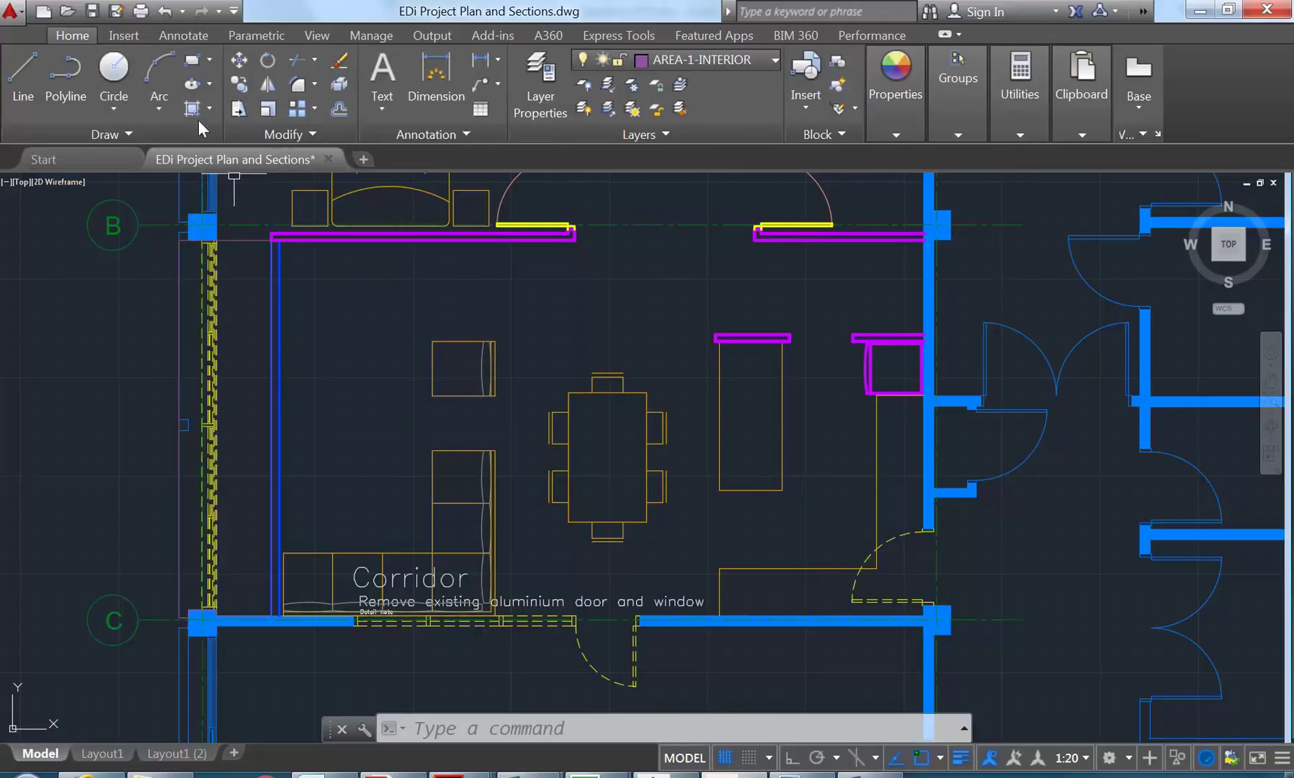
left_click(73, 87)
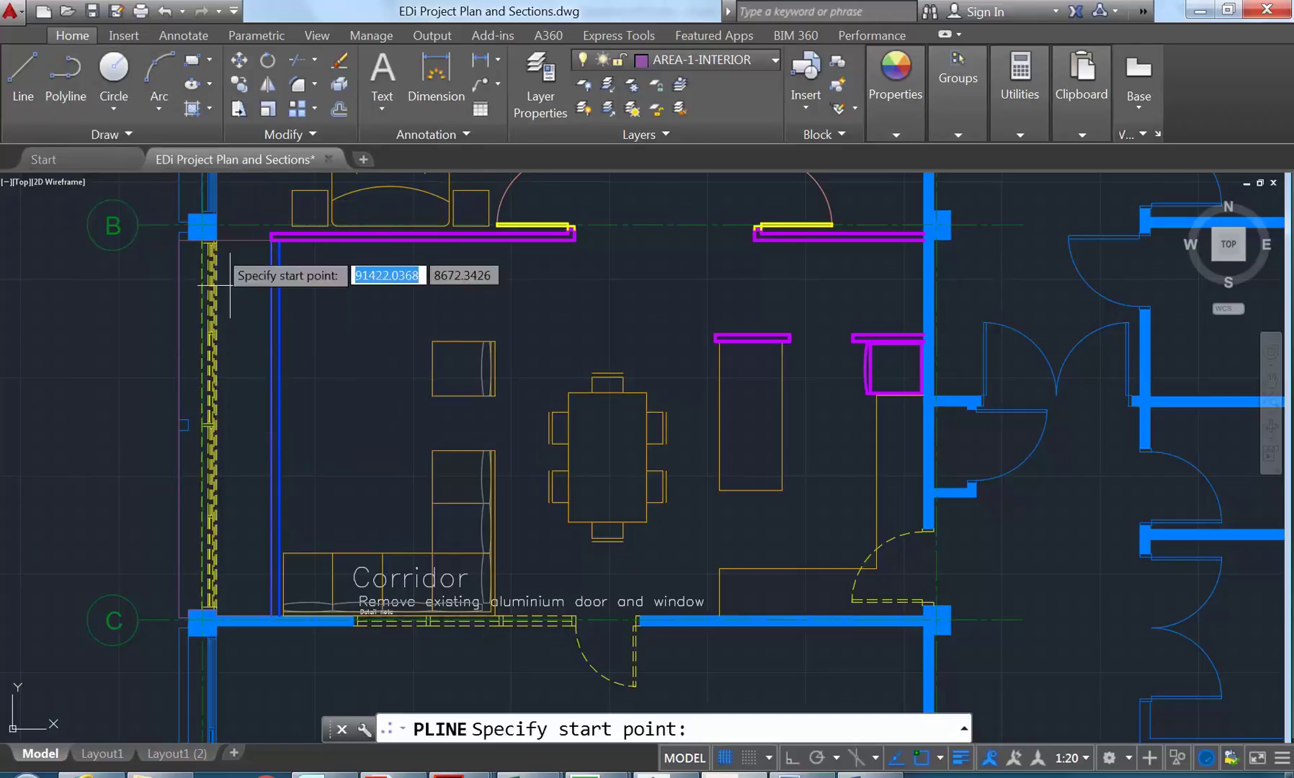
scroll(274, 627, "up", 4)
left_click(248, 585)
scroll(771, 454, "down", 3)
middle_click_drag(772, 454, 770, 396)
scroll(504, 490, "up", 5)
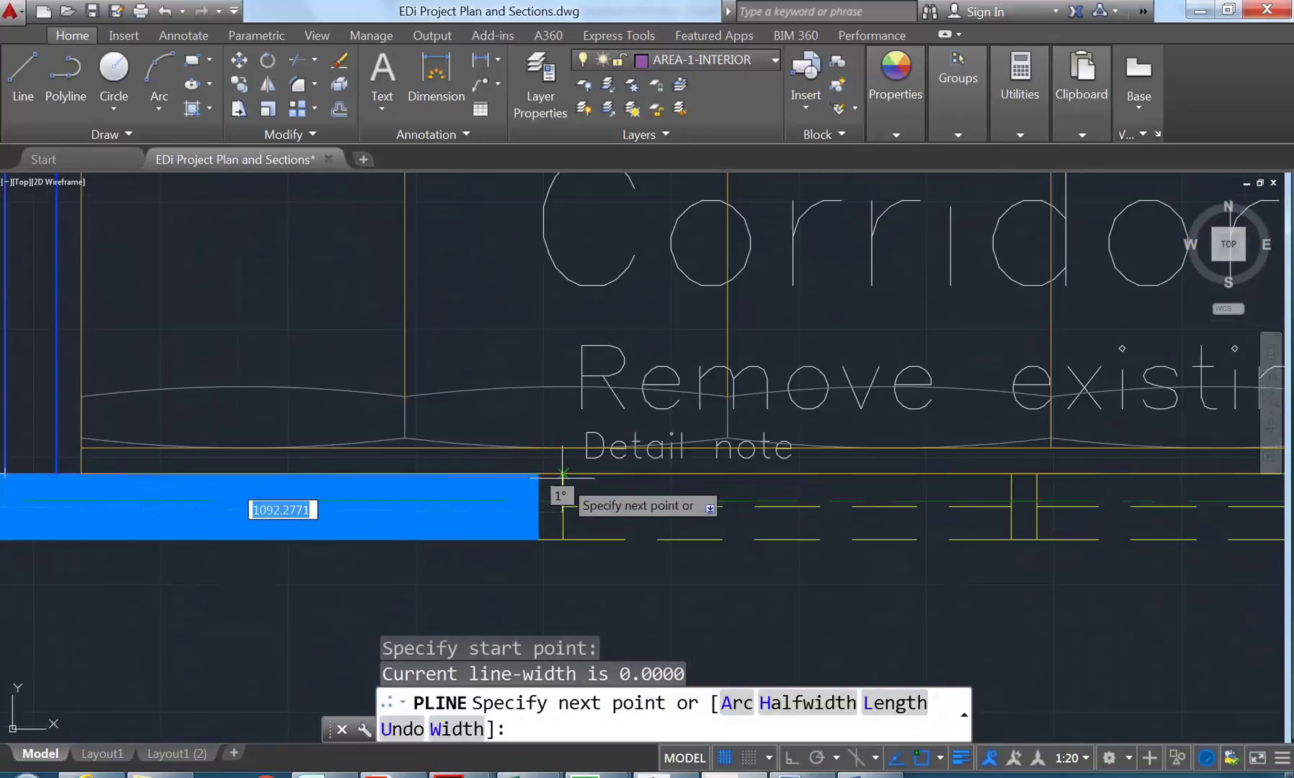
left_click(538, 474)
left_click(538, 539)
Step: Continue the boundary polyline across the demolished door and window opening to the wall end's inner corner, and undo the whole polyline
scroll(538, 539, "down", 3)
scroll(790, 530, "up", 4)
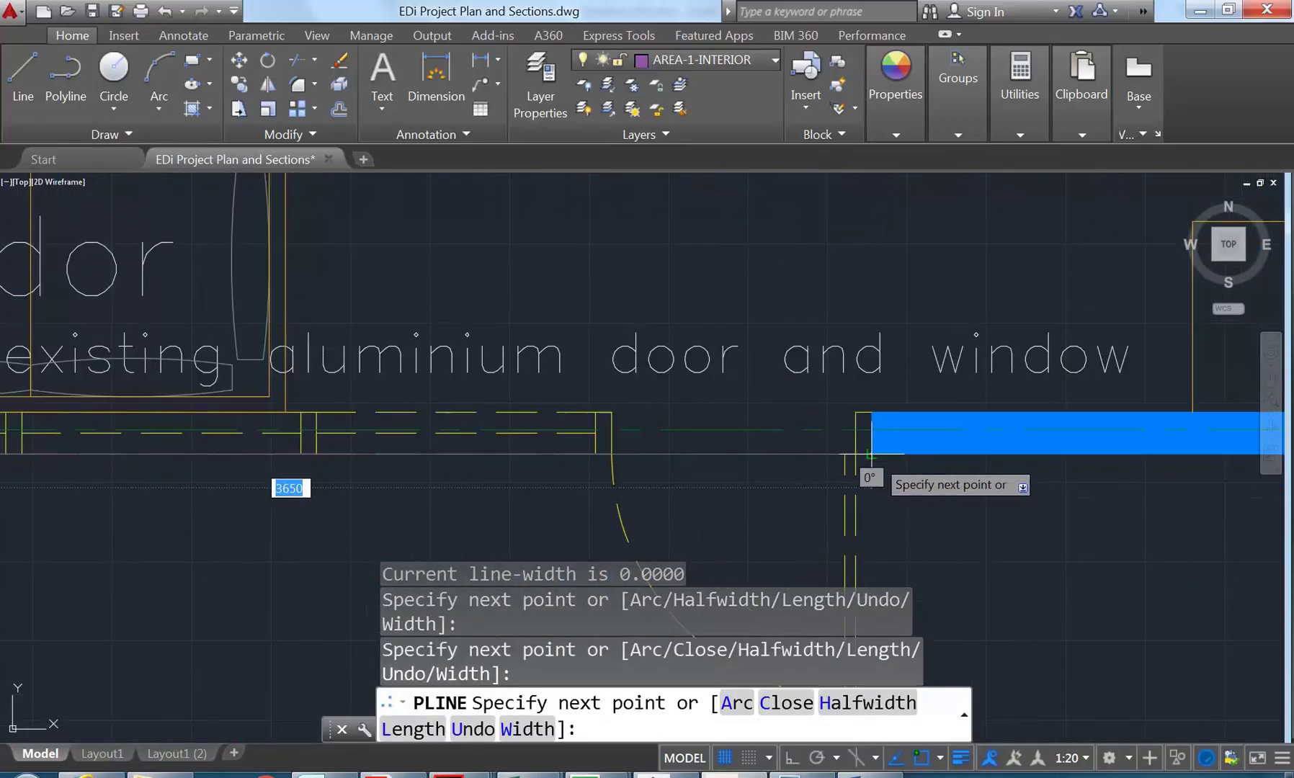
left_click(871, 454)
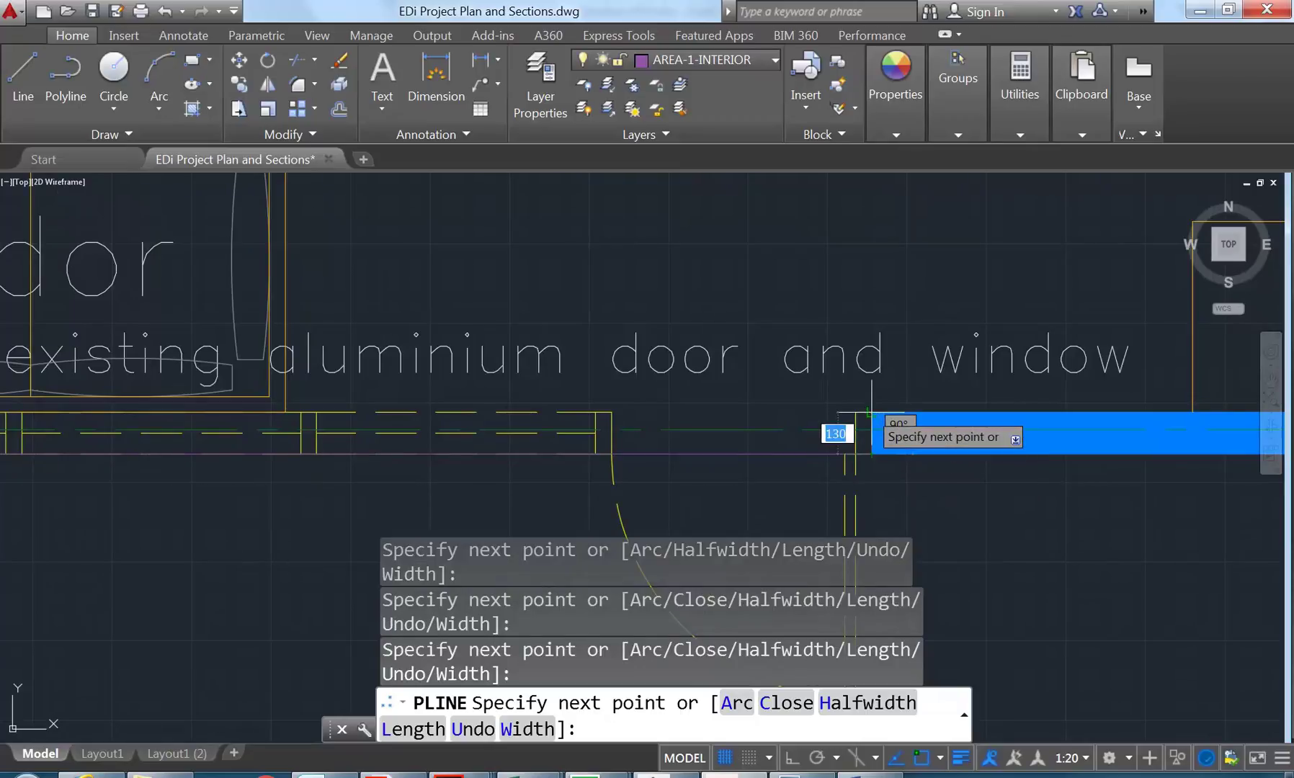
scroll(871, 415, "up", 4)
left_click(854, 362)
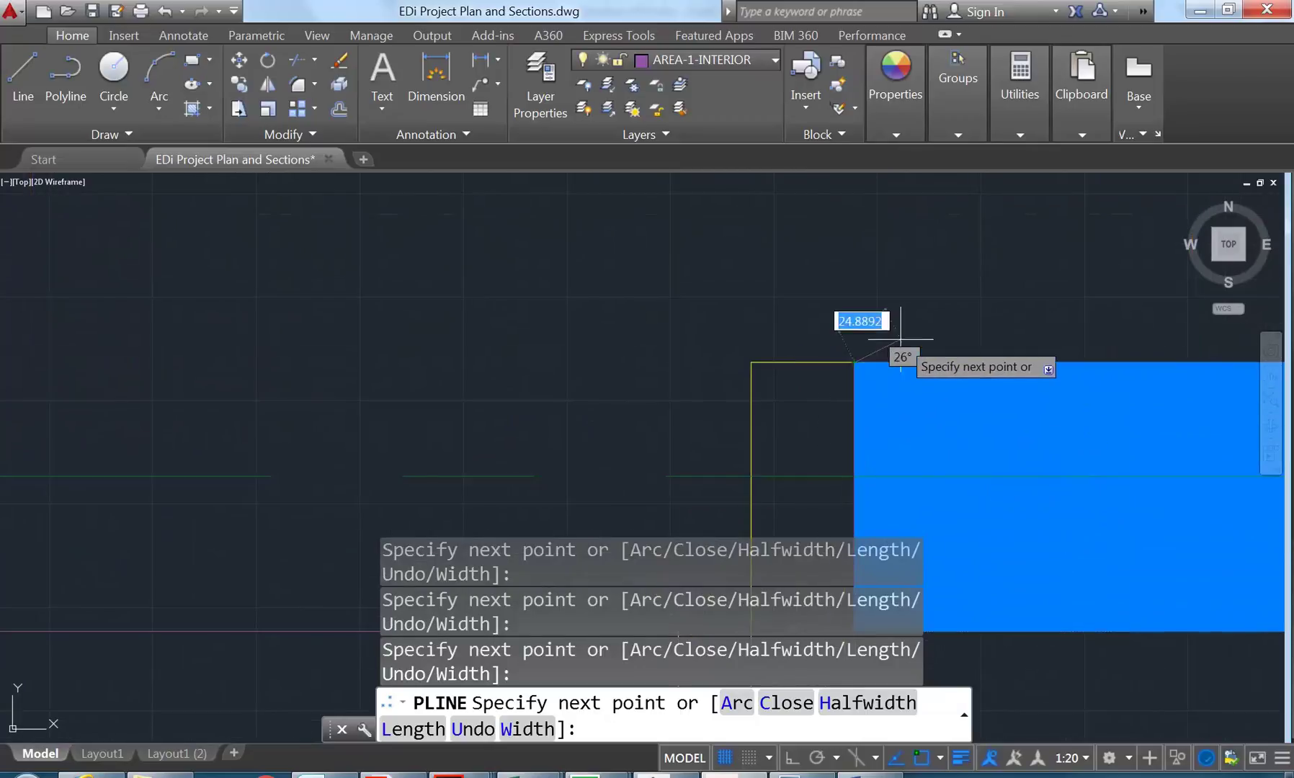
scroll(683, 414, "down", 6)
key("Escape")
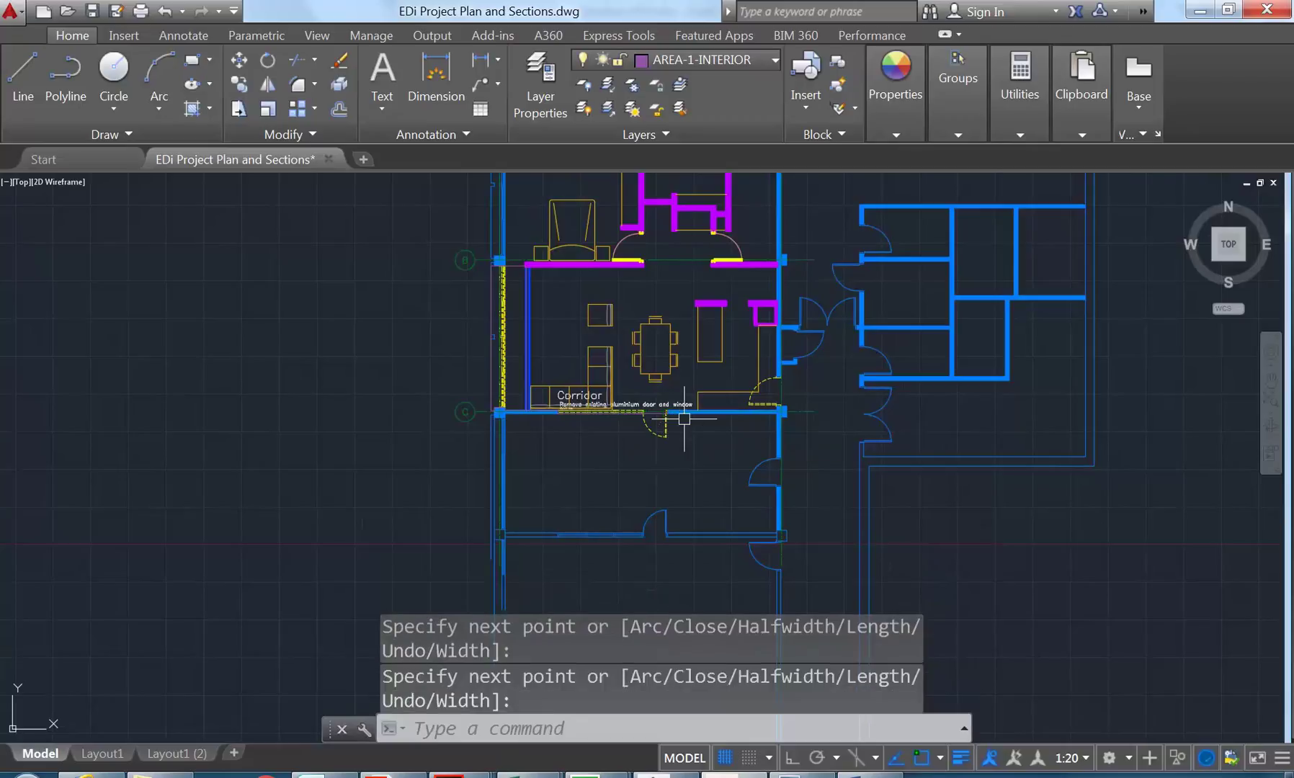
key("ctrl+z")
Step: Delete the solid hatches filling the inner and outer skins of the grid A wall
scroll(599, 398, "down", 2)
middle_click_drag(584, 429, 565, 502)
mouse_move(528, 311)
middle_mouse_down()
mouse_move(533, 484)
mouse_move(551, 551)
middle_mouse_up()
scroll(649, 369, "up", 4)
mouse_move(540, 344)
middle_mouse_down()
mouse_move(544, 402)
mouse_move(730, 356)
middle_mouse_up()
scroll(543, 398, "up", 2)
scroll(559, 399, "down", 4)
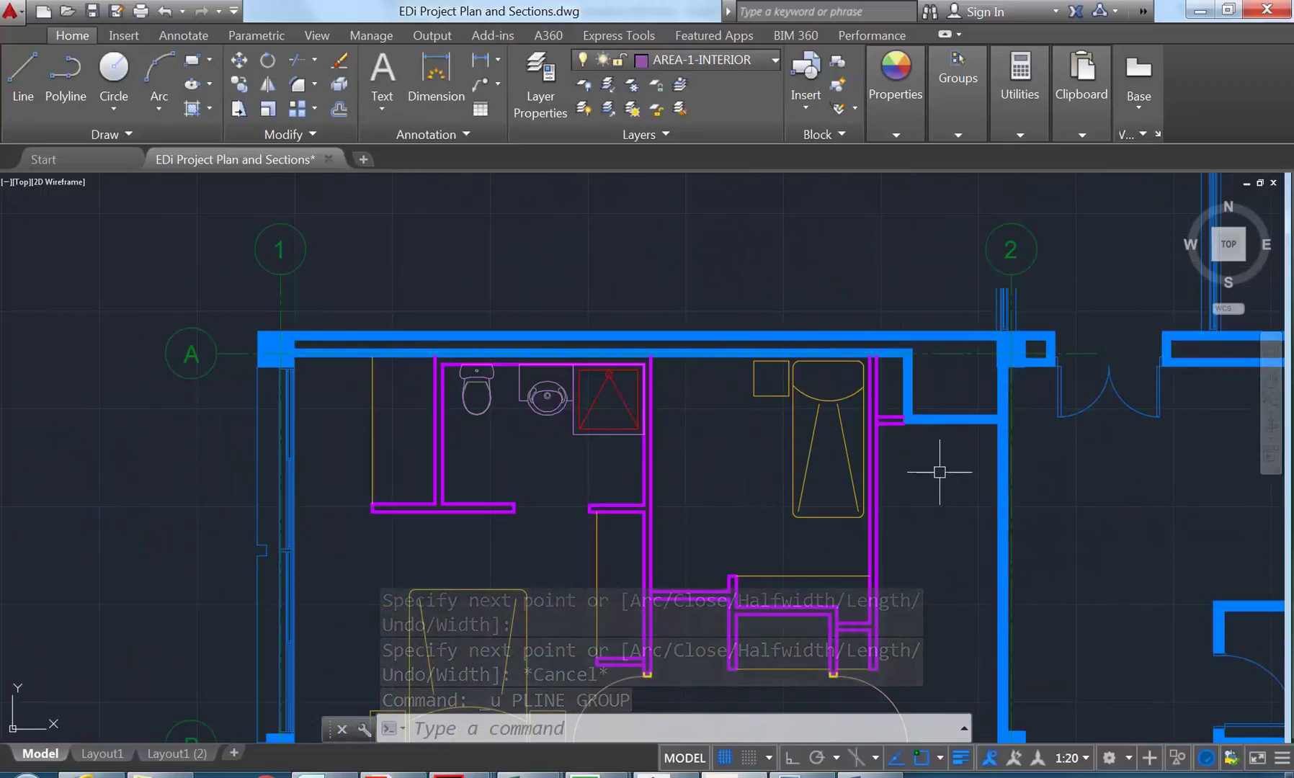
scroll(740, 371, "up", 5)
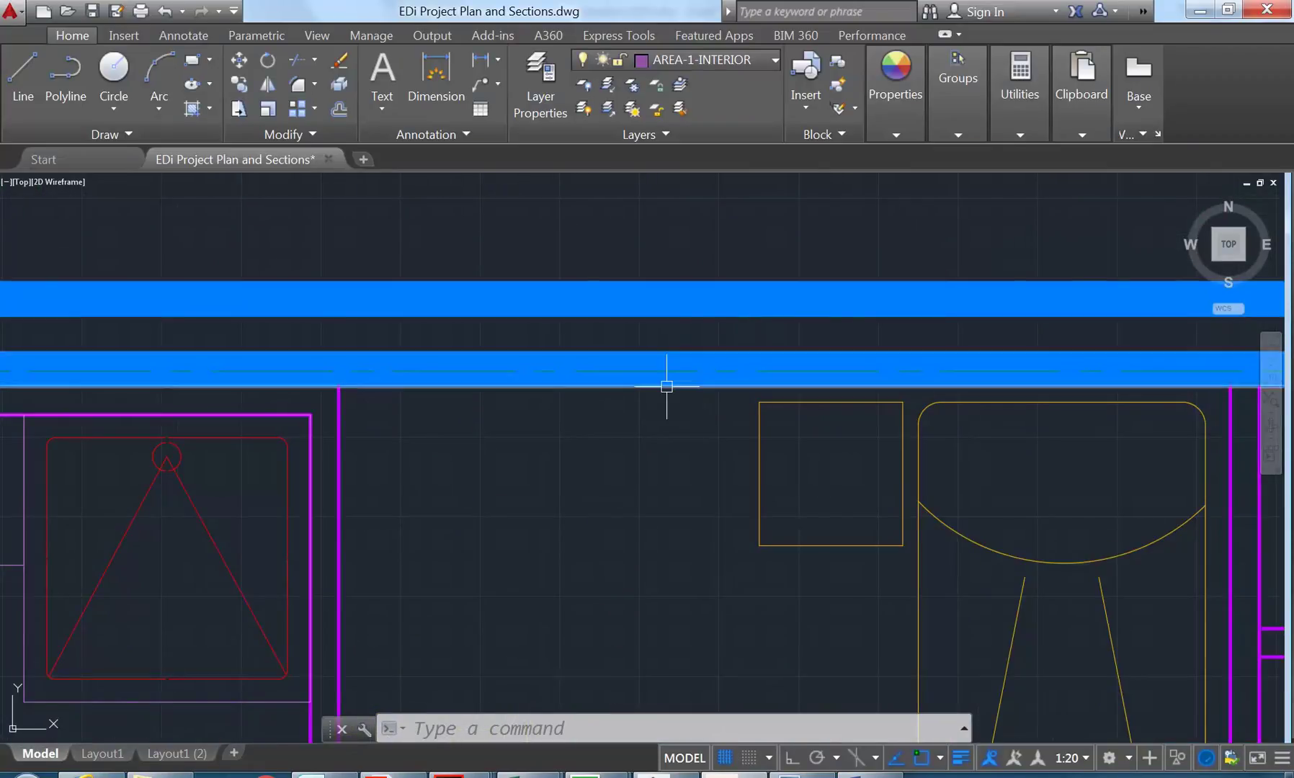
left_click(655, 363)
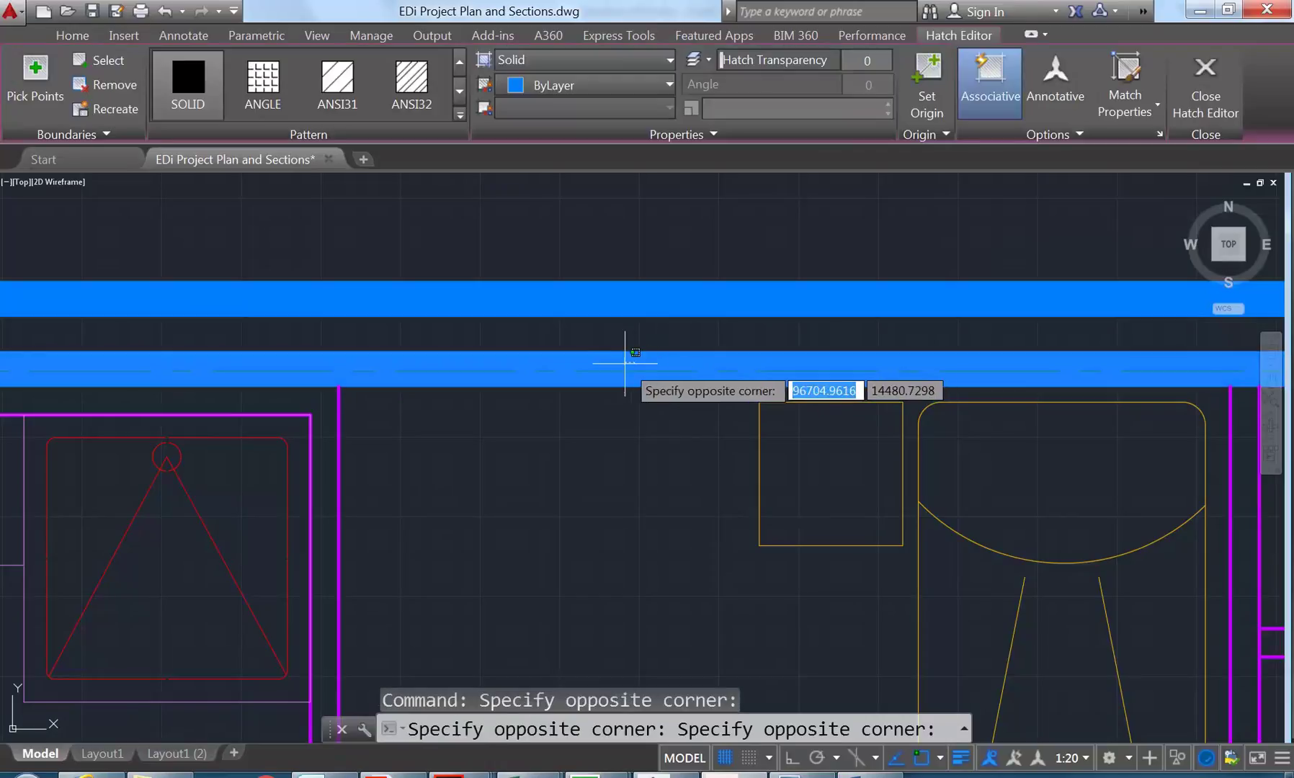
key("Delete")
left_click(612, 298)
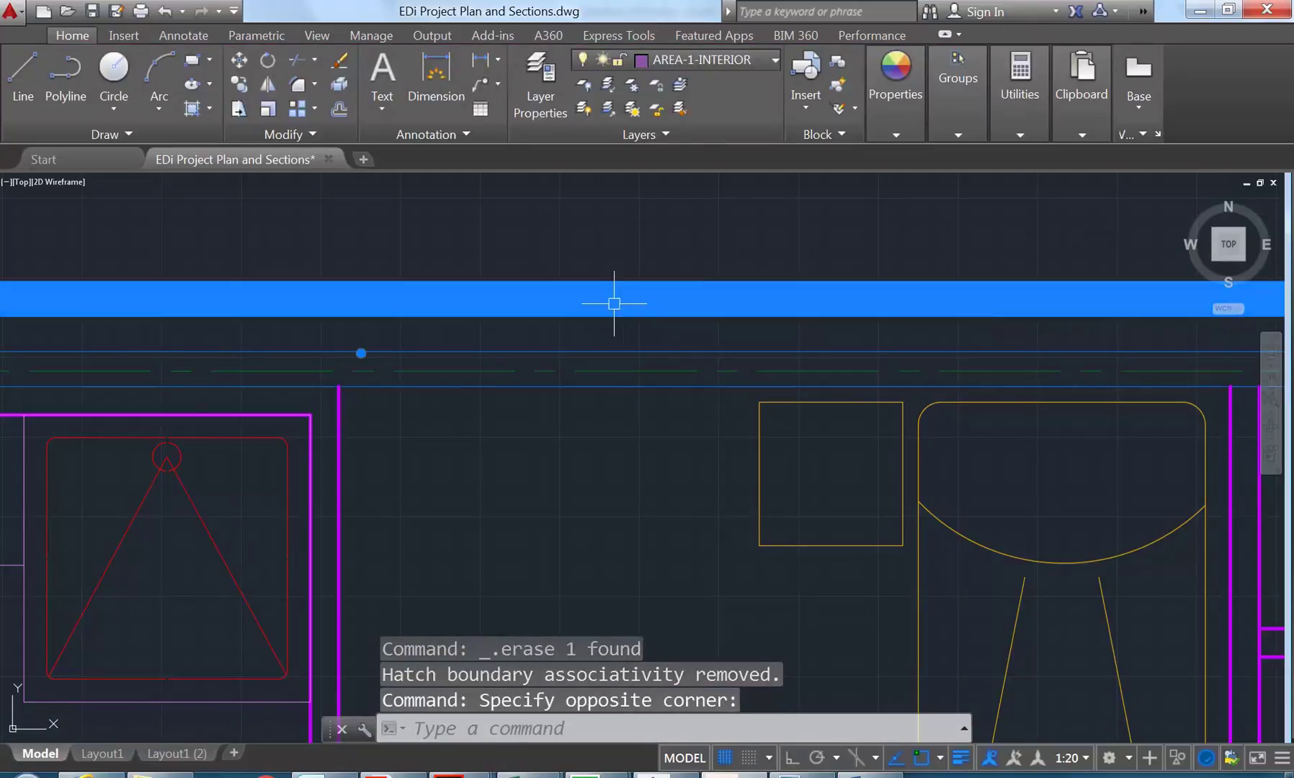
left_click(610, 297)
key("Delete")
Step: On layer A-WALL-MASONRY, draw a vertical line with Ortho across the grid A wall, between the shower and the bedside table
scroll(569, 317, "down", 3)
scroll(529, 381, "up", 3)
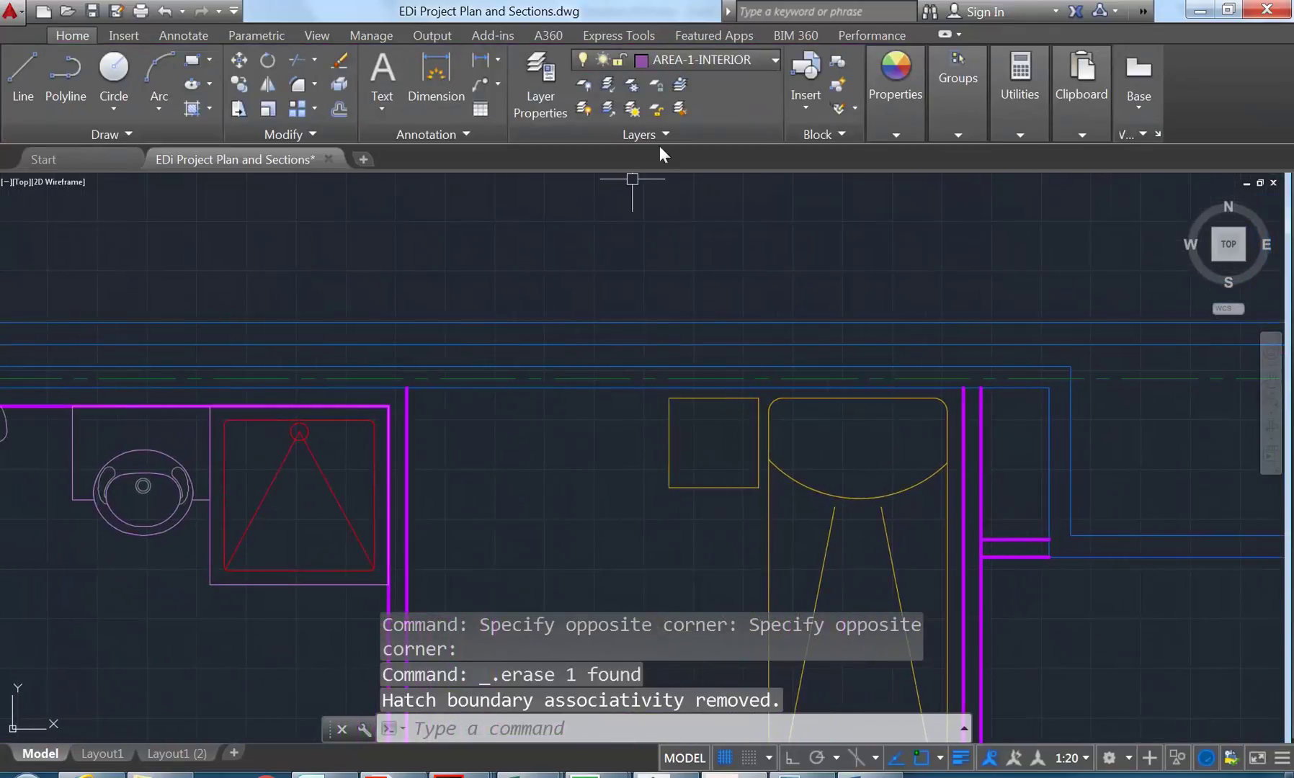
left_click(719, 60)
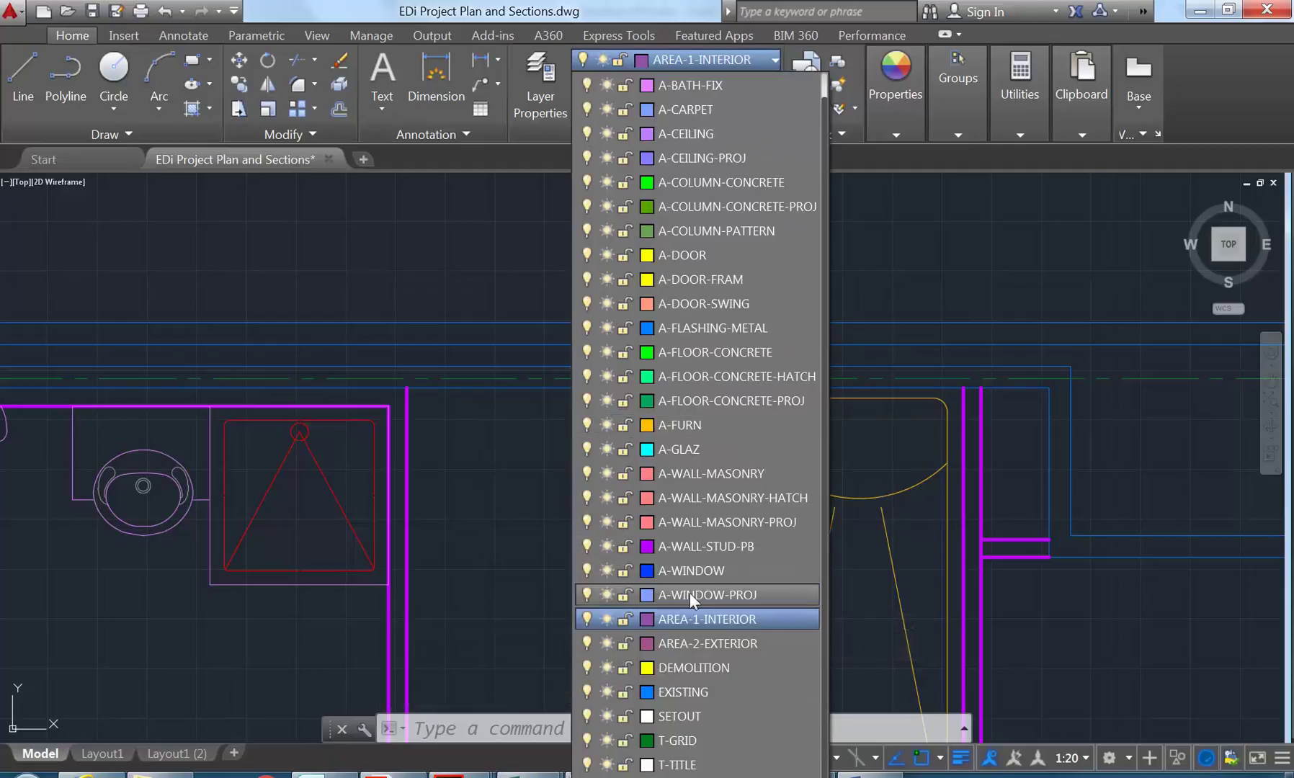
left_click(694, 477)
type("l")
key("Return")
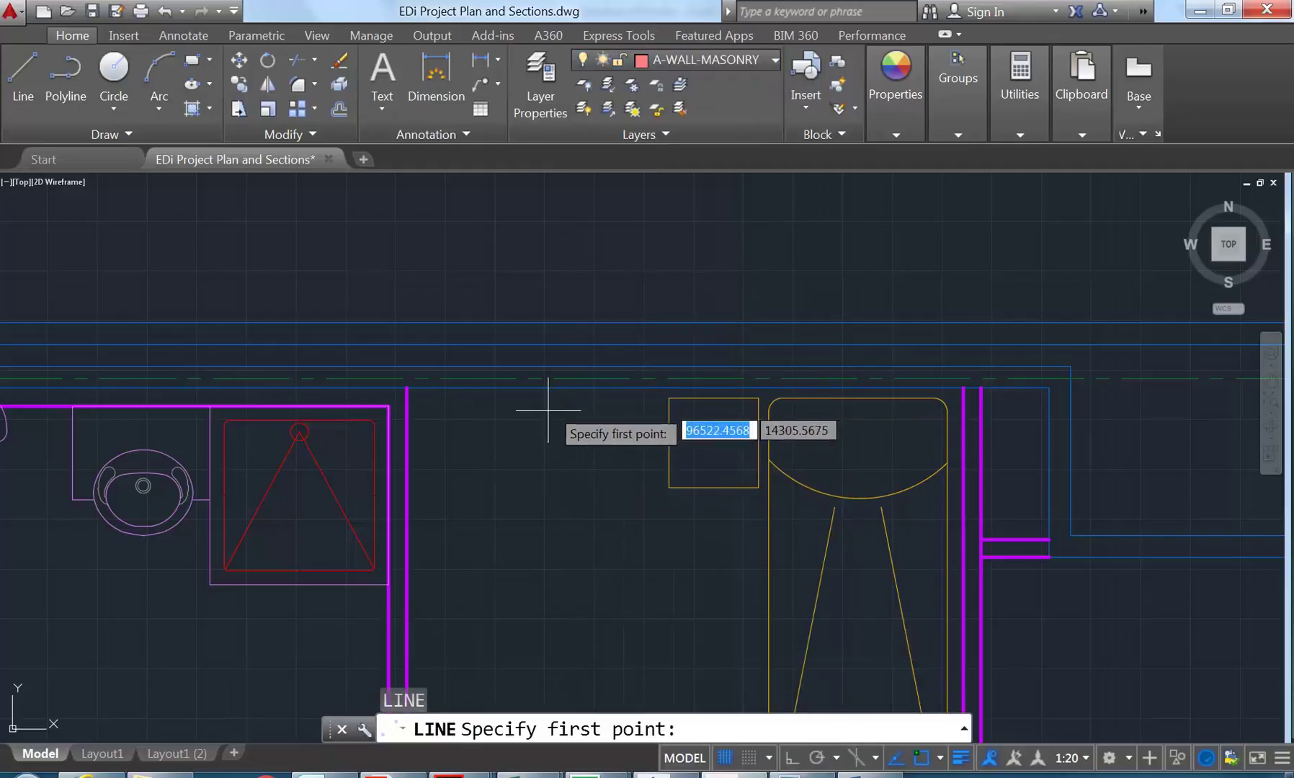
left_click(543, 425)
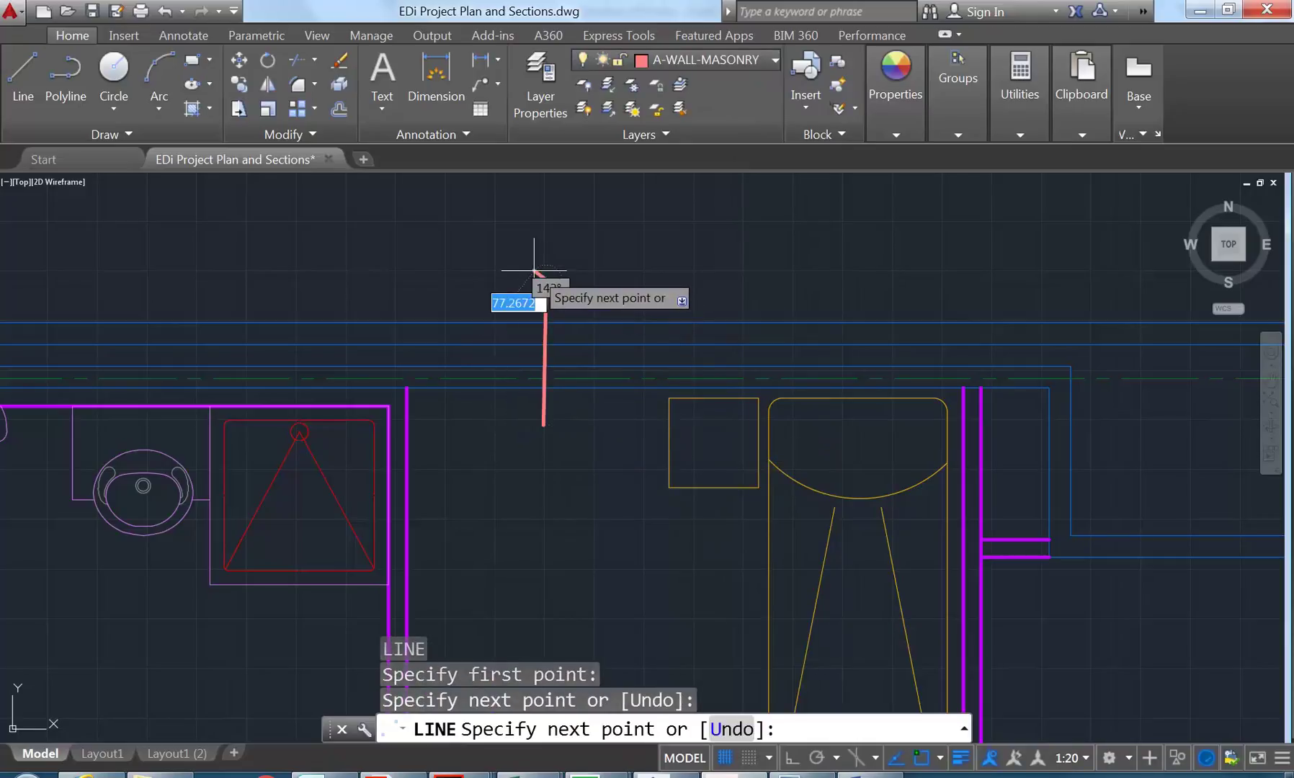
key("Return")
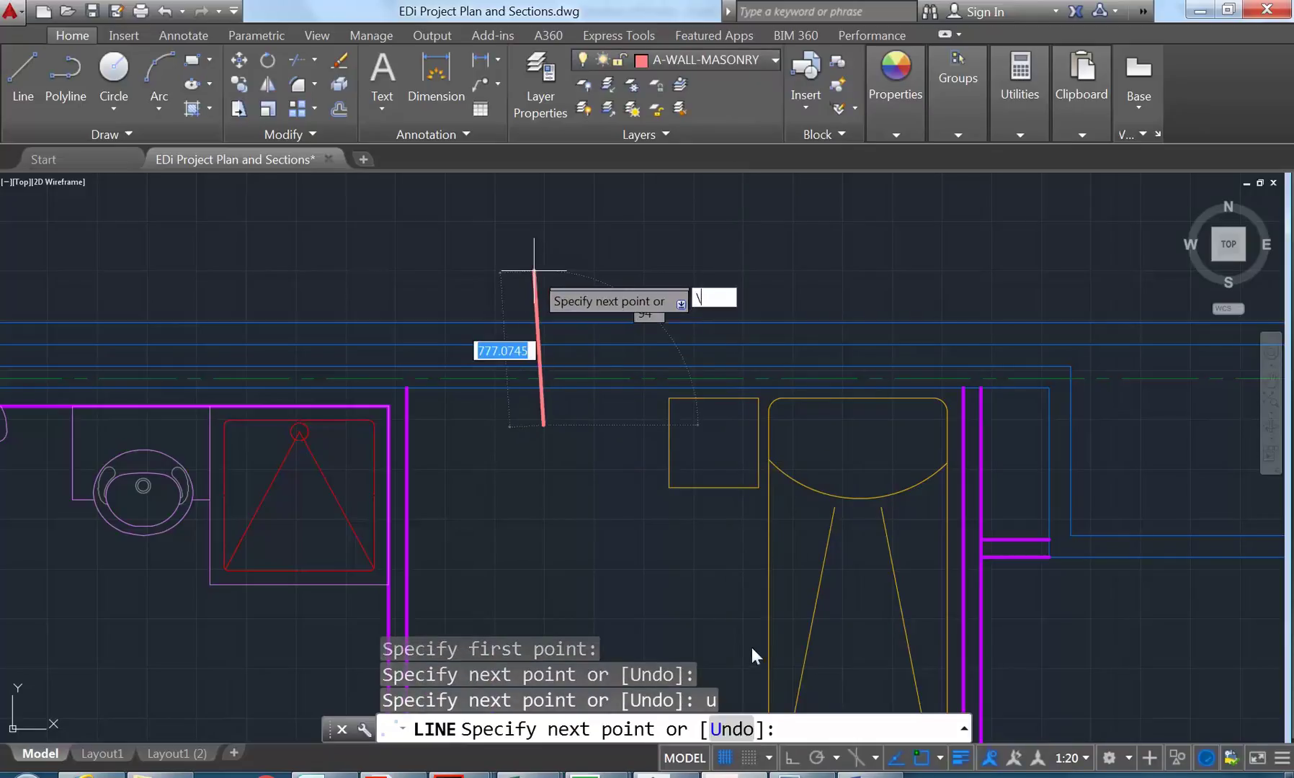
left_click(793, 759)
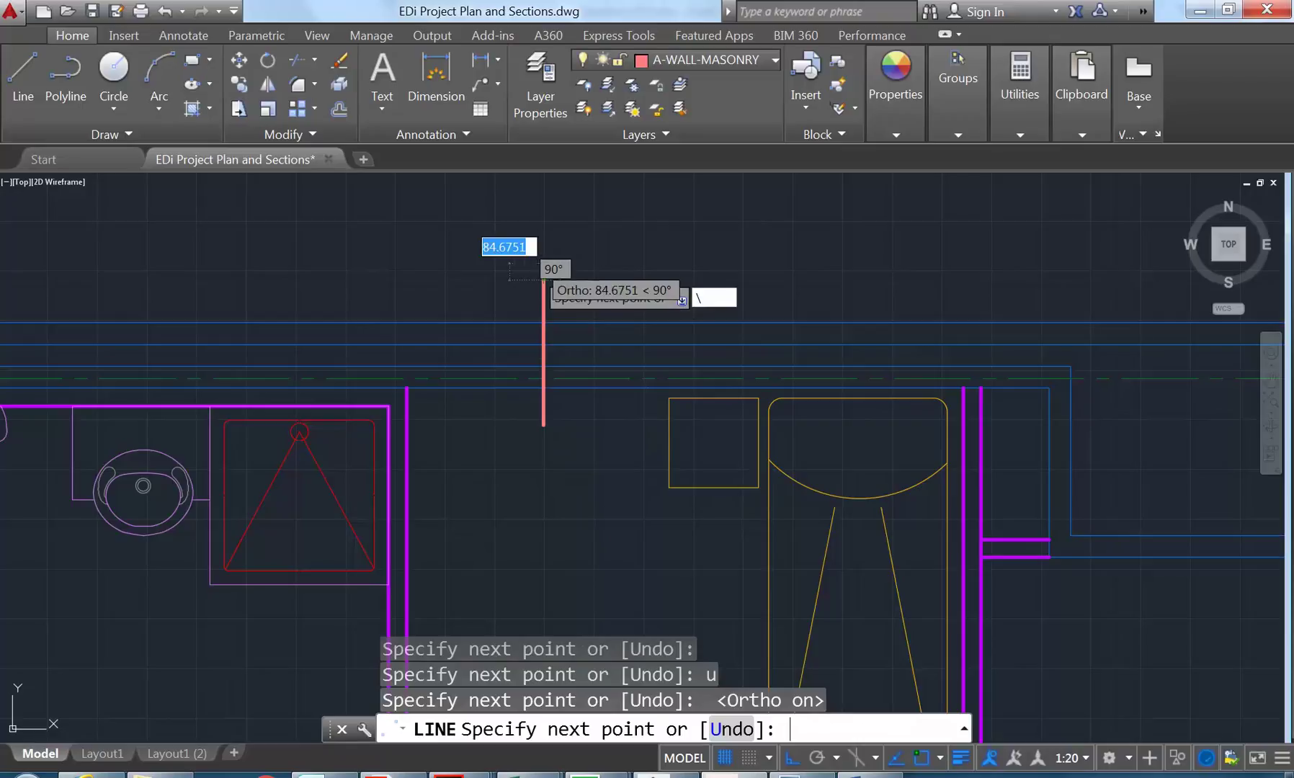
key("Escape")
Step: Offset the vertical line 1000 to the east to mark the other side of the wall opening
type("o")
key("Return")
type("1000")
key("Return")
left_click(544, 292)
left_click(650, 274)
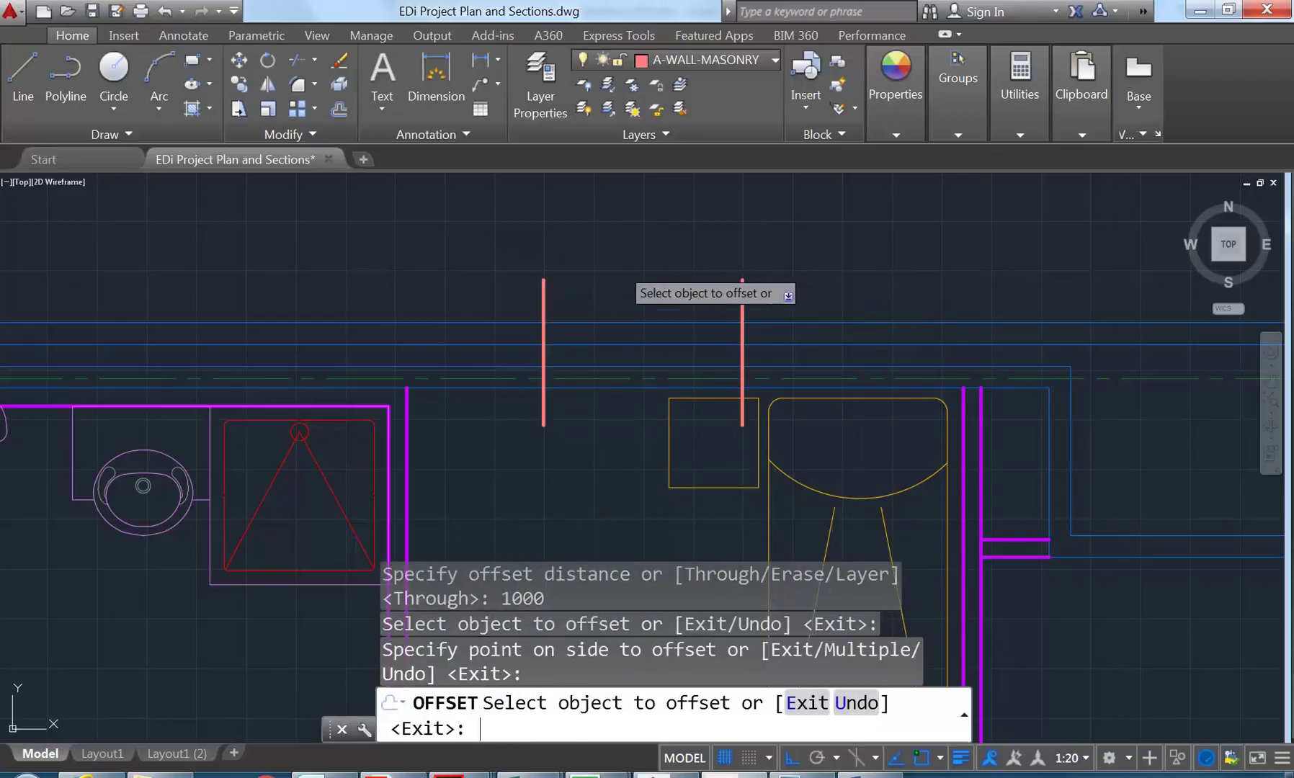
Step: Trim the grid A wall lines between the two vertical lines to open the gap beside the bedside table
type("tr")
key("Return")
key("Return")
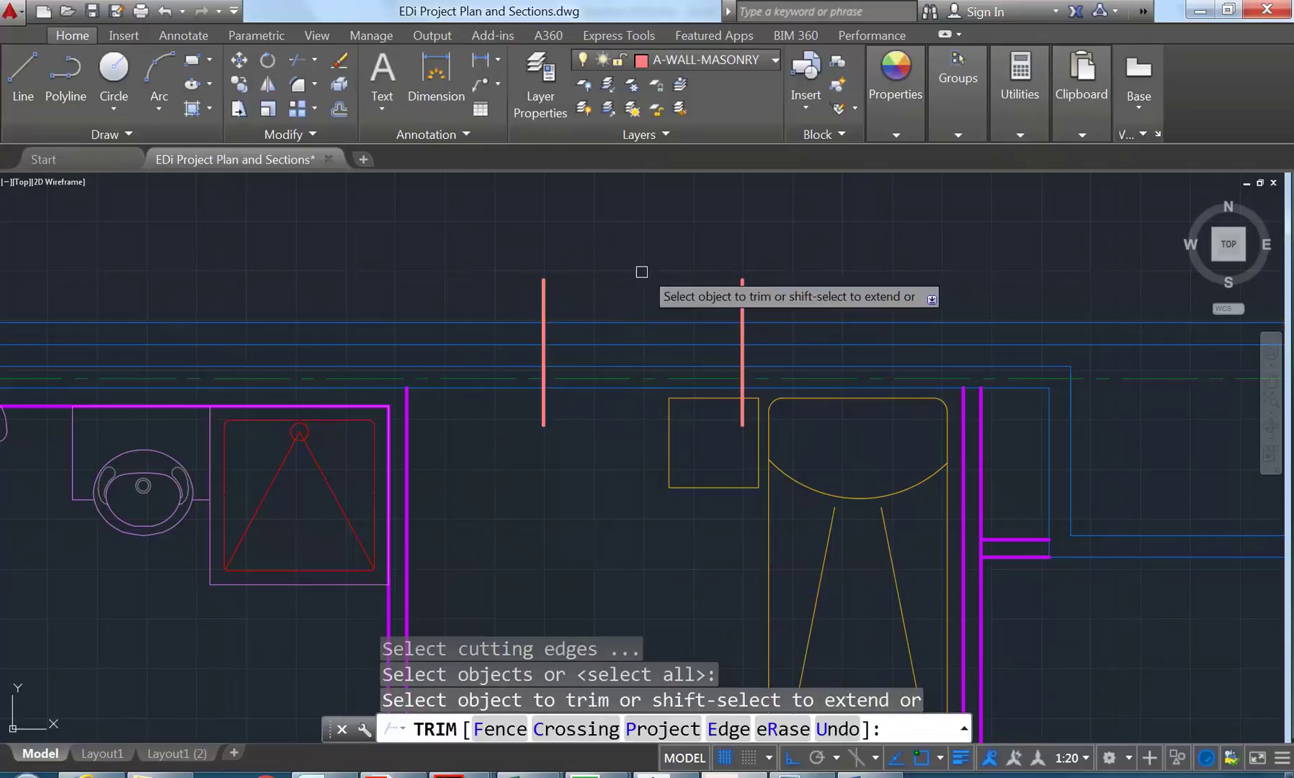
left_click(634, 292)
left_click(601, 364)
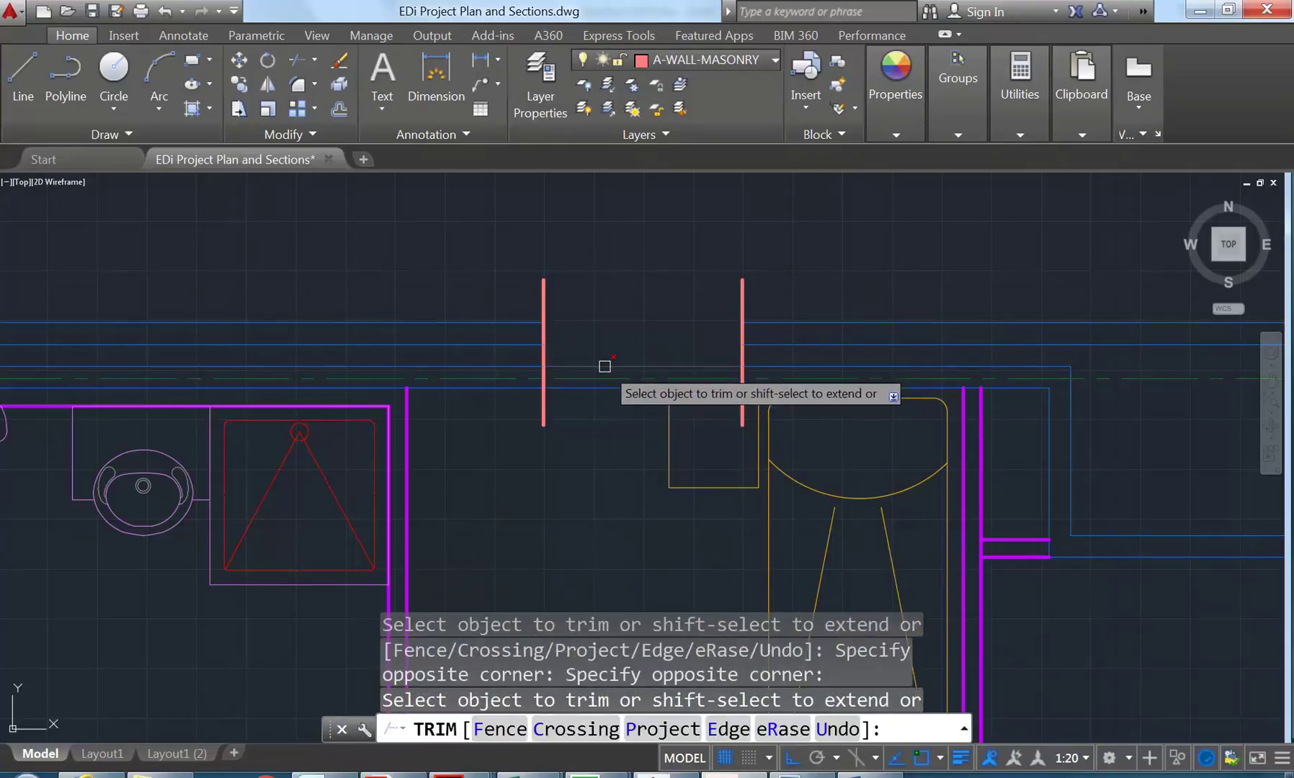
key("Return")
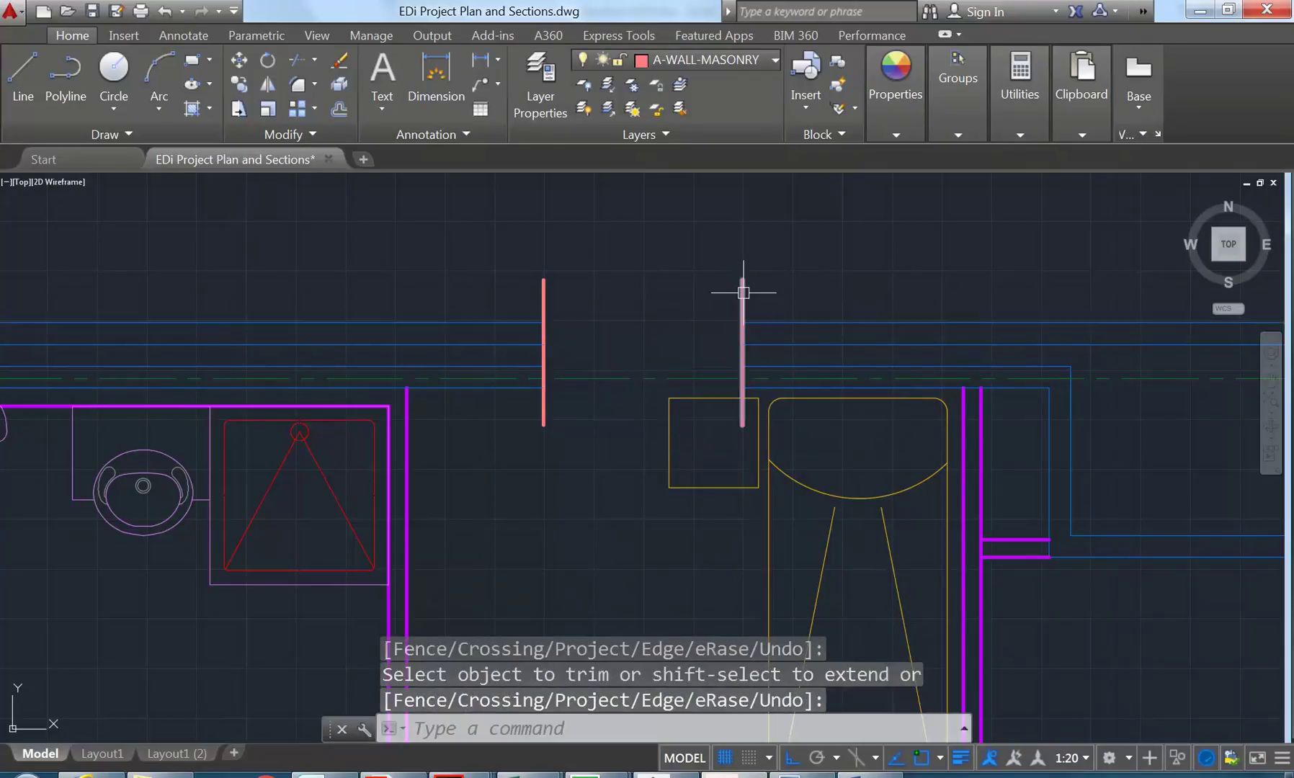
Step: Trim the ends of both vertical jamb lines that project beyond the outer and inner faces of the grid A wall
type("tr")
key("Return")
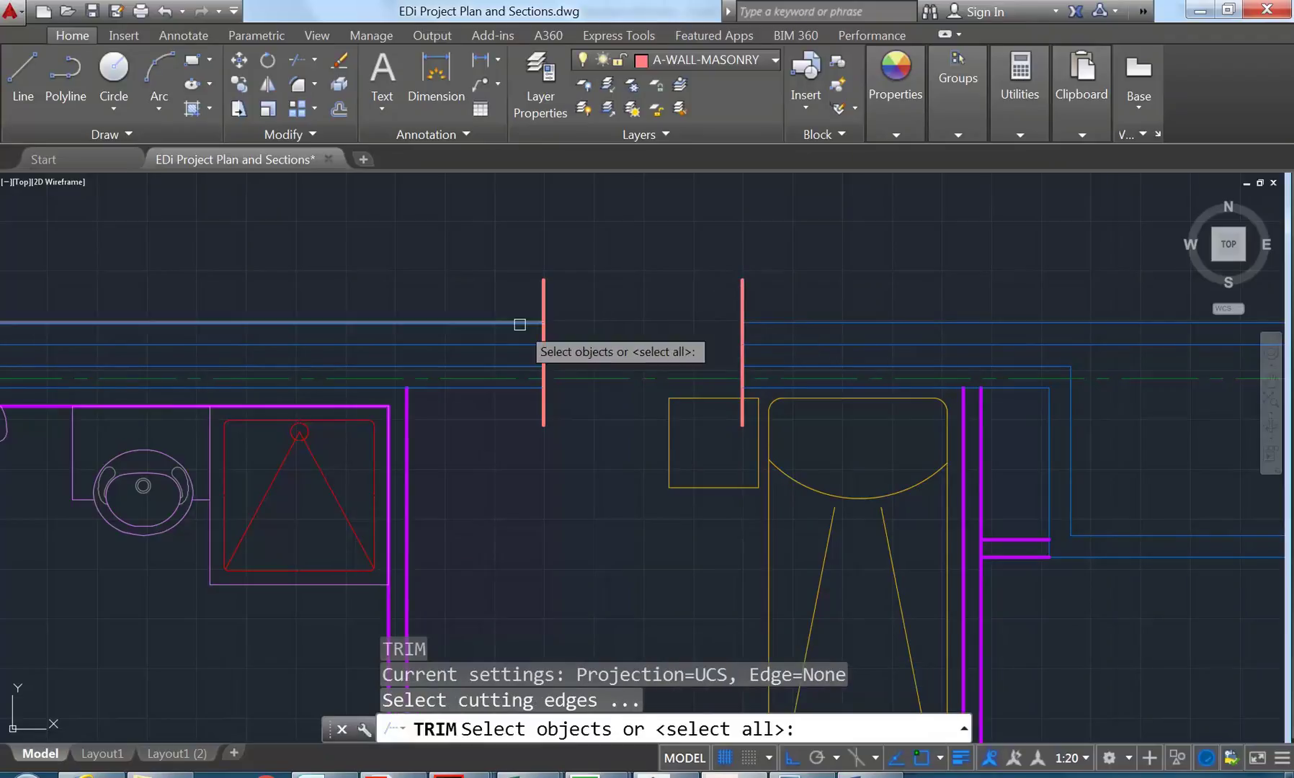
left_click(507, 388)
left_click(765, 323)
left_click(763, 387)
left_click(755, 406)
key("Return")
left_click(545, 405)
left_click(543, 310)
left_click(743, 282)
left_click(743, 425)
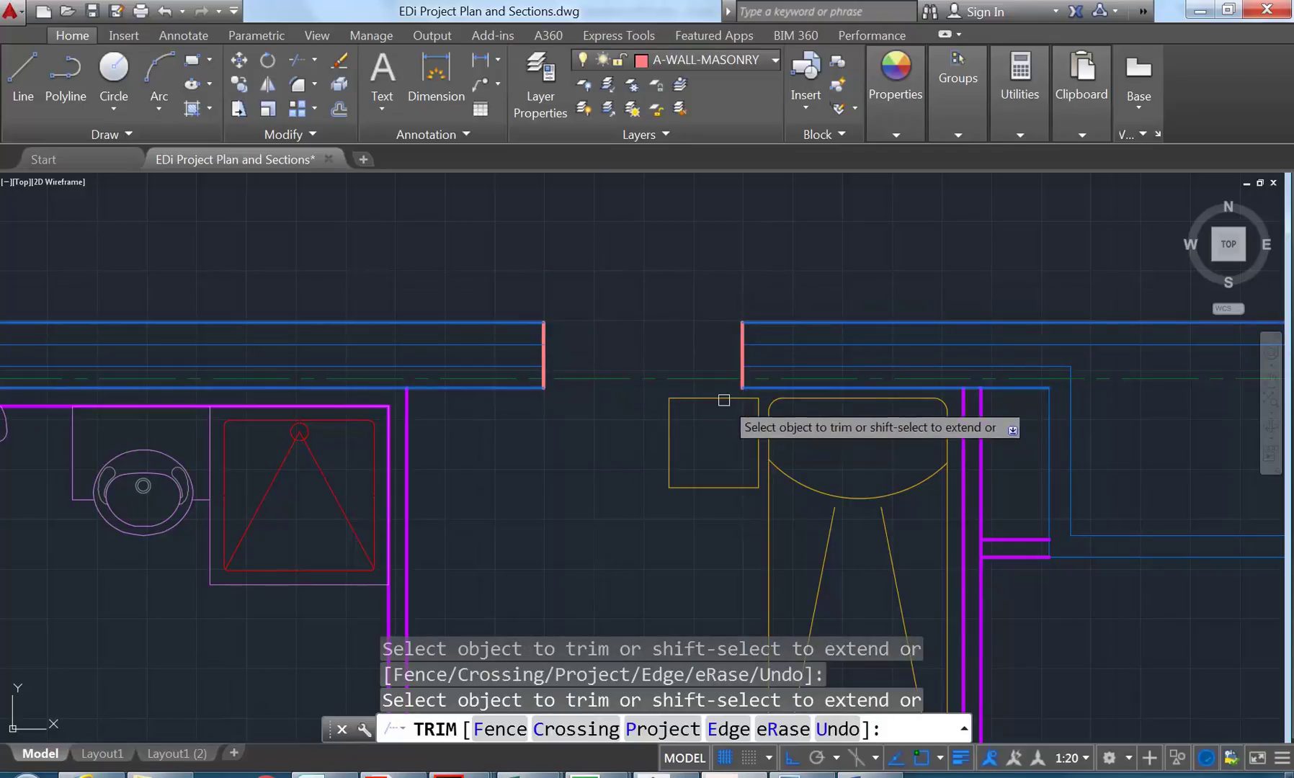
key("Return")
Step: Copy both jamb lines west along the grid A wall, placing them above the toilet and washbasin
type("co")
key("Return")
left_click(544, 332)
left_click(743, 331)
key("Return")
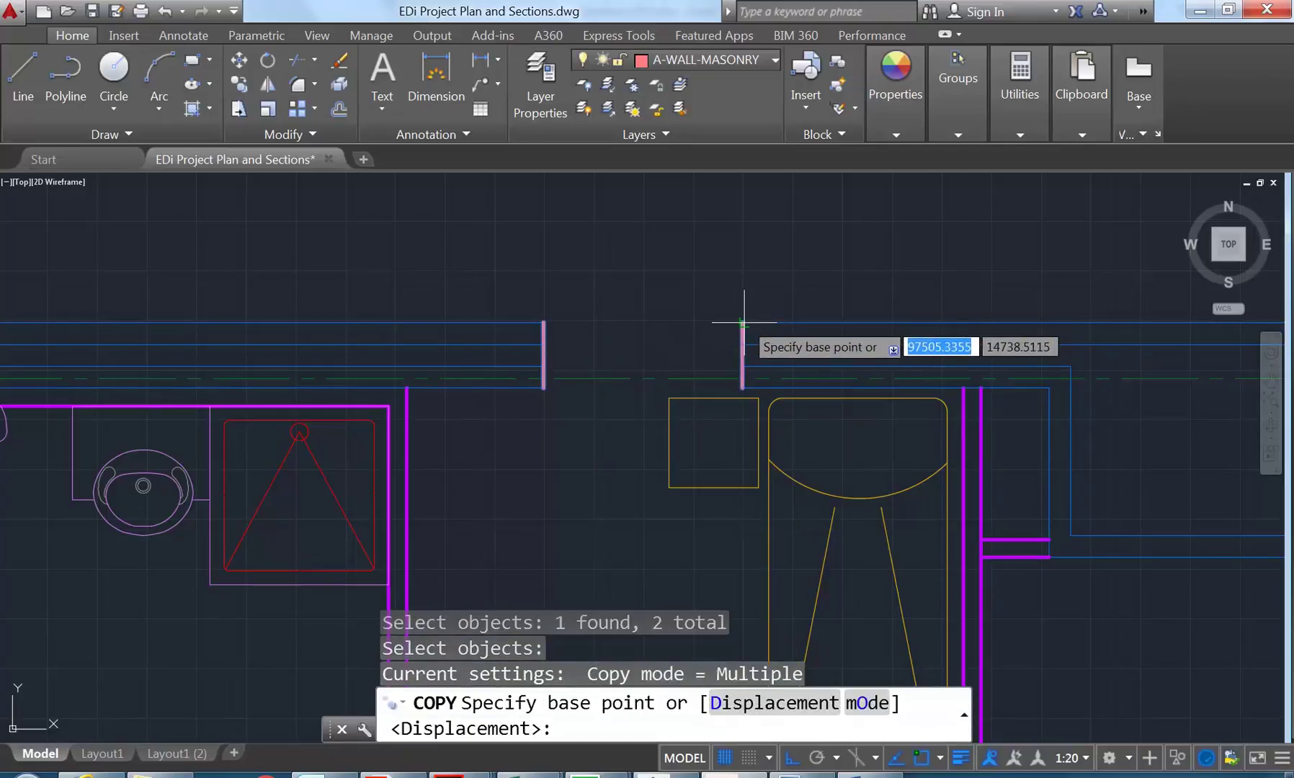
left_click(757, 295)
middle_click_drag(319, 279, 493, 268)
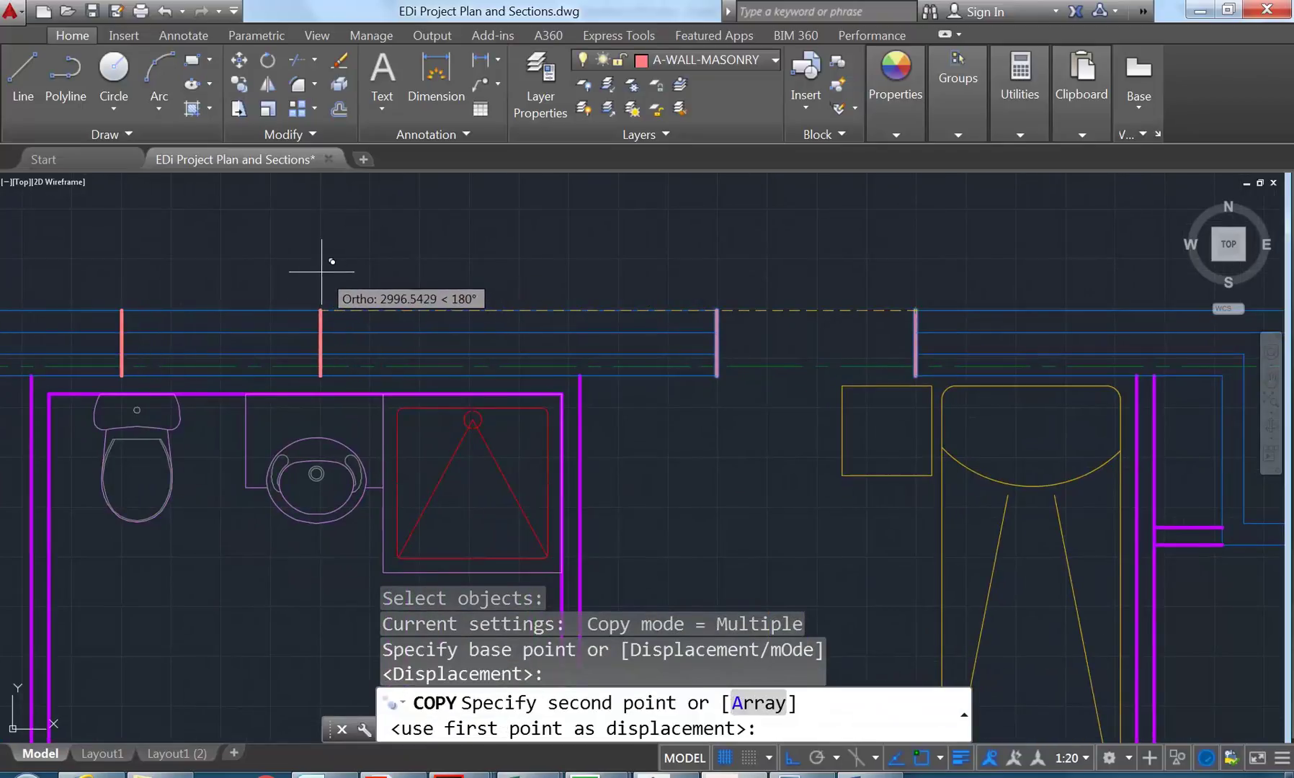
scroll(438, 205, "down", 5)
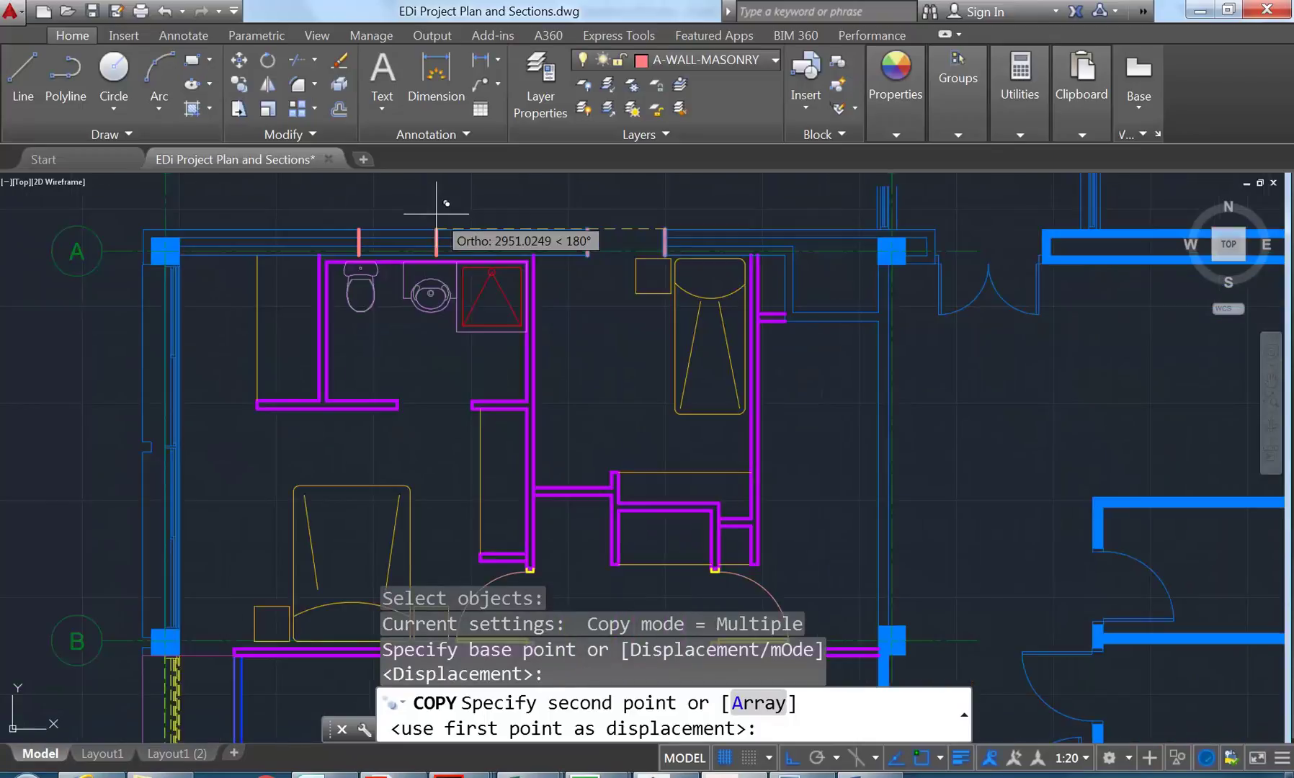
scroll(403, 205, "up", 4)
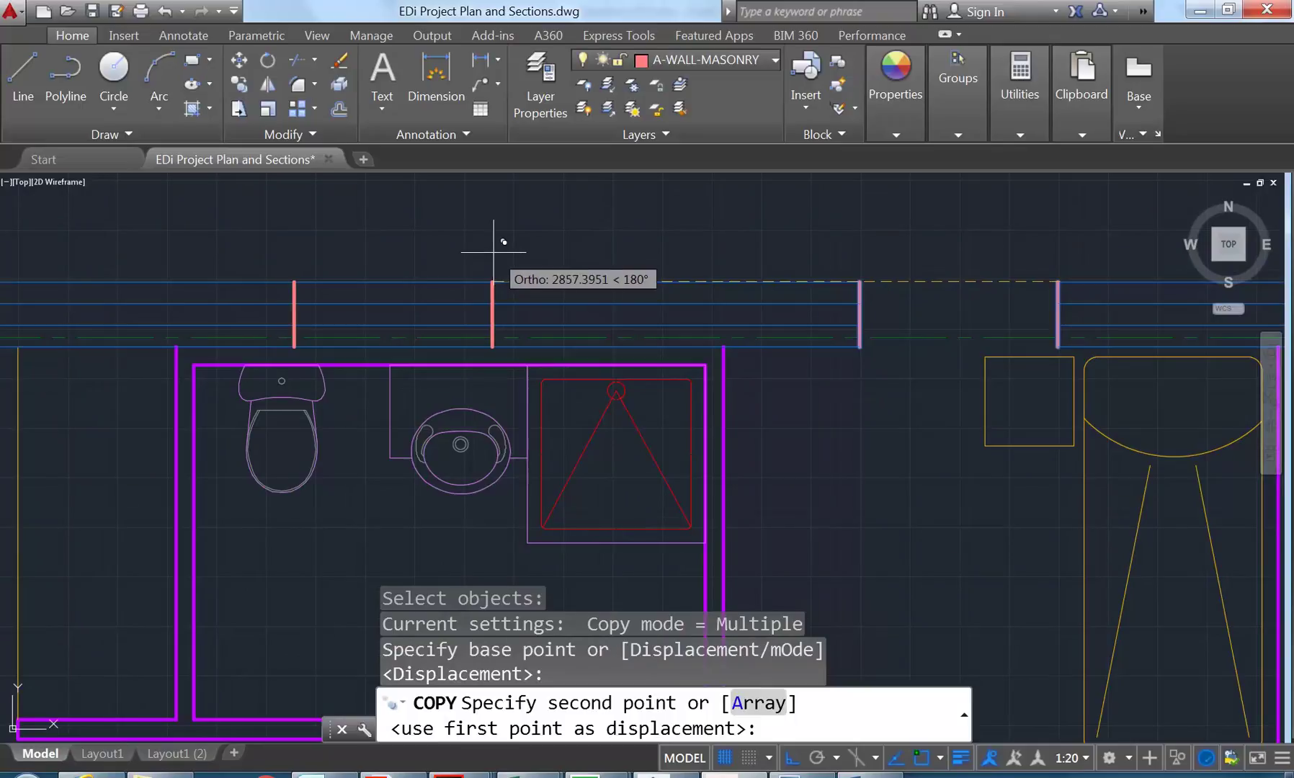
left_click(430, 254)
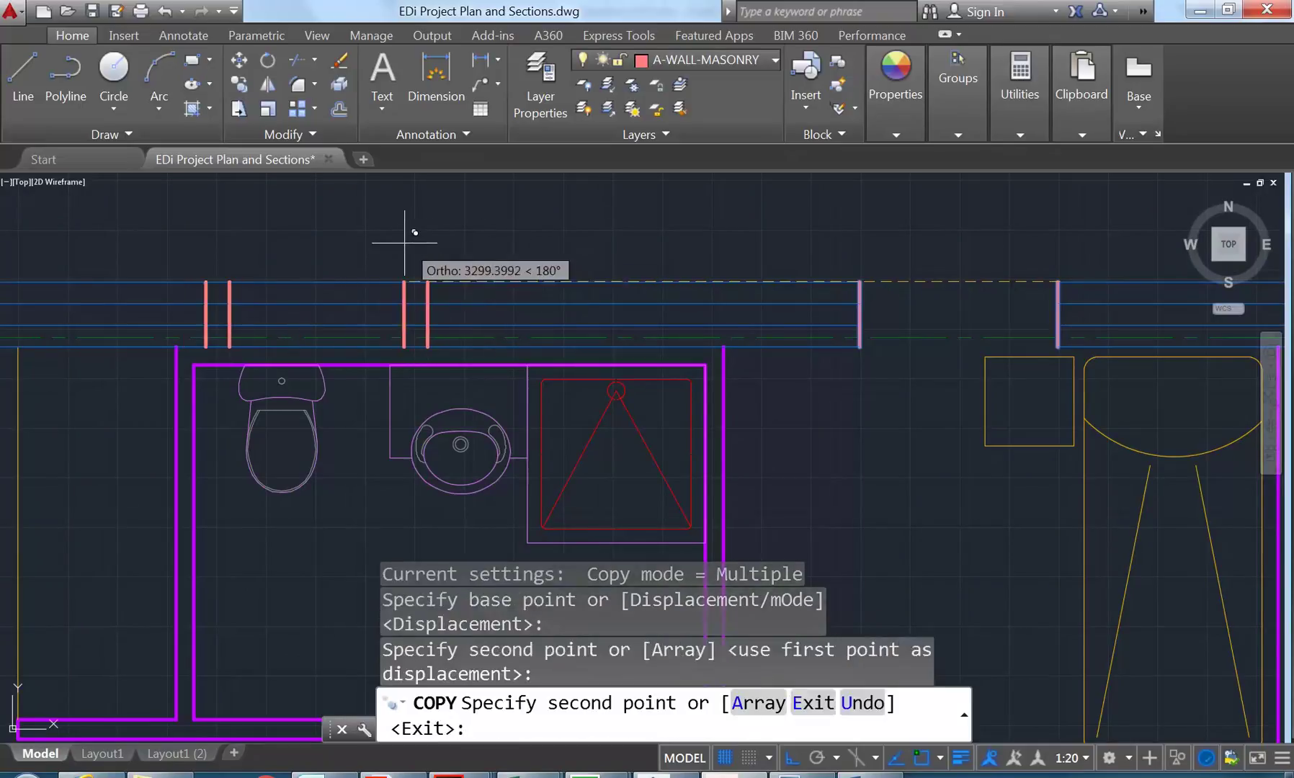
key("Return")
Step: Move the copied east jamb line 400 to the west to narrow the bathroom opening
type("m")
key("Return")
left_click(428, 284)
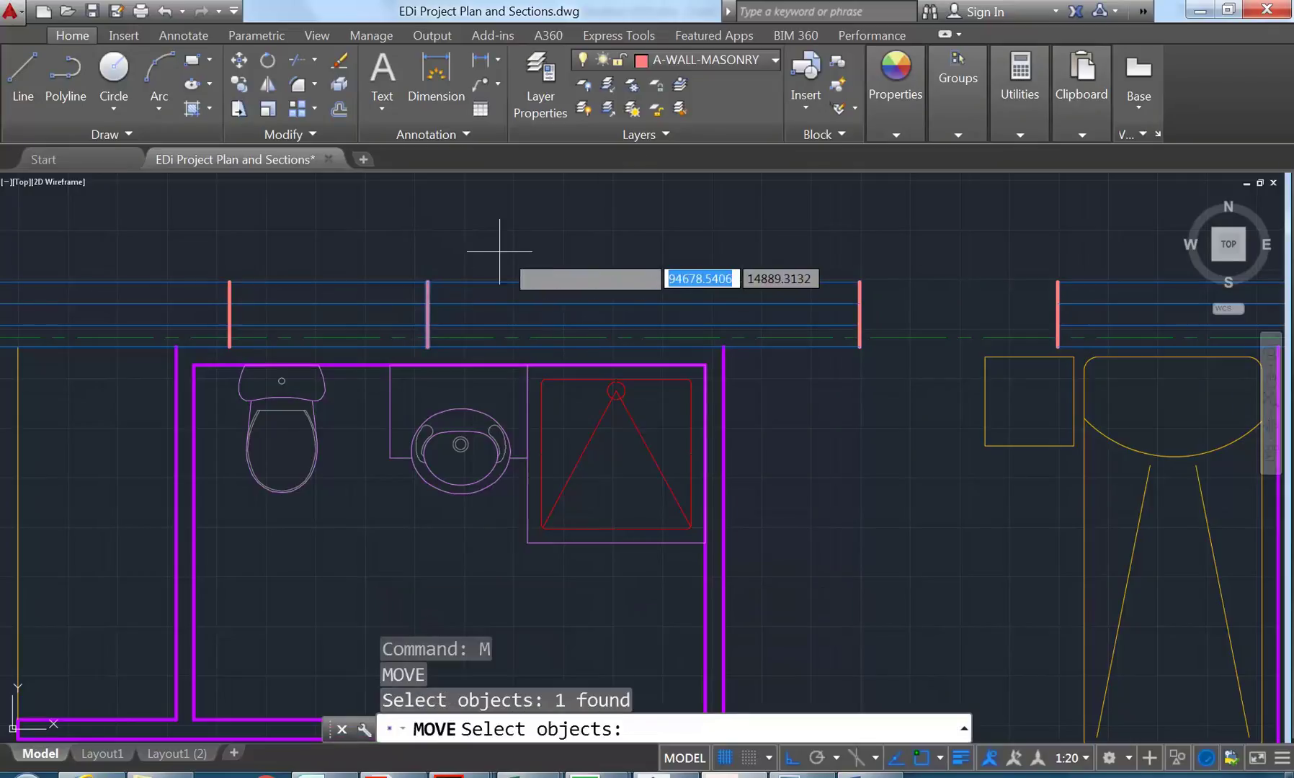
key("Return")
left_click(536, 284)
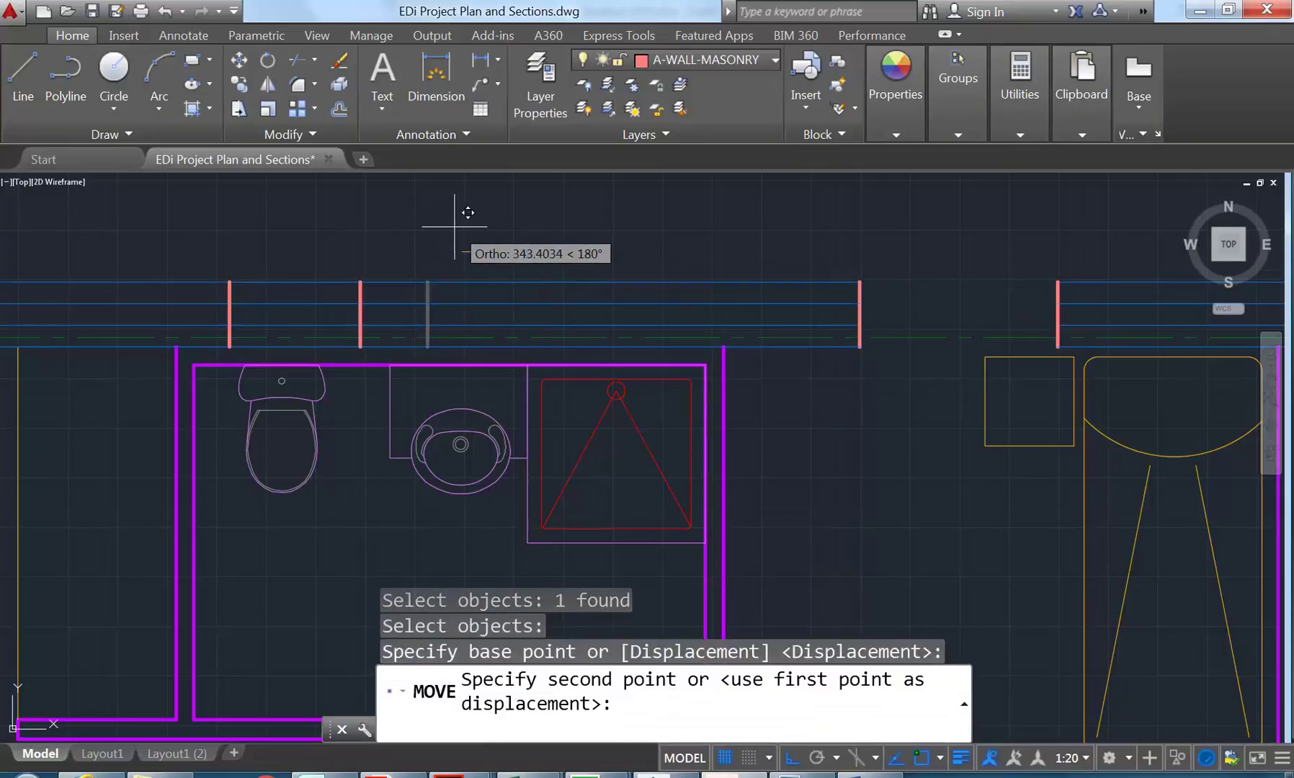
type("400")
key("Return")
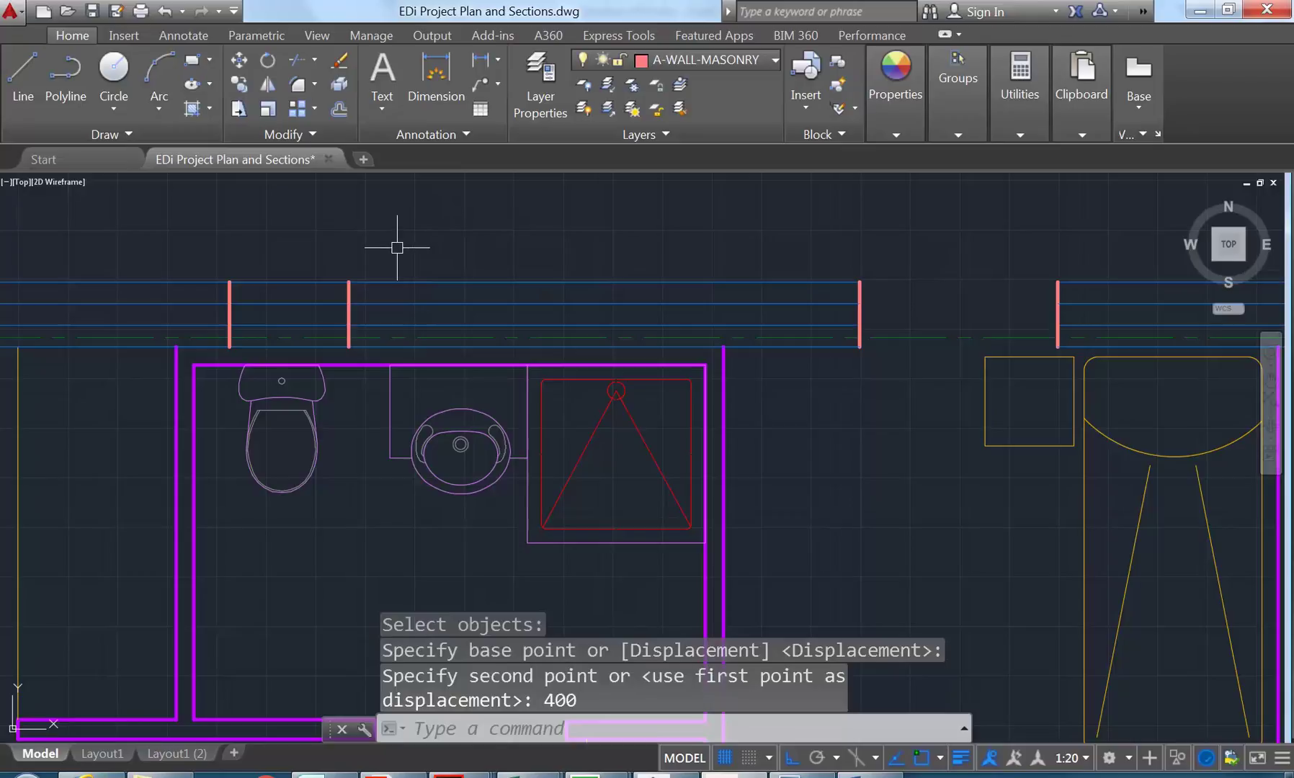
Step: Move the bathroom opening's east jamb line 200 back to the east
key("Return")
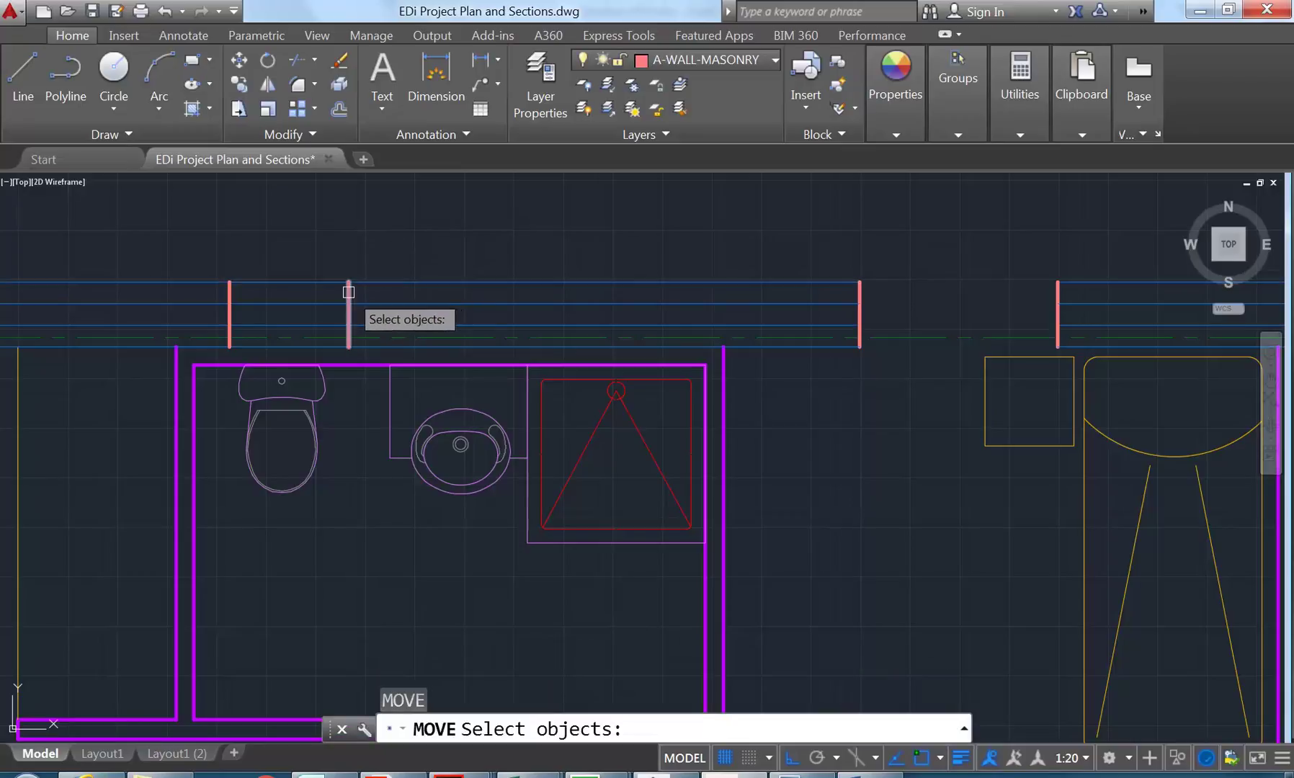
left_click(349, 292)
key("Return")
left_click(286, 222)
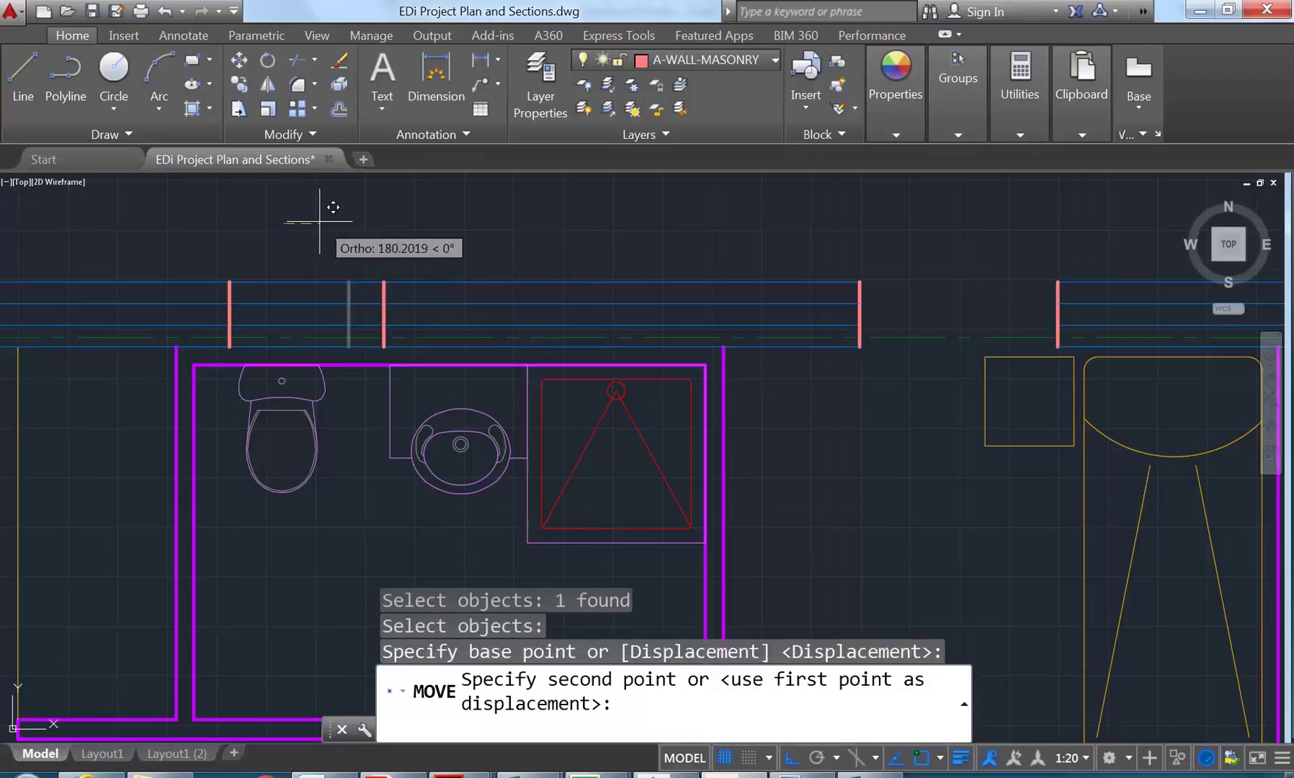
type("200")
key("Return")
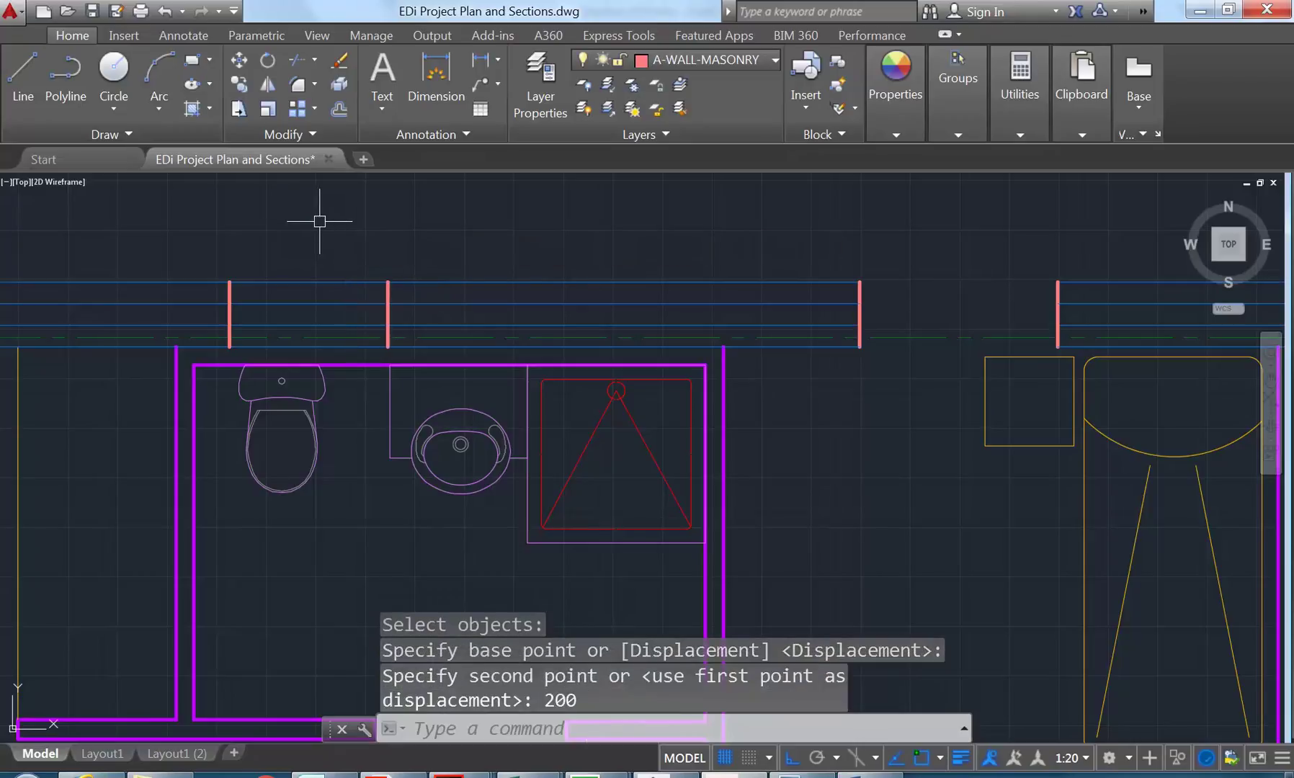
Step: Move both bathroom jamb lines together a short distance to the west
type("m")
key("Return")
left_click(387, 291)
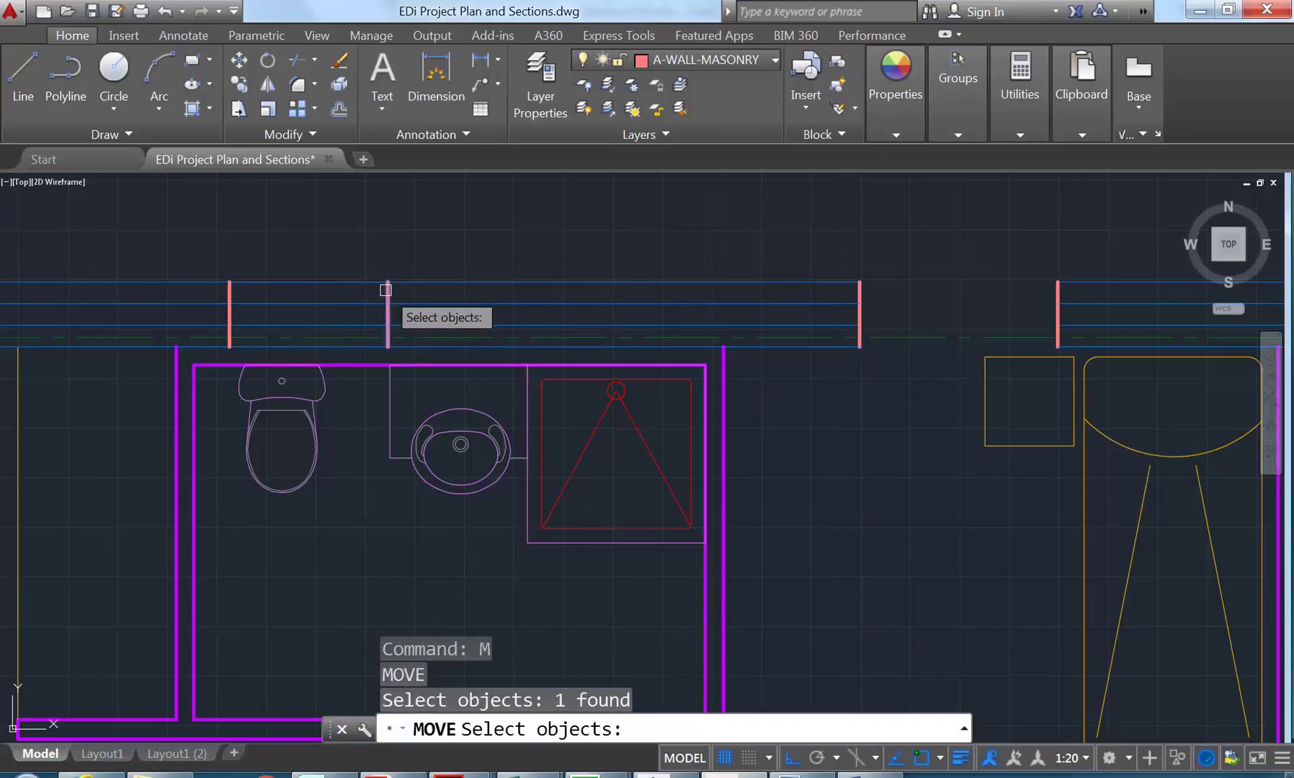
left_click(230, 292)
key("Return")
left_click(353, 237)
left_click(339, 239)
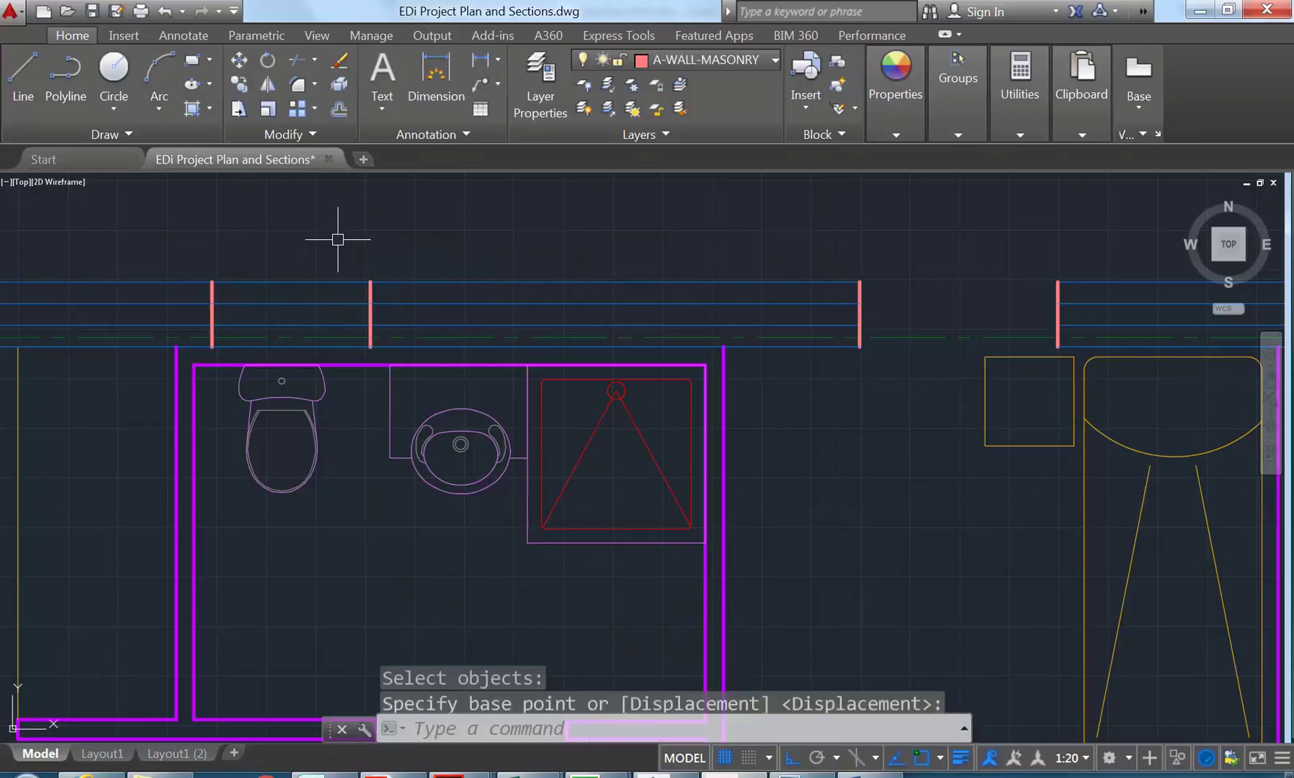
Step: Trim the four grid A wall lines between the two bathroom jamb lines
type("tr")
key("Return")
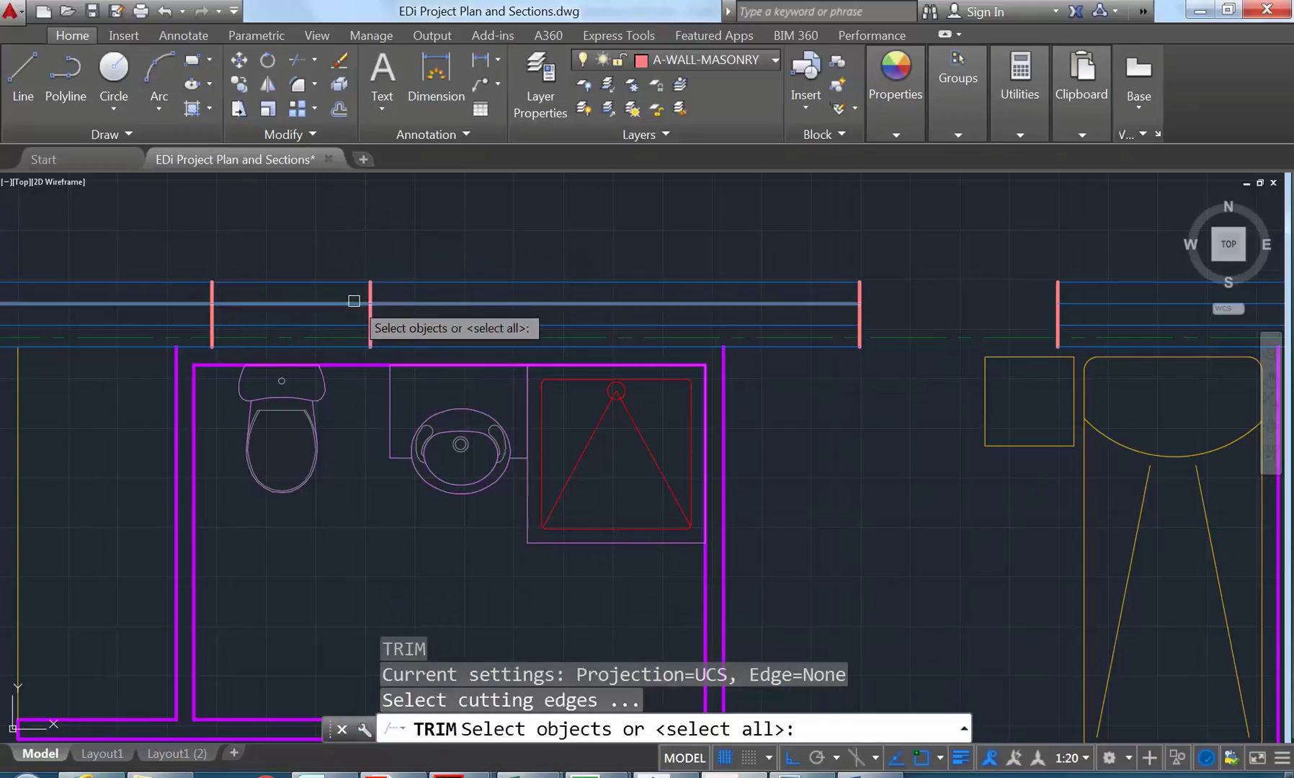
key("Return")
left_click(320, 285)
left_click(310, 303)
left_click(308, 328)
left_click(301, 347)
key("Return")
Step: Stretch the whole bedroom opening west along the grid A wall, so it clears the bedside table
middle_click_drag(494, 300, 412, 299)
type("s")
key("Return")
left_click(991, 252)
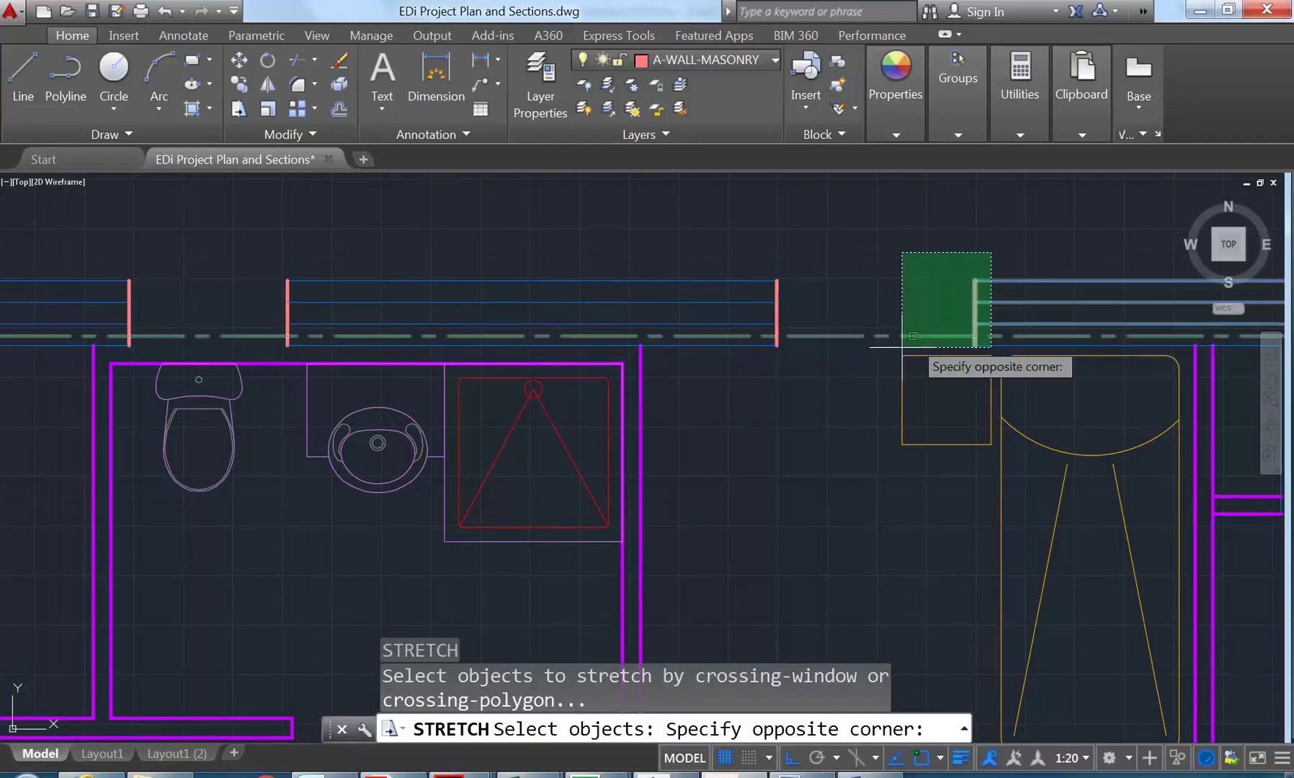
left_click(775, 350)
key("Return")
left_click(939, 271)
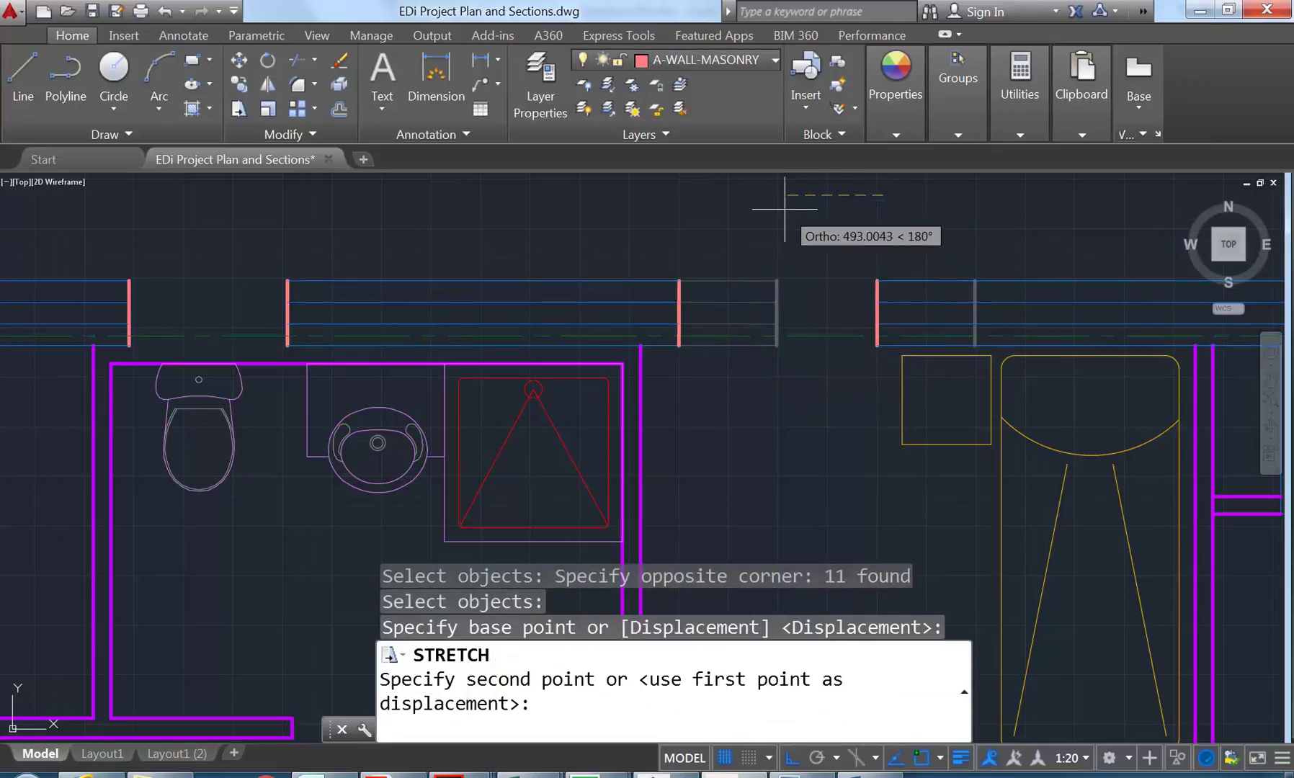
left_click(828, 272)
Step: Stretch the bedroom opening's east jamb 200 to the east to widen the opening
key("Return")
left_click(867, 247)
left_click(838, 370)
key("Return")
left_click(742, 256)
type("200")
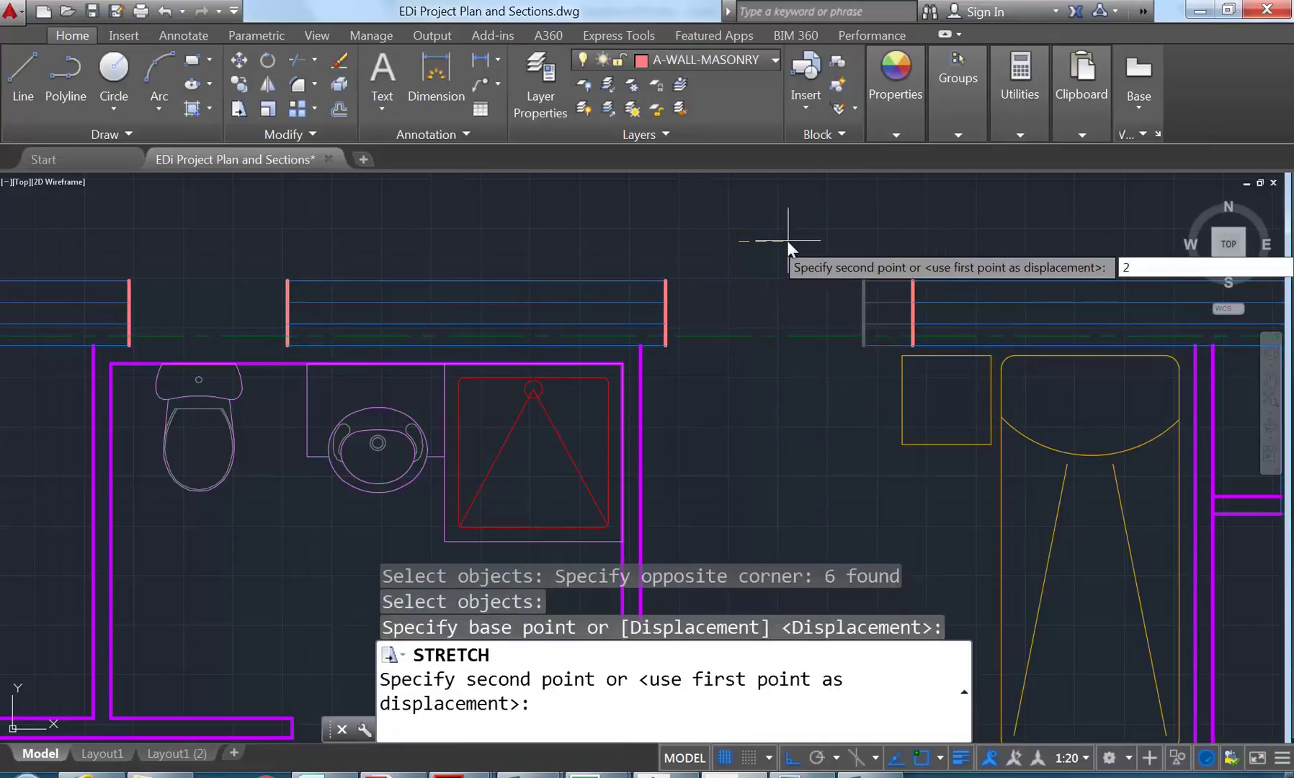
key("Return")
Step: Make AREA-1-INTERIOR the current layer and start a polyline where the living room's blue window line meets the grid C wall
scroll(780, 246, "down", 4)
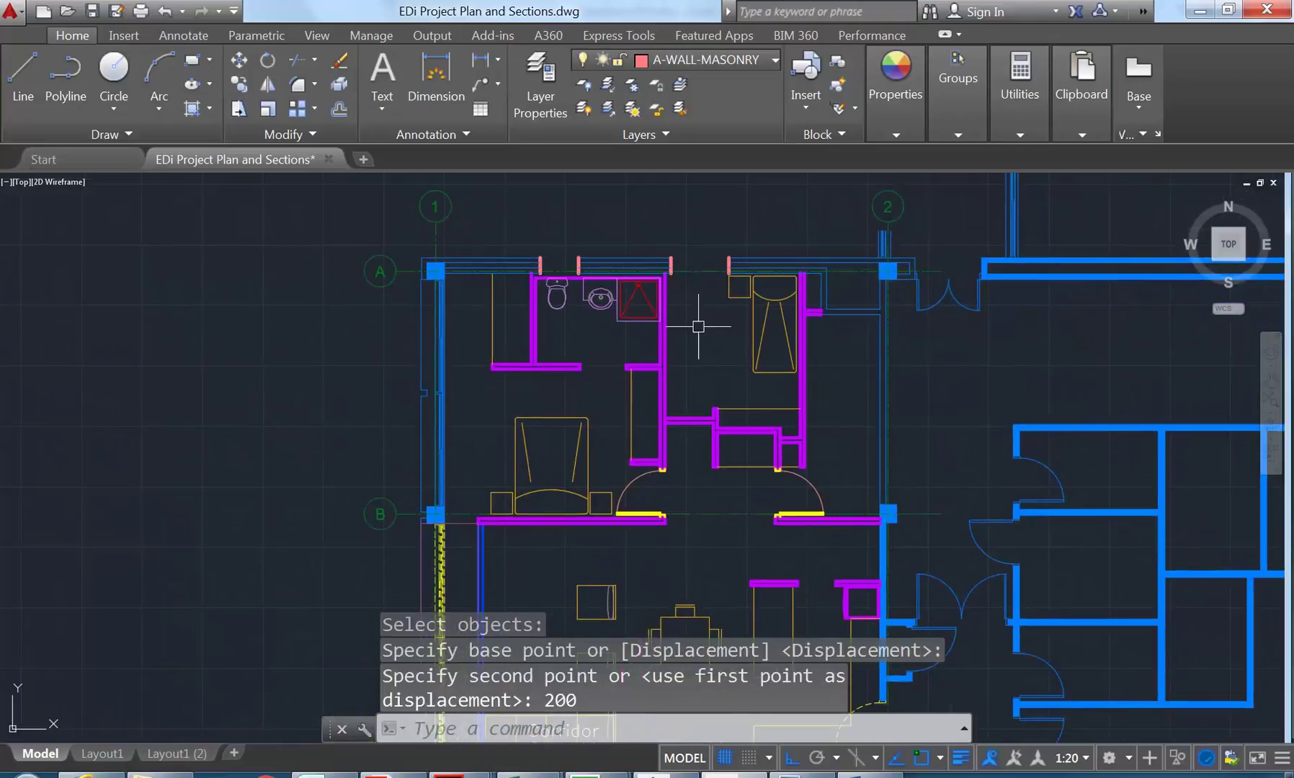
middle_click_drag(698, 326, 658, 326)
scroll(494, 183, "down", 2)
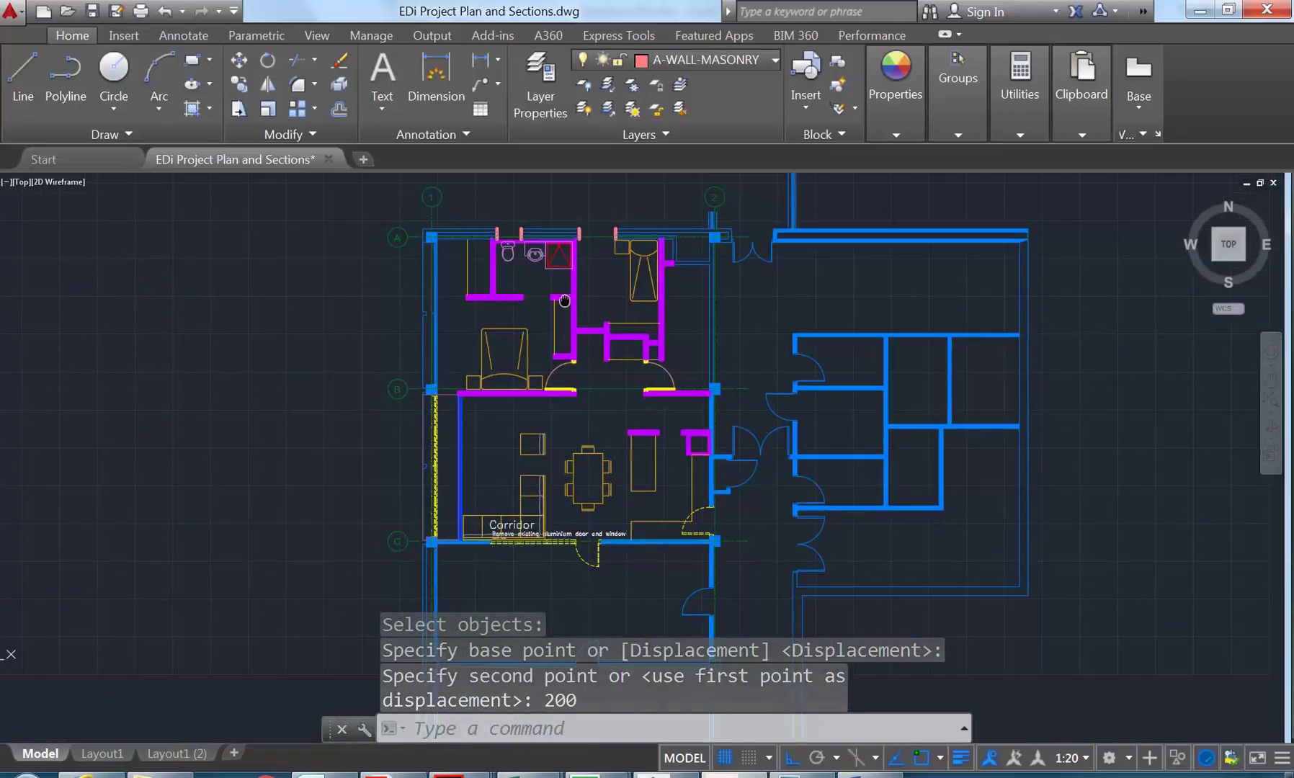
left_click(720, 62)
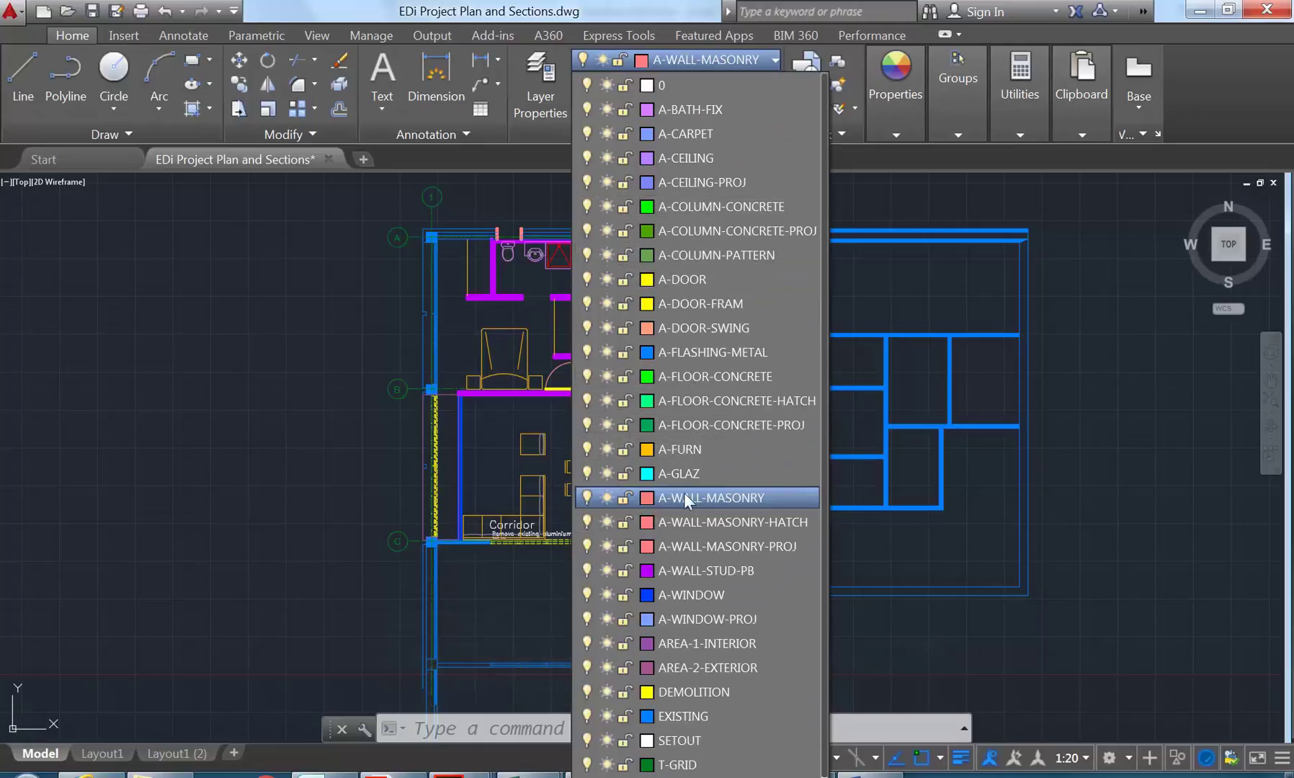
scroll(701, 584, "down", 1)
left_click(702, 620)
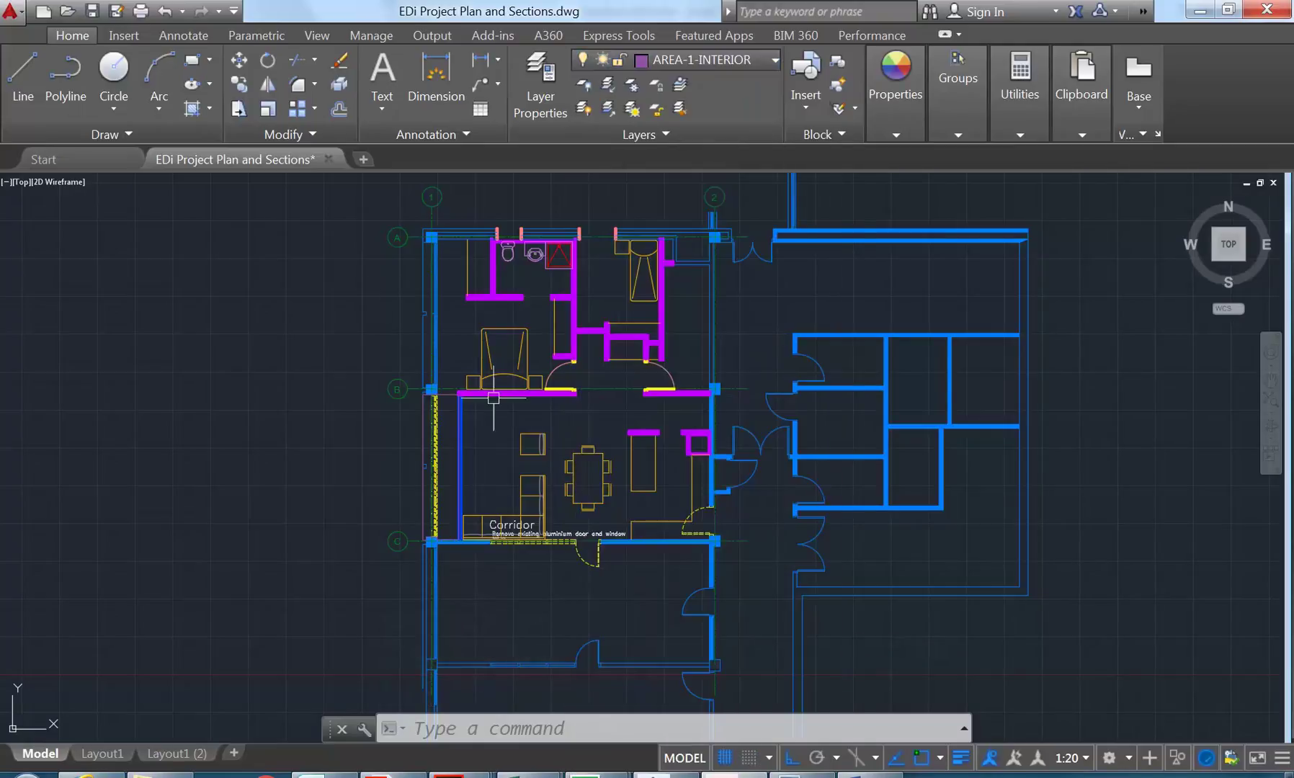
left_click(75, 78)
scroll(450, 533, "up", 8)
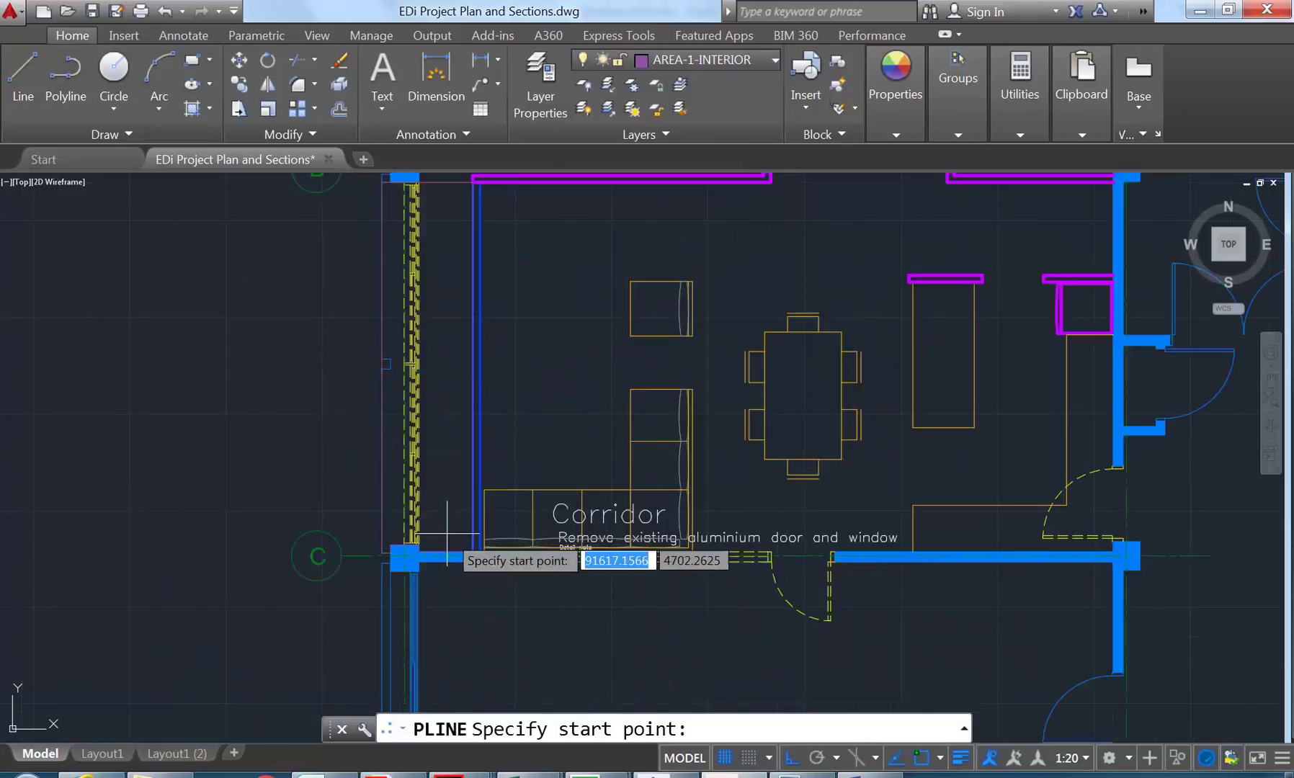
left_click(500, 579)
Step: Continue the polyline along the grid C wall, around its end and across the demolished door and window opening to the opposite wall end's inner corner
scroll(749, 518, "down", 2)
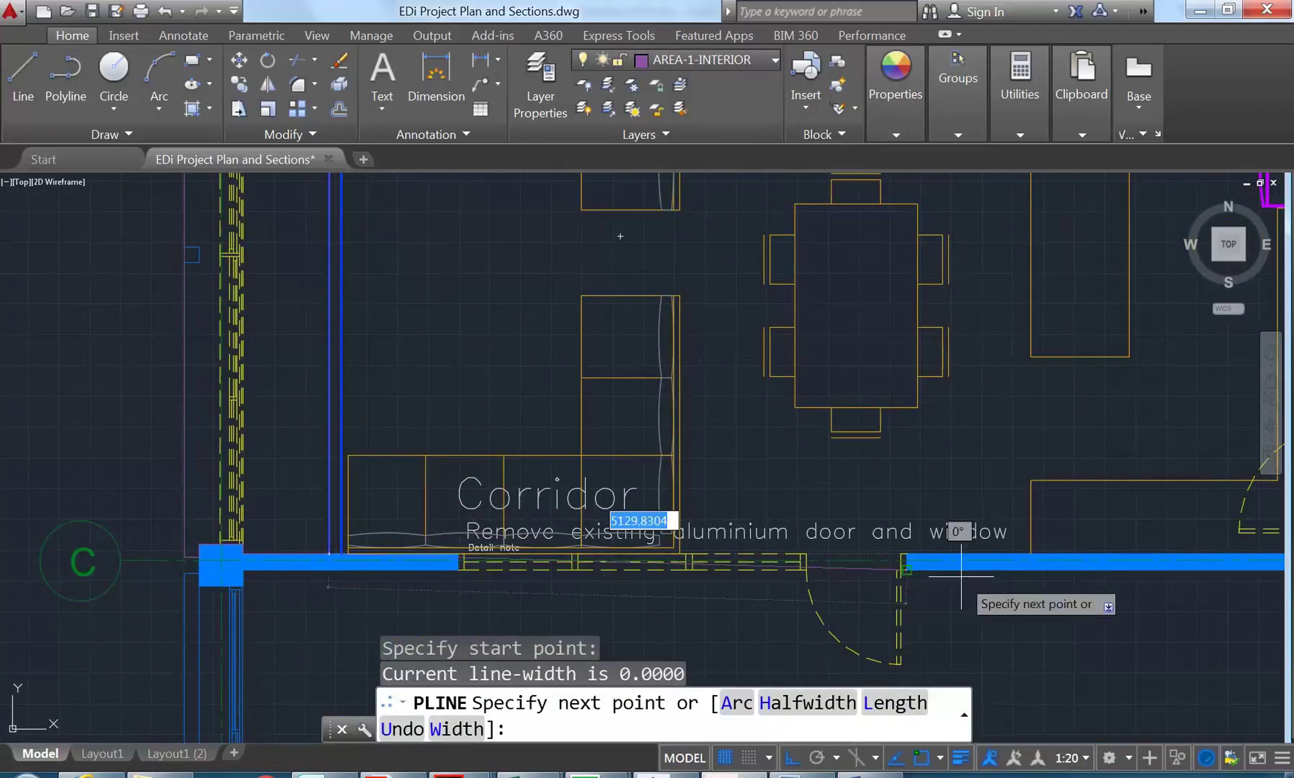
scroll(461, 462, "up", 3)
scroll(600, 452, "up", 4)
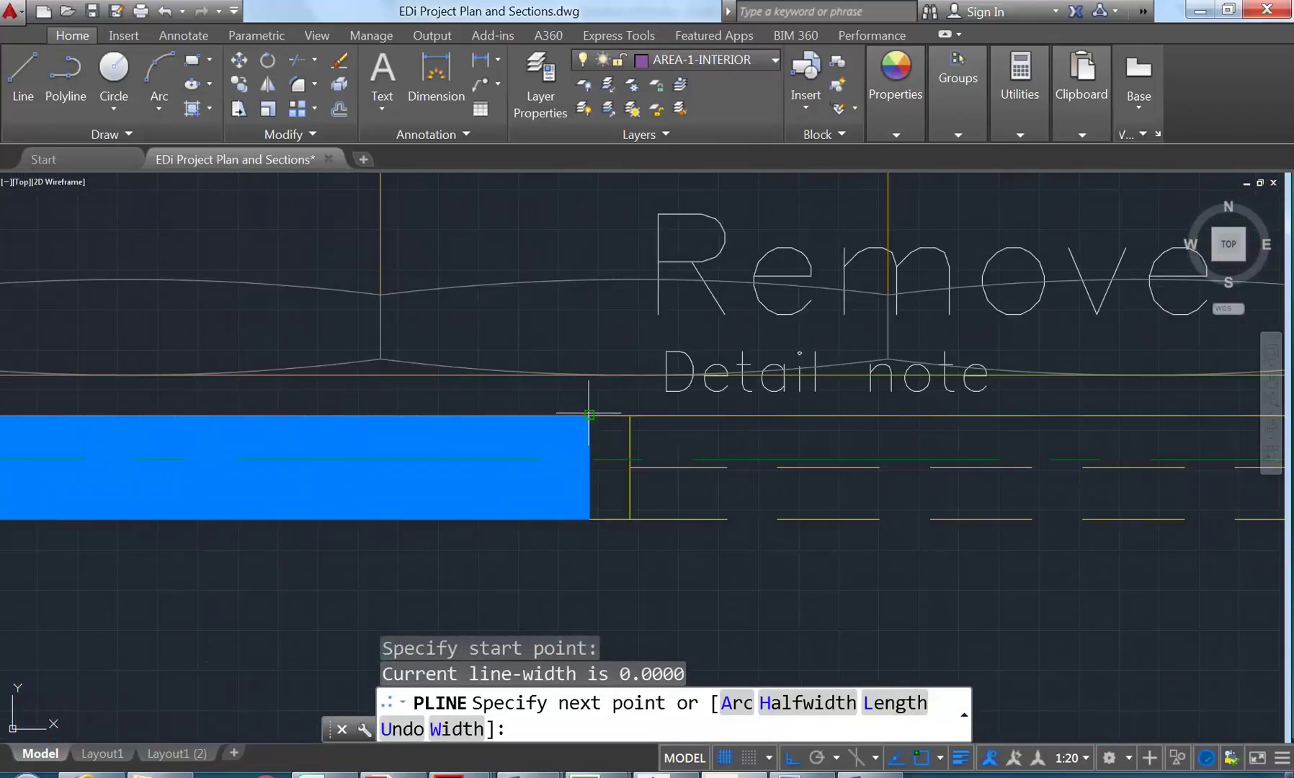
left_click(596, 434)
left_click(590, 521)
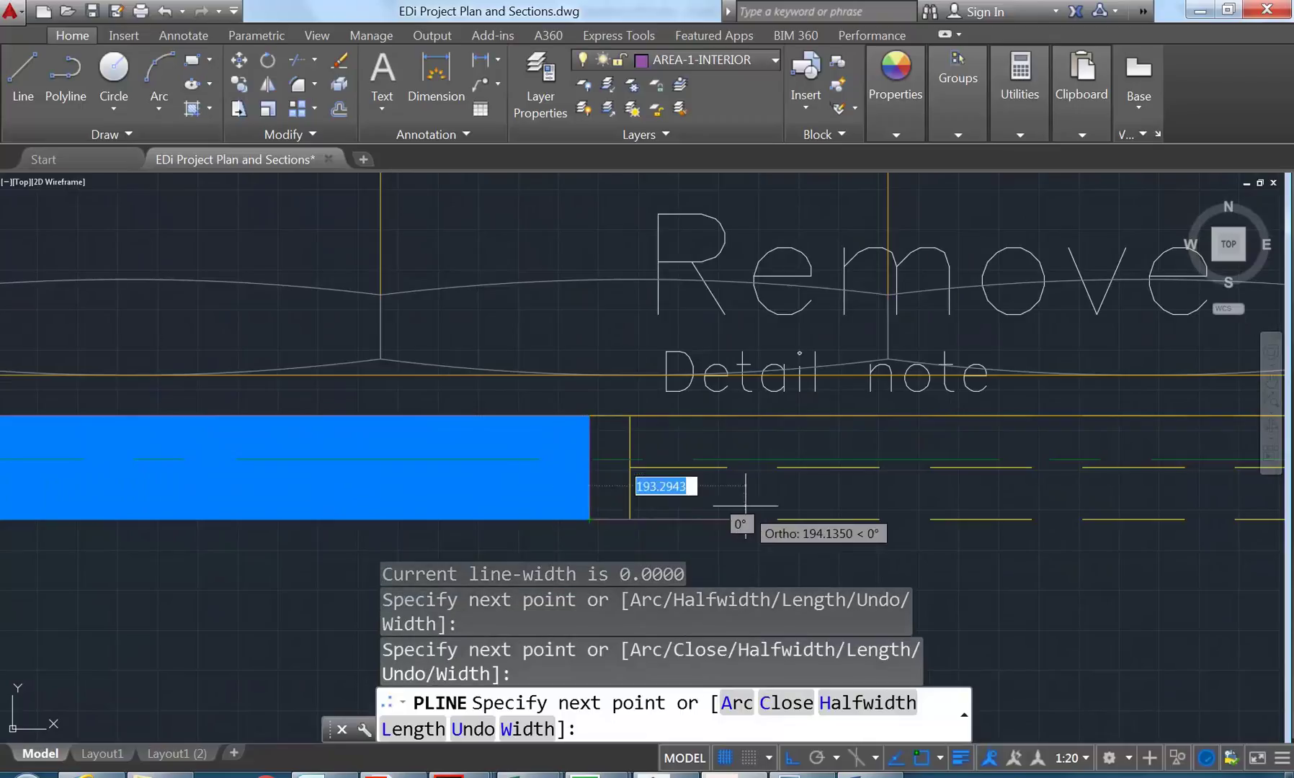
scroll(746, 507, "down", 6)
middle_click_drag(746, 505, 459, 435)
middle_click_drag(1000, 453, 834, 469)
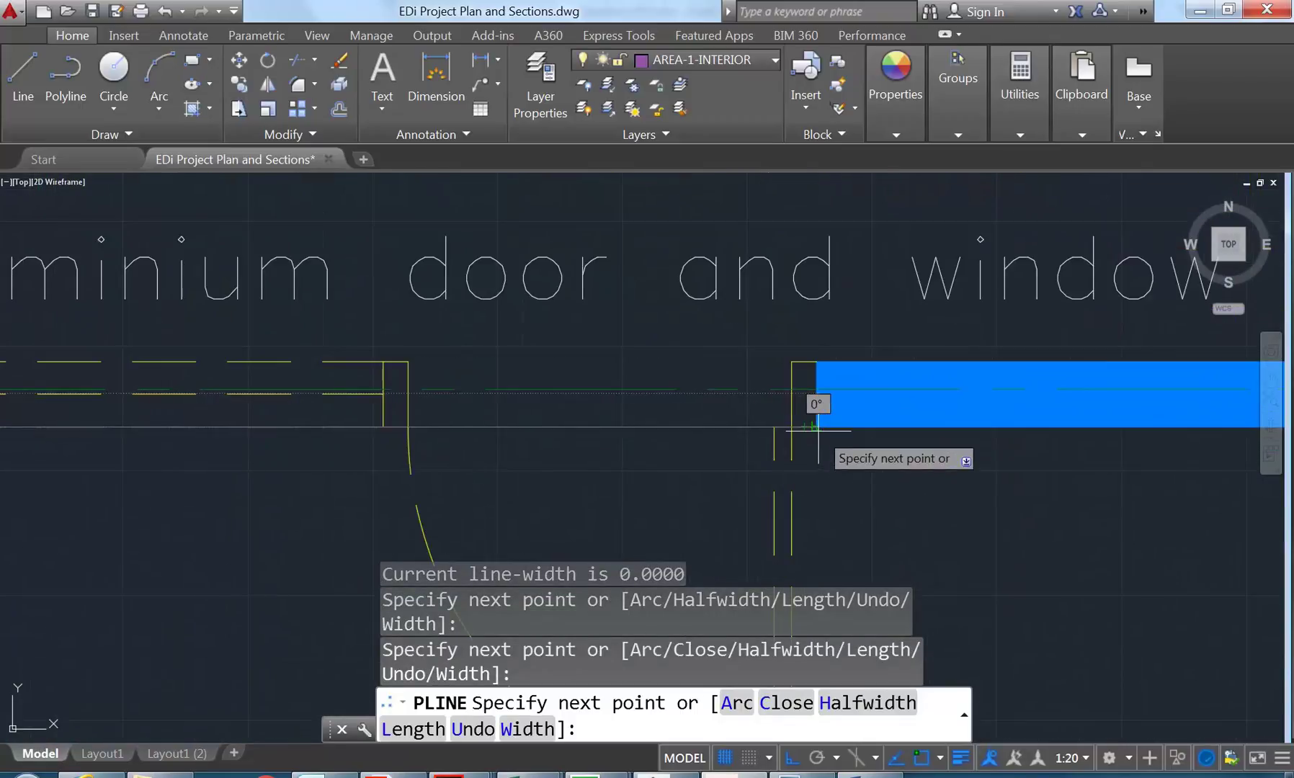
left_click(816, 427)
left_click(816, 361)
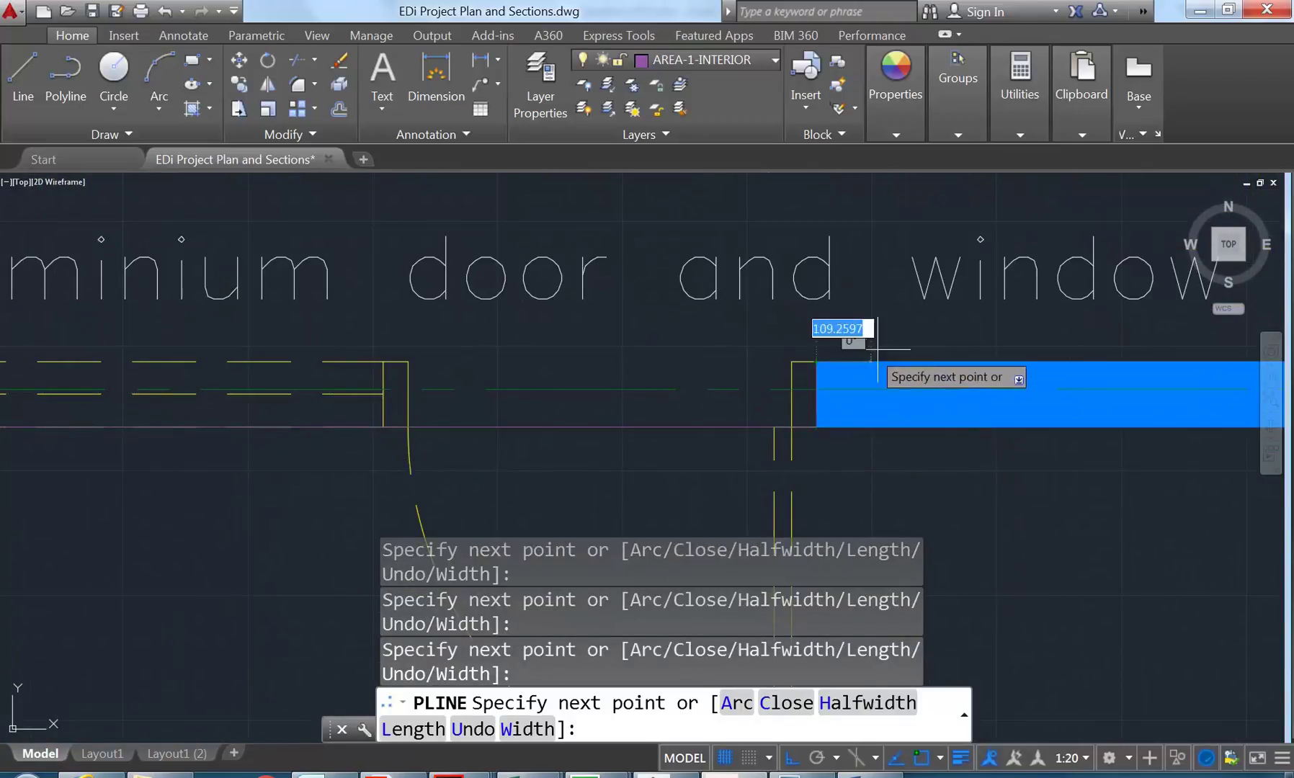
Step: Continue the polyline along the grid C wall, around the grid 2 column and across the demolished door opening to the wall end's inner corner
scroll(963, 329, "down", 4)
middle_click_drag(963, 328, 531, 349)
middle_click_drag(791, 344, 364, 336)
scroll(689, 319, "up", 2)
left_click(784, 375)
left_click(784, 334)
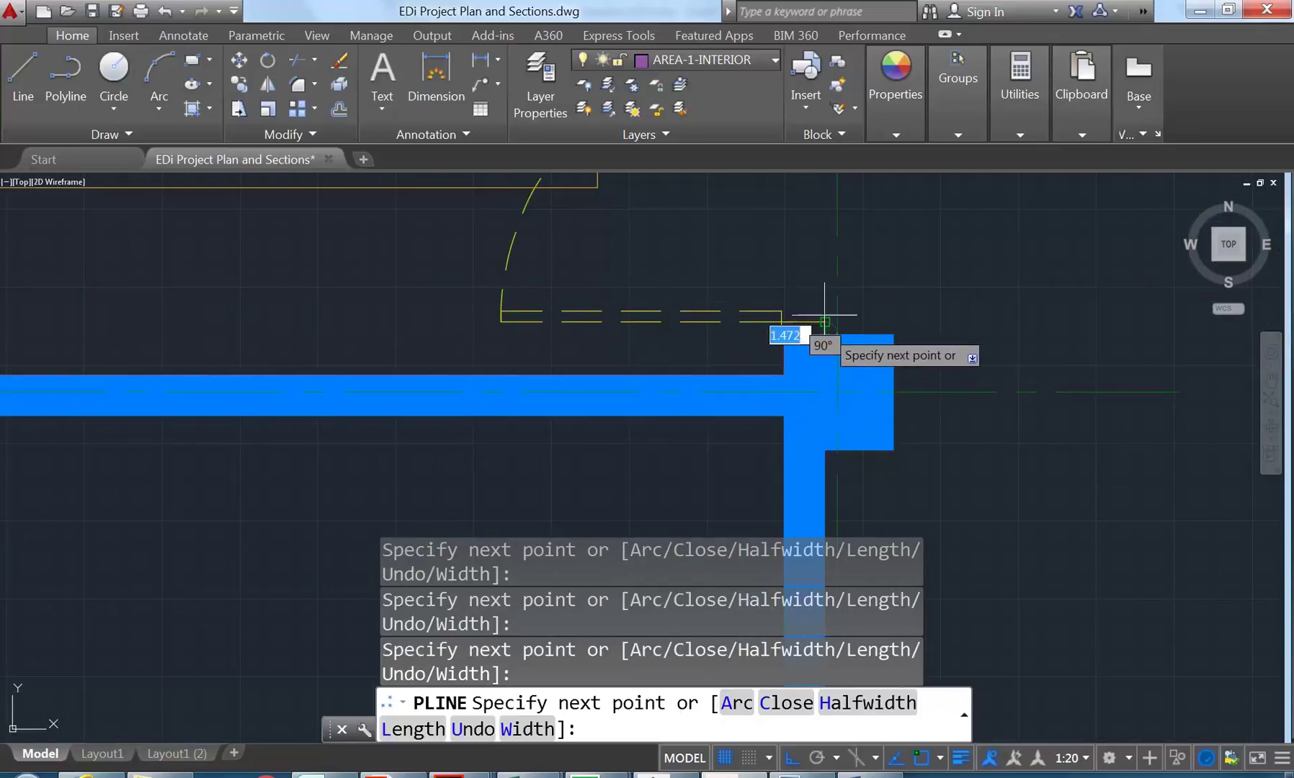
middle_click_drag(823, 335, 813, 570)
left_click(813, 265)
left_click(772, 265)
Step: Continue the polyline north along the inner line of the grid 2 wall to a point level with the short stud wall beside the bedroom
middle_click_drag(771, 245, 771, 503)
scroll(772, 318, "down", 5)
middle_click_drag(773, 322, 746, 496)
middle_click_drag(727, 180, 723, 401)
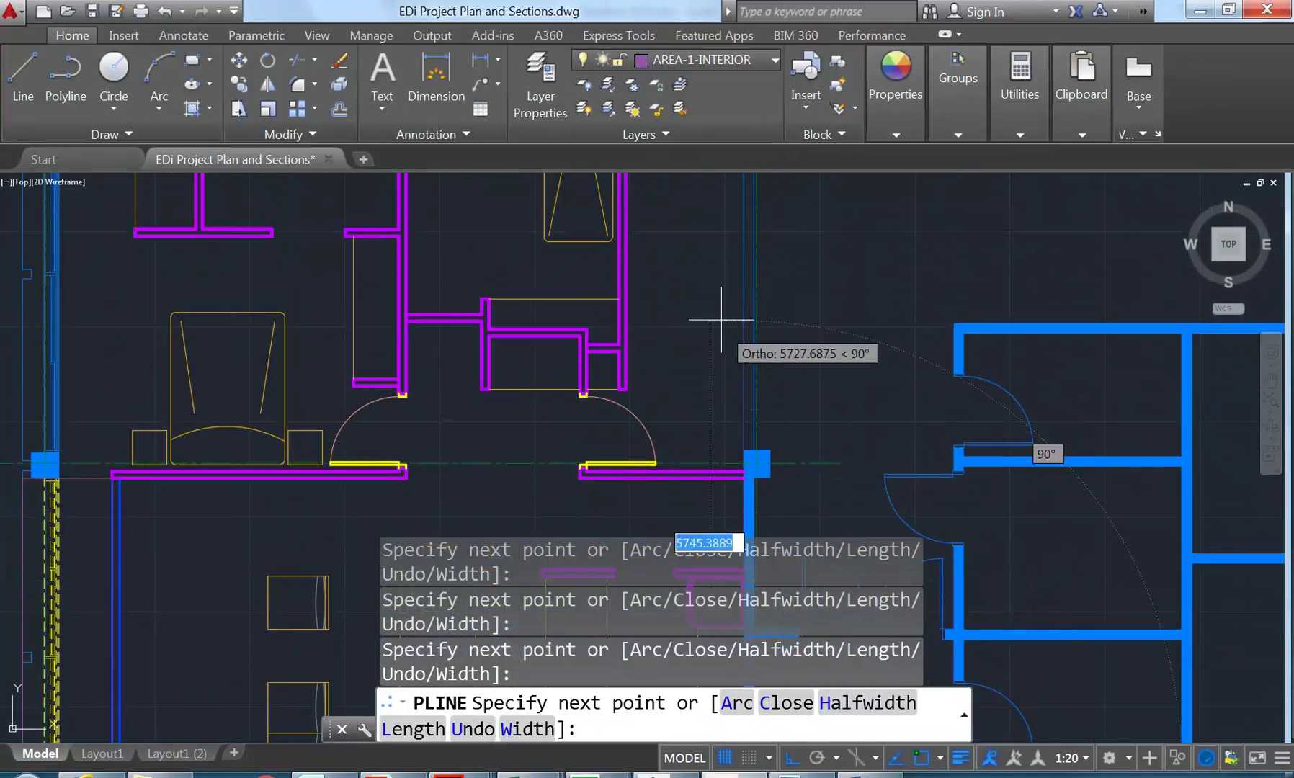
scroll(743, 407, "down", 3)
scroll(725, 274, "up", 2)
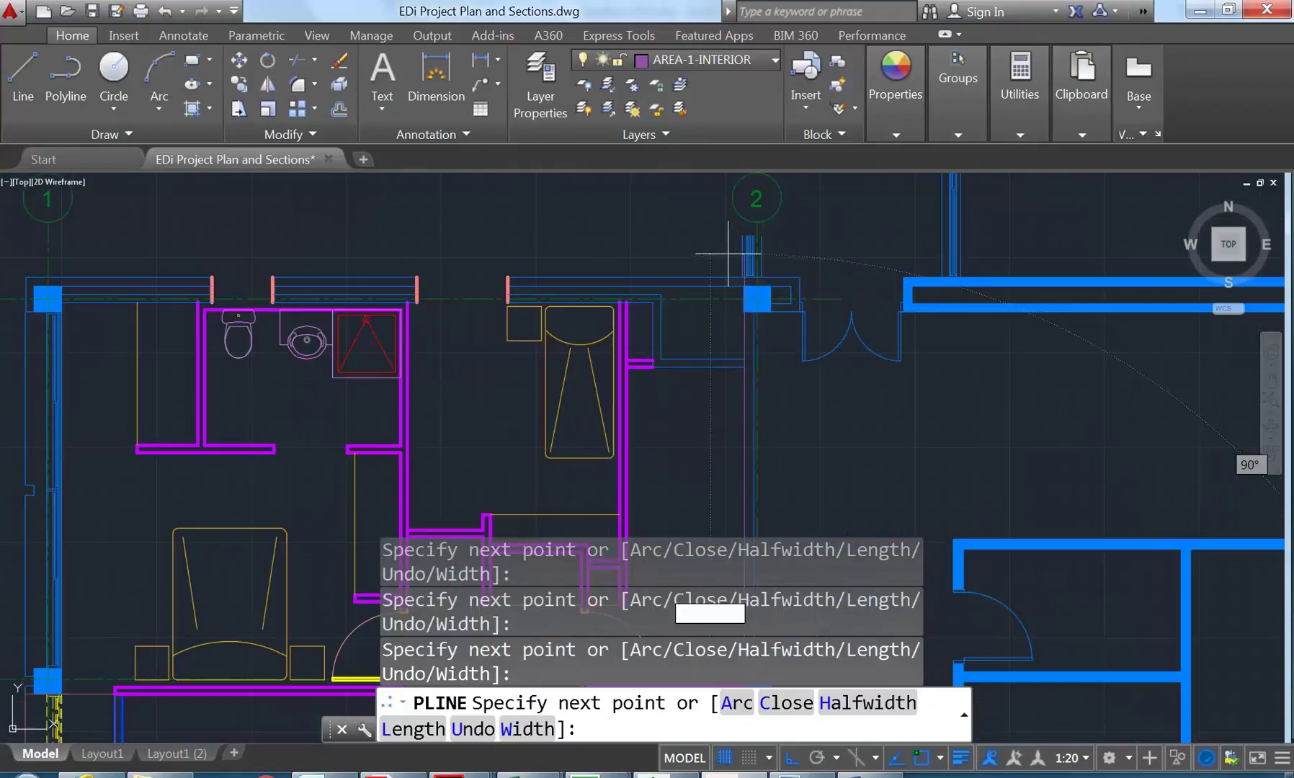
scroll(729, 288, "up", 5)
left_click(760, 381)
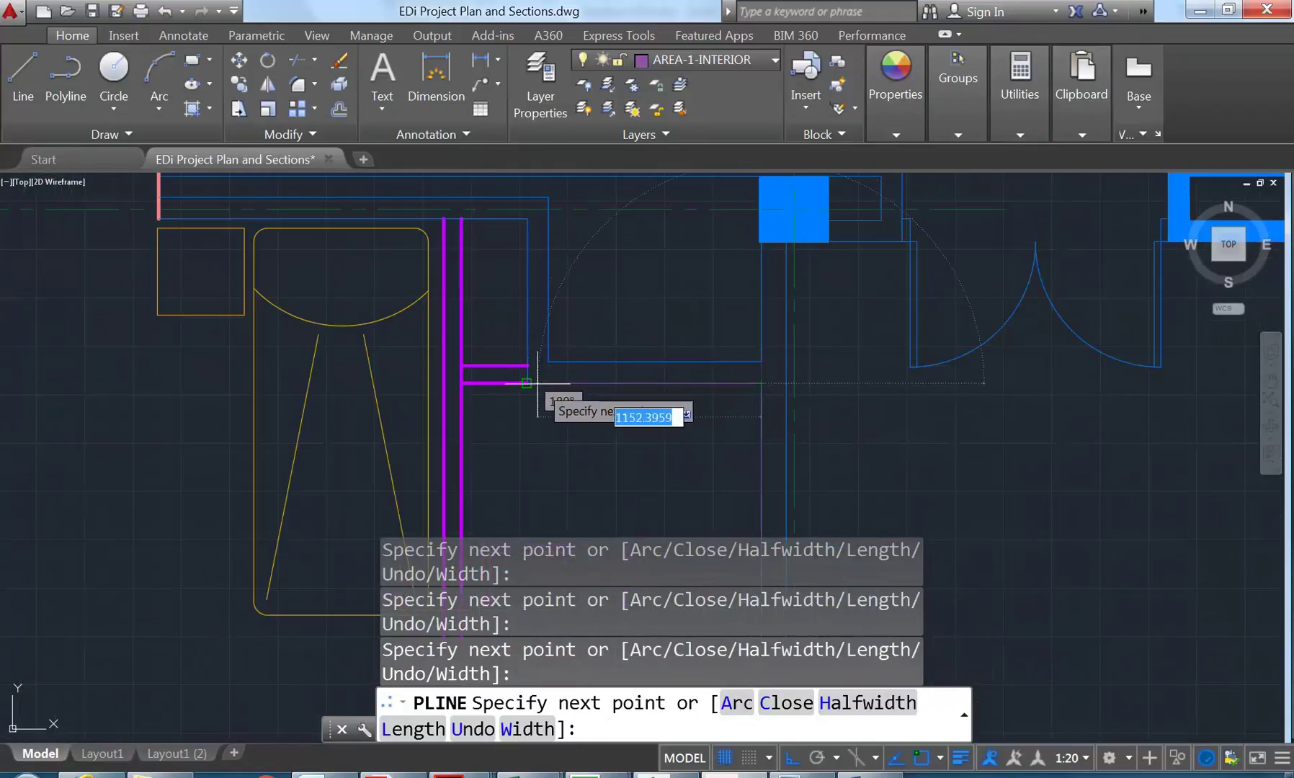
Step: Continue the polyline to the short stud wall's end, up to the grid A wall and around the bedroom opening to its west jamb's inner corner
mouse_move(298, 210)
middle_mouse_down()
mouse_move(445, 263)
mouse_move(564, 277)
middle_mouse_up()
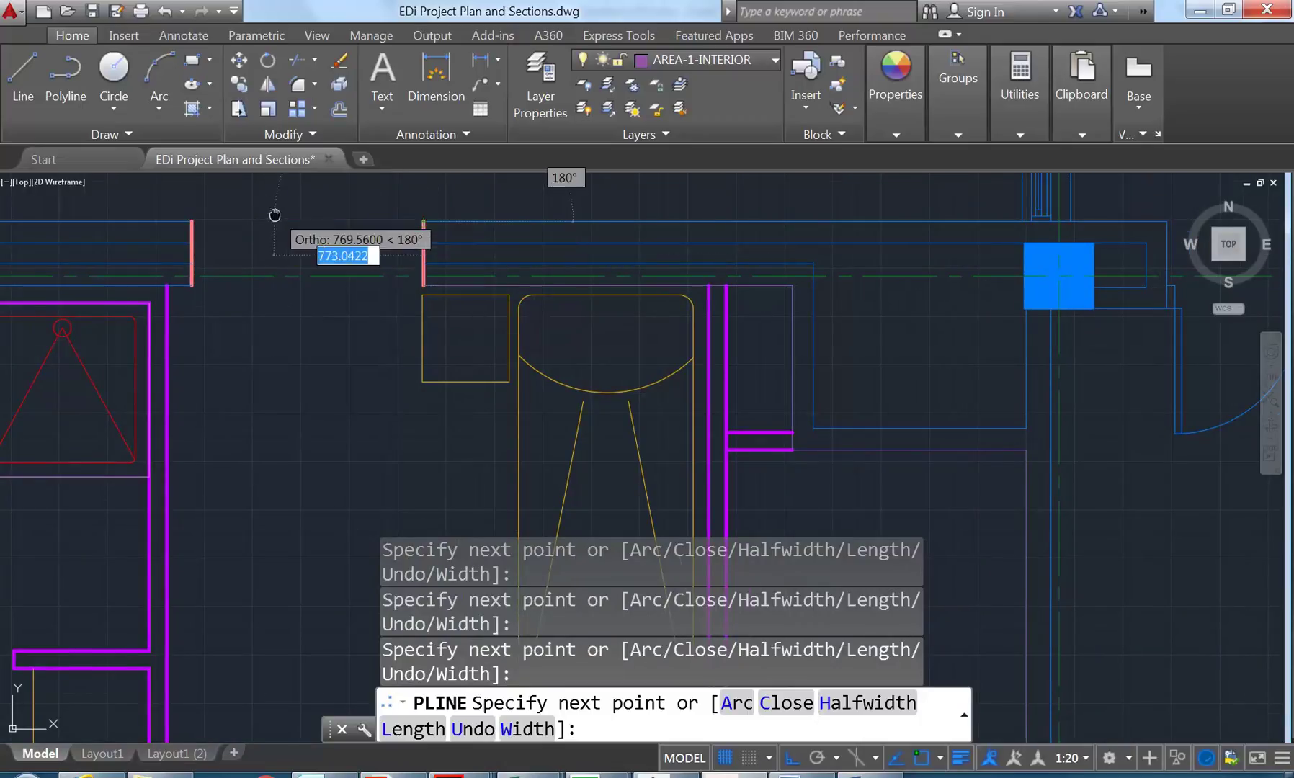
middle_click_drag(275, 213, 512, 211)
scroll(395, 235, "up", 2)
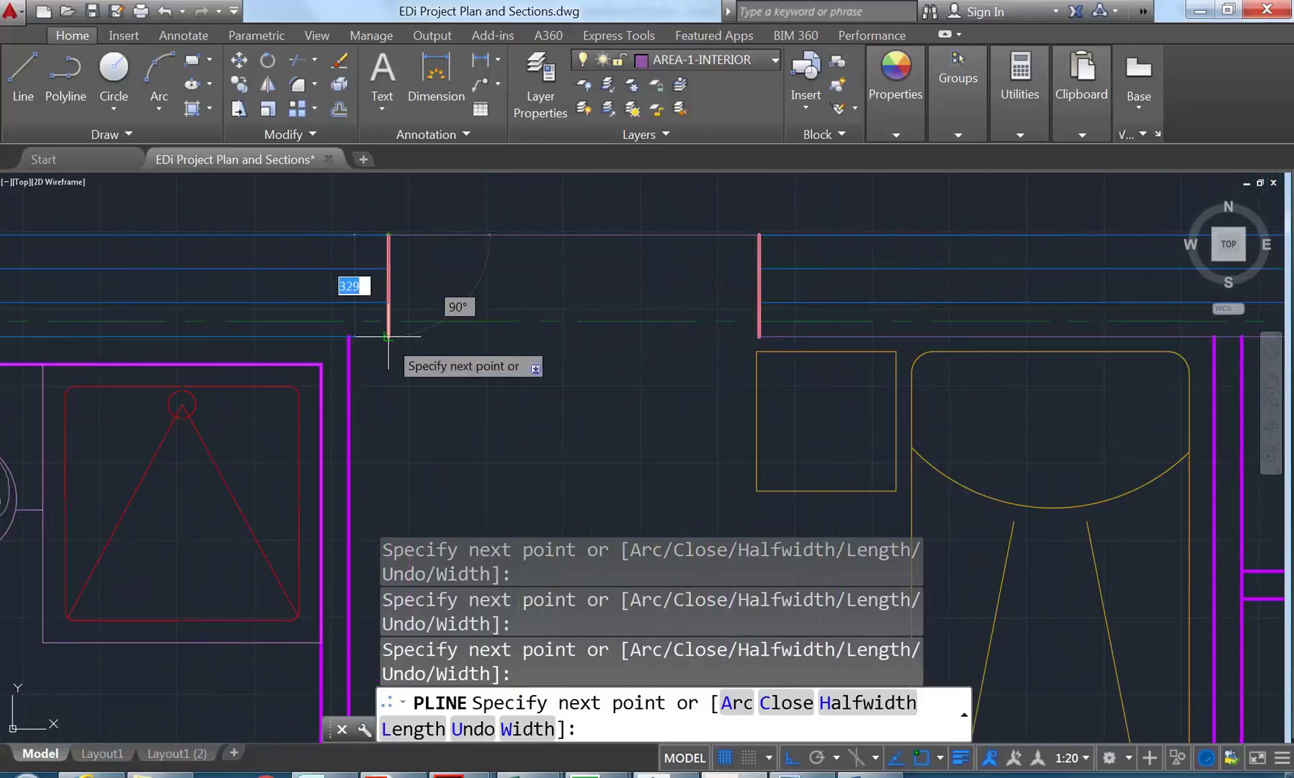
Step: Try to trace the polyline along the grid A wall and around the bathroom opening
scroll(883, 400, "down", 4)
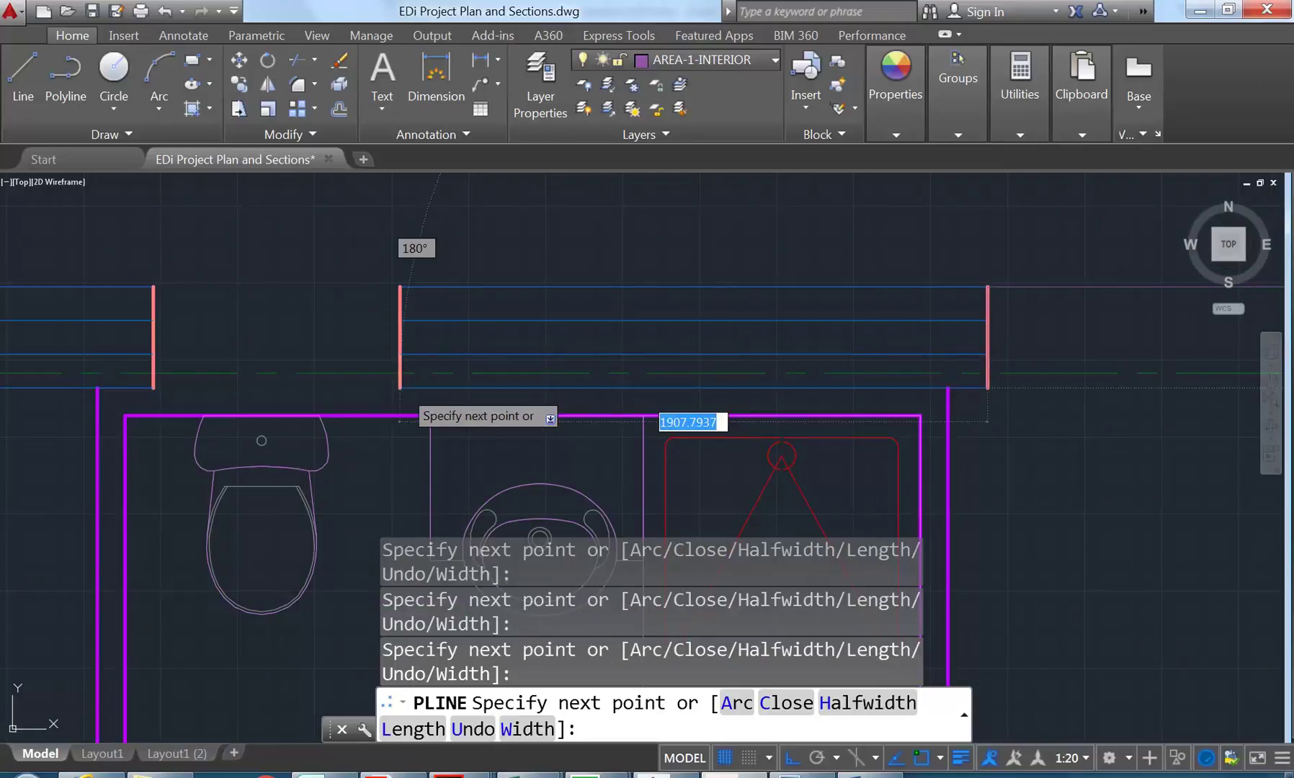
middle_click_drag(384, 280, 662, 234)
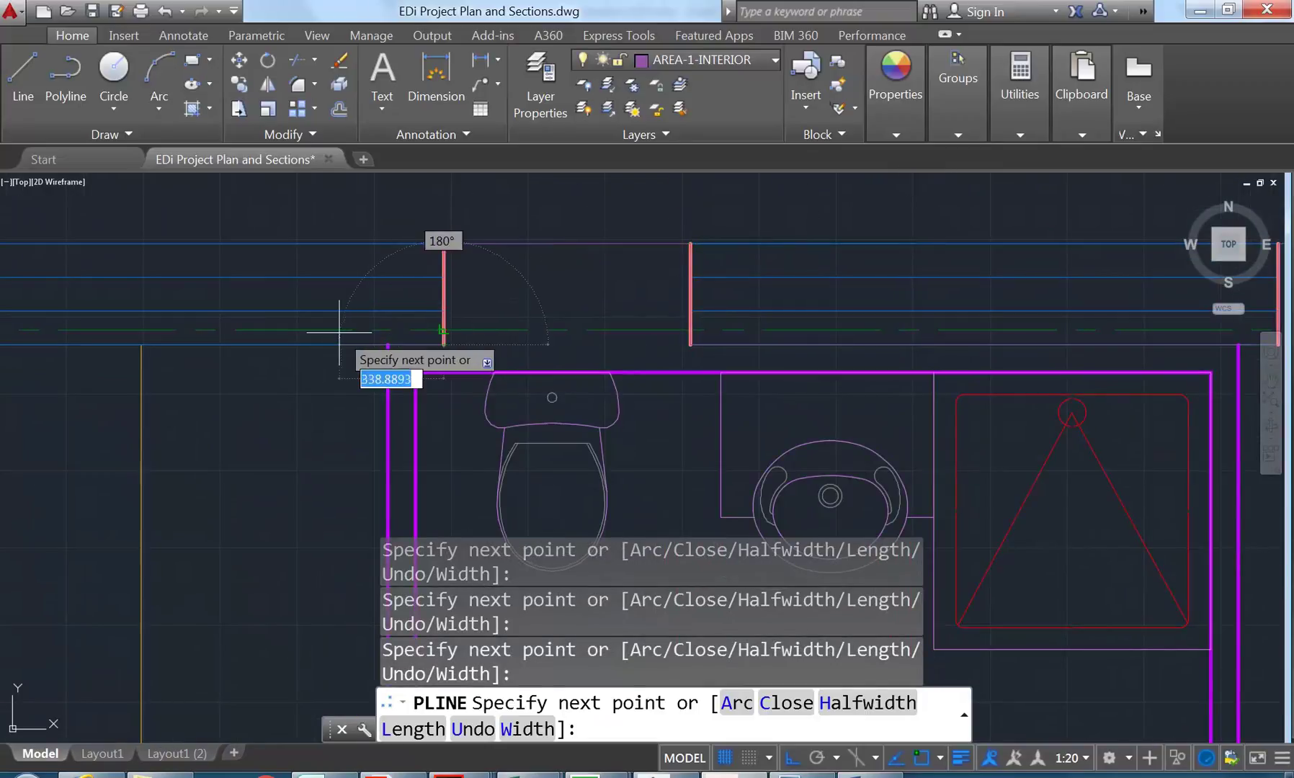
scroll(434, 346, "down", 5)
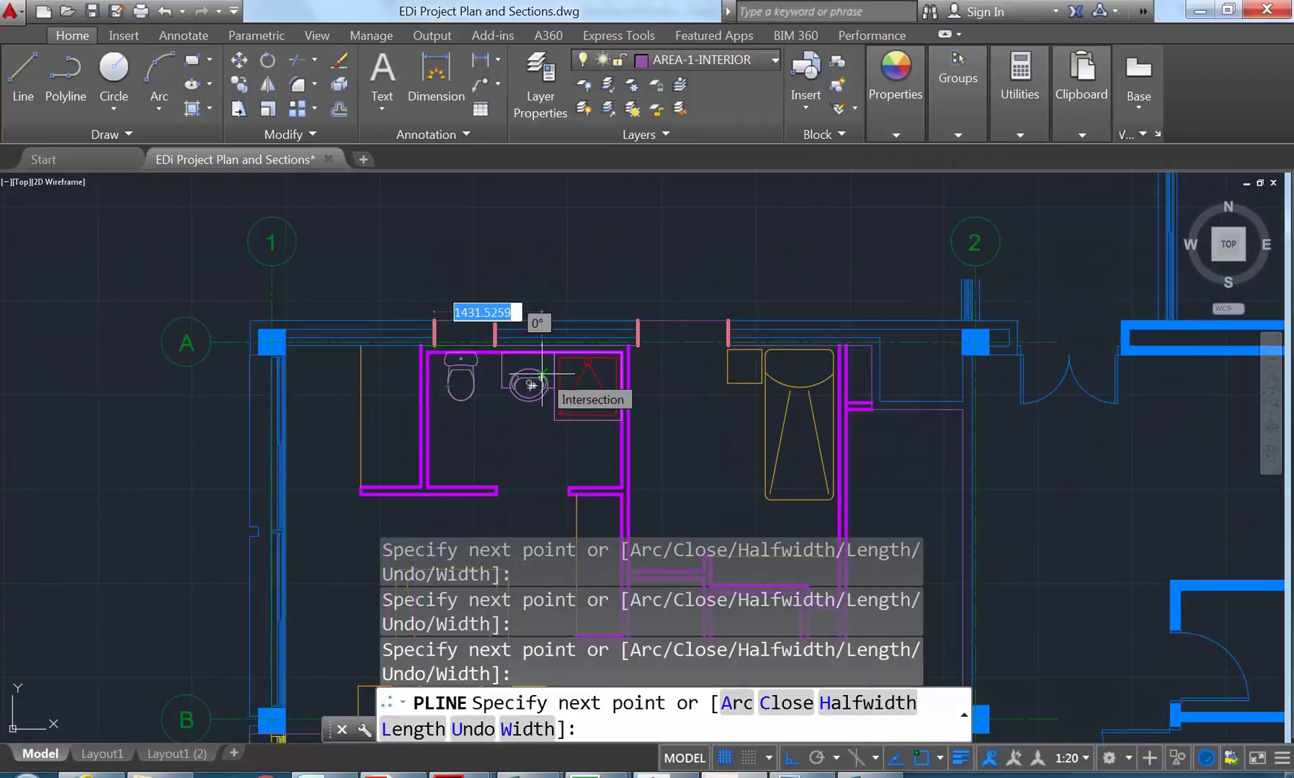
scroll(495, 359, "up", 2)
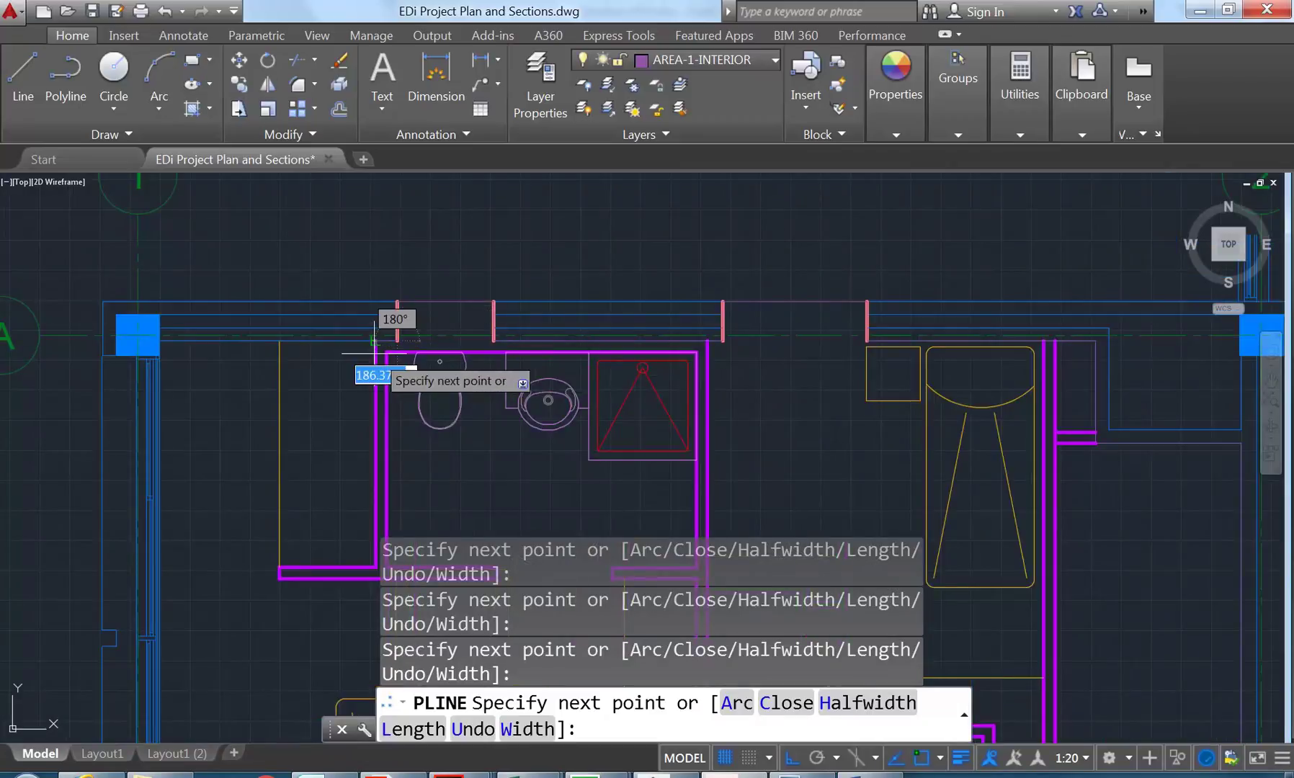
Step: Undo the last polyline points placed around the bathroom opening
type("u")
key("Return")
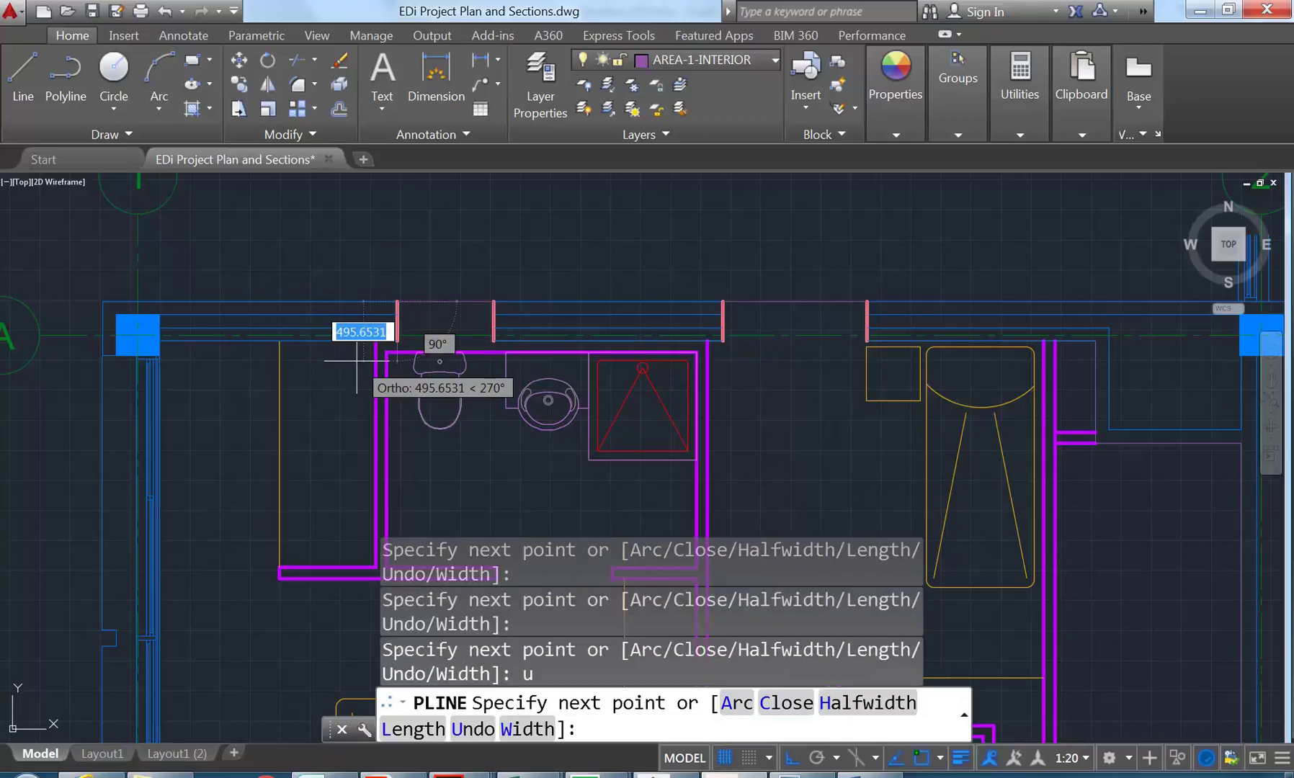
type("u")
key("Return")
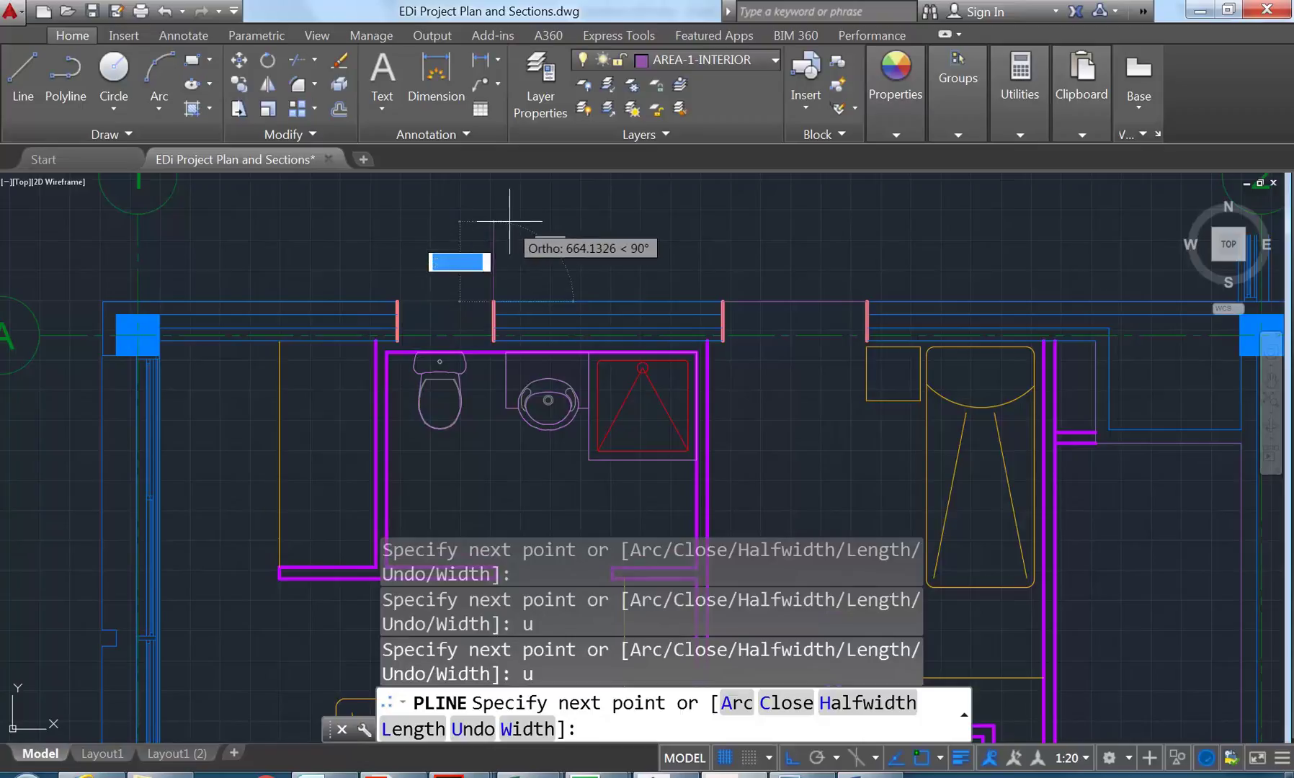
type("u")
key("Return")
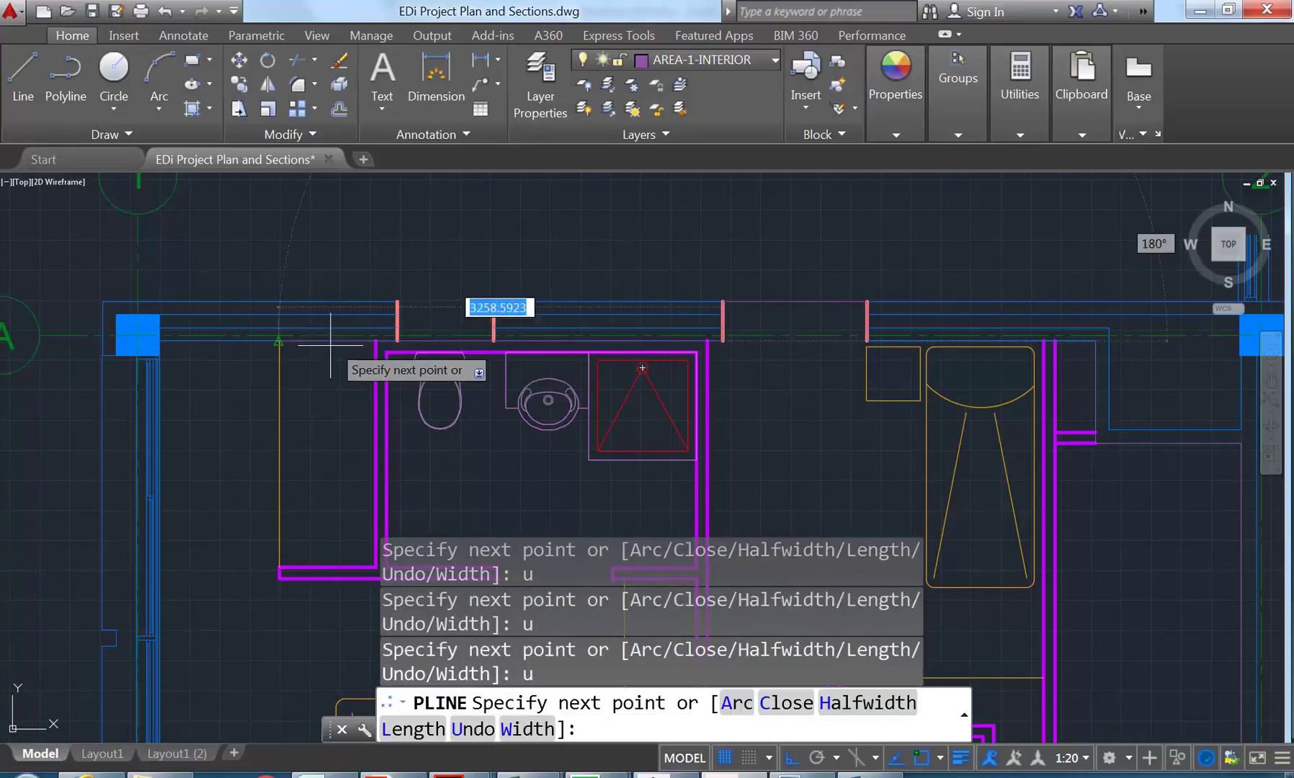
Step: Trace the polyline along the grid A wall and around the bathroom opening's outer corners to its west jamb's inner corner
scroll(433, 303, "up", 4)
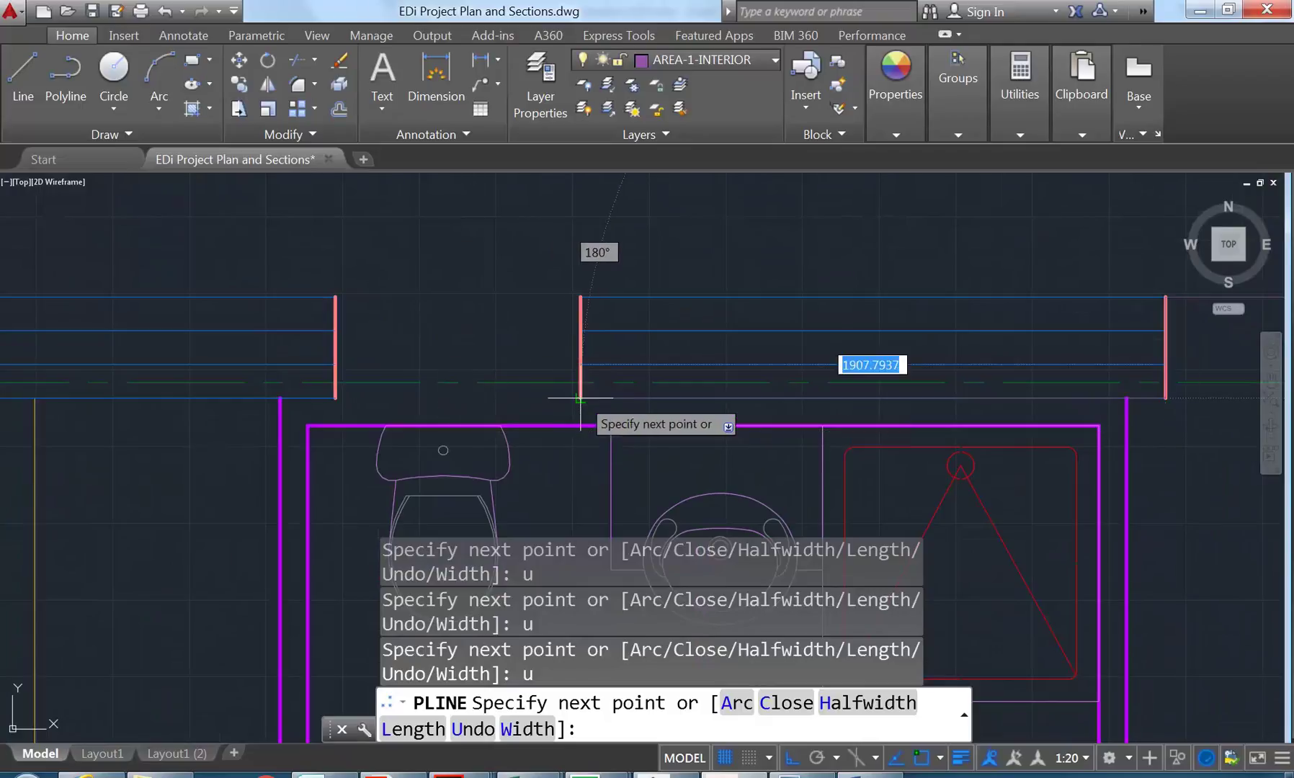
left_click(581, 296)
left_click(335, 296)
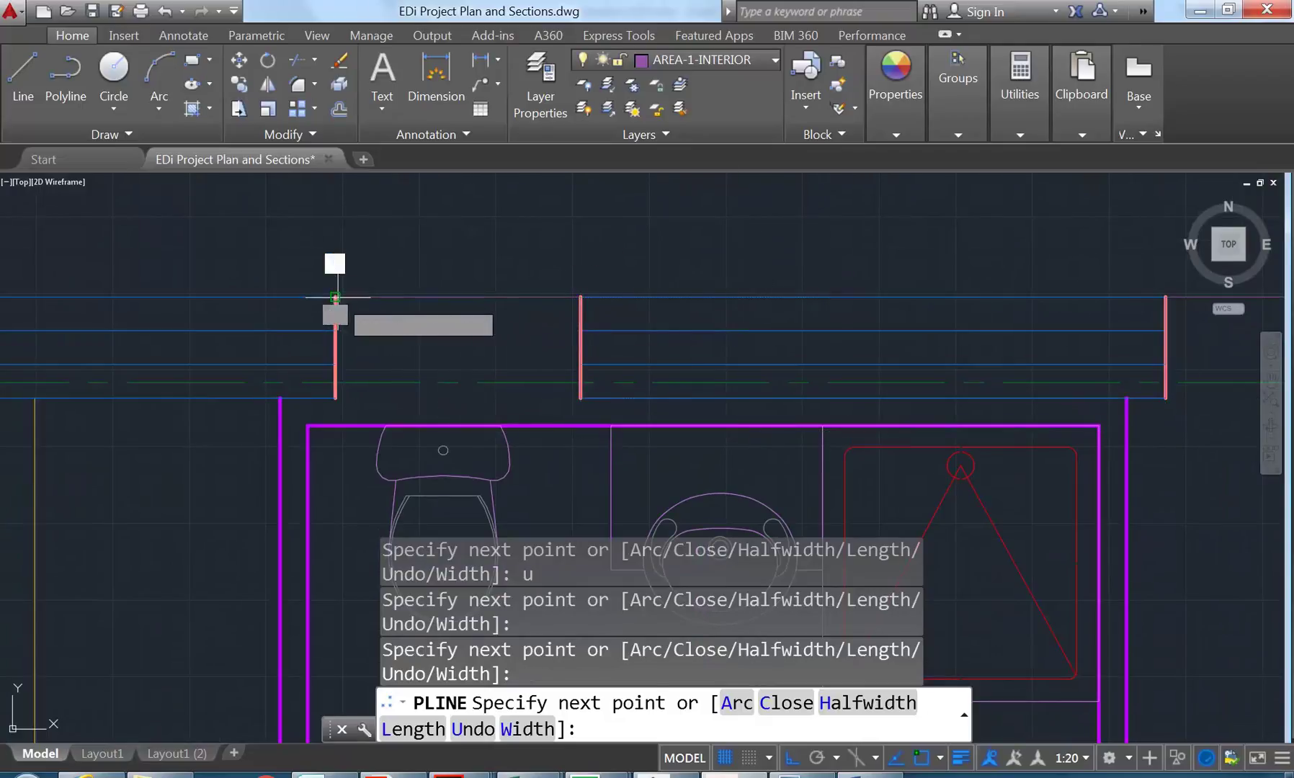
left_click(335, 395)
scroll(706, 363, "down", 2)
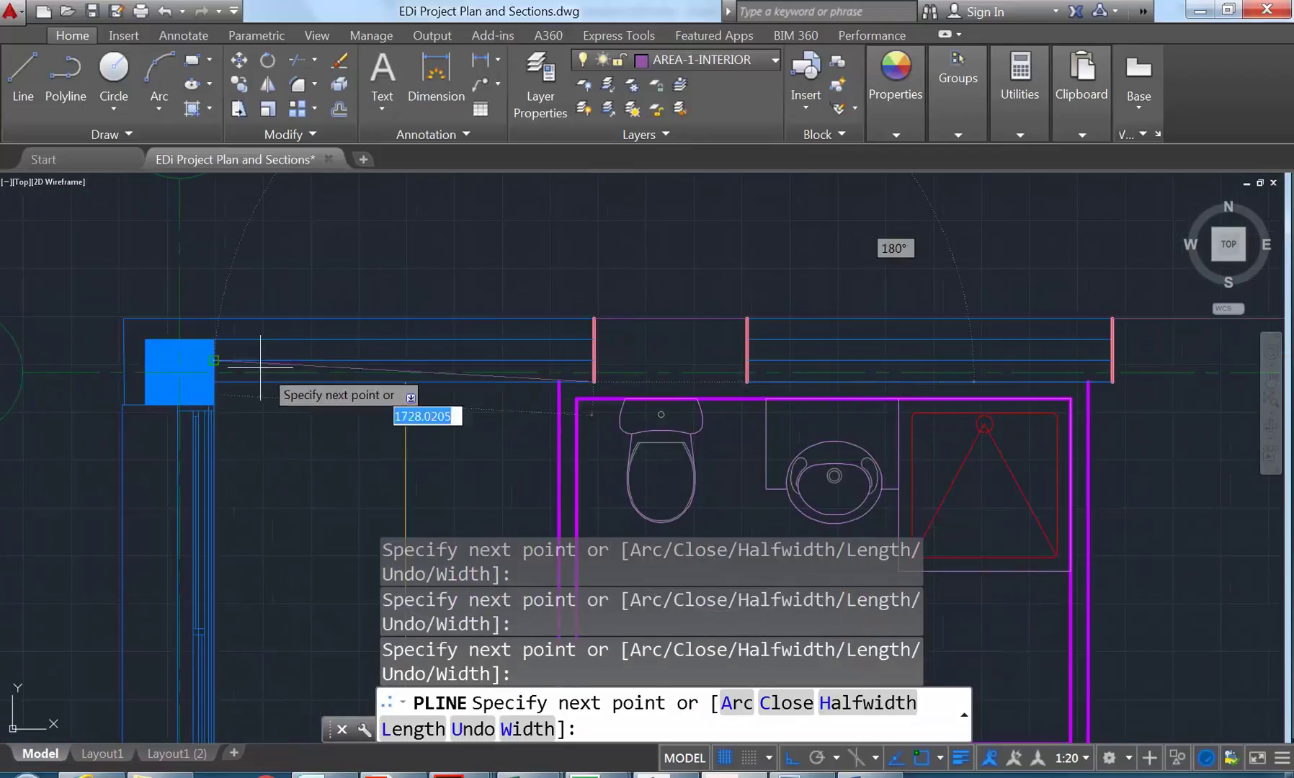
Step: Continue the polyline along the grid A wall to the column at grid A and 1, and around it to its lower outer corner
left_click(214, 382)
middle_click_drag(214, 382, 465, 316)
scroll(348, 375, "up", 3)
scroll(350, 371, "down", 3)
middle_click_drag(408, 446, 452, 345)
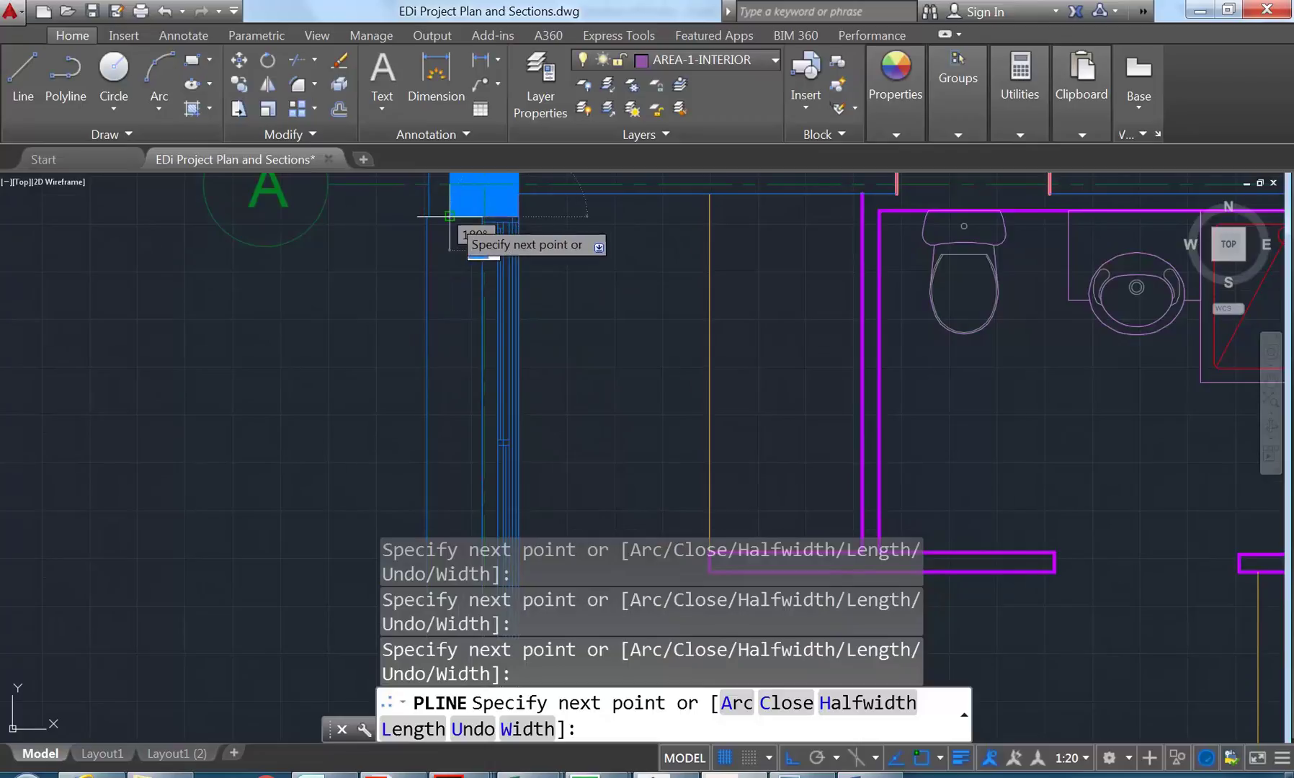
Step: Extend the polyline south along the grid 1 side to the upper outer corner of the grid B column
scroll(449, 217, "down", 2)
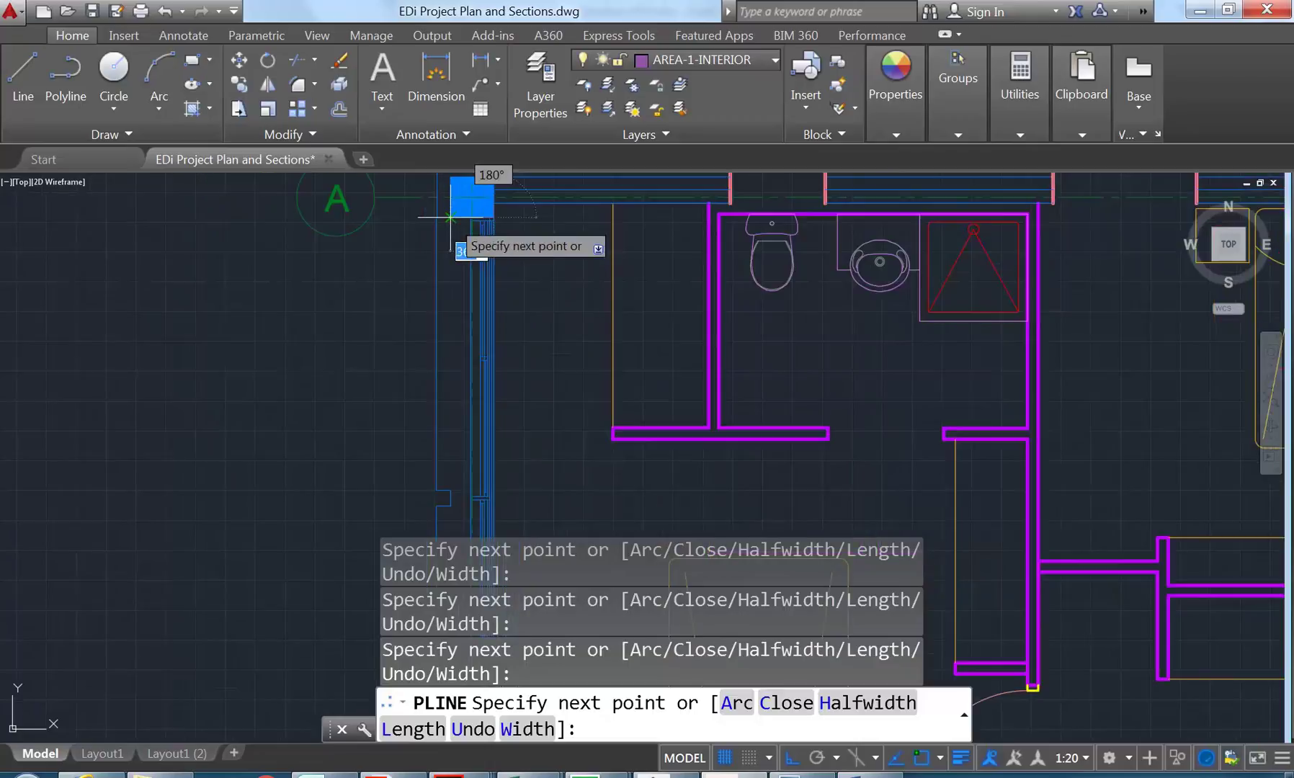
scroll(449, 216, "up", 2)
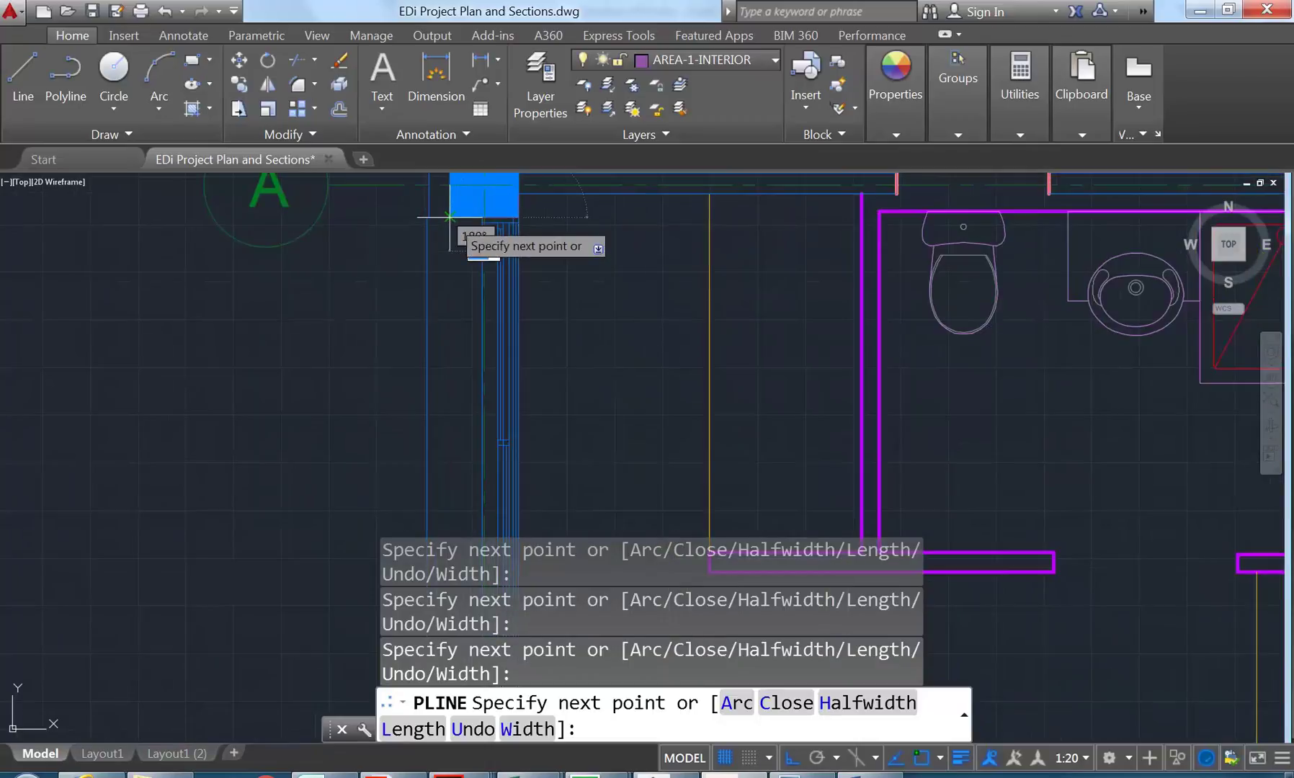
scroll(448, 224, "down", 3)
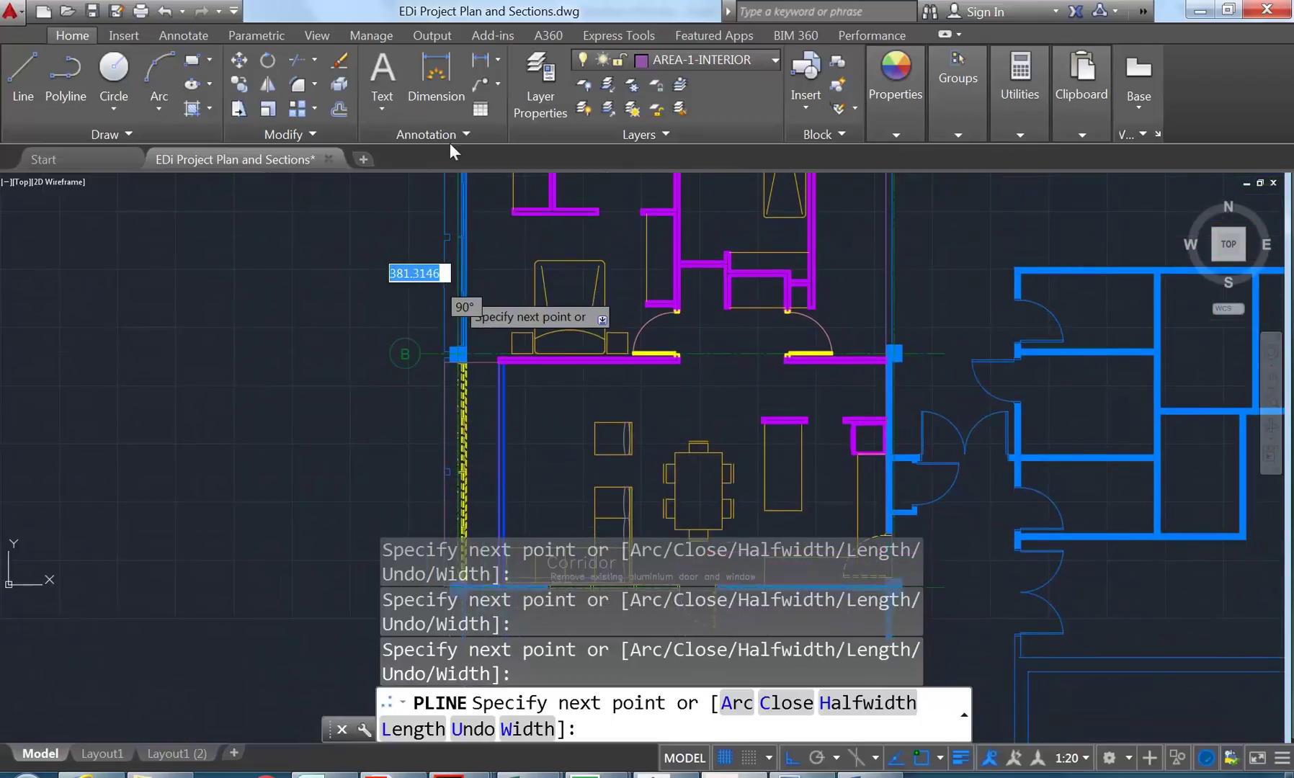
scroll(436, 357, "up", 3)
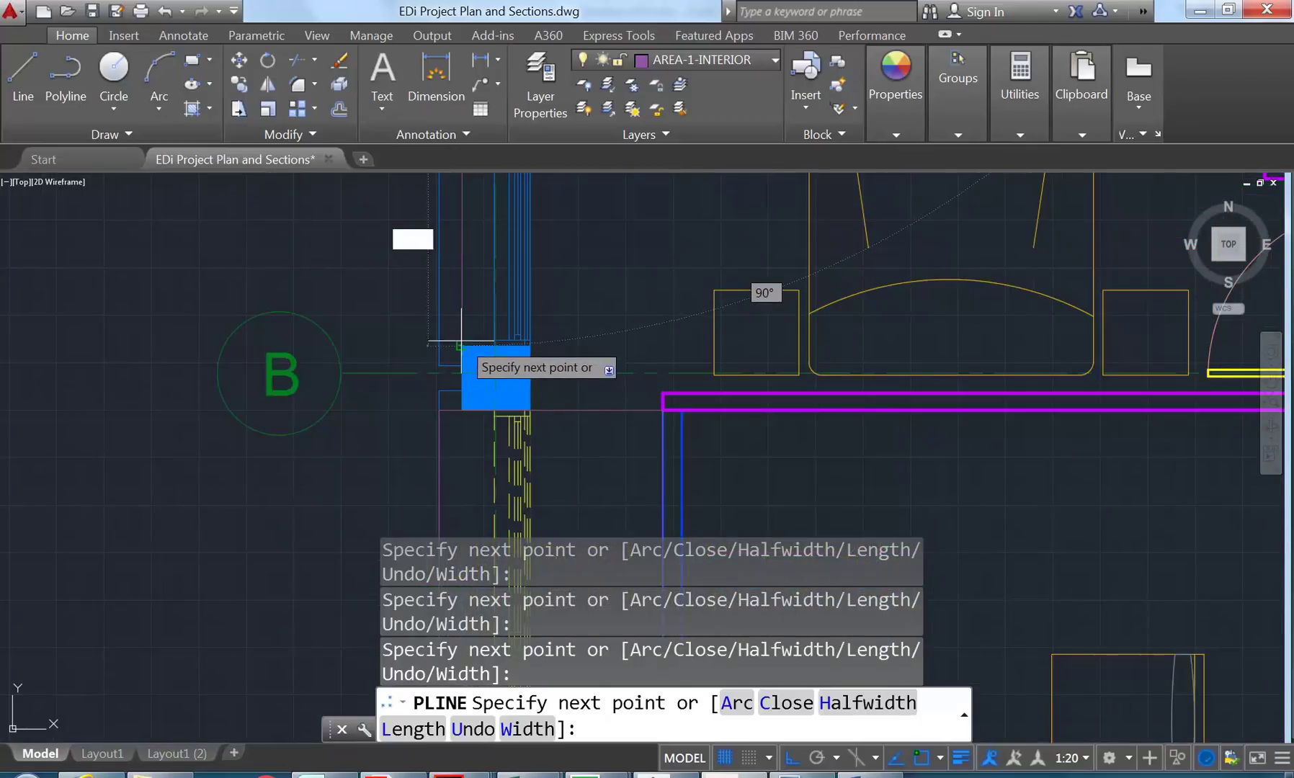
left_click(461, 346)
Step: Continue the polyline around the grid B column's inner side and across to the stud wall end at the living room's blue window line
scroll(534, 346, "up", 2)
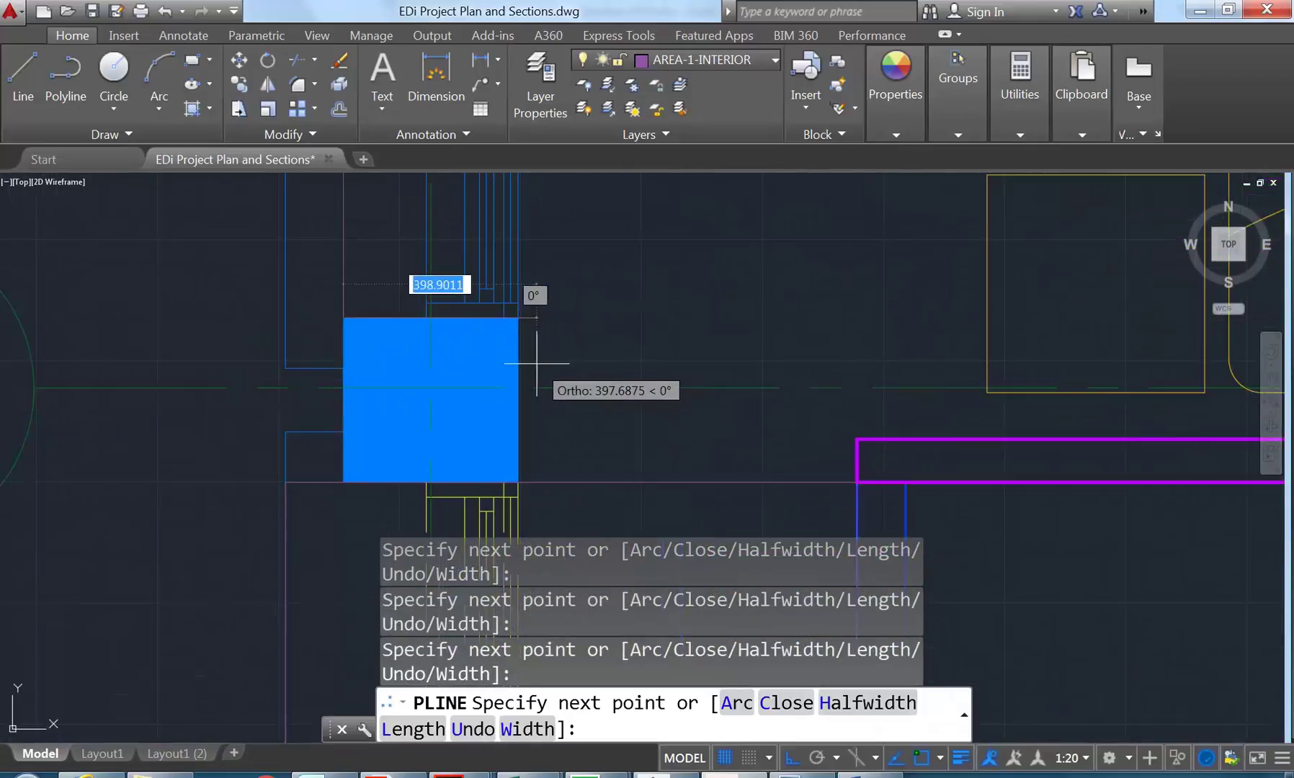
scroll(512, 382, "down", 4)
scroll(483, 296, "up", 2)
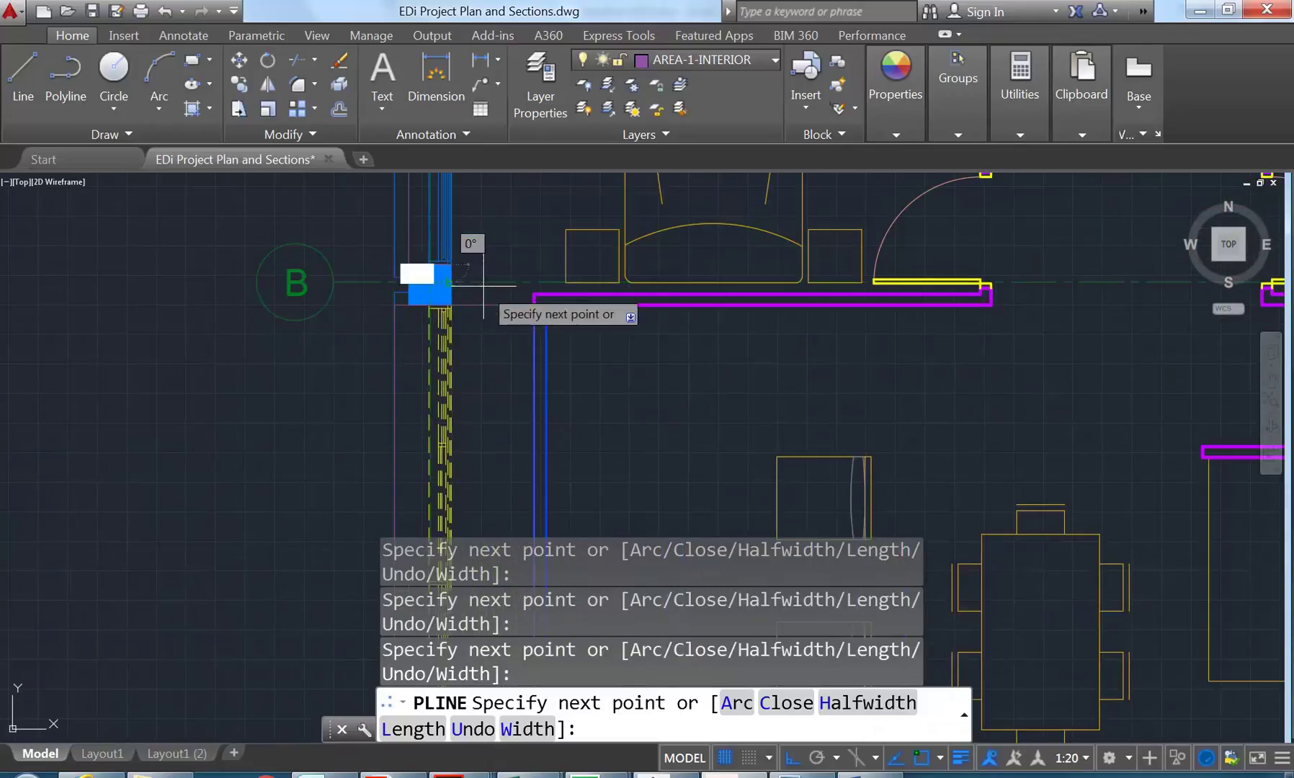
scroll(484, 289, "up", 4)
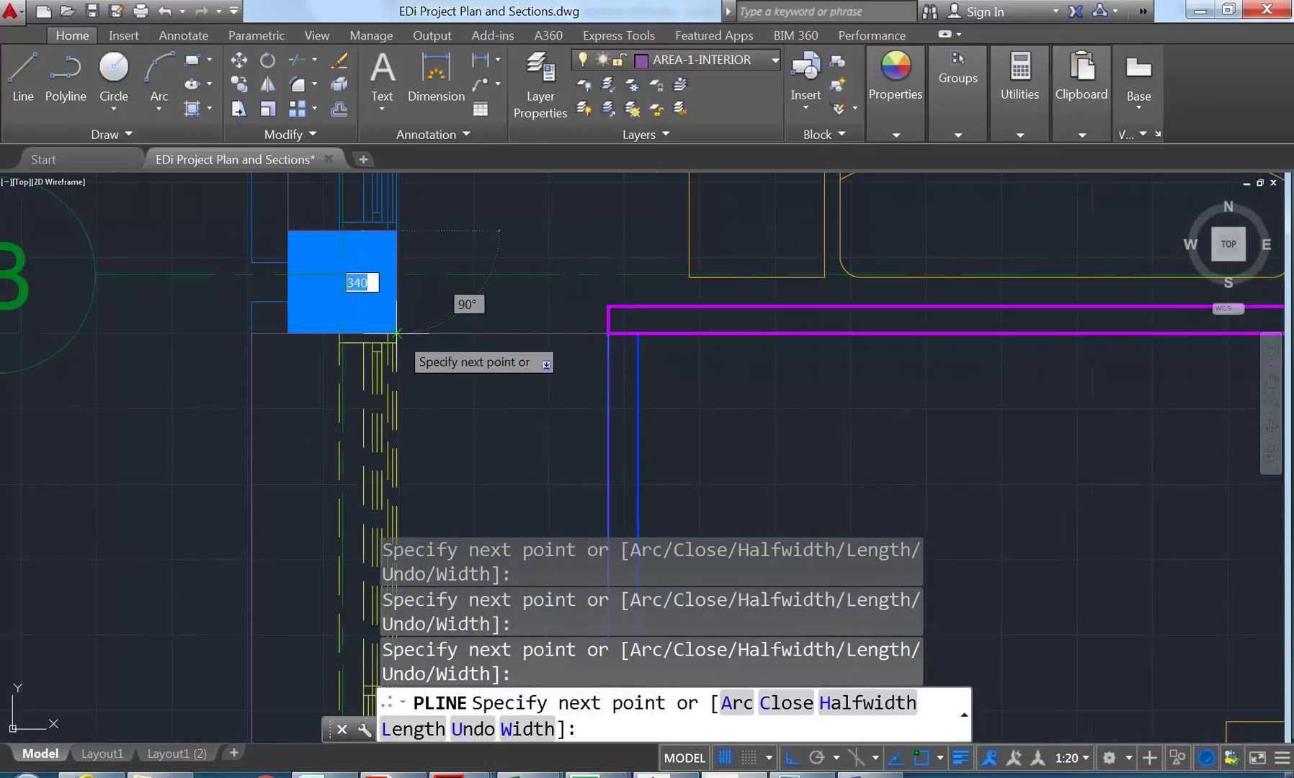
left_click(397, 333)
left_click(608, 333)
Step: Close the polyline along the living room's blue window line back to its start at the grid C wall
scroll(555, 367, "down", 6)
middle_click_drag(555, 366, 512, 246)
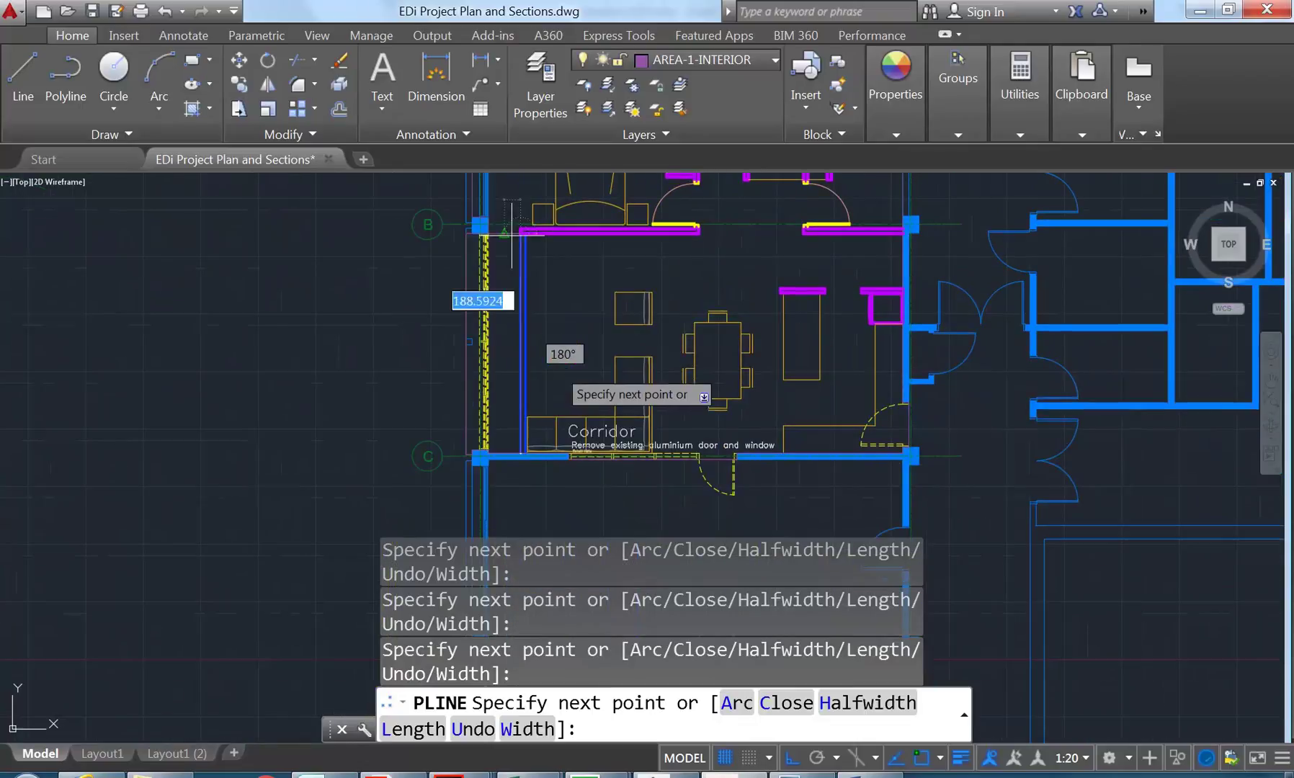
scroll(520, 461, "up", 8)
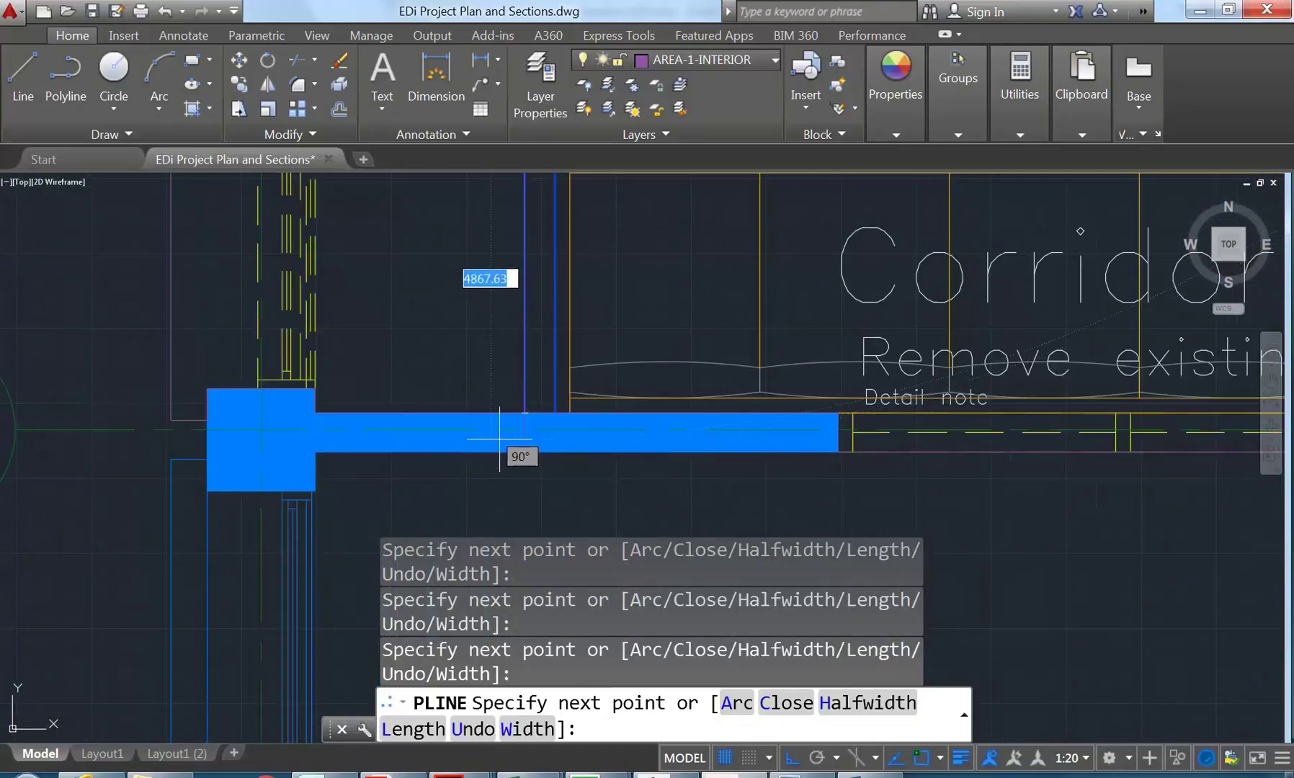
scroll(508, 448, "up", 4)
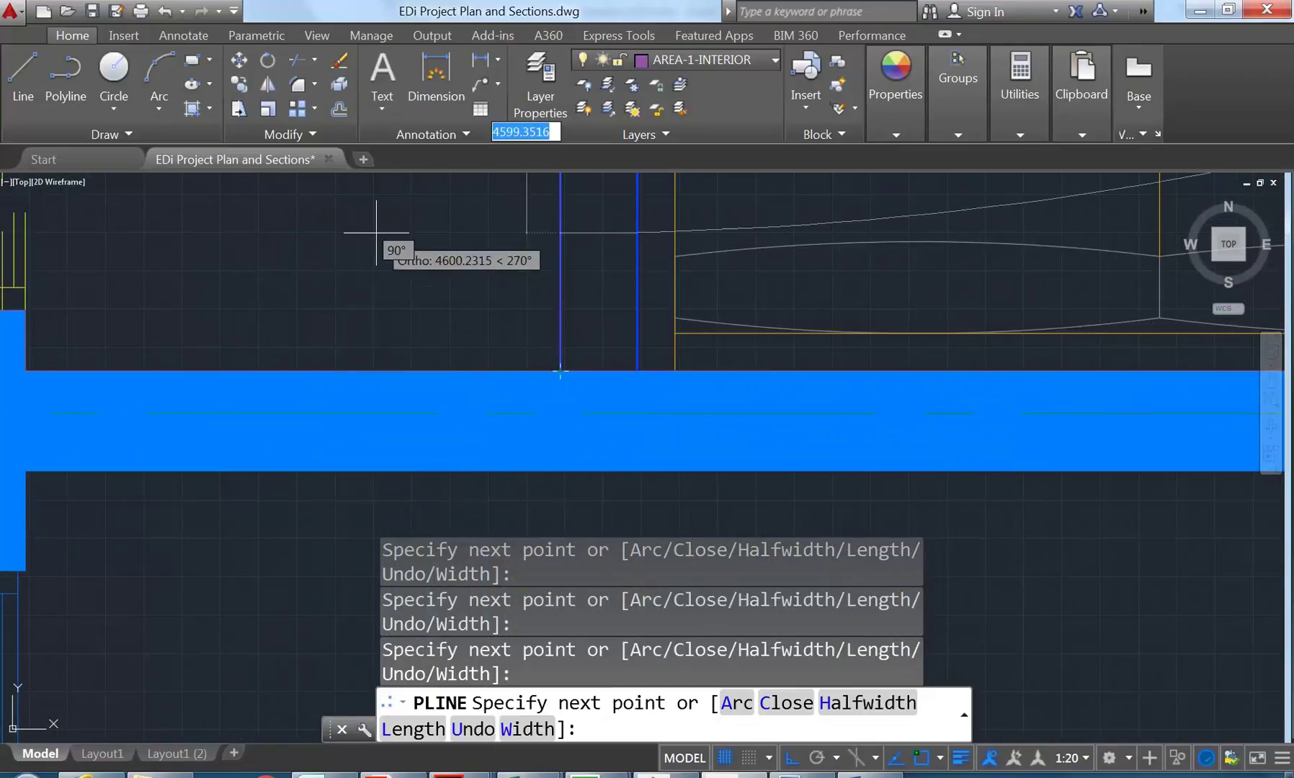
type("c")
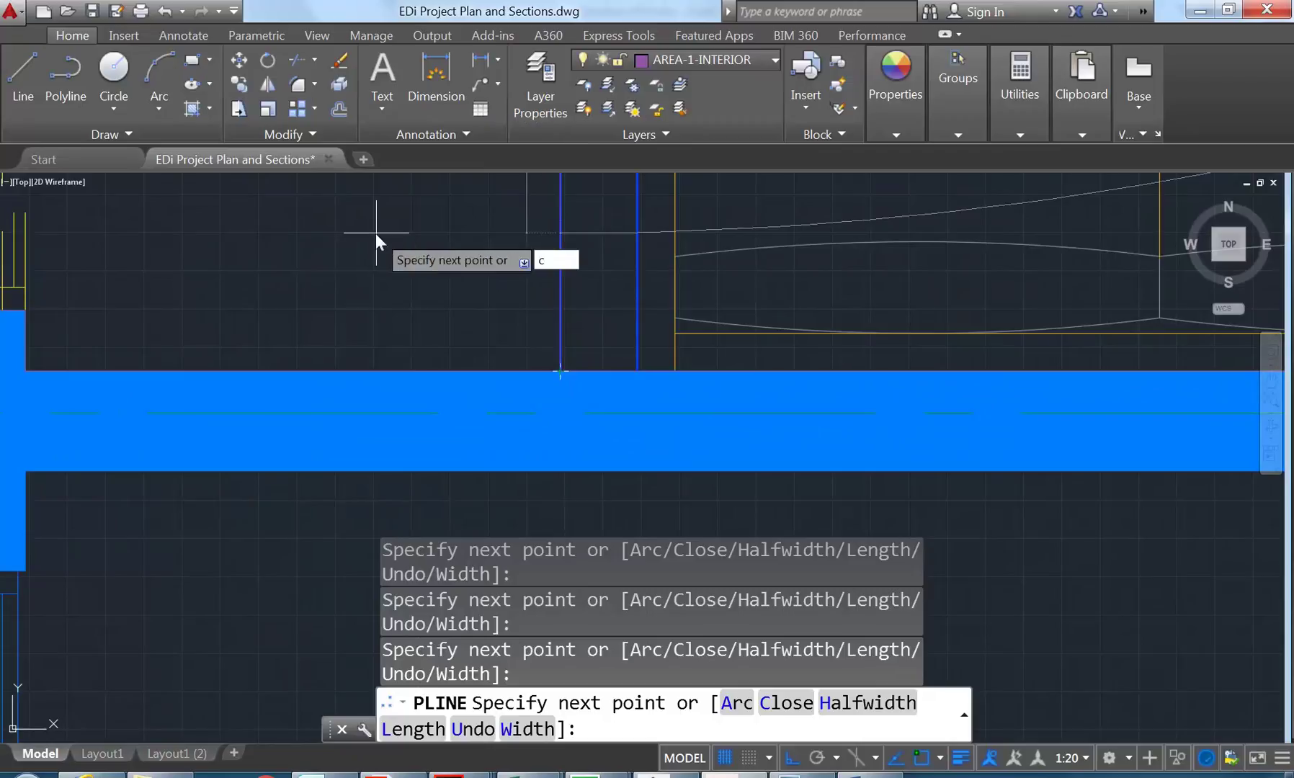
key("Return")
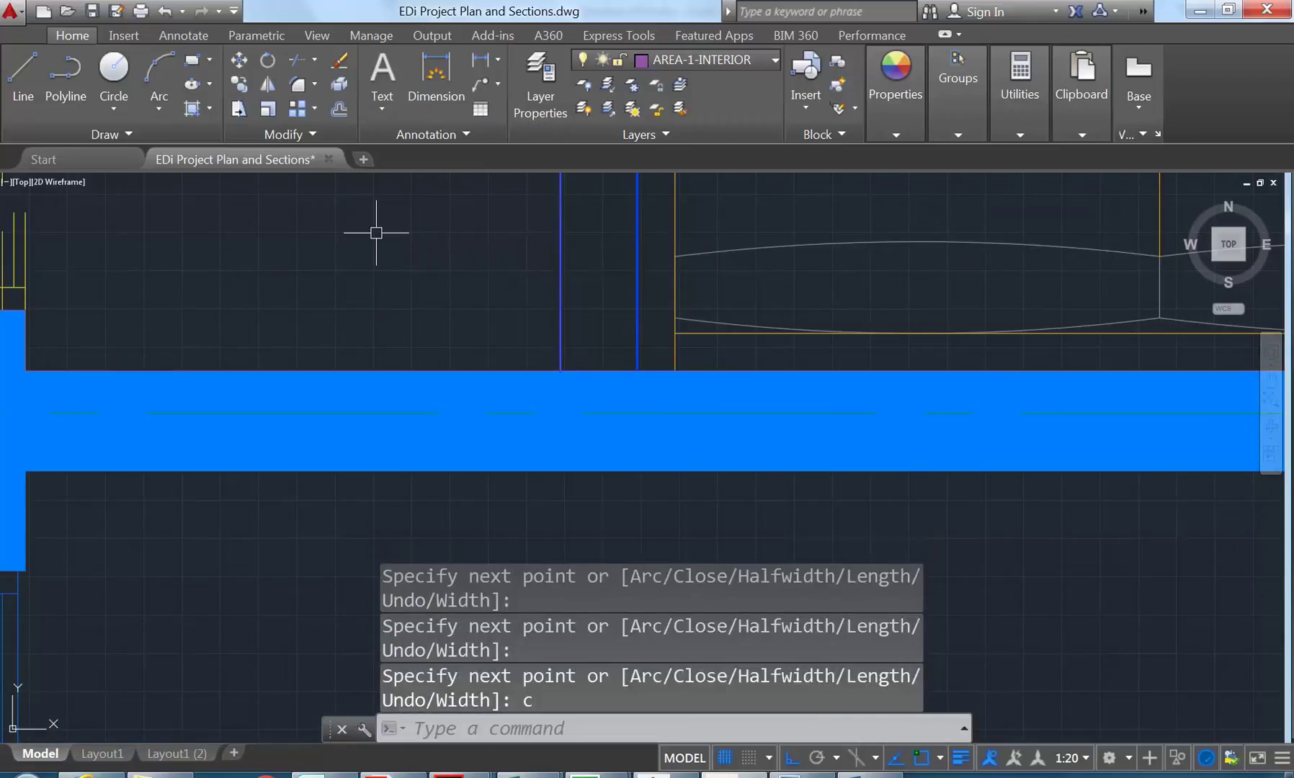
Step: Isolate the closed interior area boundary polyline from the rest of the plan
scroll(548, 288, "down", 6)
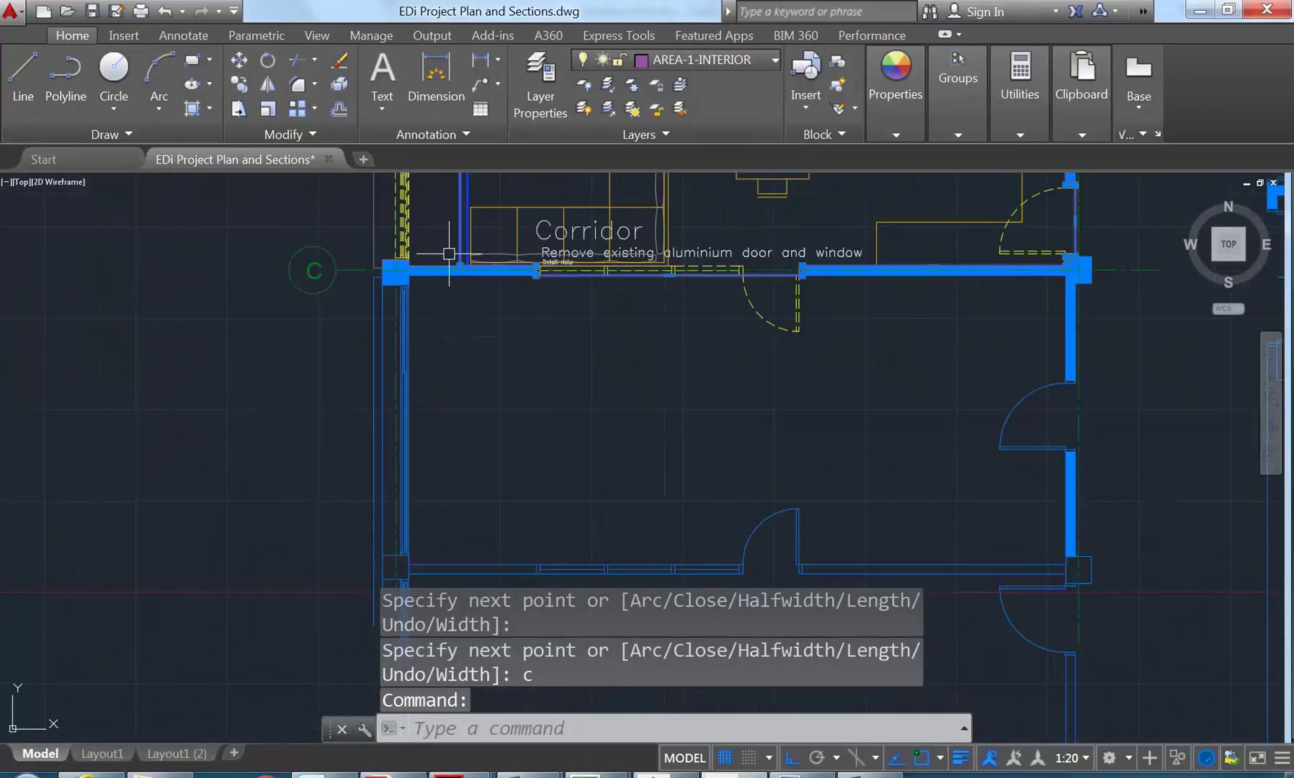
scroll(468, 416, "up", 1)
middle_click_drag(468, 415, 459, 457)
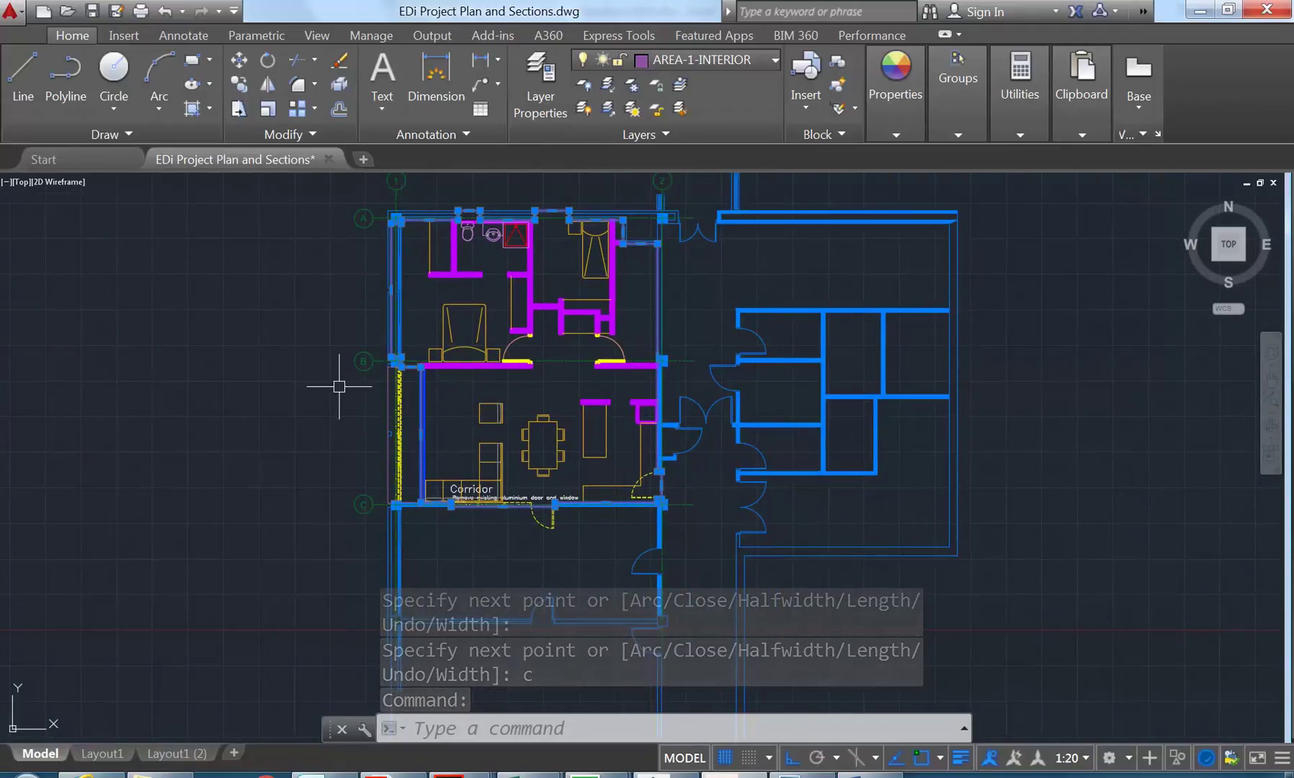
right_click(265, 308)
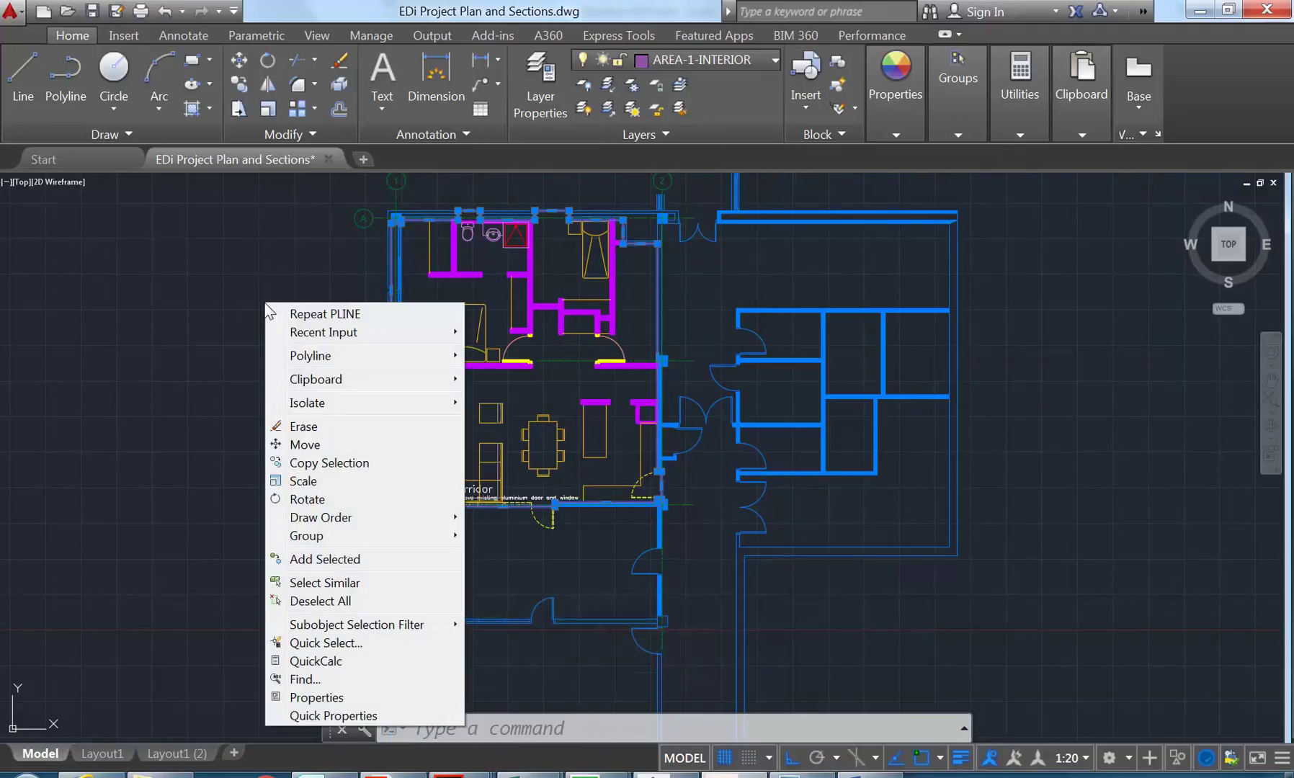
mouse_move(329, 409)
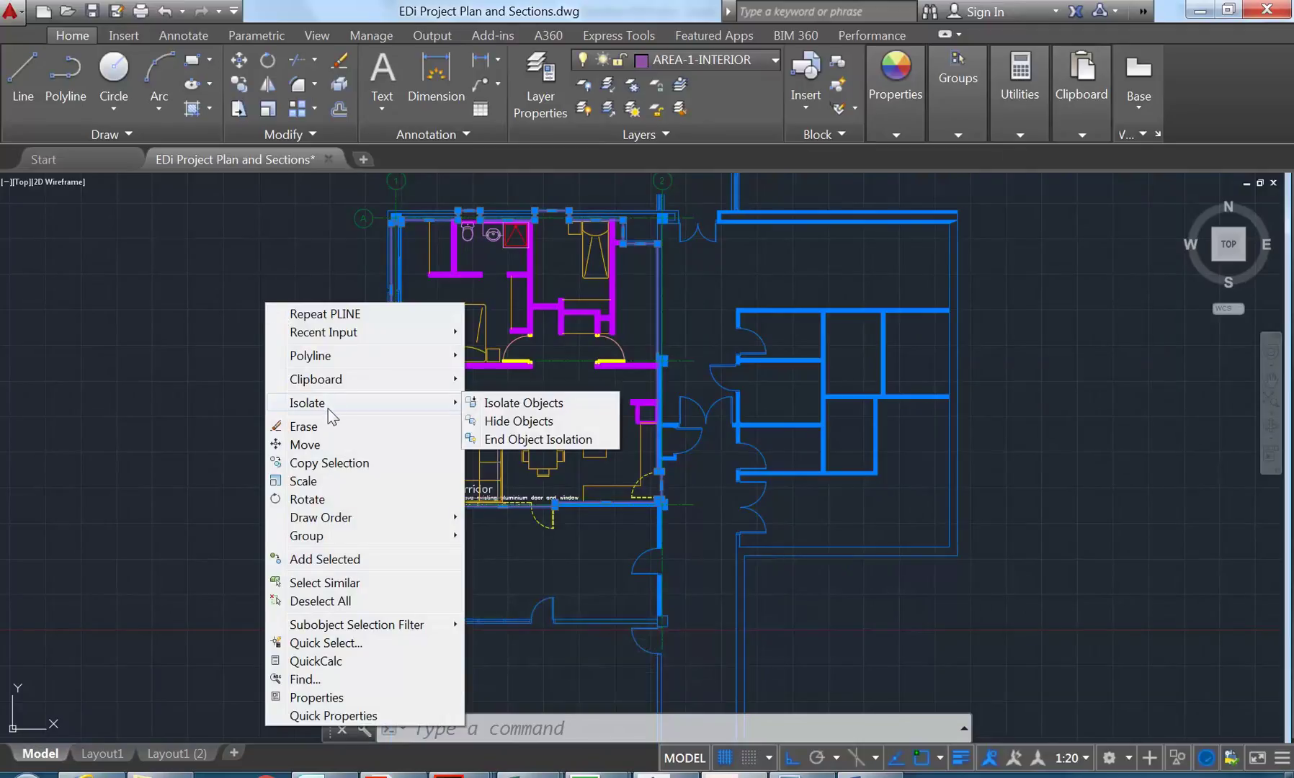
left_click(527, 408)
Step: Set the AREA-1-INTERIOR layer's lineweight to 0.50 mm and close the layer manager
scroll(495, 365, "up", 2)
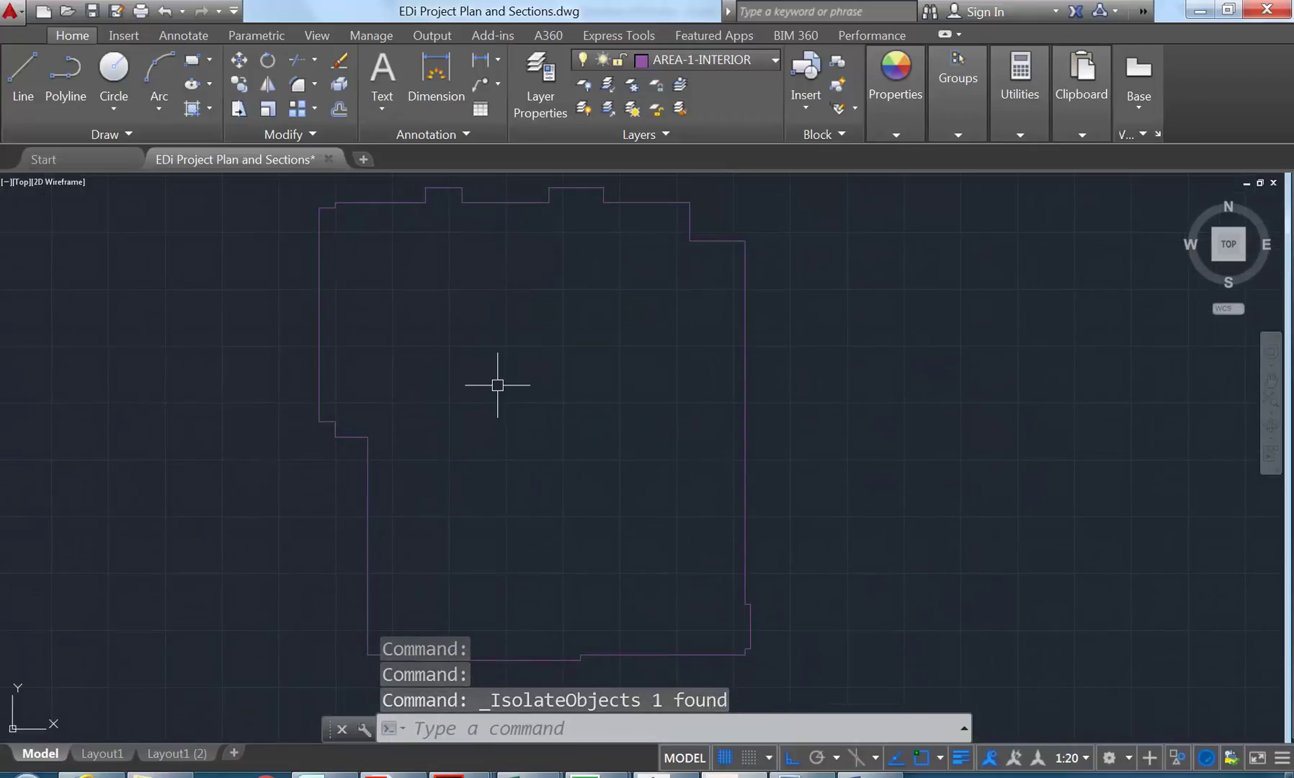
left_click(538, 85)
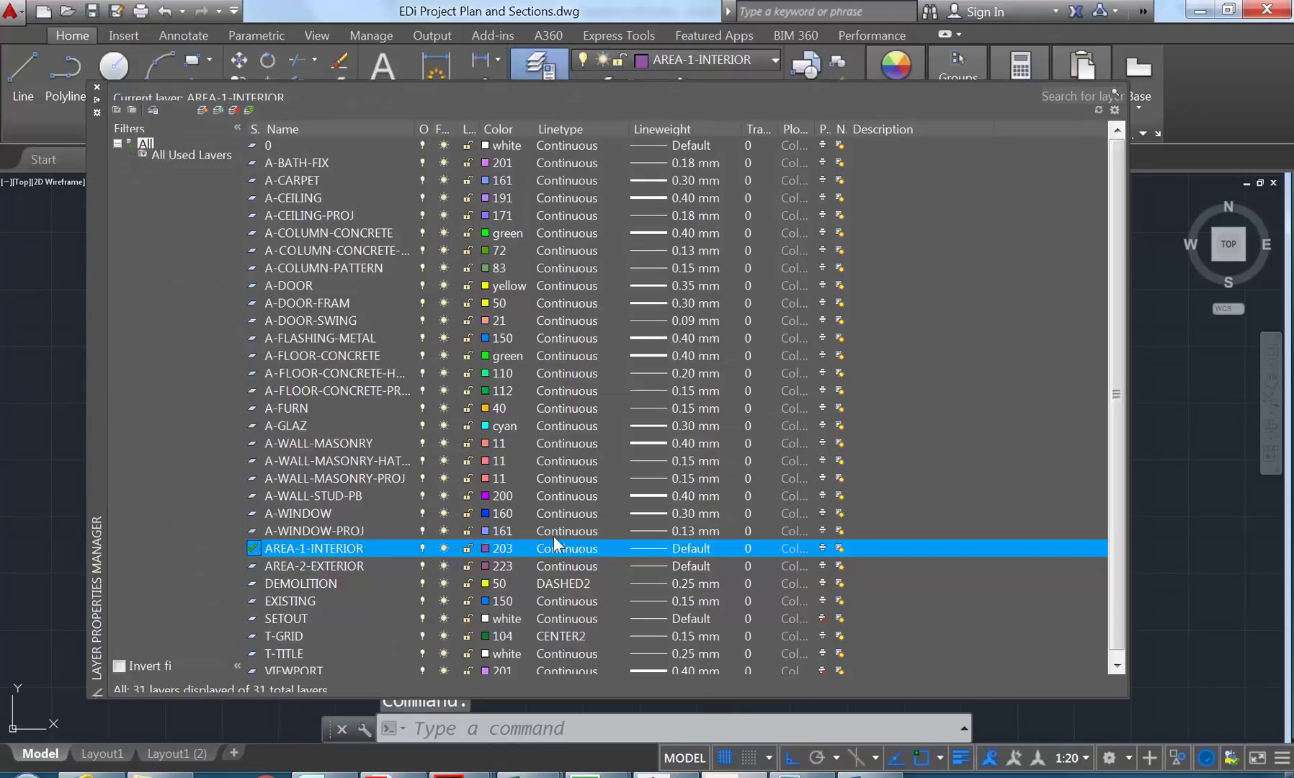
left_click(653, 548)
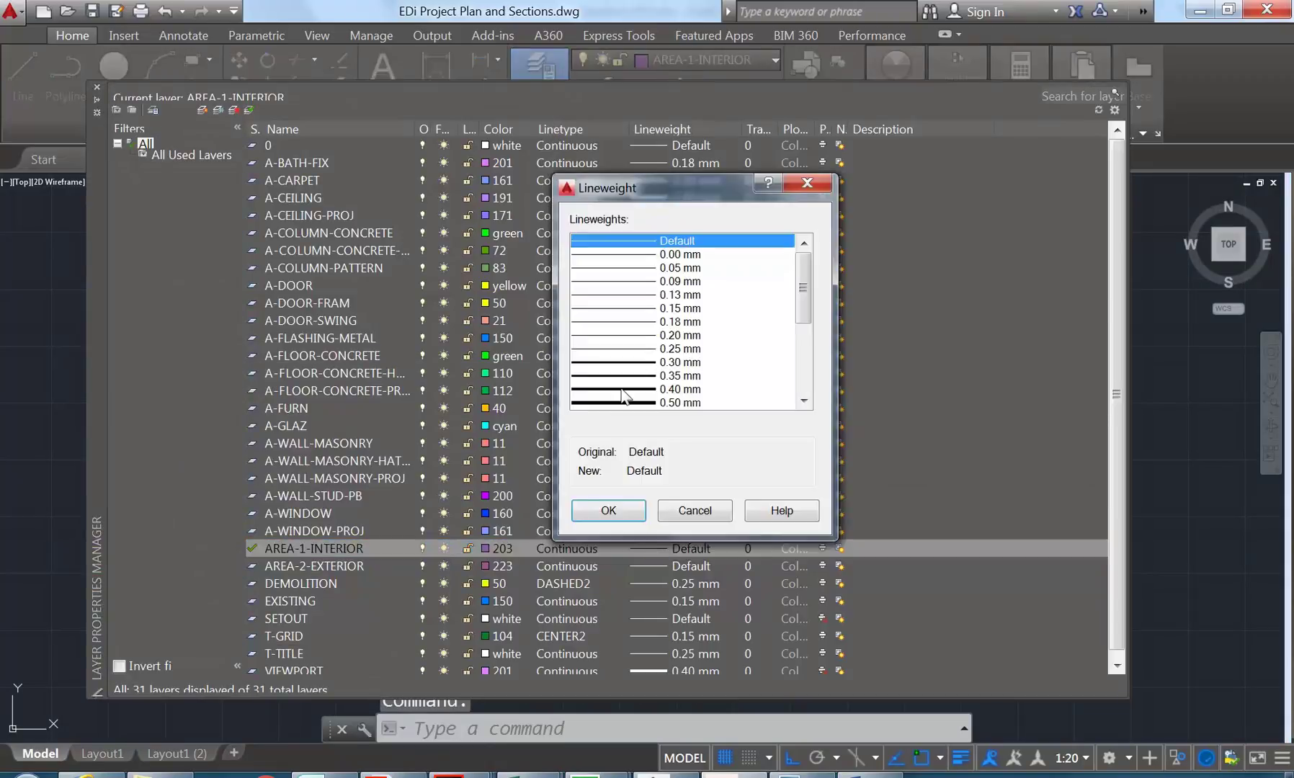
left_click(613, 402)
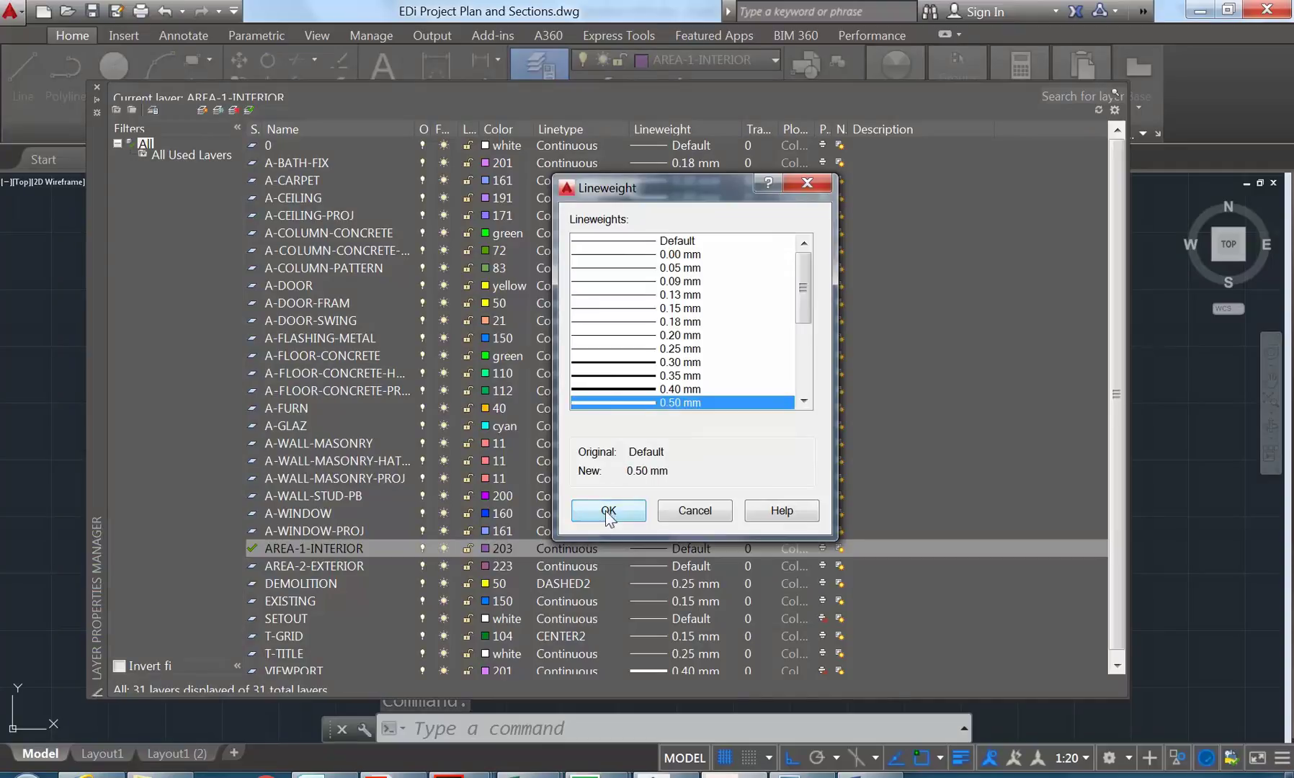
left_click(608, 510)
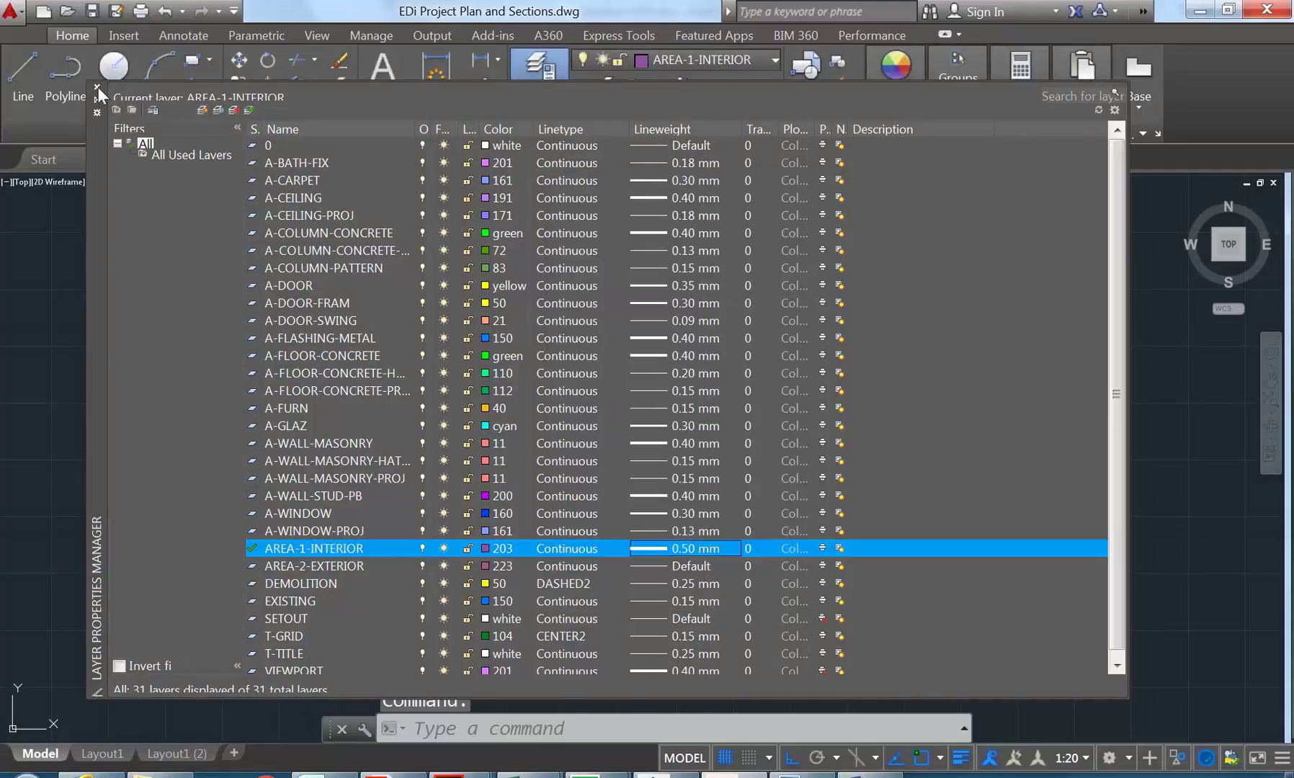
left_click(96, 87)
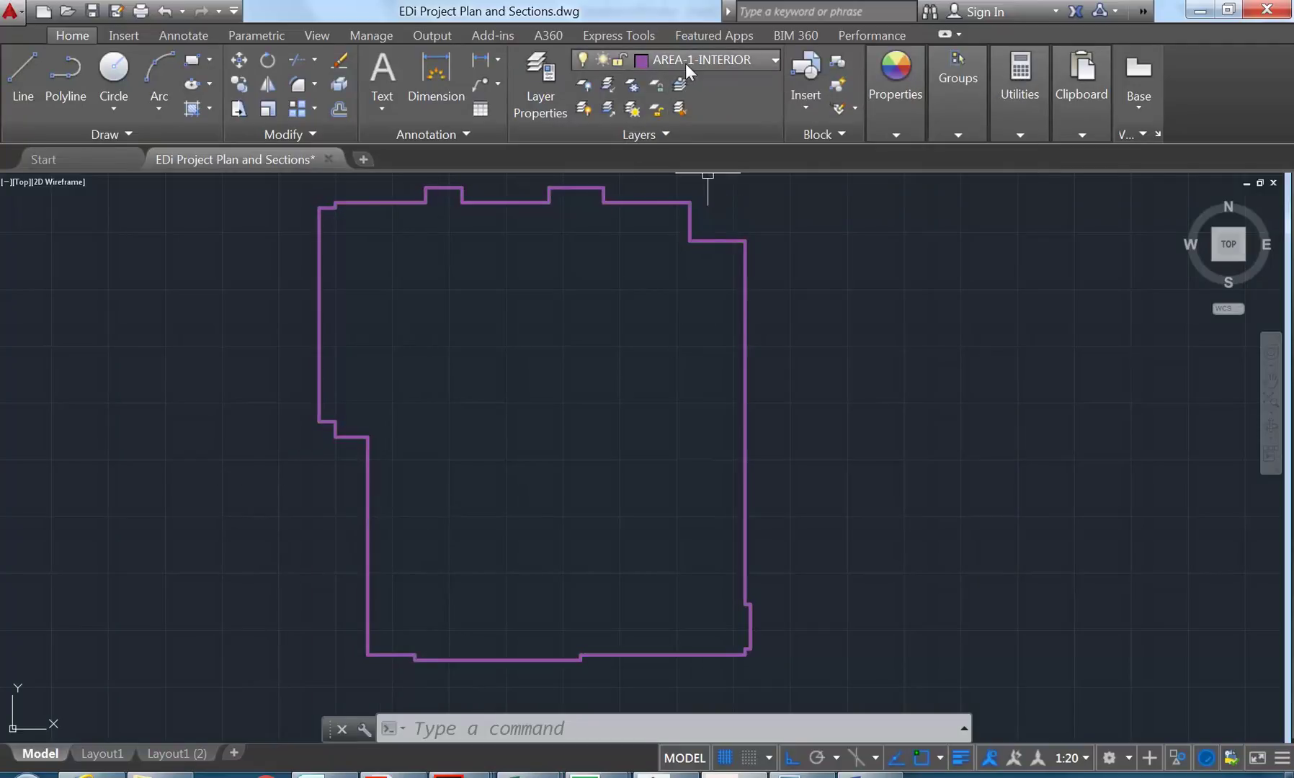
Step: End the object isolation so the whole plan is shown again, and clear the selection
left_click(358, 424)
right_click(376, 432)
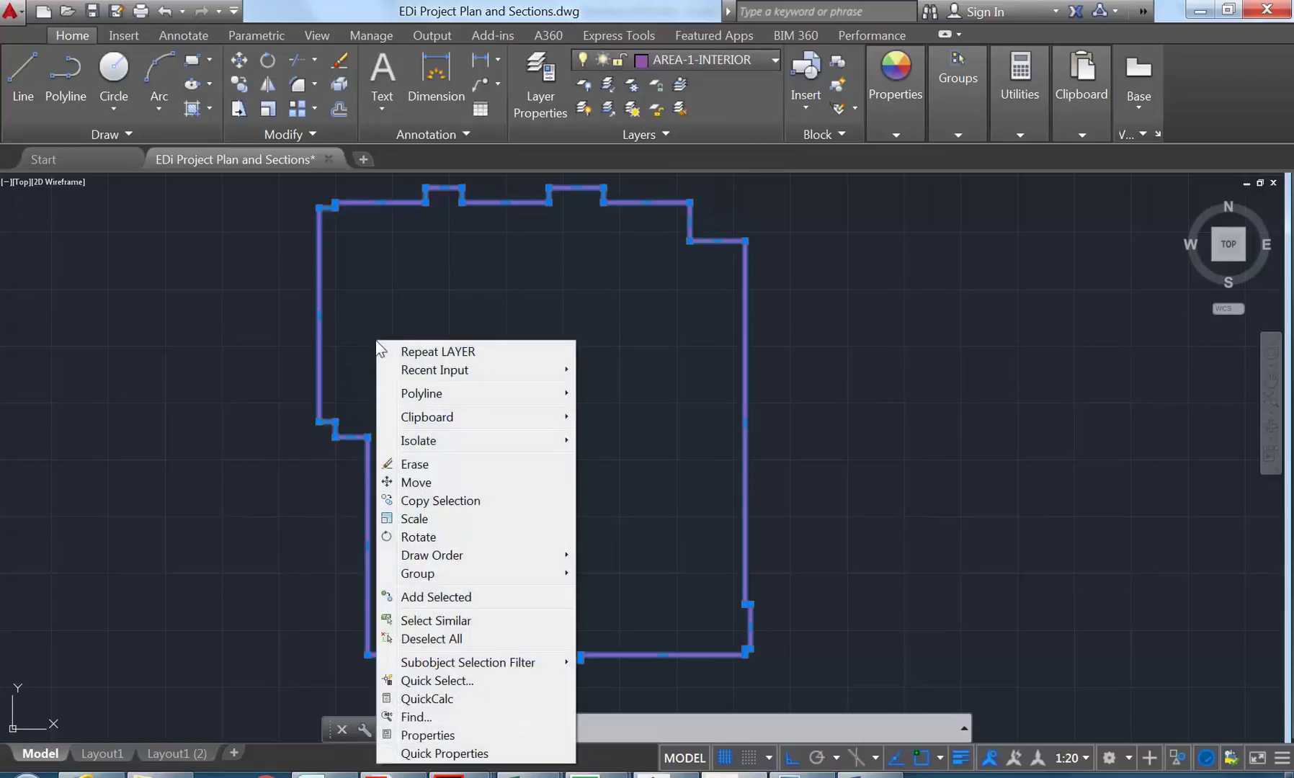
mouse_move(453, 443)
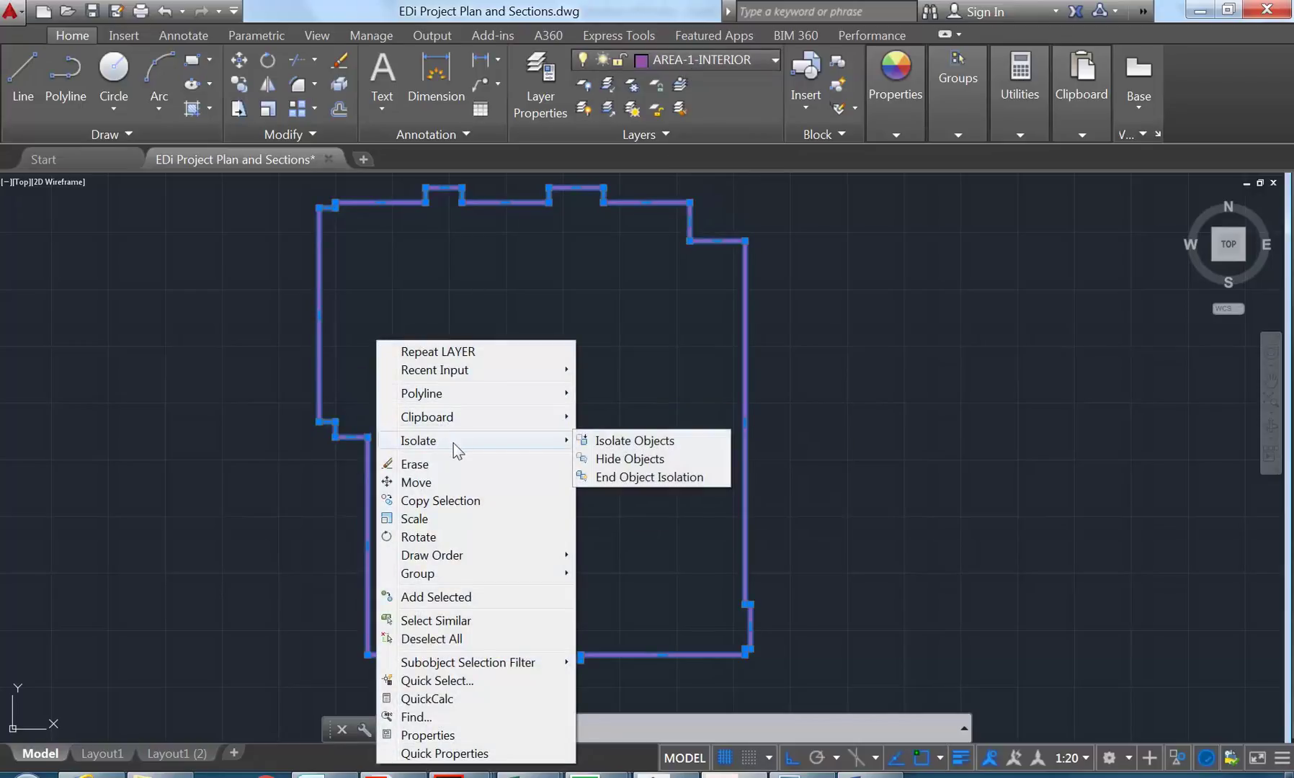
left_click(645, 479)
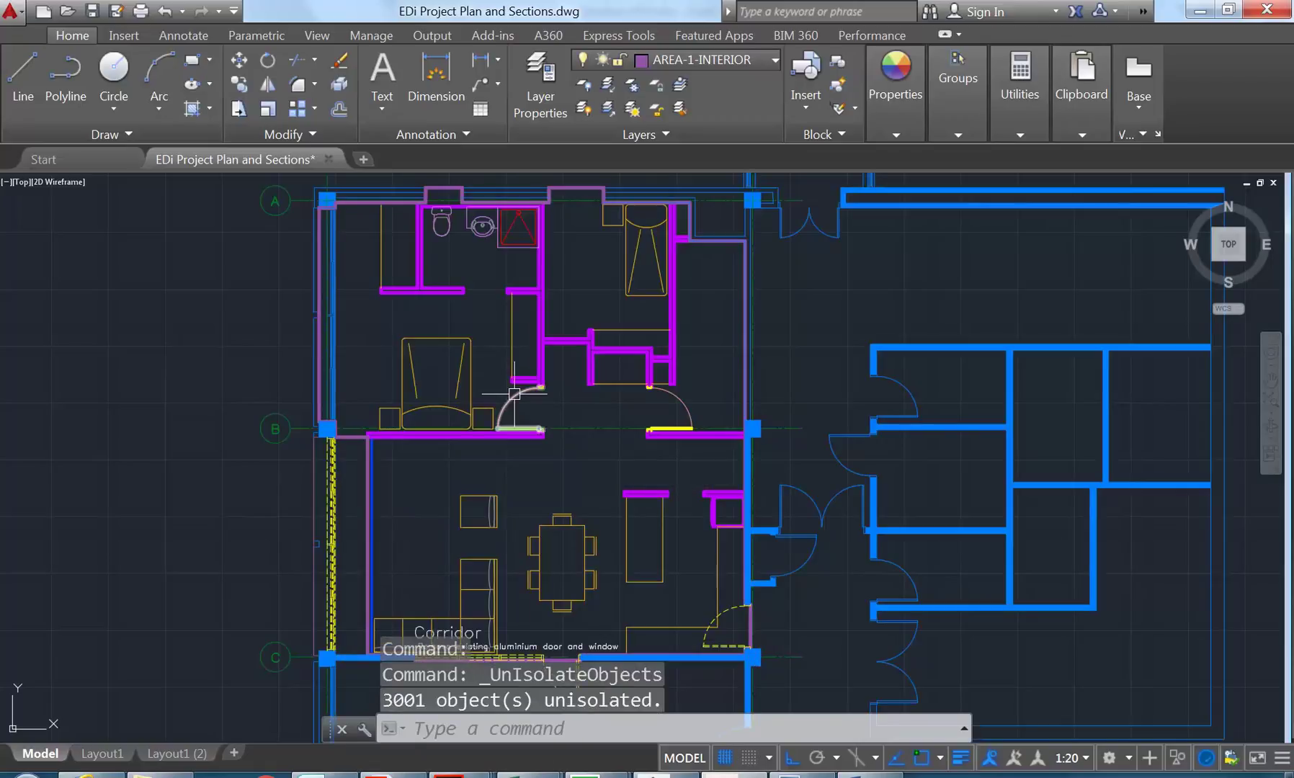
key("Escape")
key("Escape")
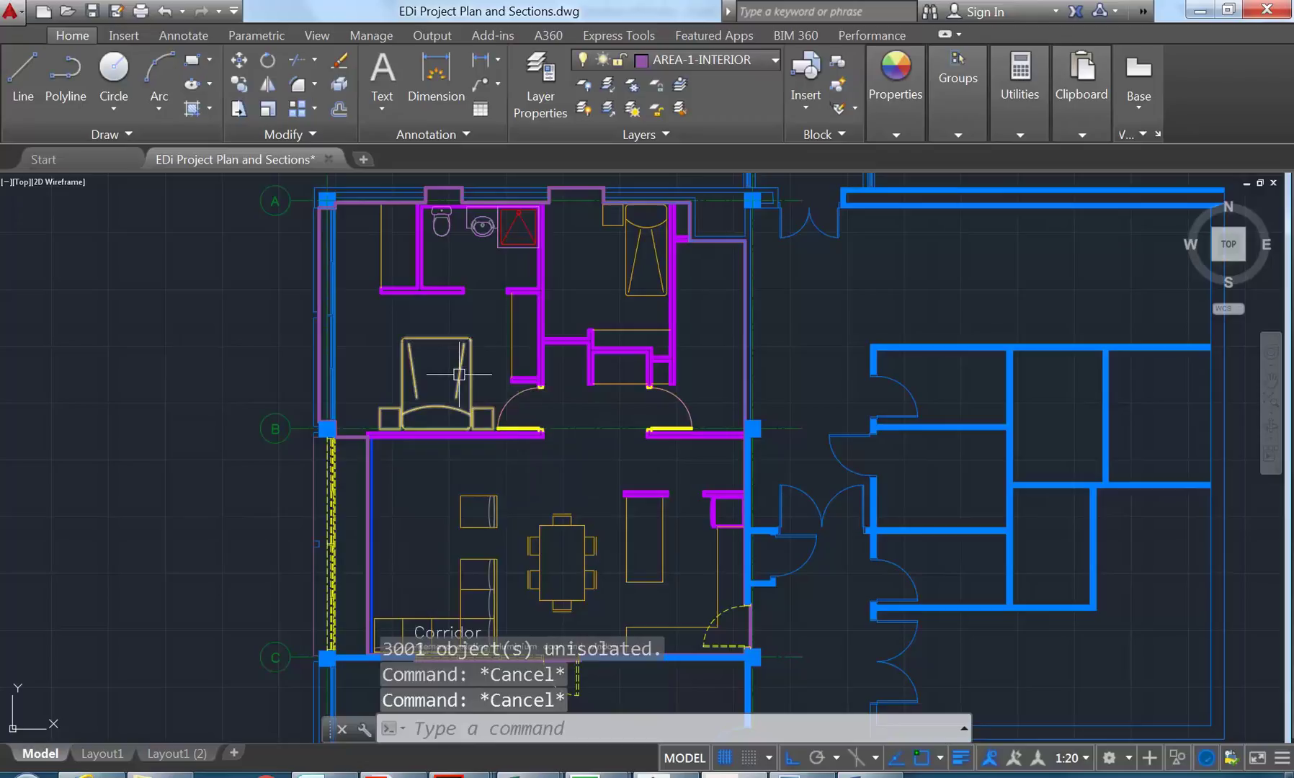
left_click(317, 480)
key("Escape")
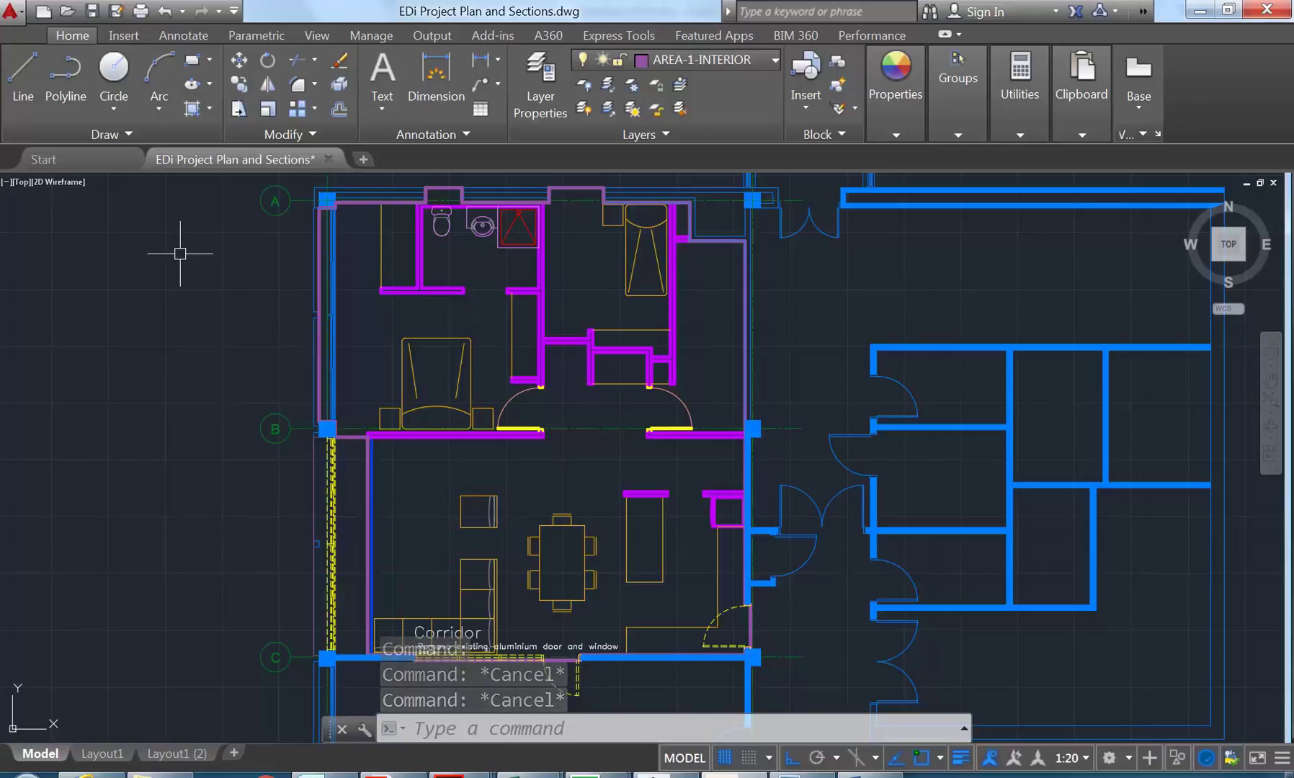
Step: Measure the interior boundary polyline with AREA's Object option and read the result in the command history
type("area")
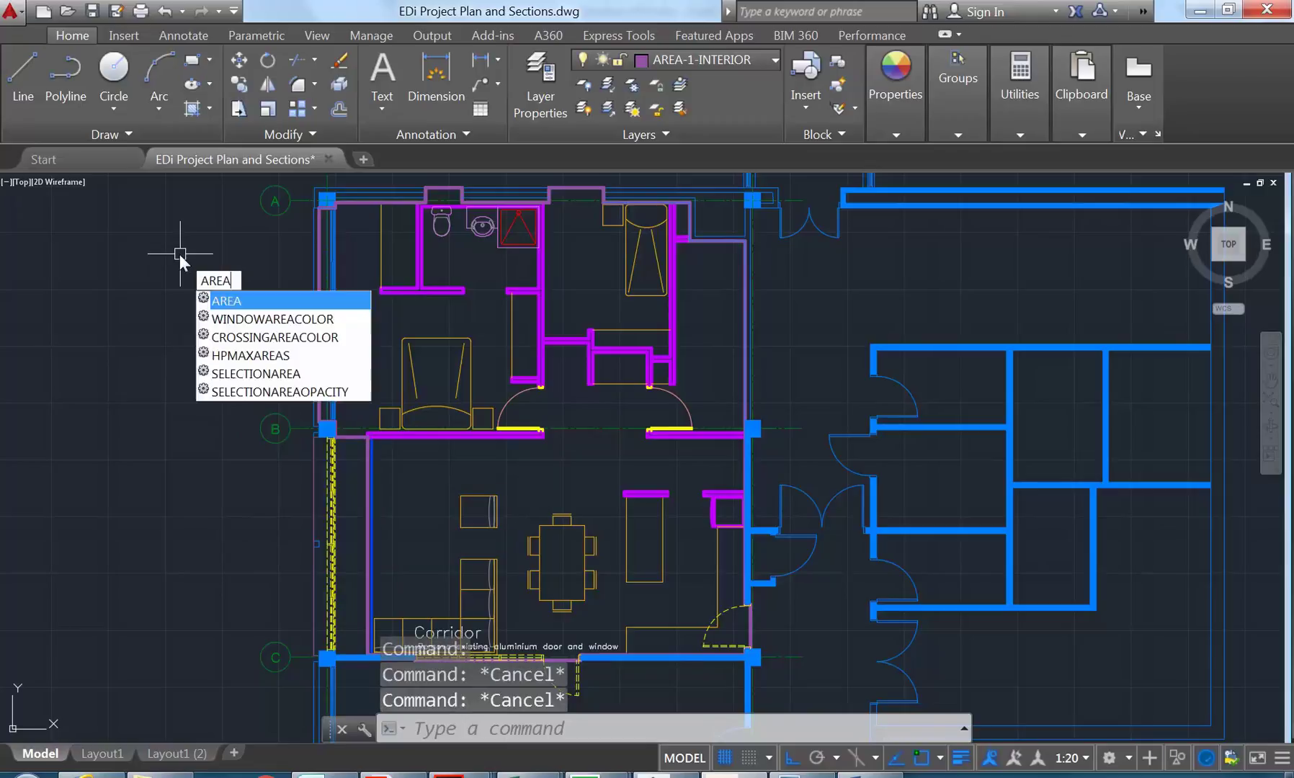
key("Return")
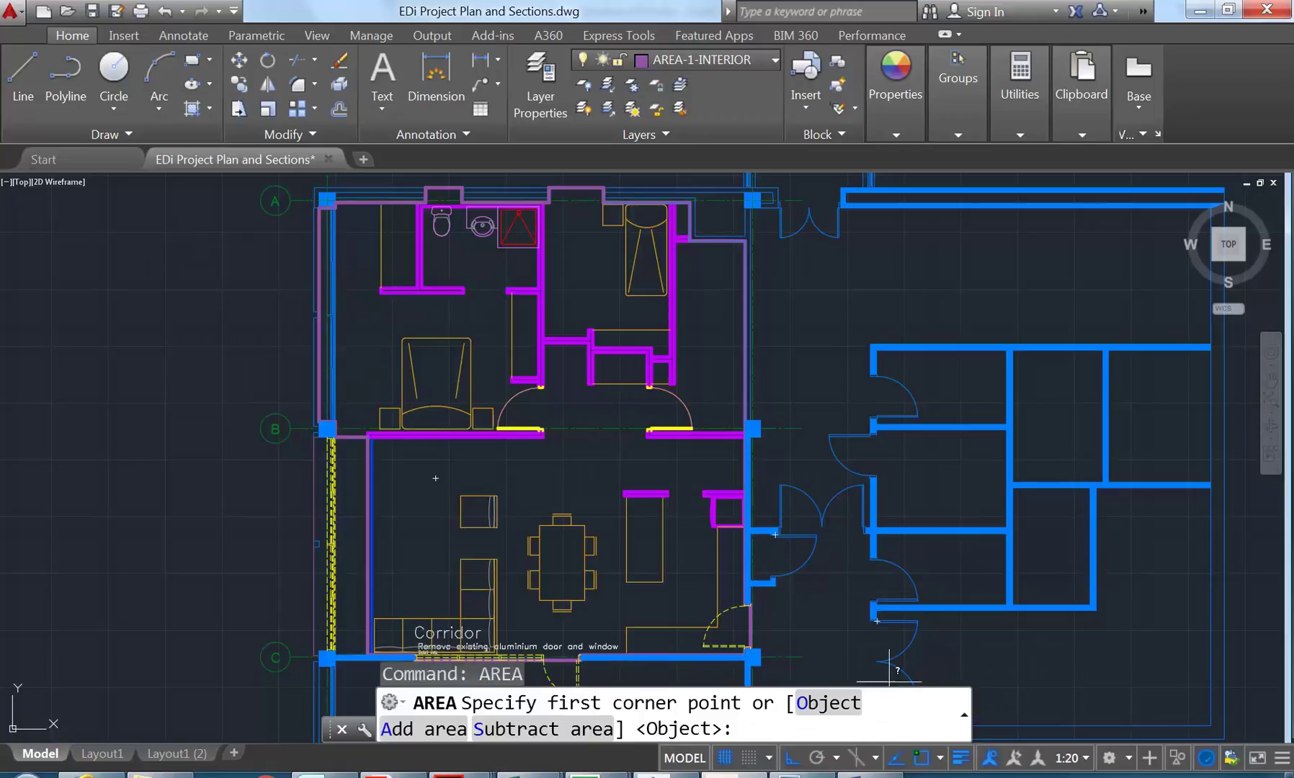
left_click(964, 719)
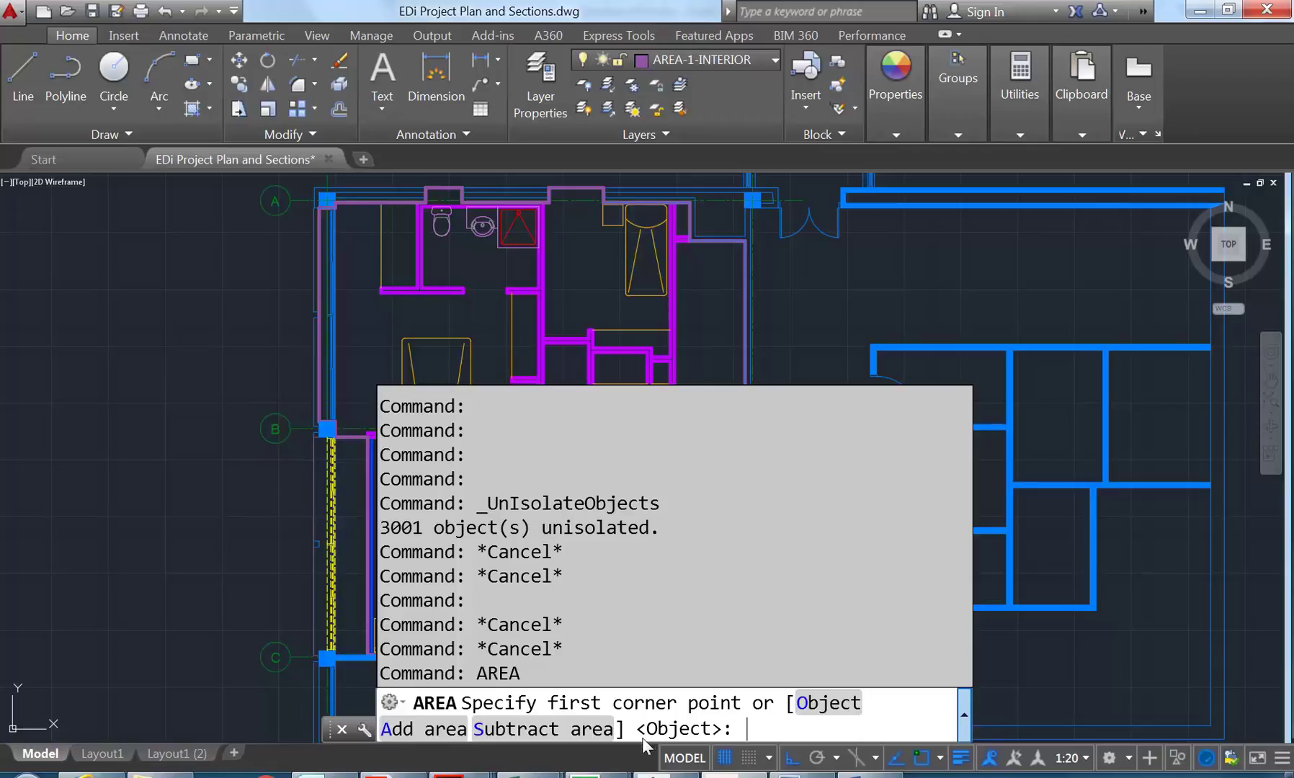
left_click(961, 712)
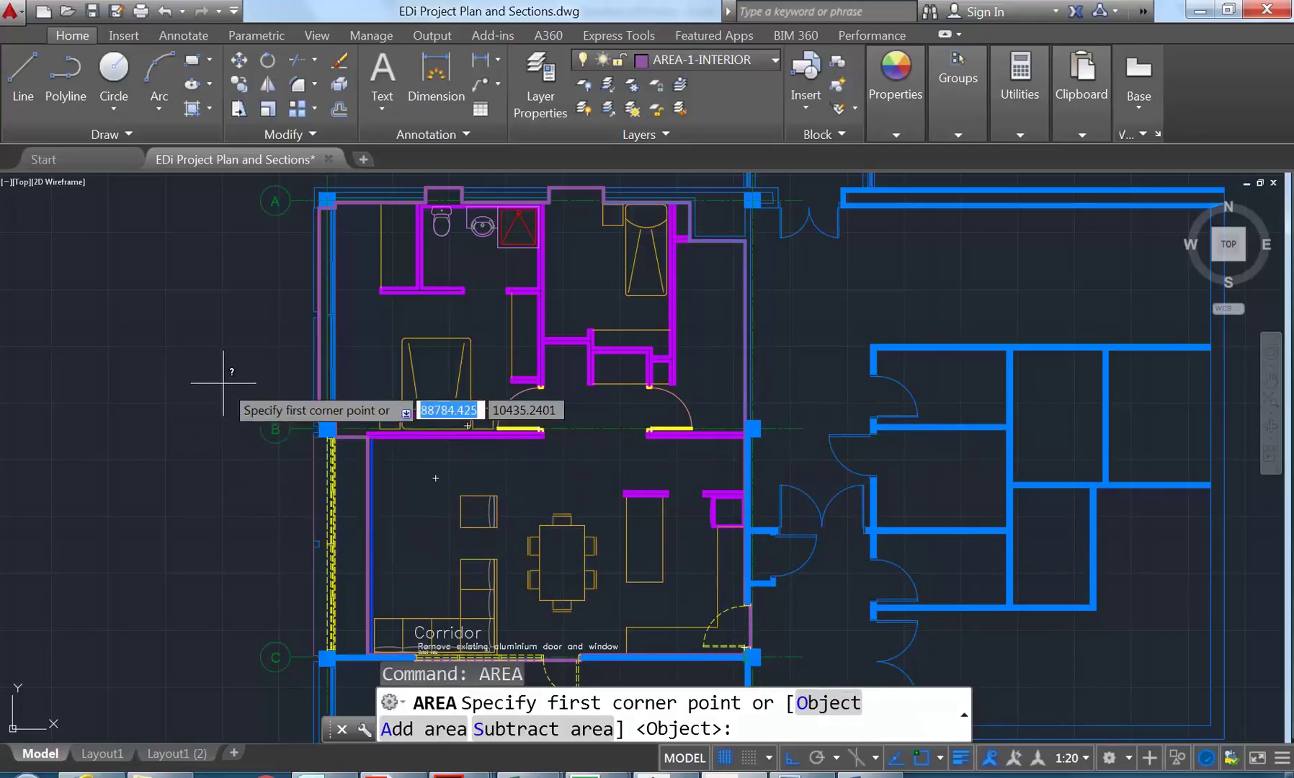
key("Return")
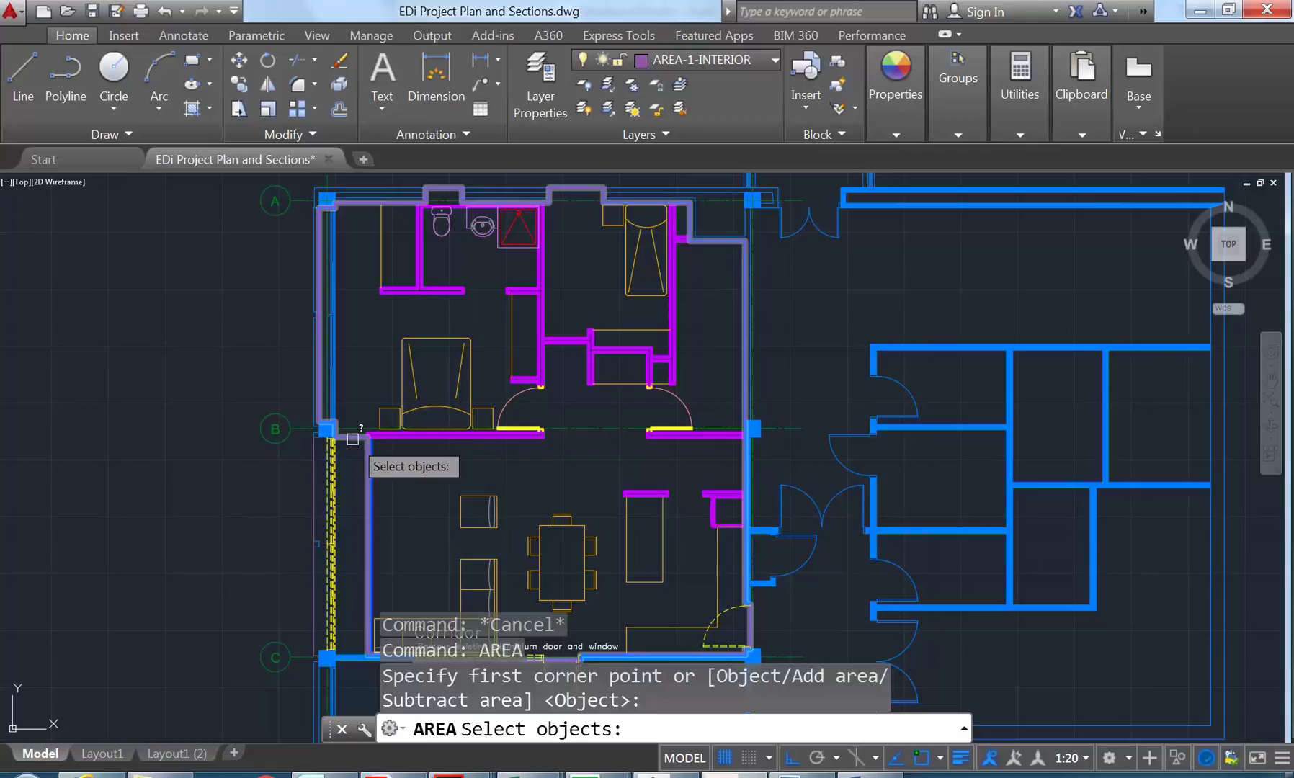
left_click(352, 439)
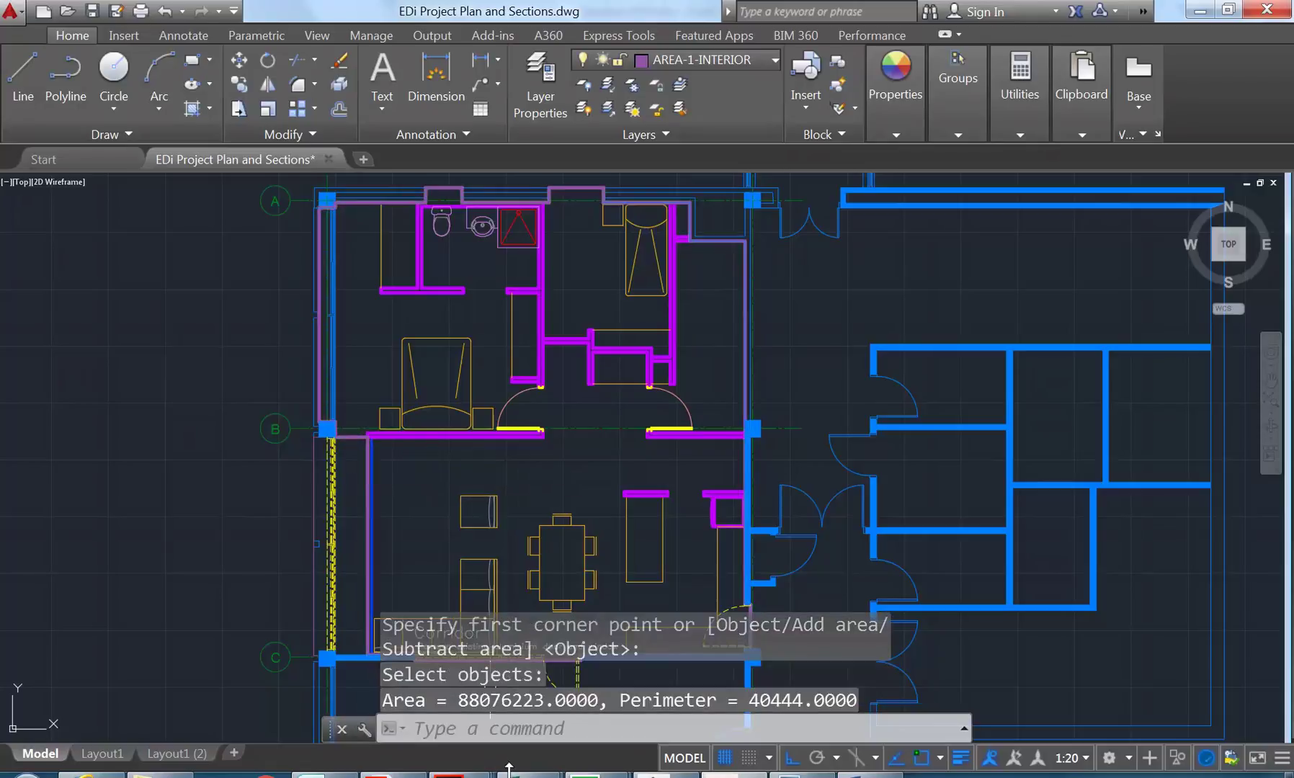
left_click(964, 729)
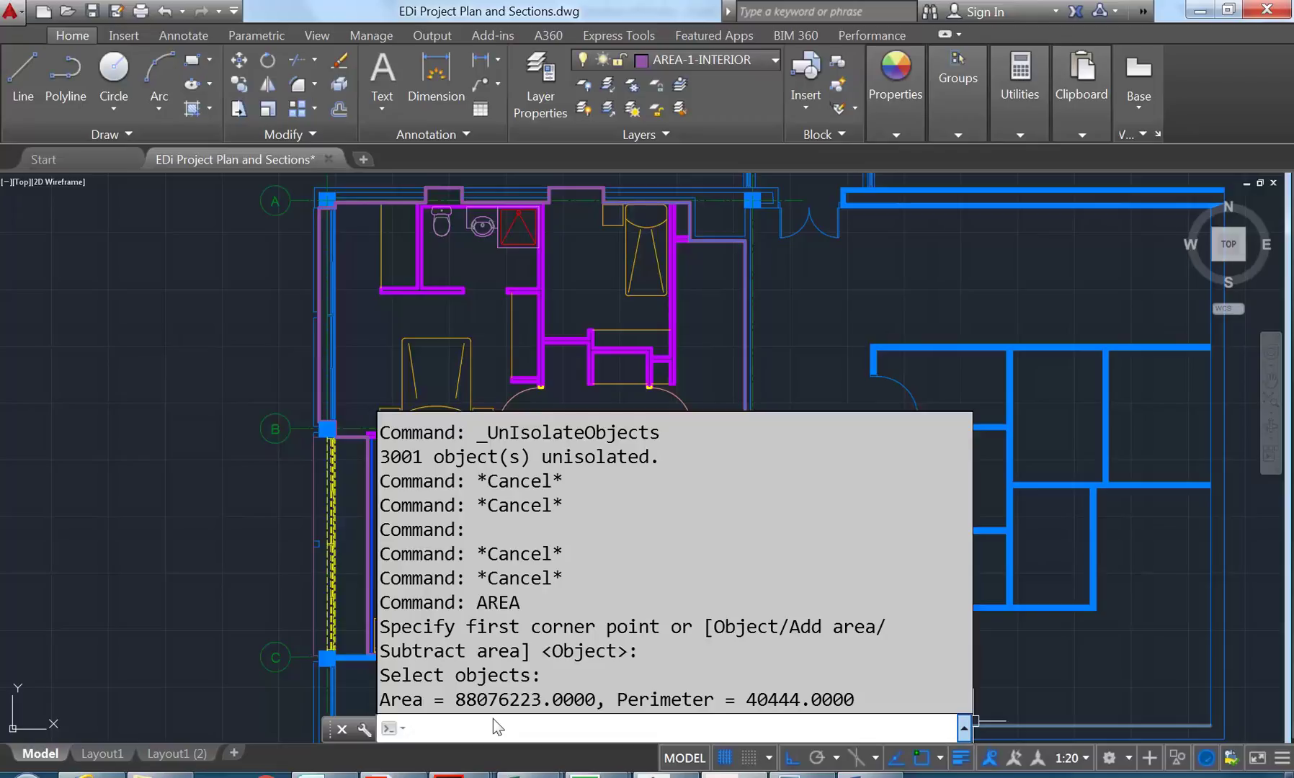
left_click_drag(476, 700, 542, 700)
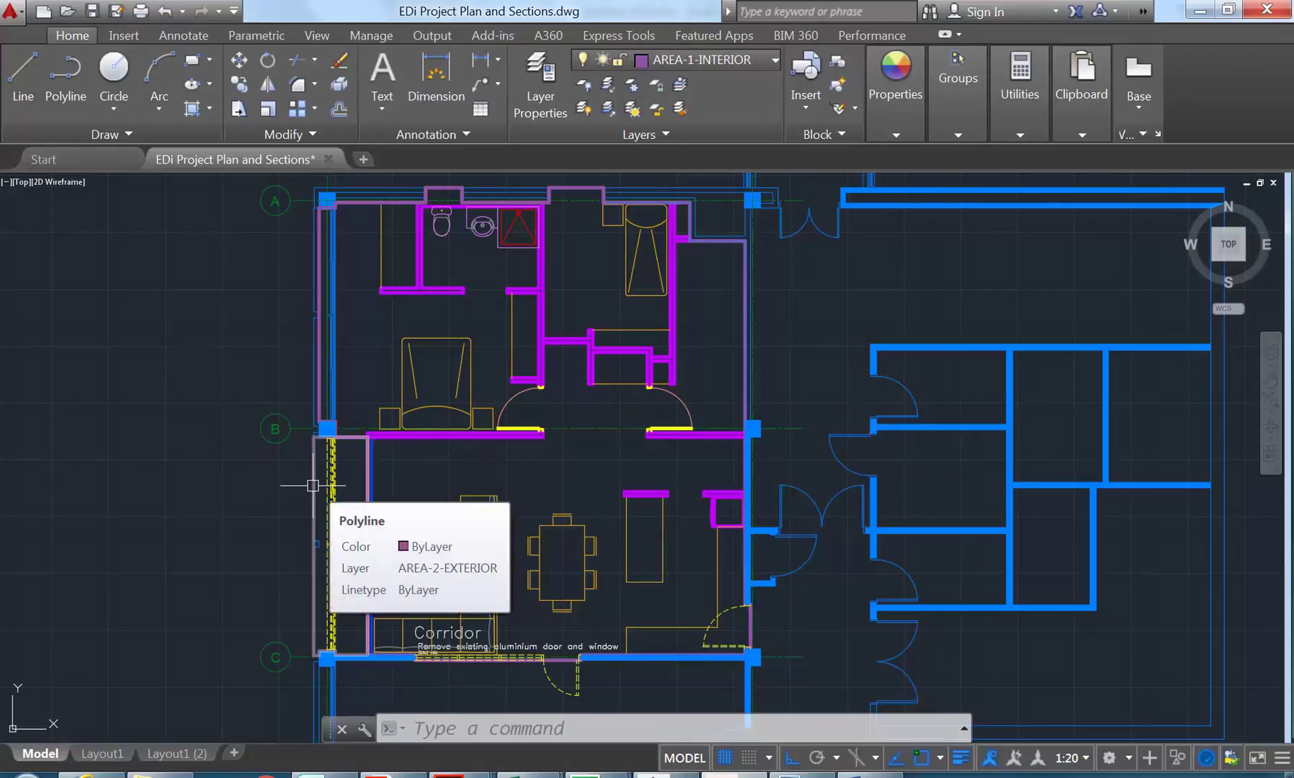
Step: Switch to Calculator, enter 88 as the interior area in square metres and move its window clear of the apartment plan
left_click(818, 775)
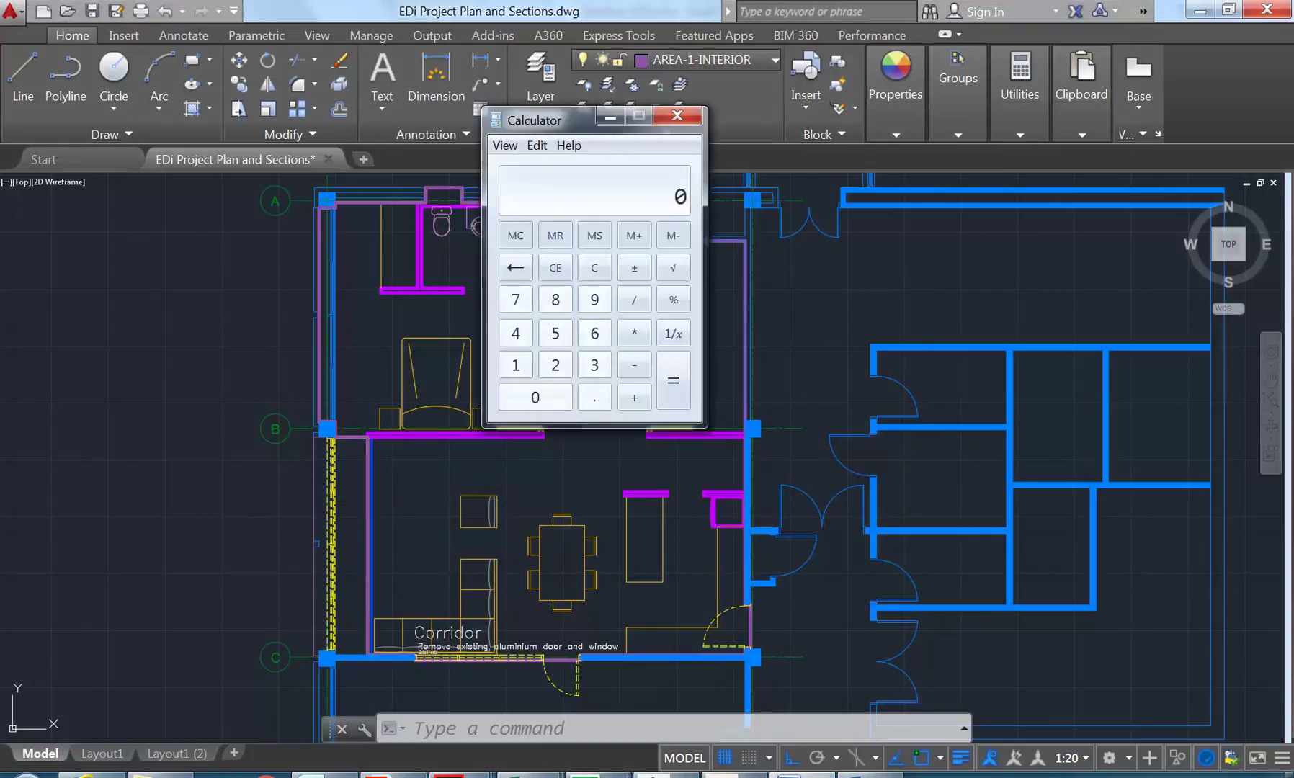
left_click(555, 299)
left_click(555, 299)
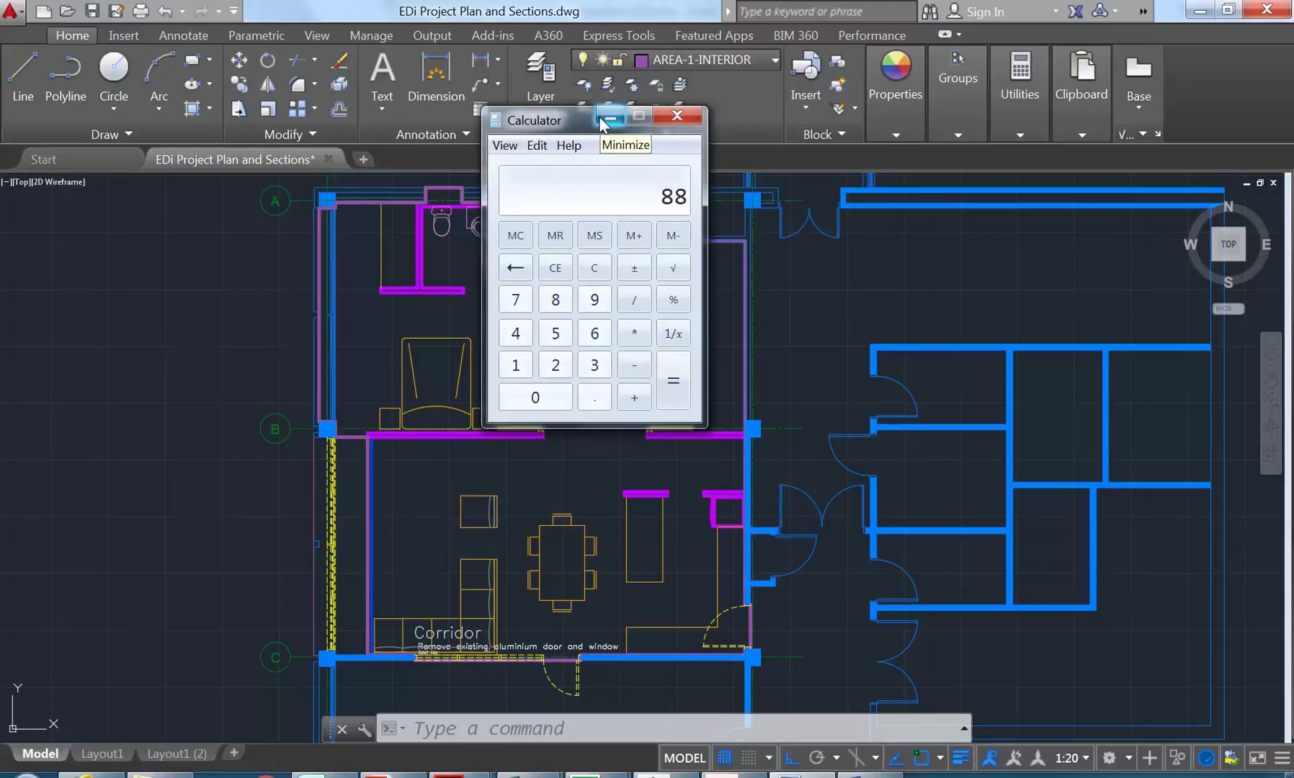
left_click_drag(605, 120, 671, 237)
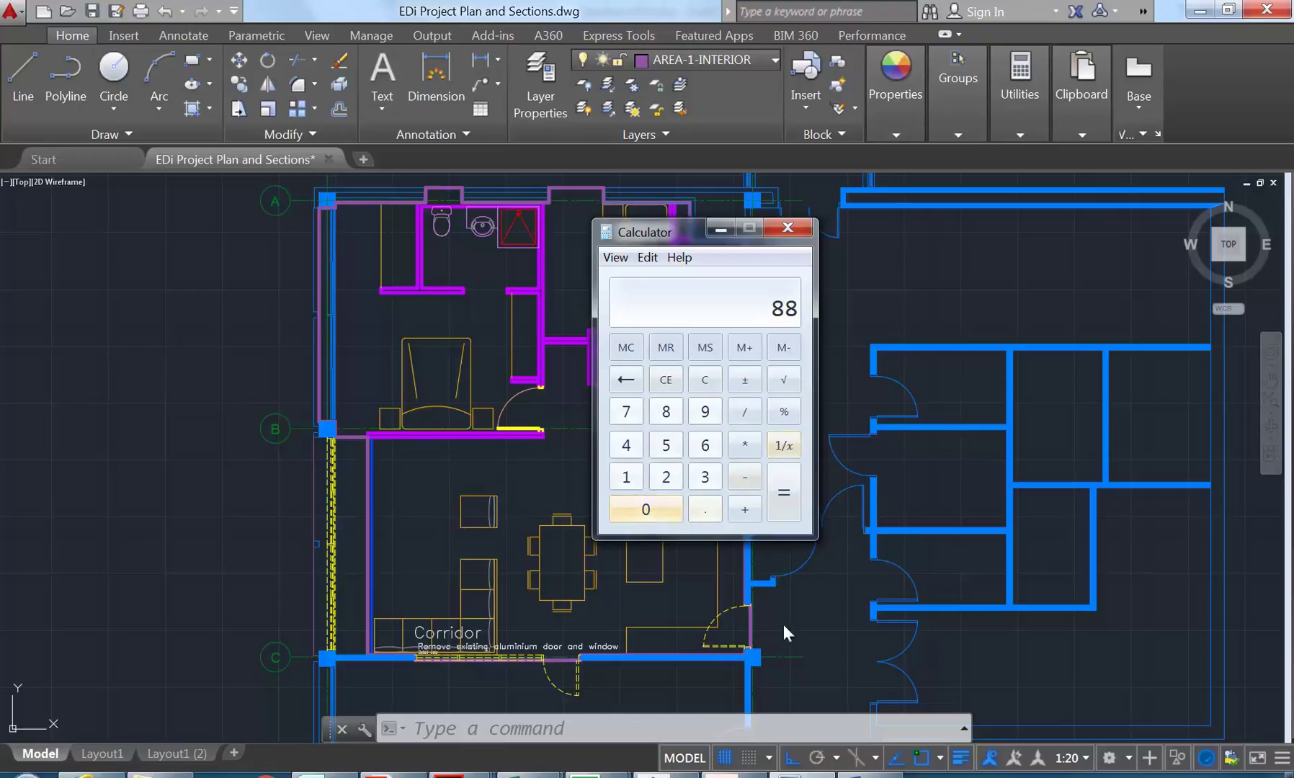
mouse_move(652, 232)
left_mouse_down()
mouse_move(791, 282)
mouse_move(904, 345)
left_mouse_up()
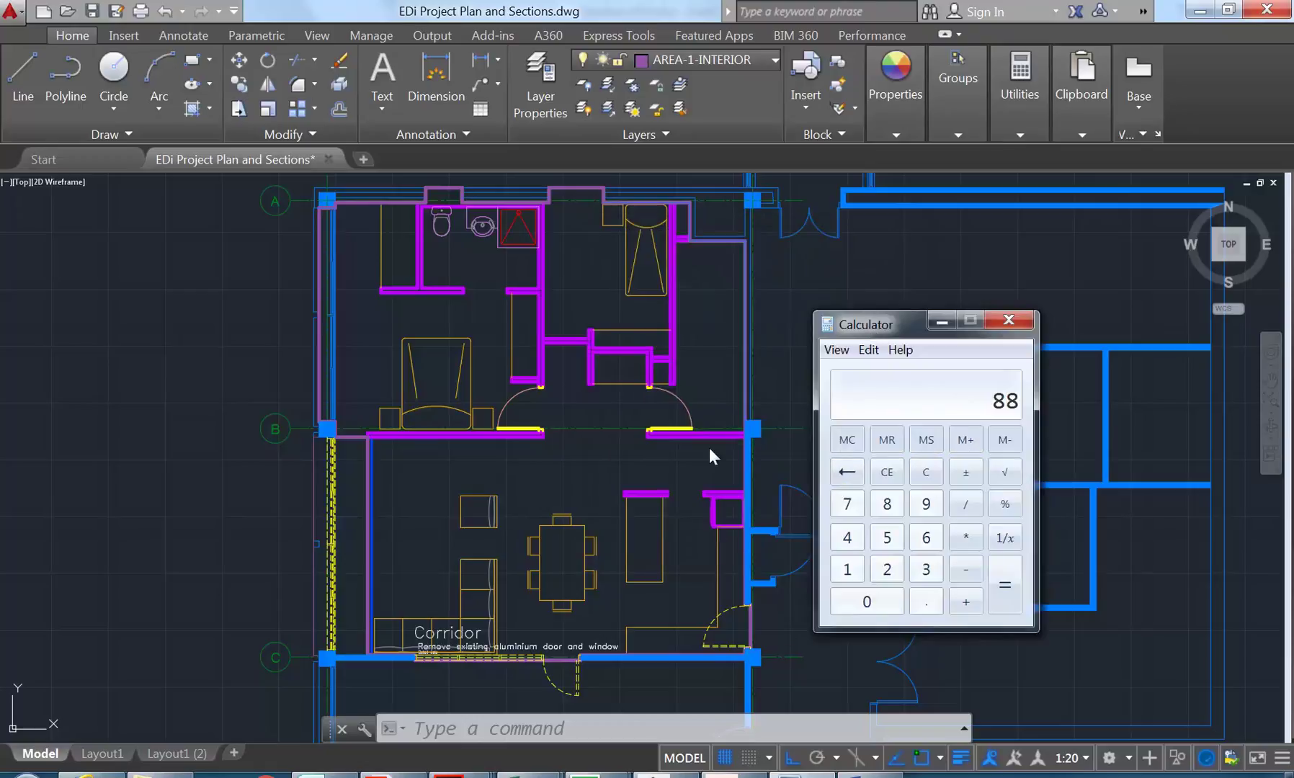
Step: Return to AutoCAD and measure the AREA-2-EXTERIOR polyline outside the living room with AREA's Object option, reading the result in the command history
left_click(629, 11)
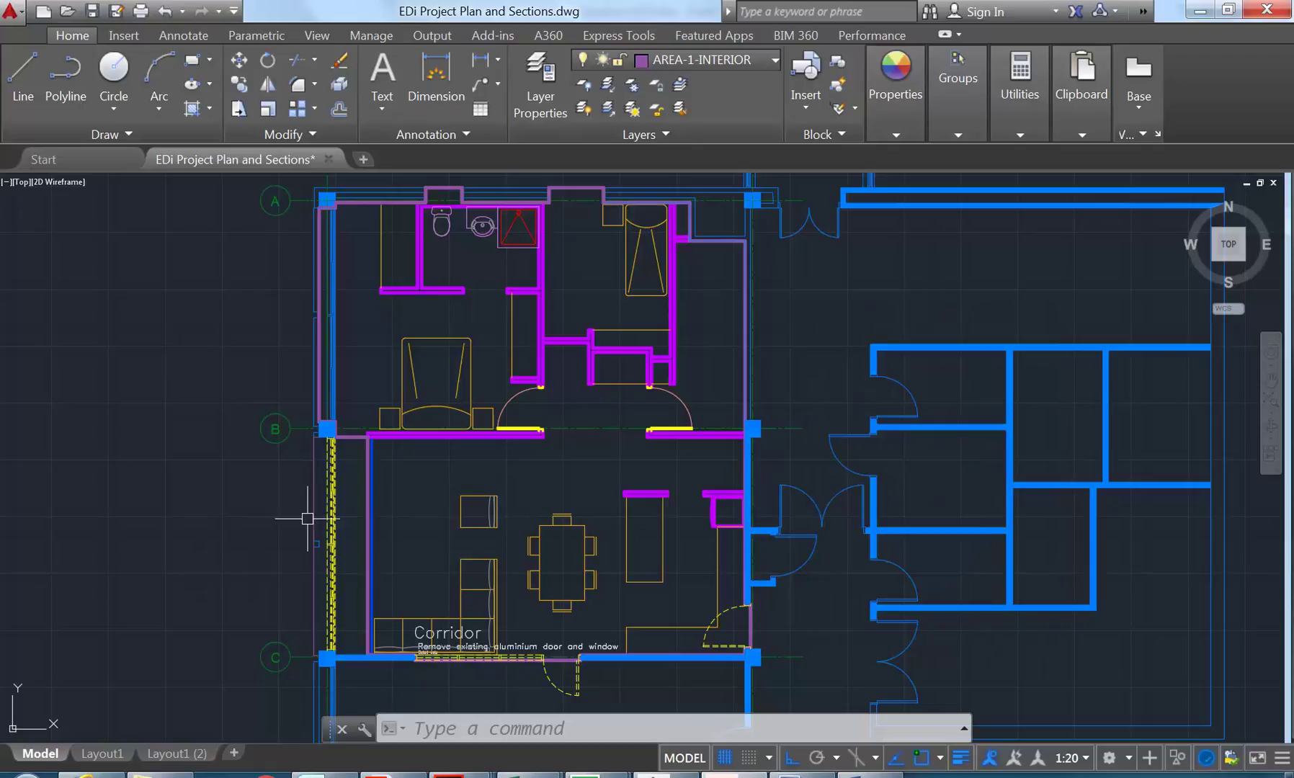
type("artea")
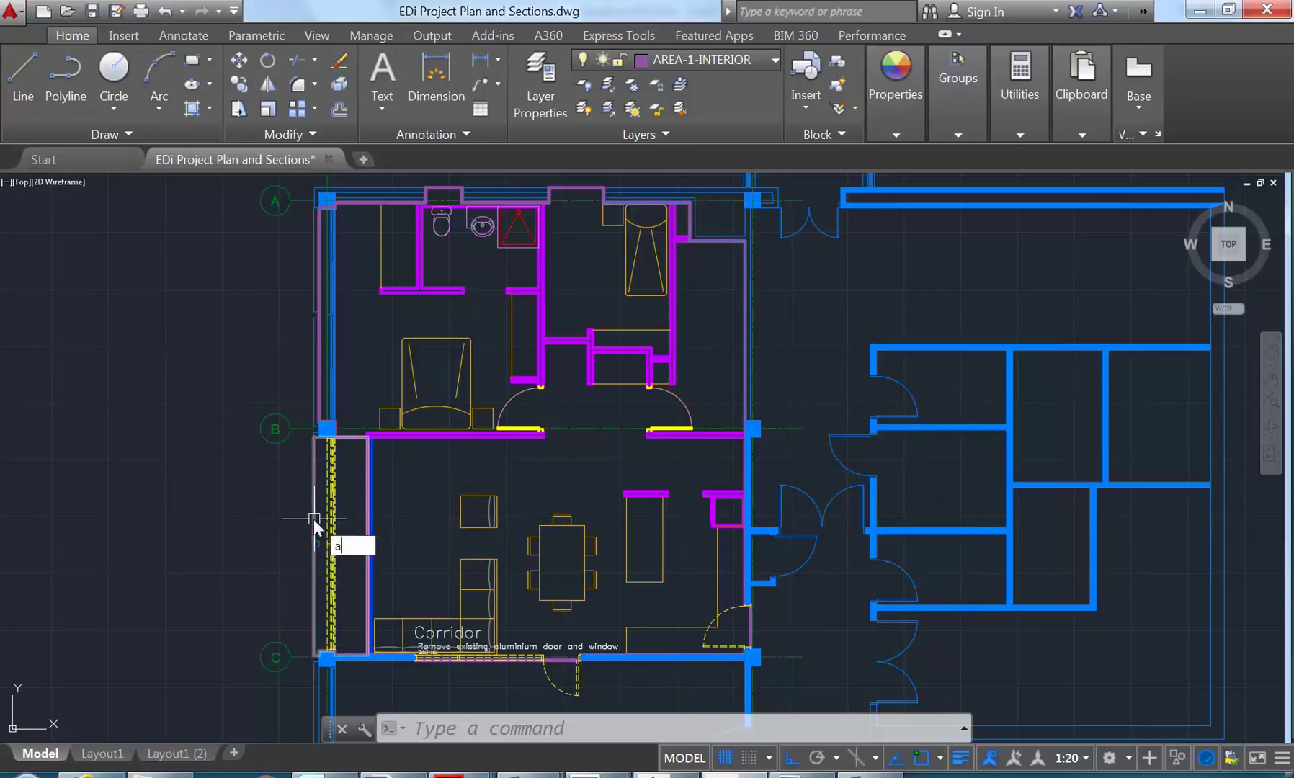
key("BackSpace")
key("BackSpace")
key("BackSpace")
key("BackSpace")
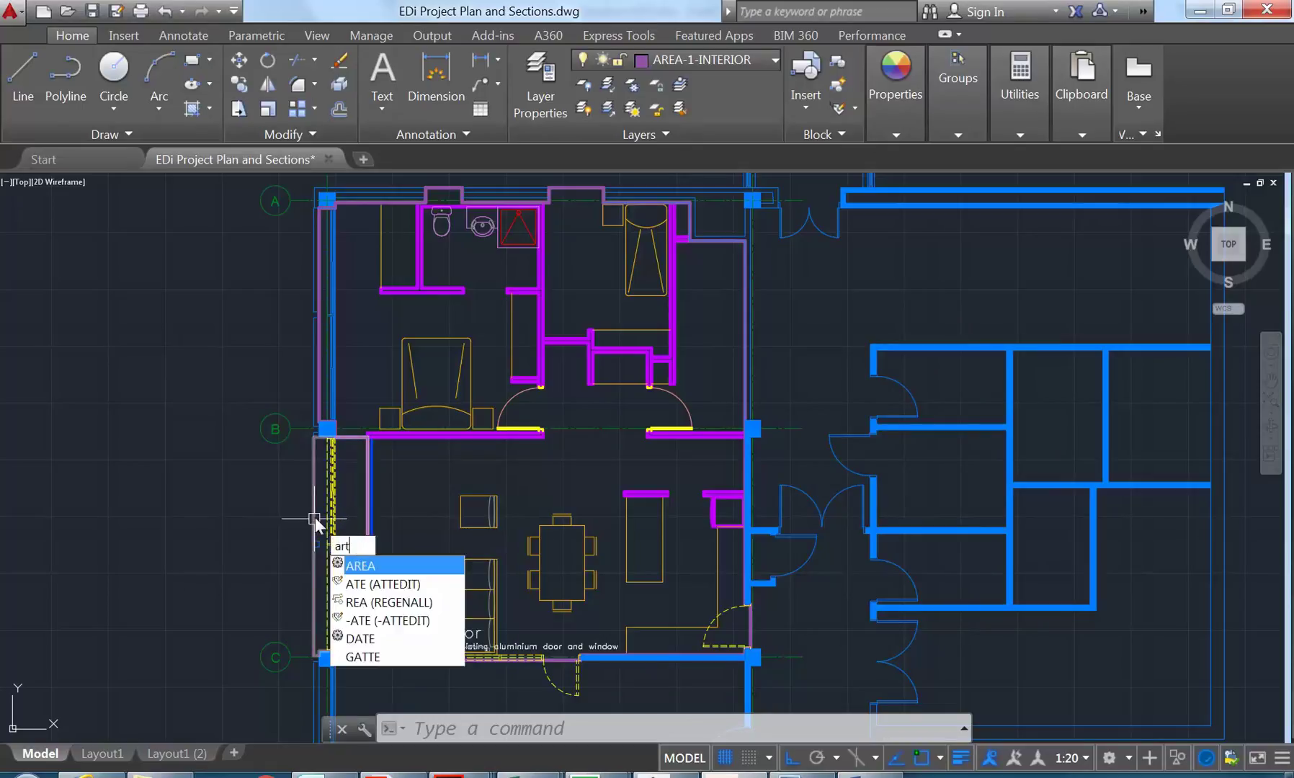
type("rea")
key("Return")
type("o")
key("Return")
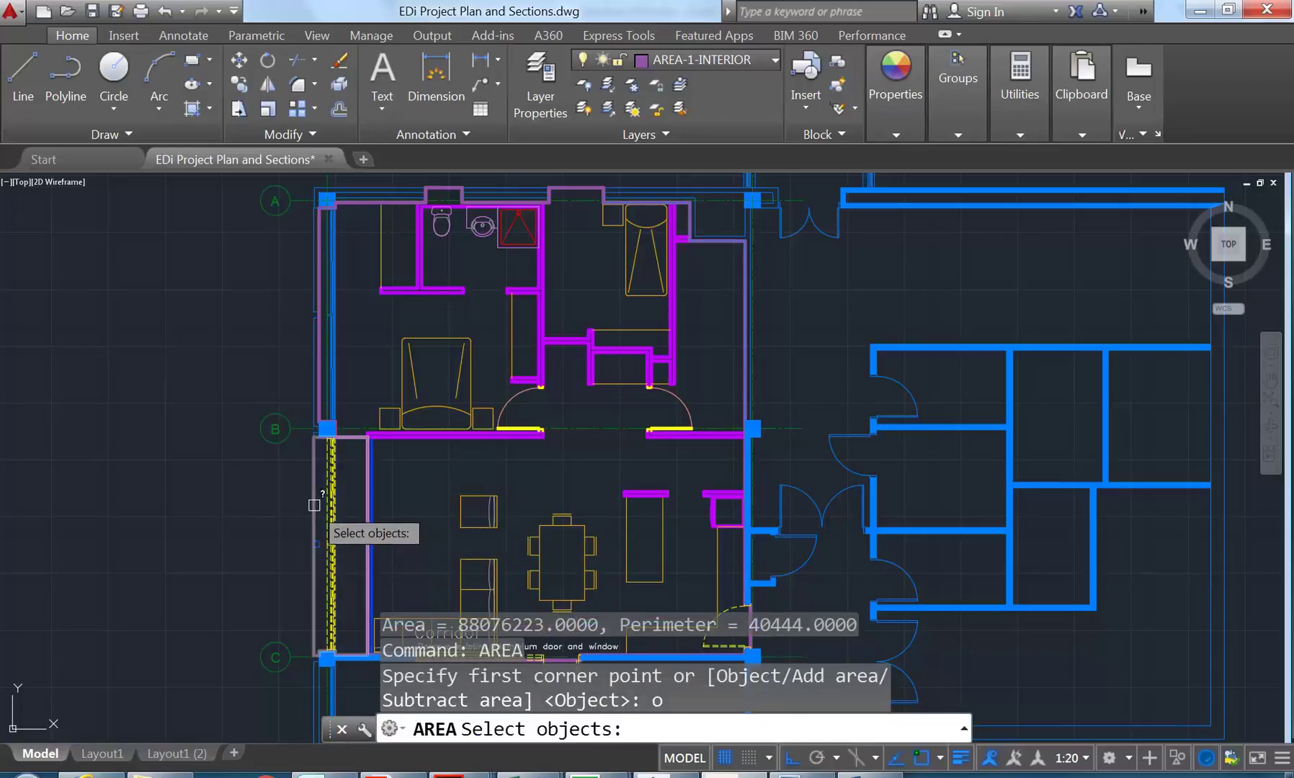
left_click(315, 505)
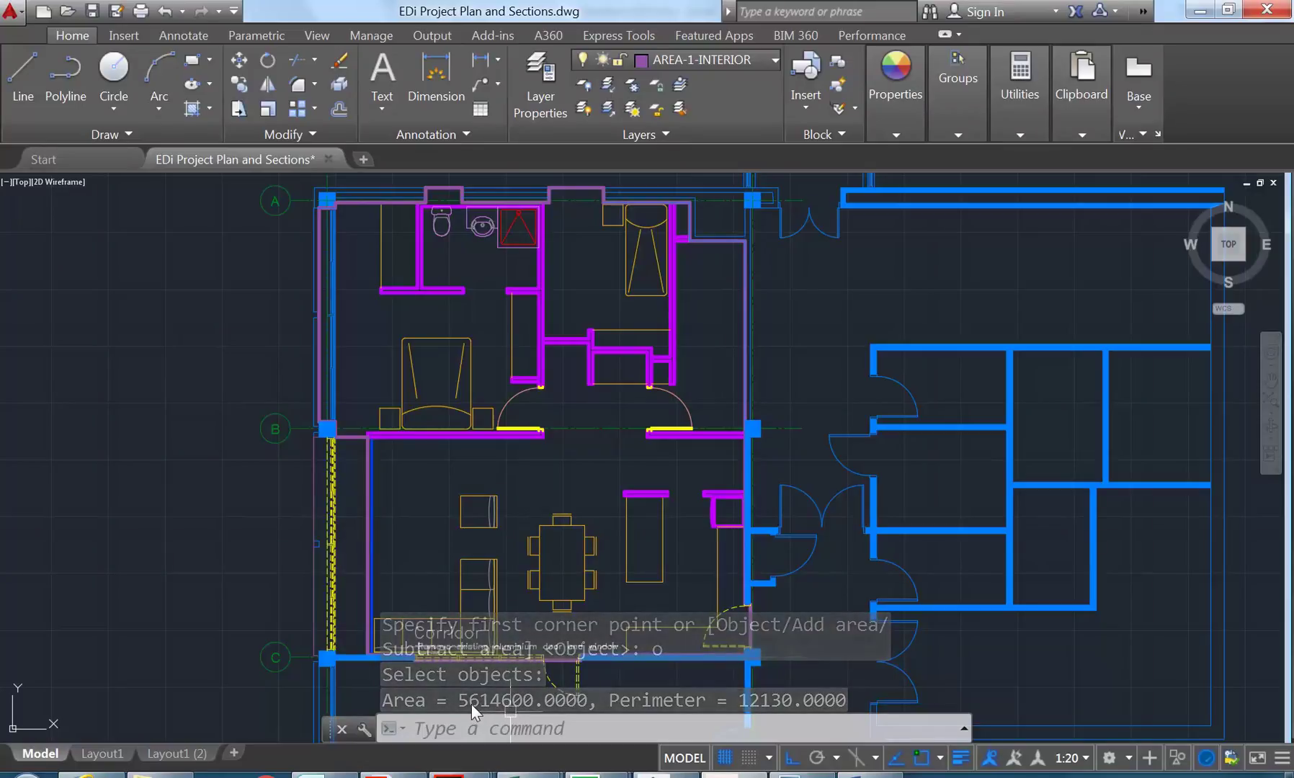
left_click(944, 729)
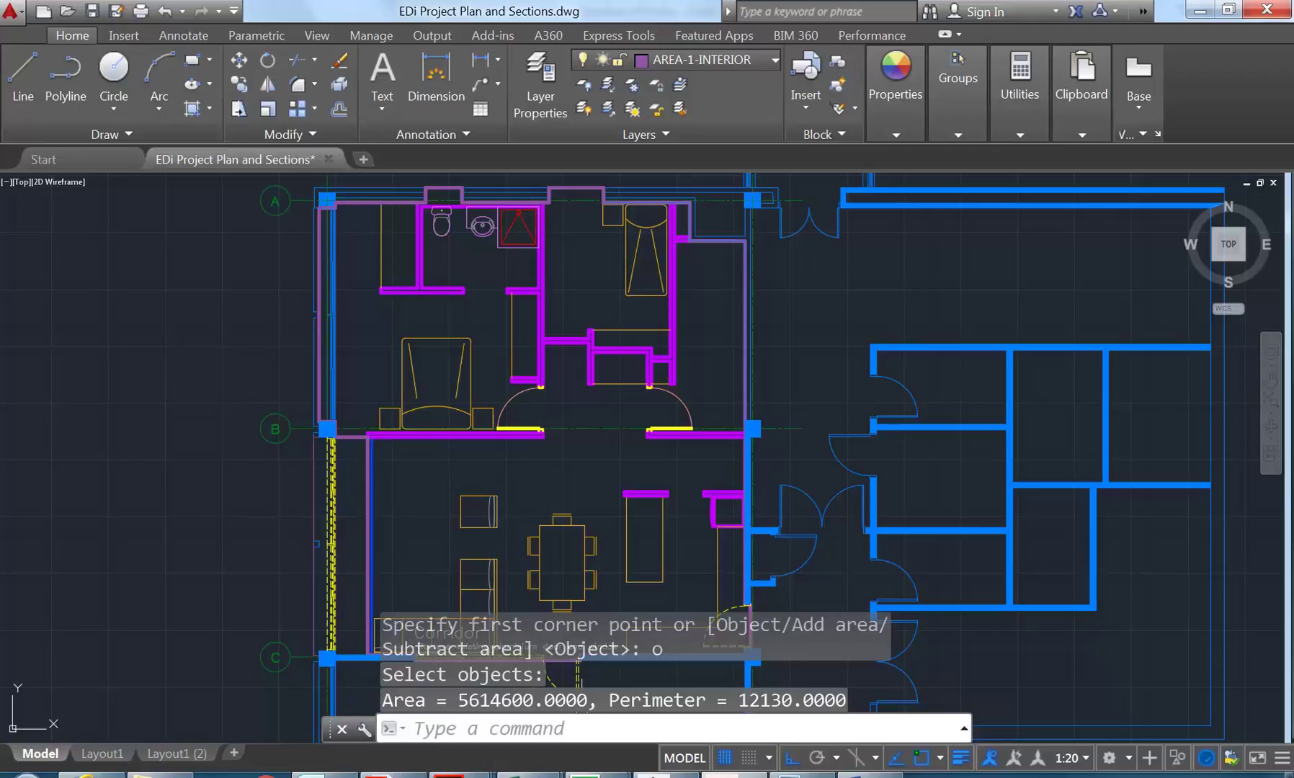
left_click(963, 733)
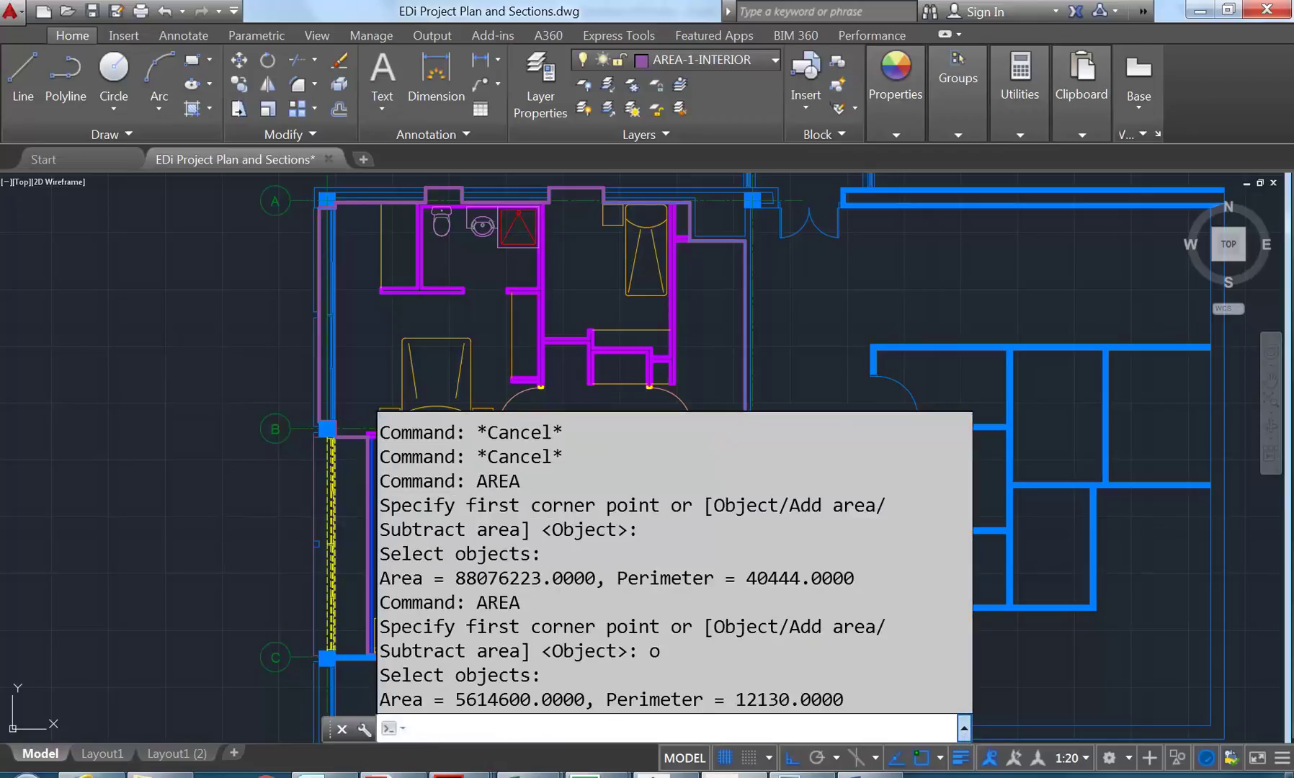
Step: Switch back to Calculator and add the exterior area of 5.6 to the 88 already entered
left_click(806, 775)
left_click_drag(865, 323, 719, 269)
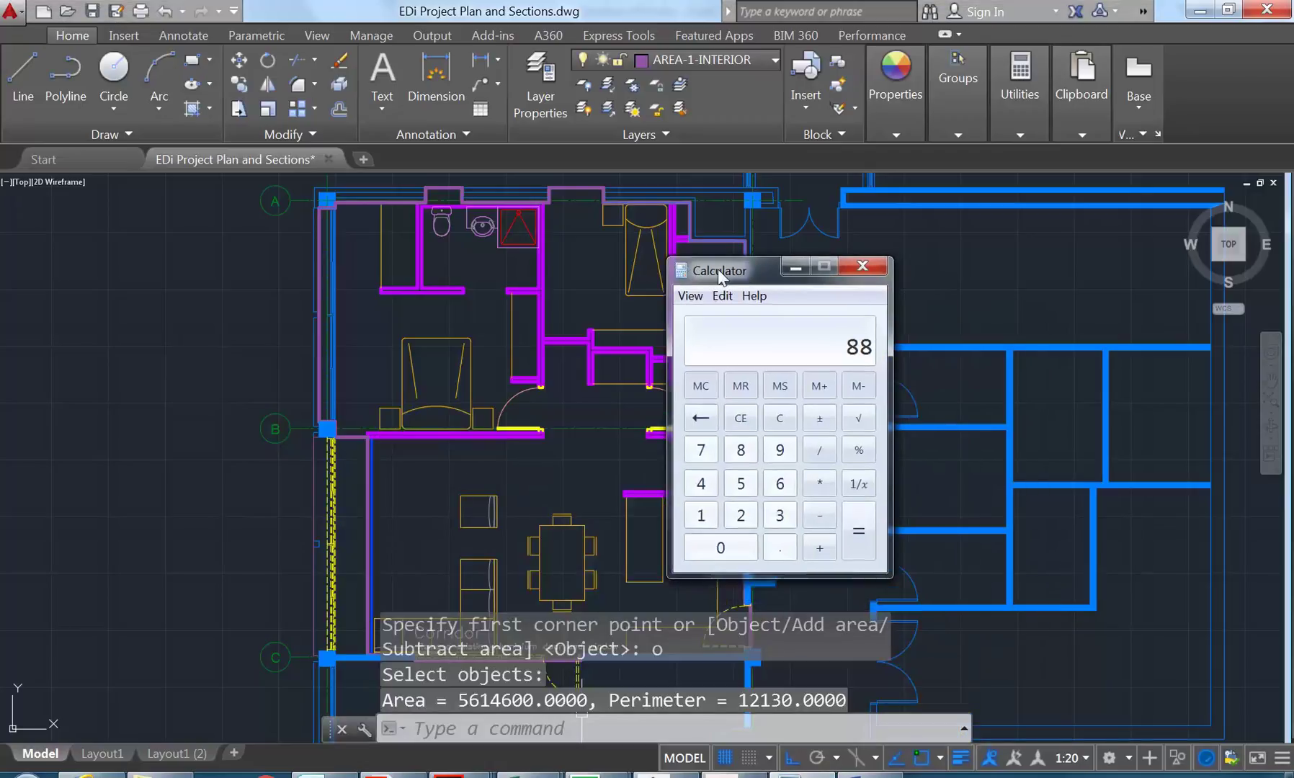
left_click(817, 548)
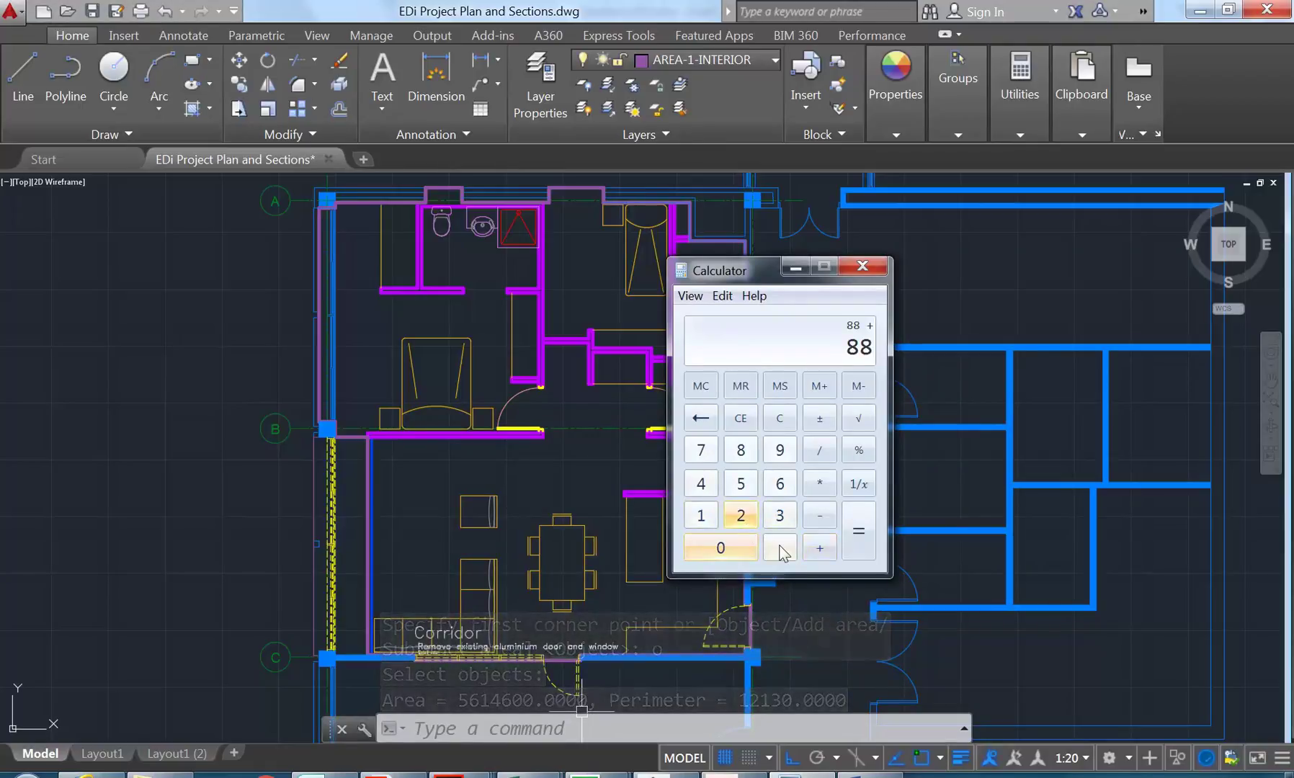
left_click(740, 485)
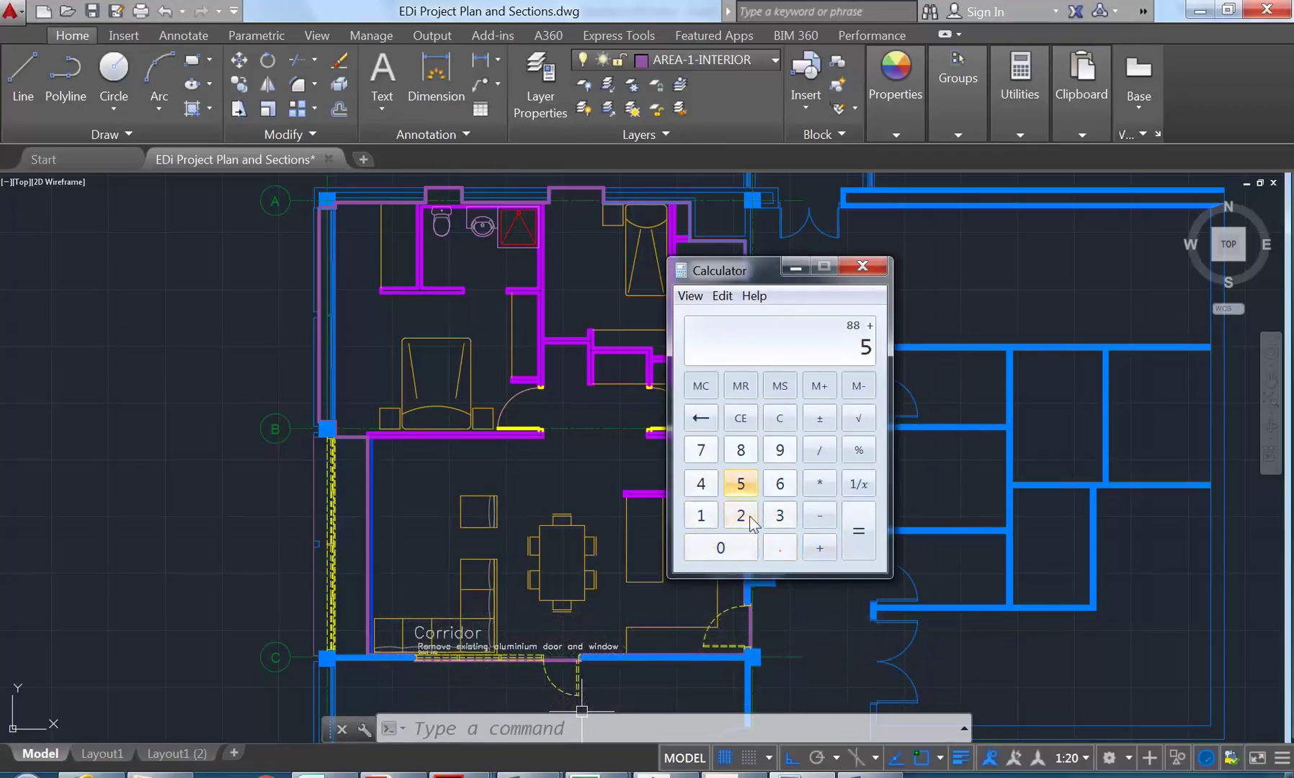
left_click(776, 551)
left_click(779, 484)
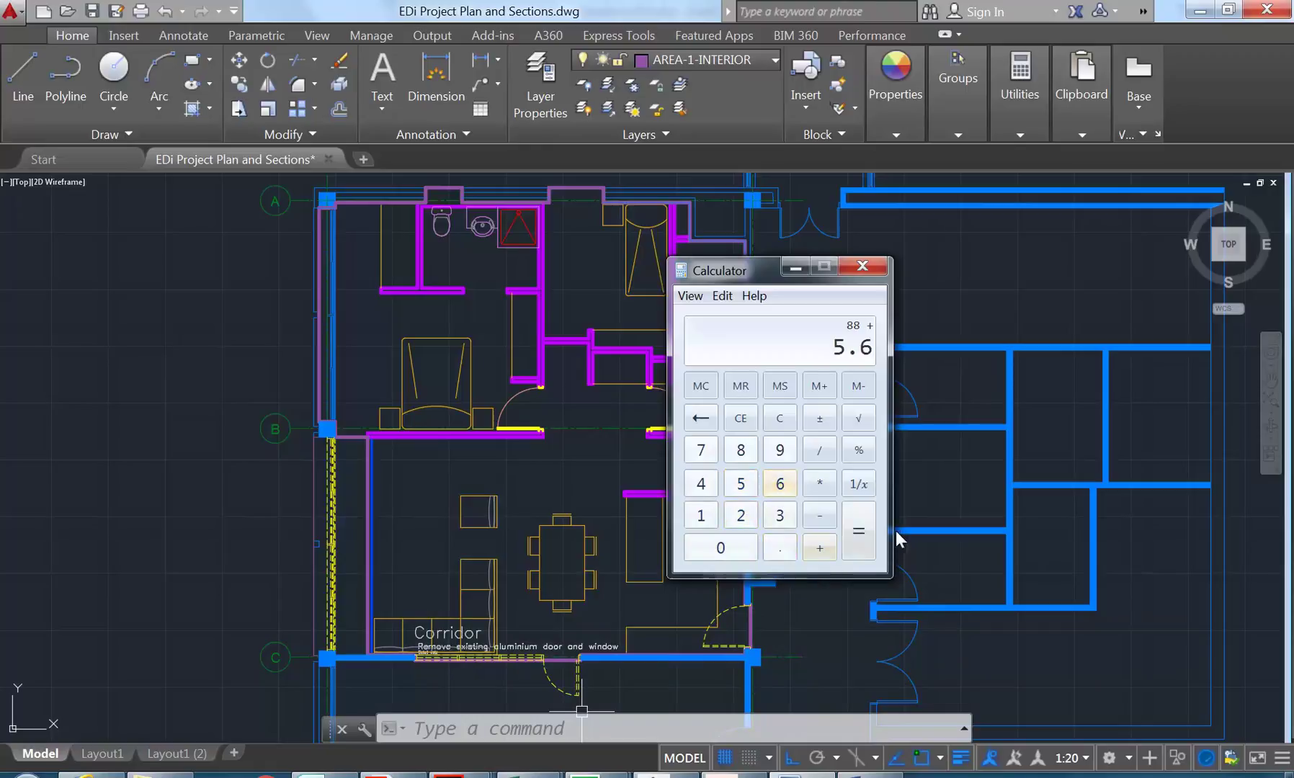
left_click(858, 535)
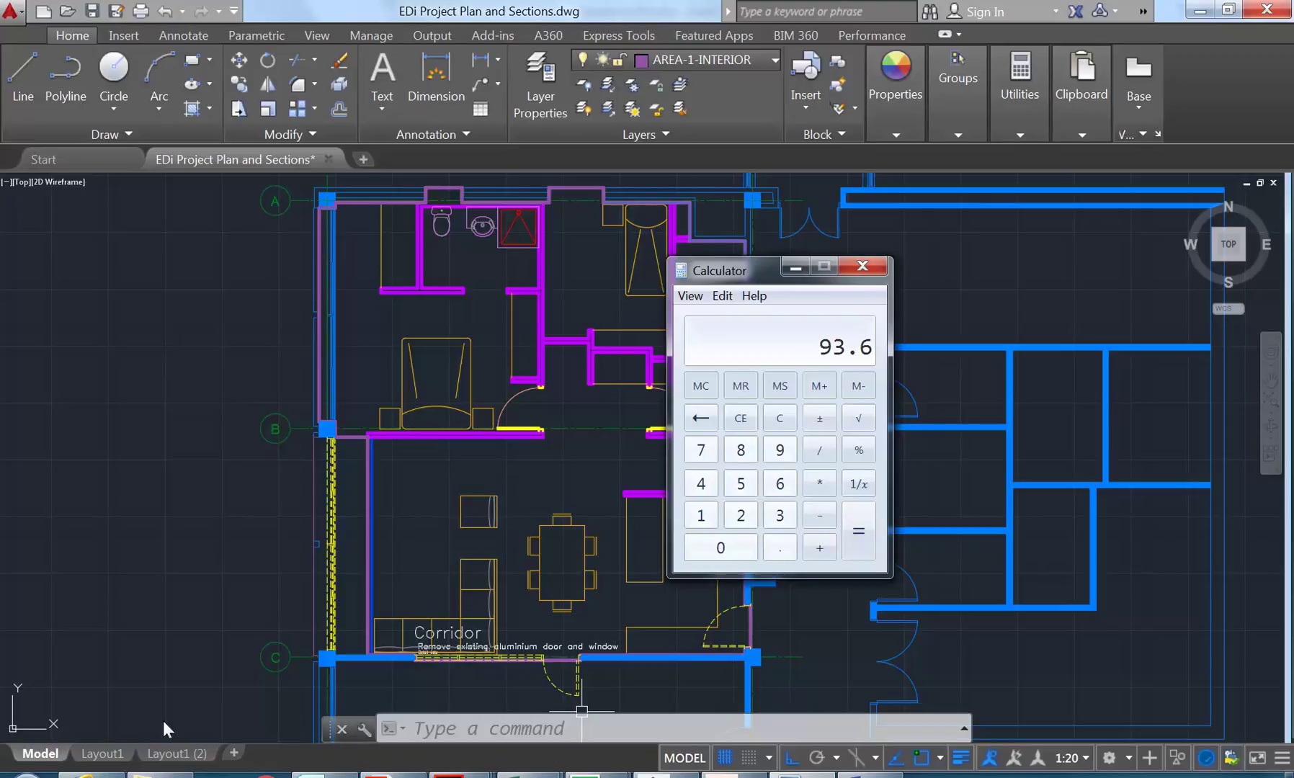
Step: Switch to the web browser, check the Google results for Sydney building costs per square metre fit out, and return to BMT's construction cost table
left_click(216, 607)
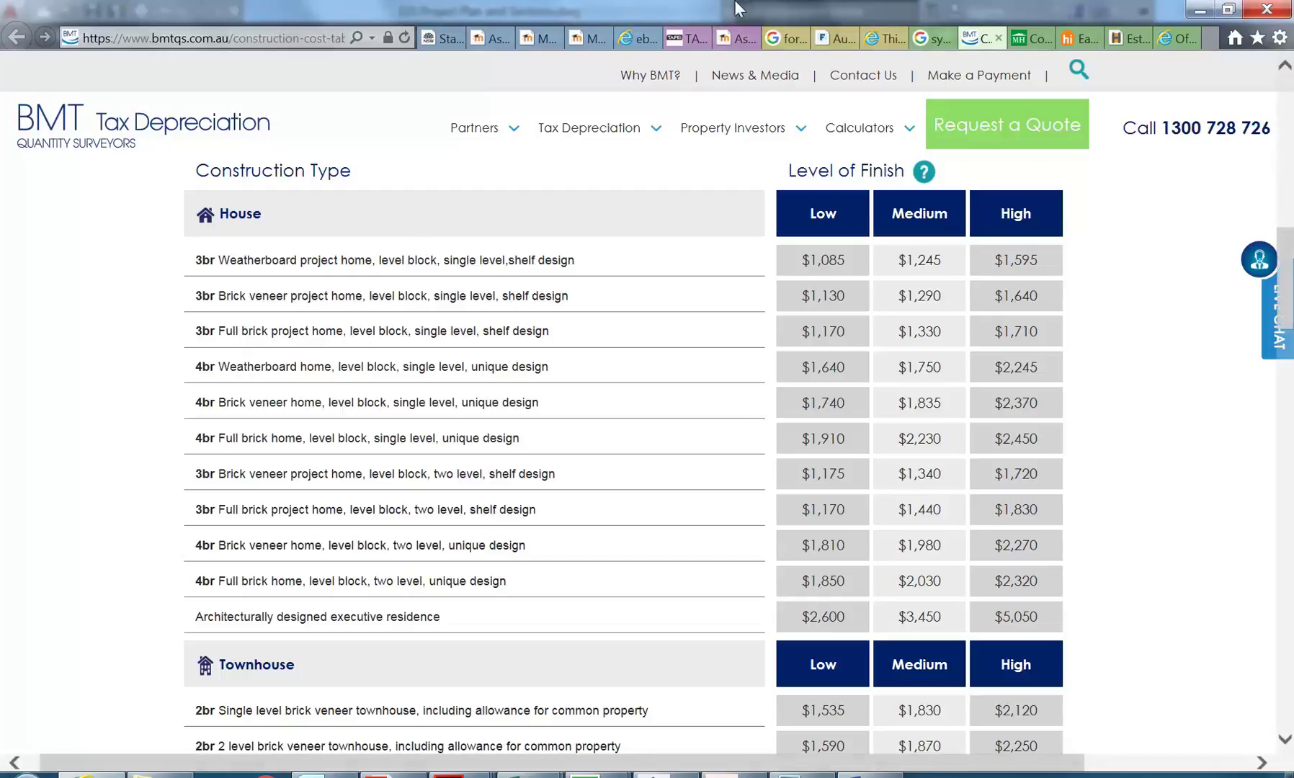
left_click(929, 39)
scroll(495, 362, "up", 4)
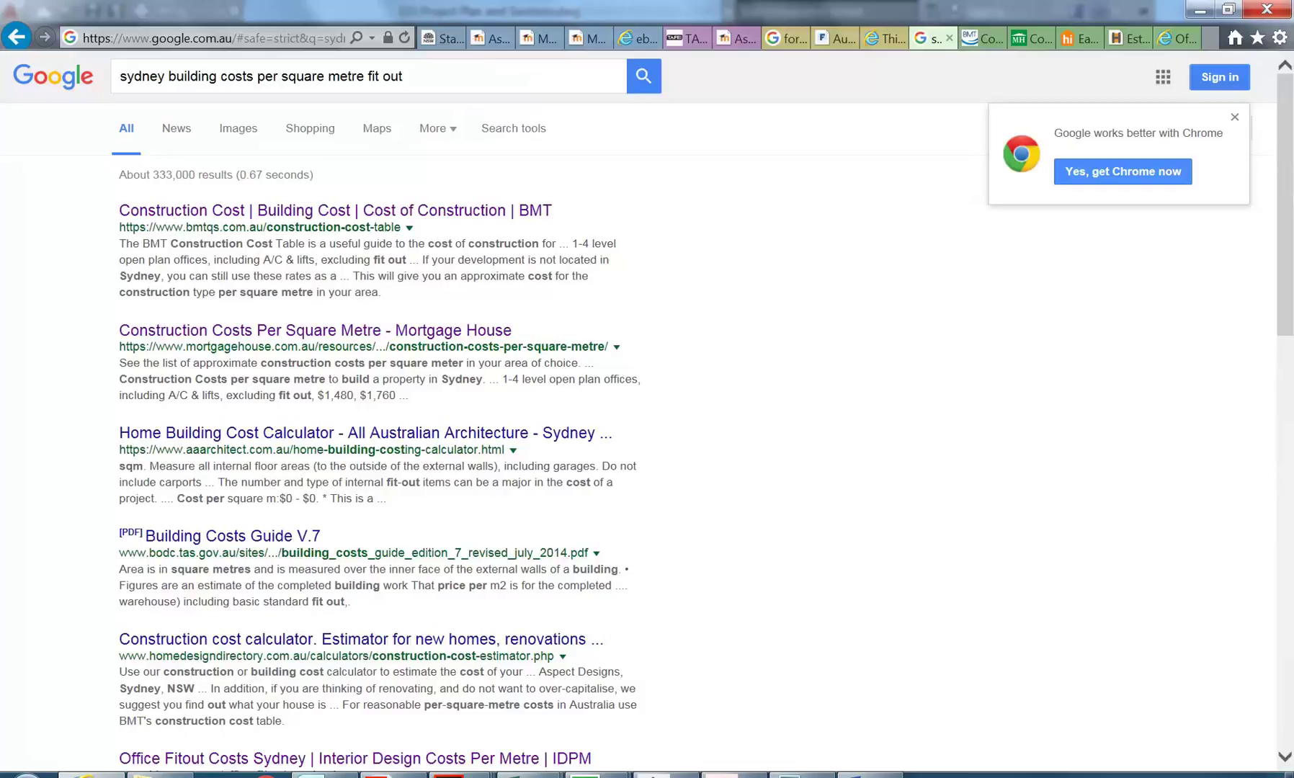
left_click(971, 37)
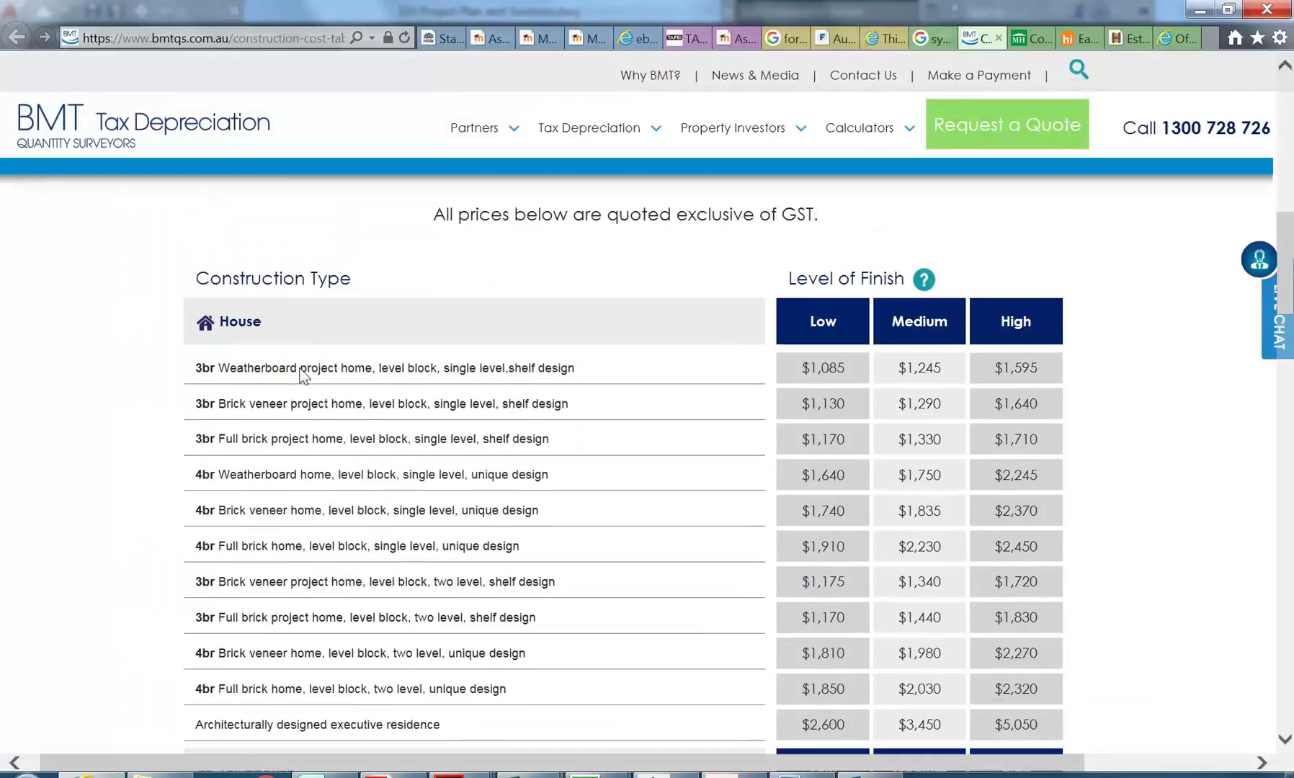
Step: Examine BMT's House cost rates, highlighting the low and high finish rates for the 3br weatherboard project home
scroll(299, 367, "up", 6)
scroll(303, 371, "down", 6)
scroll(303, 375, "down", 2)
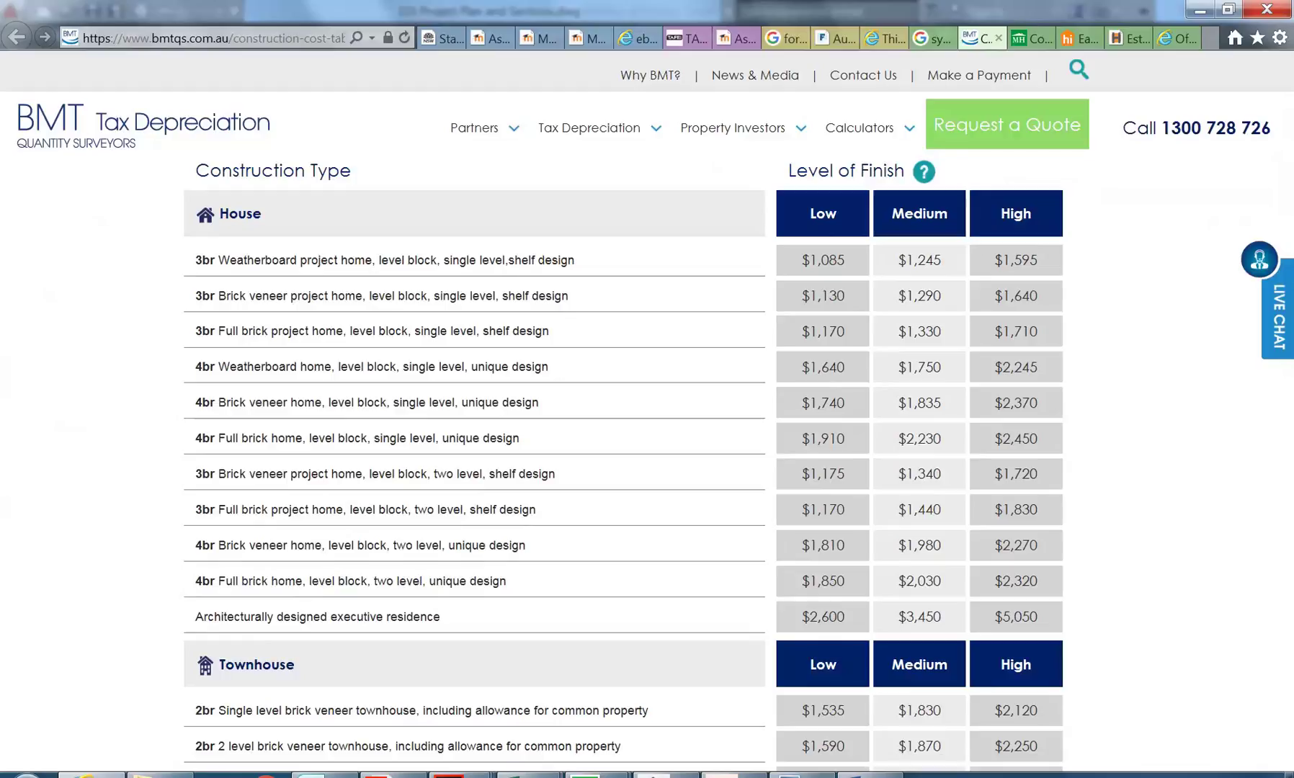
scroll(299, 367, "up", 6)
scroll(735, 286, "down", 6)
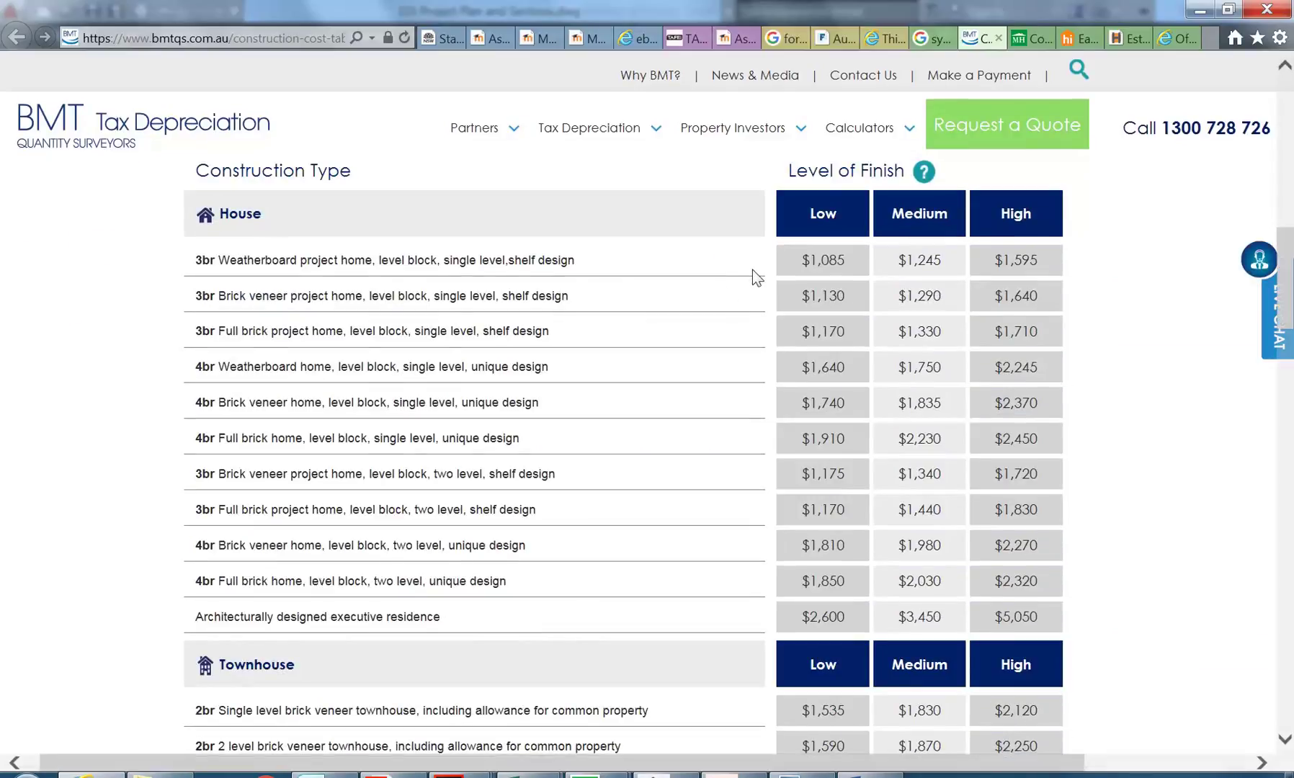
left_click_drag(802, 261, 844, 264)
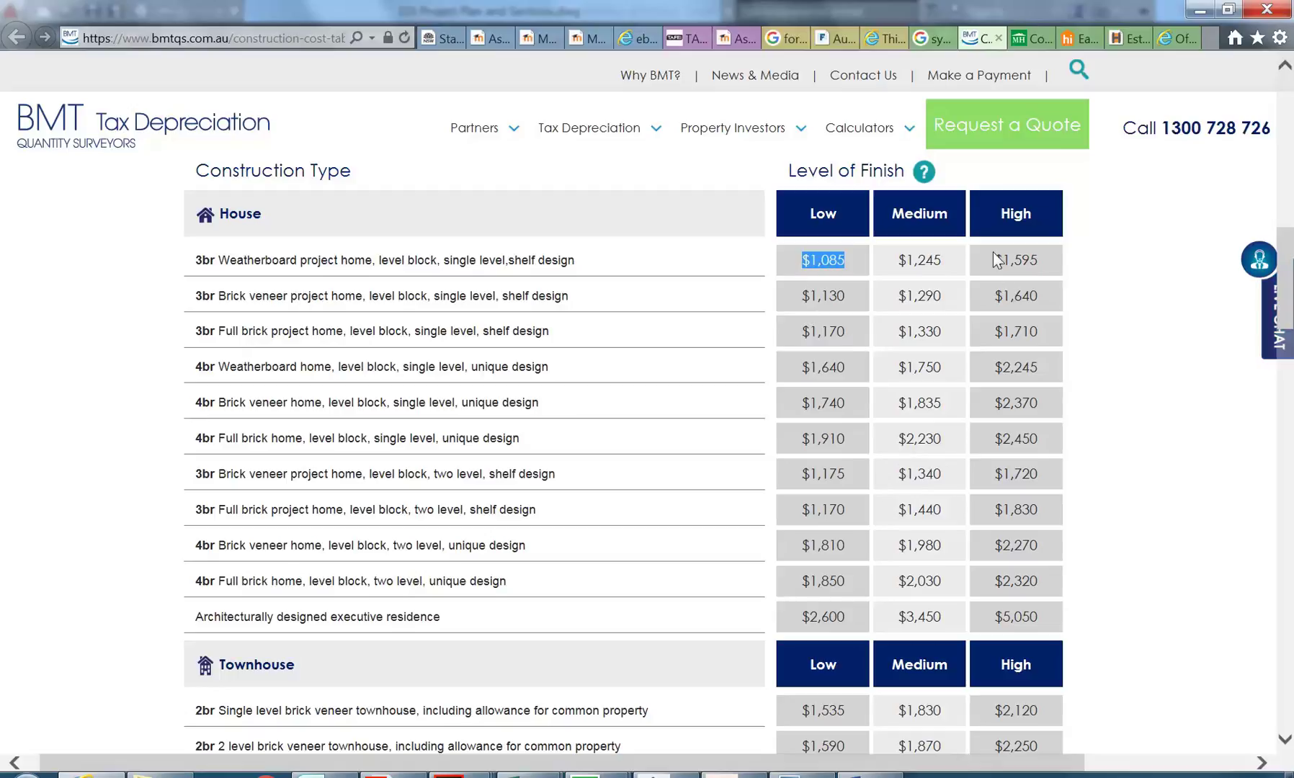
left_click_drag(995, 259, 1038, 260)
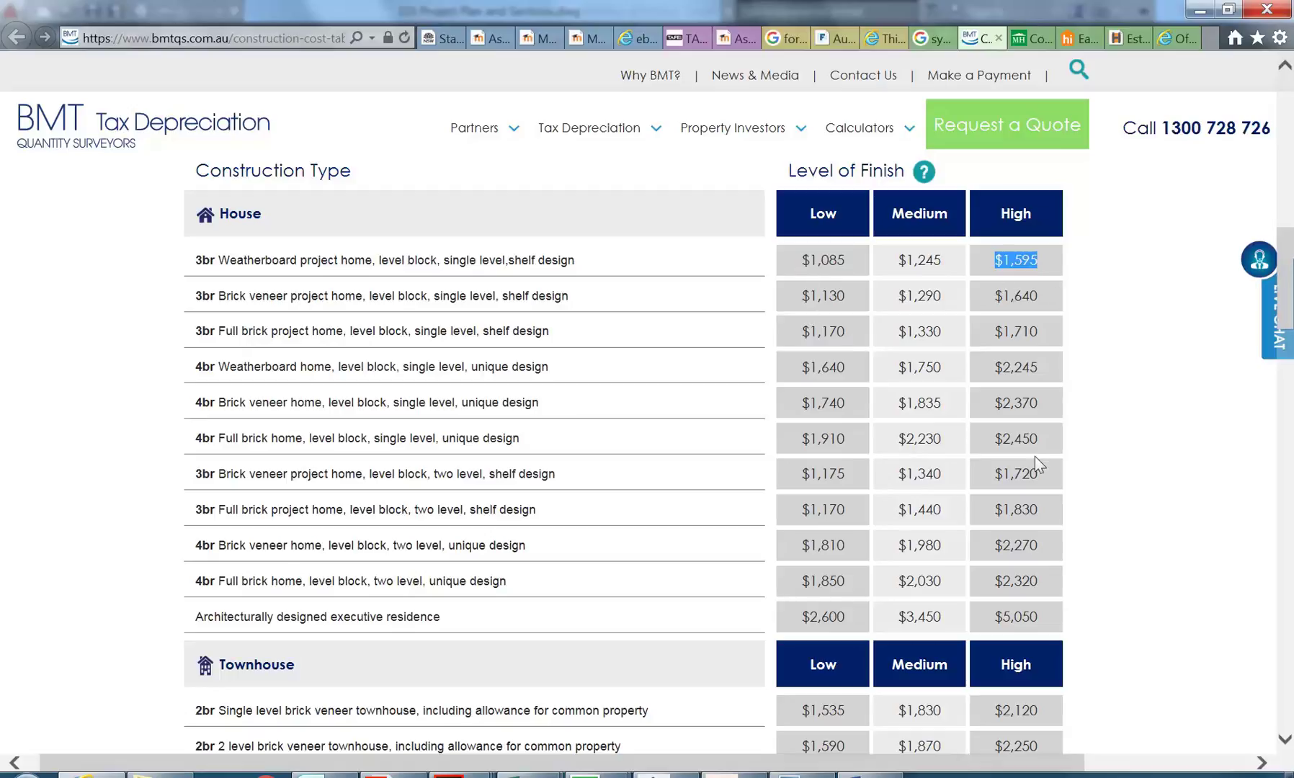
left_click(831, 304)
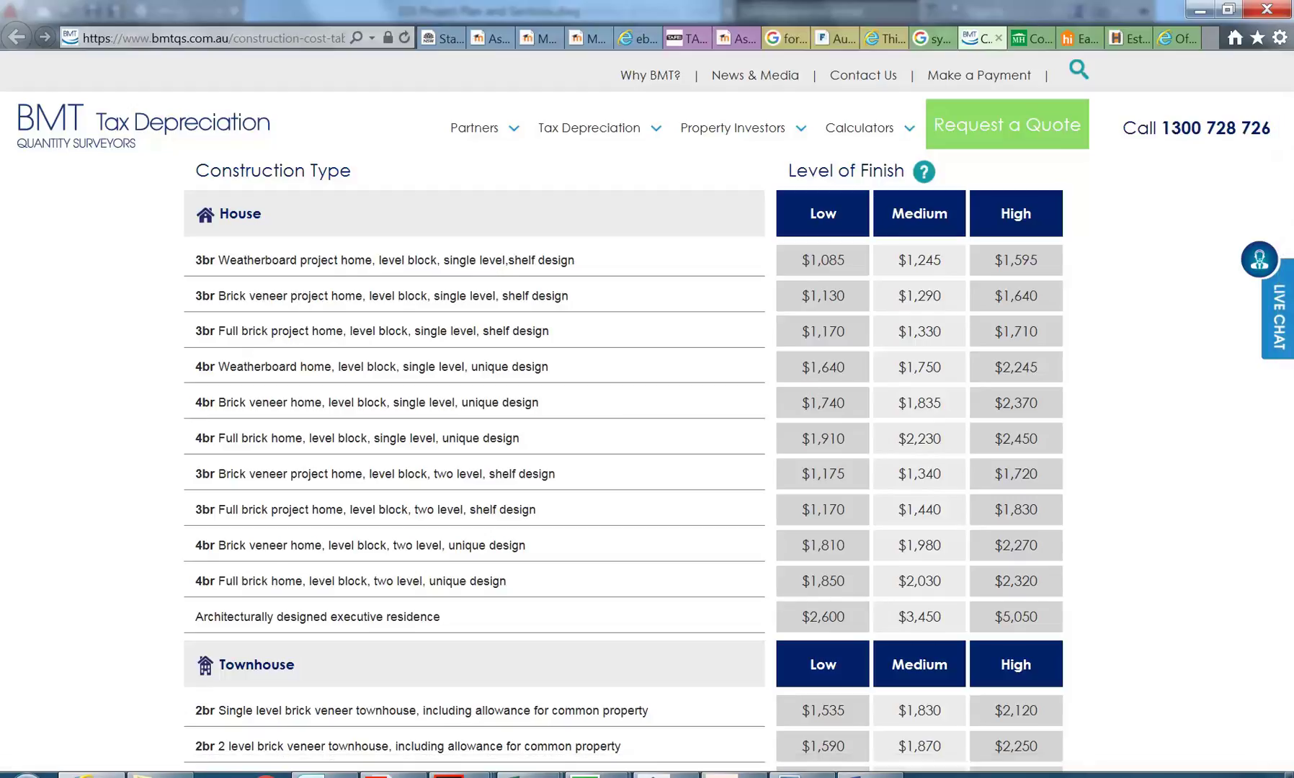
Step: Highlight the bedroom count and the words "project home" in the first House row of the cost table
scroll(529, 340, "up", 3)
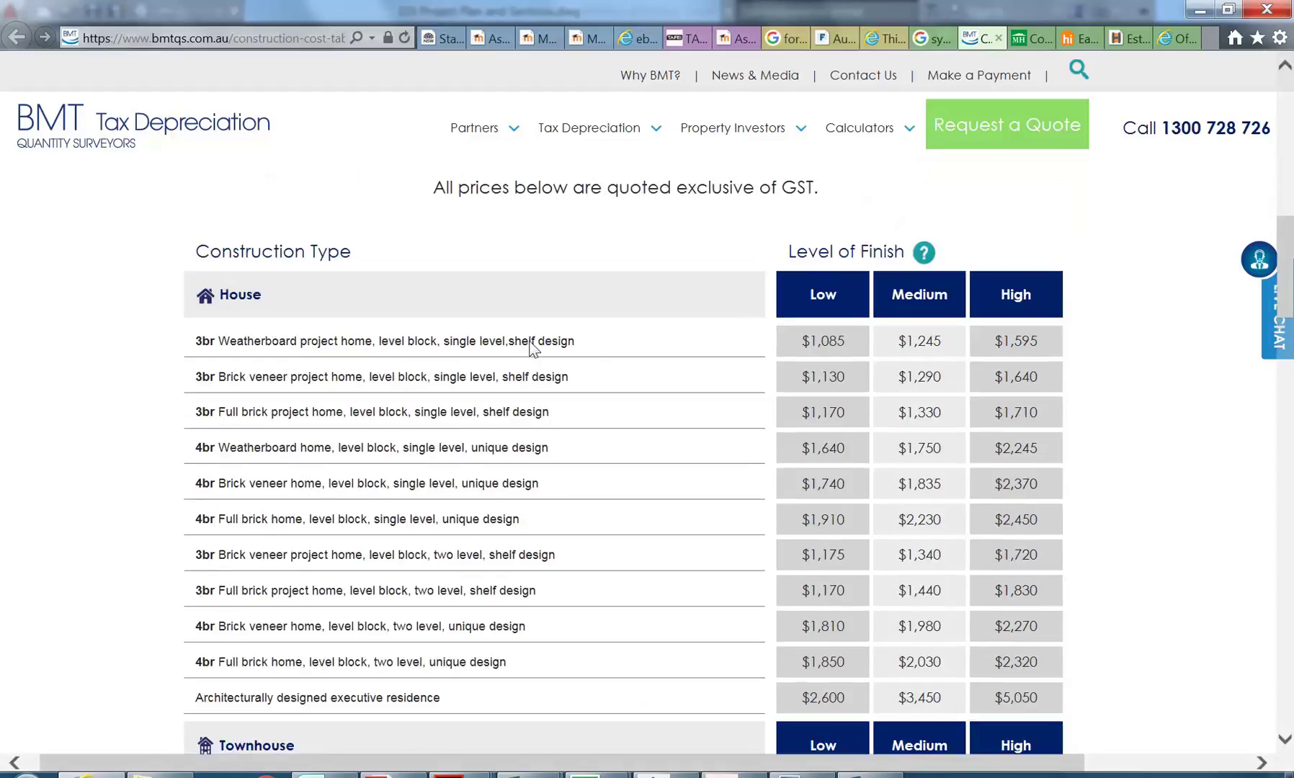
scroll(533, 349, "down", 2)
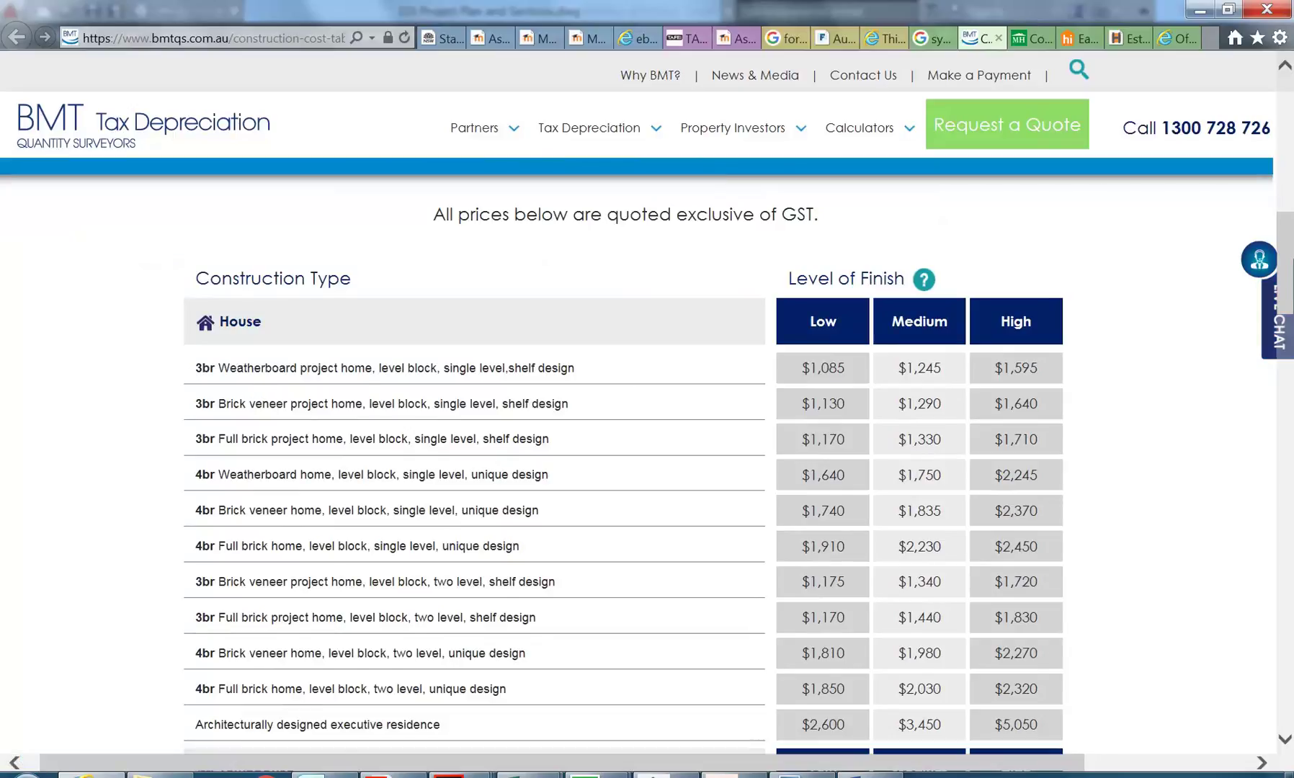
left_click_drag(195, 370, 211, 371)
left_click(349, 377)
left_click_drag(297, 369, 373, 371)
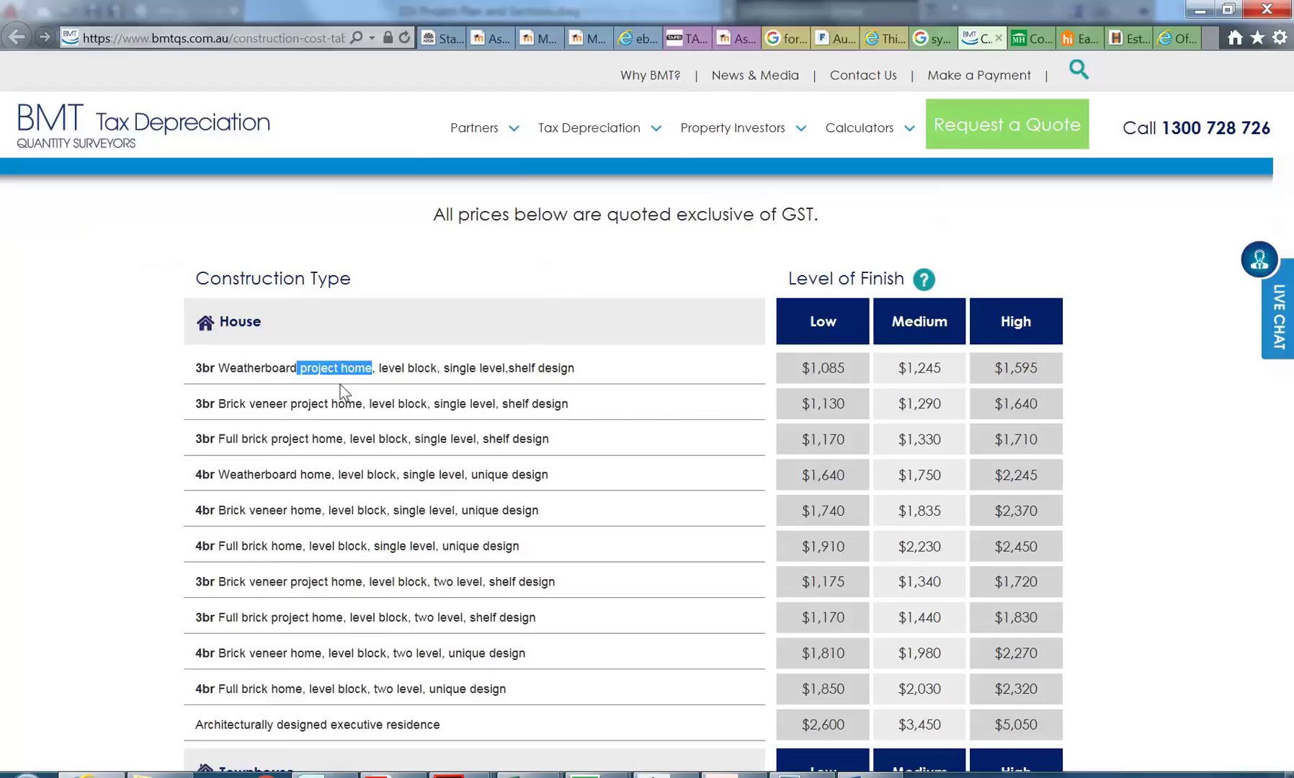
scroll(342, 393, "down", 3)
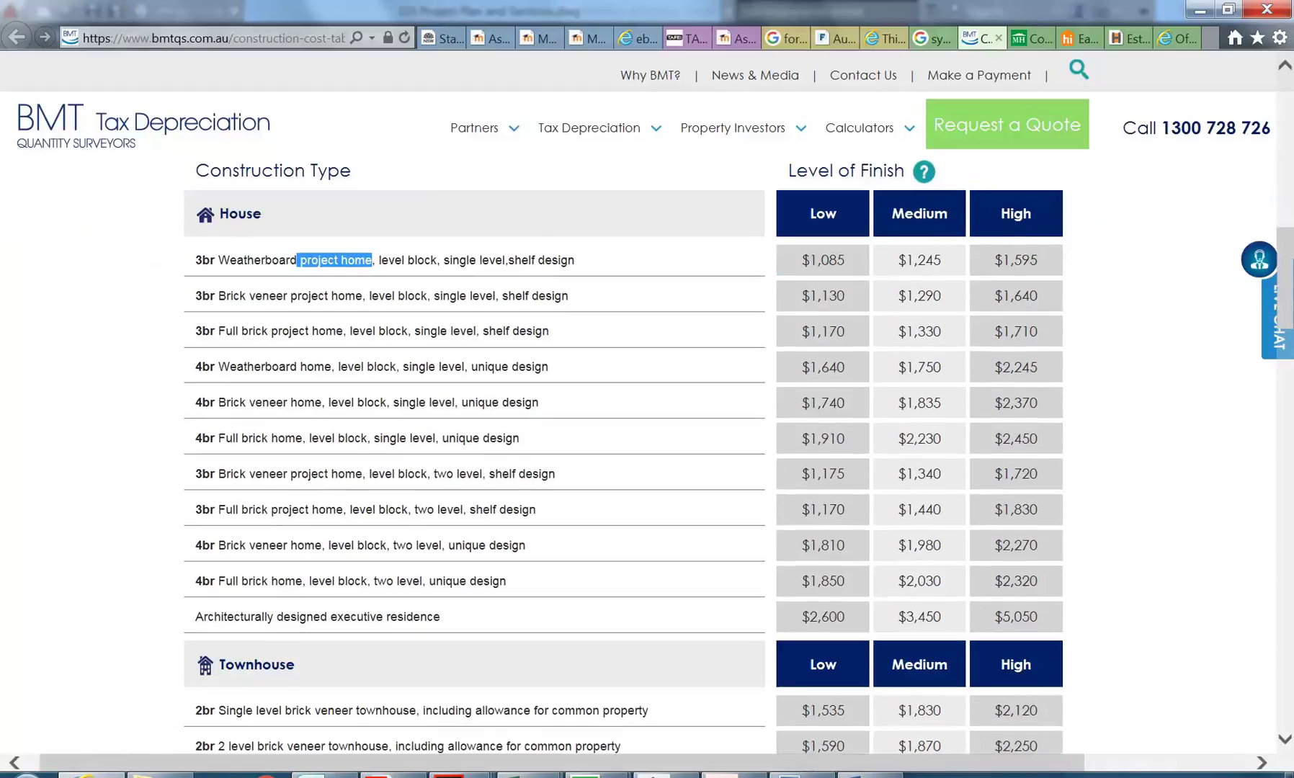
Step: Examine the low finish rate for the architecturally designed executive residence and review the Townhouse, Units and Commercial rates
scroll(475, 447, "down", 5)
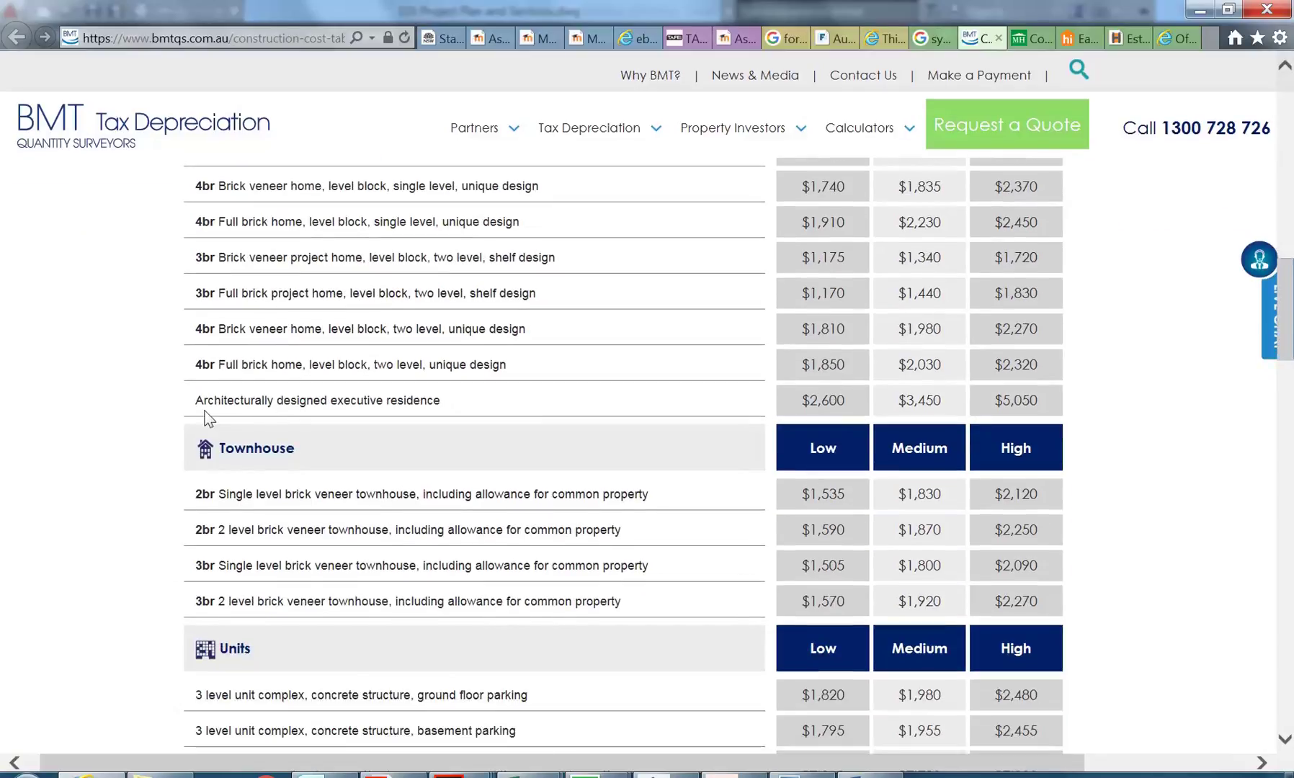
left_click_drag(822, 401, 845, 400)
left_click(537, 439)
scroll(536, 440, "up", 3)
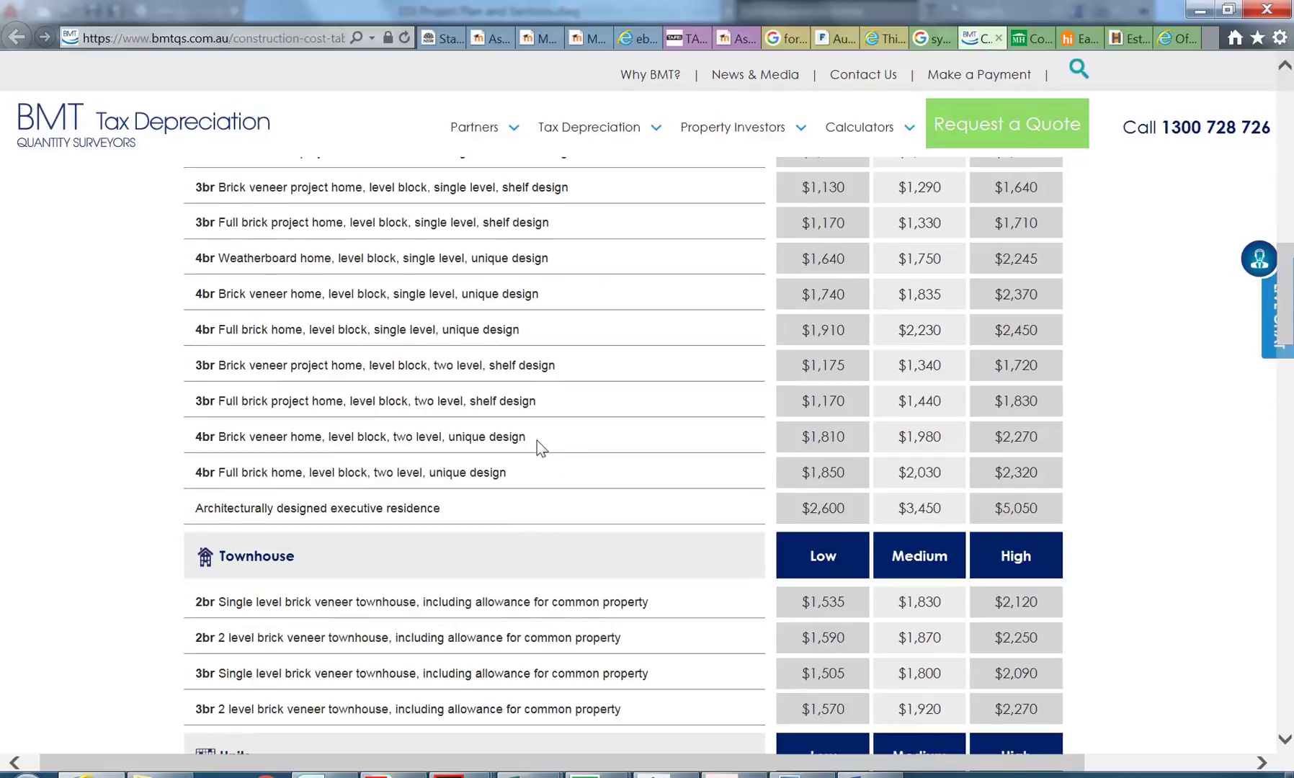
scroll(536, 440, "down", 8)
scroll(393, 452, "down", 3)
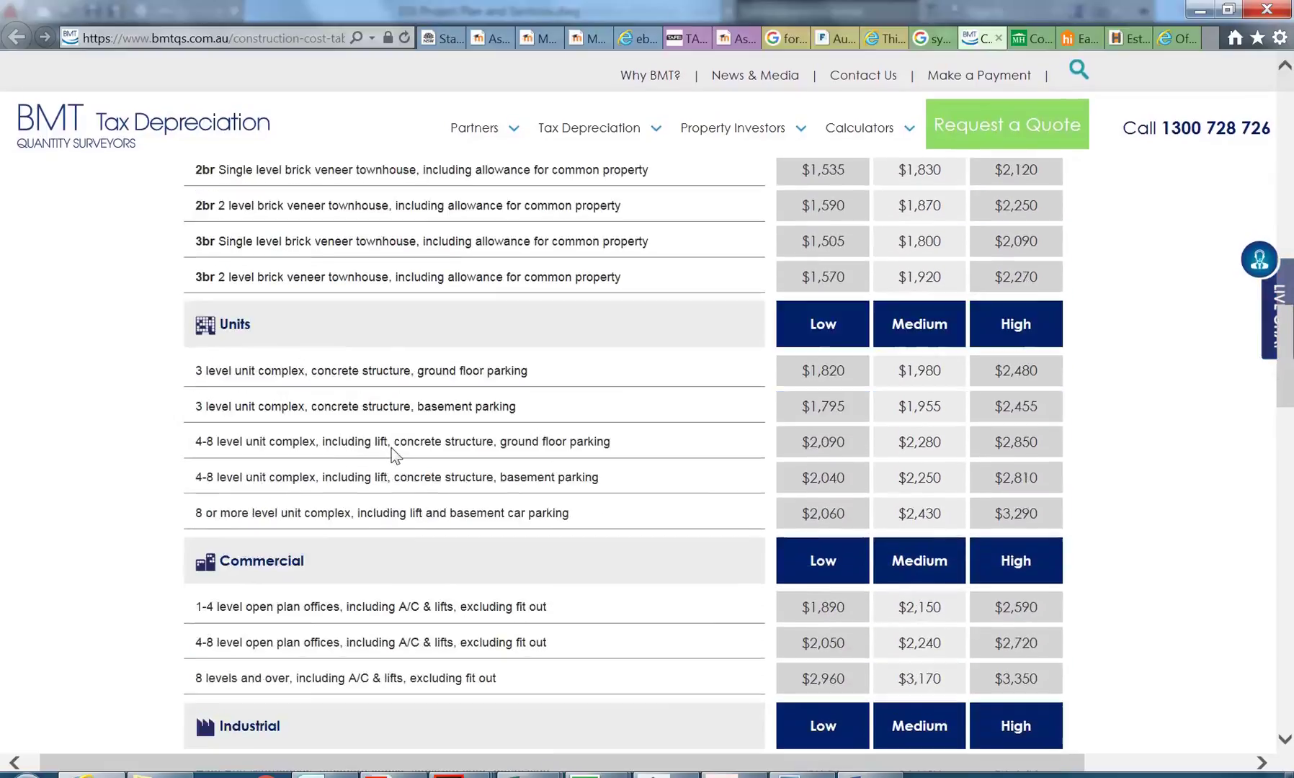
scroll(392, 452, "up", 2)
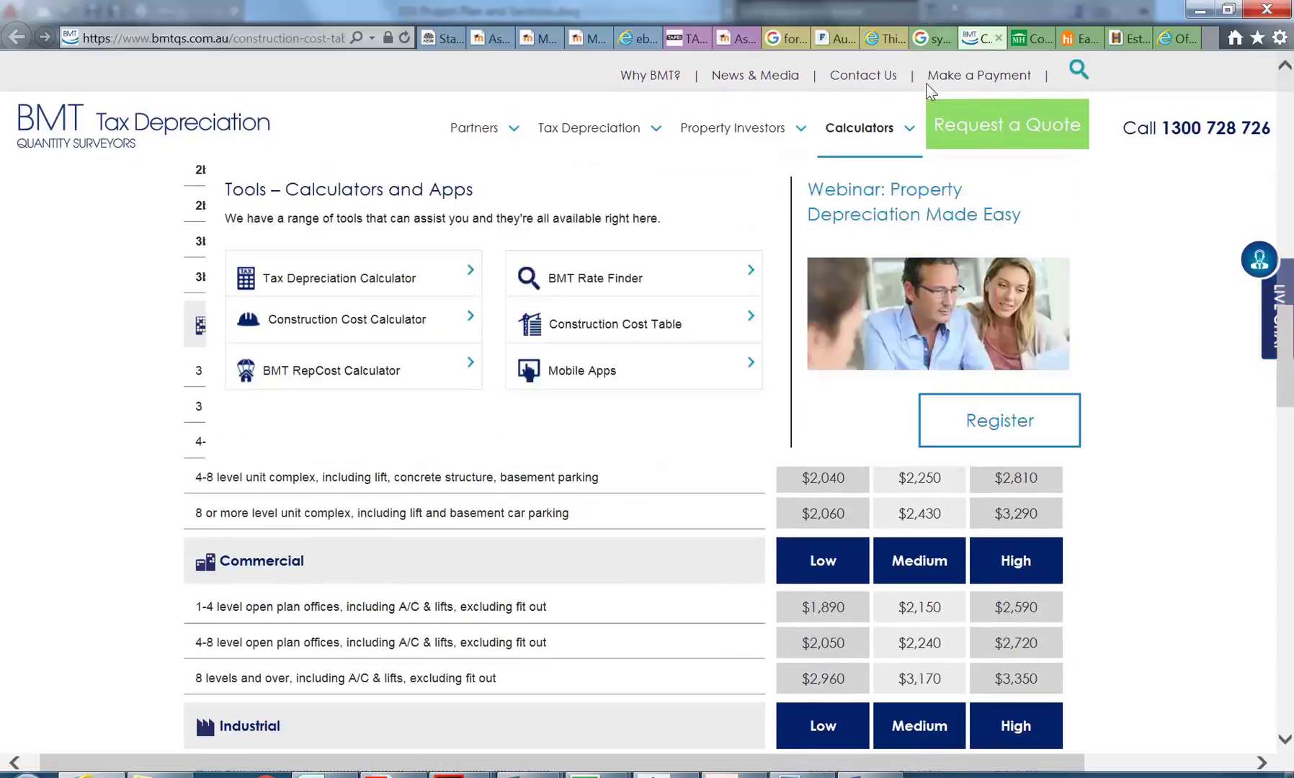
Step: Open the homeimprovementpages.com.au building costs article and highlight its timber frame and full brick rates per square metre
left_click(1078, 38)
scroll(314, 564, "down", 3)
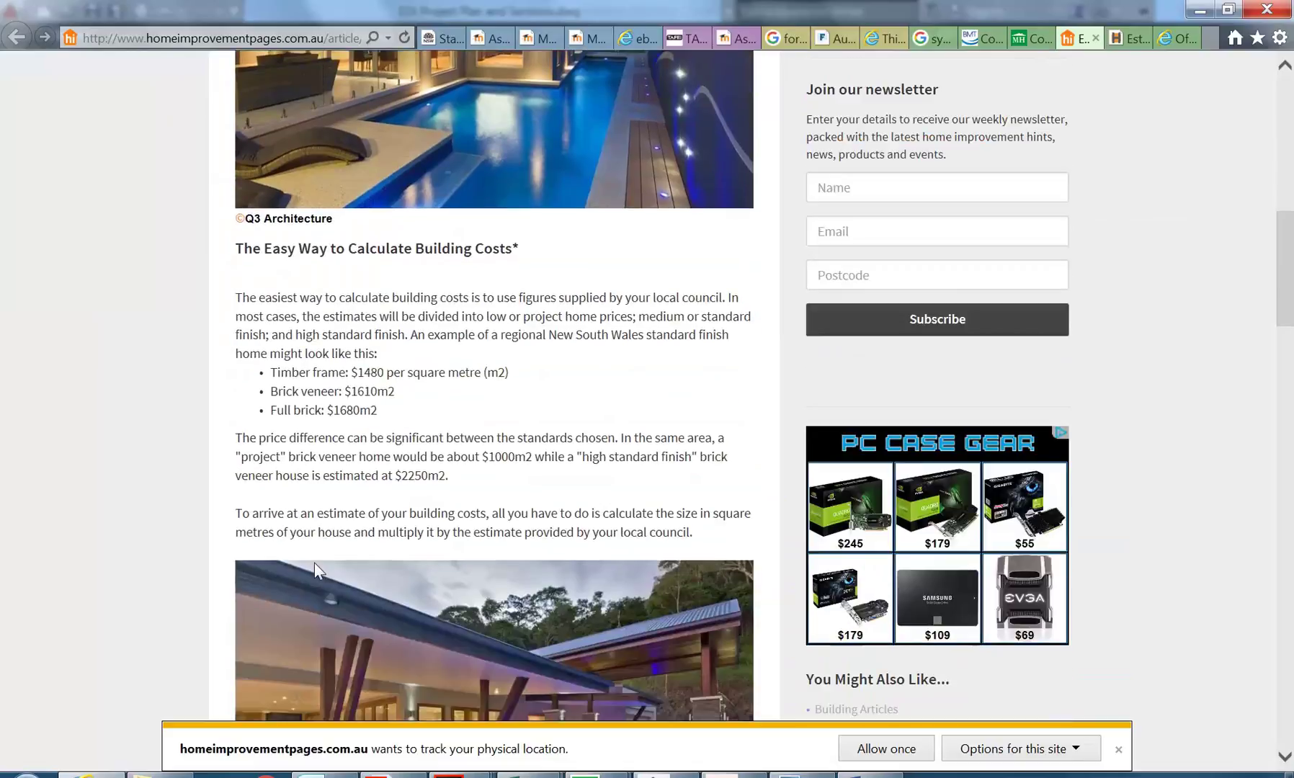
scroll(314, 564, "up", 2)
double_click(371, 481)
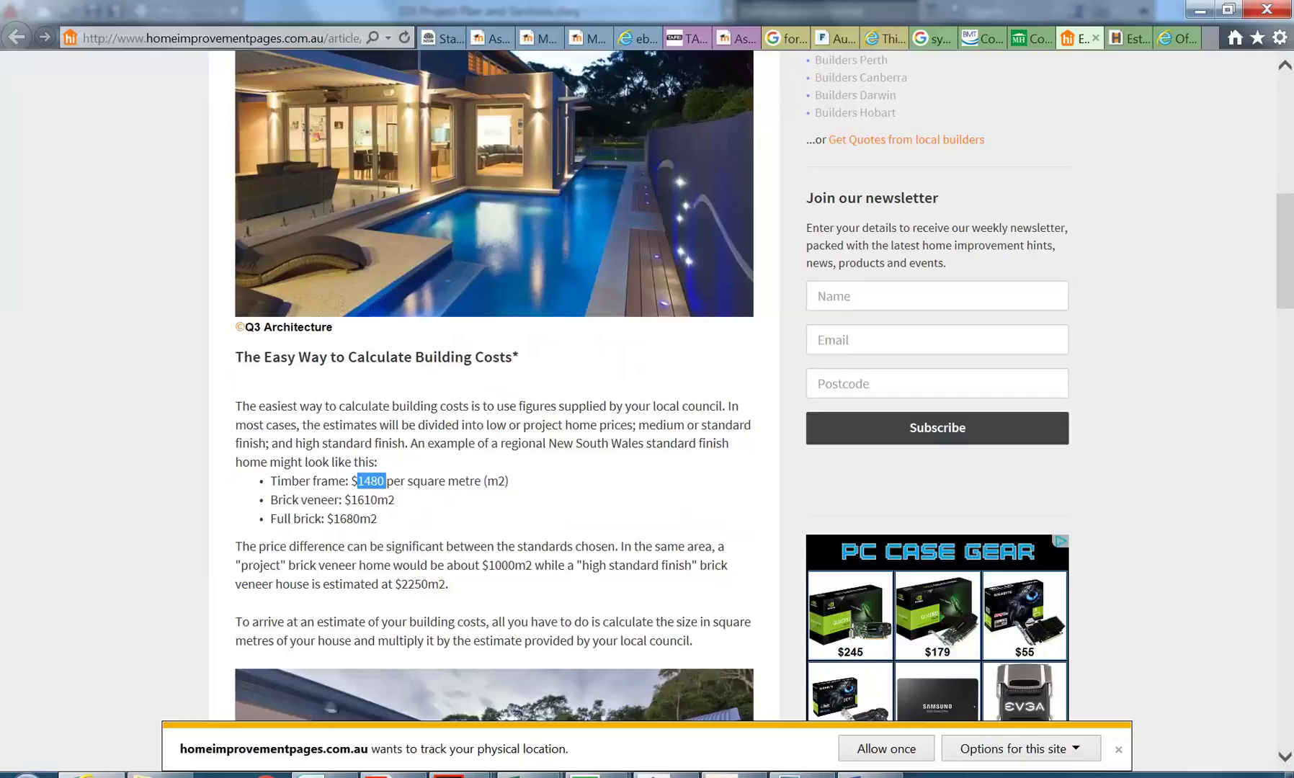
double_click(354, 519)
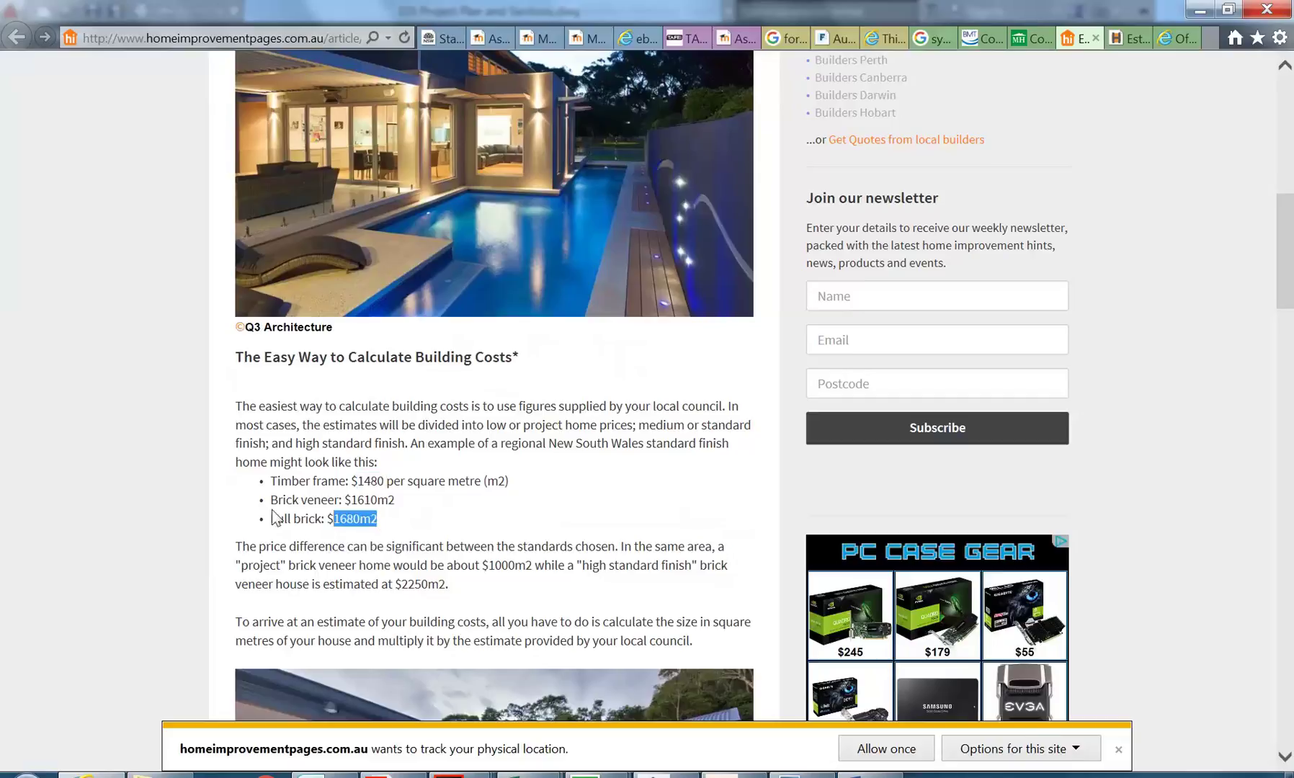
left_click(425, 585)
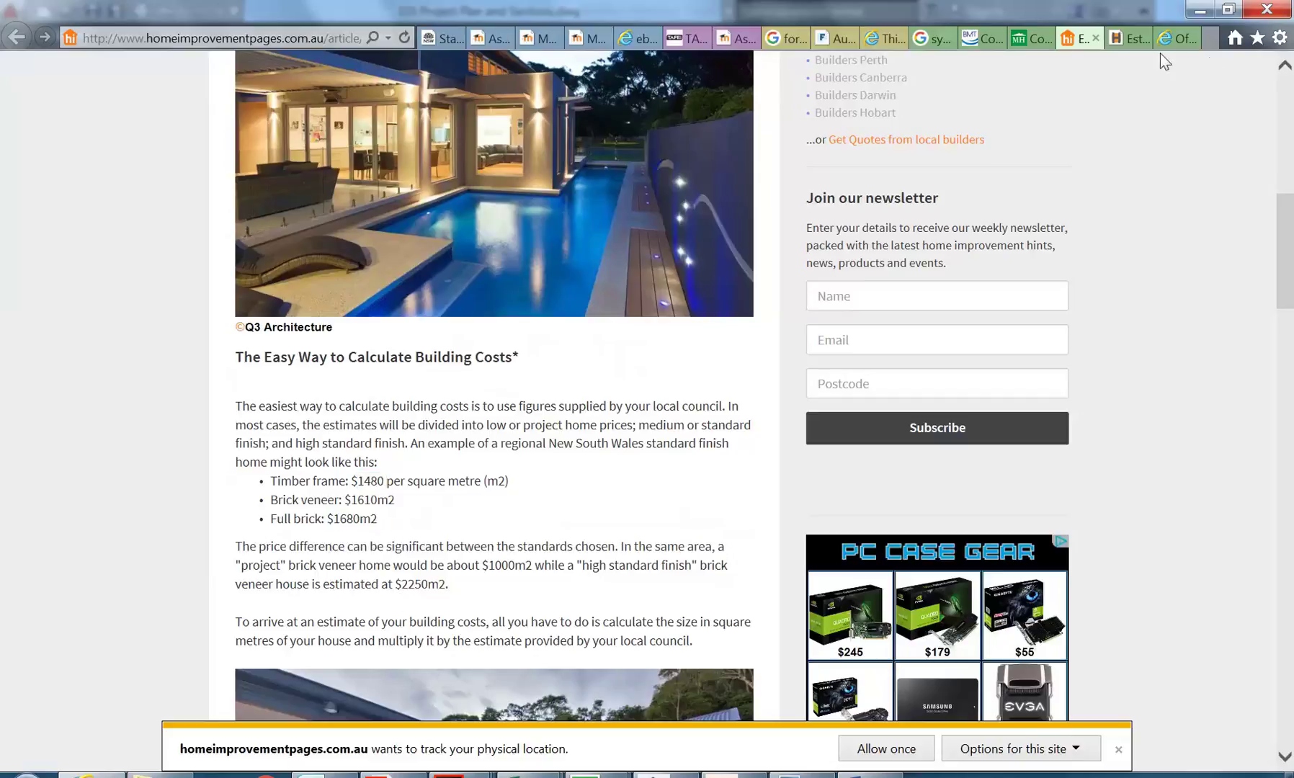
Step: Read the homedesigndirectory.com.au page on estimating building costs, examining its basic, standard and luxury rate assumptions
left_click(1121, 42)
scroll(422, 343, "up", 10)
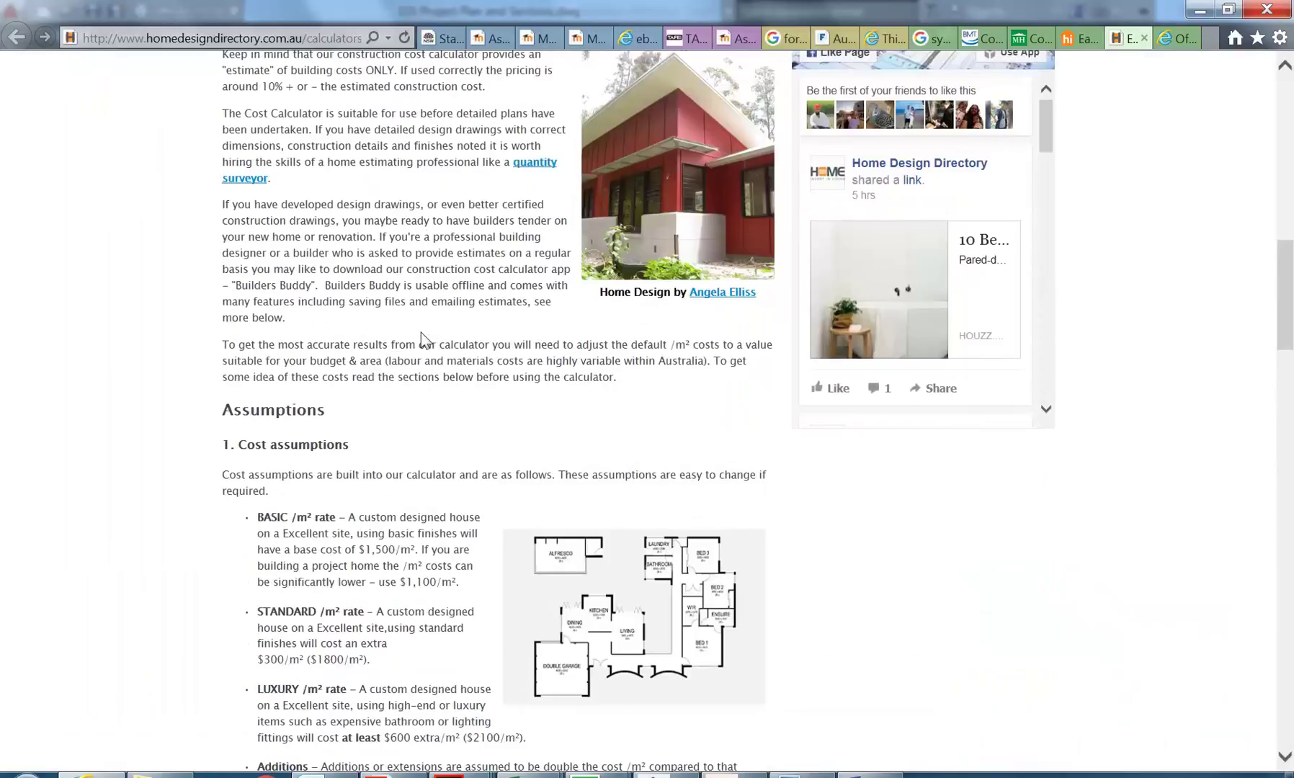
scroll(385, 165, "up", 1)
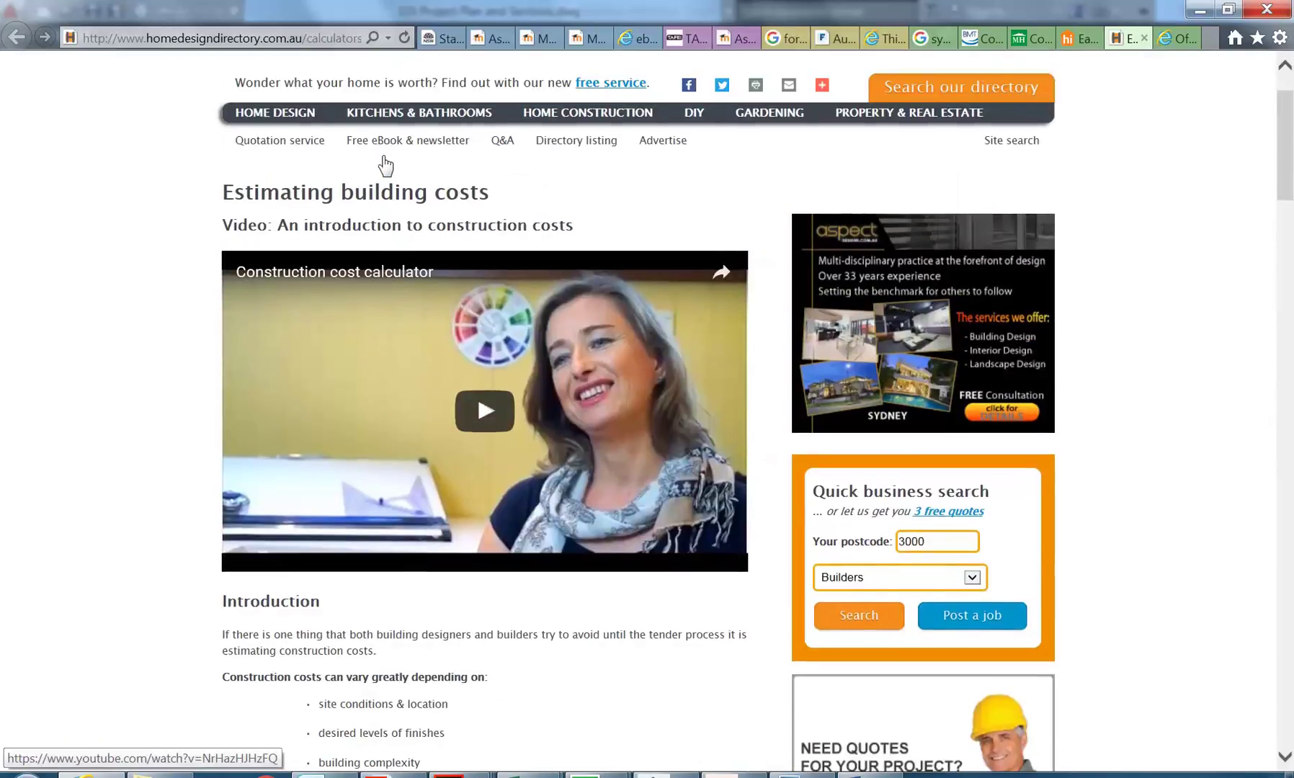
scroll(386, 164, "down", 4)
scroll(385, 165, "down", 15)
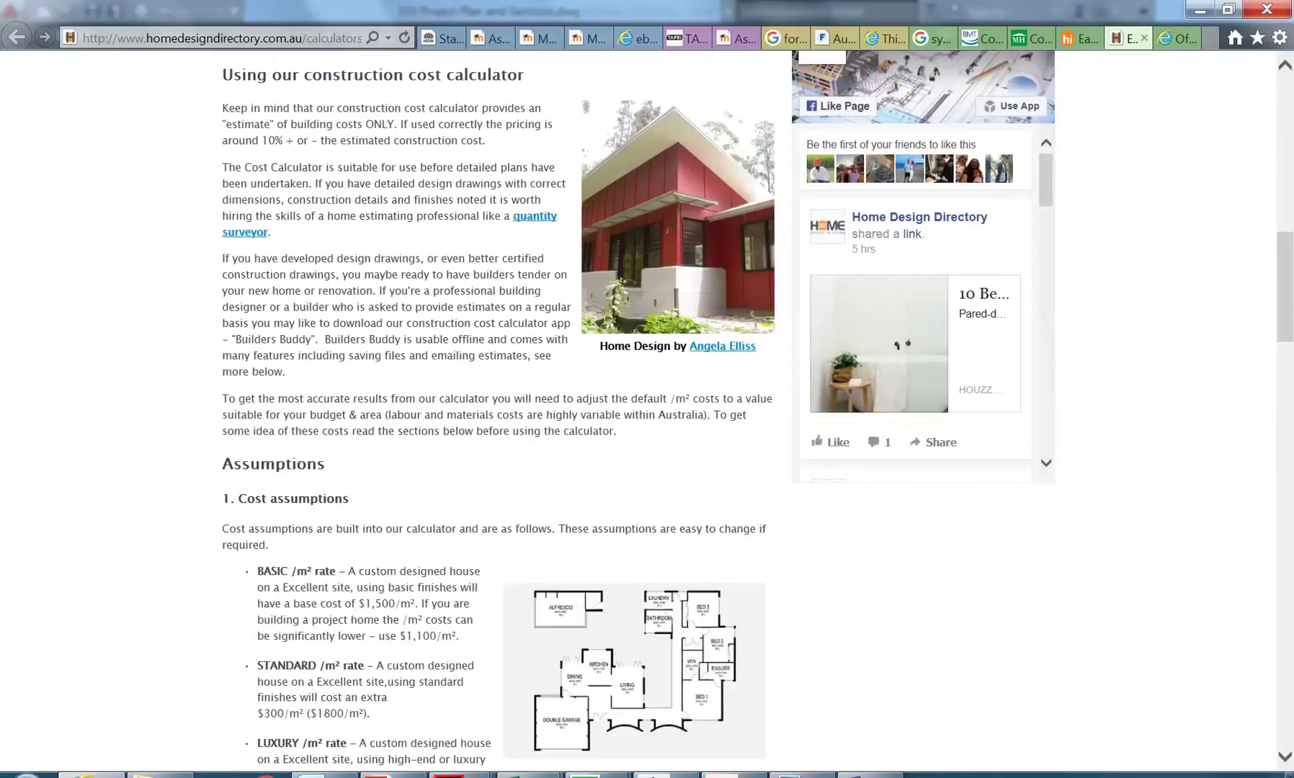
scroll(498, 404, "up", 3)
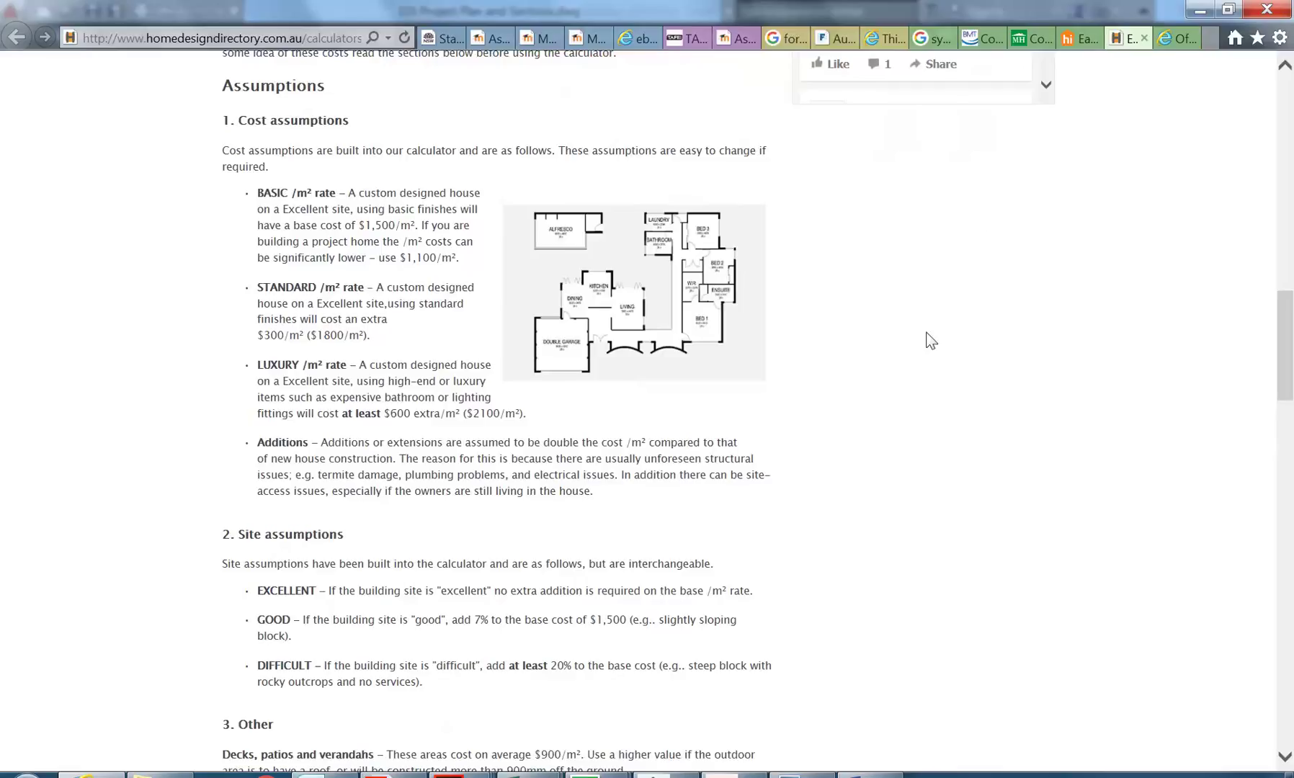
Step: Compare IDPM's office fitout costs per square metre with BMT's Units and Commercial rates, ending on the IDPM budget table
left_click(1168, 41)
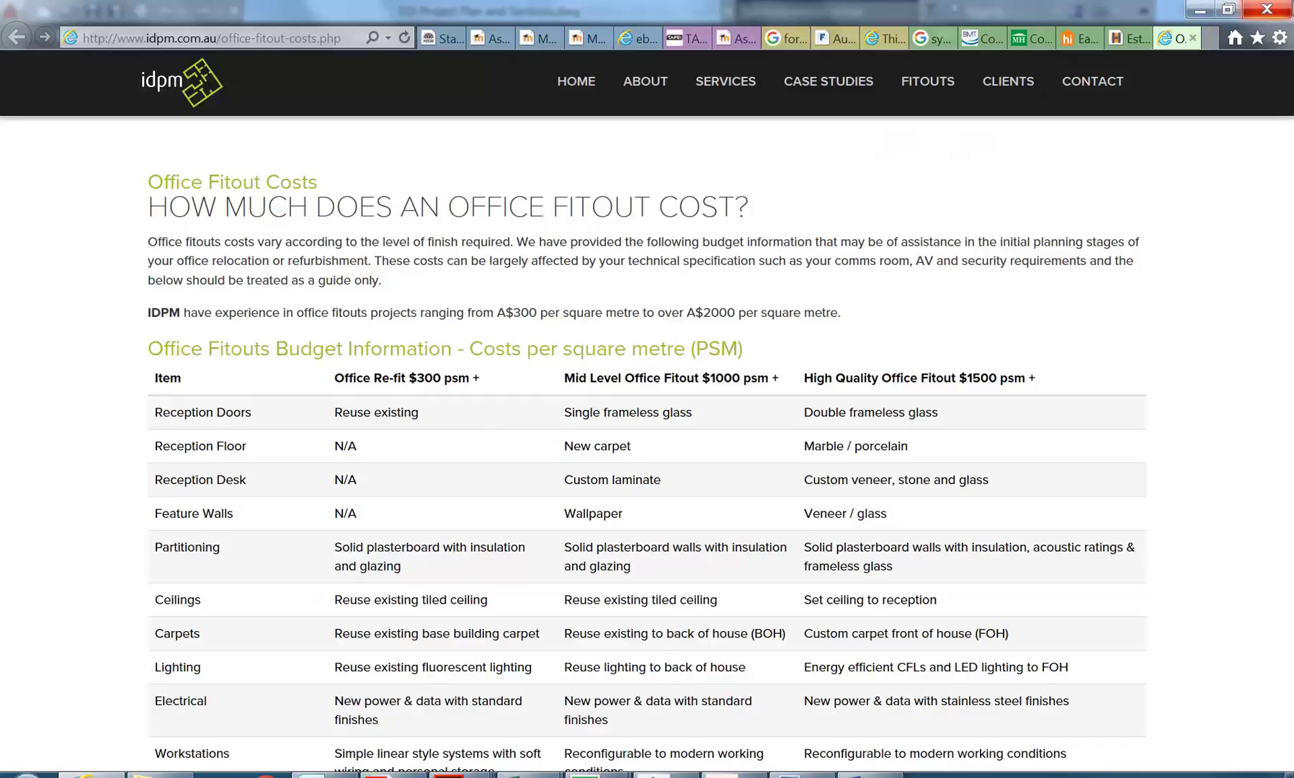
left_click(980, 38)
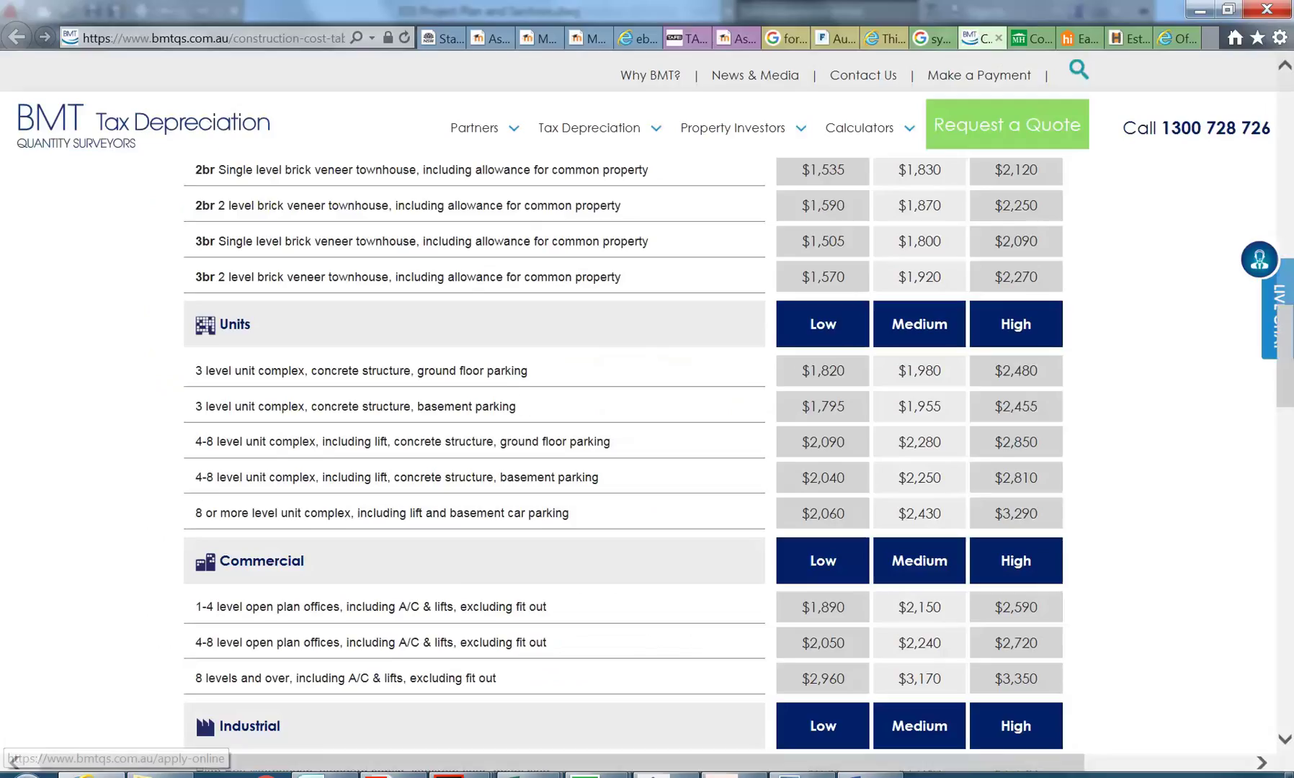
scroll(428, 564, "down", 2)
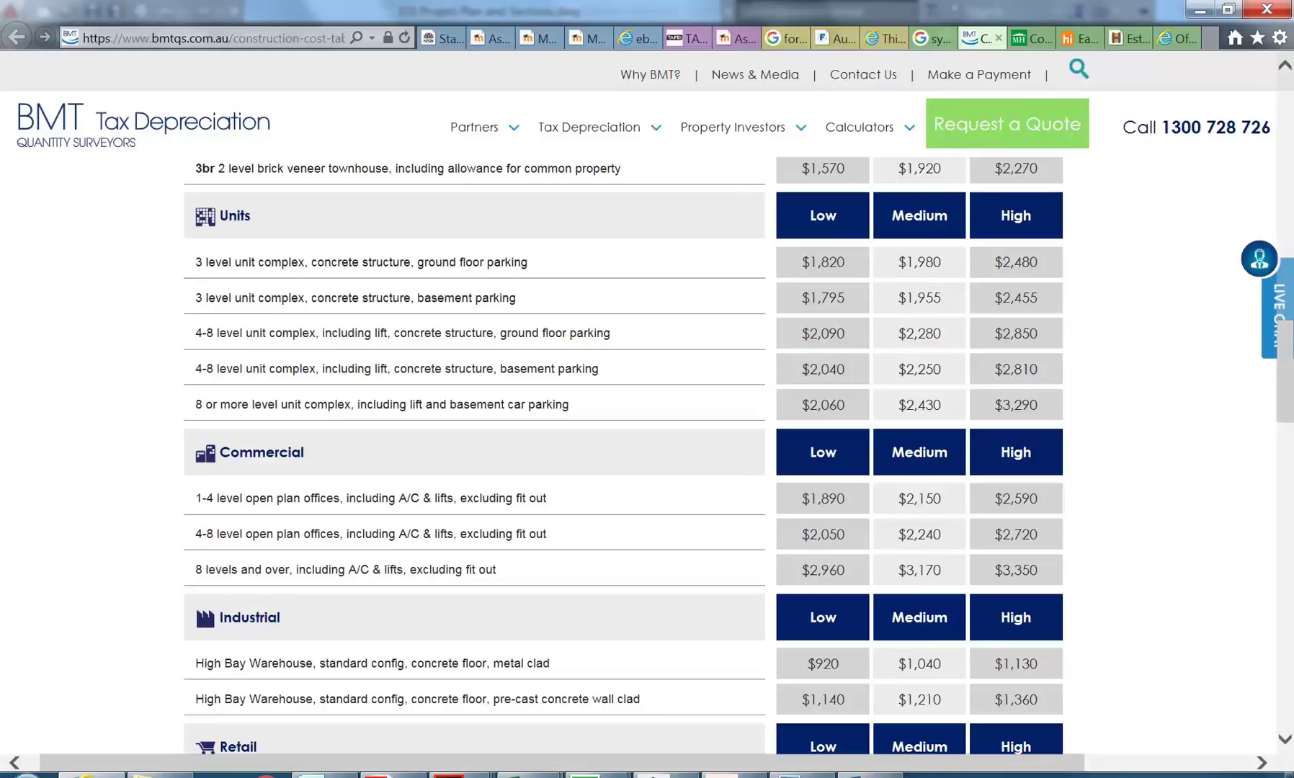
left_click(1161, 39)
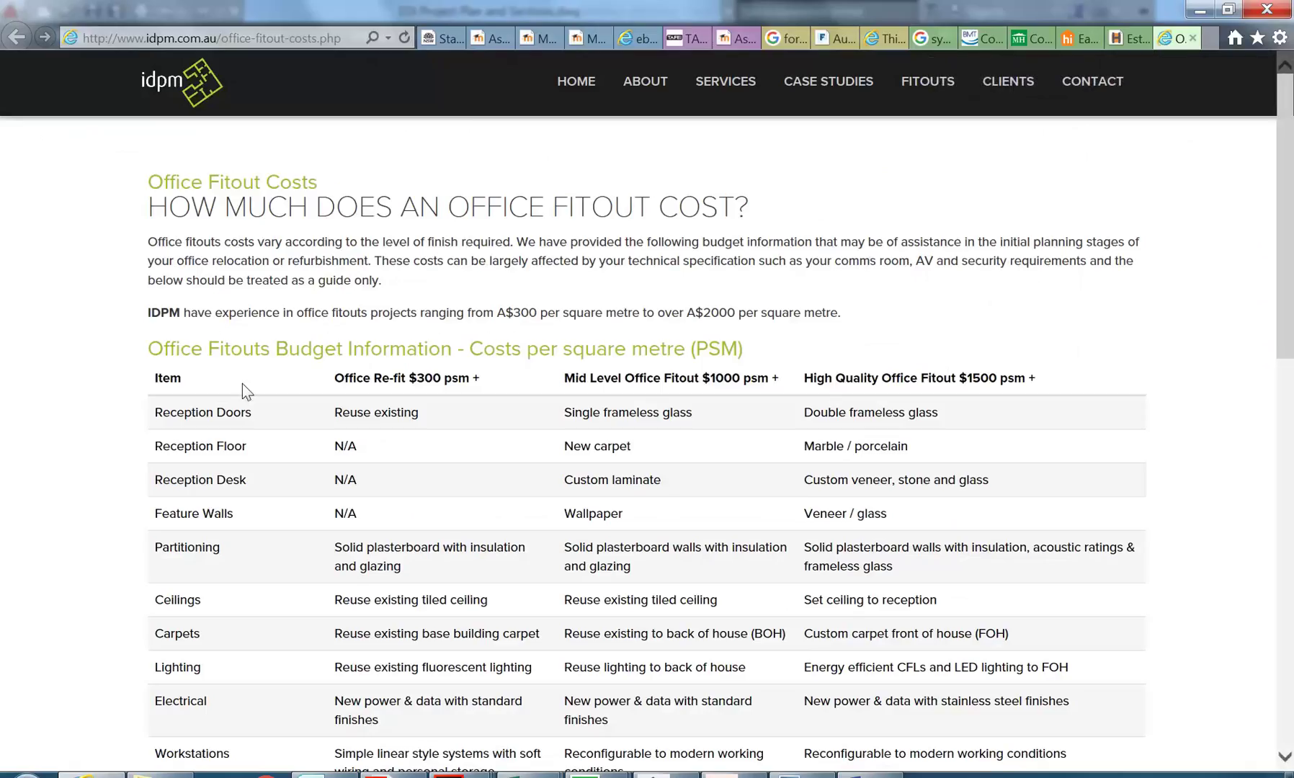
scroll(396, 362, "down", 2)
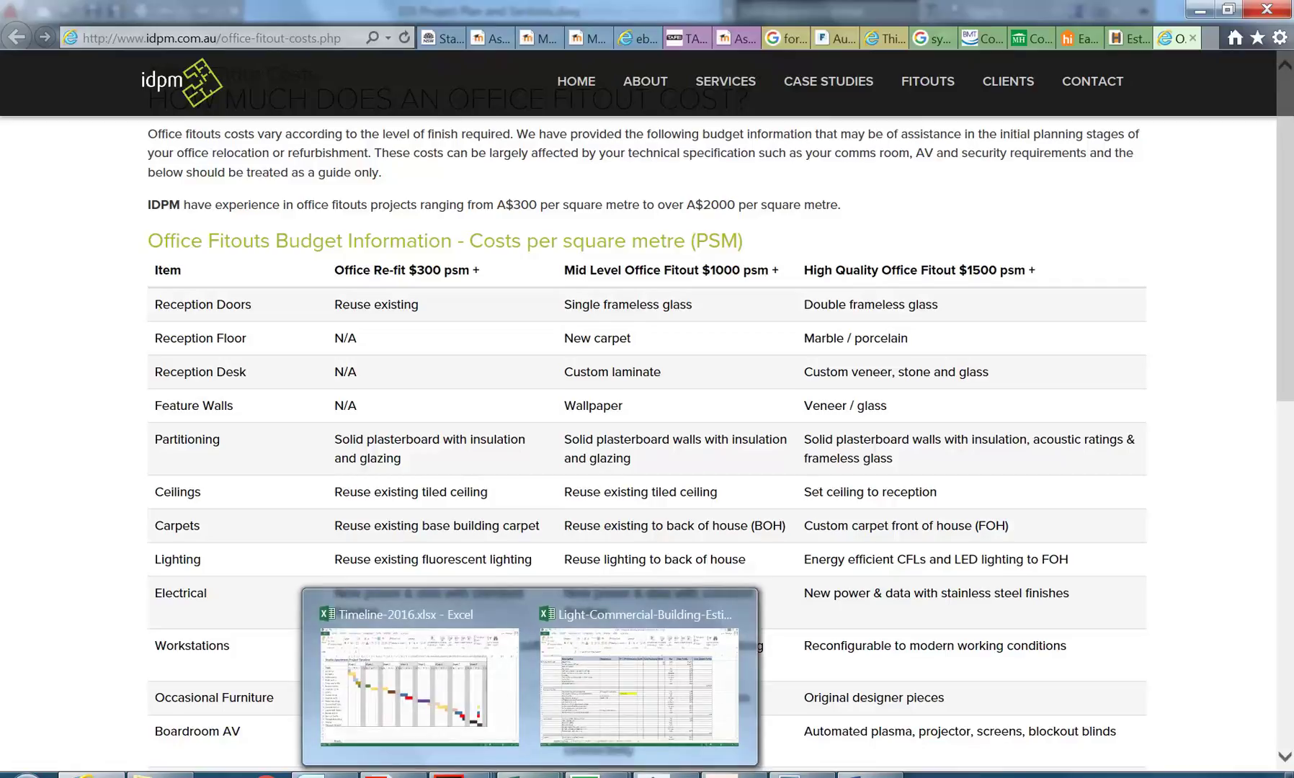
Step: Check the total area in Calculator, minimize it, and highlight the Mid Level Office Fitout rate in IDPM's budget table
left_click(826, 775)
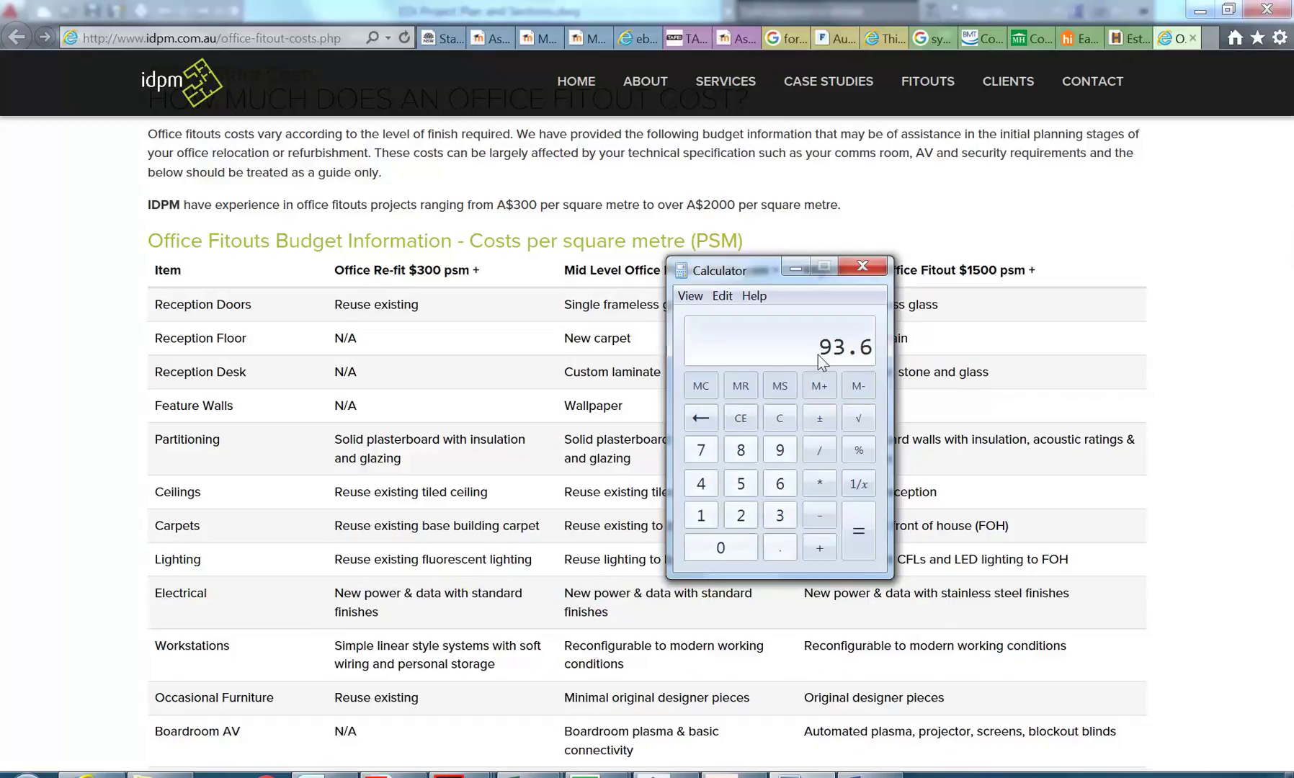
left_click(794, 264)
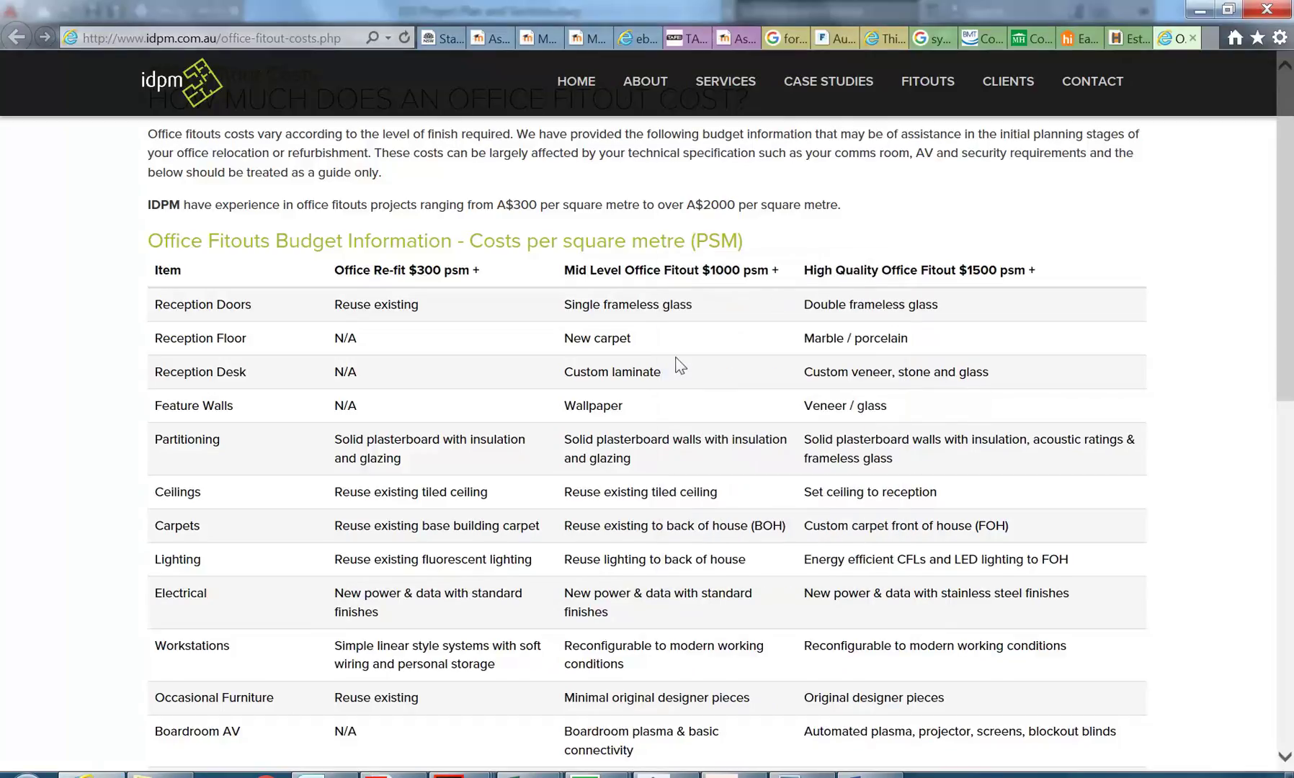
left_click_drag(703, 270, 772, 271)
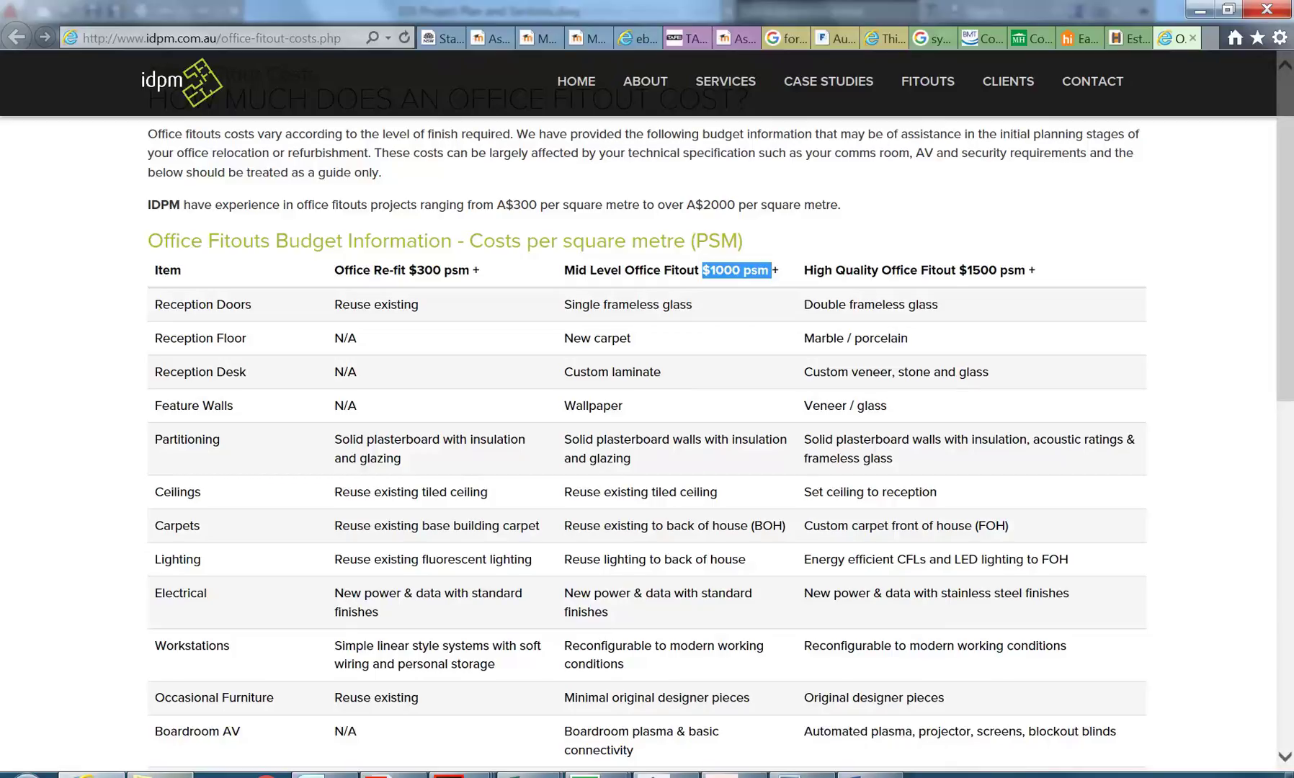
Step: Open the Construction 2 course folder in EDU_DC_InteriorDesign and browse to Resources > Design Project Resources
left_click(160, 775)
left_click(389, 616)
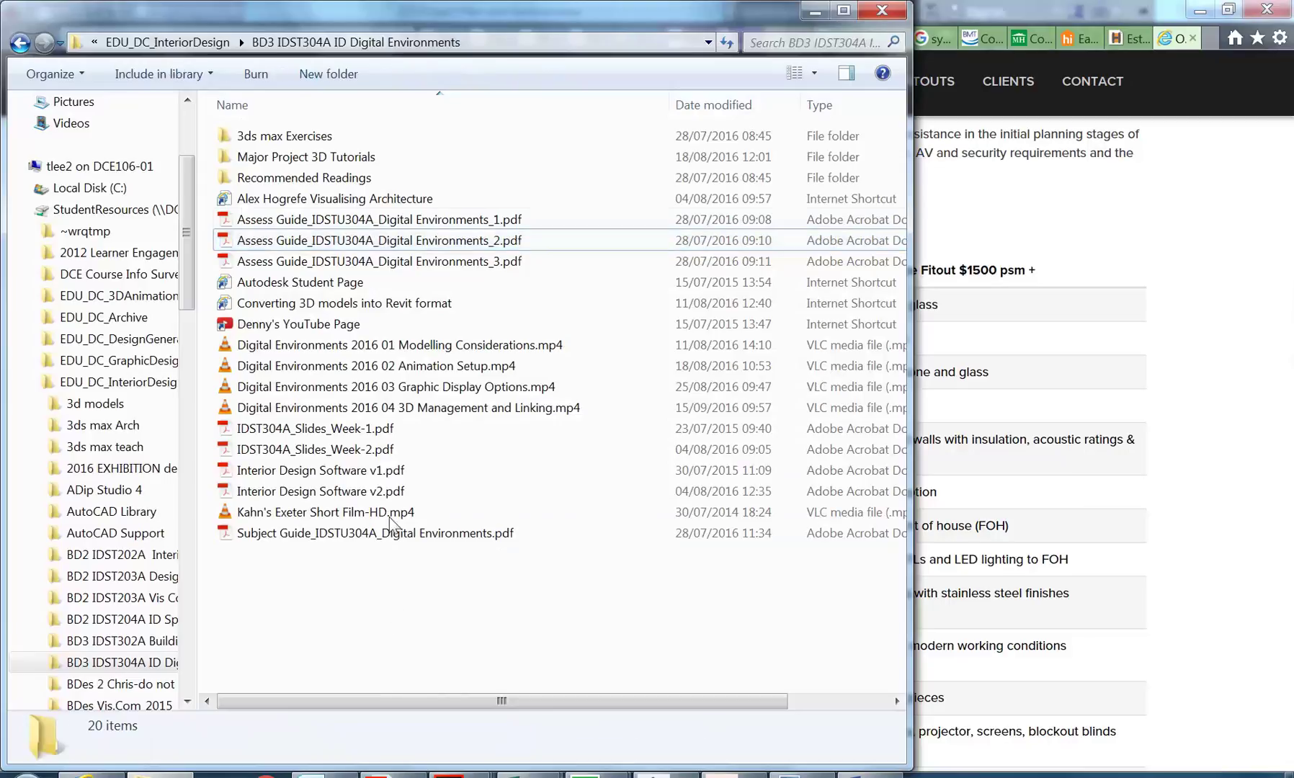
left_click(192, 43)
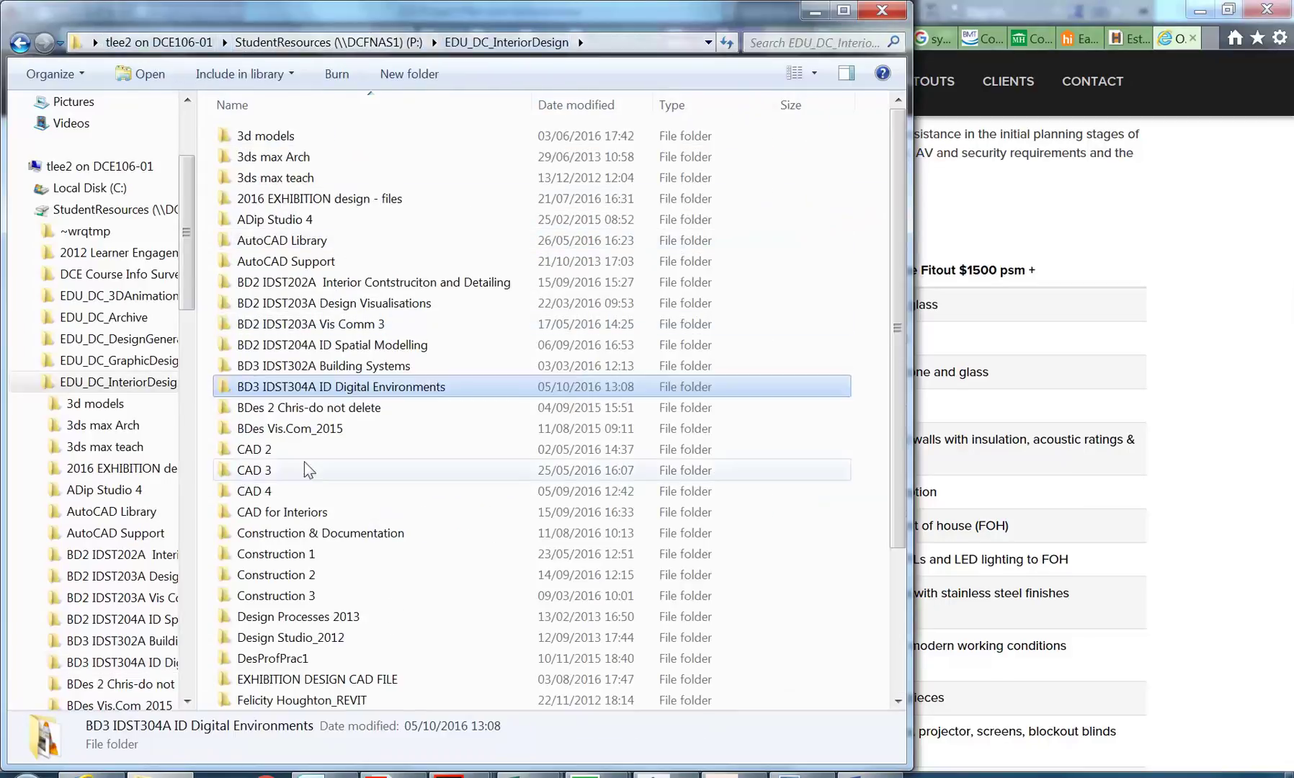
left_click(285, 549)
scroll(285, 549, "down", 3)
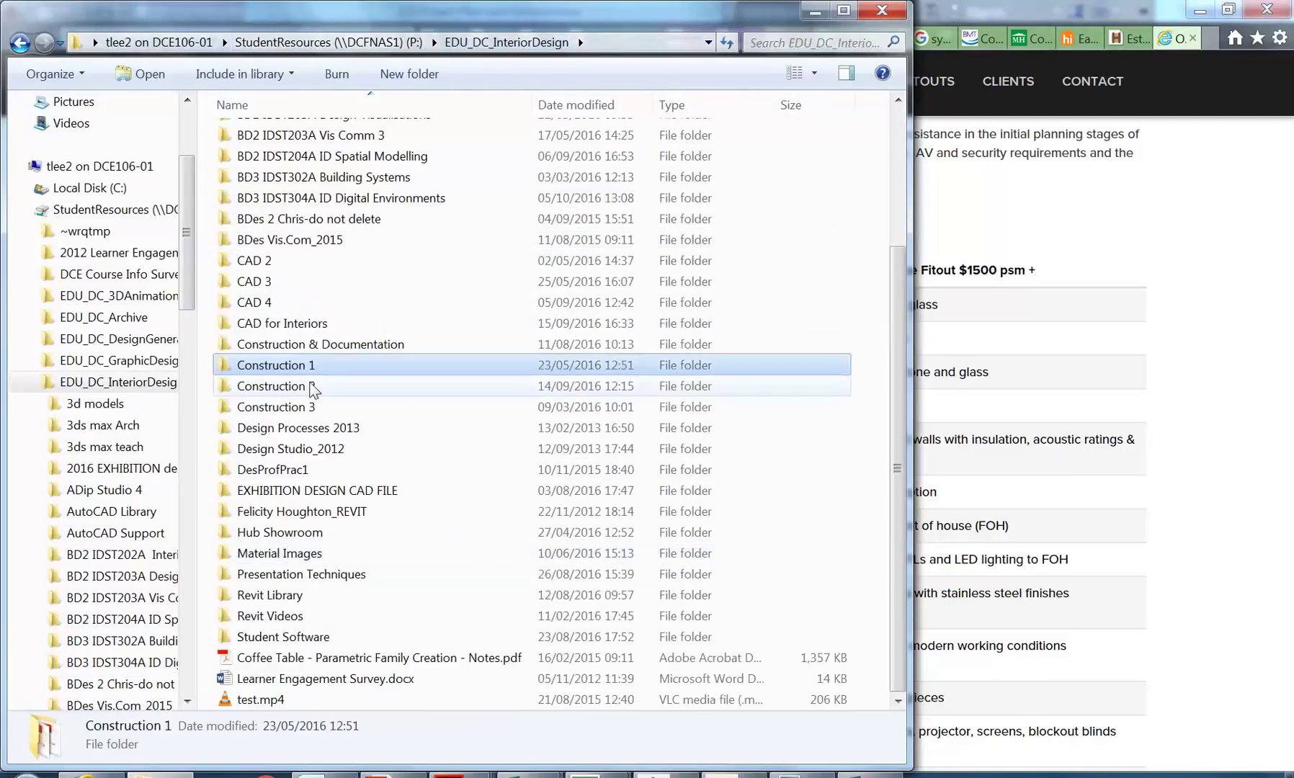
double_click(266, 387)
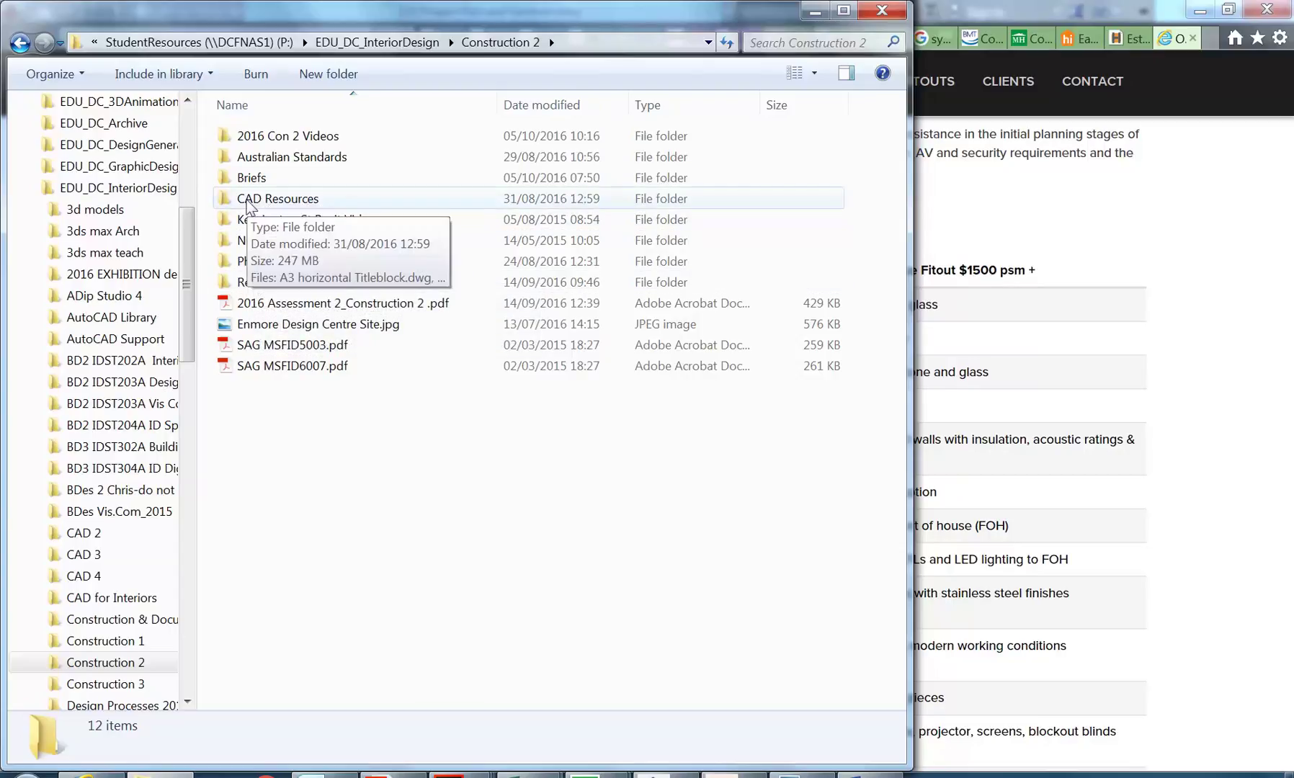
double_click(245, 283)
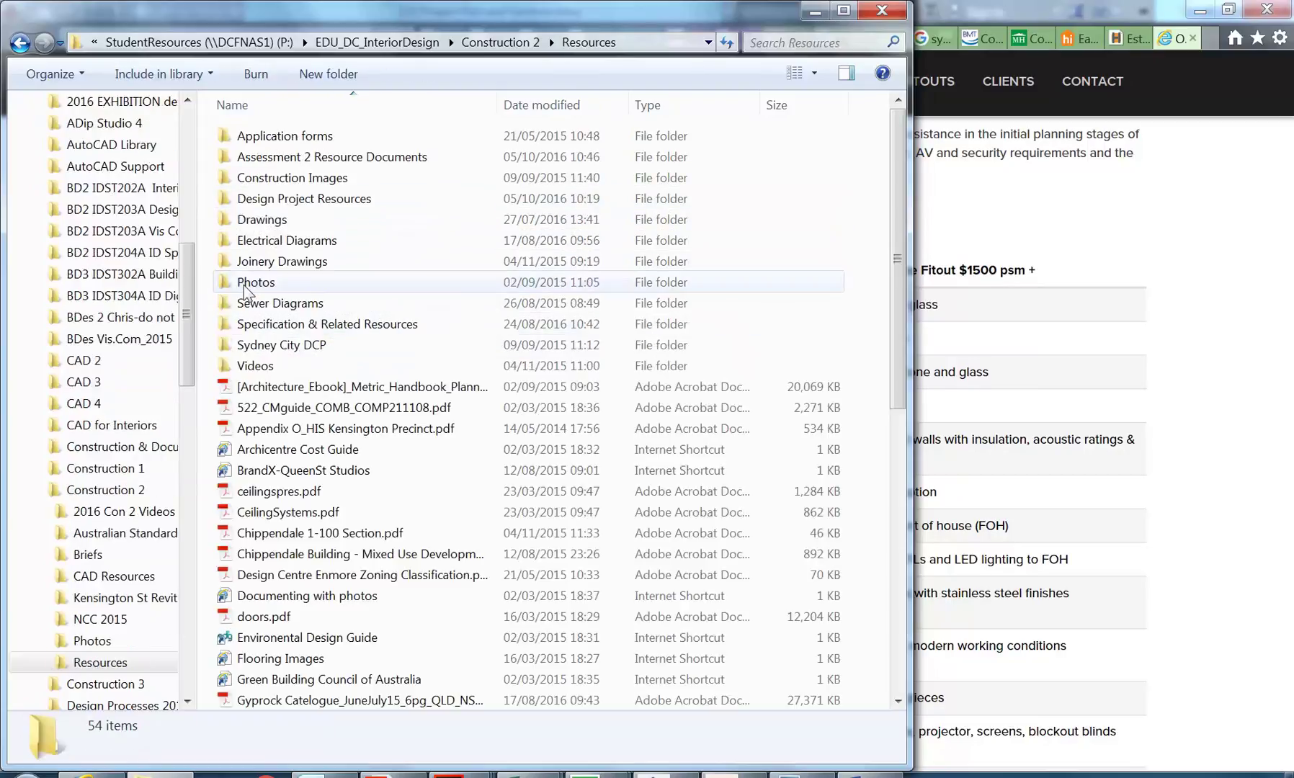
double_click(258, 200)
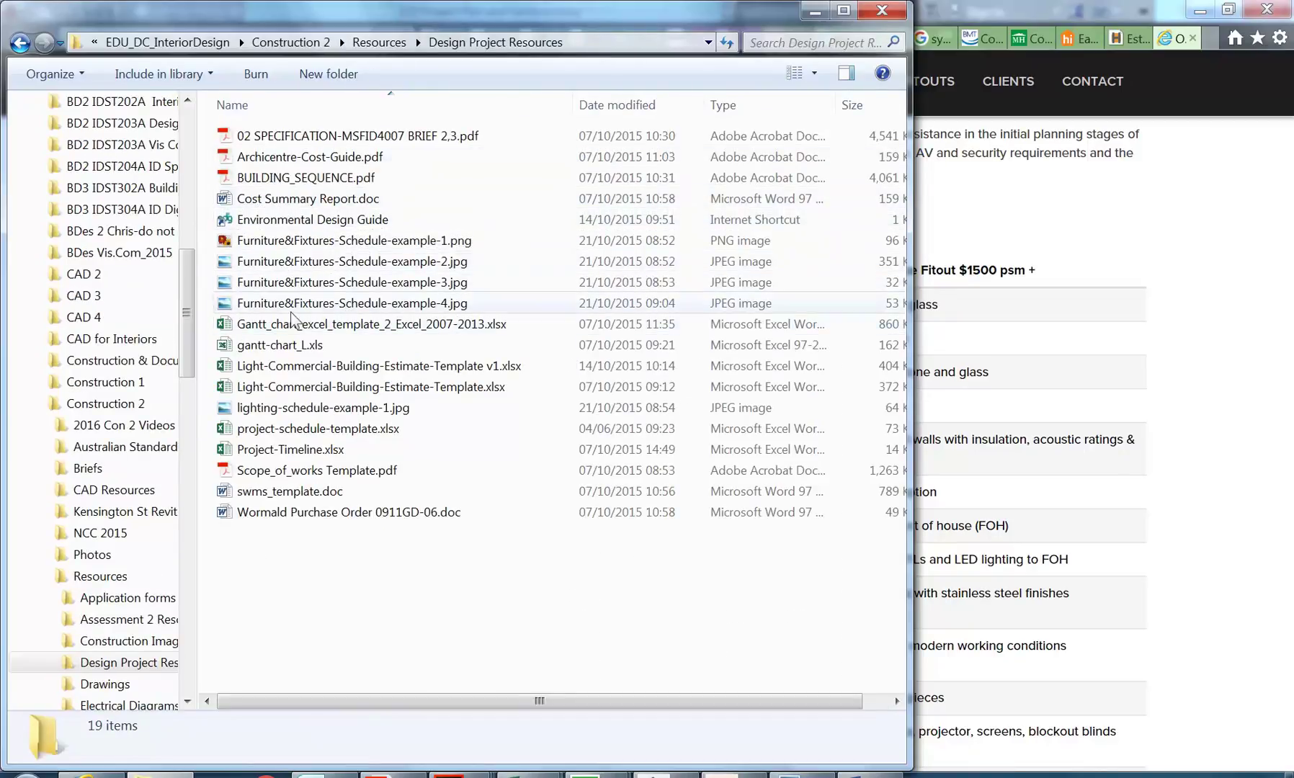
Step: Open Light-Commercial-Building-Estimate-Template v1.xlsx, keeping the copy already open in Excel instead of reopening it
left_click(273, 386)
left_click(286, 367)
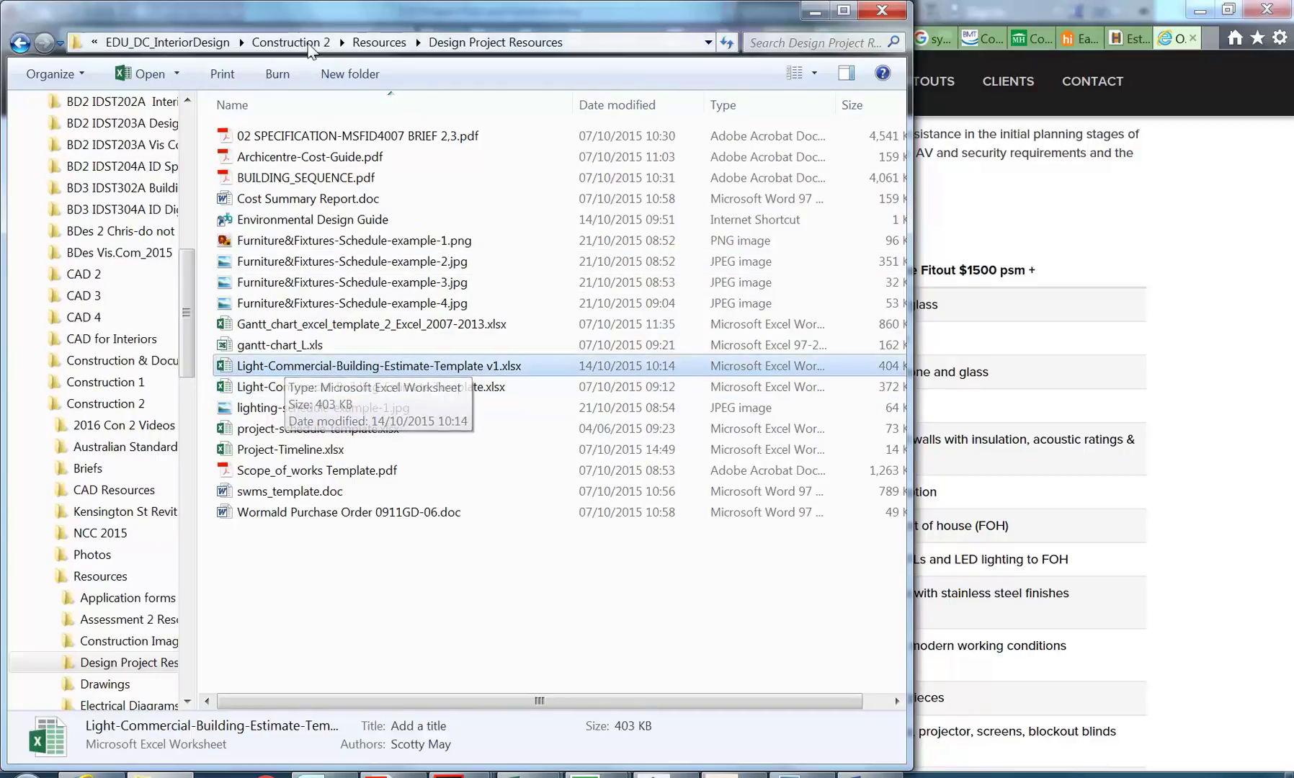
left_click(299, 105)
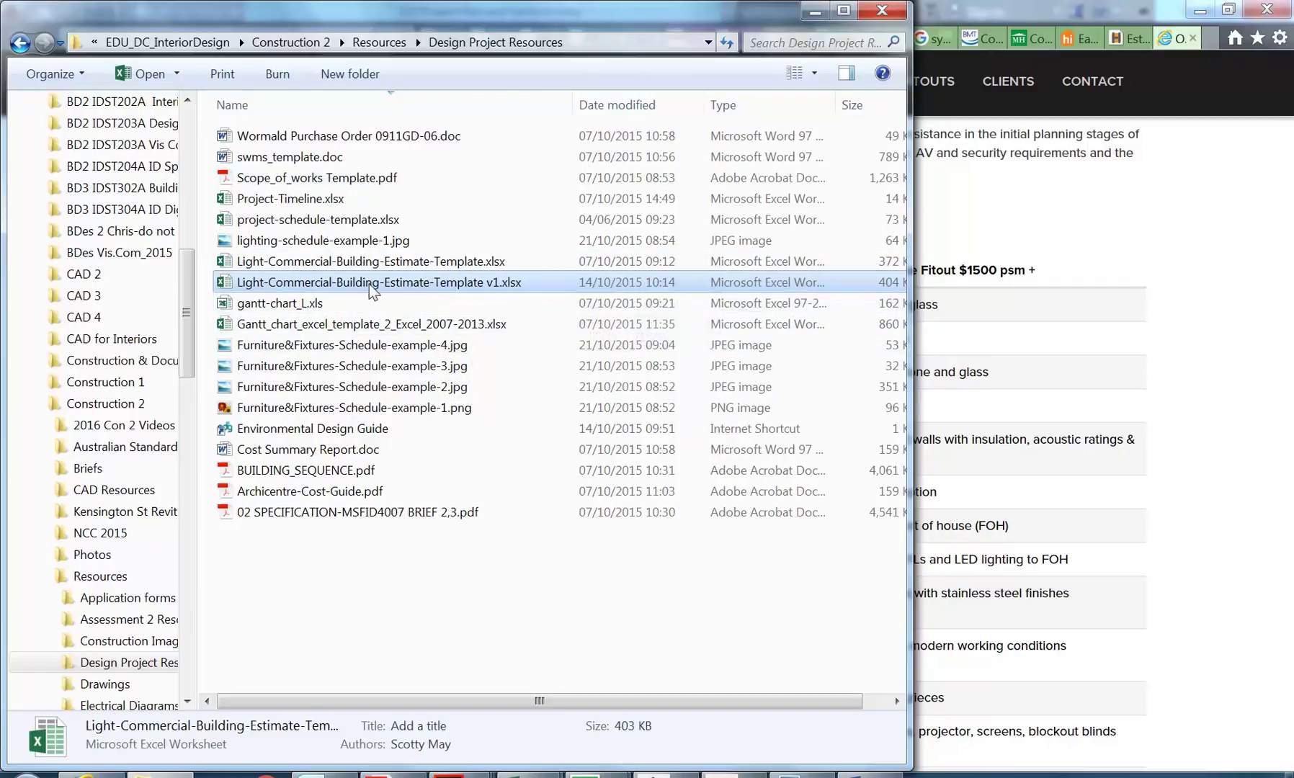
double_click(278, 281)
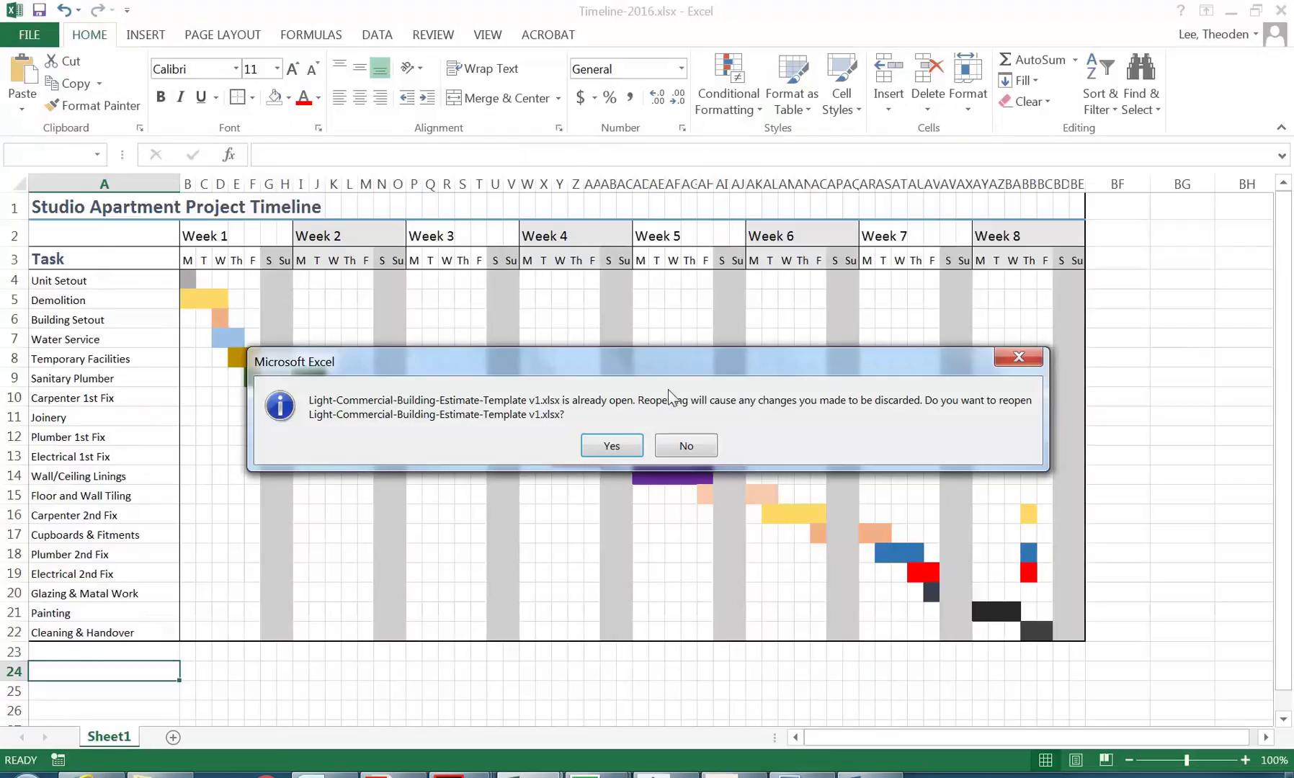
left_click(681, 447)
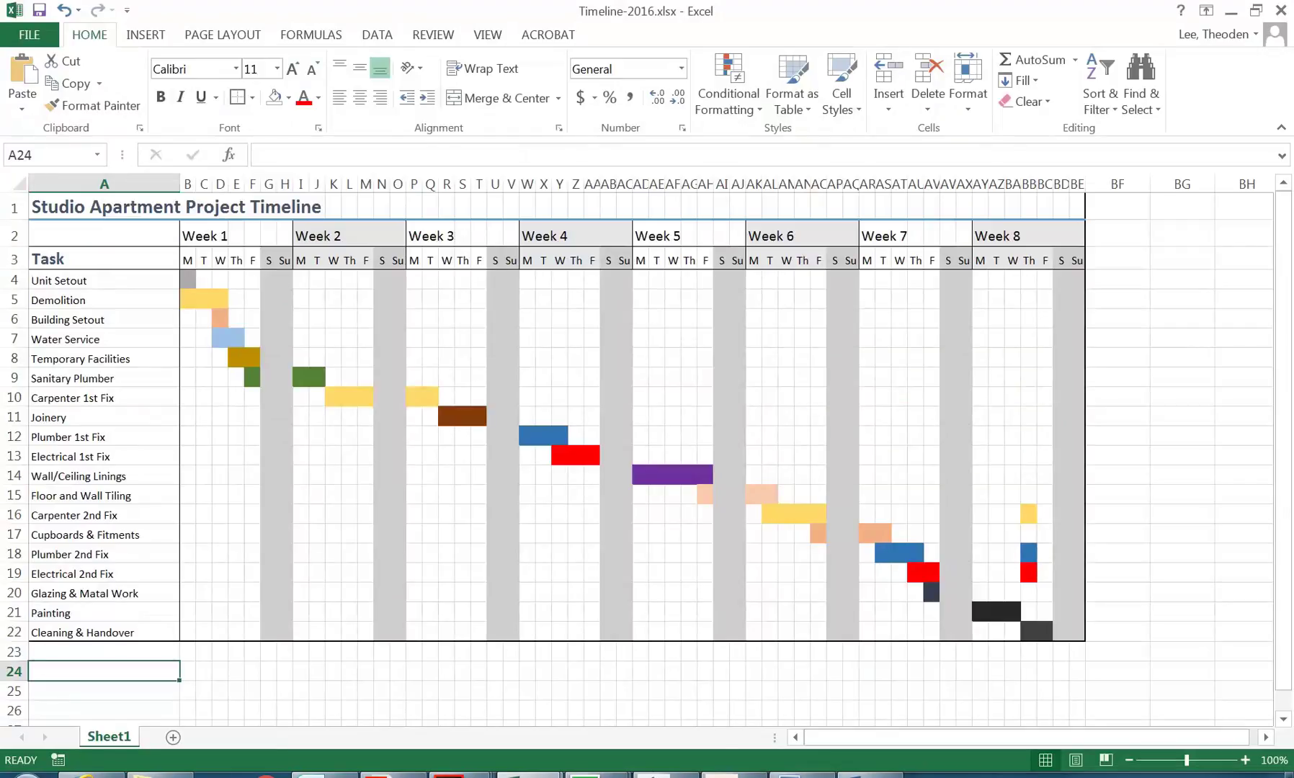
mouse_move(596, 772)
left_click(630, 688)
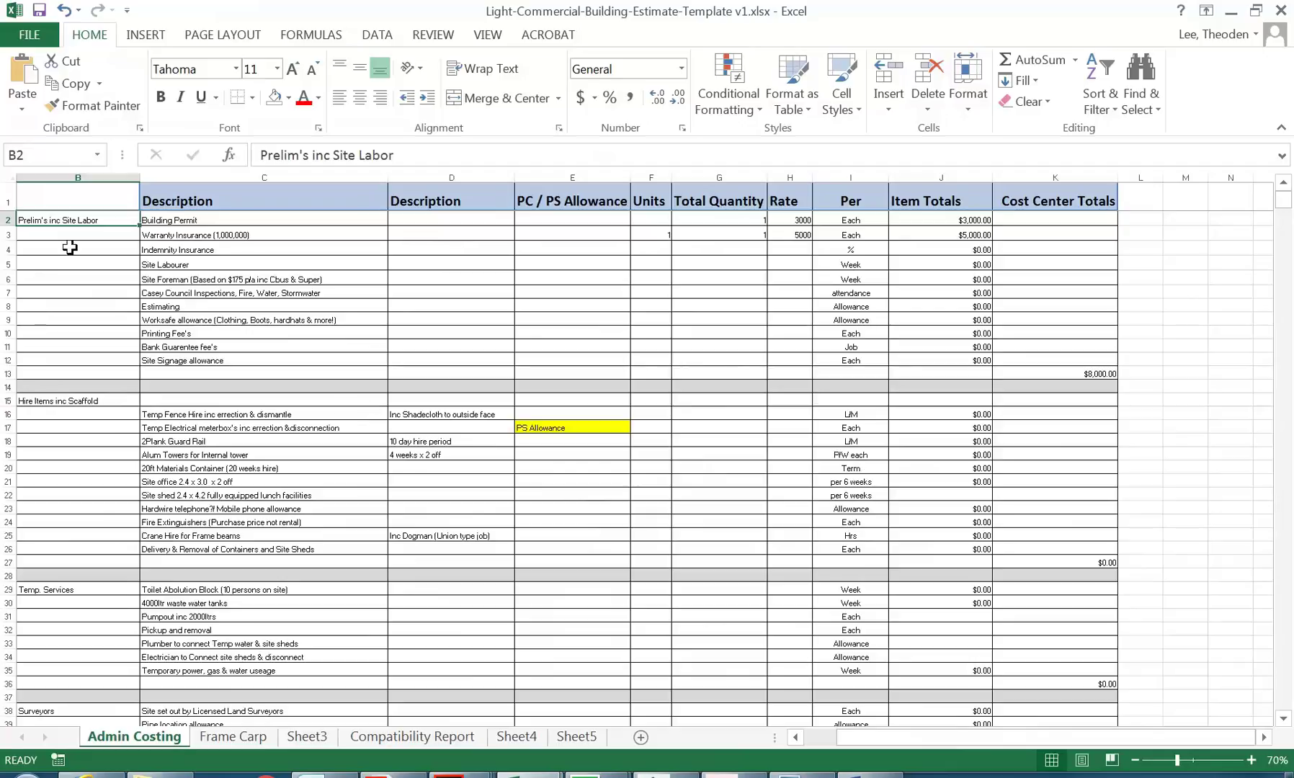
Step: Look through the Admin Costing sheet's trade categories from Prelim's to Tiler and return to its beginning
scroll(51, 297, "down", 4)
scroll(84, 429, "down", 20)
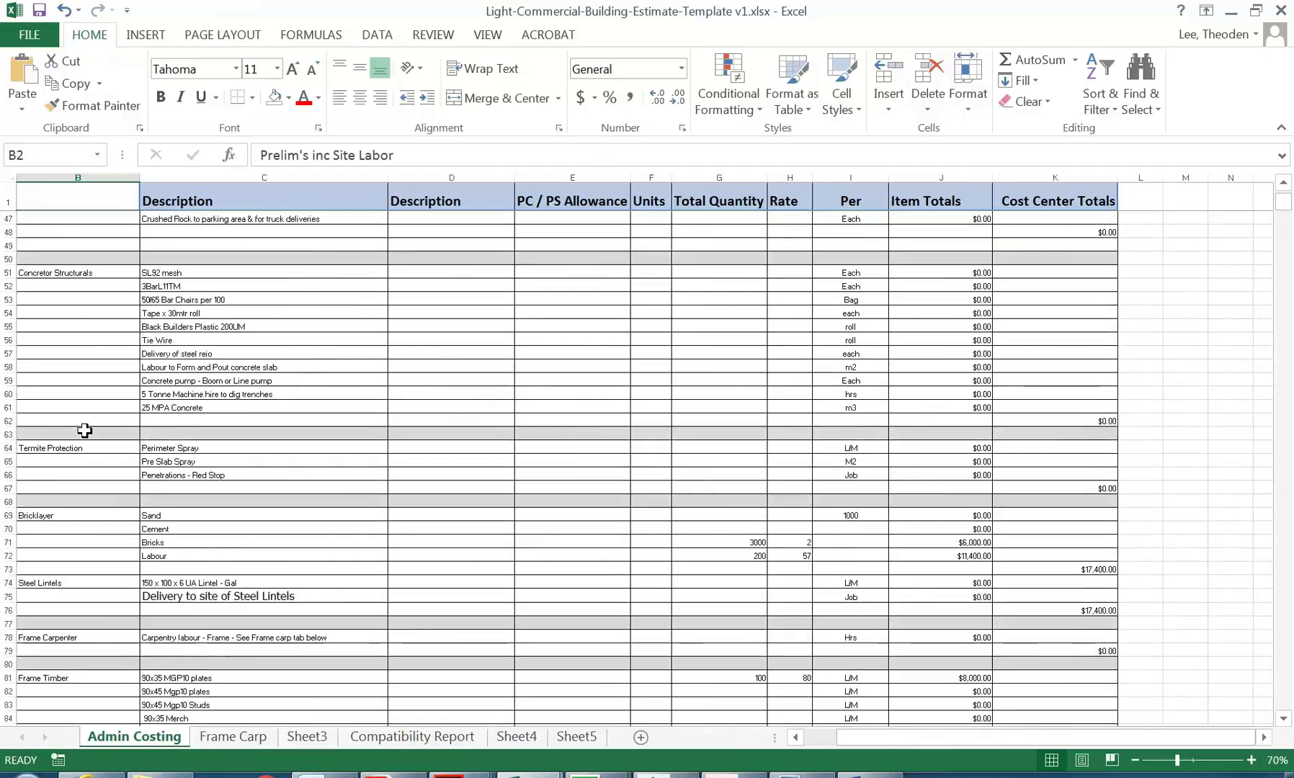
scroll(84, 430, "down", 15)
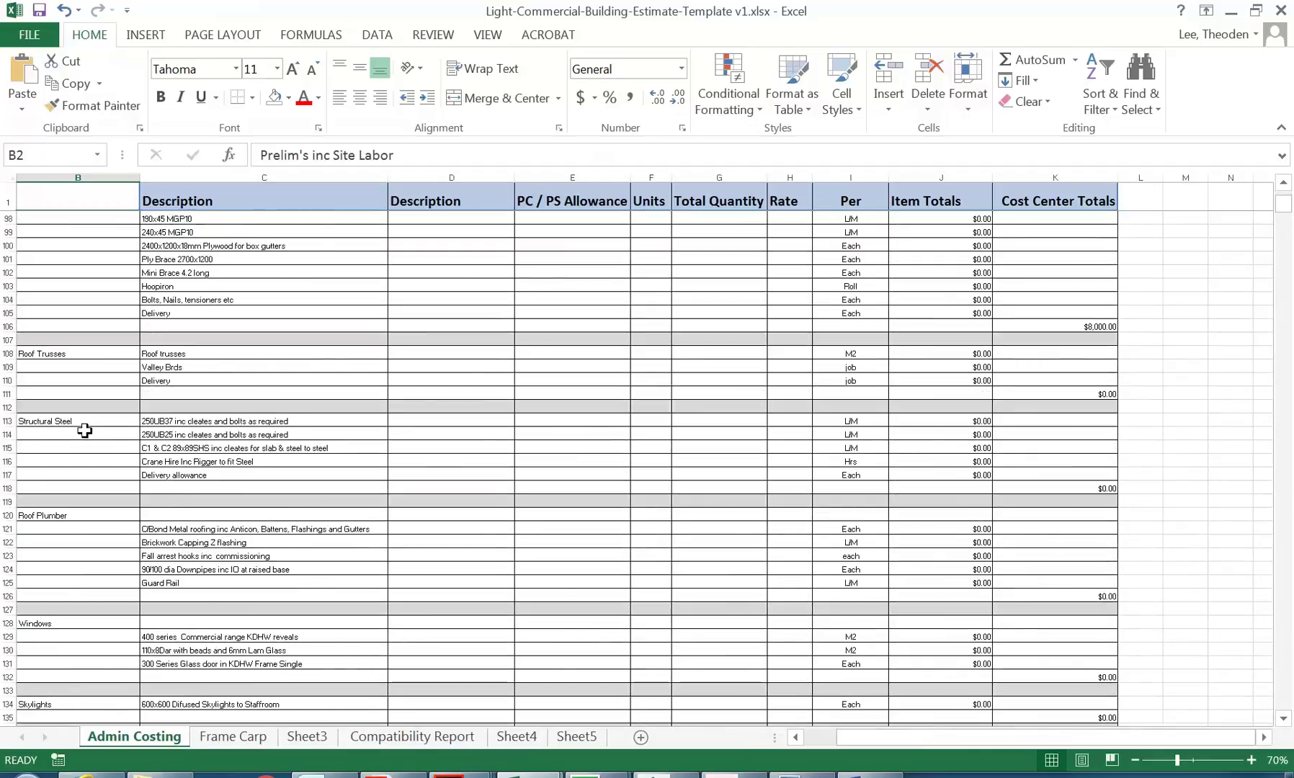
scroll(84, 430, "down", 12)
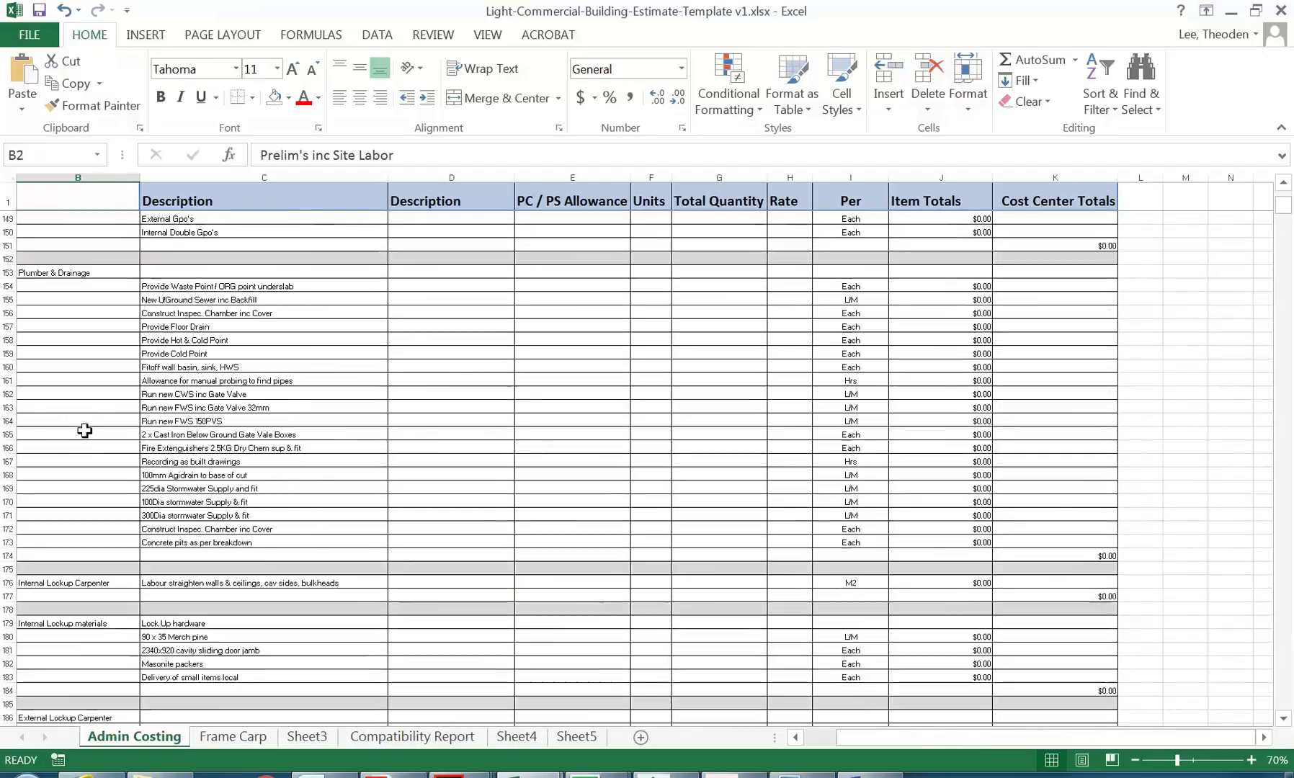
scroll(85, 430, "down", 20)
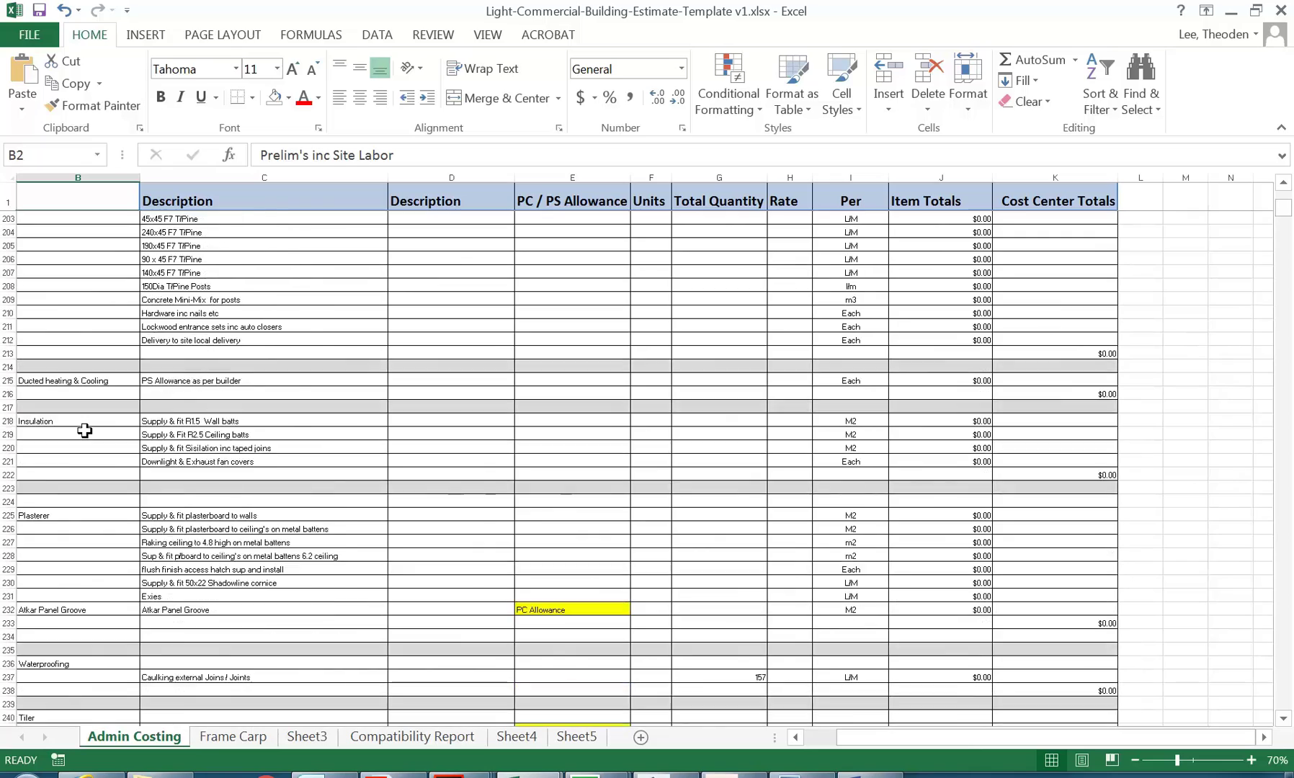
scroll(84, 430, "down", 8)
scroll(84, 430, "up", 15)
scroll(84, 431, "up", 20)
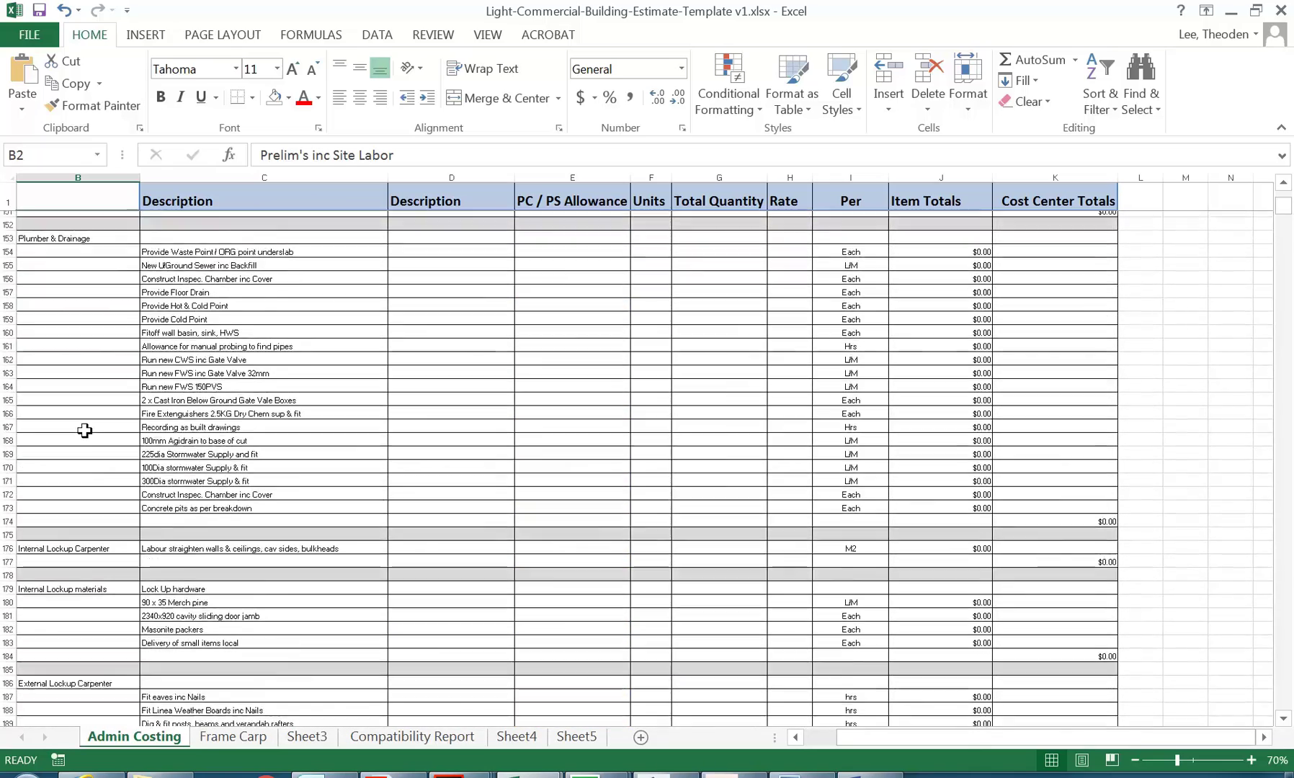
scroll(84, 431, "up", 20)
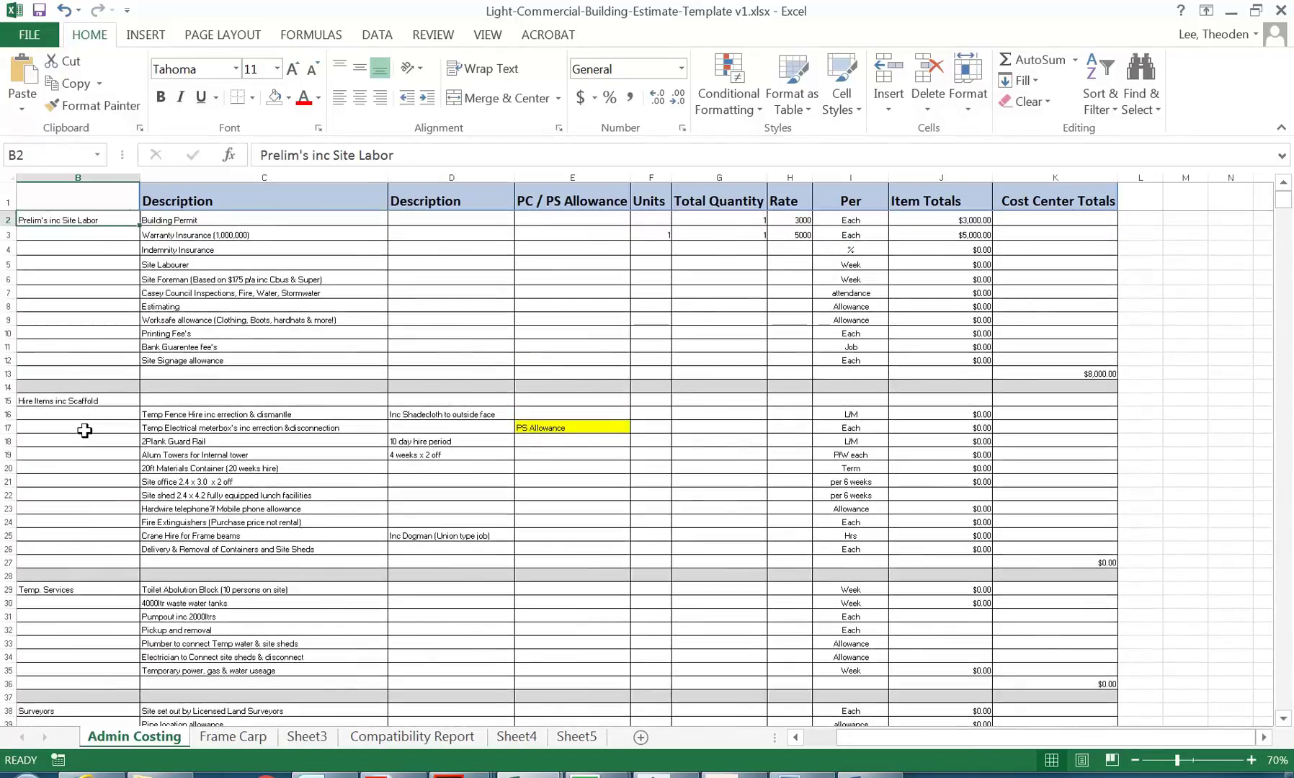
Step: Examine the PC / PS Allowance, Total Quantity and Cost Center Totals columns for the Prelim's inc Site Labor items
left_click(620, 290)
left_click(412, 274)
left_click(584, 273)
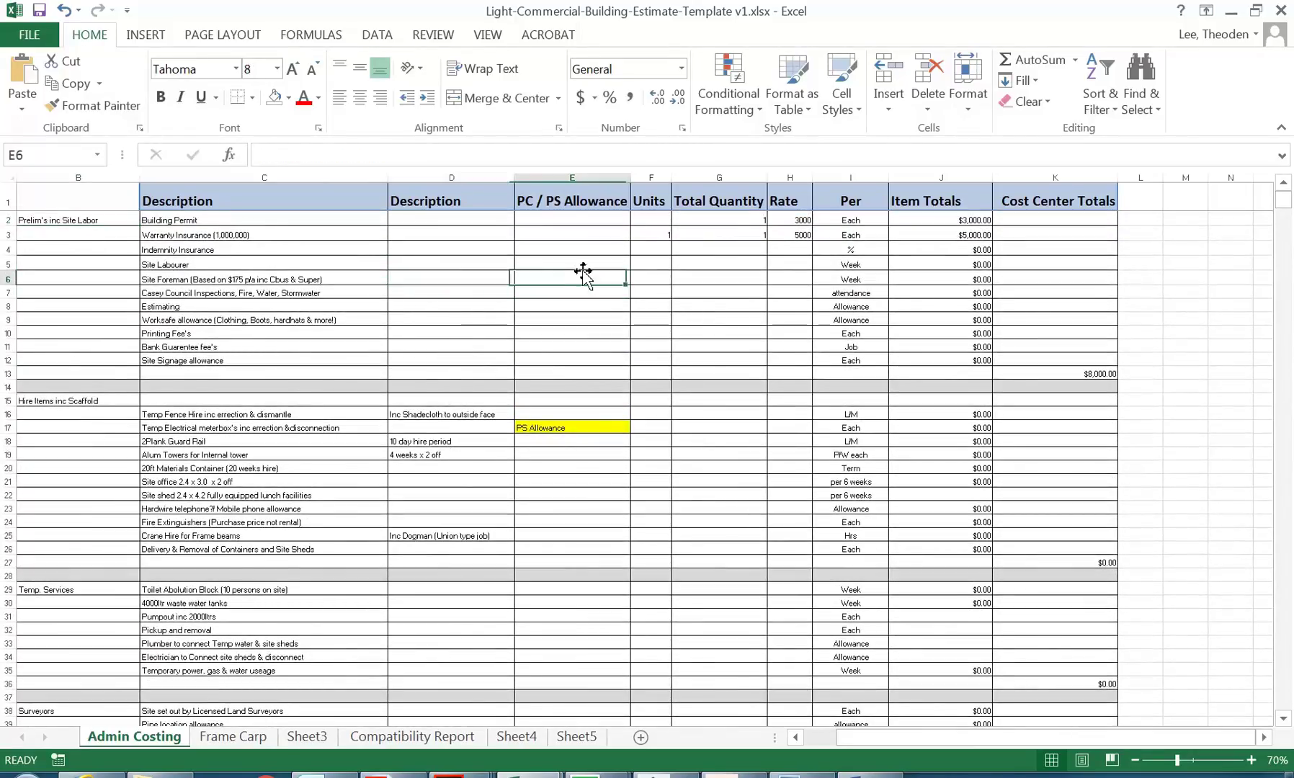
left_click(699, 284)
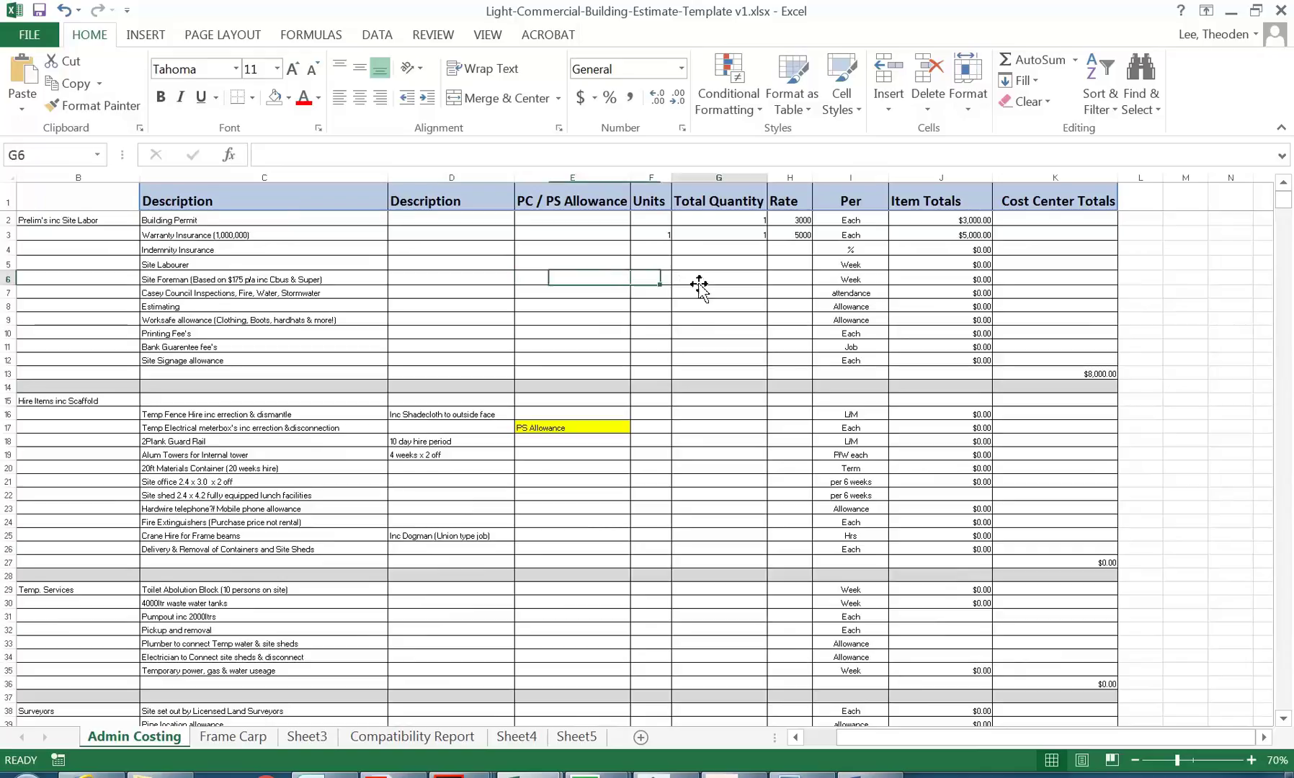
left_click(1038, 217)
left_click(1048, 249)
left_click(1048, 305)
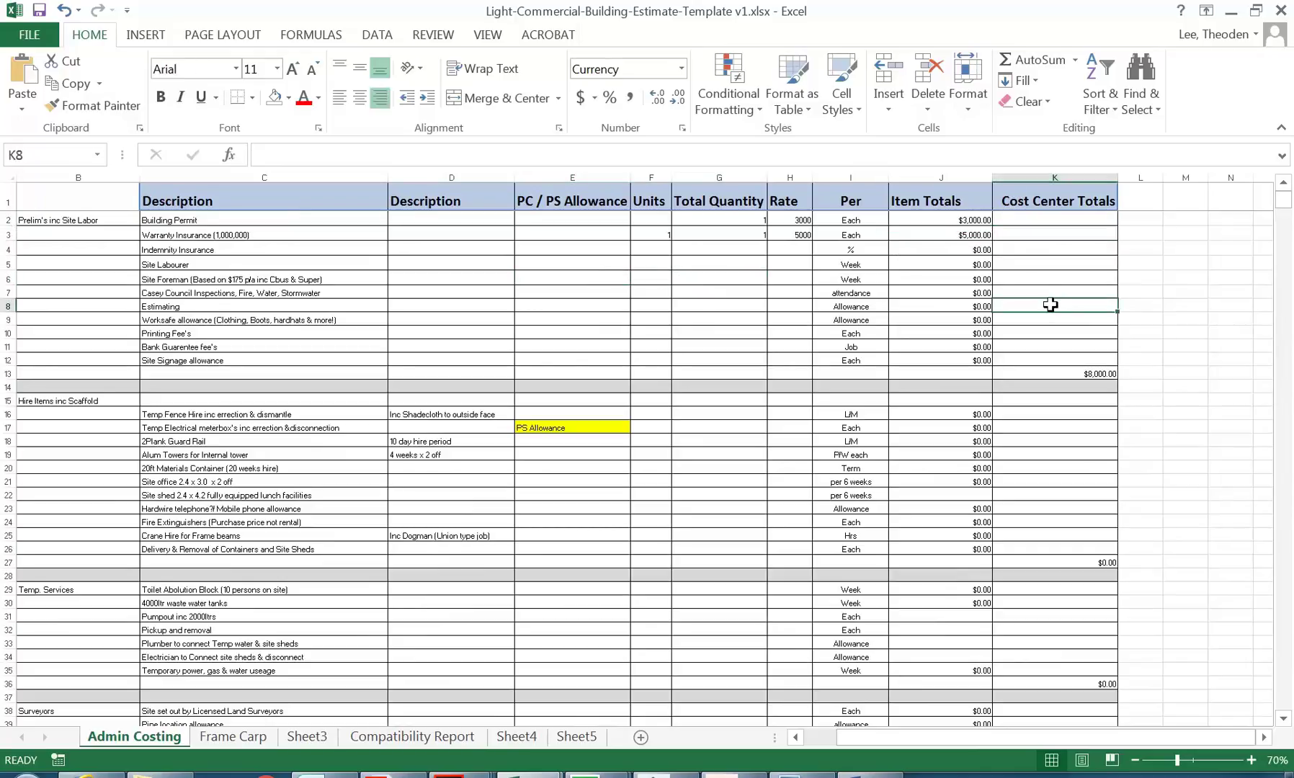
left_click(1036, 217)
left_click(1059, 247)
left_click(1063, 236)
left_click(1060, 248)
left_click(1056, 292)
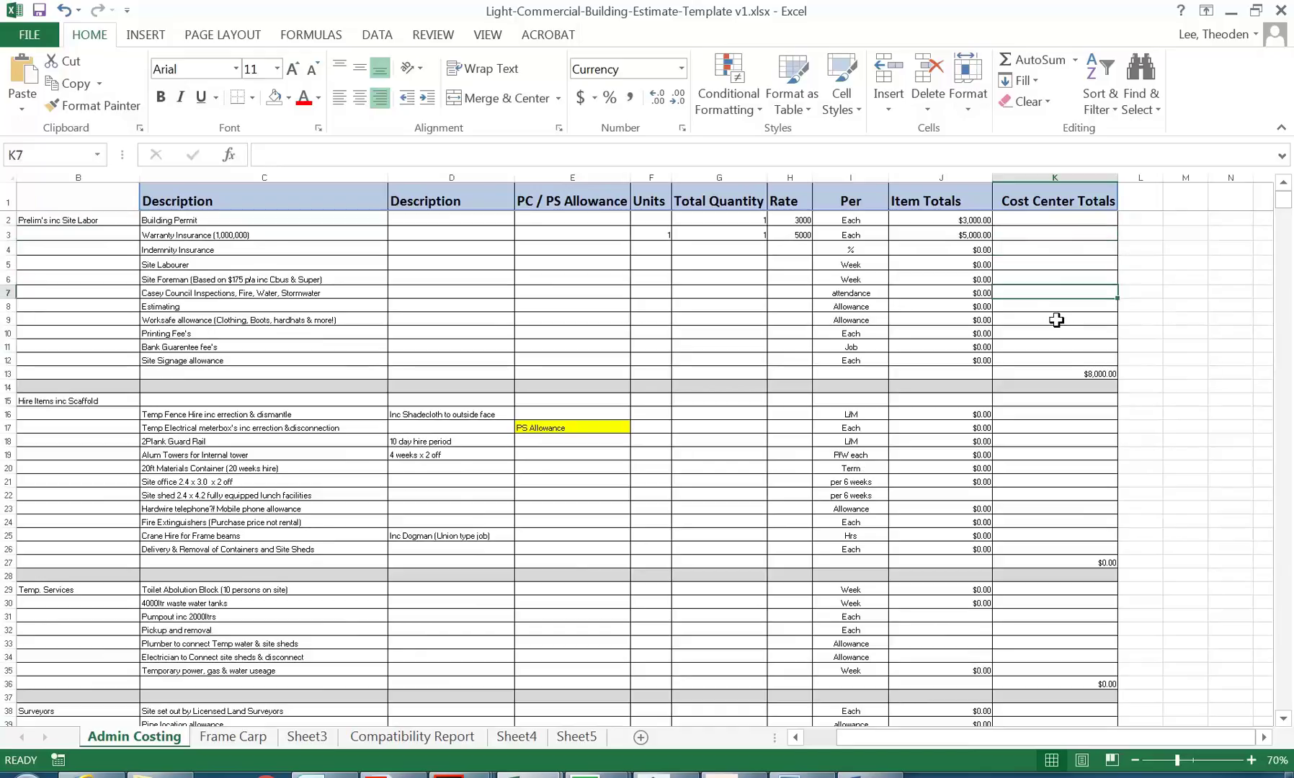
Step: Examine the Bricklayer and Frame Timber sections, highlighting the timber descriptions from 90x35 MGP10 plates to Delivery
left_click(606, 478)
scroll(606, 478, "down", 19)
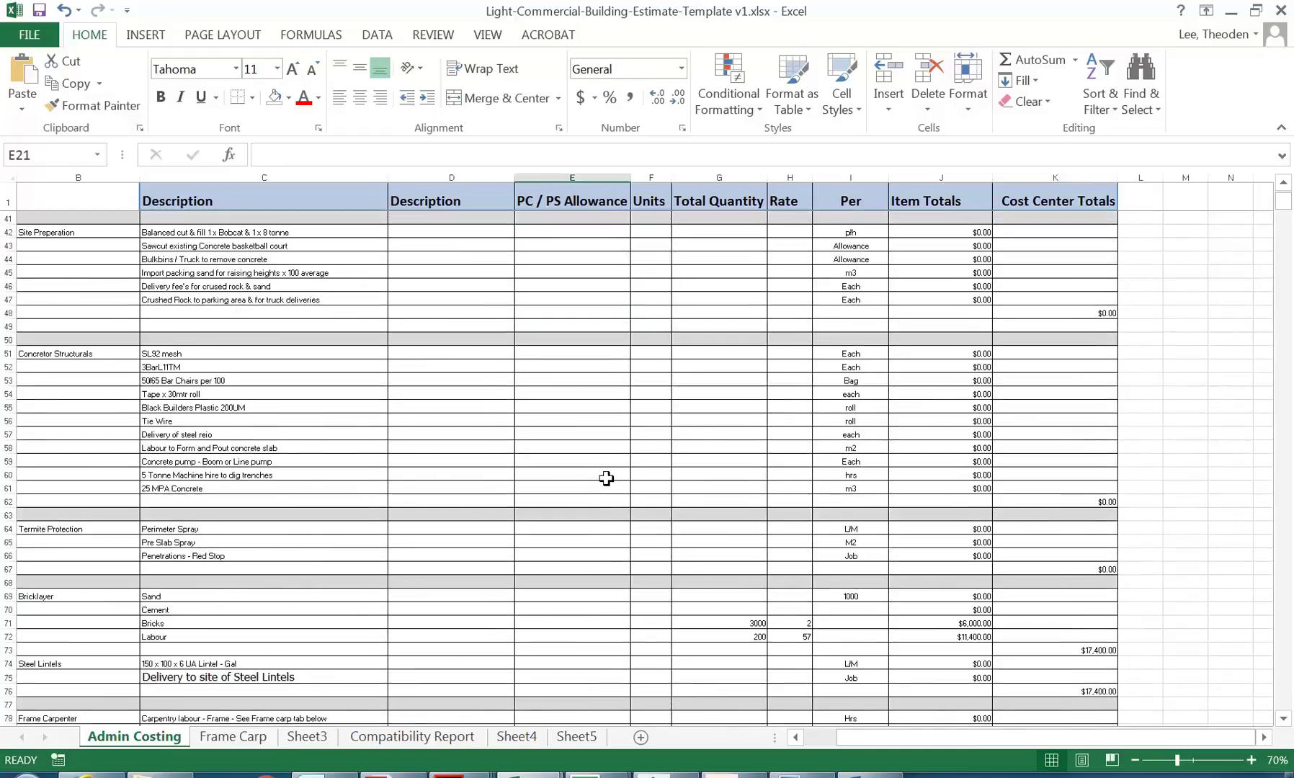
scroll(231, 464, "down", 5)
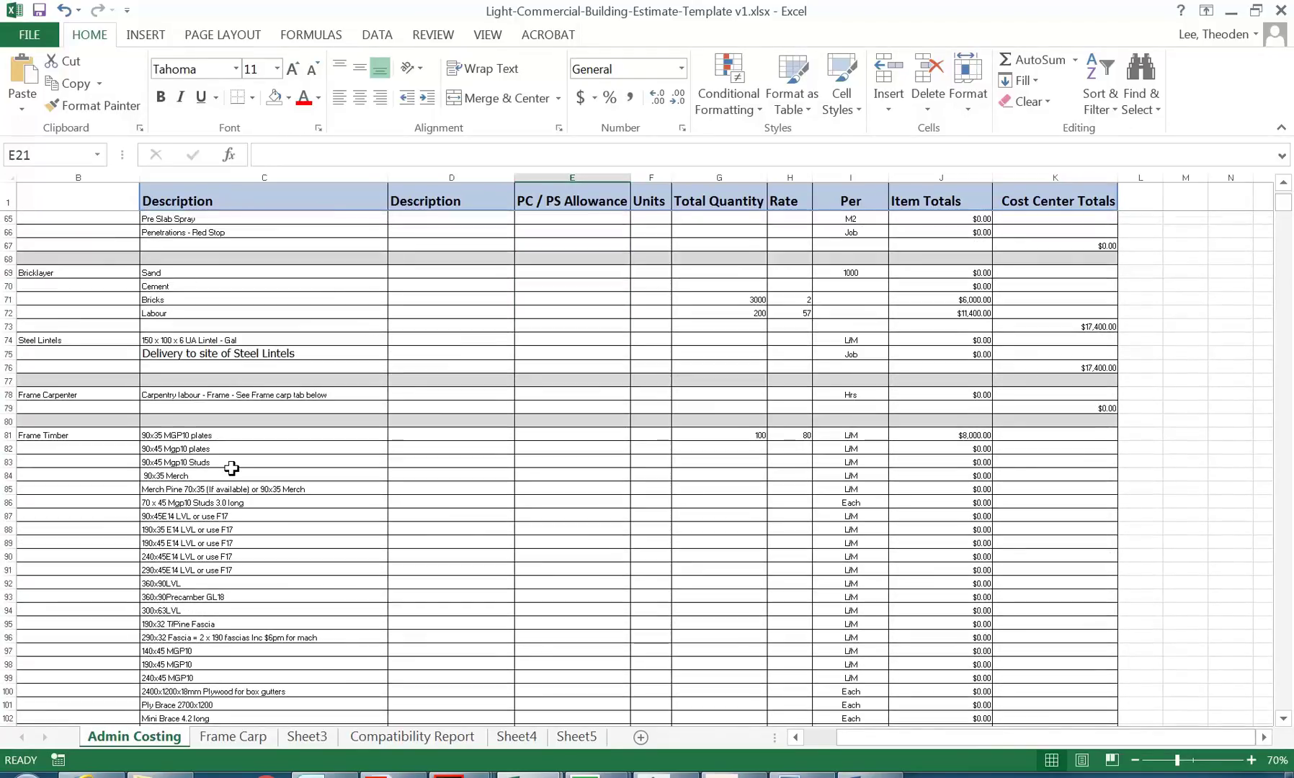
left_click_drag(184, 314, 194, 640)
left_click(203, 543)
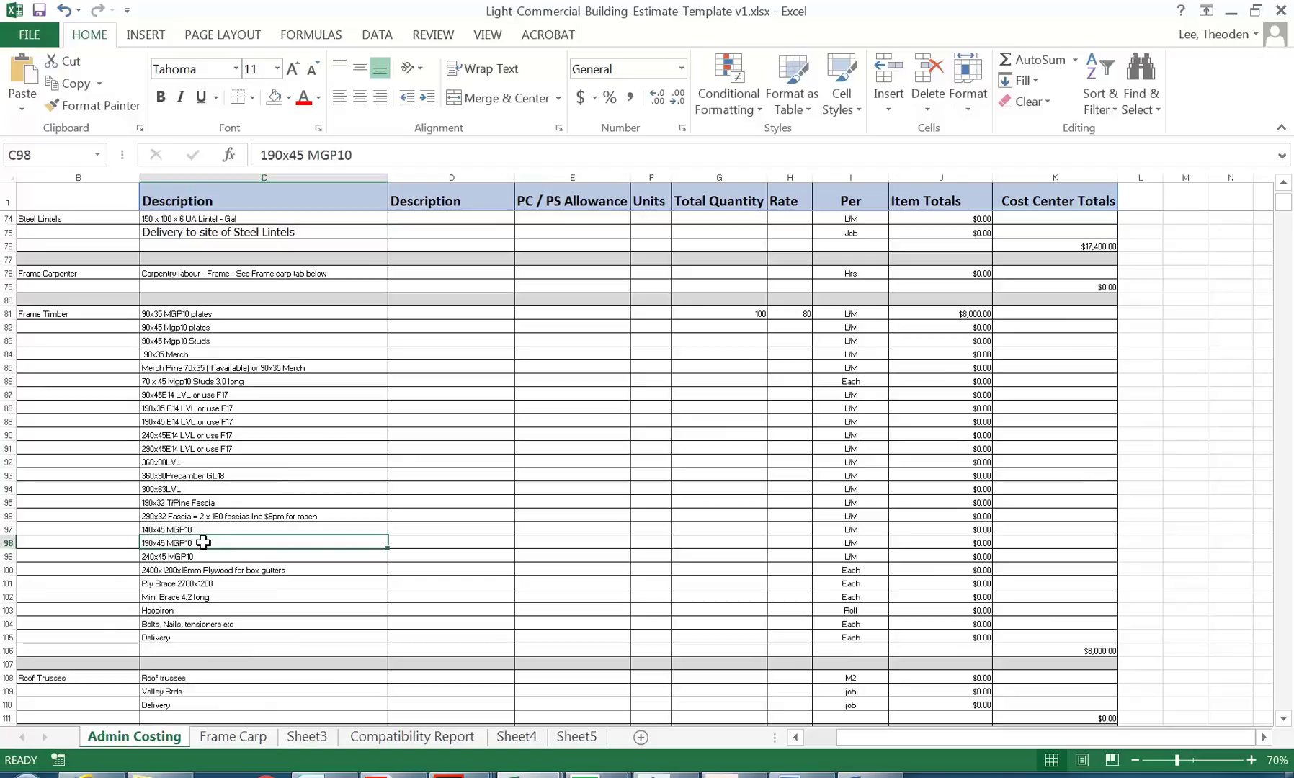
Step: Review the Hire Items inc Scaffold, Temp. Services and Site Preperation line items in the Admin Costing sheet
scroll(235, 496, "up", 20)
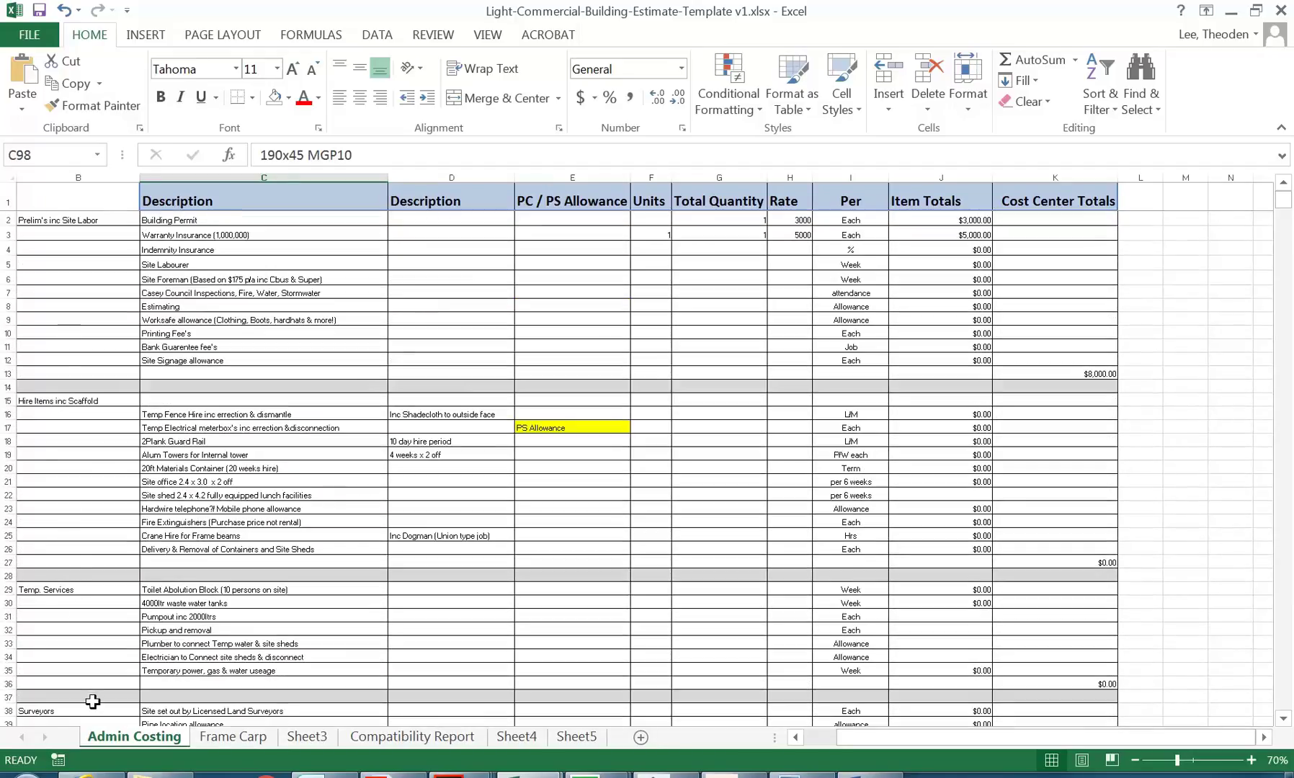
left_click_drag(8, 400, 14, 565)
left_click(115, 535)
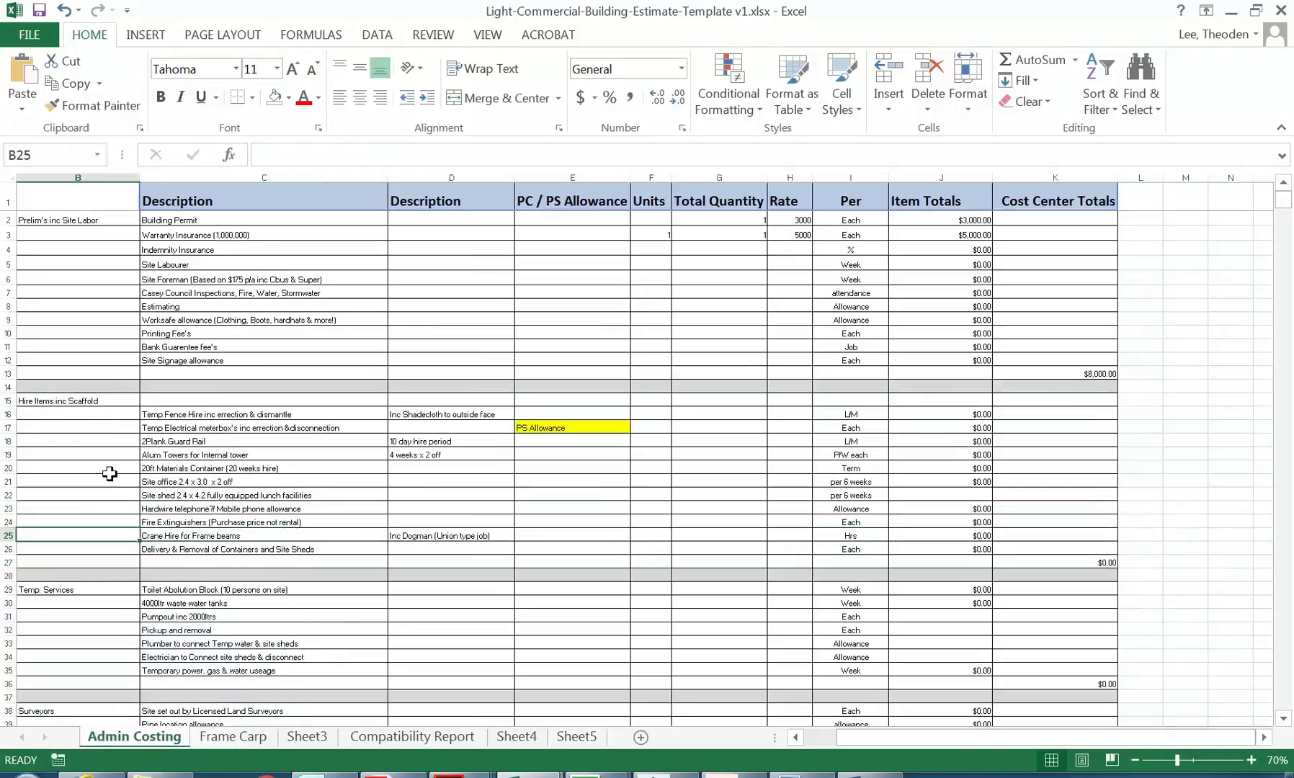
scroll(109, 473, "down", 5)
left_click(176, 380)
left_click(178, 396)
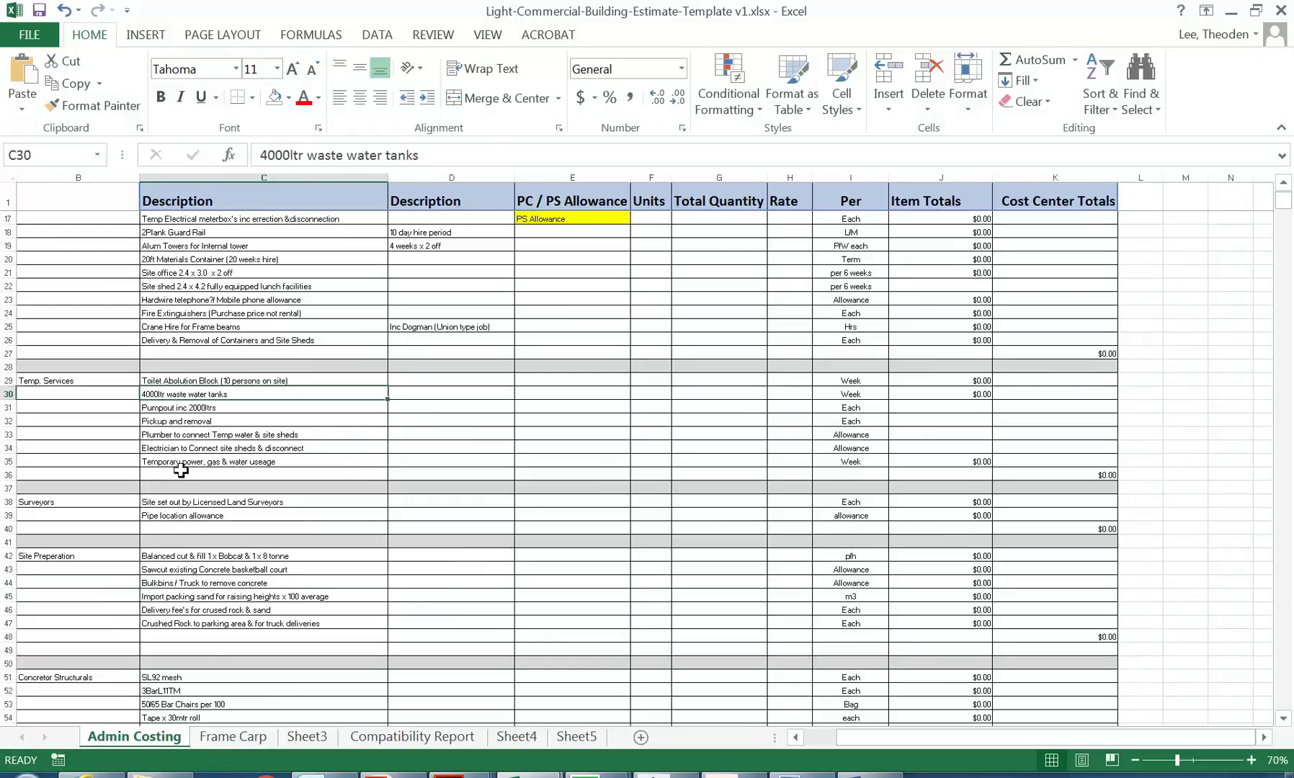
left_click(211, 571)
scroll(212, 574, "down", 8)
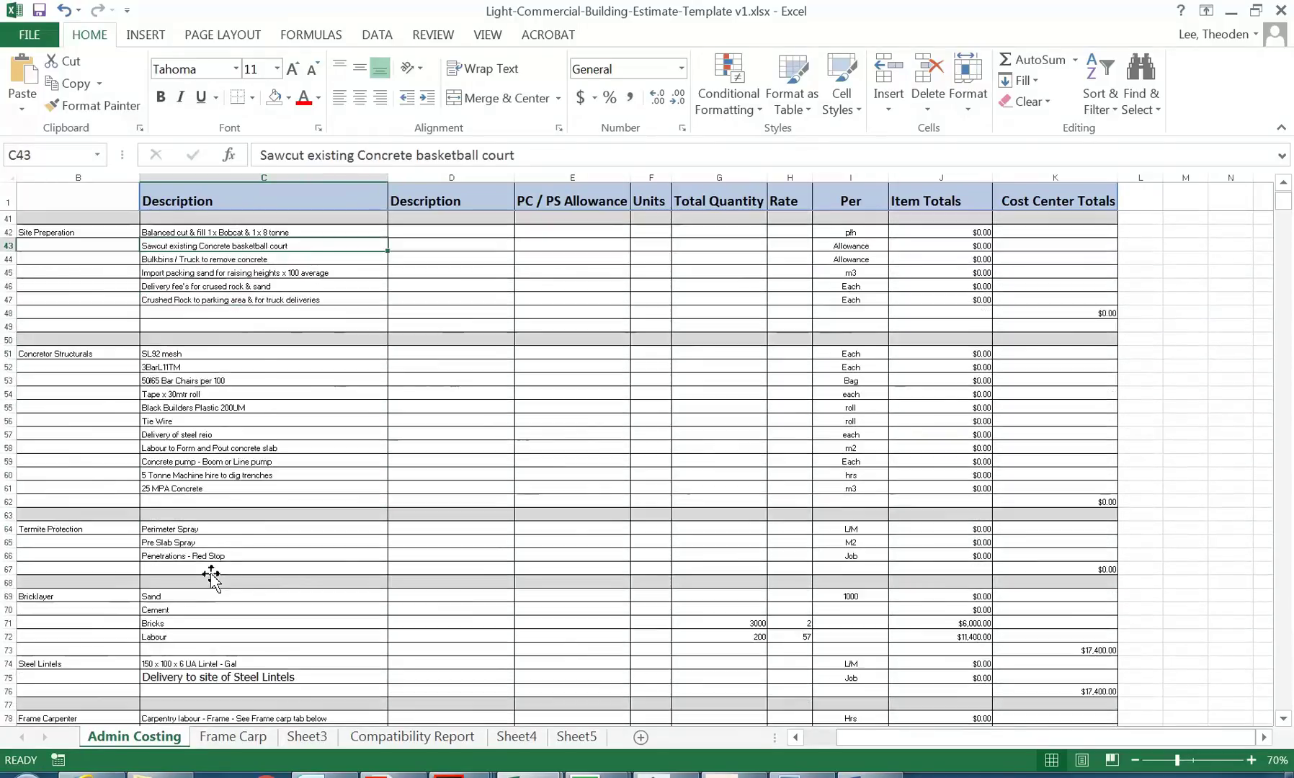
Step: Return to the Hire Items inc Scaffold section and check the temp fence, materials container and crane hire items
scroll(211, 574, "up", 11)
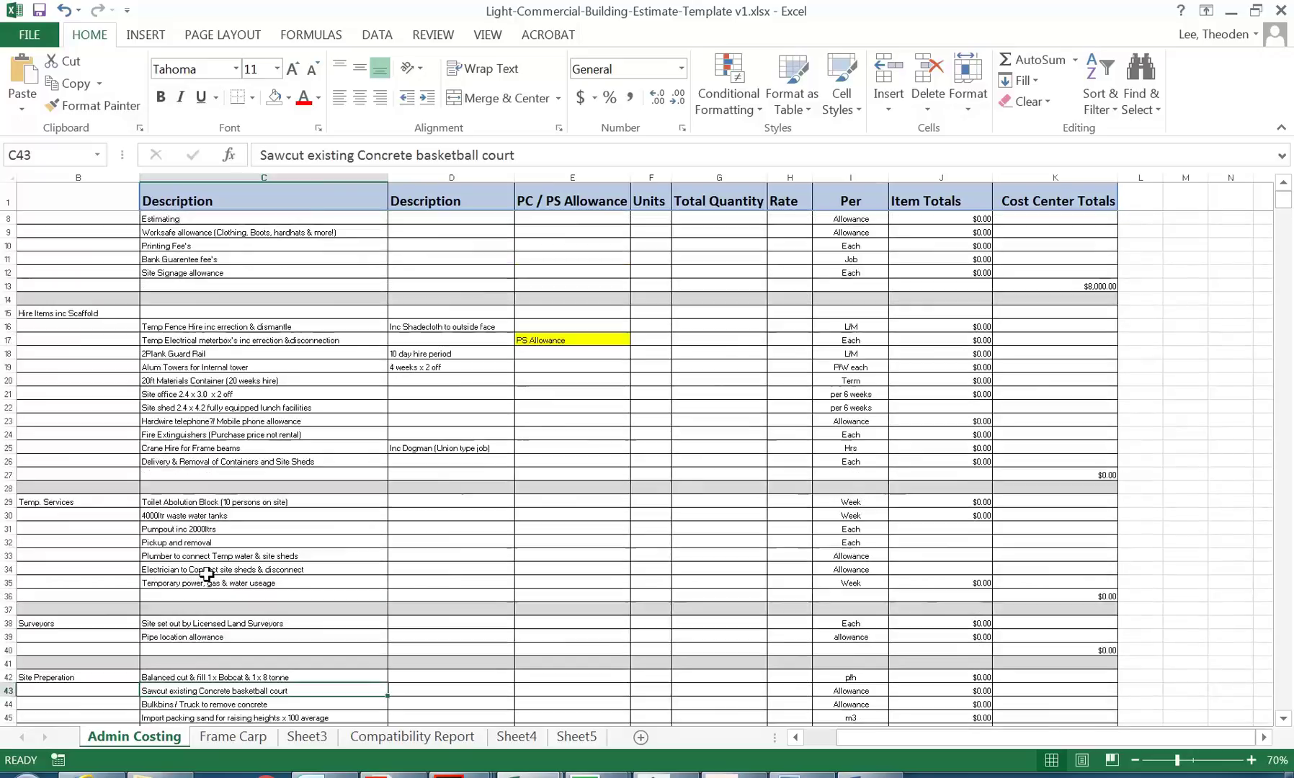
scroll(137, 440, "up", 2)
left_click(219, 414)
left_click(216, 469)
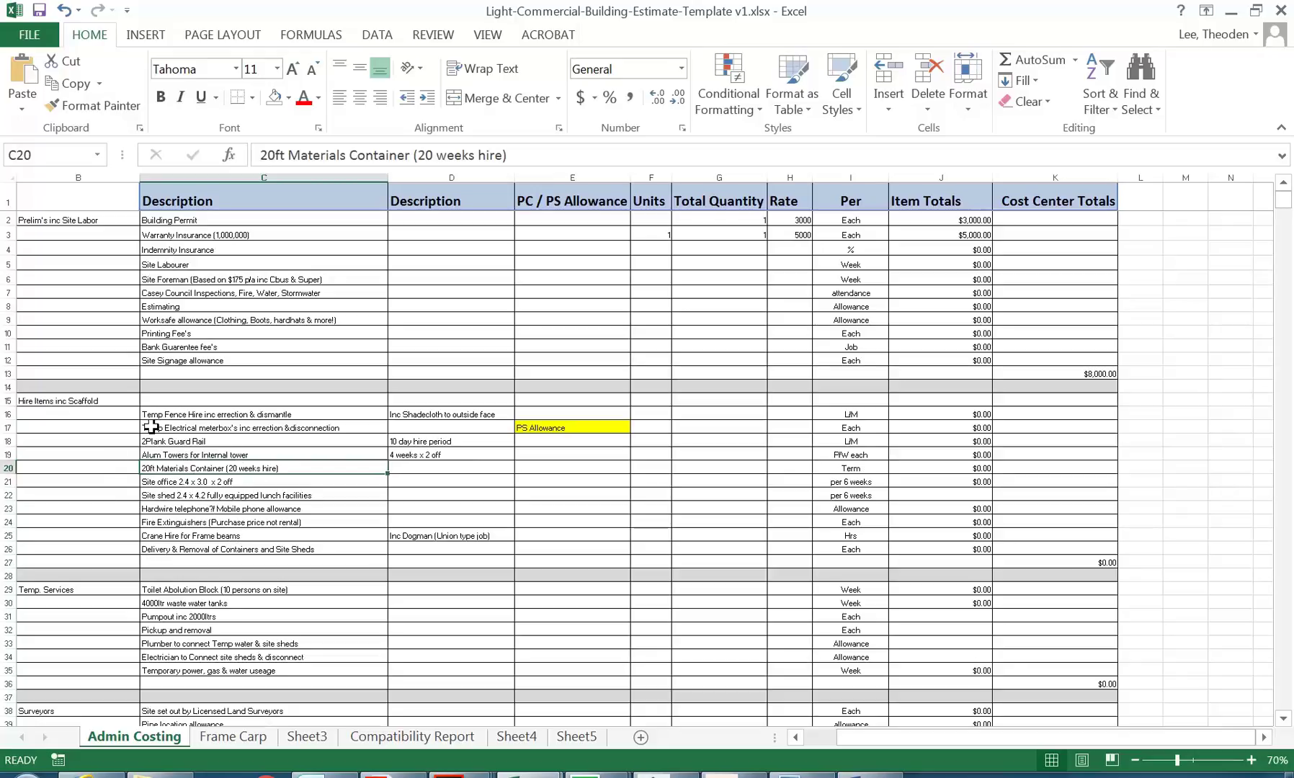
left_click(189, 563)
left_click(194, 536)
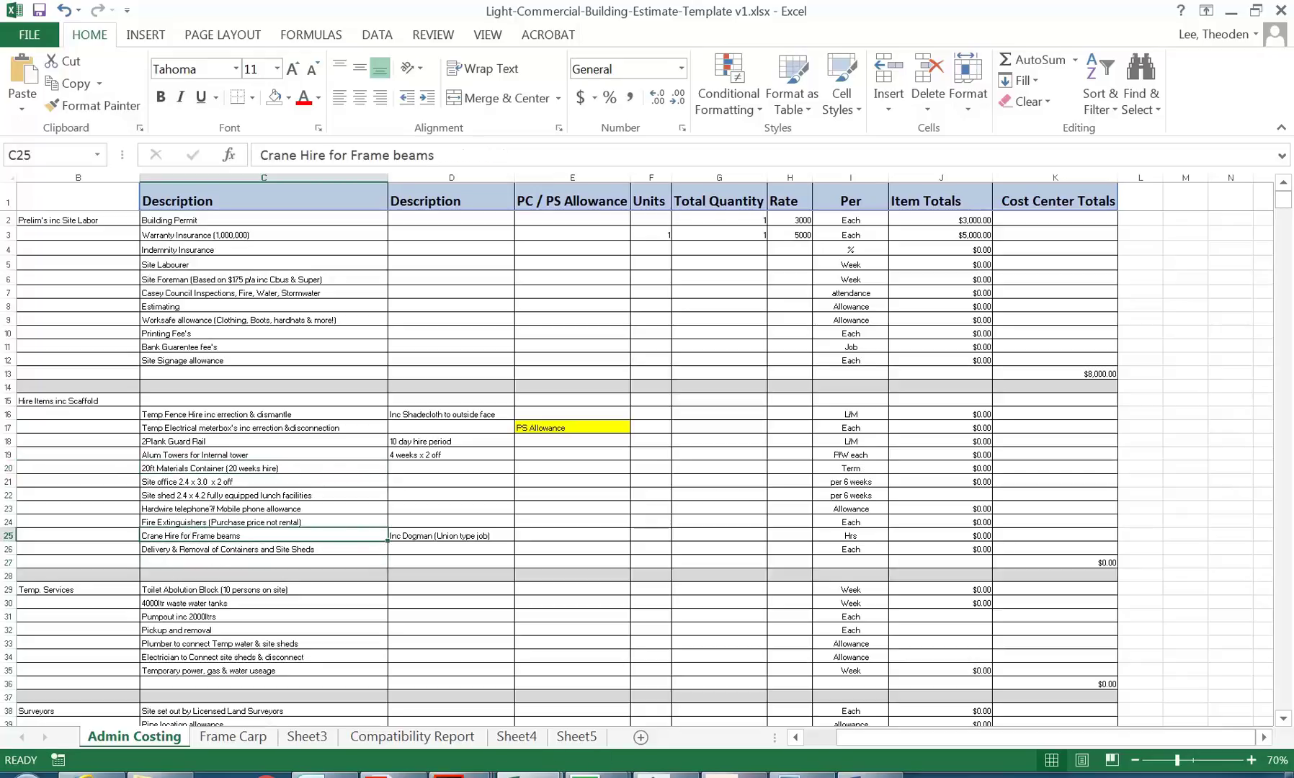
Step: Check the AutoCAD plan, return to the Light-Commercial-Building-Estimate-Template workbook and skim the sections from Temp. Services through Frame Timber to Structural Steel
left_click(653, 774)
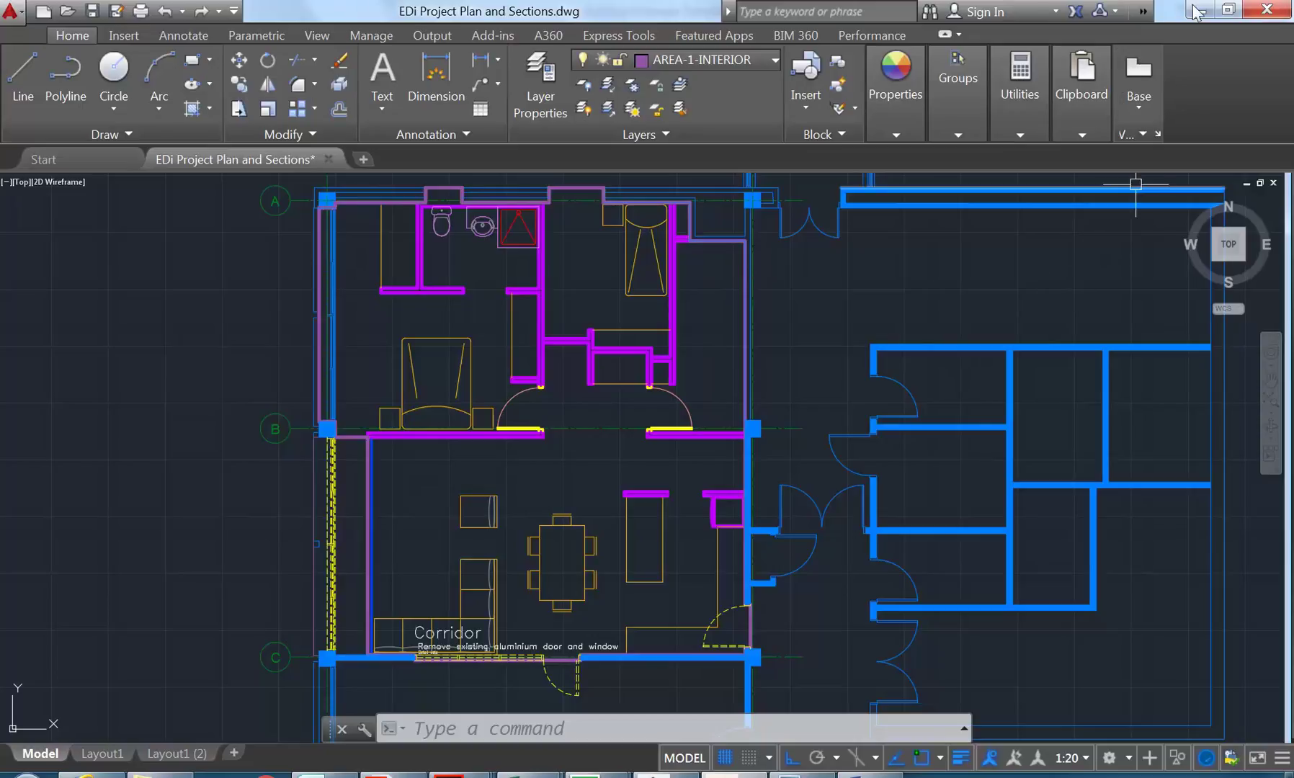
mouse_move(530, 773)
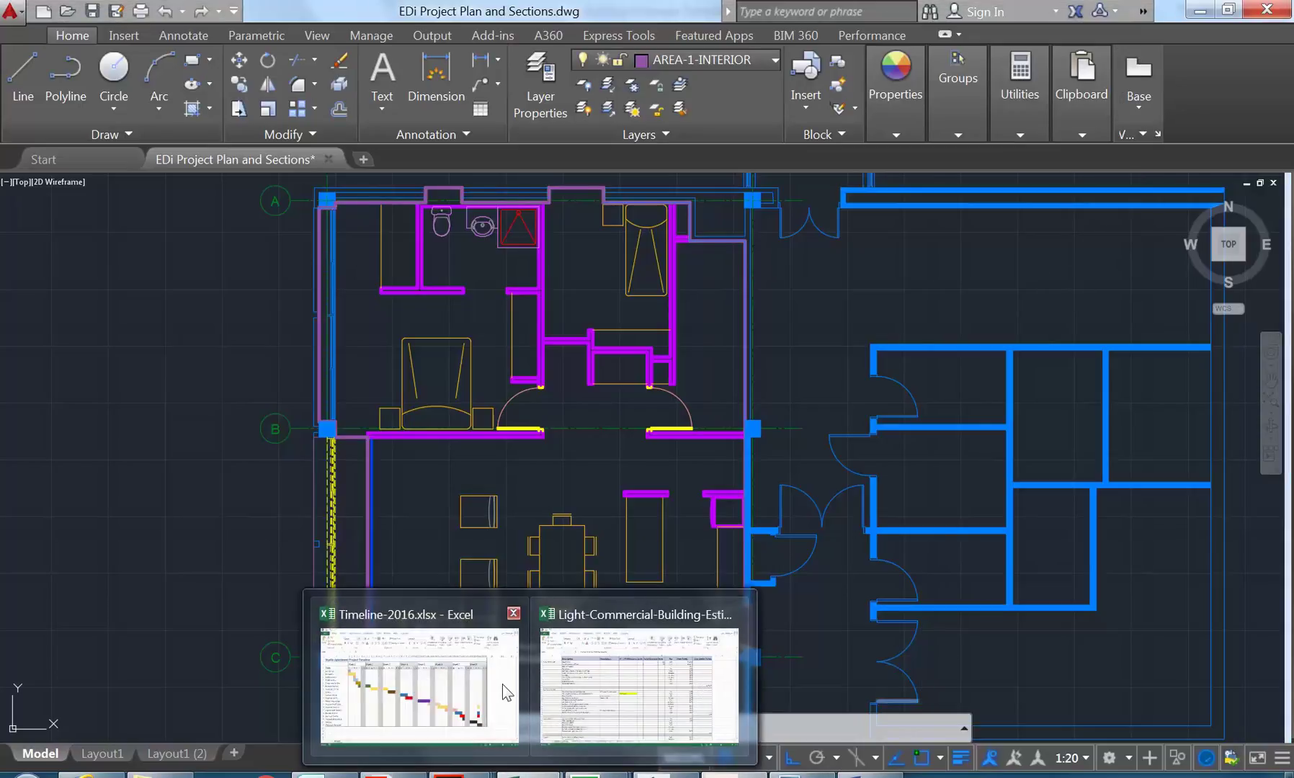
left_click(589, 675)
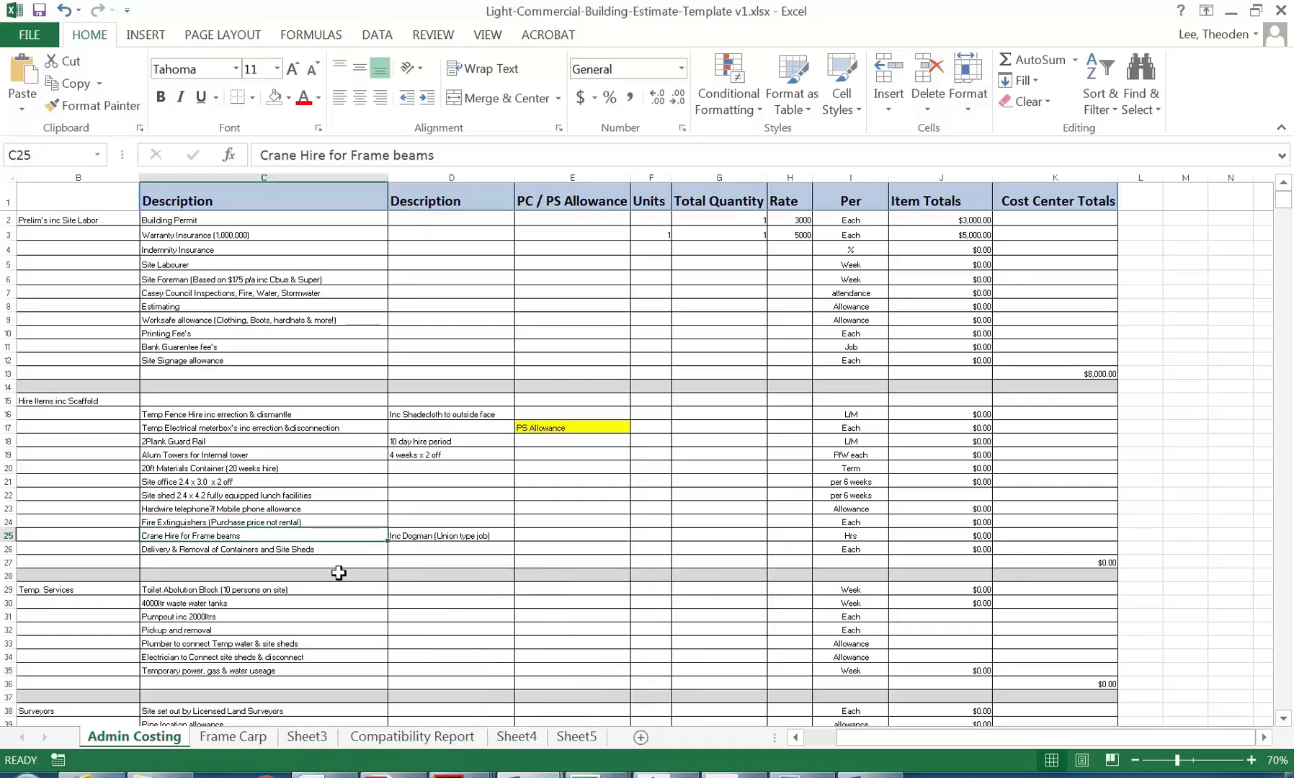
left_click(218, 509)
scroll(215, 432, "down", 5)
scroll(215, 432, "down", 8)
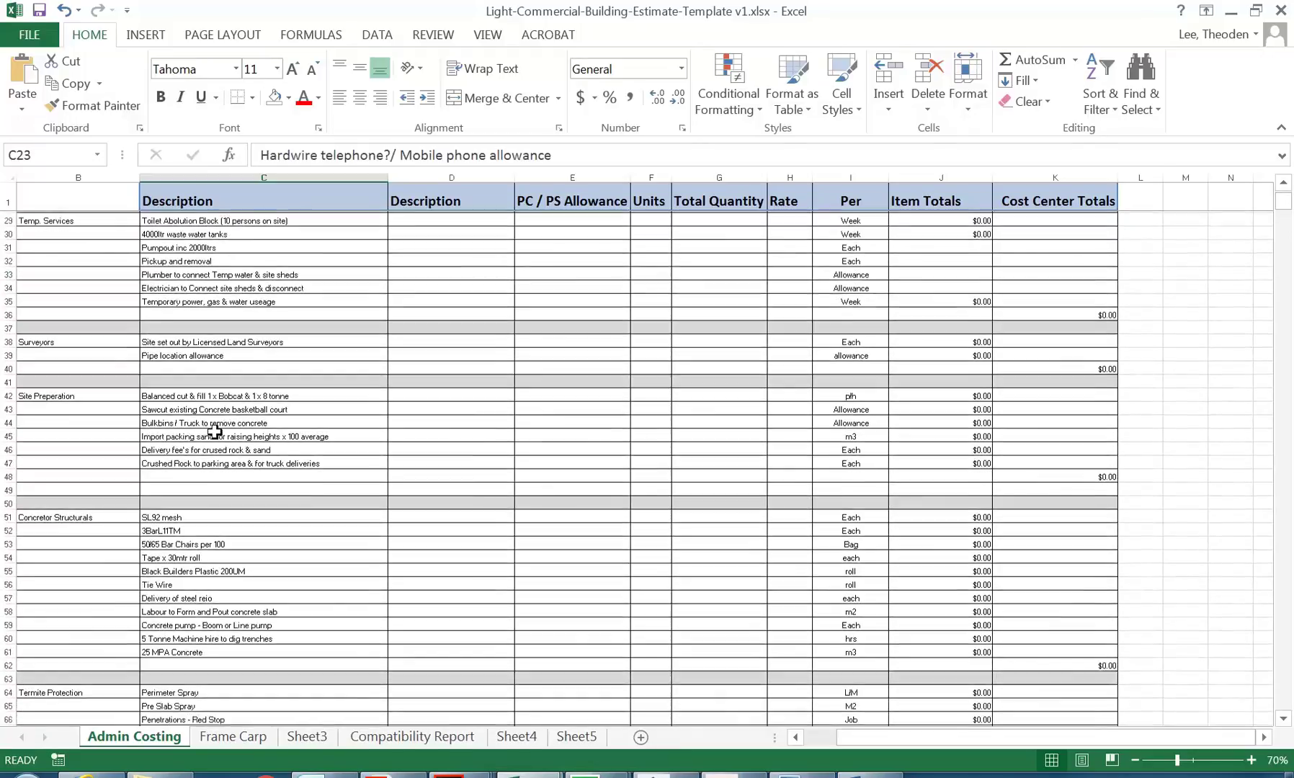
scroll(214, 433, "down", 15)
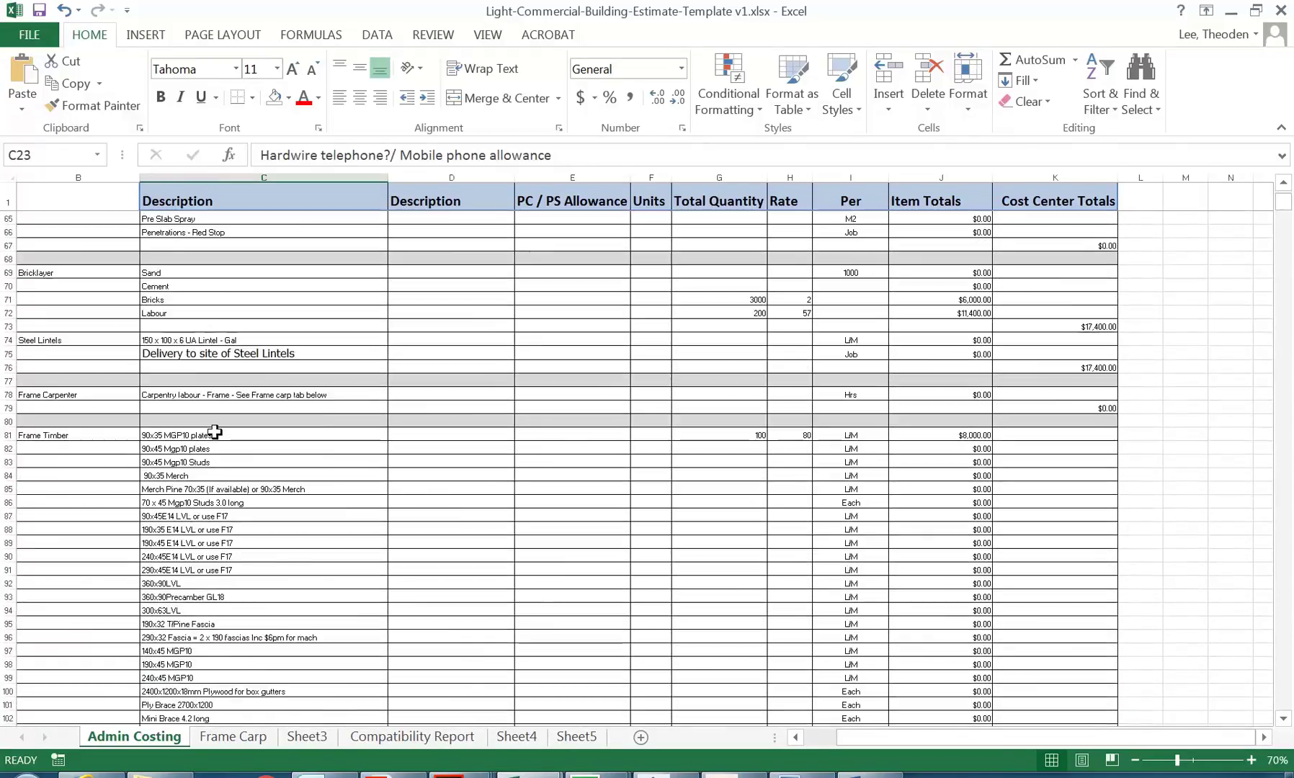
scroll(215, 432, "down", 6)
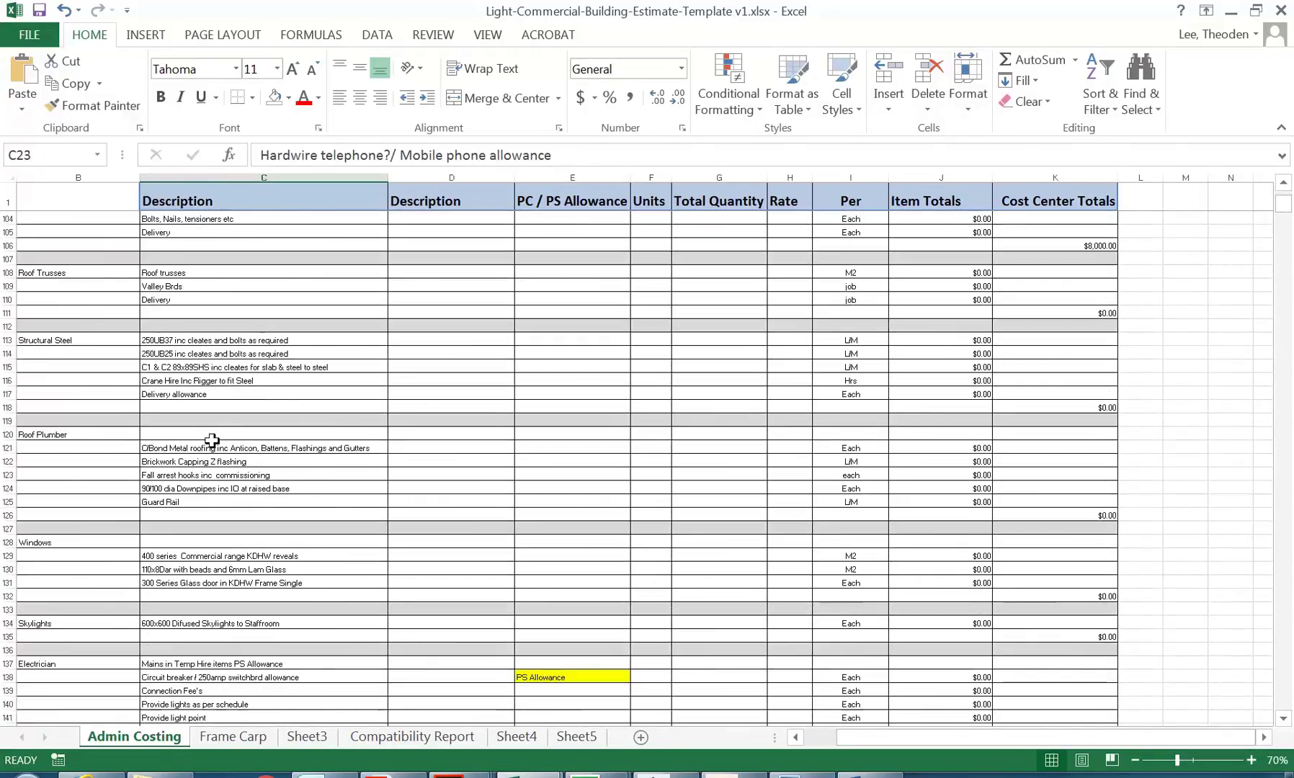
Step: Review the Roof Plumber and Windows items, from Brickwork Capping Z flashing to the 300 Series Glass door
left_click(189, 461)
left_click(188, 489)
left_click(189, 501)
left_click(189, 529)
left_click(189, 556)
left_click(189, 583)
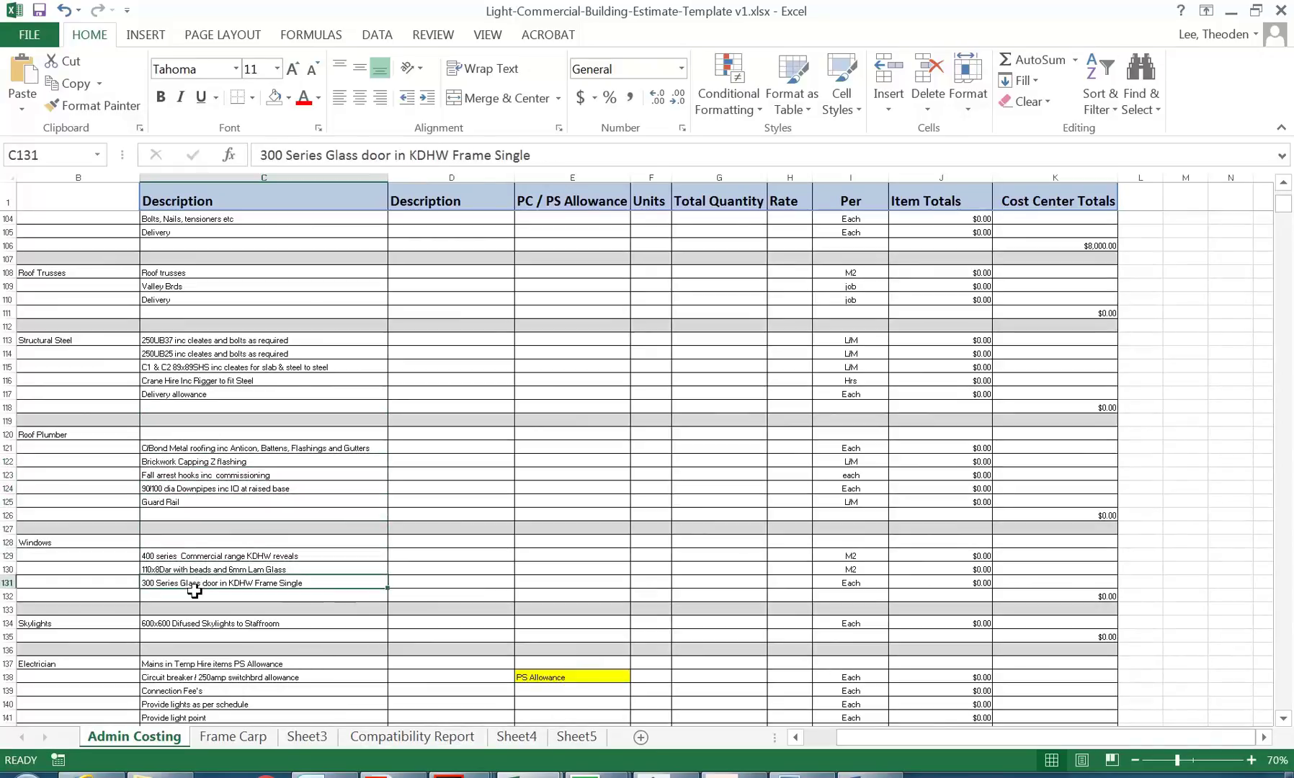
Step: Review the Electrician, Plumber & Drainage, Lockup Carpenter, lockup materials and Insulation sections of the Admin Costing sheet
scroll(189, 625, "down", 4)
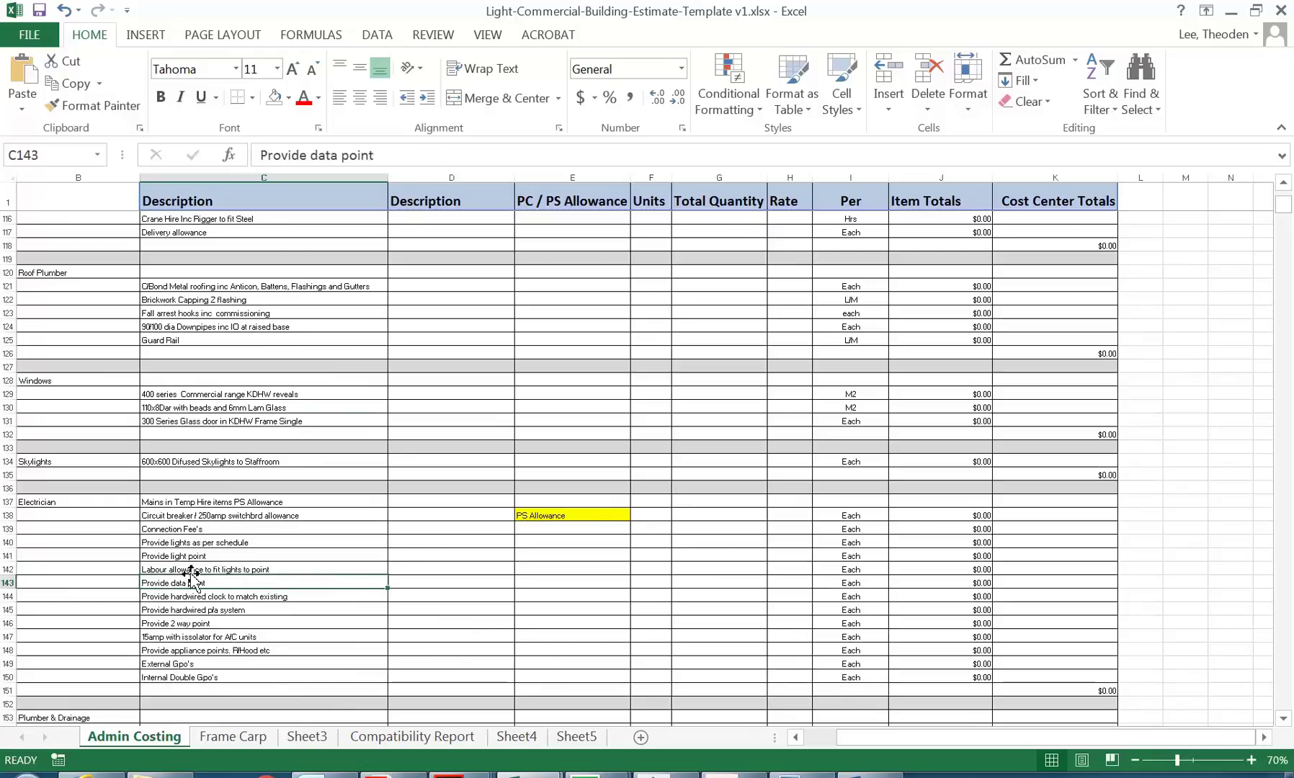
left_click(45, 568)
scroll(46, 569, "down", 6)
scroll(45, 569, "down", 9)
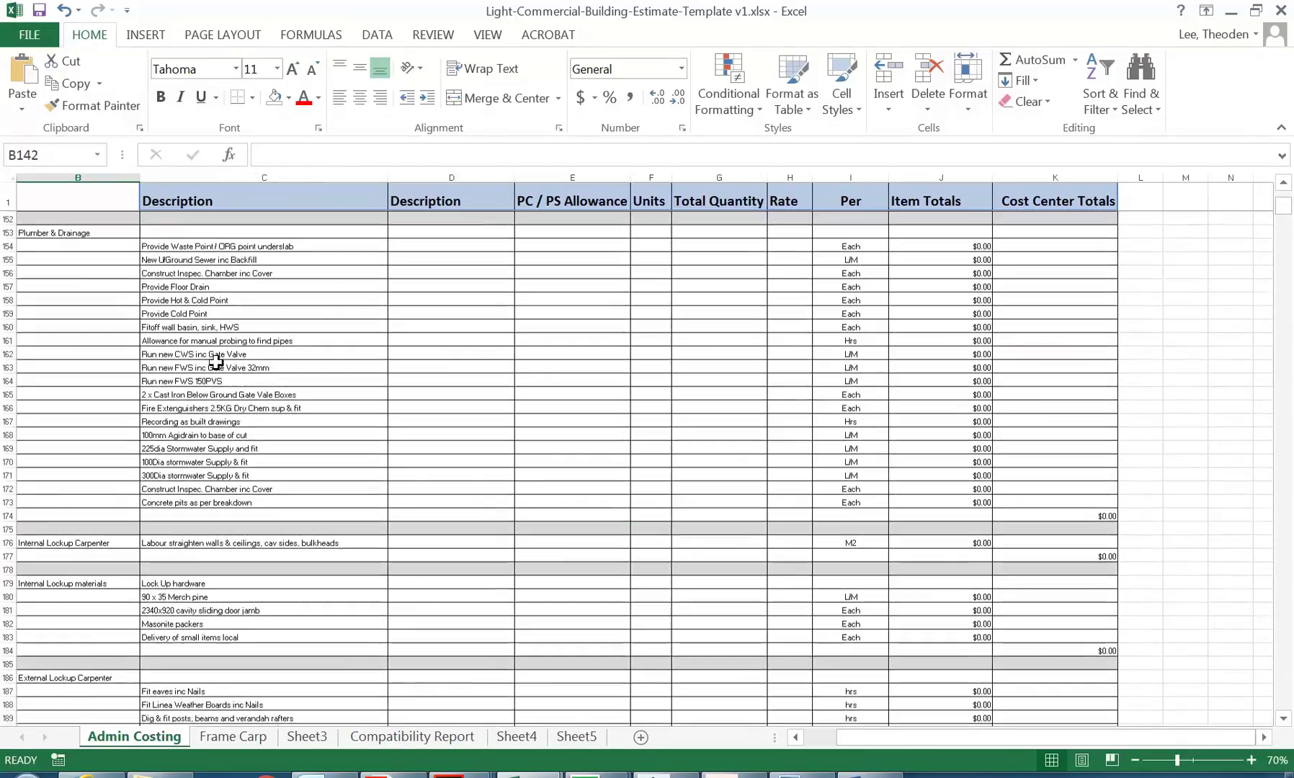
scroll(186, 475, "down", 8)
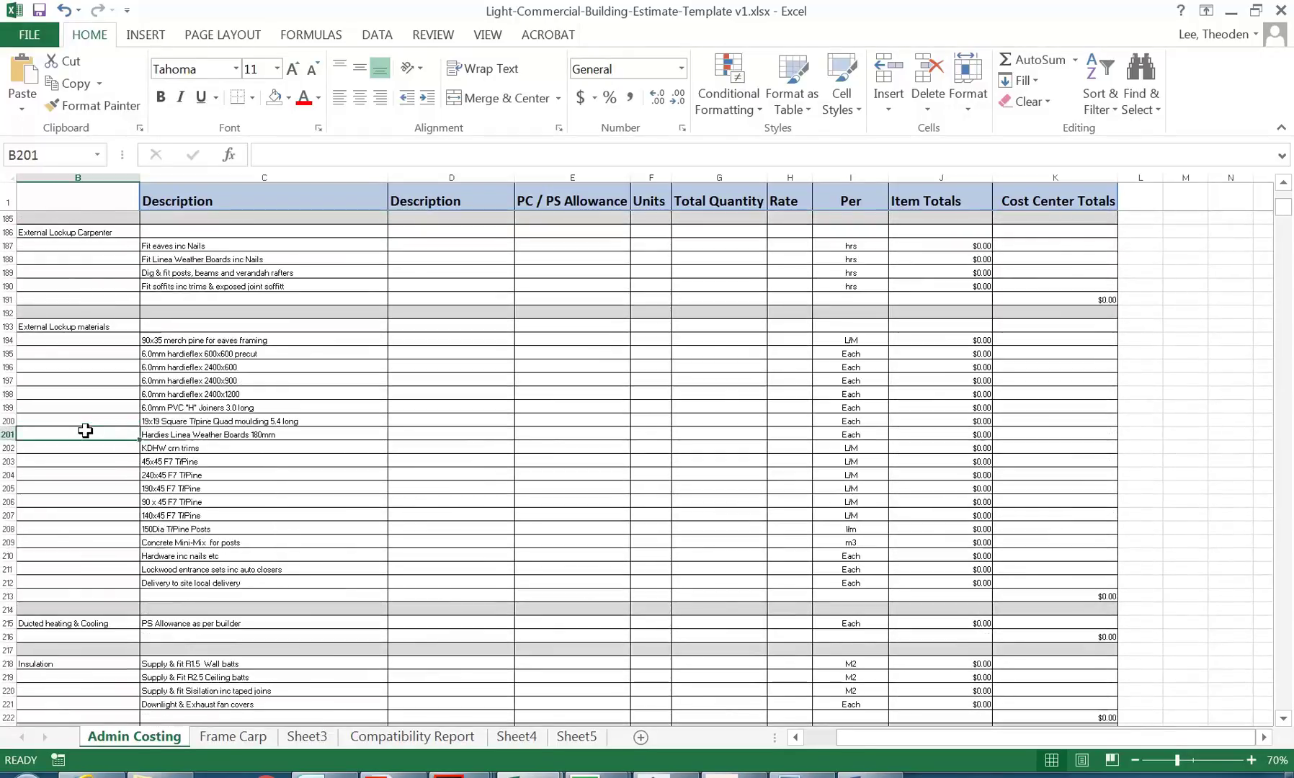
scroll(85, 430, "down", 8)
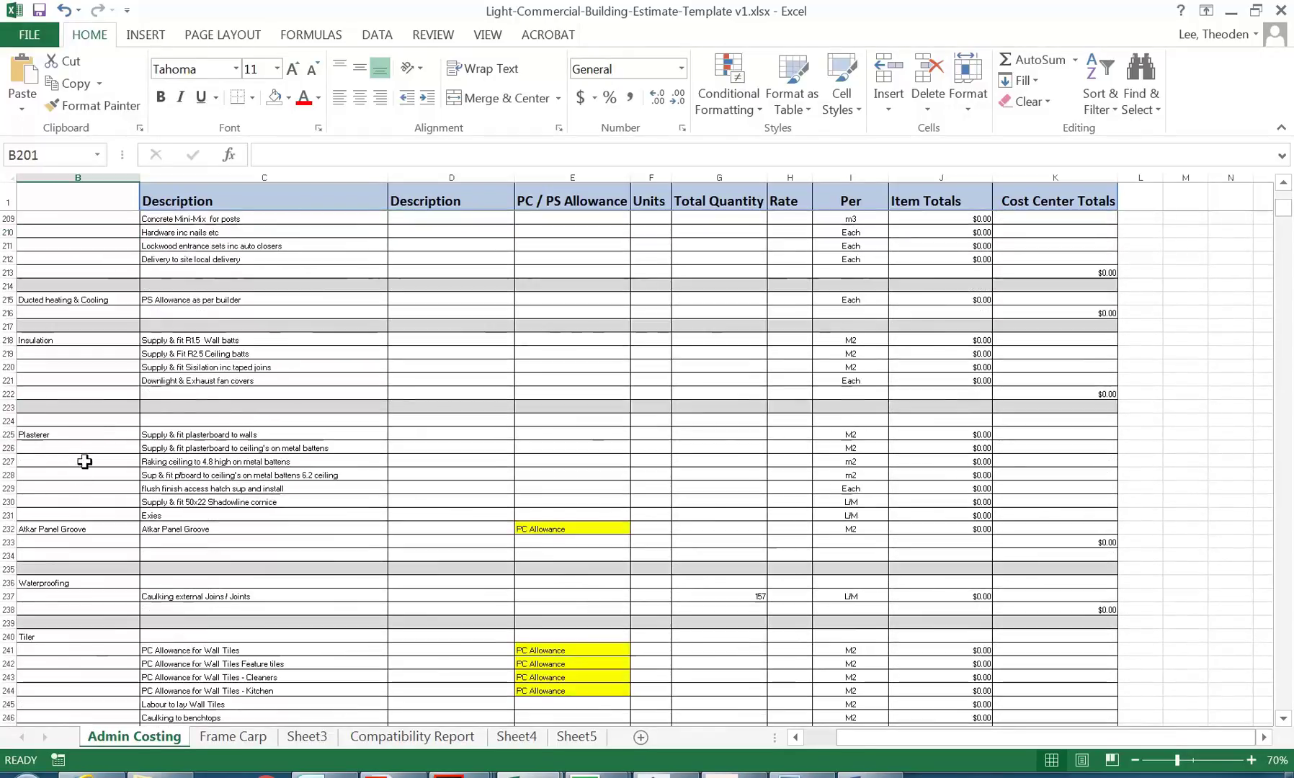
scroll(79, 467, "down", 1)
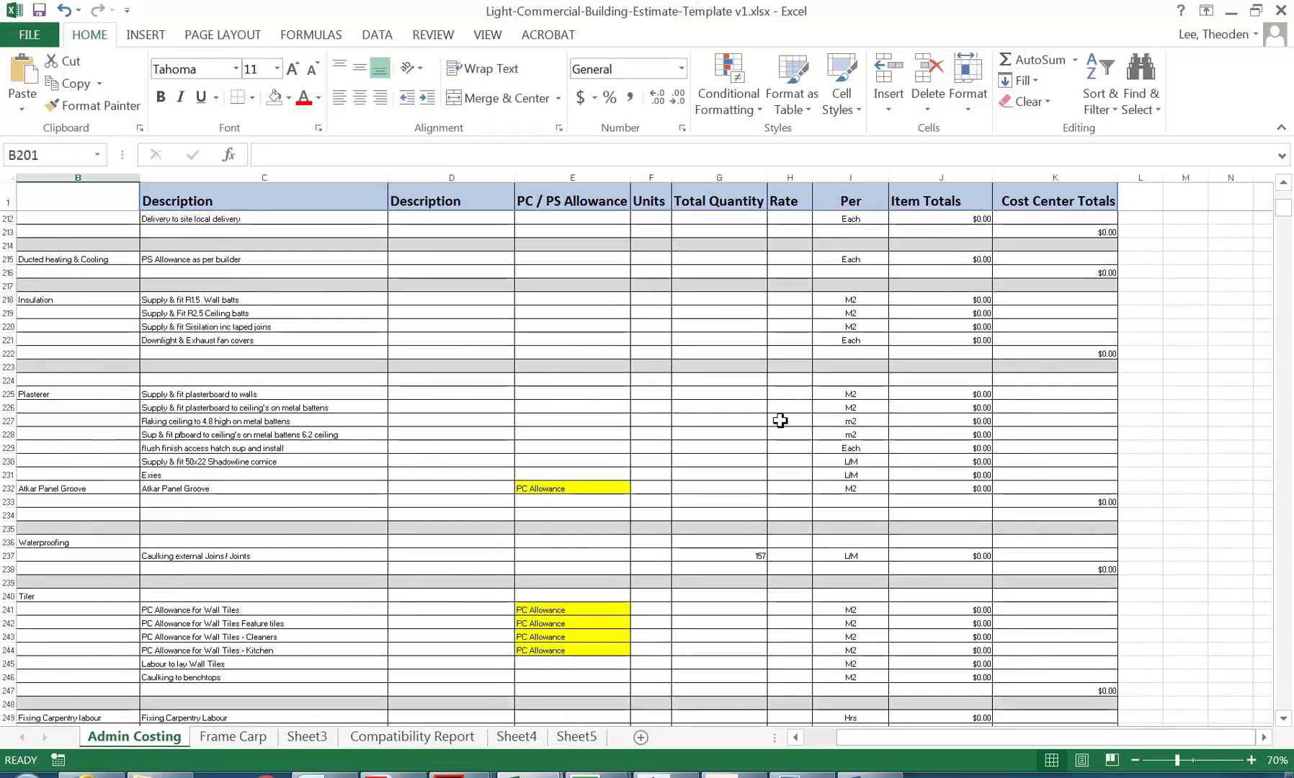
Step: Examine the Plasterer items for walls and ceilings, including the item total formula for plasterboard to walls
left_click(213, 395)
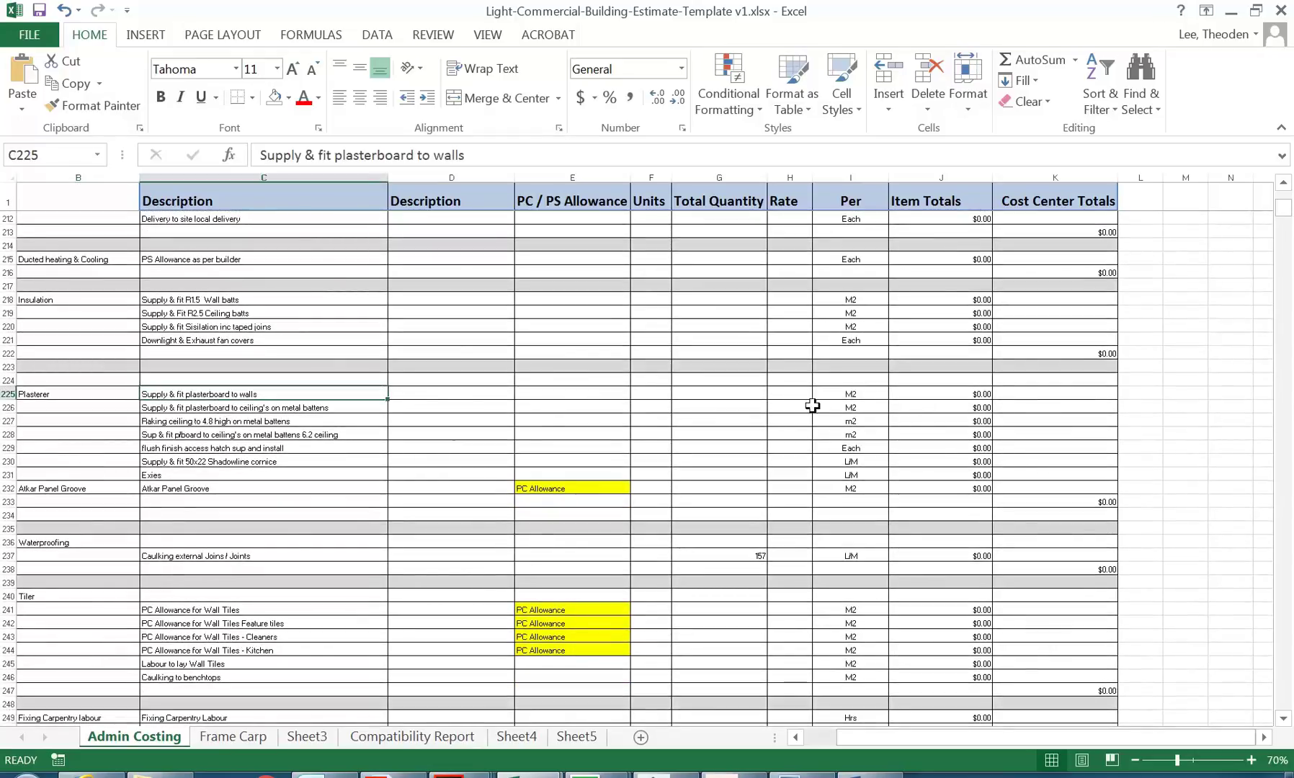
left_click(925, 392)
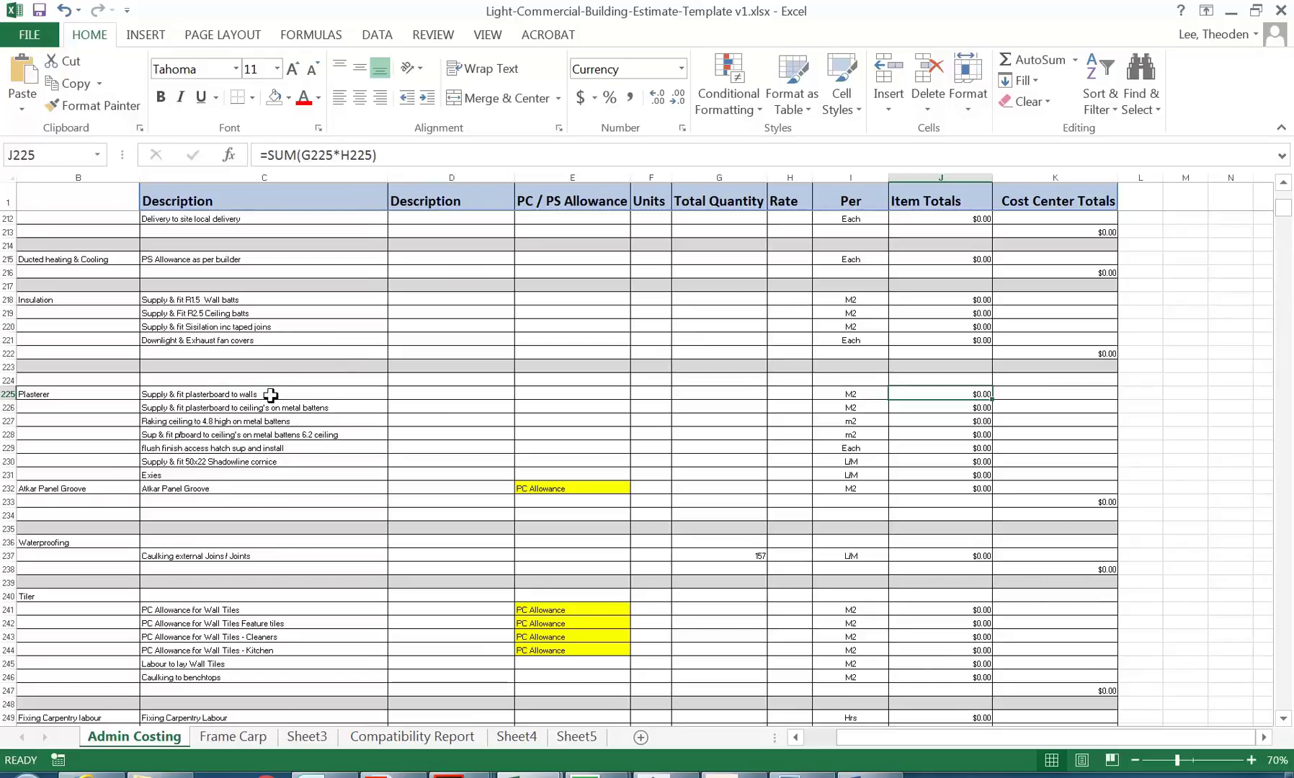
left_click(238, 395)
left_click(229, 422)
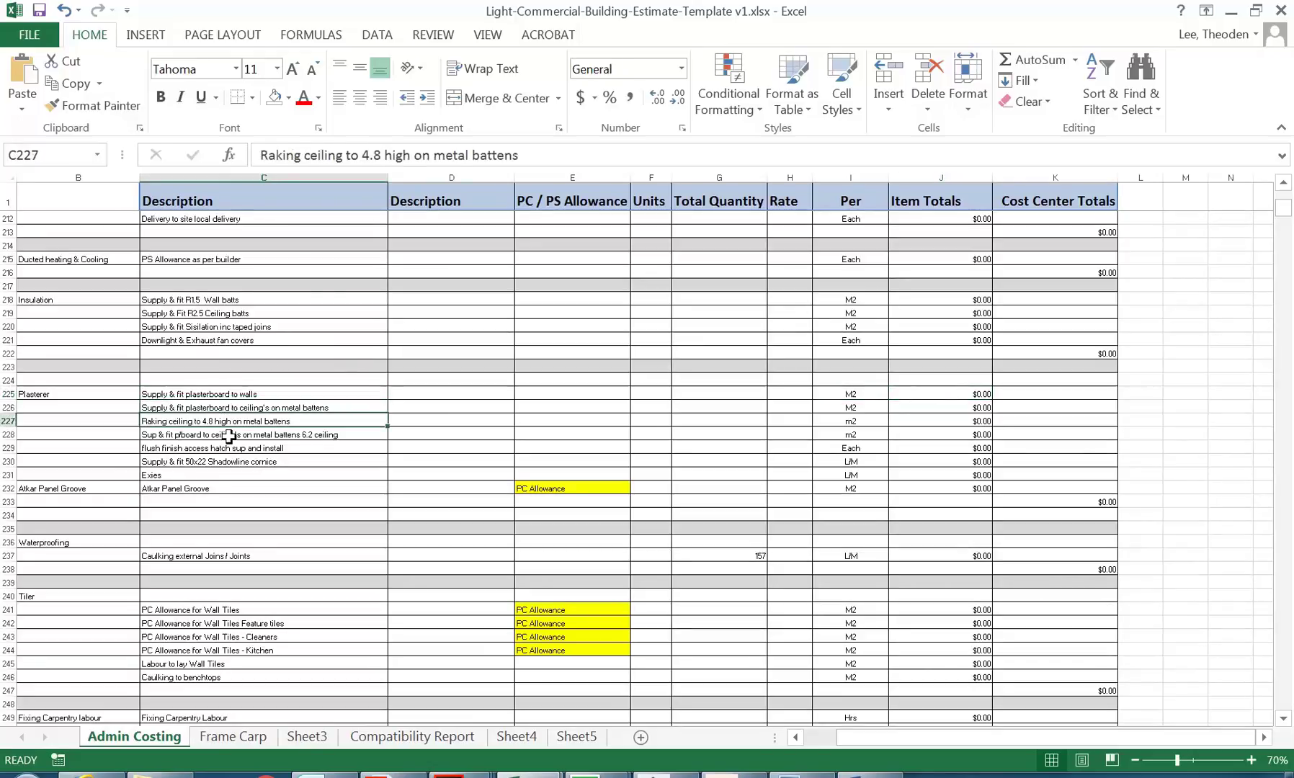
left_click(214, 406)
left_click(214, 397)
left_click(211, 408)
scroll(187, 421, "up", 1)
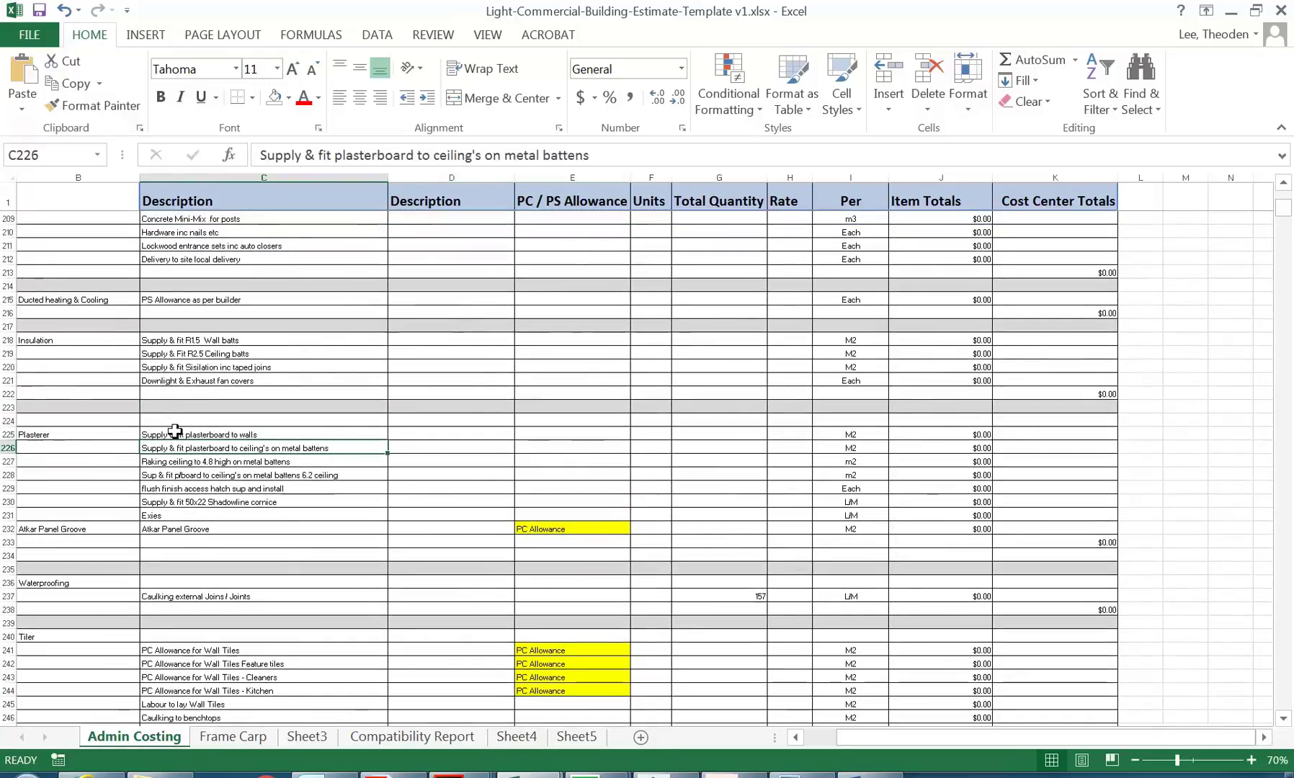
left_click(176, 433)
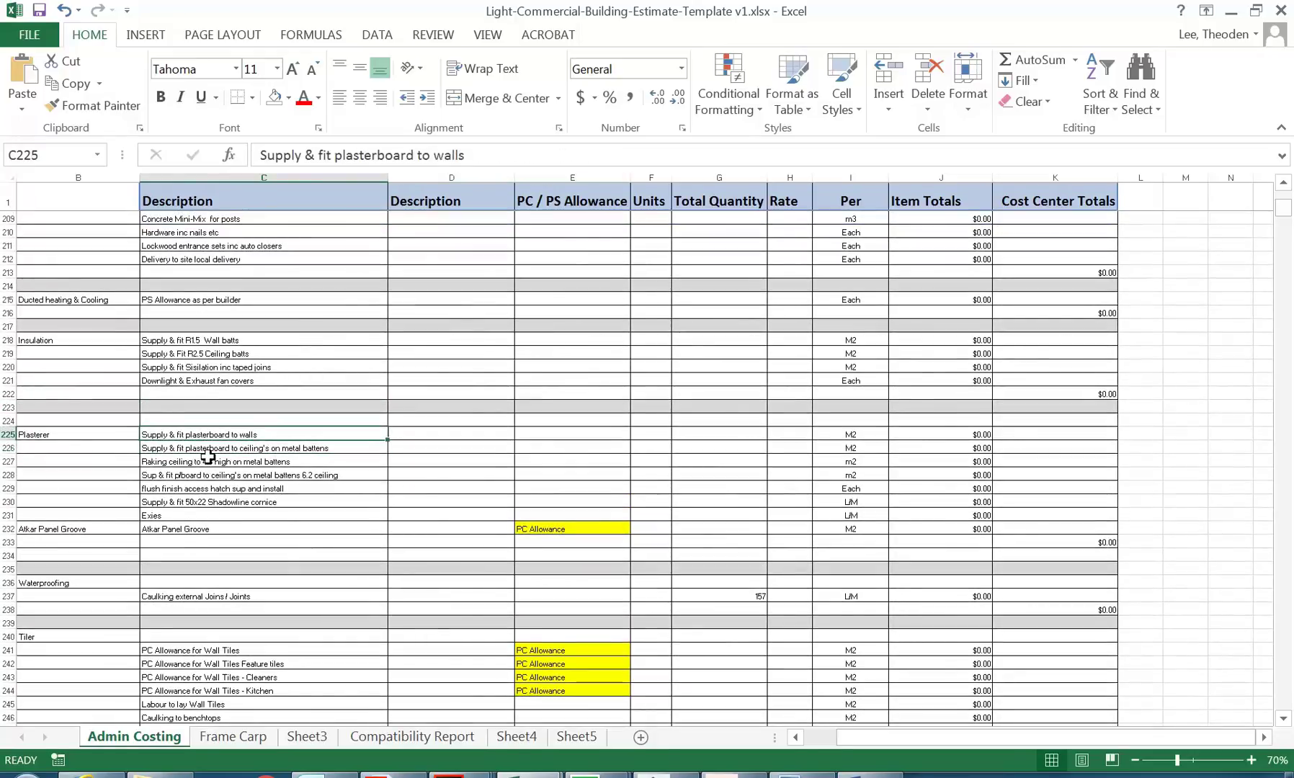
Step: Examine the Tiler section's PC Allowance for Wall Tiles row across the Per, Rate, Units and Total Quantity columns
scroll(197, 517, "down", 6)
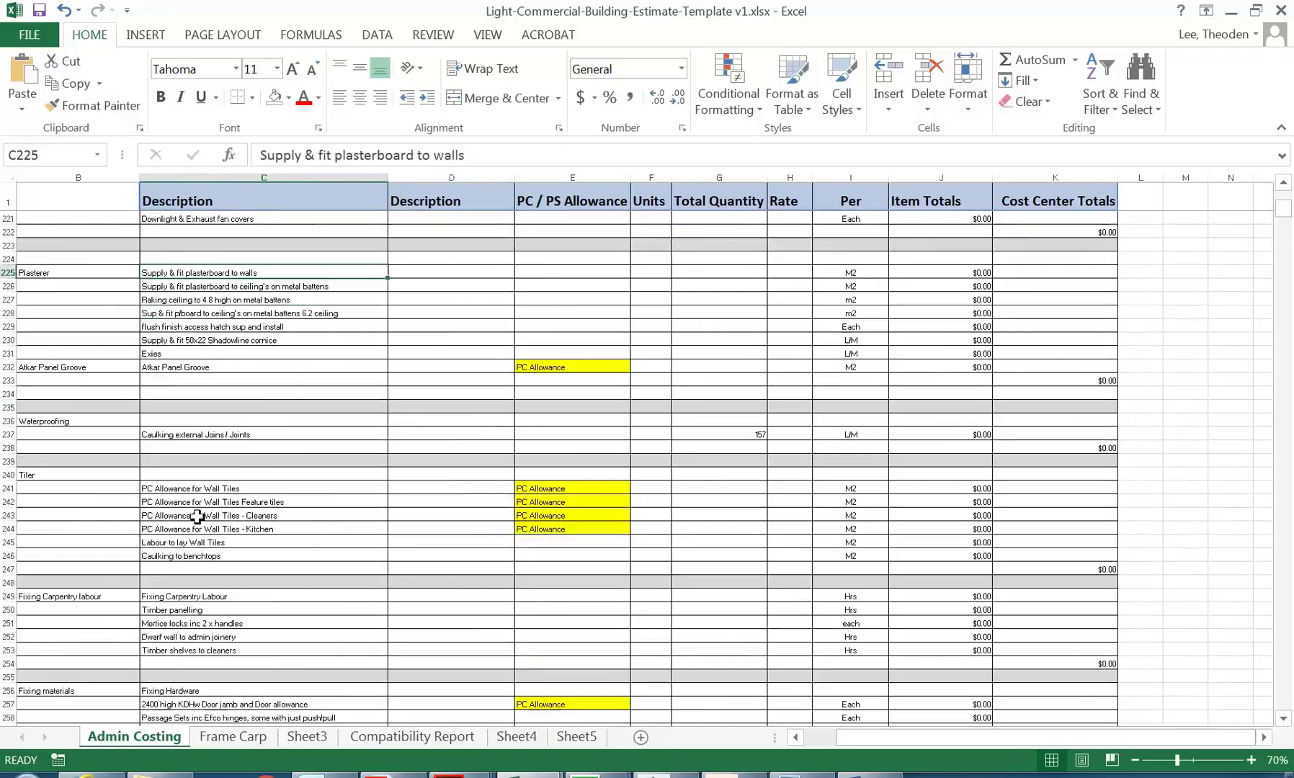
left_click(194, 409)
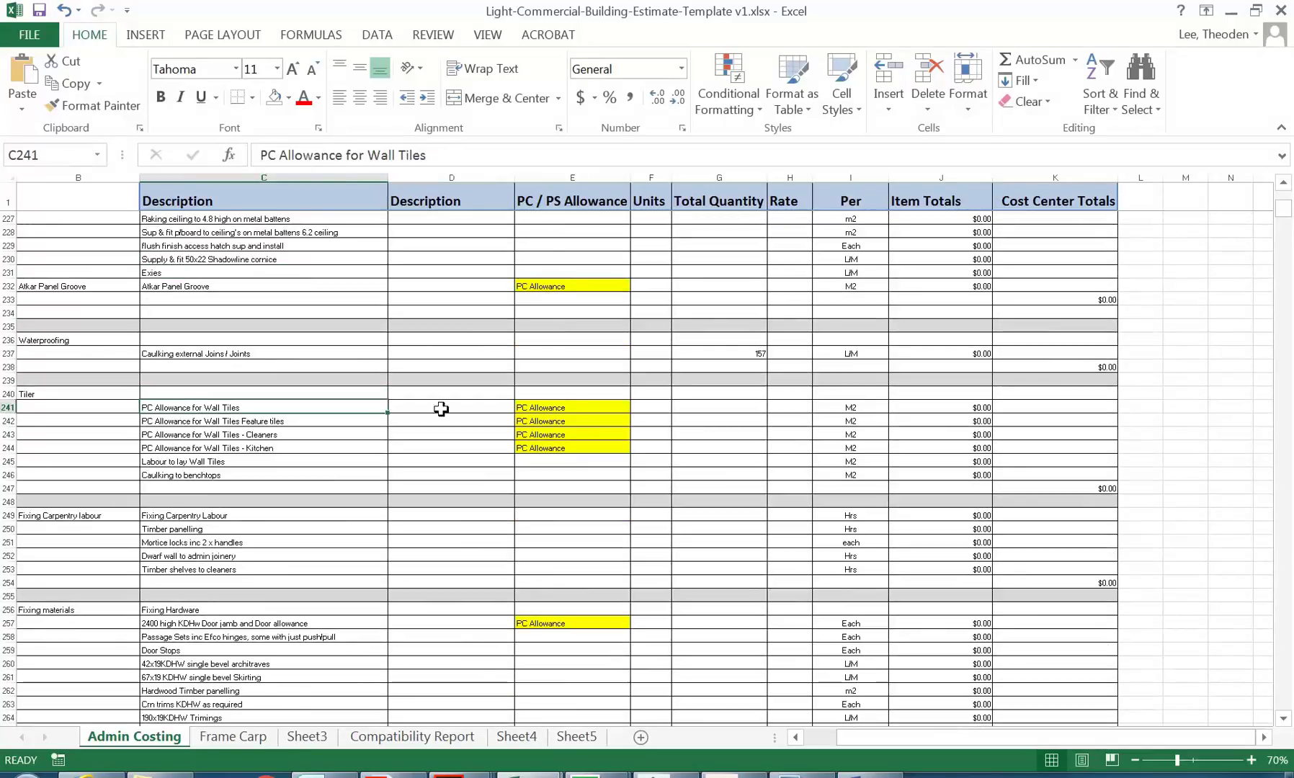
left_click(842, 407)
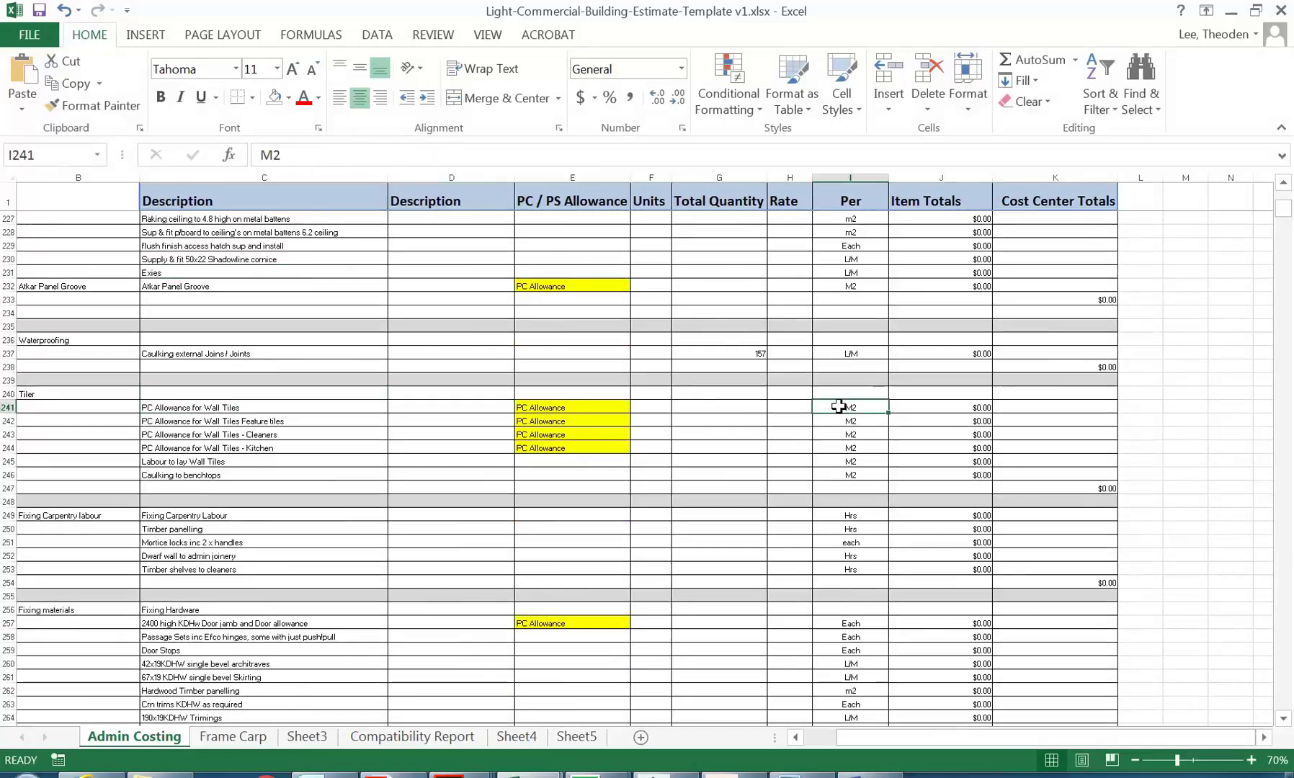
left_click(792, 408)
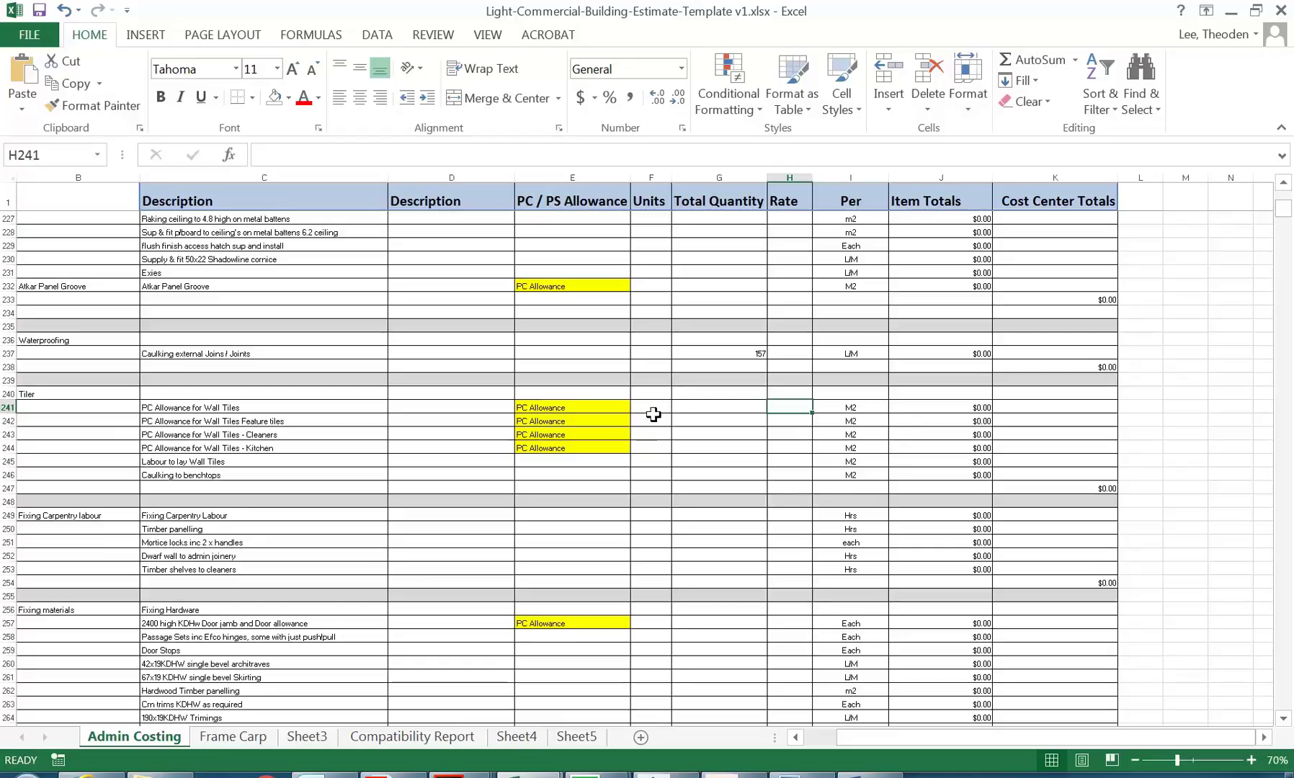
left_click(648, 408)
left_click(704, 407)
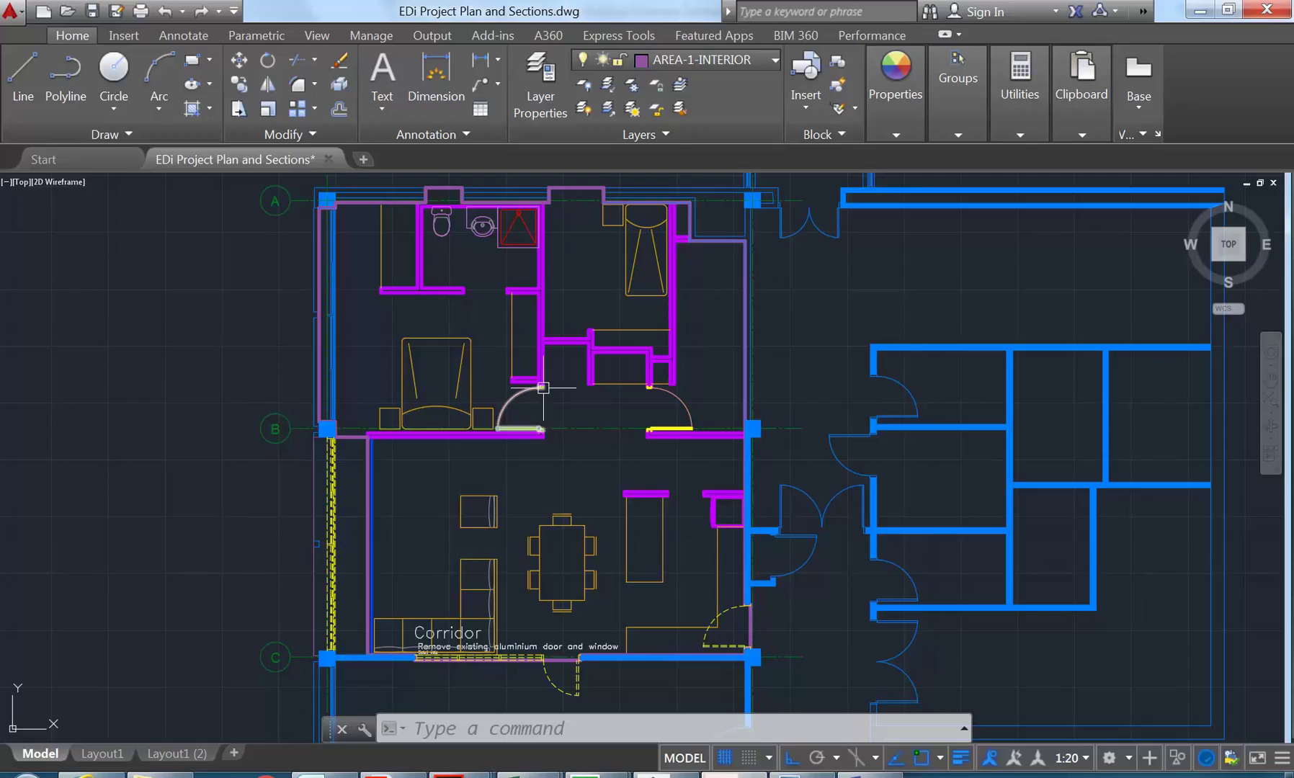
Step: Inspect the apartment floor plan between grid lines A and C in the AutoCAD drawing EDi Project Plan and Sections.dwg
scroll(479, 545, "down", 5)
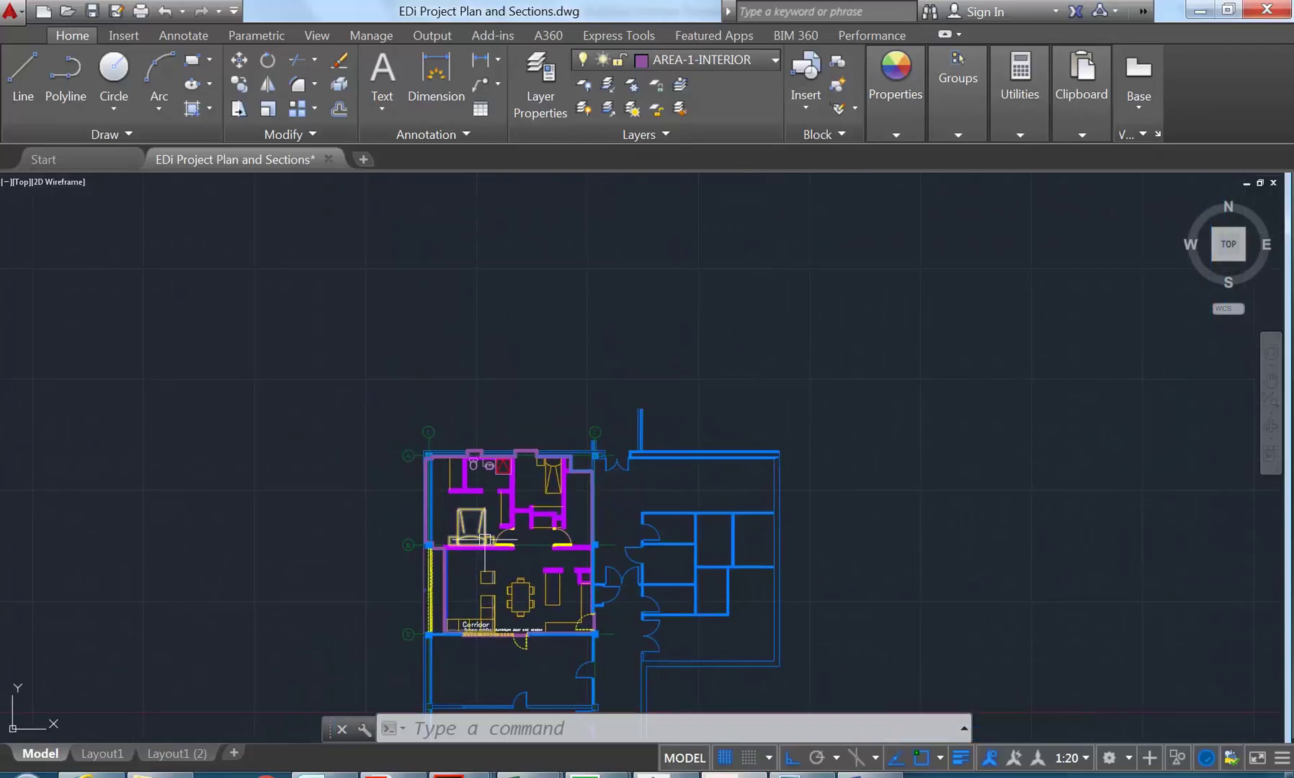
middle_click_drag(534, 559, 494, 431)
scroll(470, 396, "up", 2)
scroll(418, 374, "up", 2)
middle_click_drag(417, 374, 462, 438)
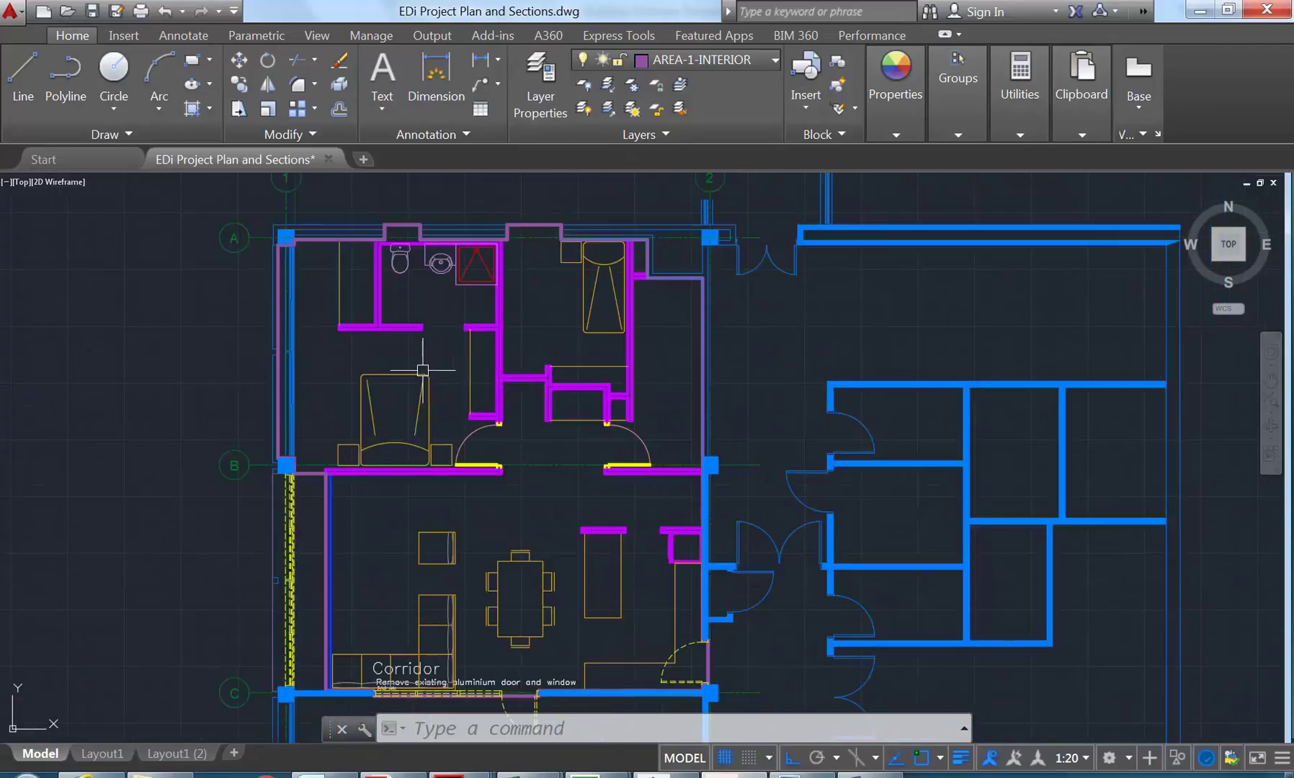
Step: Locate the building cross-sections above the floor plan and window-select the upper and lower left-hand sections to examine them
scroll(462, 437, "down", 4)
middle_click_drag(165, 413, 669, 472)
scroll(338, 431, "up", 4)
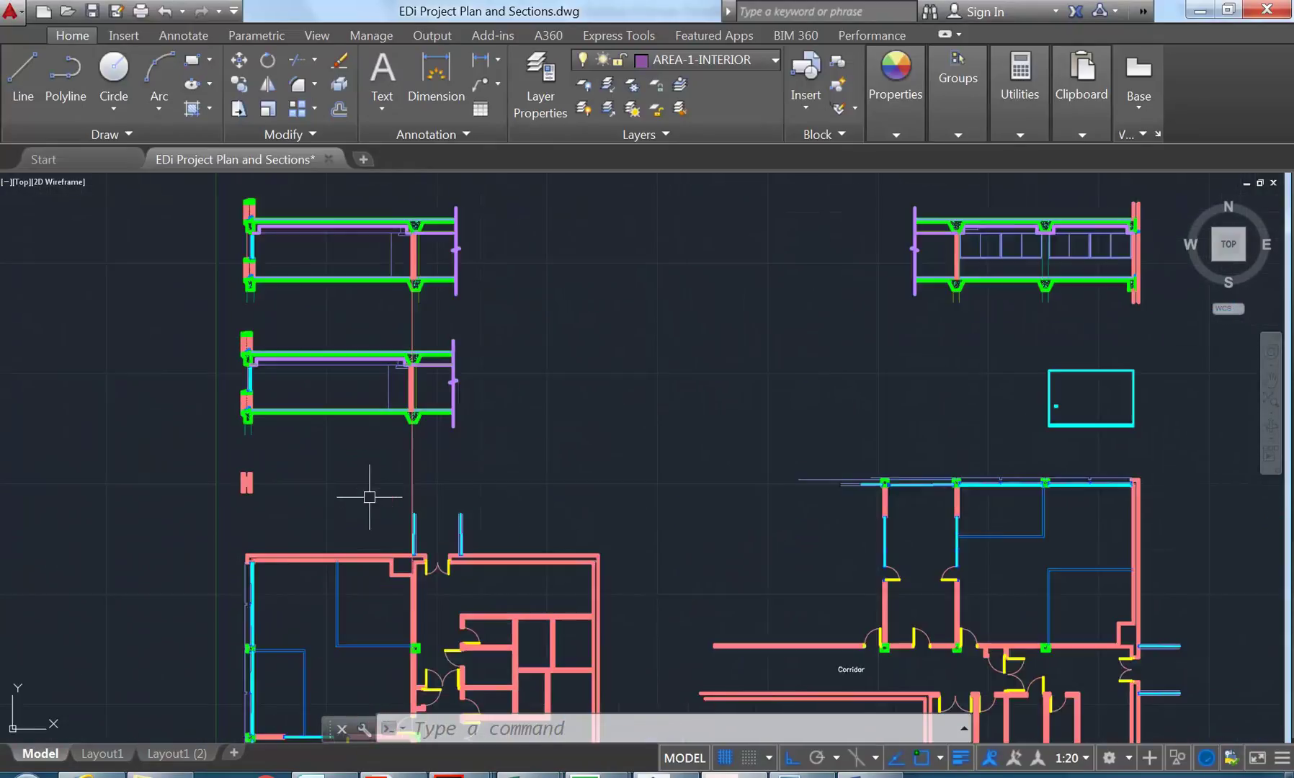
middle_click_drag(259, 379, 291, 421)
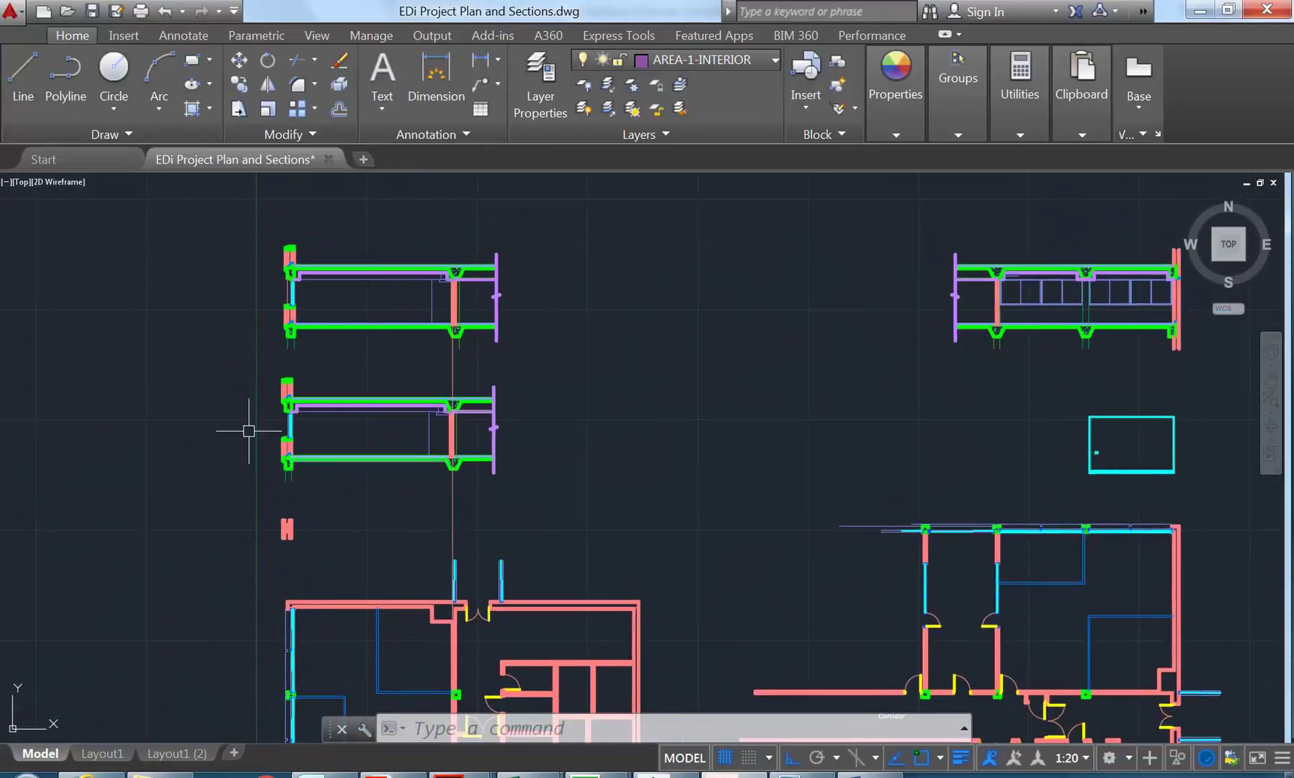
left_click(208, 186)
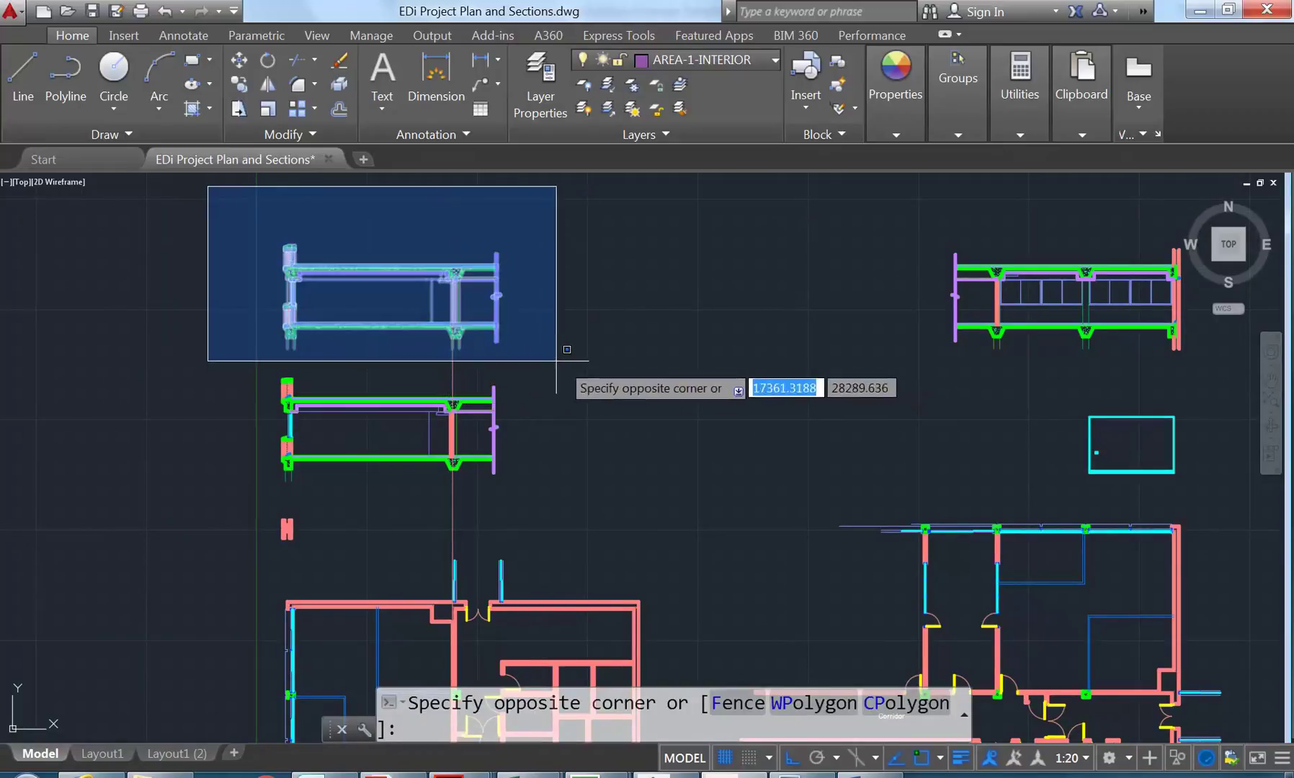
left_click(165, 268)
scroll(222, 292, "up", 3)
mouse_move(223, 291)
middle_mouse_down()
mouse_move(239, 378)
mouse_move(206, 272)
middle_mouse_up()
scroll(255, 290, "up", 2)
left_click(251, 266)
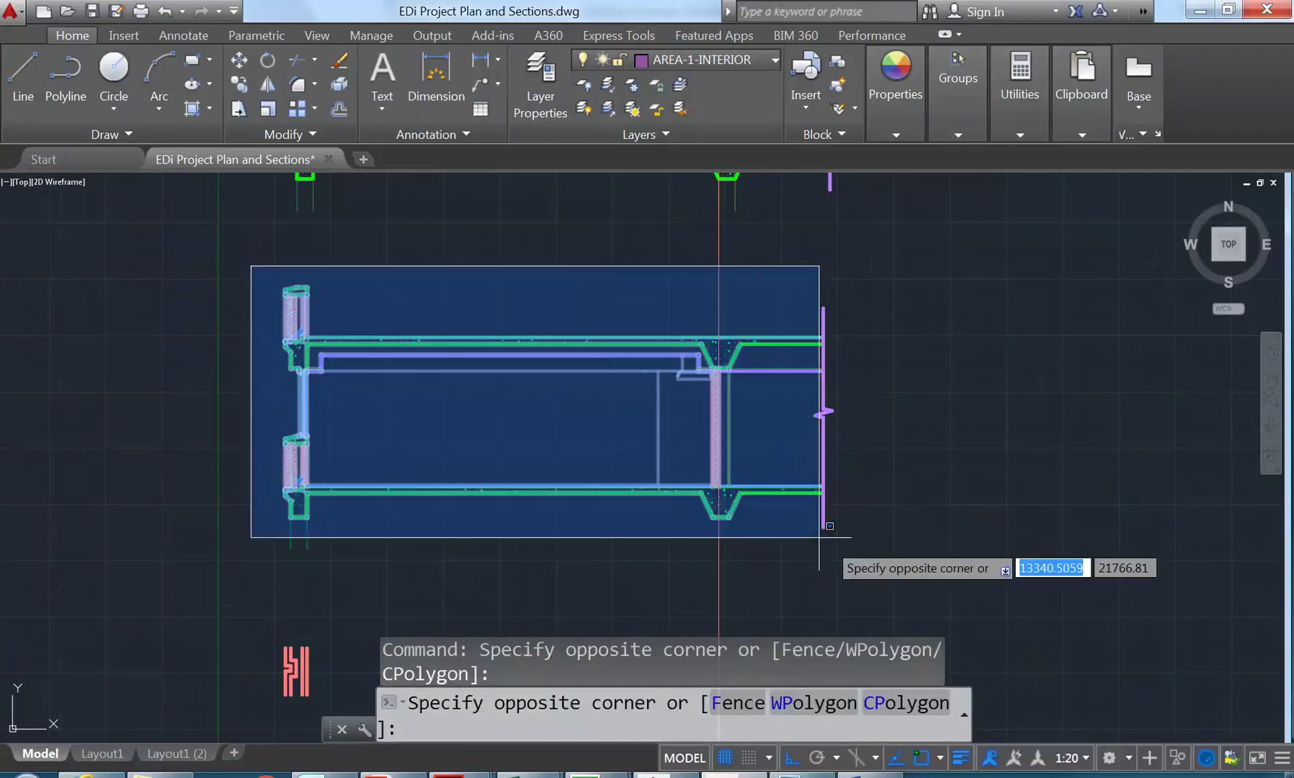
Step: Copy the lower of the two stacked building sections to the empty space above the furnished apartment plan
left_click(887, 570)
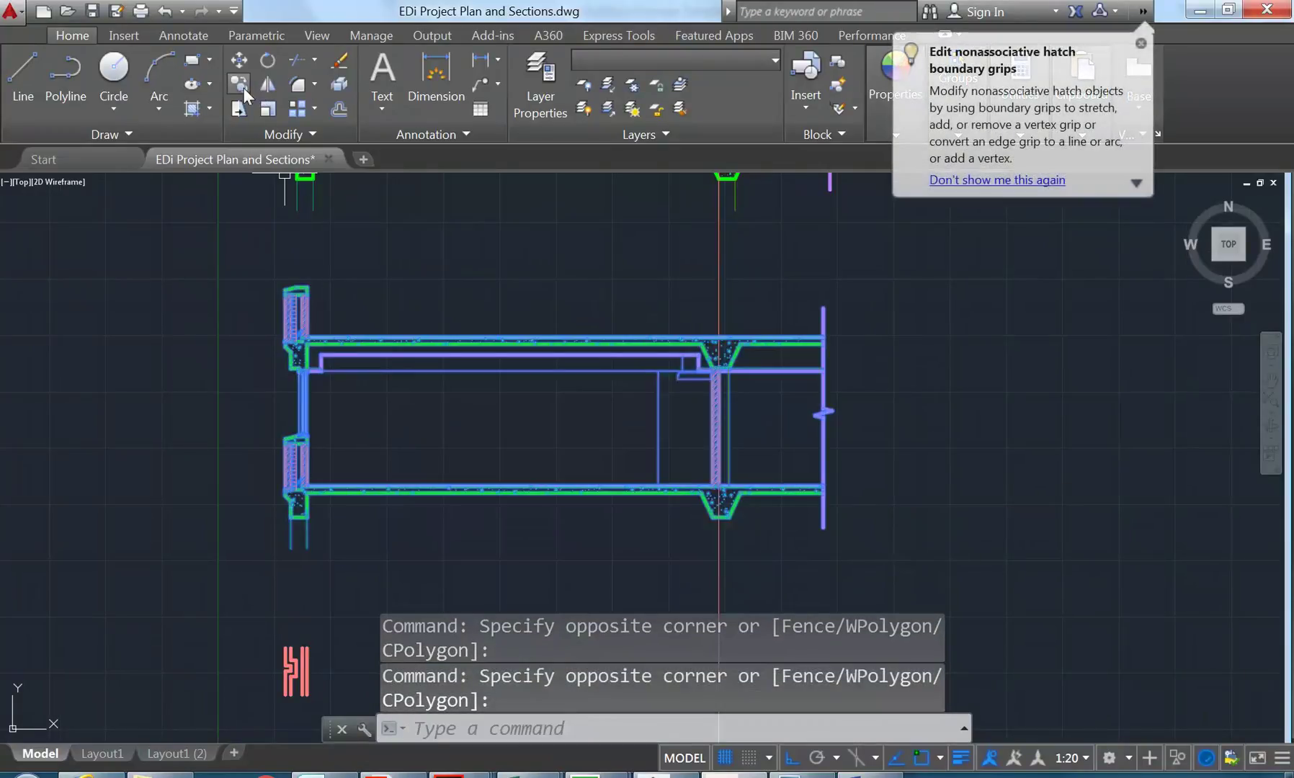
left_click(240, 85)
scroll(444, 360, "down", 4)
scroll(459, 433, "up", 5)
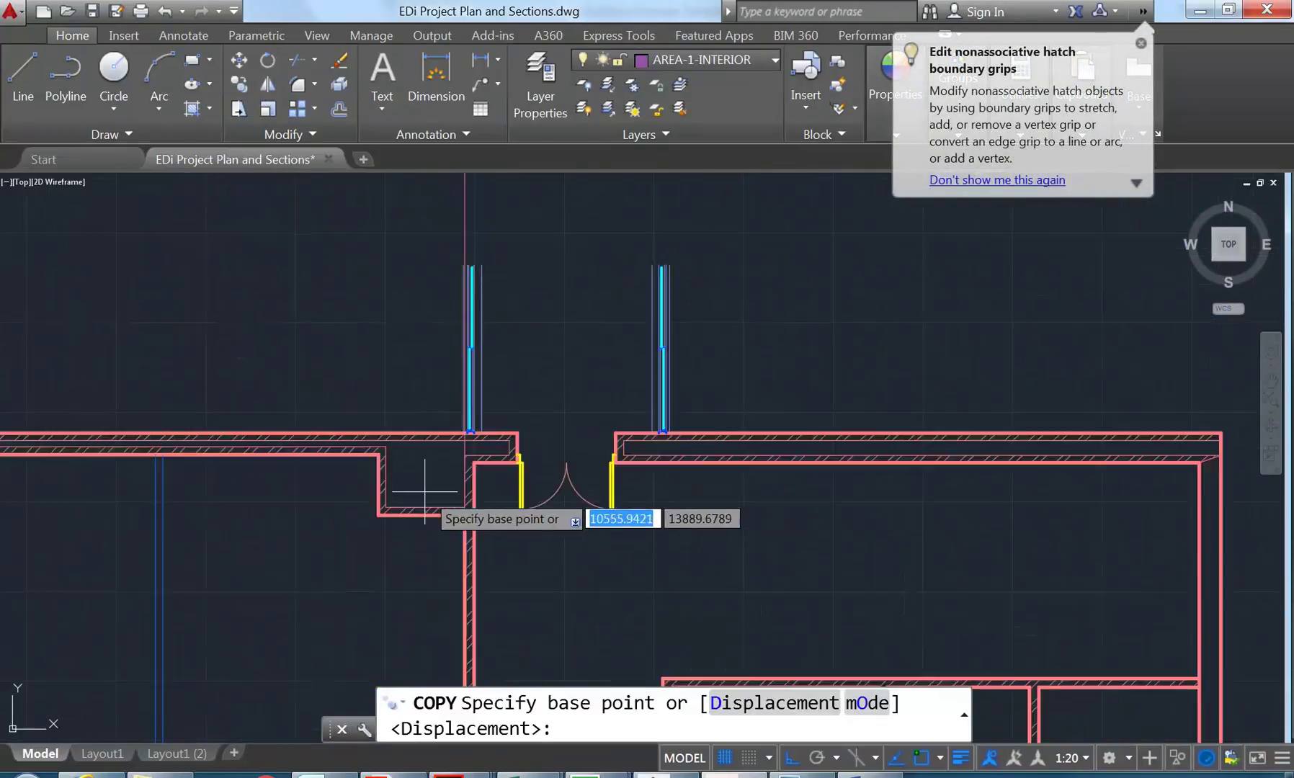
left_click(645, 437)
scroll(634, 433, "down", 5)
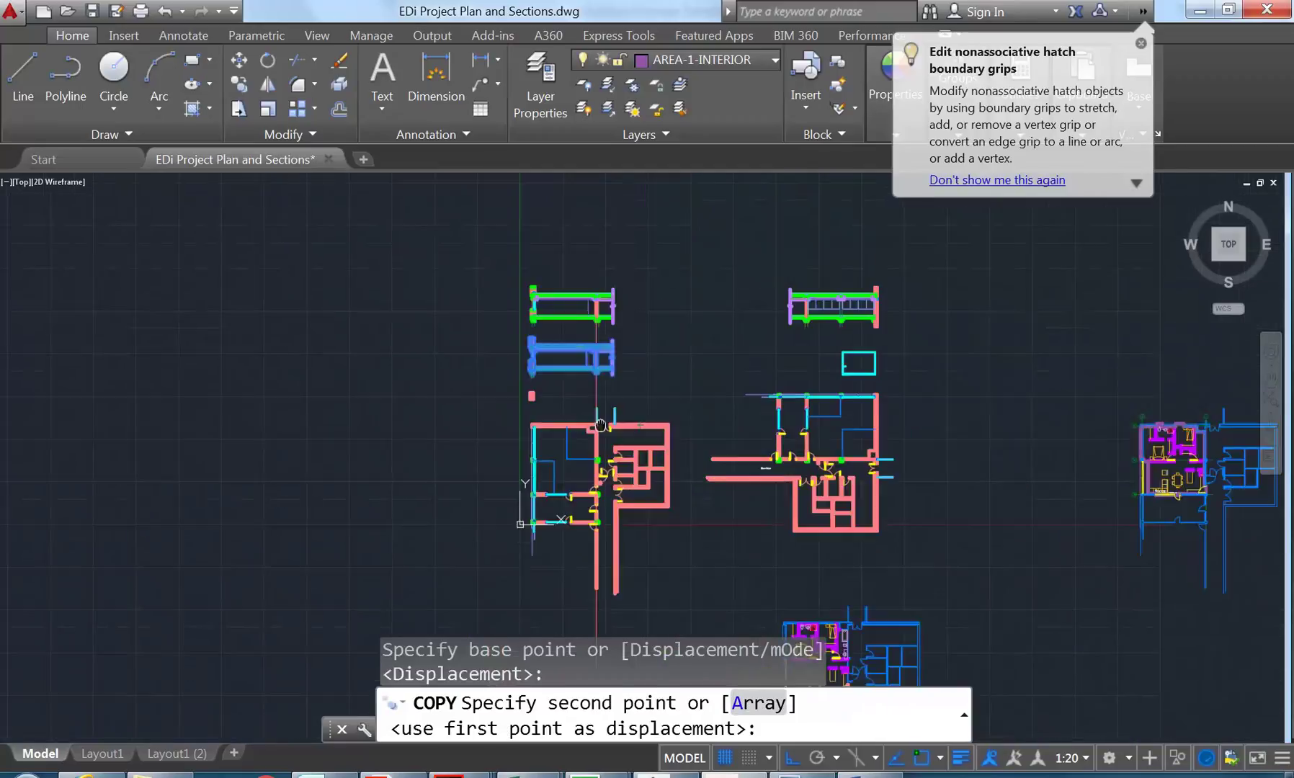
middle_click_drag(895, 411, 461, 364)
scroll(476, 364, "up", 3)
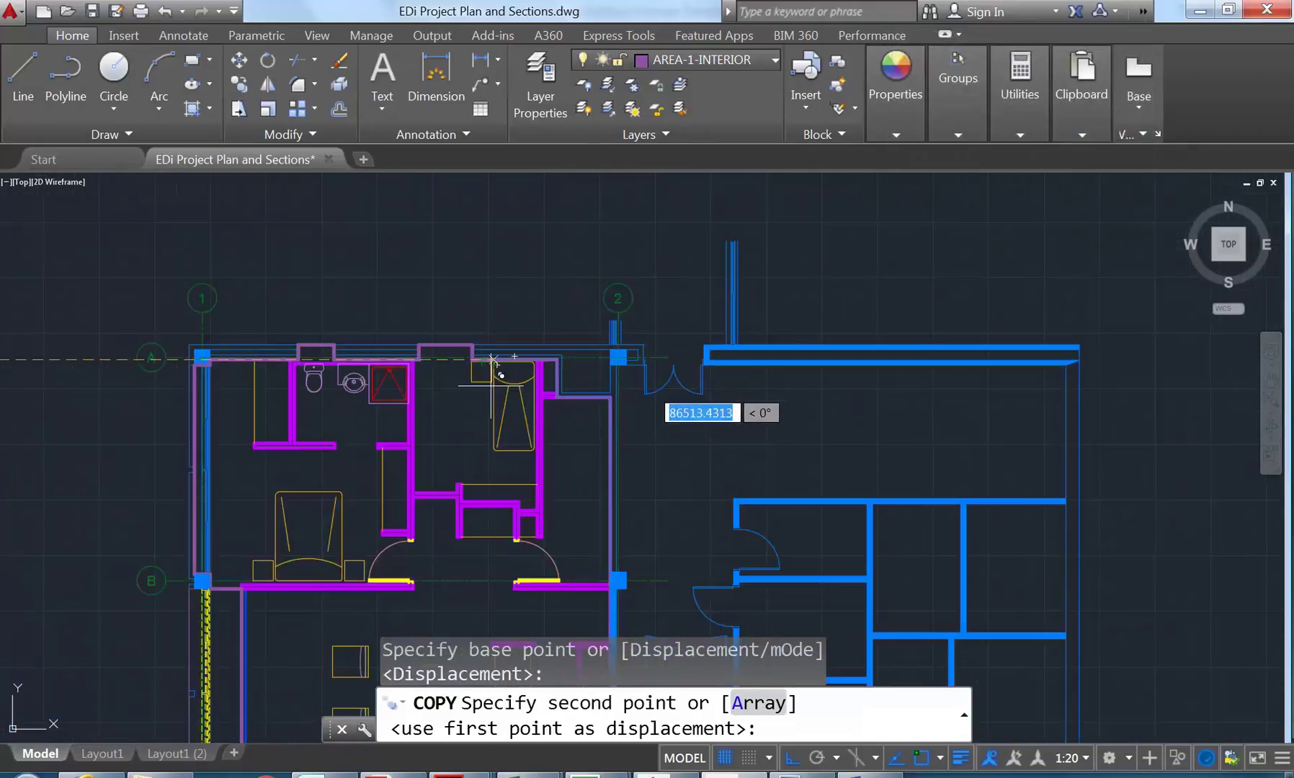
scroll(536, 349, "up", 2)
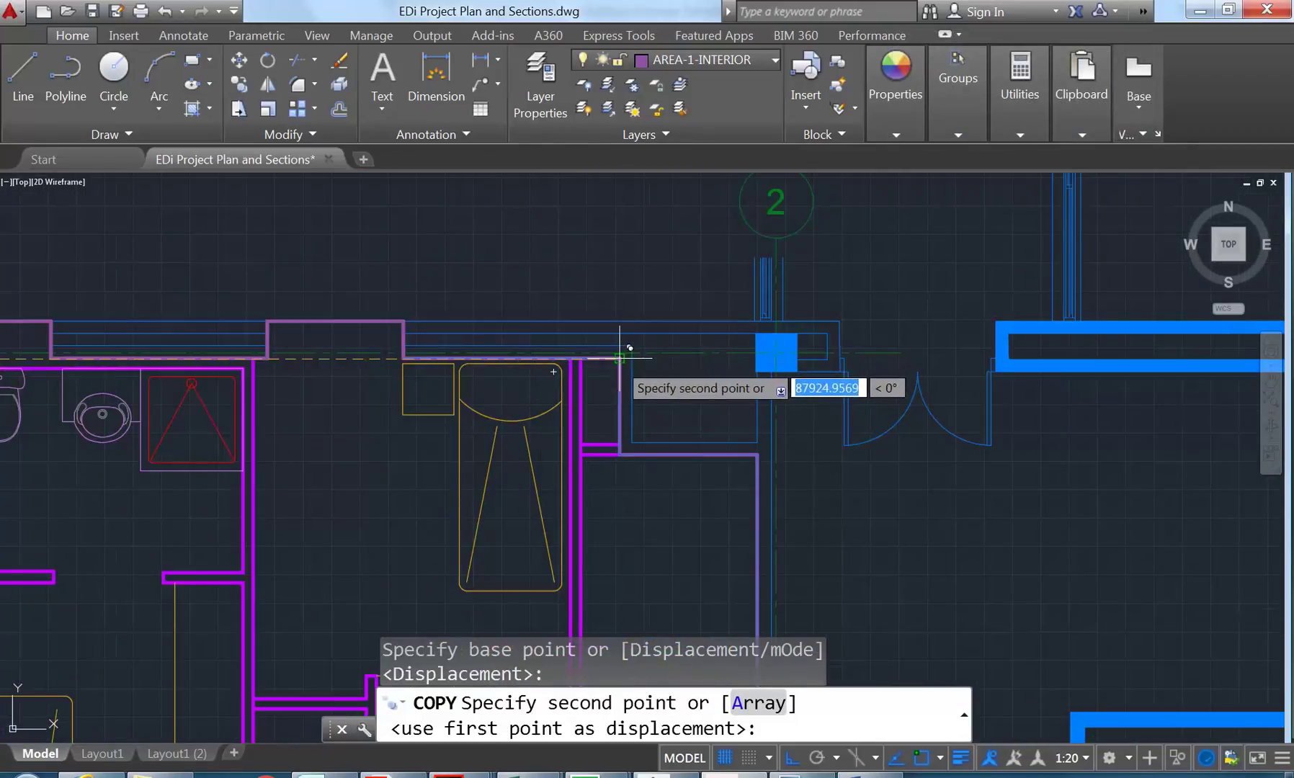
left_click(627, 338)
scroll(575, 298, "down", 4)
right_click(546, 315)
left_click(583, 326)
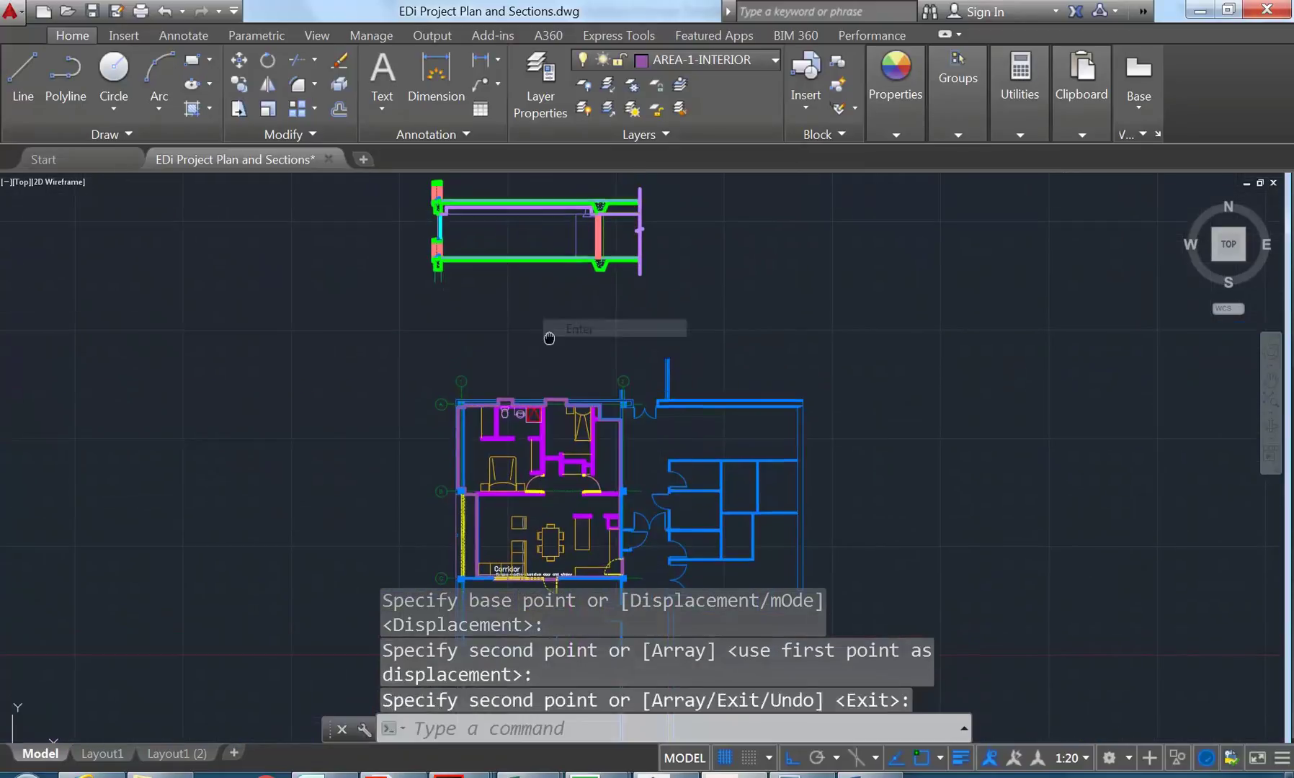
middle_click_drag(539, 456, 511, 383)
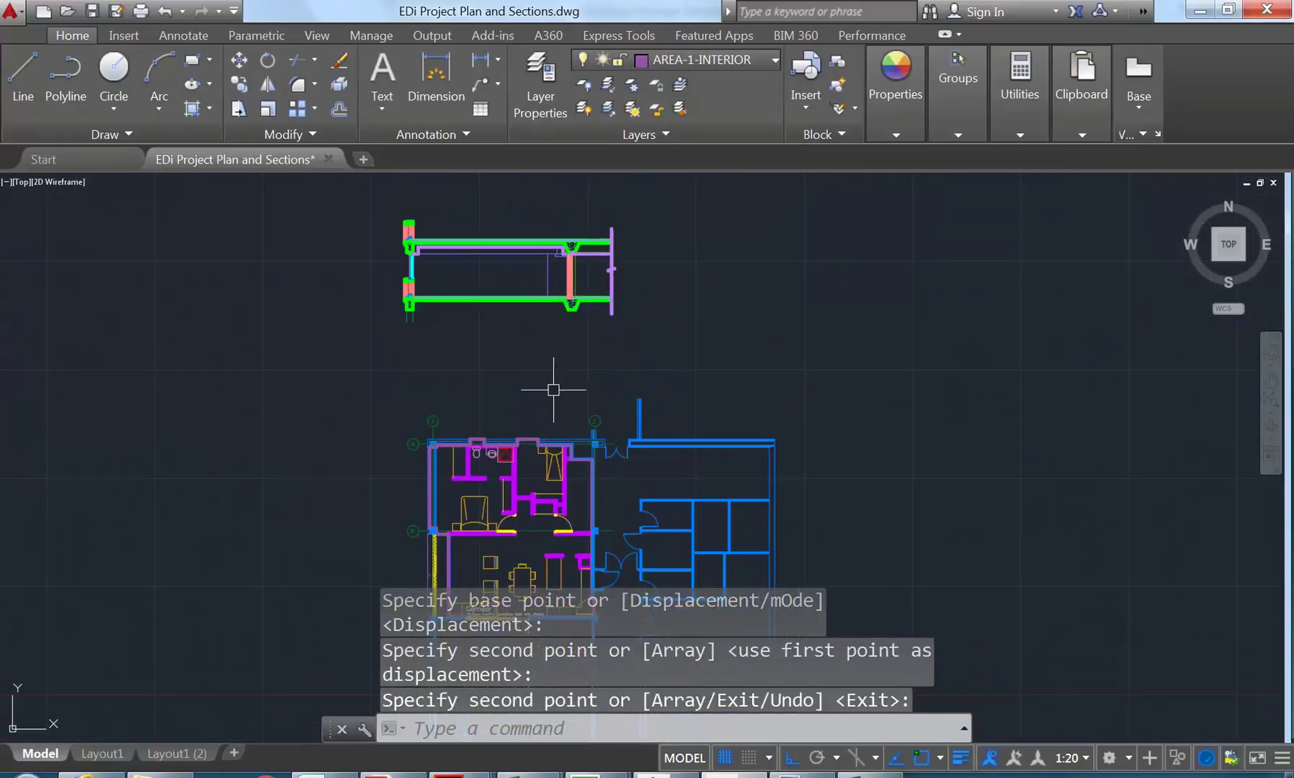
Step: Draw a vertical guide line from the recessed wall corner near grid 2 of the furnished plan up past the copied section
left_click(15, 81)
scroll(605, 493, "up", 8)
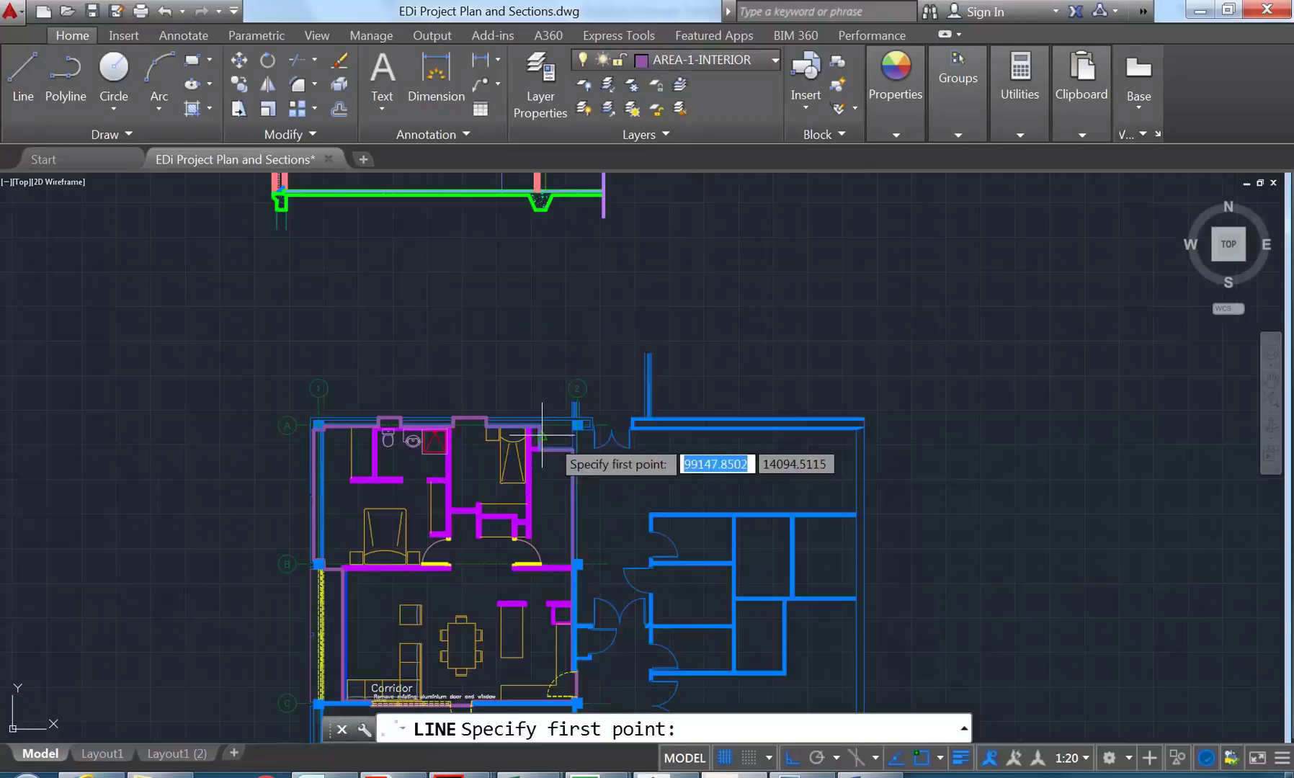
left_click(565, 482)
scroll(548, 404, "down", 5)
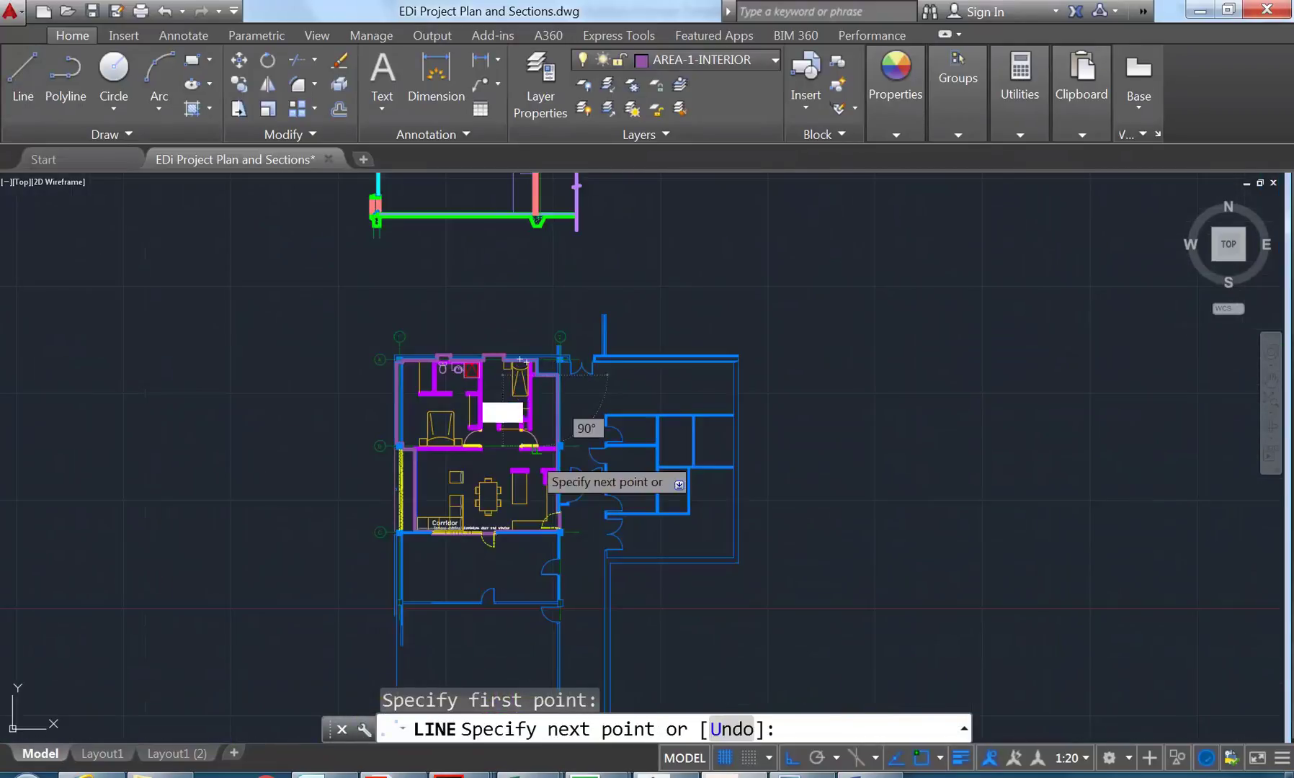
scroll(534, 332, "up", 1)
left_click(495, 240)
right_click(528, 243)
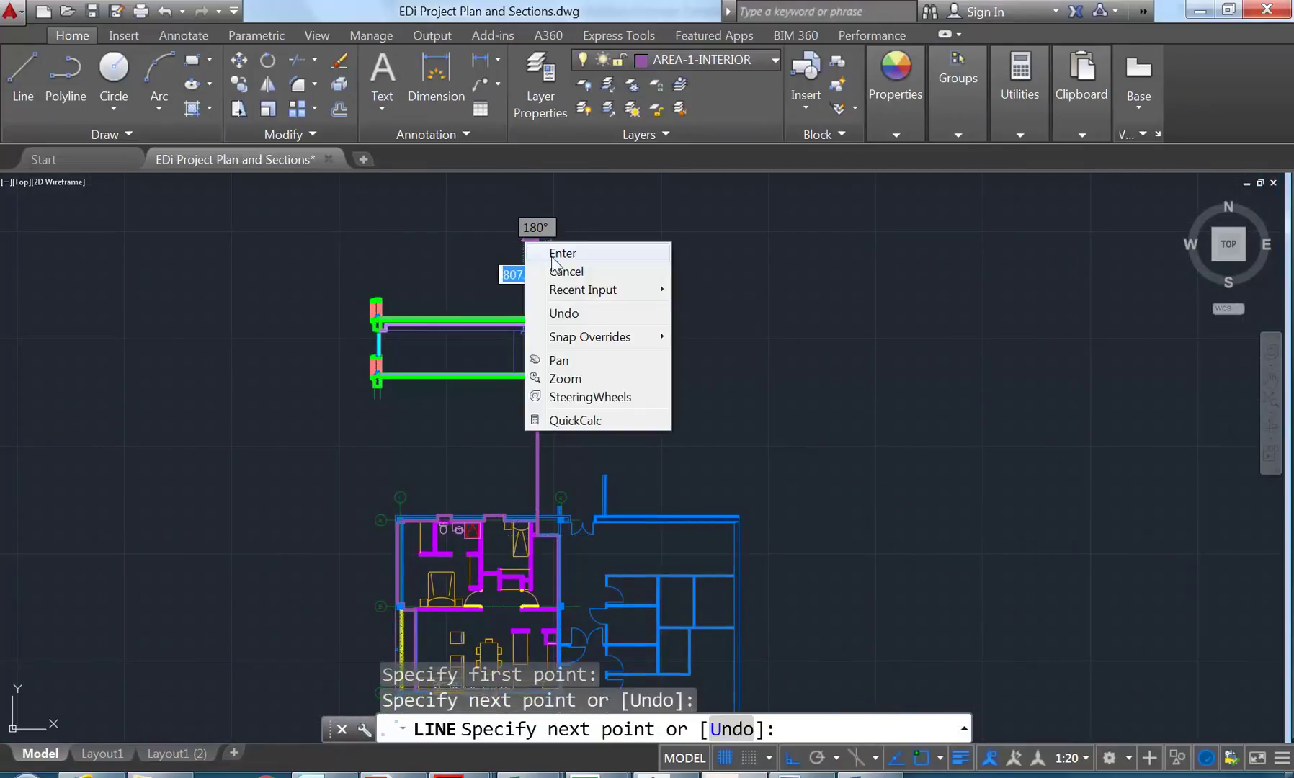
left_click(551, 254)
Step: Move the copied section horizontally so its thin interior vertical line falls on the guide line
left_click(340, 268)
left_click(647, 439)
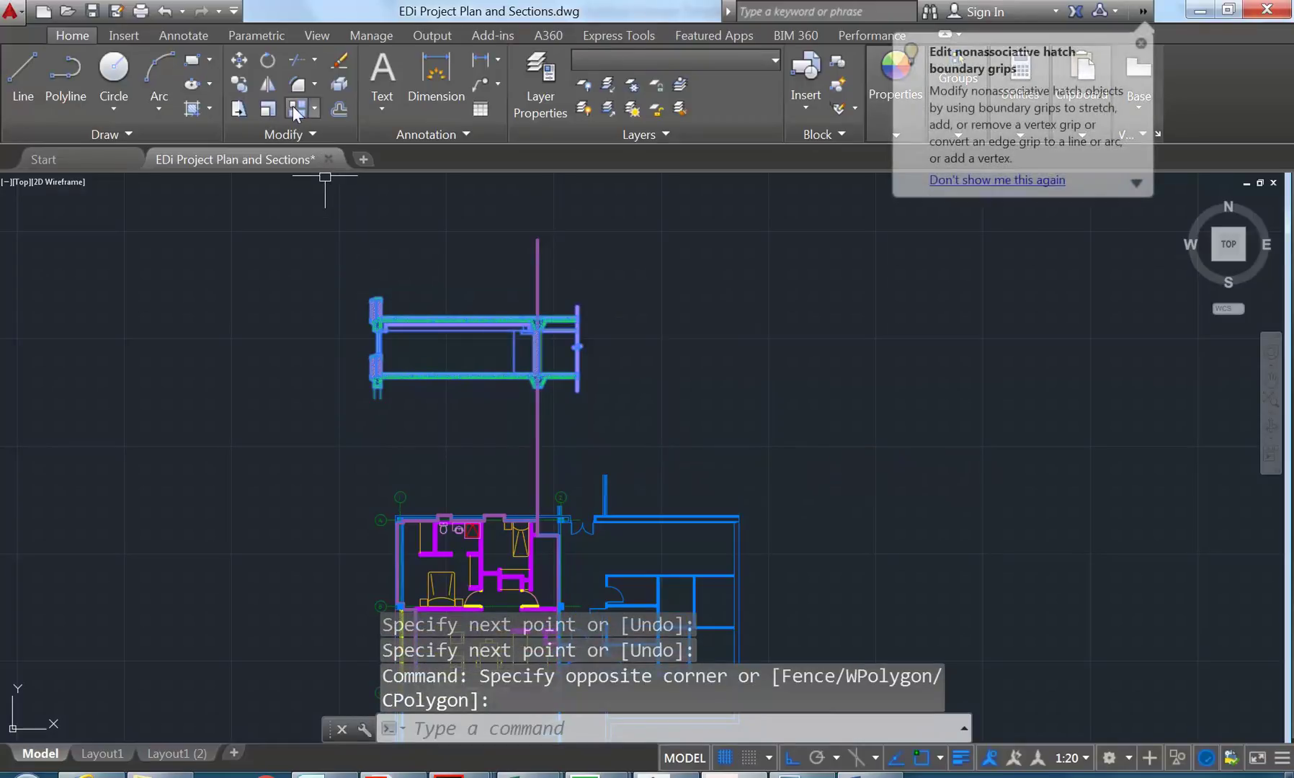
left_click(239, 60)
scroll(504, 369, "up", 6)
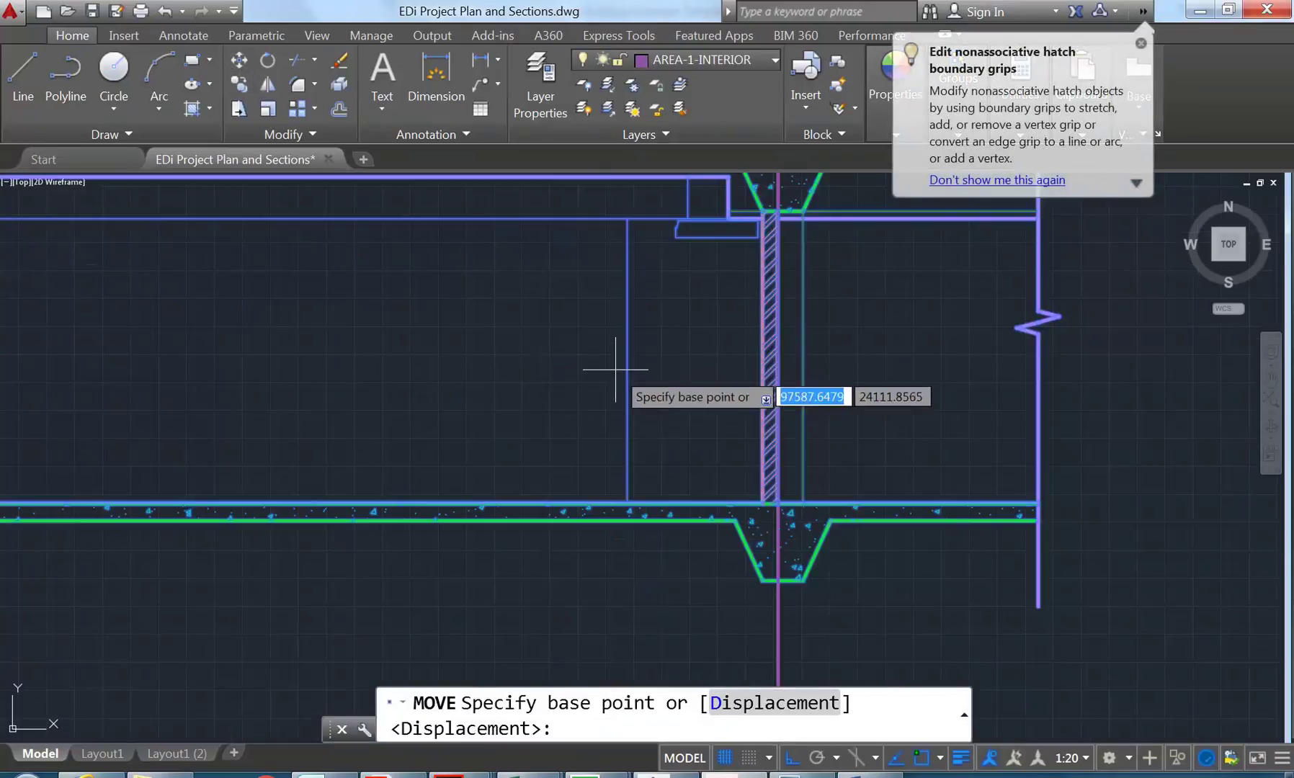
left_click(627, 360)
middle_click_drag(665, 392, 608, 364)
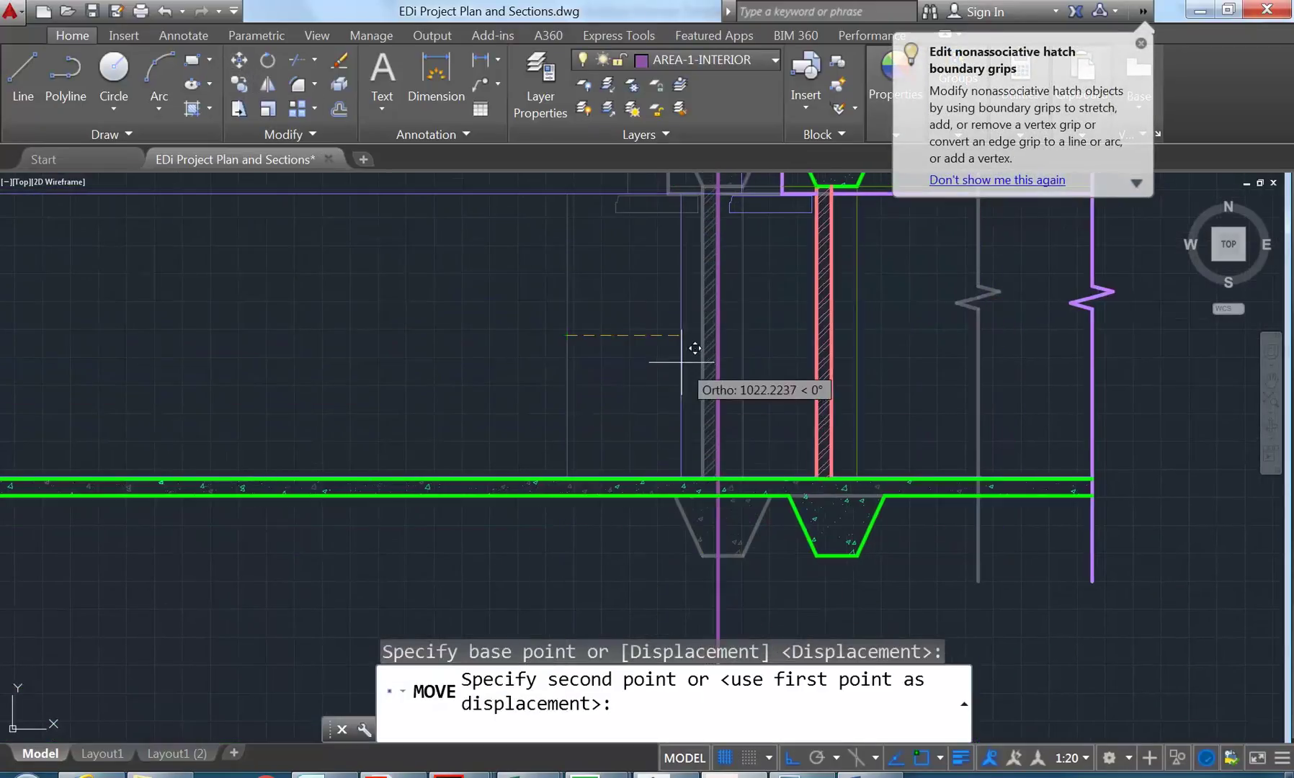
scroll(722, 294, "up", 5)
scroll(720, 445, "up", 6)
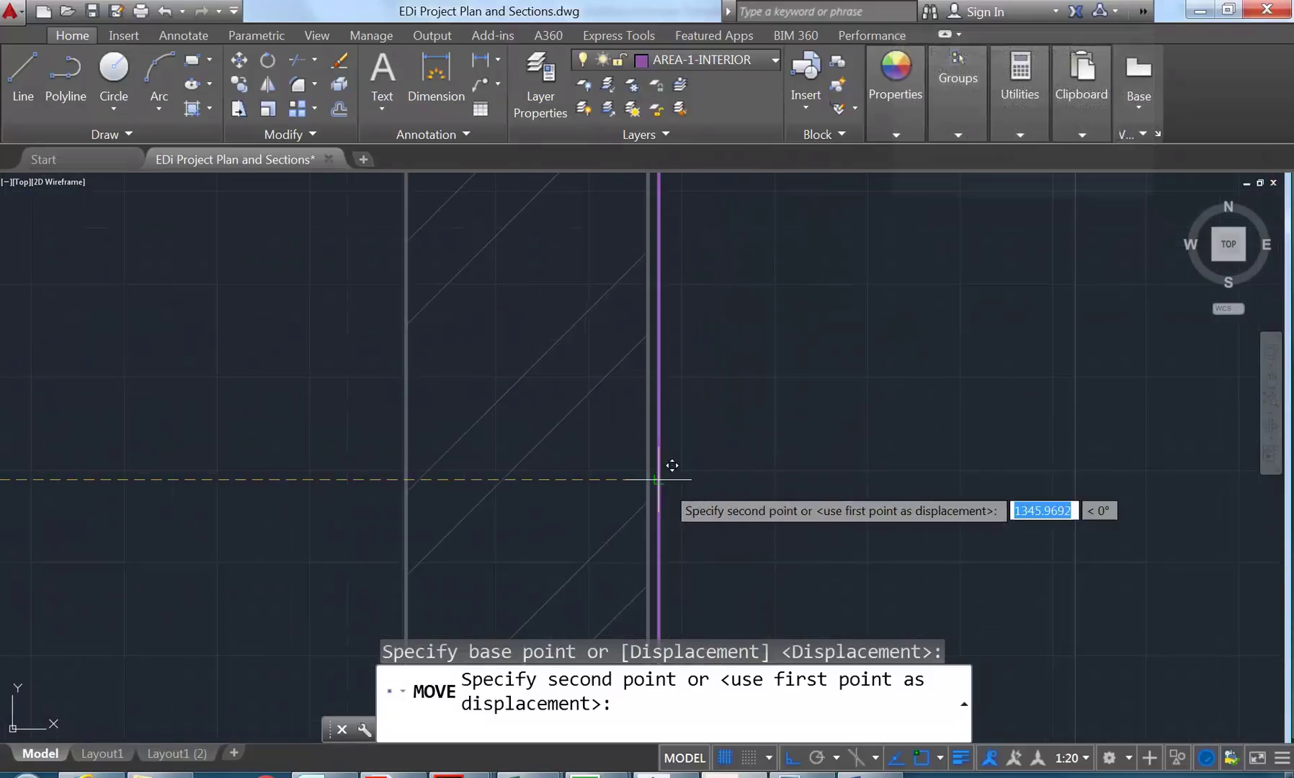
left_click(659, 478)
scroll(562, 442, "down", 10)
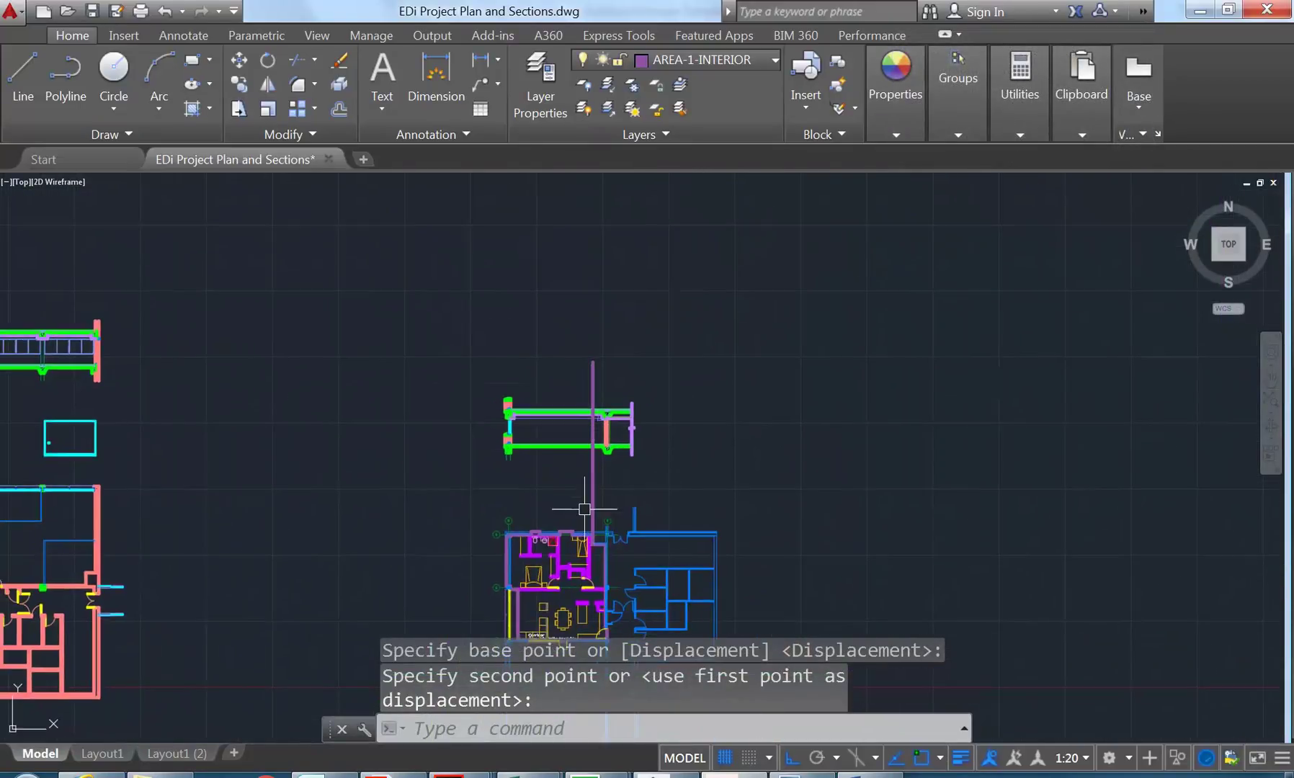
Step: Delete the vertical guide line running between the furnished plan and the section
left_click(589, 493)
left_click(590, 493)
key("Delete")
scroll(525, 454, "up", 5)
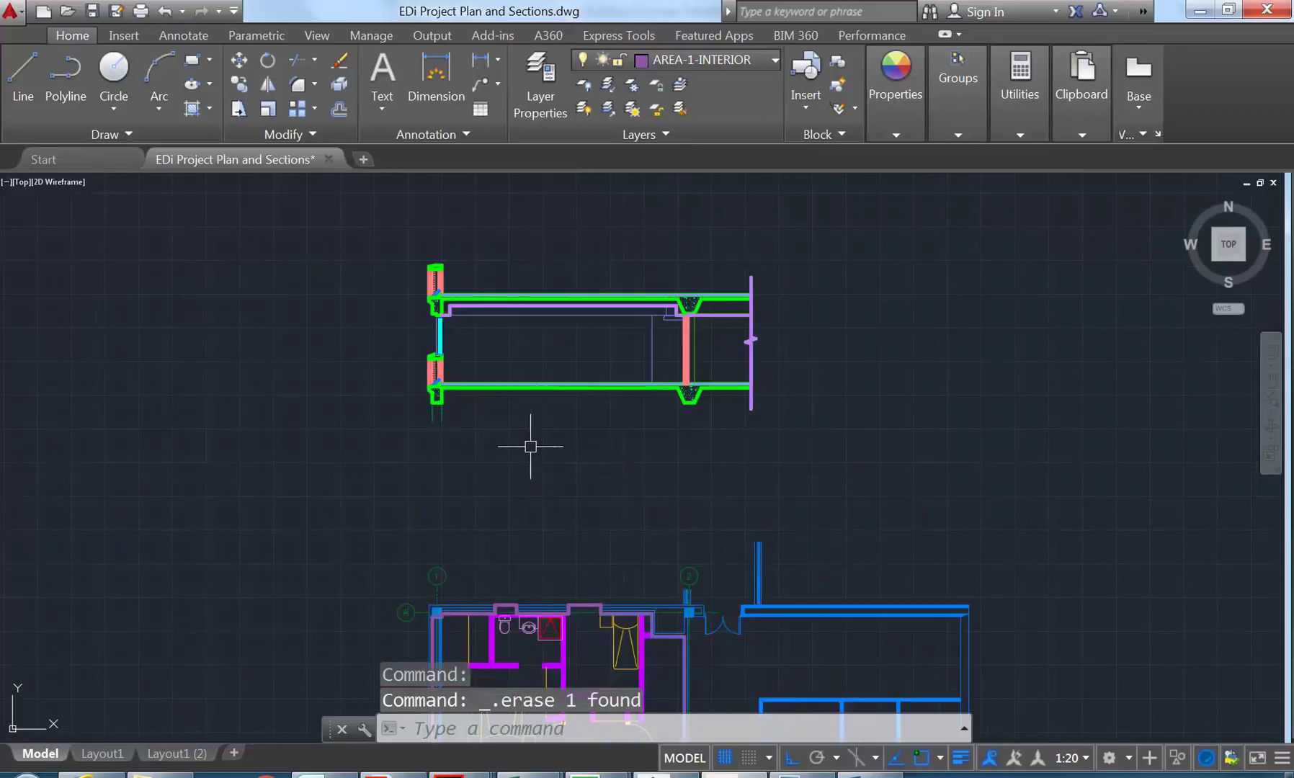
Step: Measure the vertical distance from the floor to the raised ceiling line in the copied section
mouse_move(469, 599)
middle_mouse_down()
mouse_move(569, 485)
mouse_move(552, 487)
middle_mouse_up()
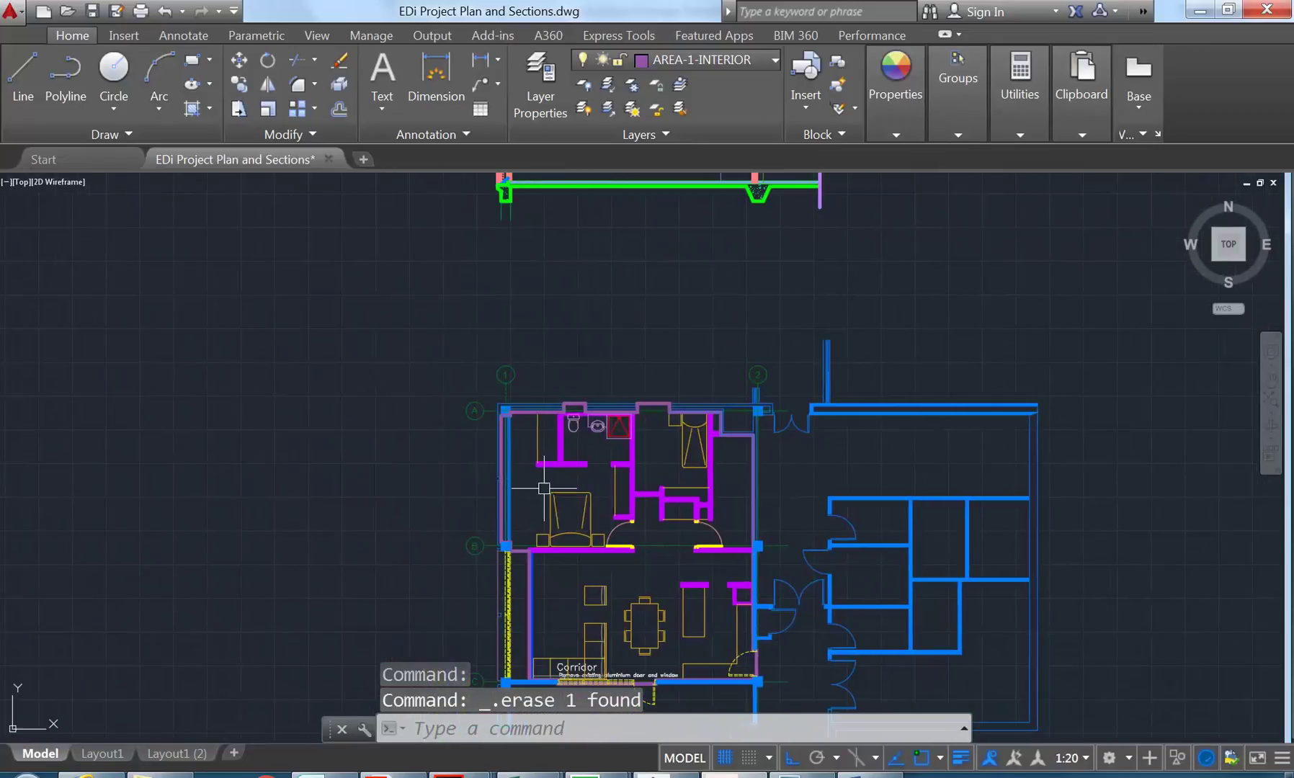
scroll(555, 490, "down", 3)
scroll(578, 261, "up", 3)
scroll(578, 257, "up", 4)
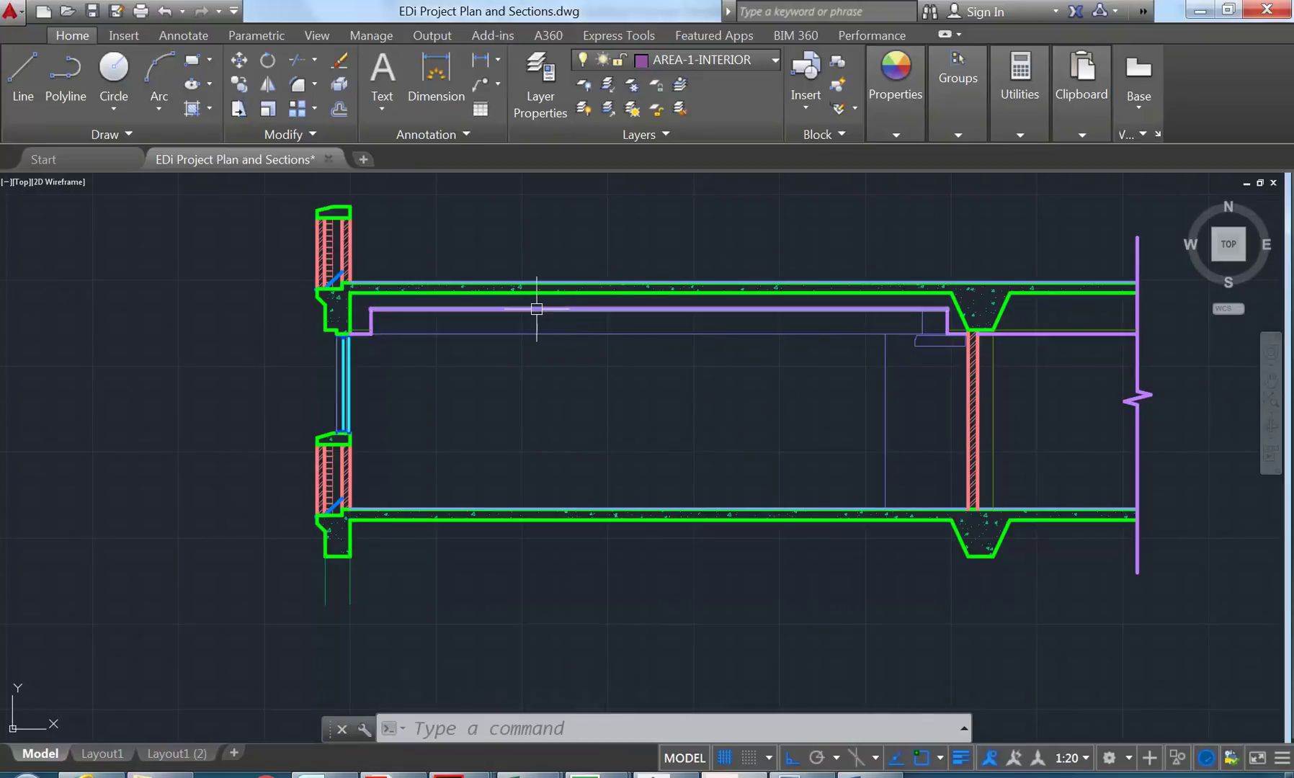
mouse_move(532, 312)
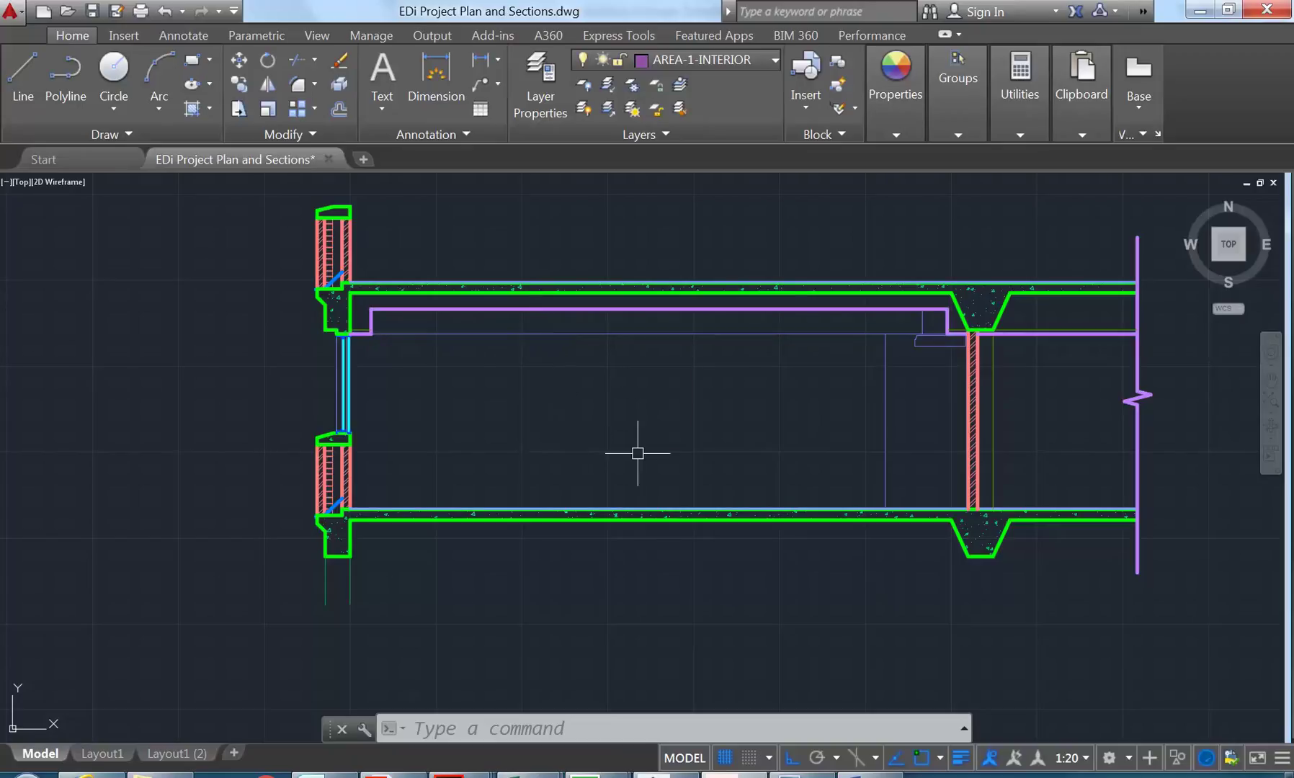
left_click(901, 94)
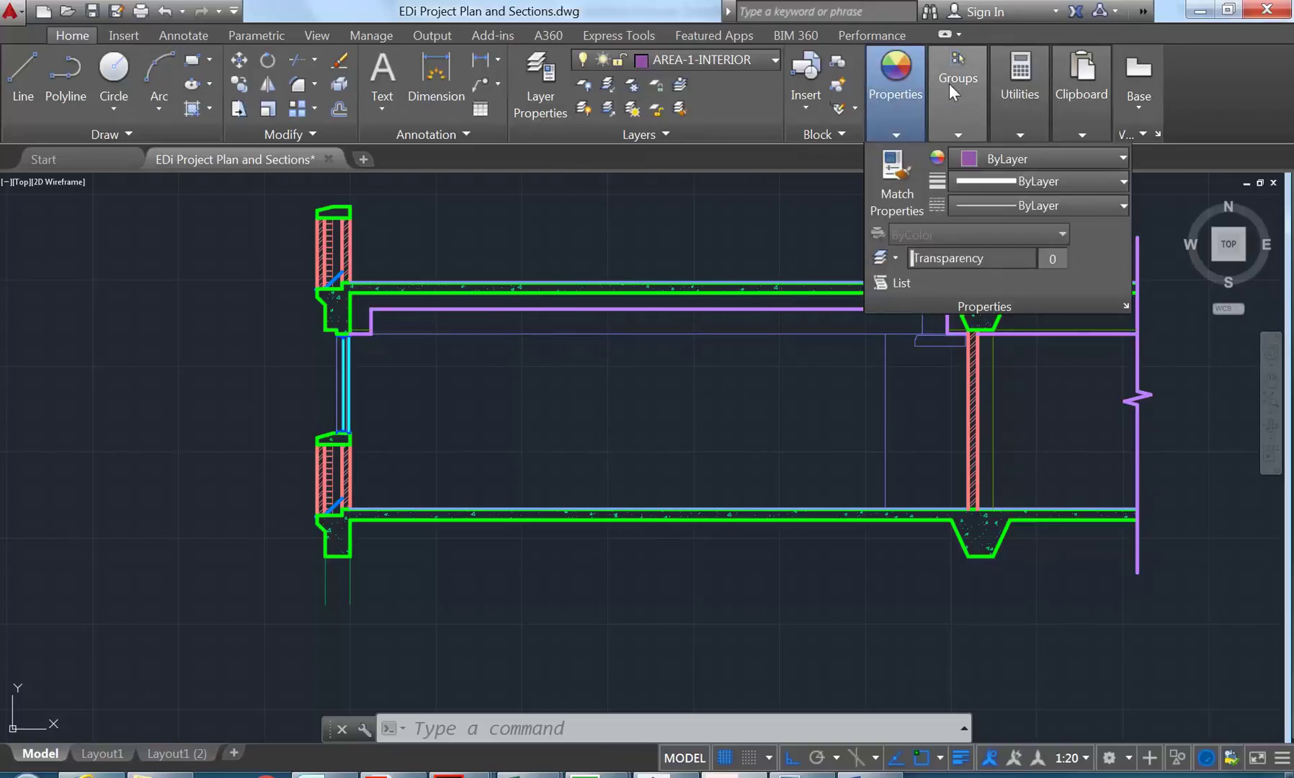
left_click(1020, 97)
left_click(1024, 171)
scroll(557, 454, "up", 3)
left_click(665, 547)
scroll(593, 351, "up", 2)
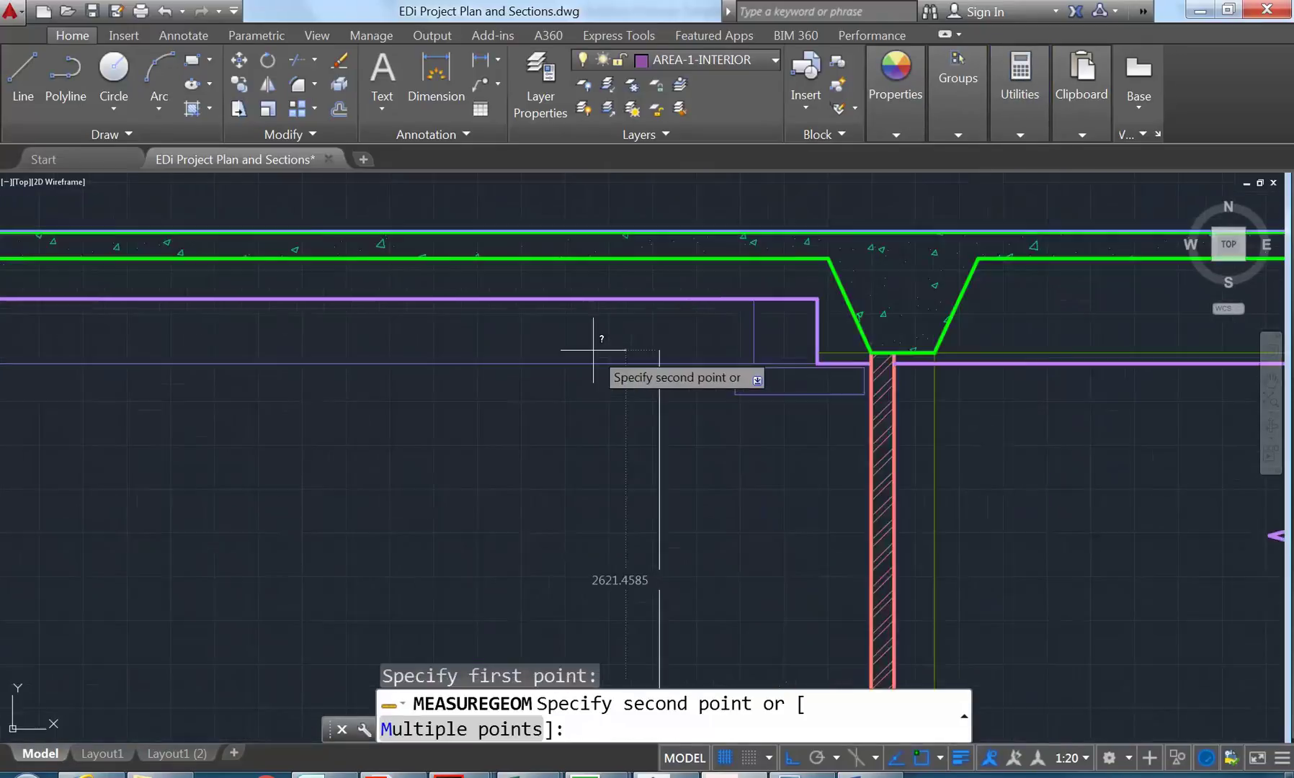
scroll(593, 351, "up", 2)
left_click(695, 273)
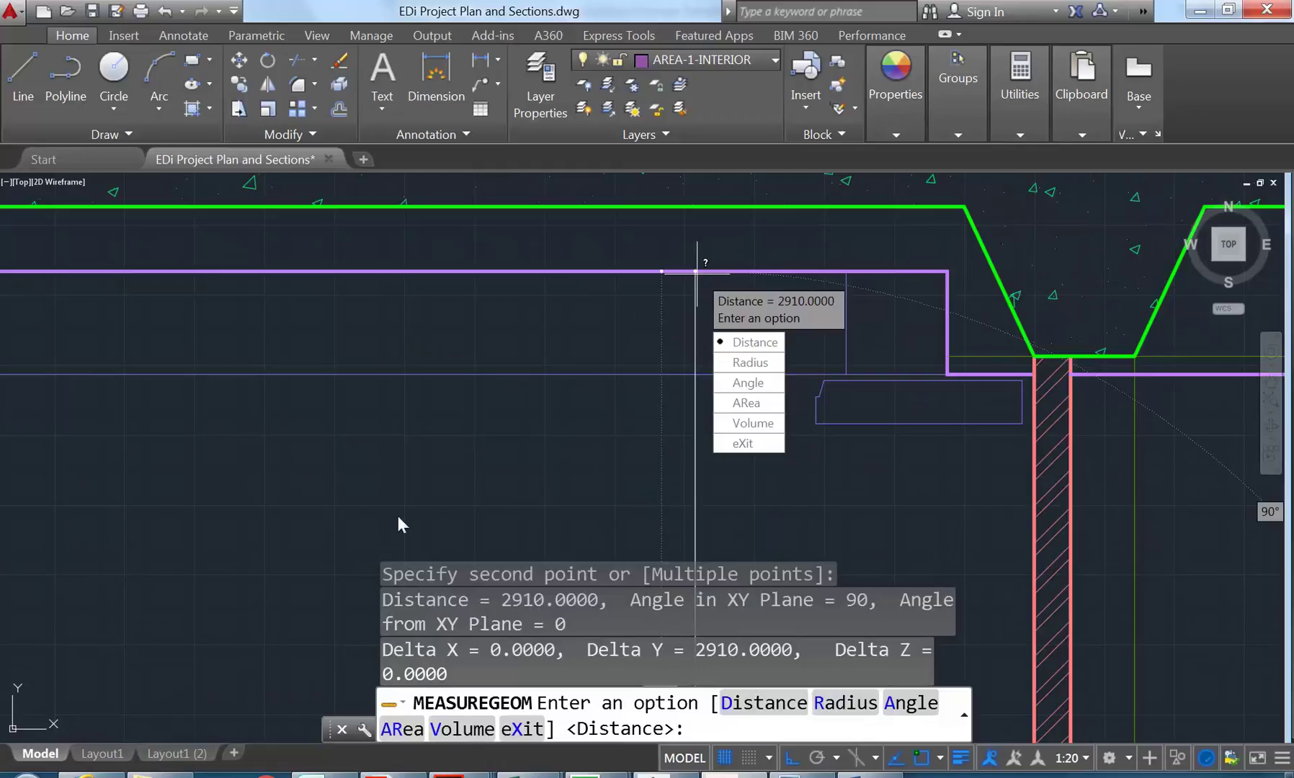
left_click(742, 443)
Step: Examine the stud partition walls around the bathroom and bedrooms in the furnished plan
scroll(428, 382, "down", 5)
mouse_move(428, 382)
middle_mouse_down()
mouse_move(518, 398)
mouse_move(518, 284)
middle_mouse_up()
scroll(446, 374, "up", 3)
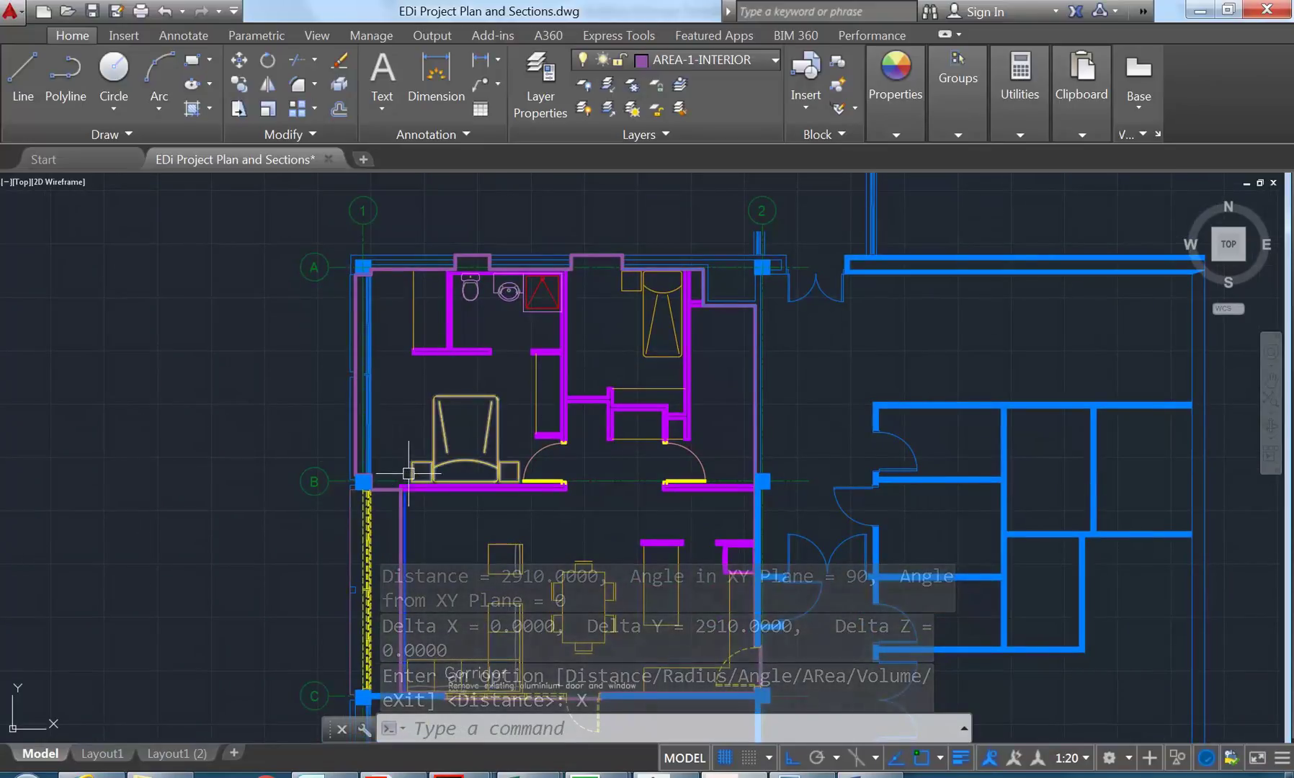
middle_click_drag(355, 456, 374, 384)
scroll(418, 360, "up", 2)
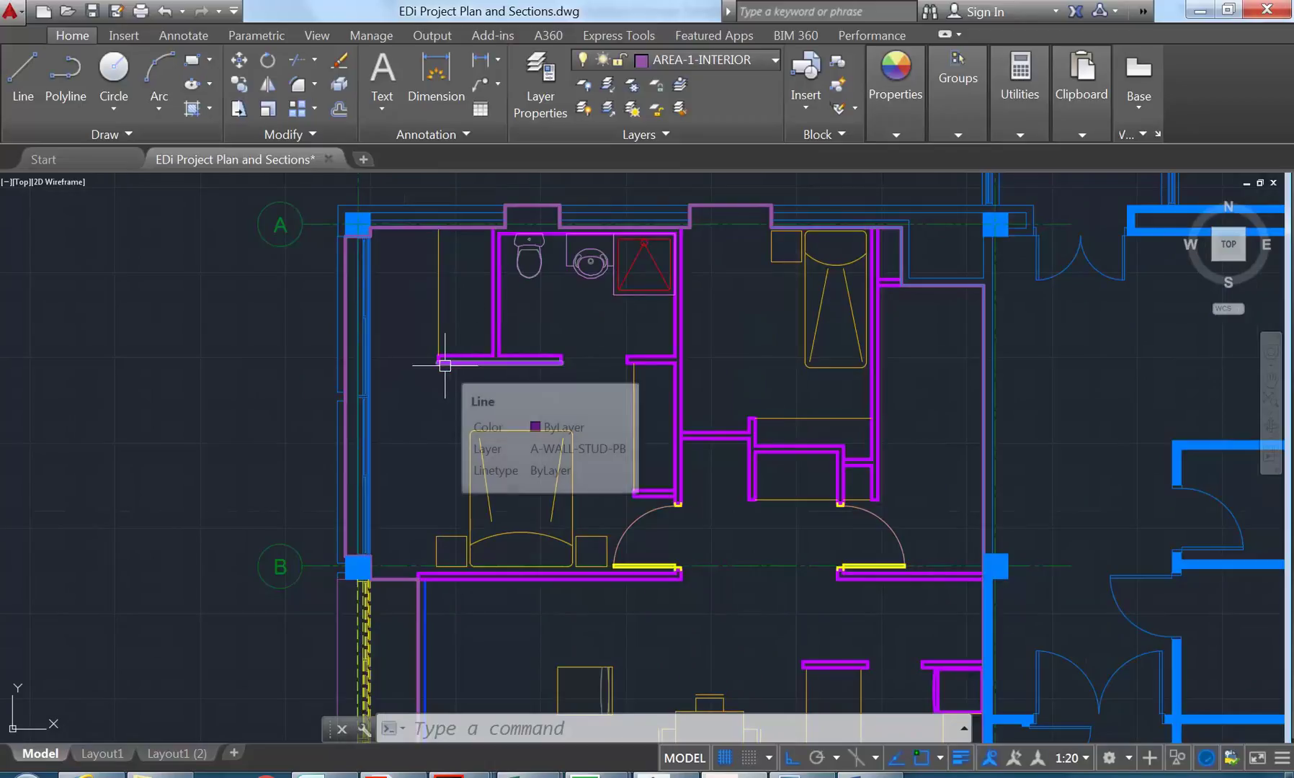
scroll(445, 293, "up", 4)
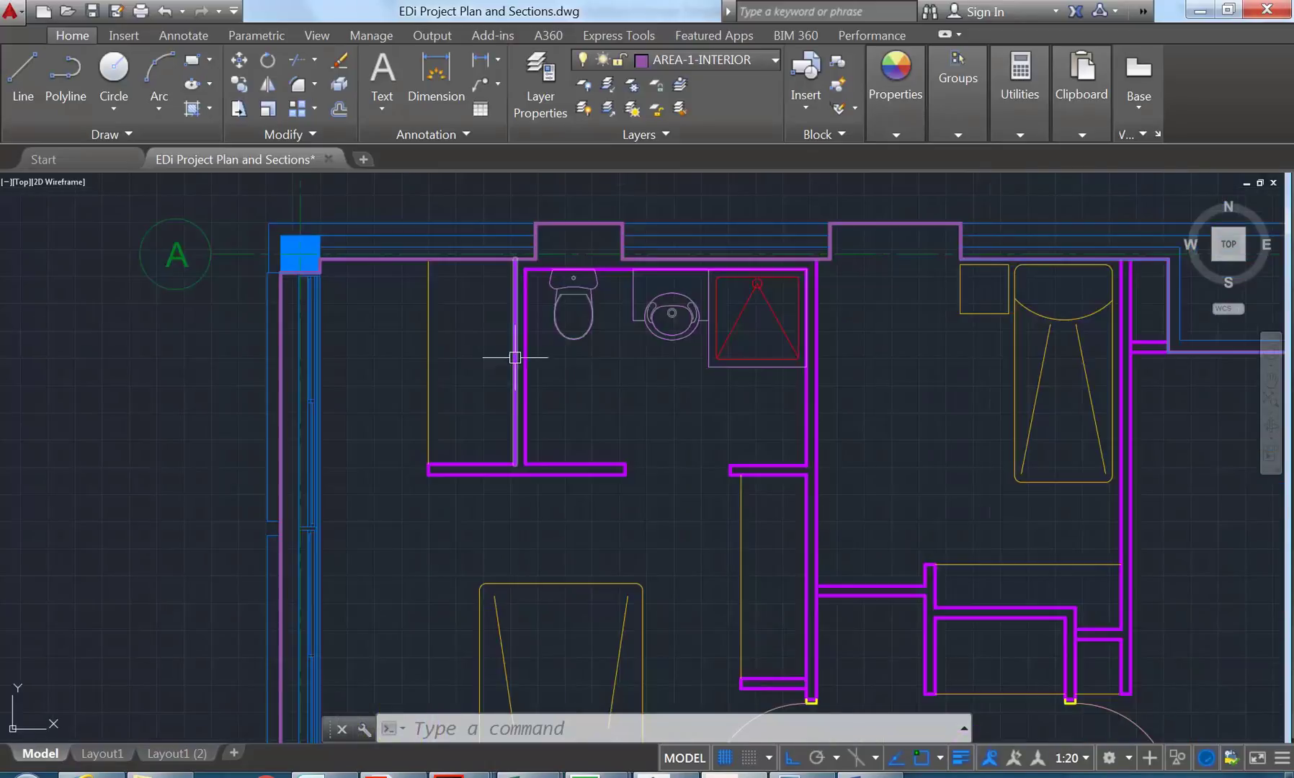
scroll(432, 382, "down", 3)
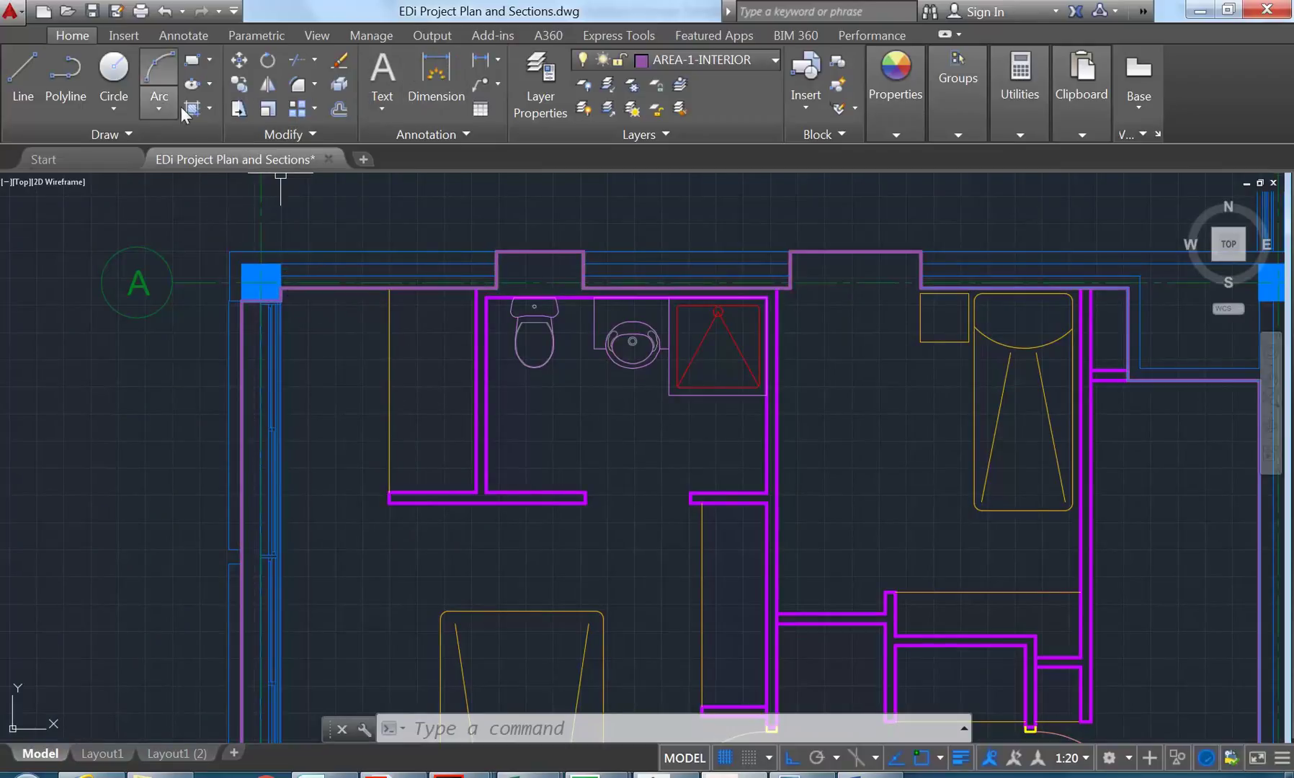
left_click(52, 92)
key("Escape")
key("Escape")
Step: Create a new layer named LINEAL-WALL in the layer manager
left_click(539, 90)
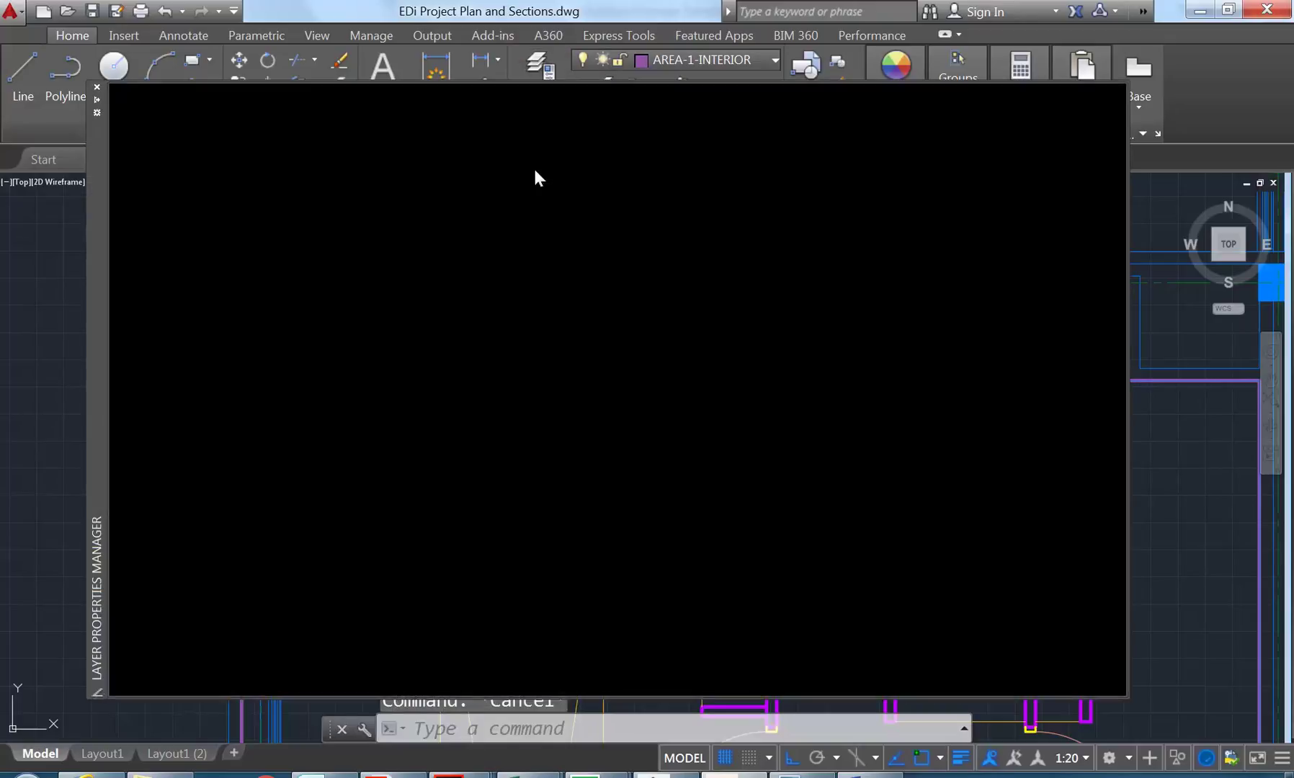
left_click(203, 109)
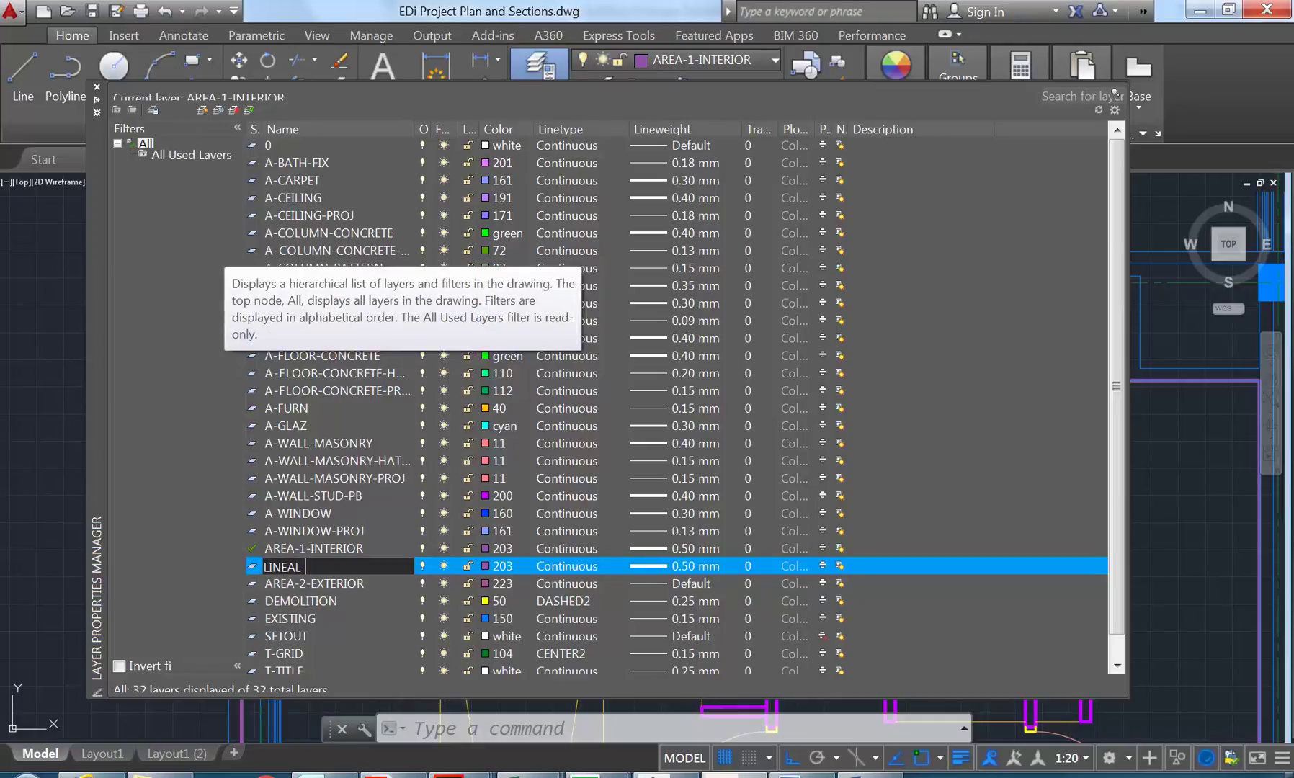
type("LINEAL-WALL")
key("Return")
key("Return")
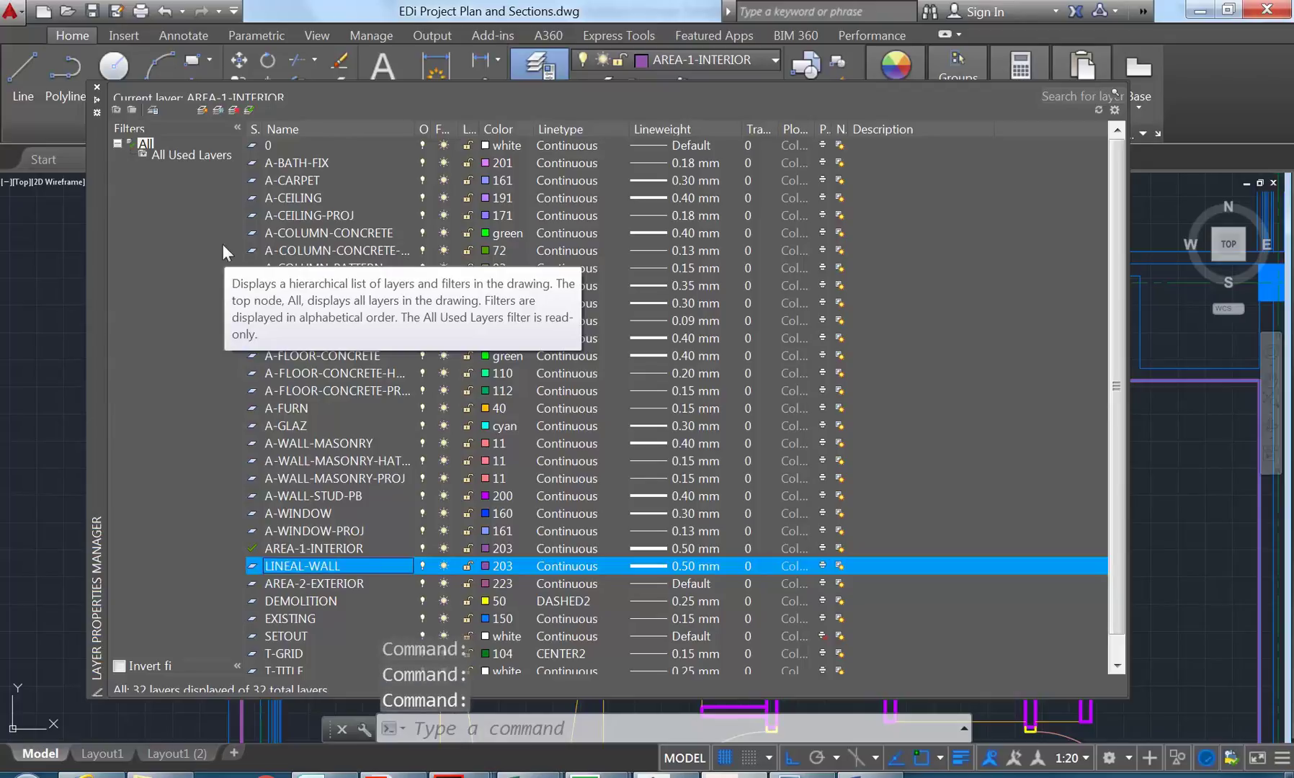
Step: Set the LINEAL-WALL layer's color to index 125, make it the current layer and close the layer manager
left_click(494, 565)
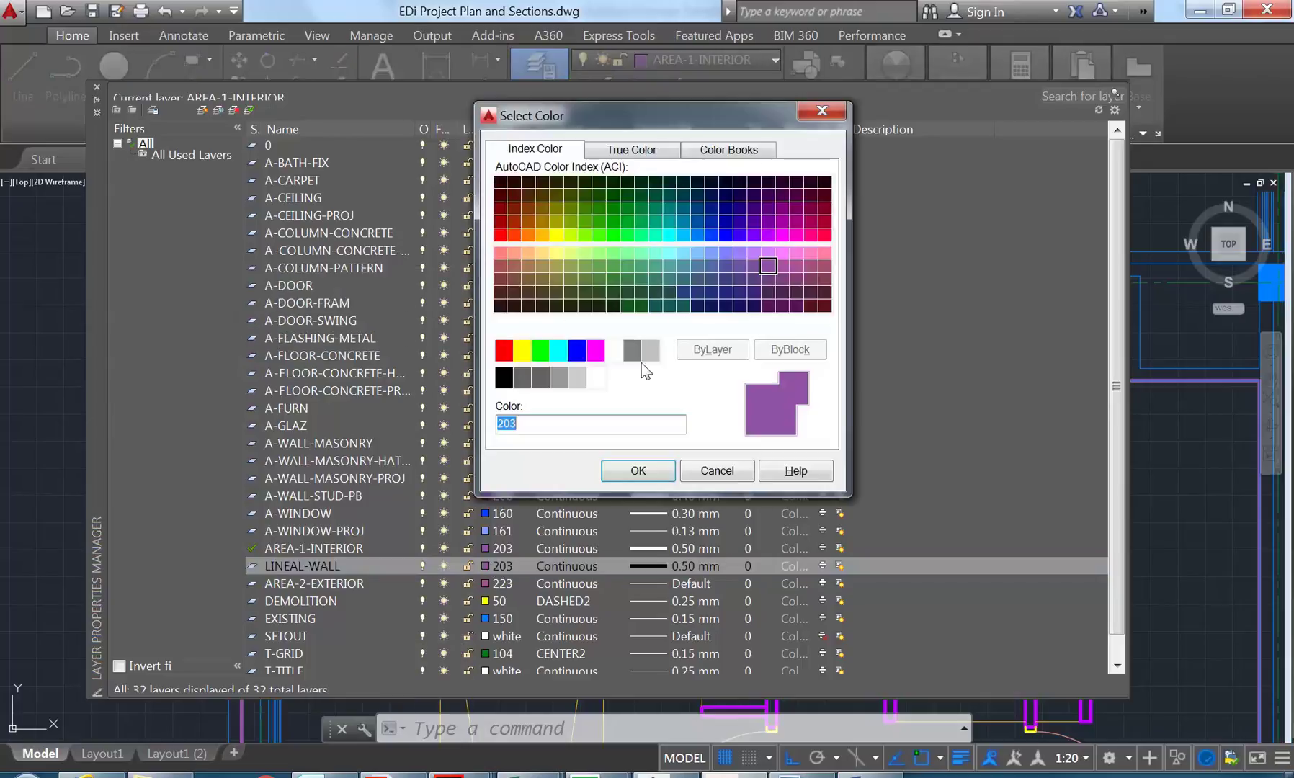
left_click(656, 276)
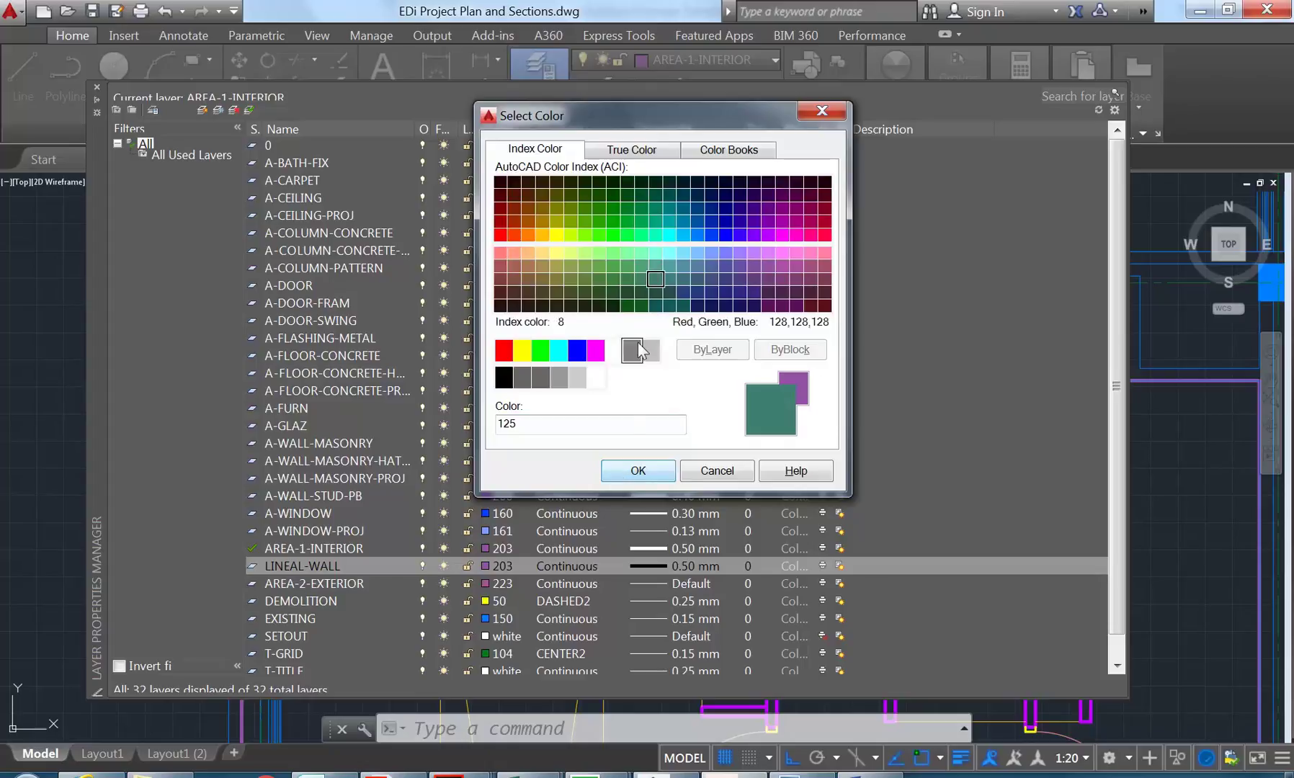
left_click(638, 471)
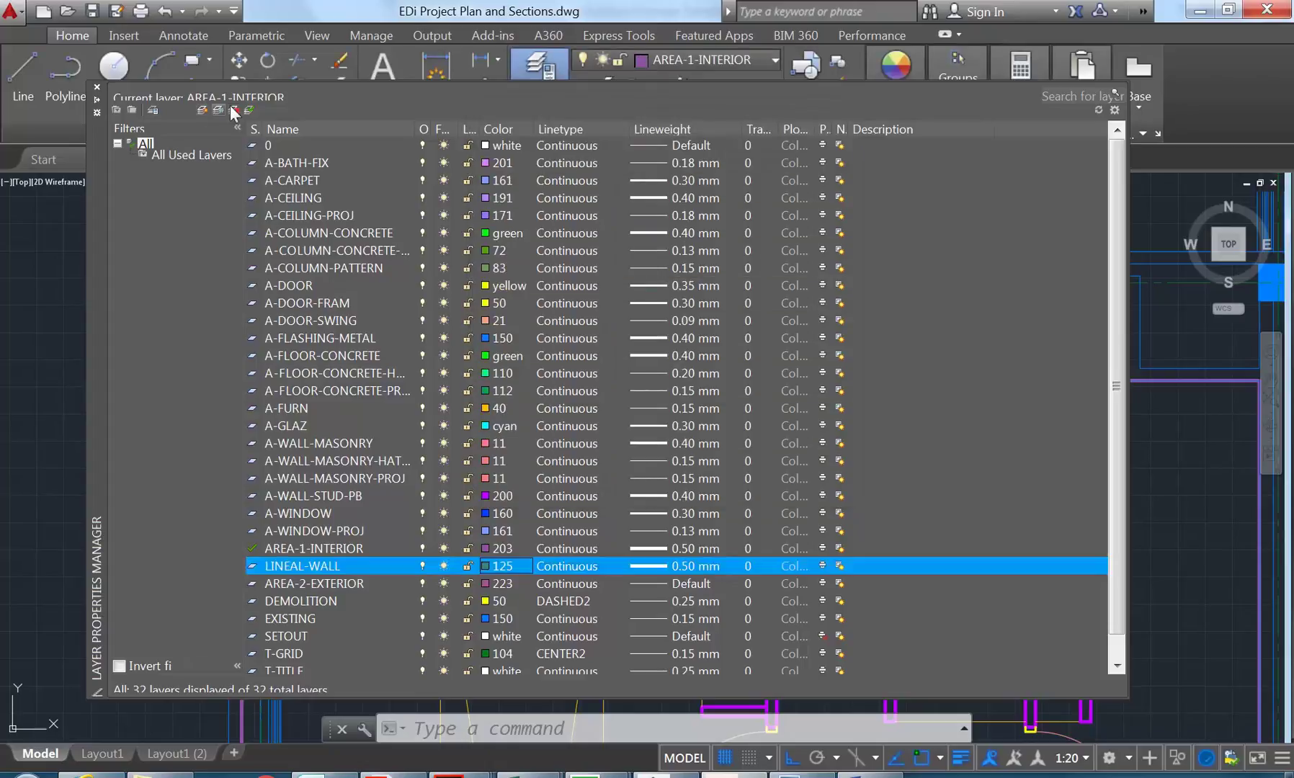
left_click(97, 87)
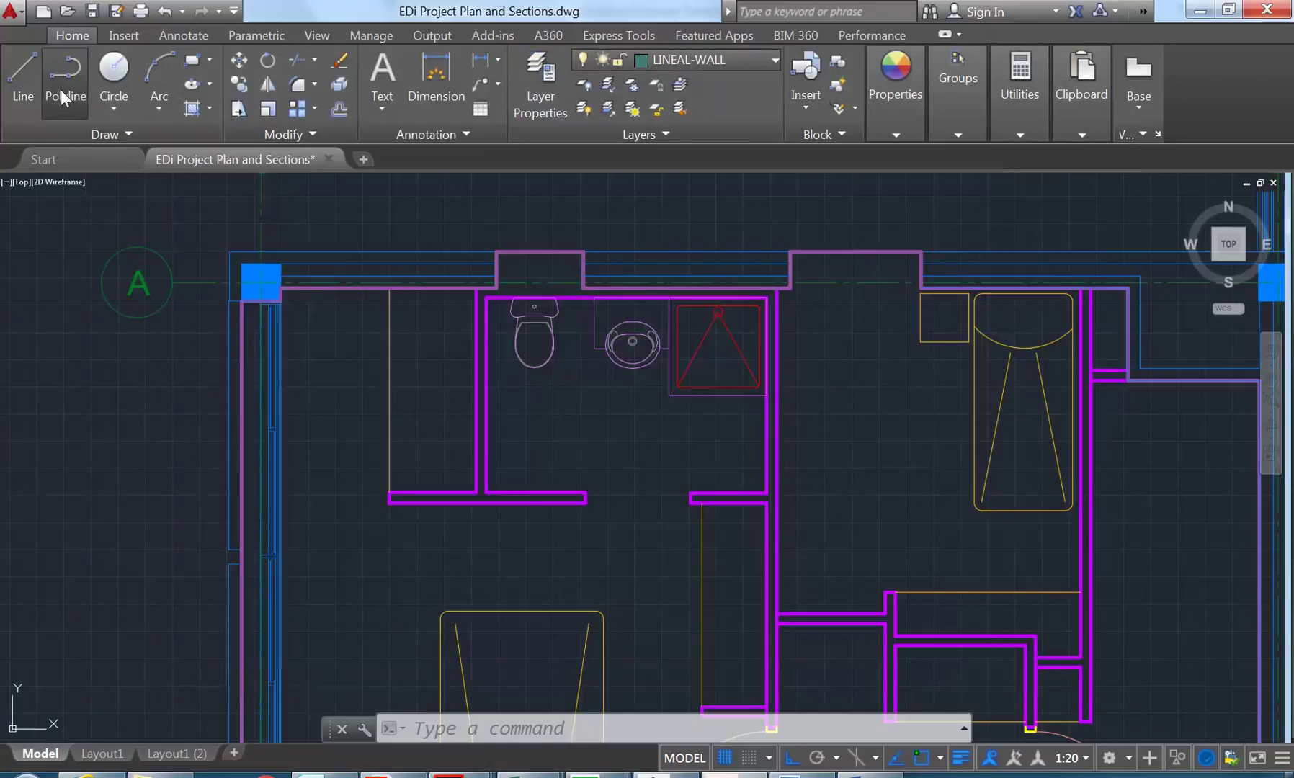
Step: Trace a polyline along the wardrobe side of the bathroom partition, around the wall end and along the bathroom's lower wall to the bedroom partition
left_click(61, 88)
scroll(477, 311, "up", 2)
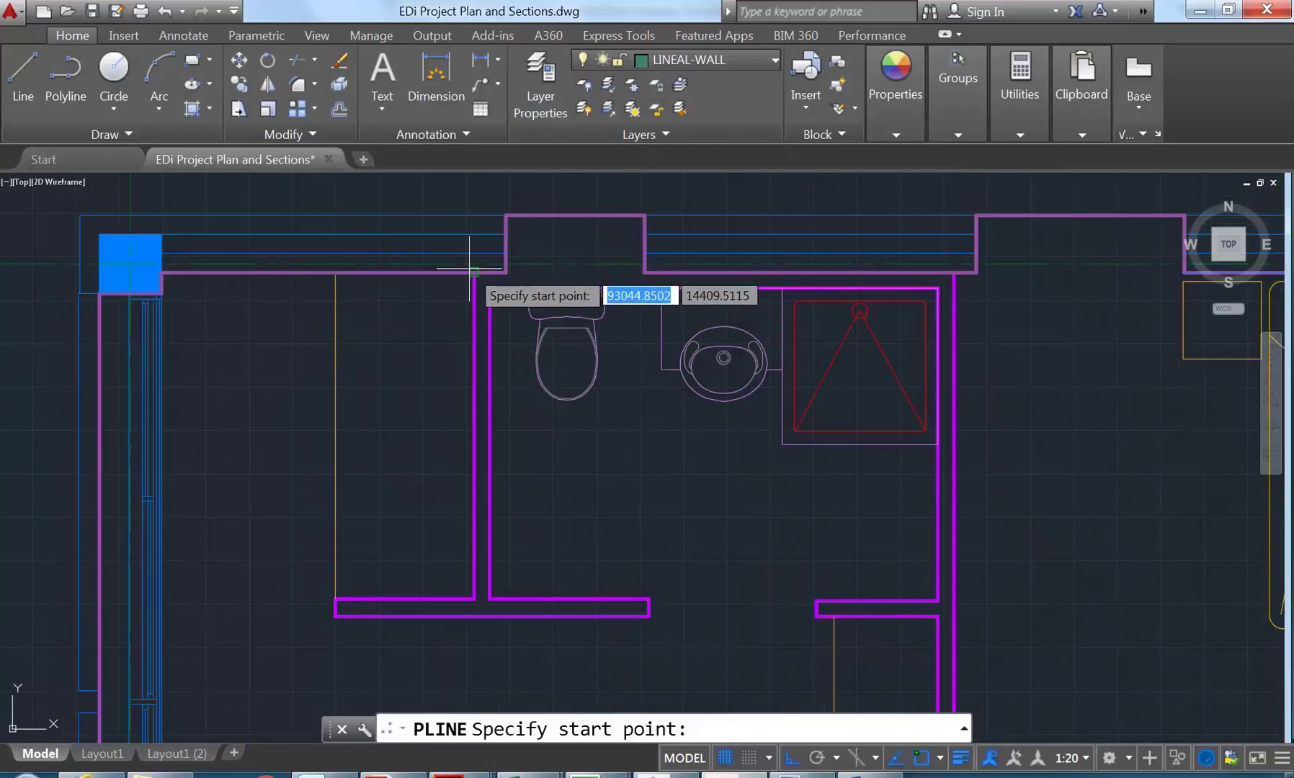
left_click(474, 272)
left_click(474, 598)
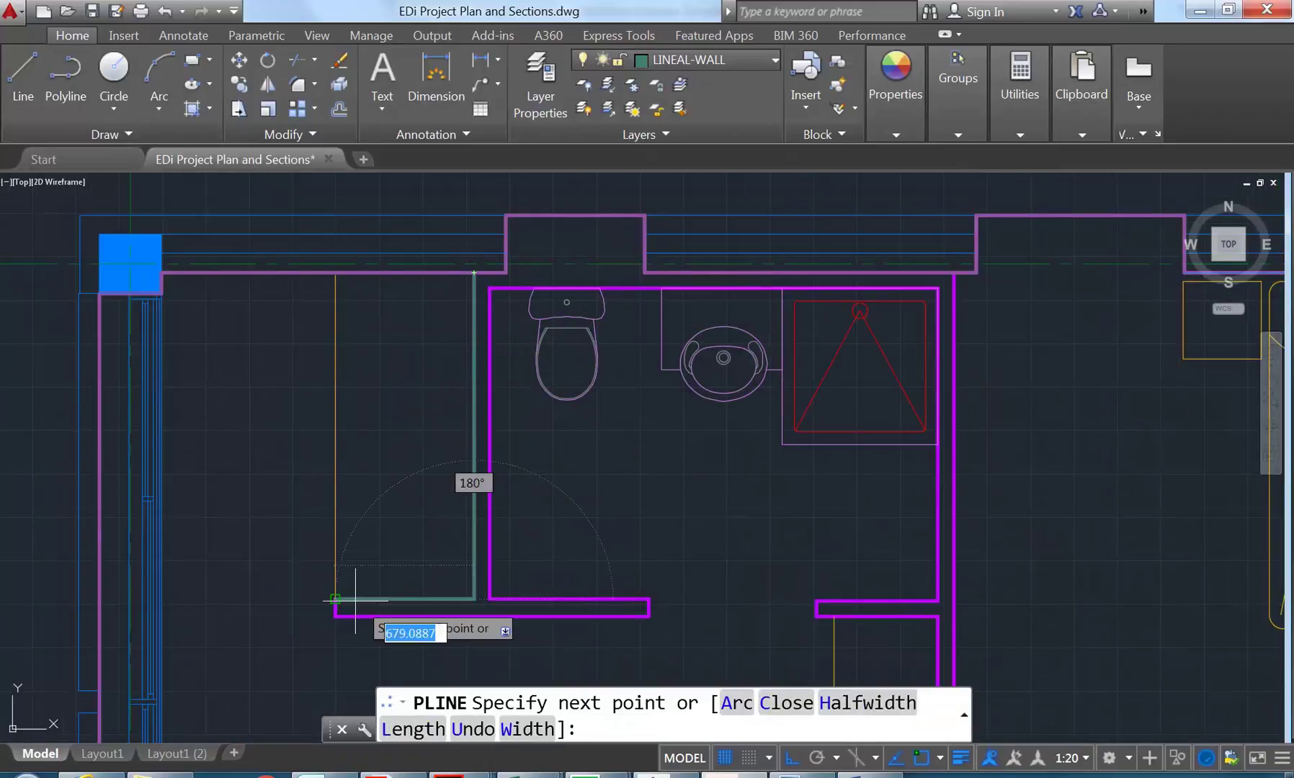
left_click(335, 599)
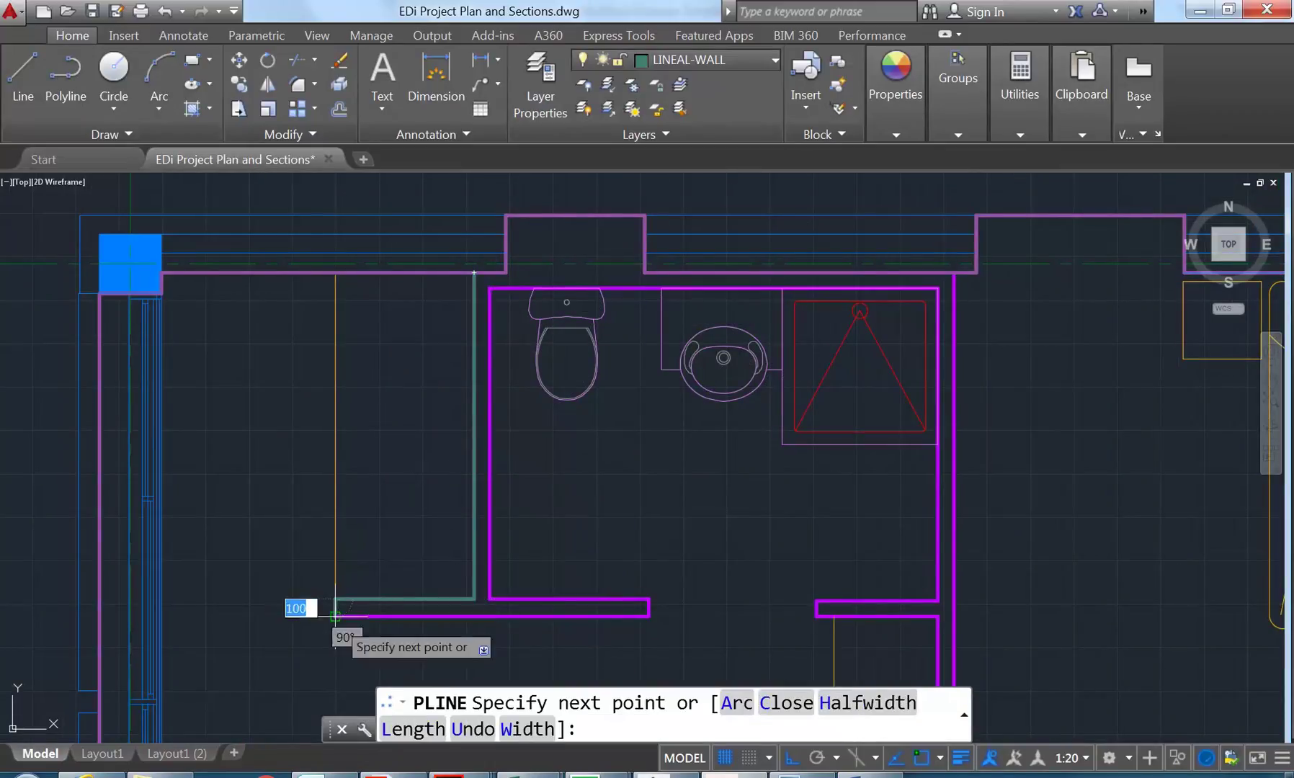
middle_click_drag(335, 604, 308, 537)
scroll(307, 537, "up", 4)
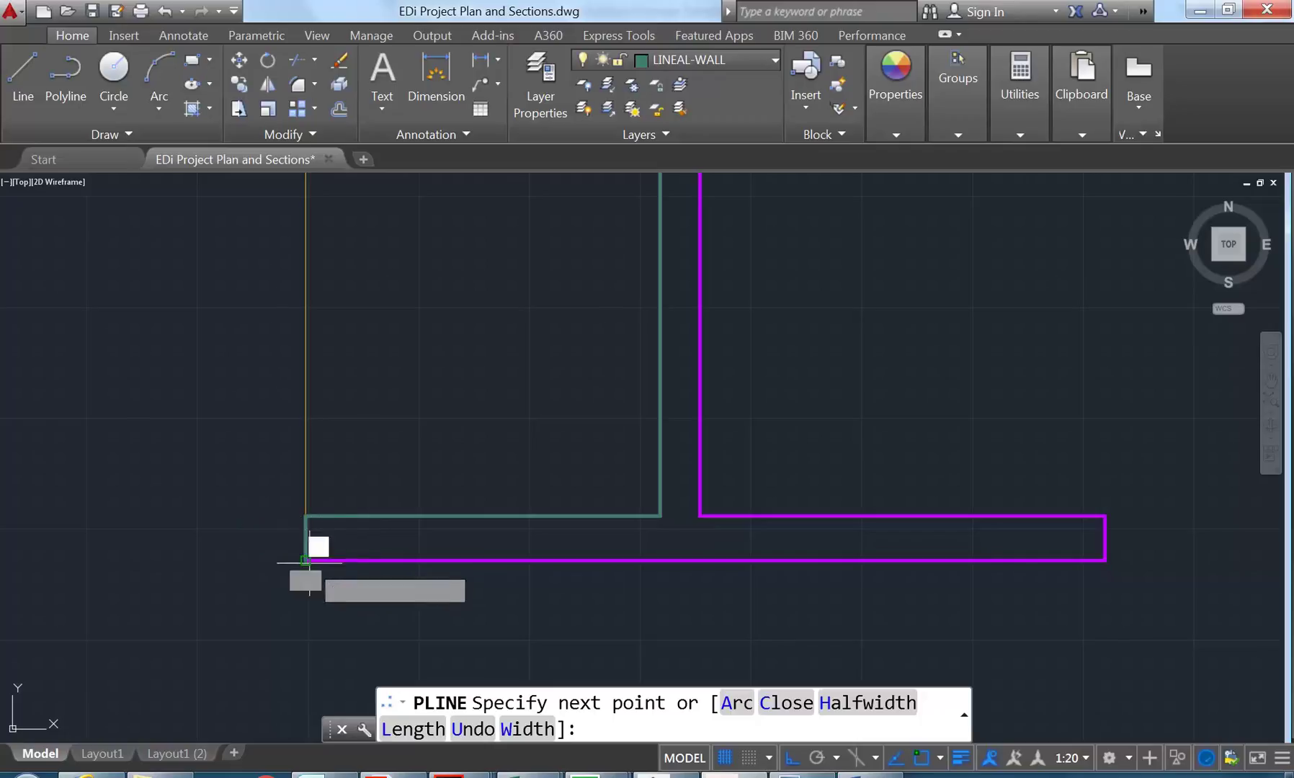
scroll(836, 535, "down", 6)
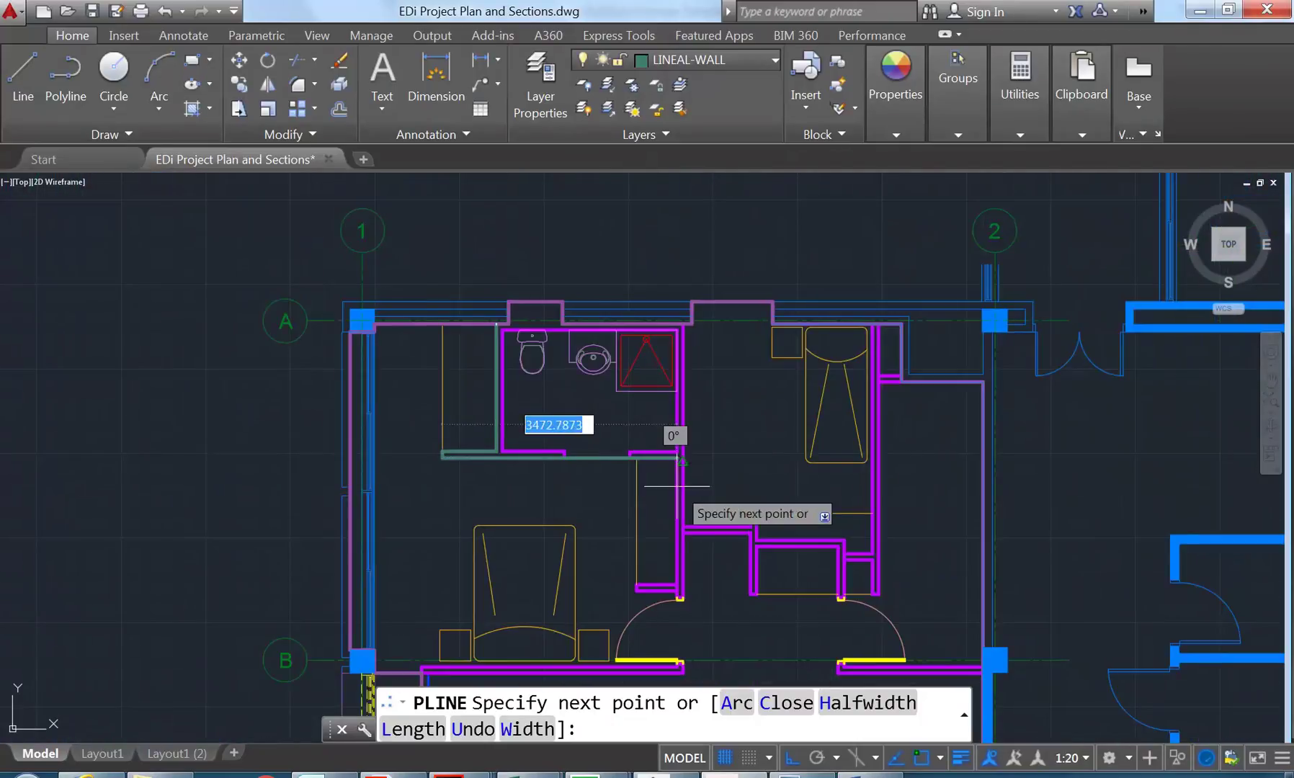
scroll(677, 486, "up", 4)
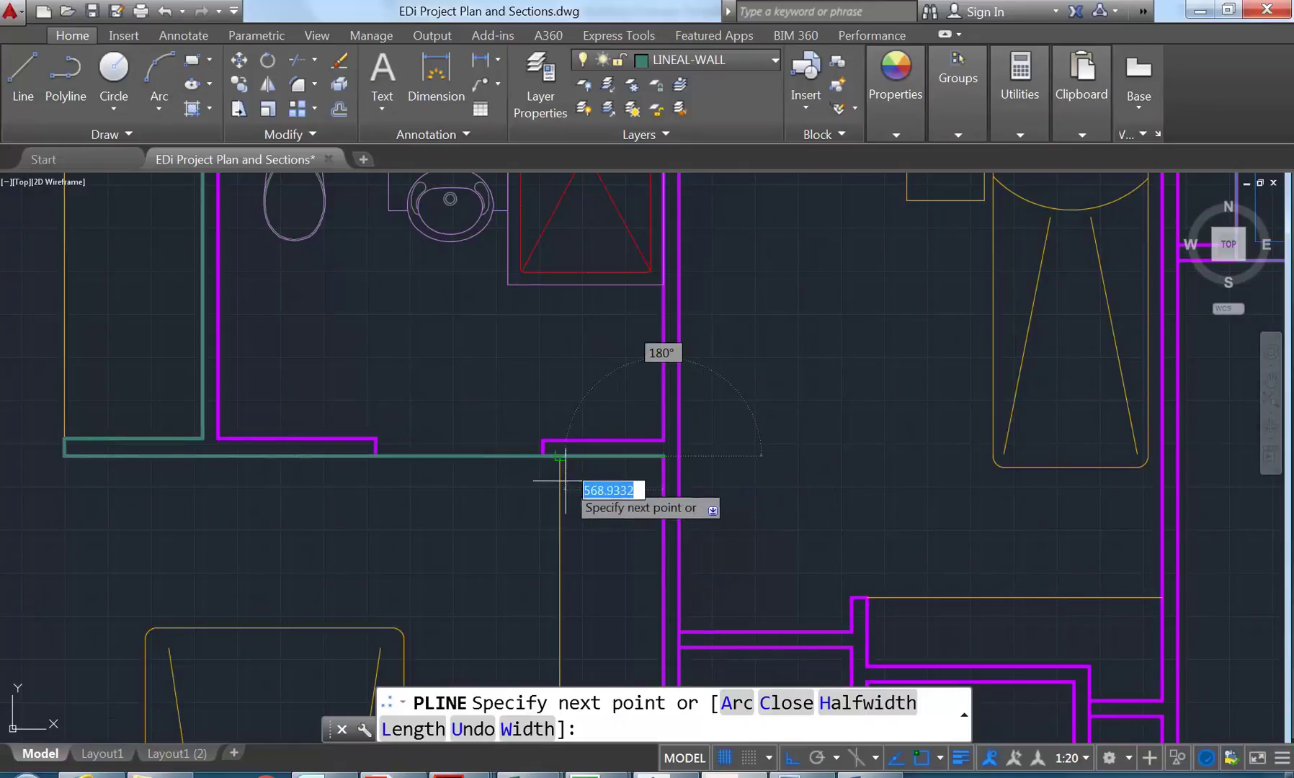
scroll(649, 469, "down", 5)
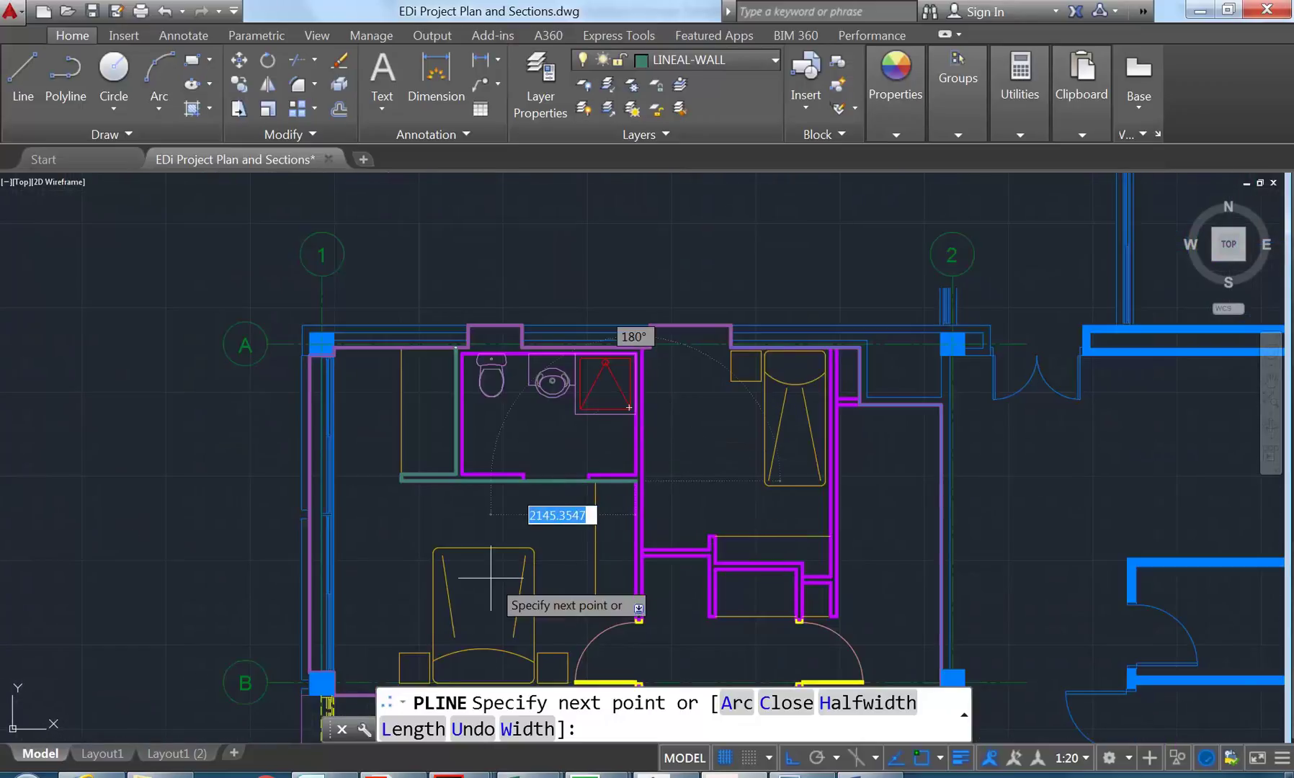
key("Return")
Step: Check the length of the first traced wall polyline in its properties and close the properties afterward
middle_click_drag(552, 477, 573, 451)
scroll(577, 486, "up", 2)
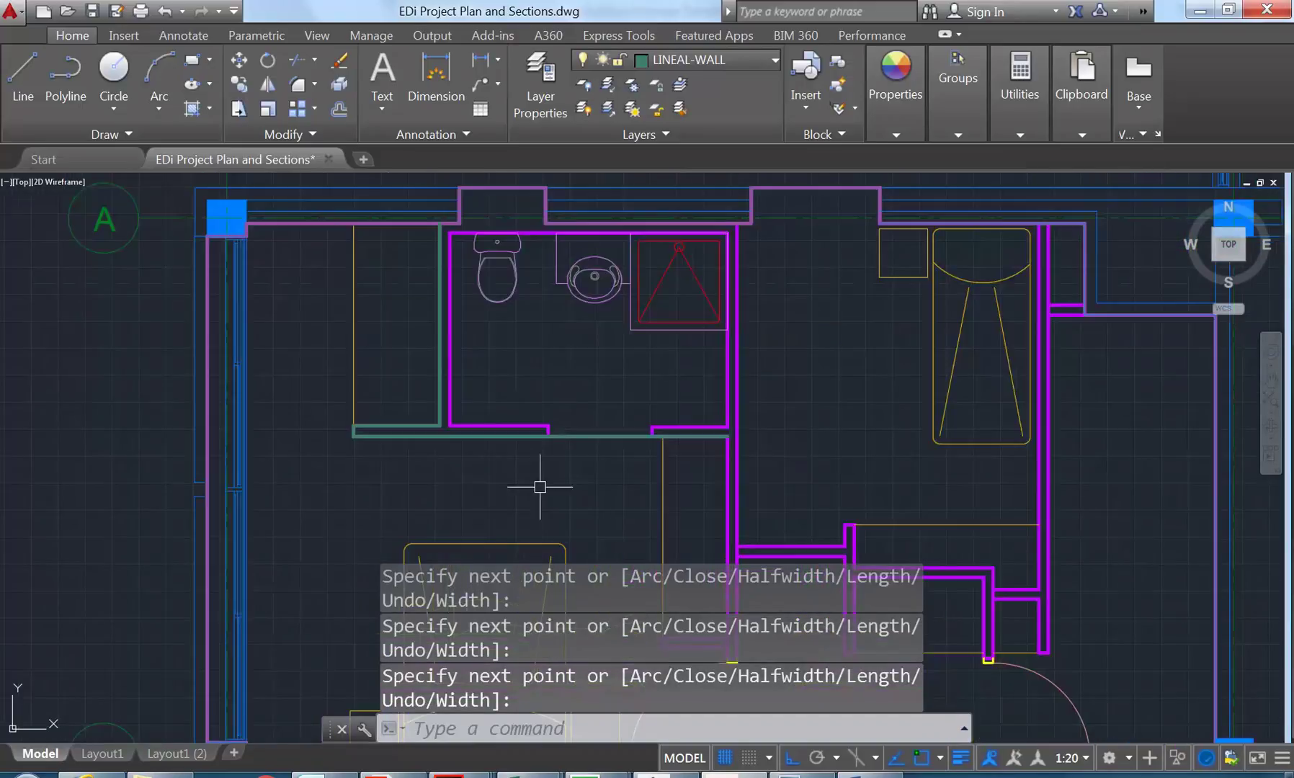
right_click(250, 408)
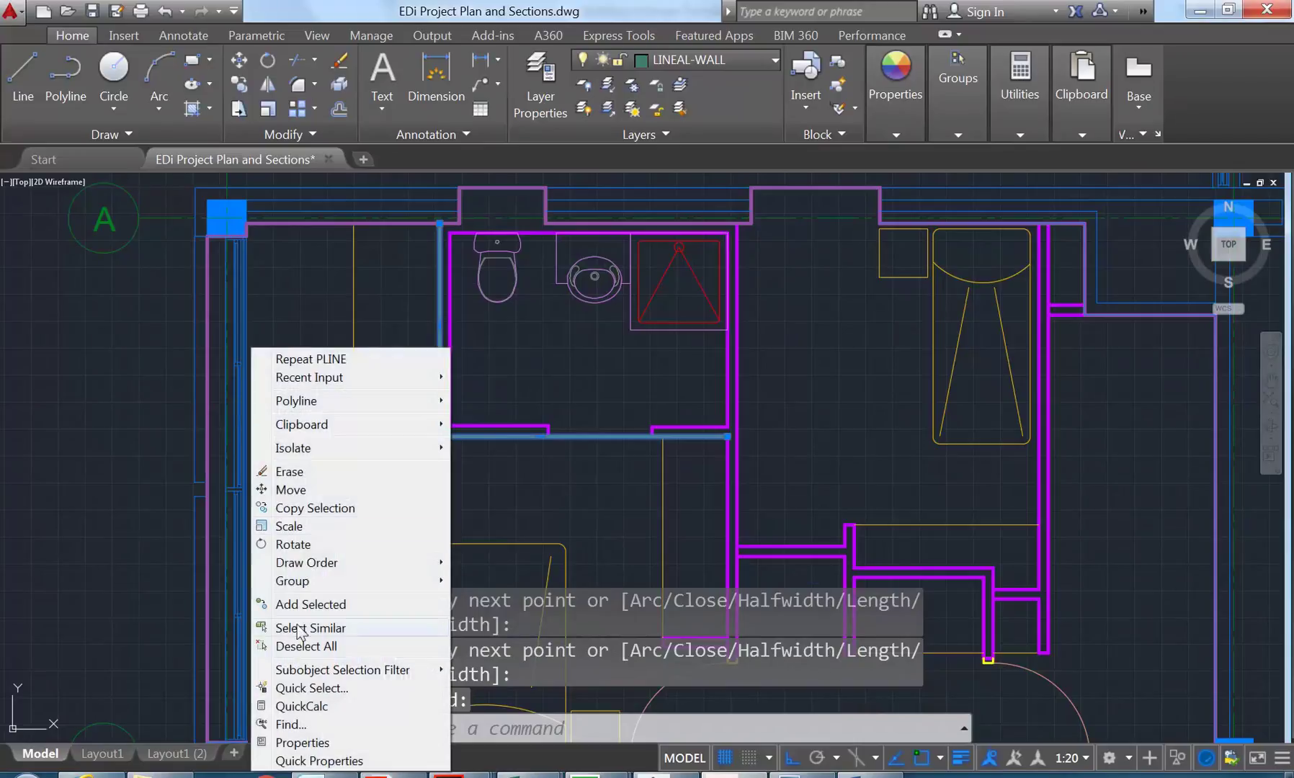
left_click(301, 743)
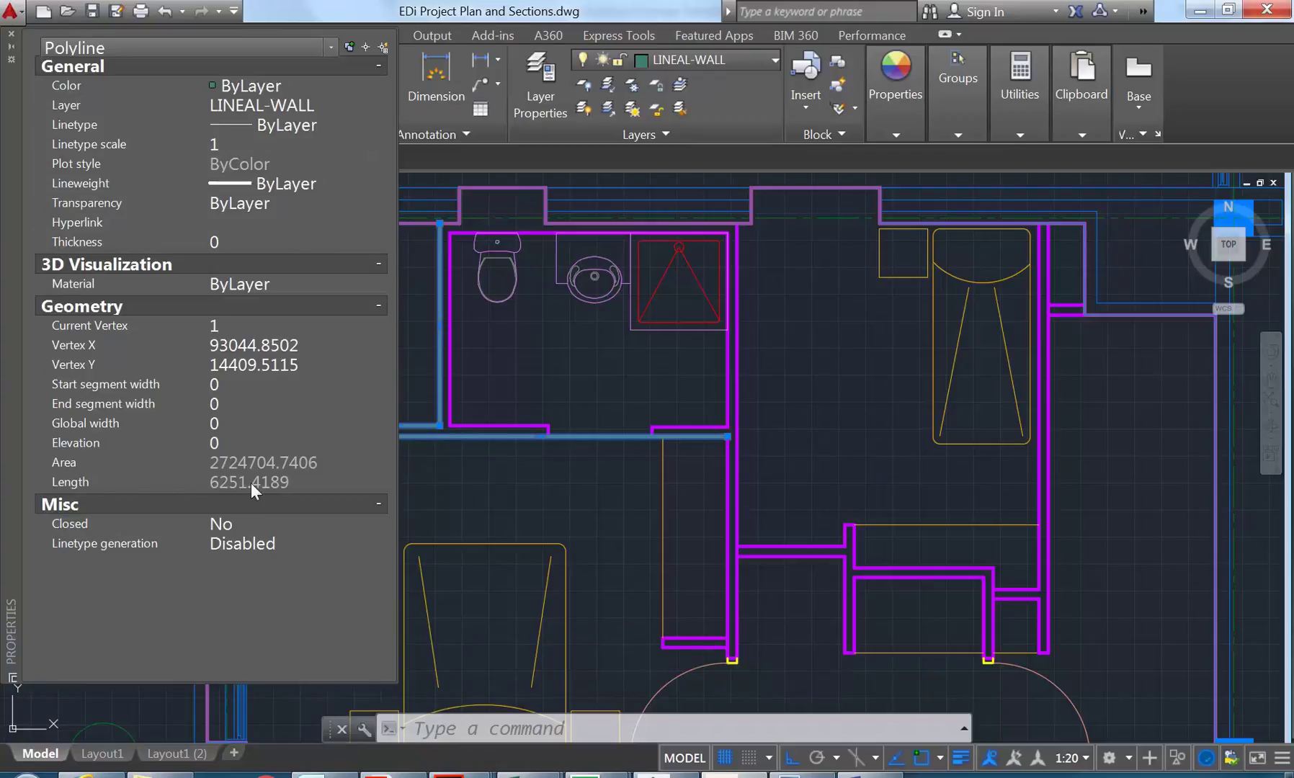
middle_click_drag(498, 380, 569, 370)
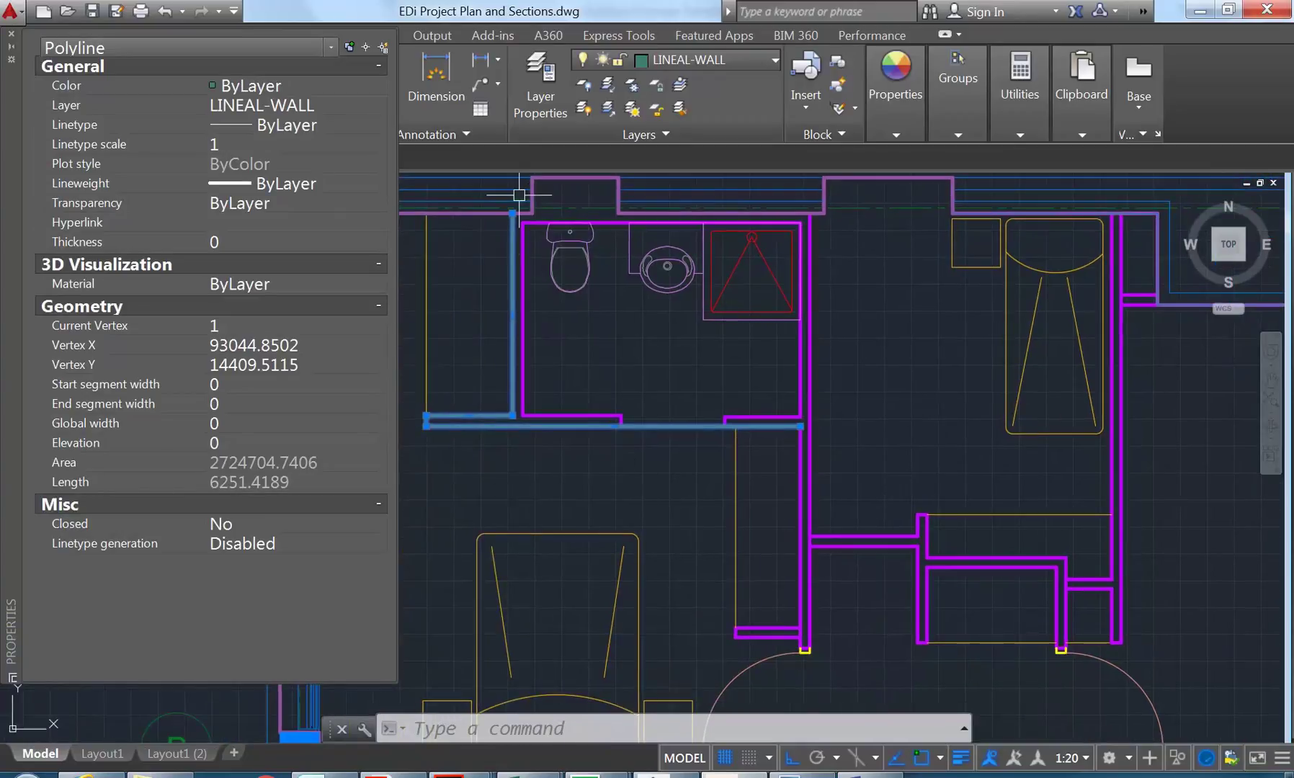
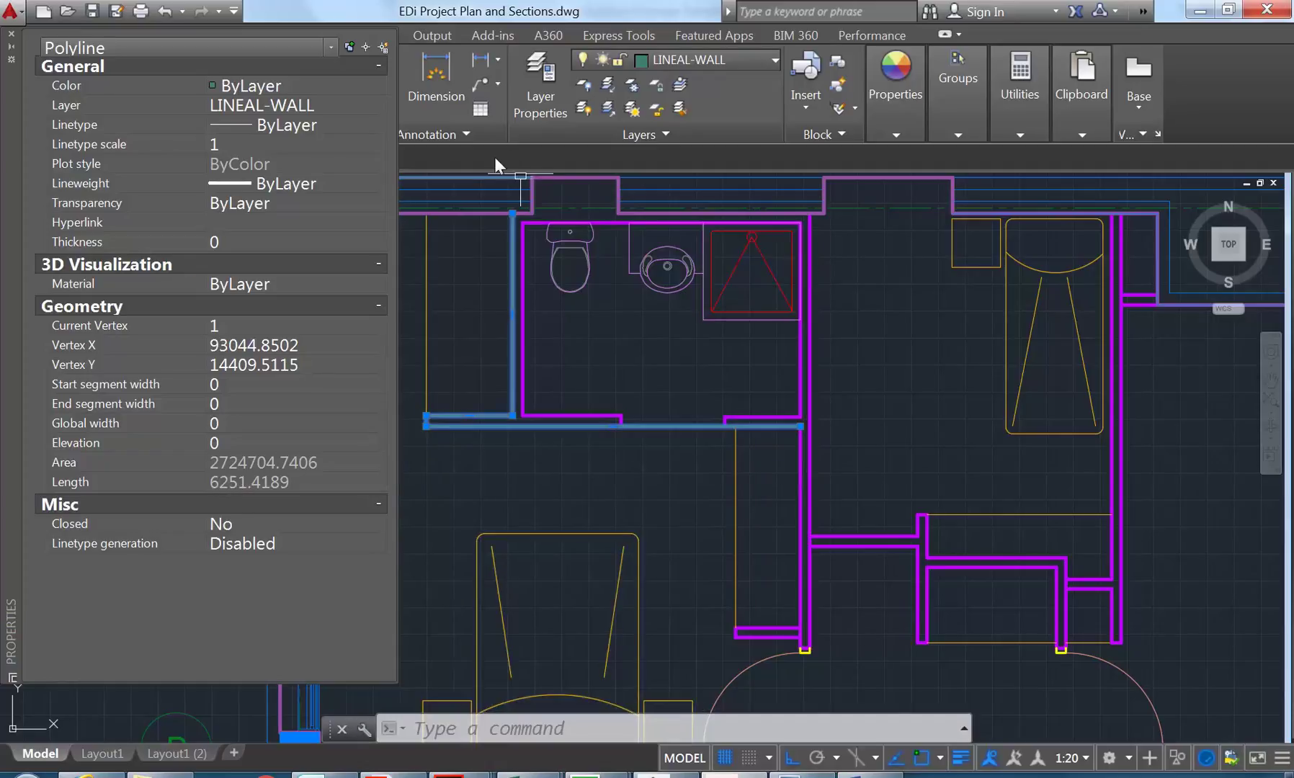
left_click(11, 34)
left_click(67, 75)
mouse_move(818, 308)
middle_mouse_down()
mouse_move(755, 311)
mouse_move(731, 339)
mouse_move(673, 344)
mouse_move(616, 324)
middle_mouse_up()
key("Escape")
key("Escape")
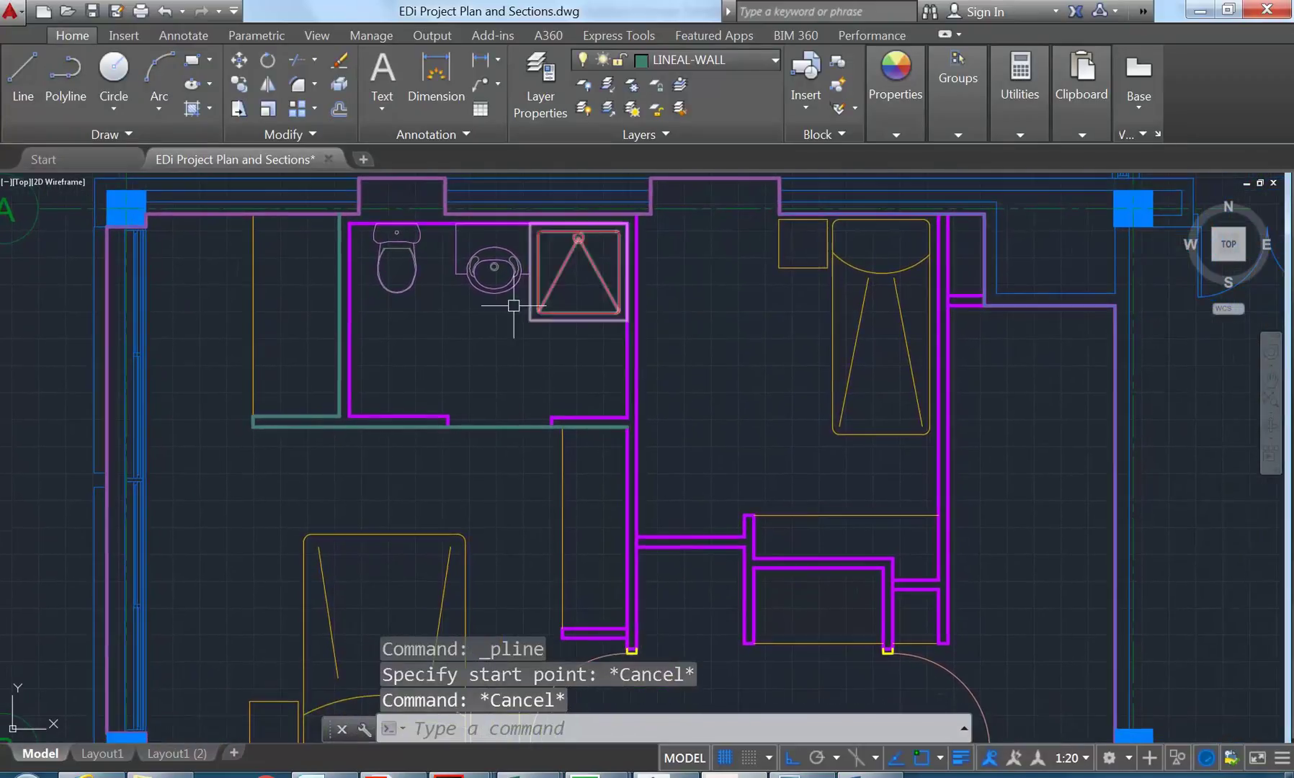
Step: Trace a second polyline down the partition between the two bedrooms and along the short return wall at the wardrobe's lower end
left_click(65, 79)
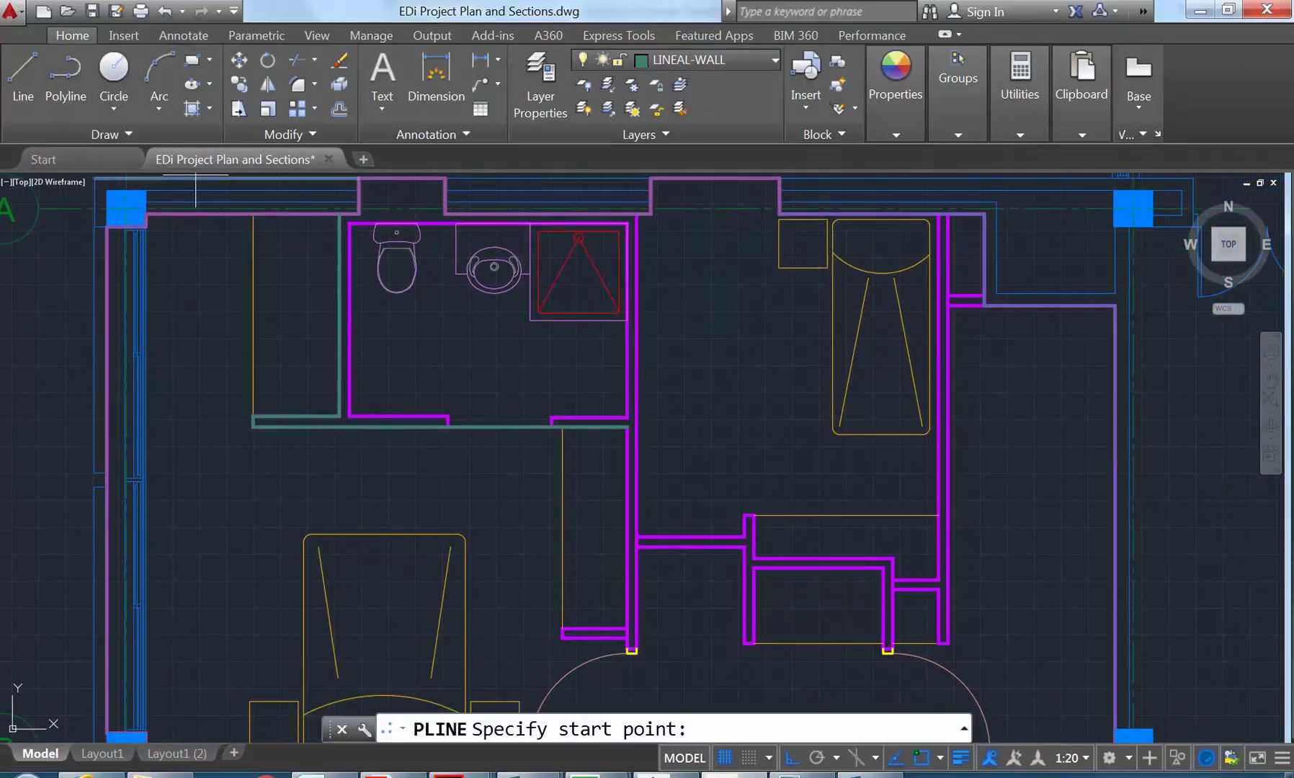
left_click(636, 213)
scroll(683, 499, "up", 5)
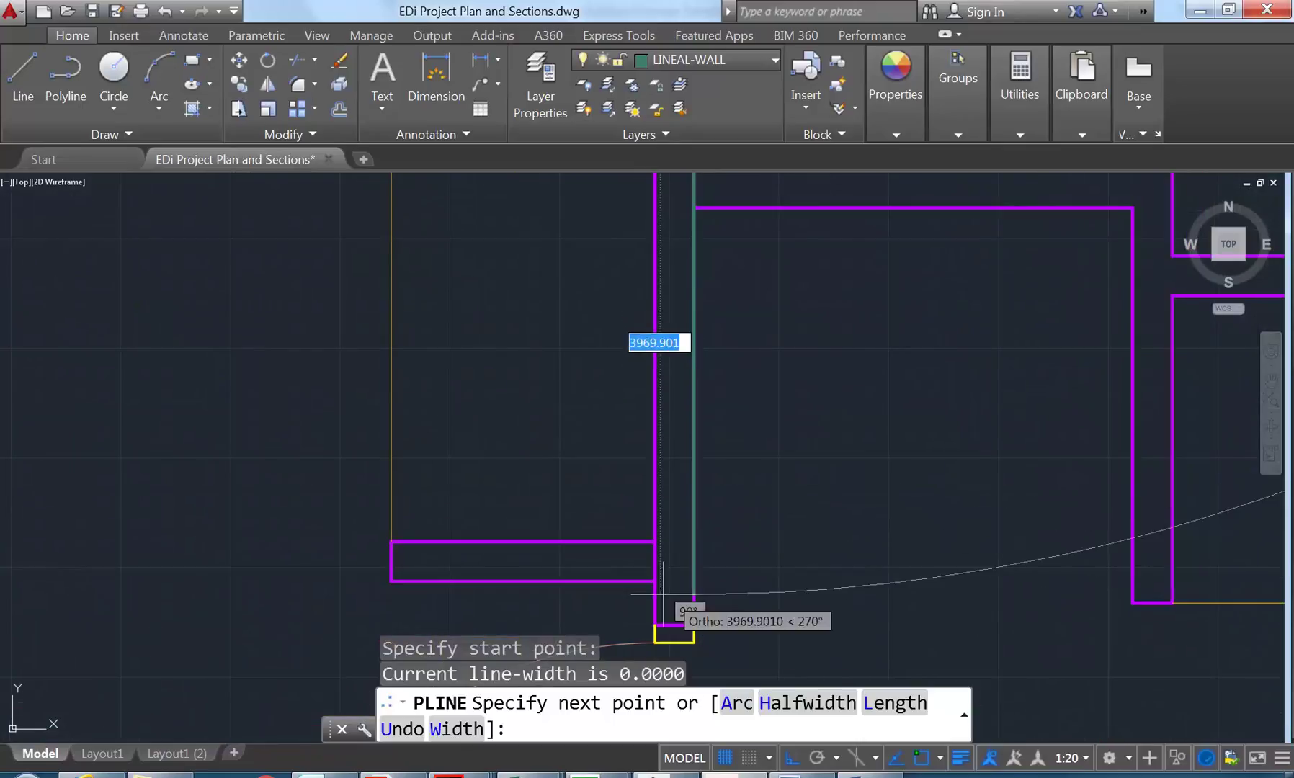
left_click(693, 580)
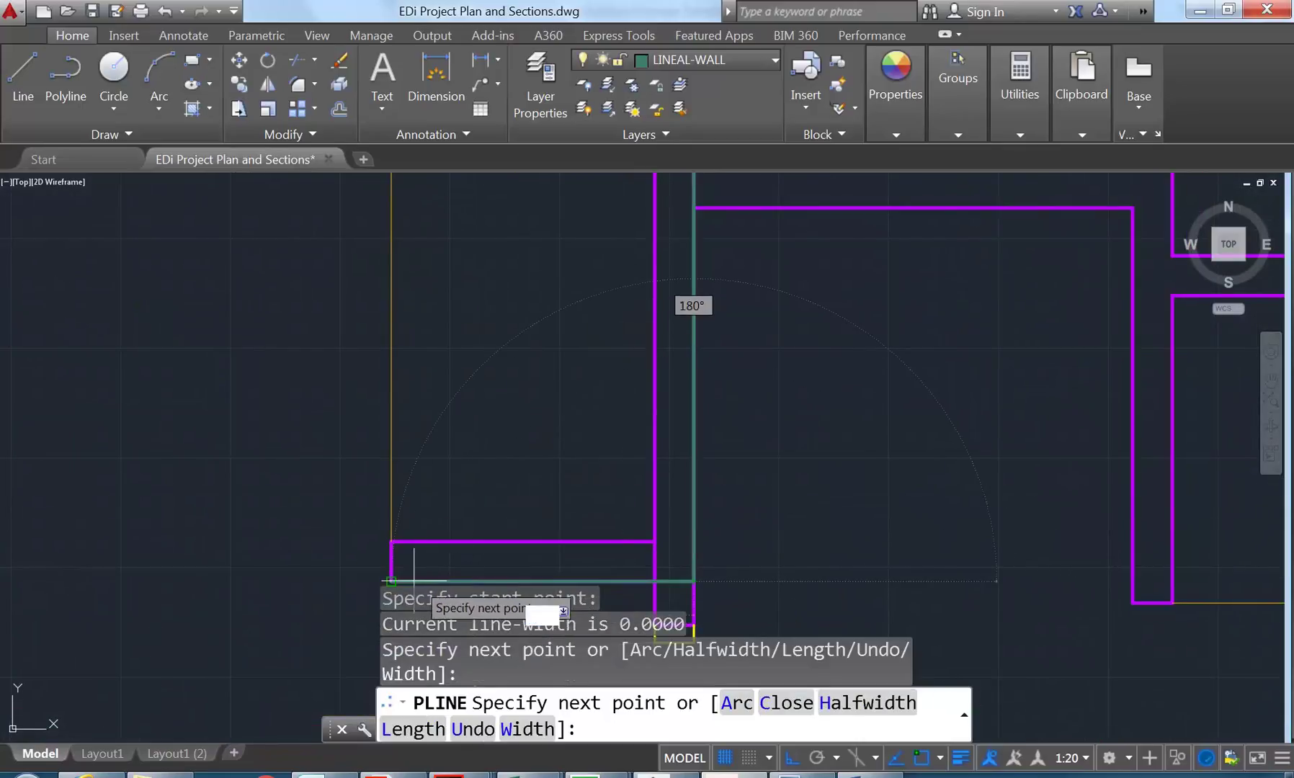
left_click(390, 580)
middle_click_drag(393, 520, 480, 391)
right_click(480, 392)
left_click(505, 403)
Step: Check the length of the second traced wall polyline in its properties
scroll(596, 359, "down", 3)
middle_click_drag(595, 358, 559, 504)
left_click(559, 505)
right_click(452, 347)
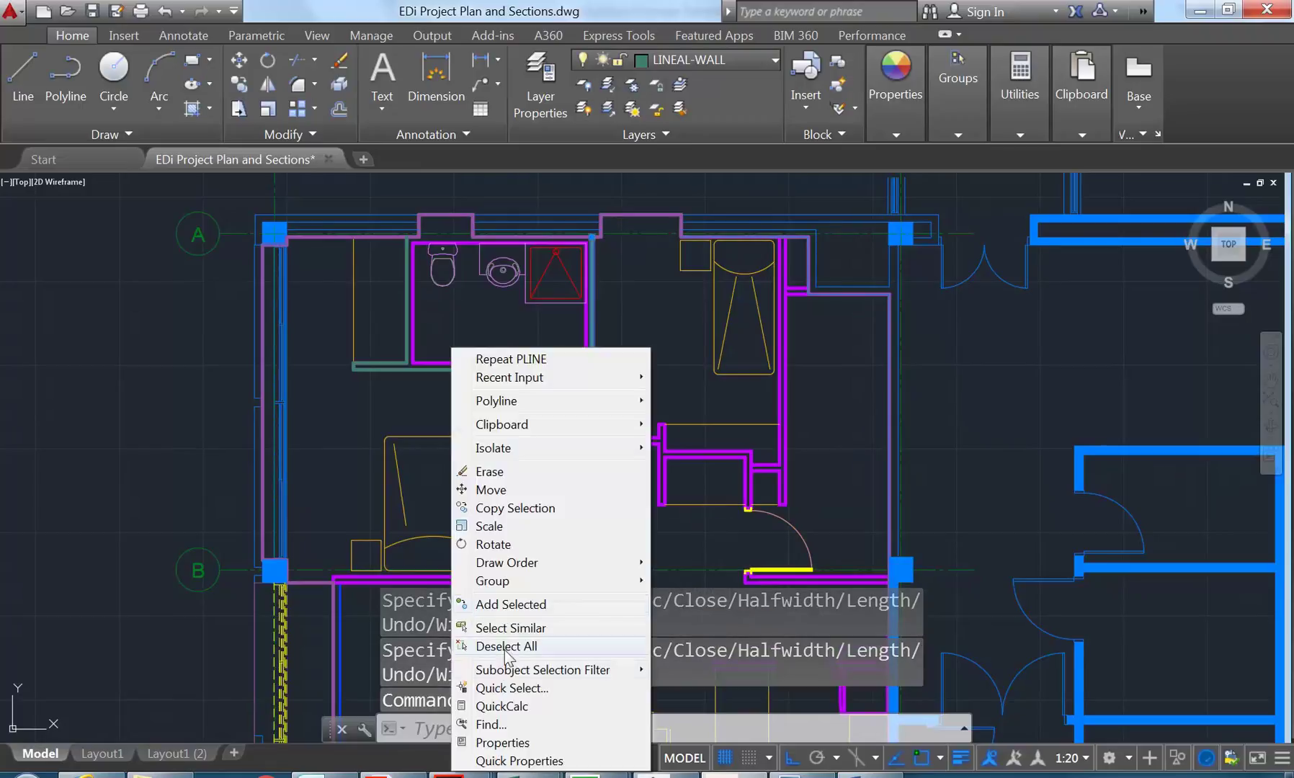
left_click(500, 743)
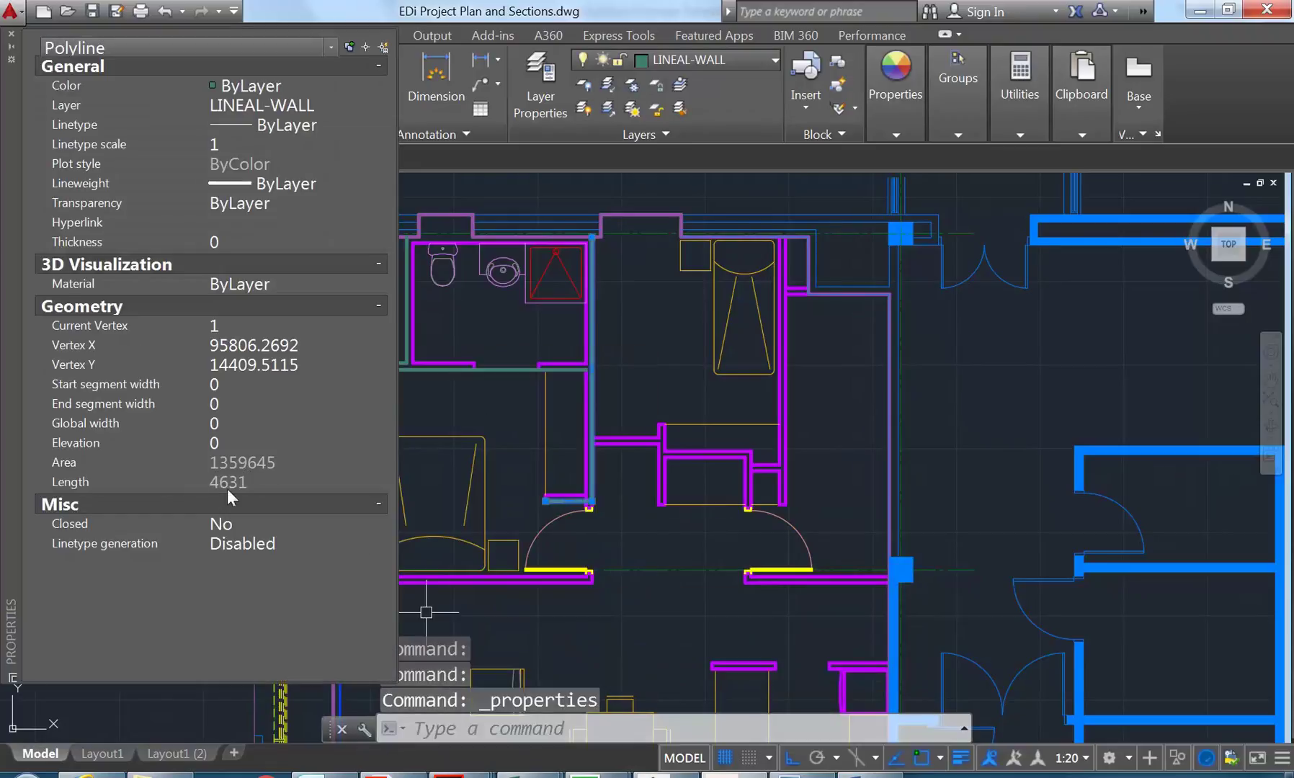
left_click(806, 775)
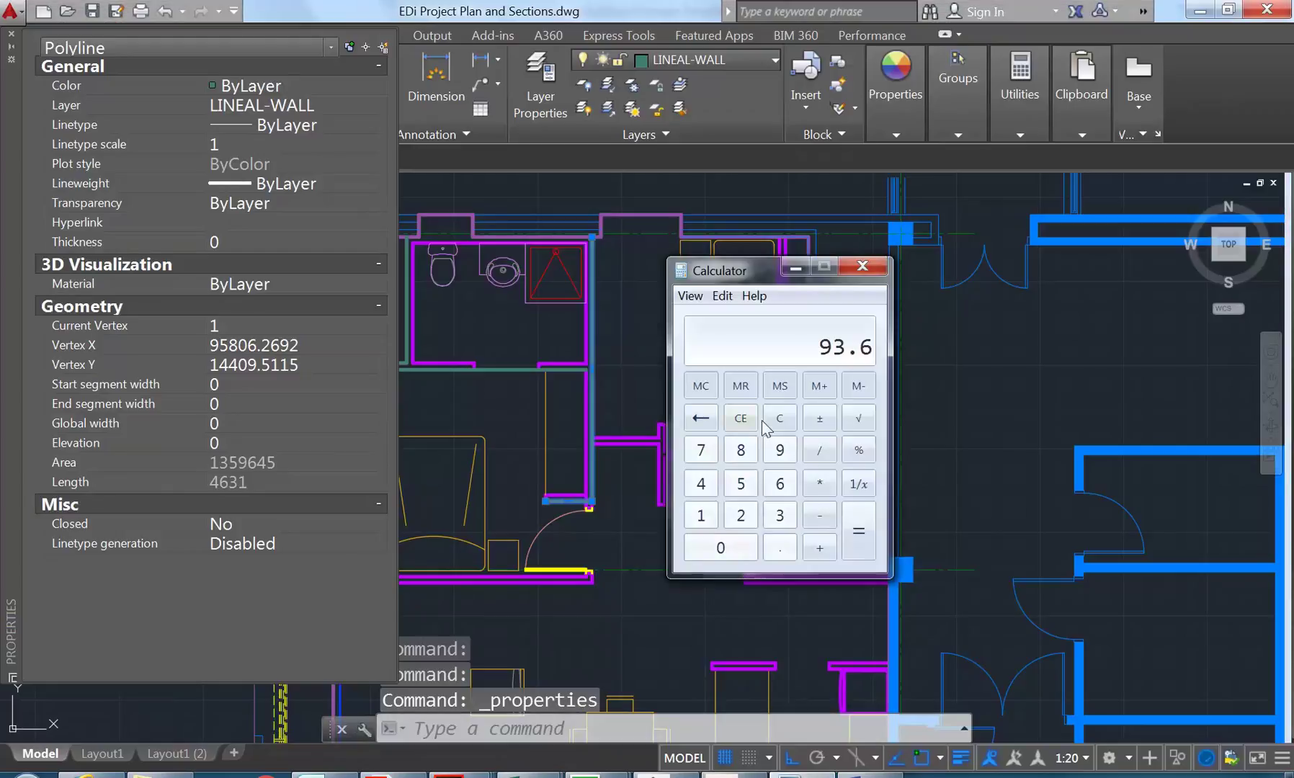
left_click(779, 418)
left_click(779, 484)
left_click(779, 546)
left_click(743, 515)
left_click(740, 489)
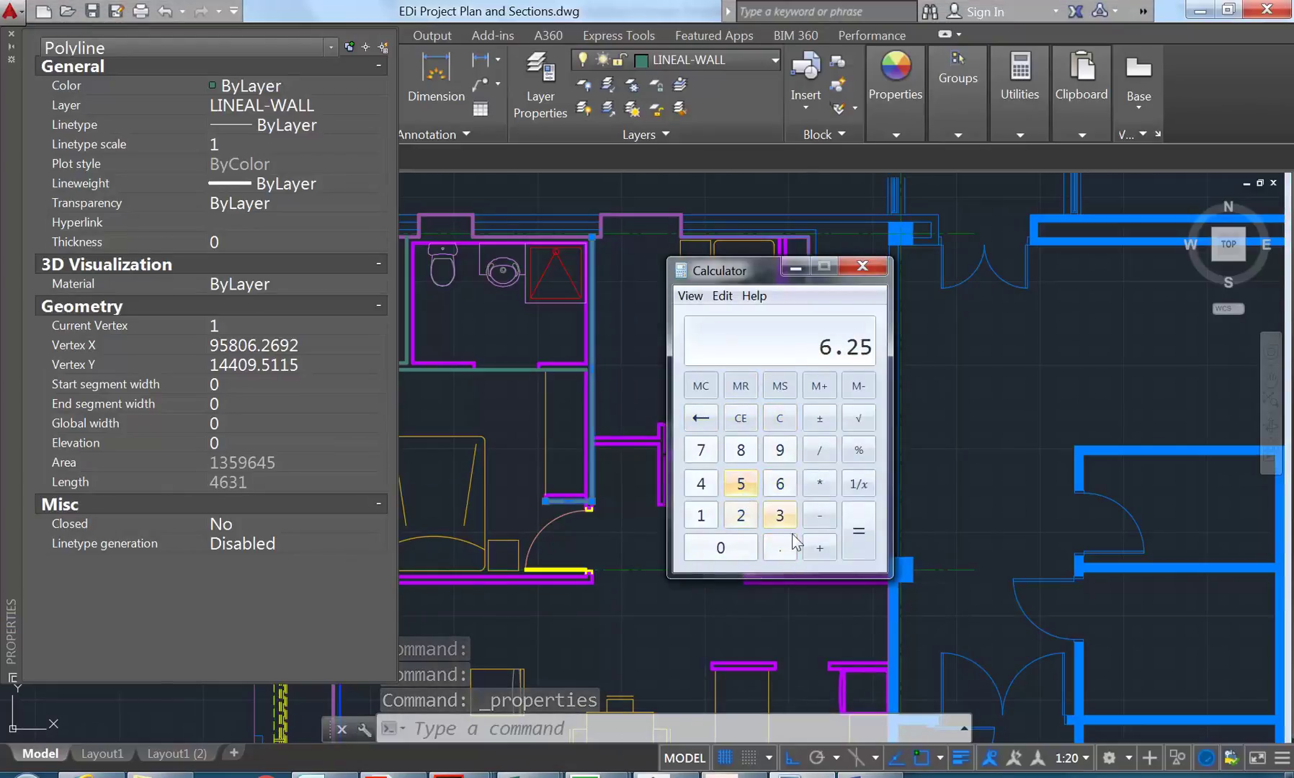
left_click(795, 267)
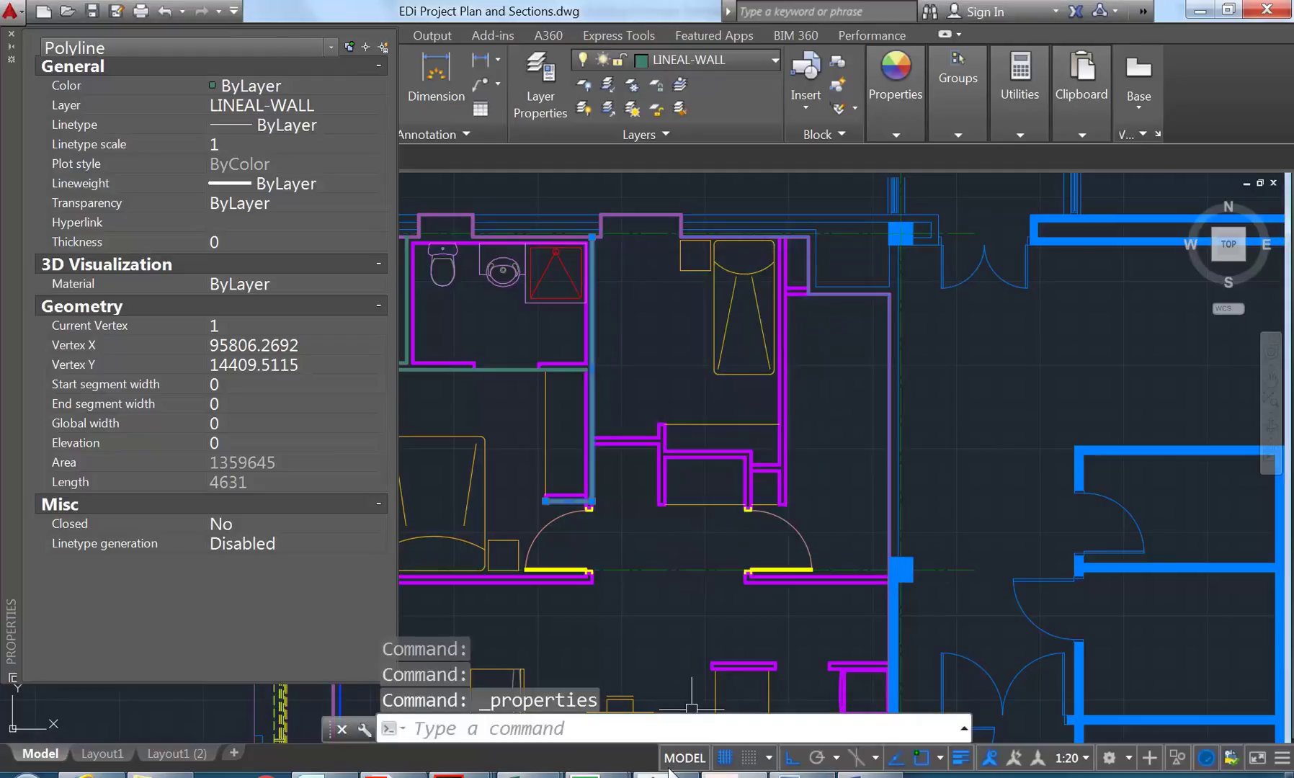
Step: Switch to Excel and create a new blank workbook
mouse_move(585, 774)
mouse_move(393, 688)
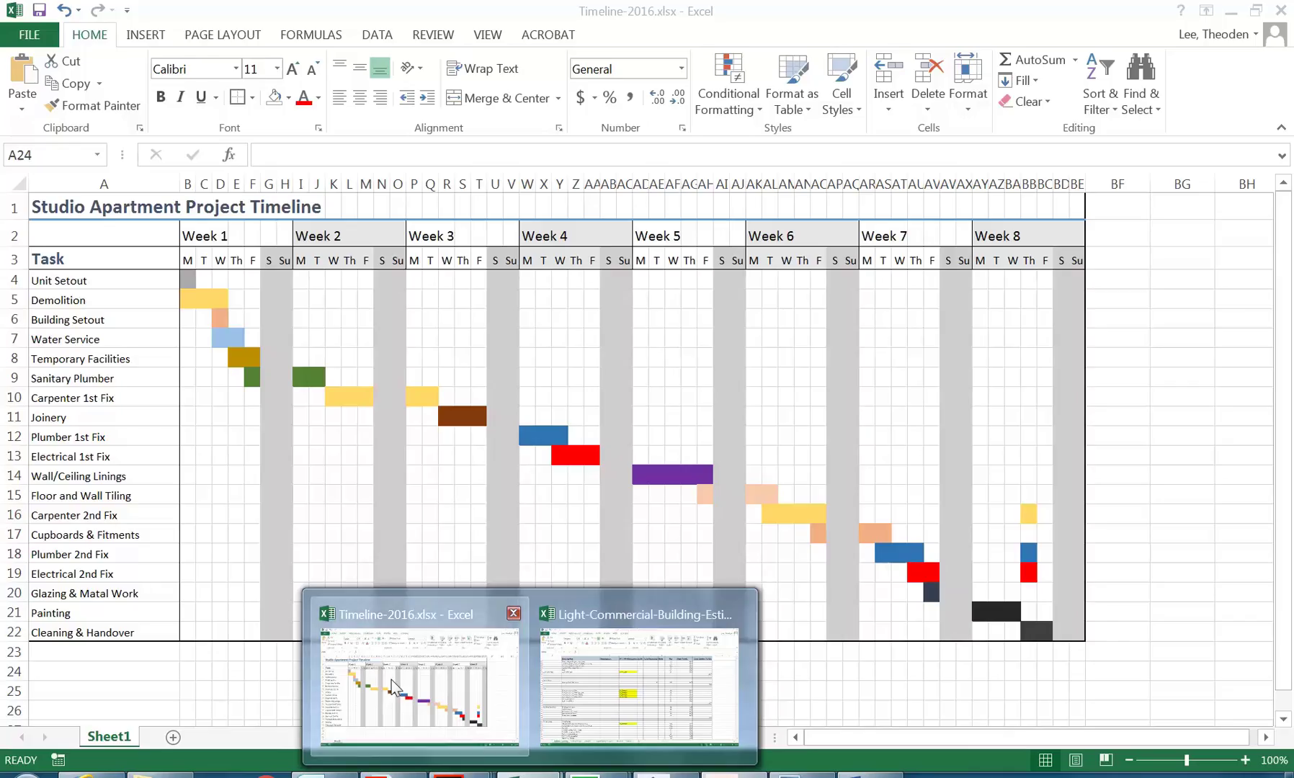
left_click(395, 688)
left_click(151, 689)
left_click(25, 37)
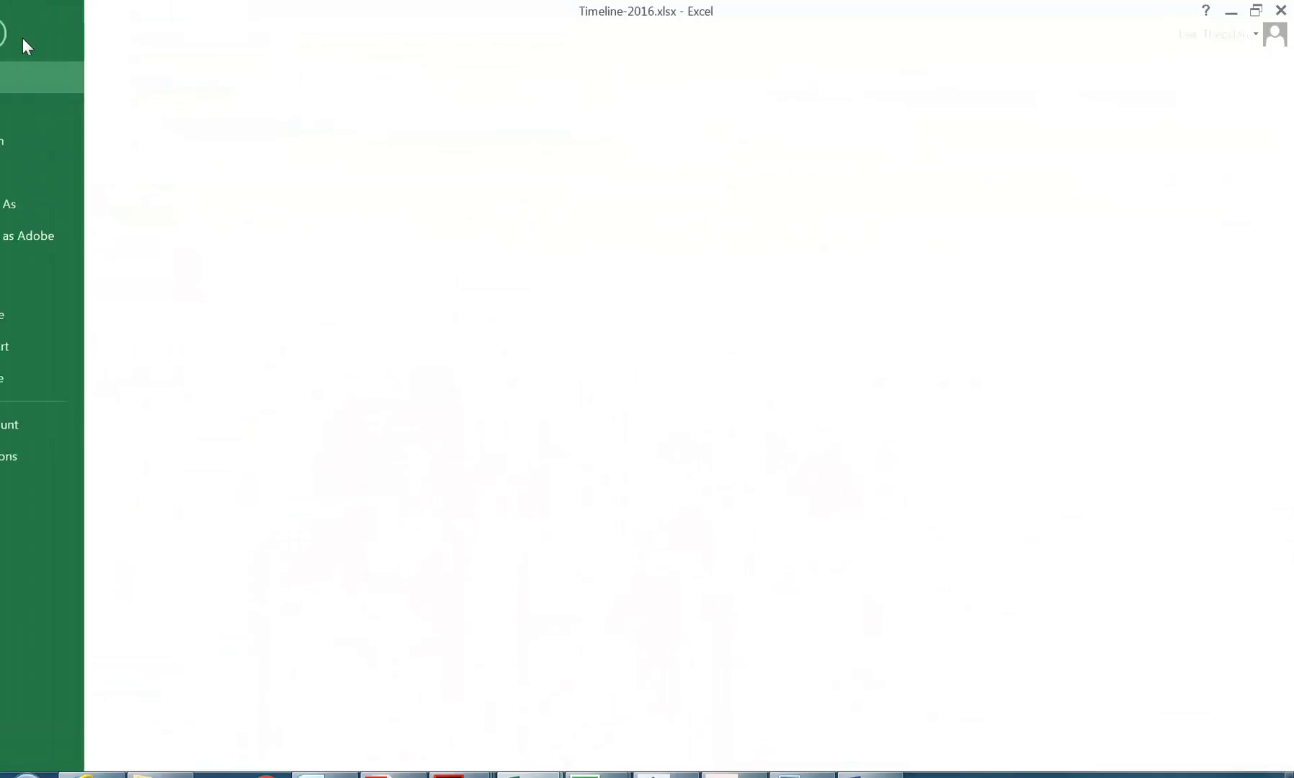
left_click(35, 106)
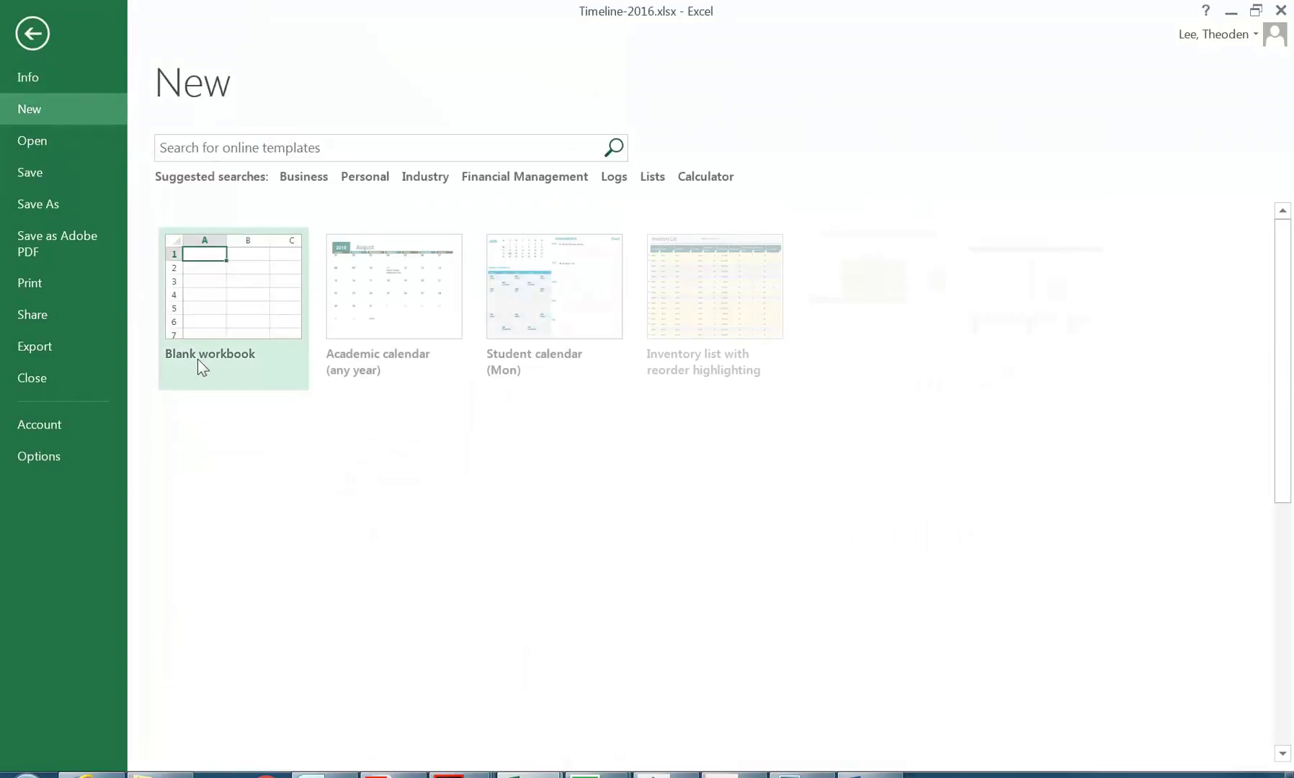
left_click(208, 314)
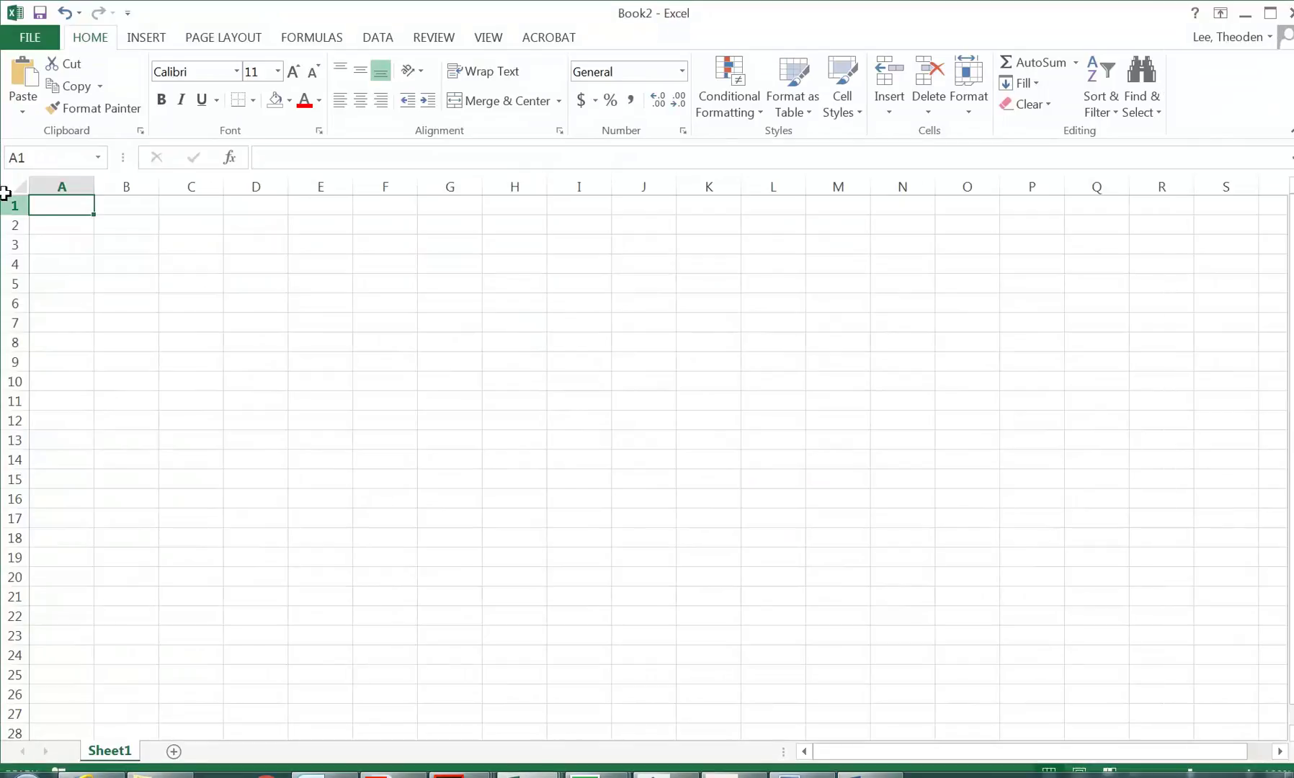
Step: Enter the row label Wall 1 in cell A2
left_click(65, 223)
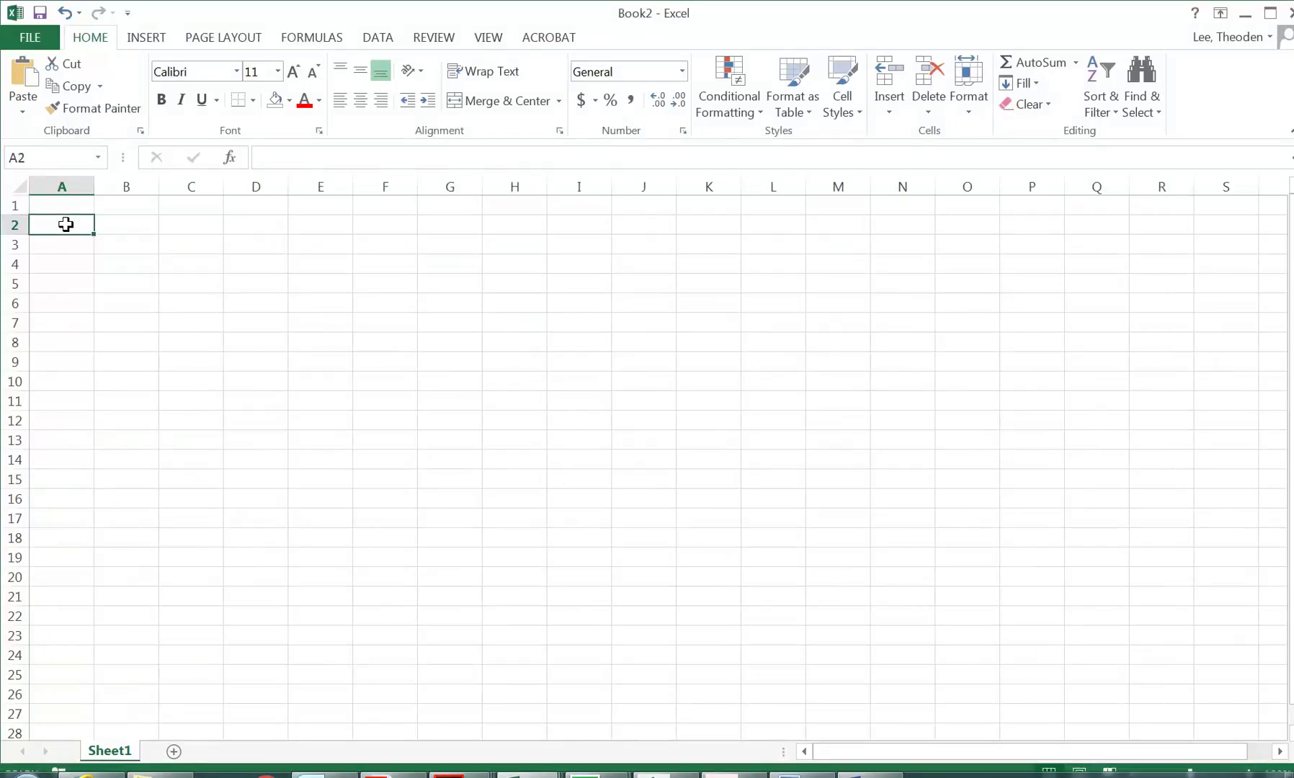
type("Wal")
key("Return")
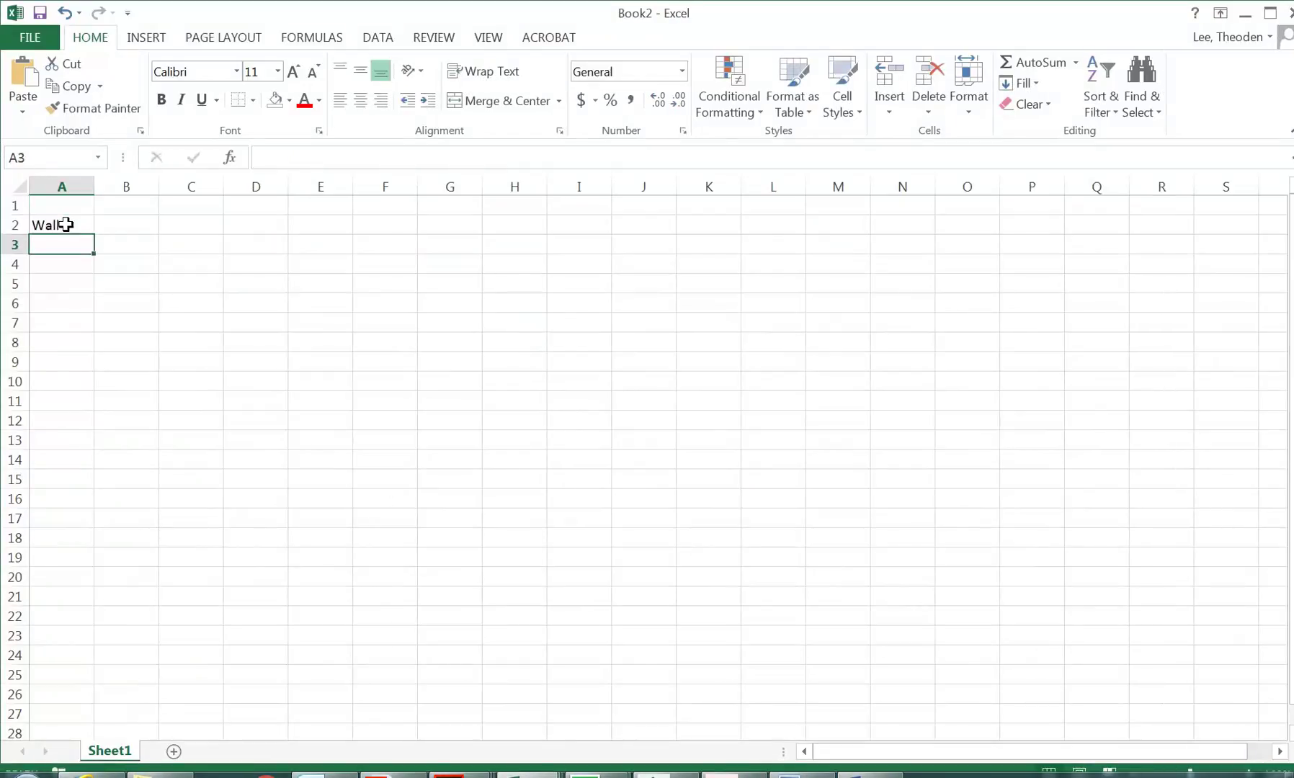
left_click(66, 224)
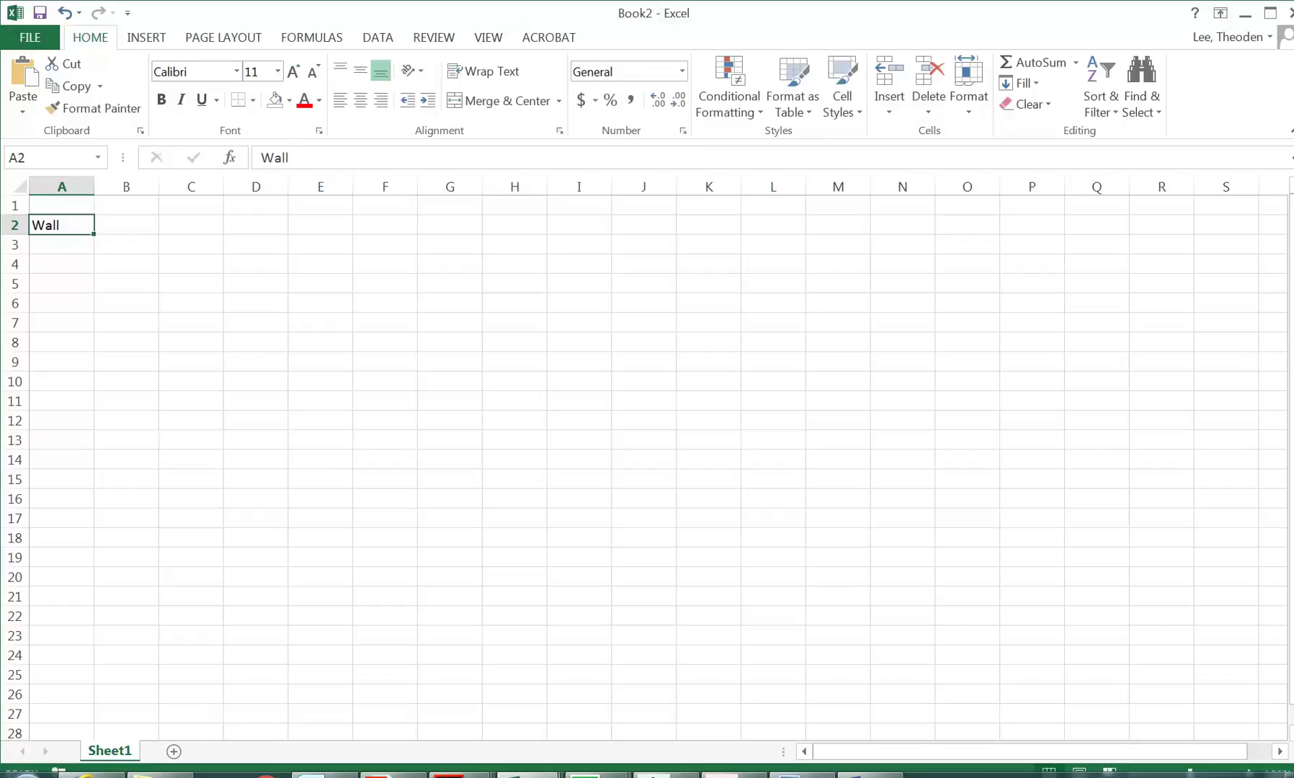
left_click(288, 157)
key("Return")
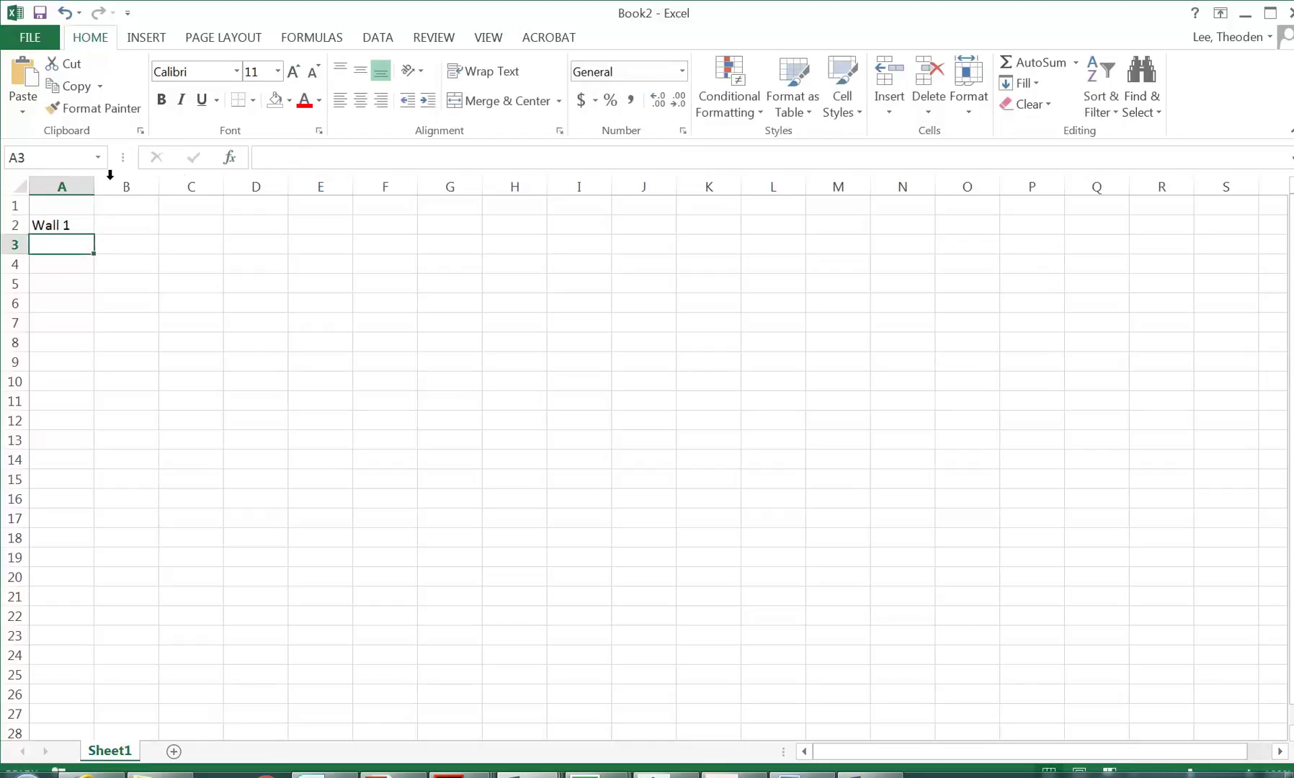
Step: Enter the heading Lineal Metres in cell B1 and widen column B to fit it
left_click(127, 208)
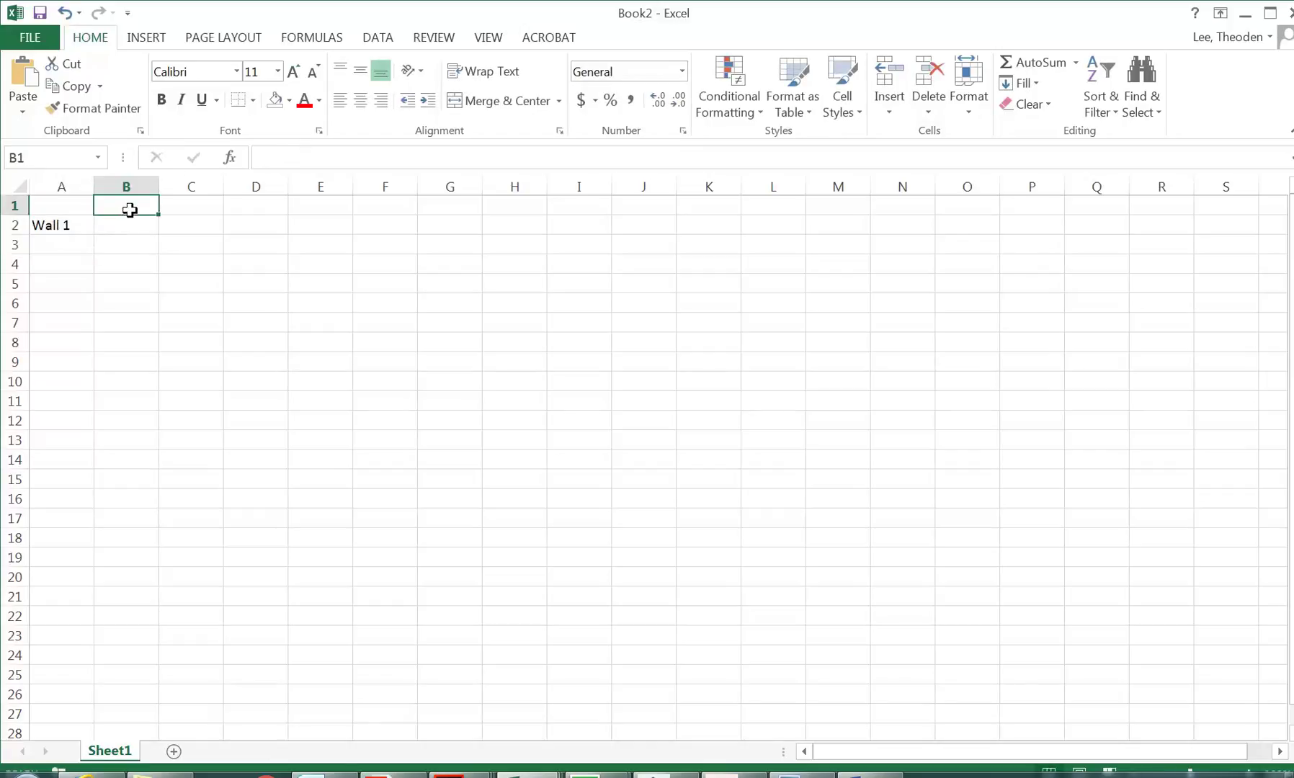
type("Lineal Met")
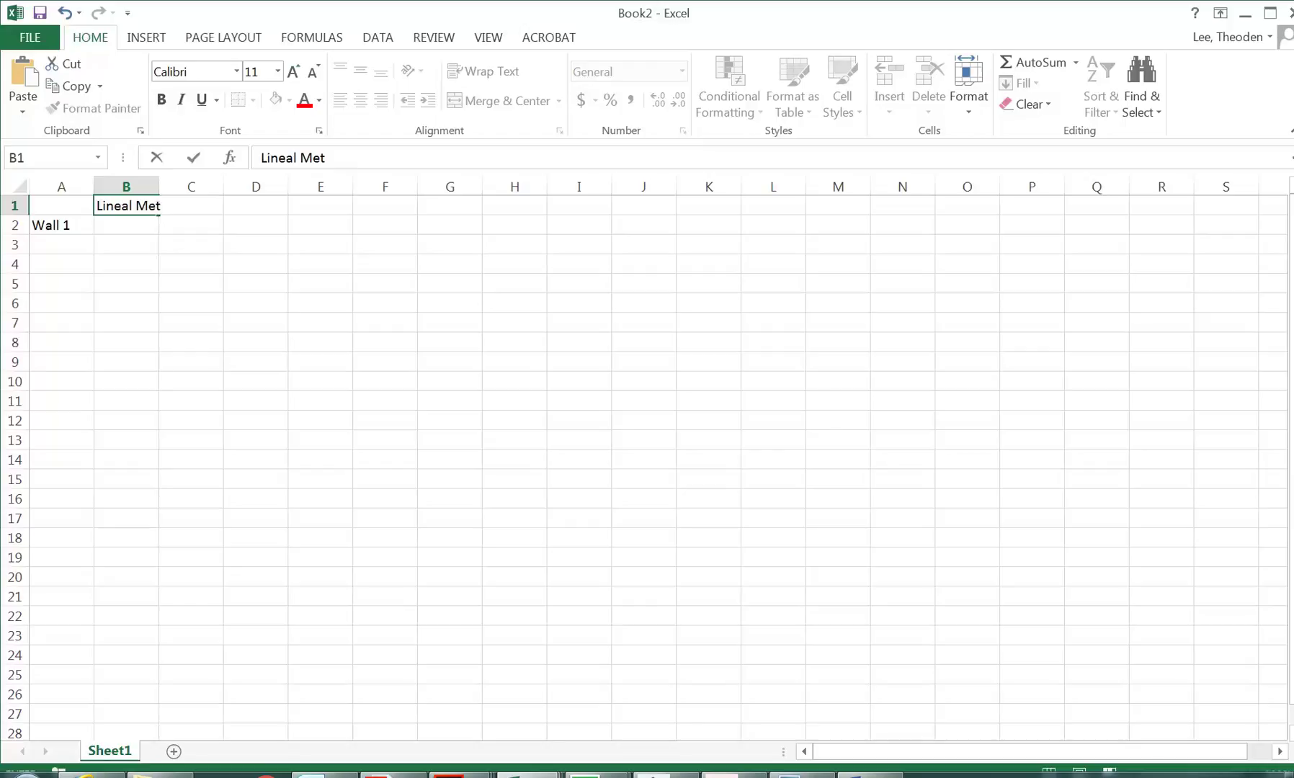
type("res")
key("Return")
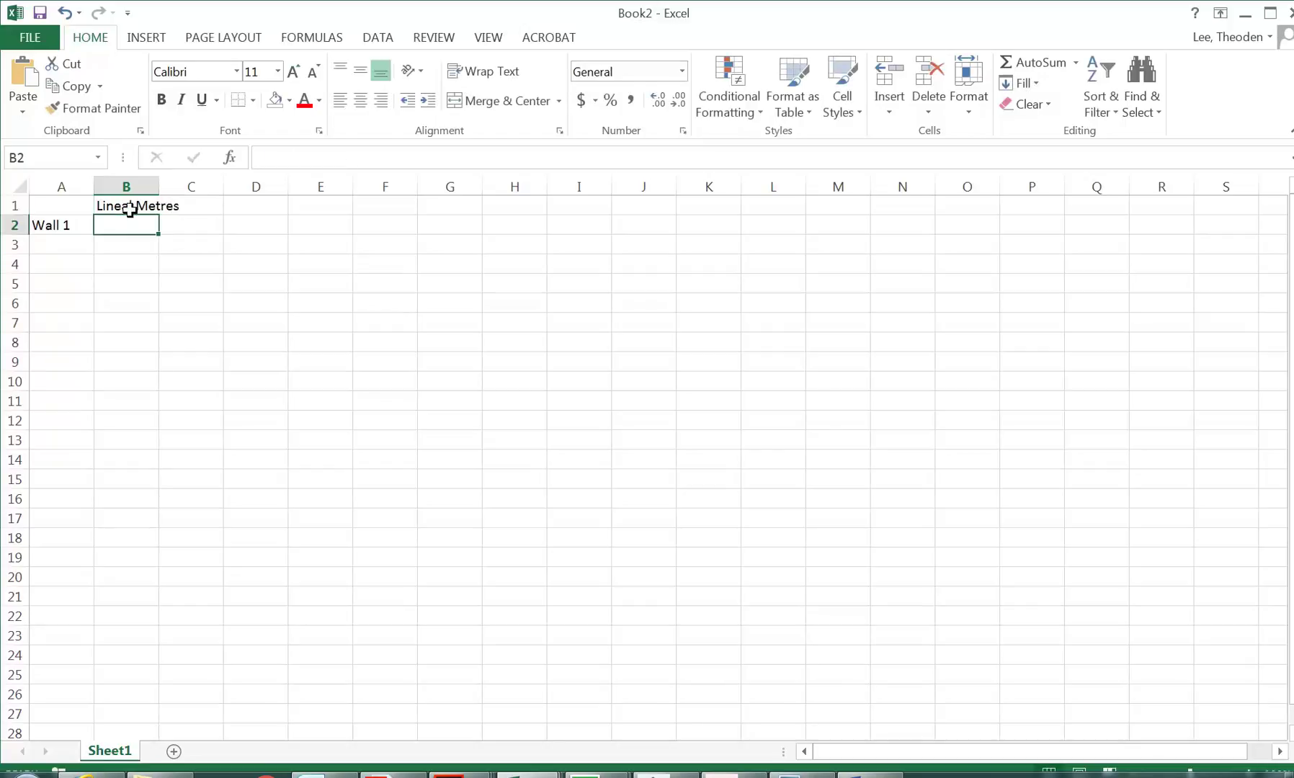
left_click_drag(159, 186, 215, 186)
Step: Enter the heading Height in cell C1
left_click(261, 204)
type("Height")
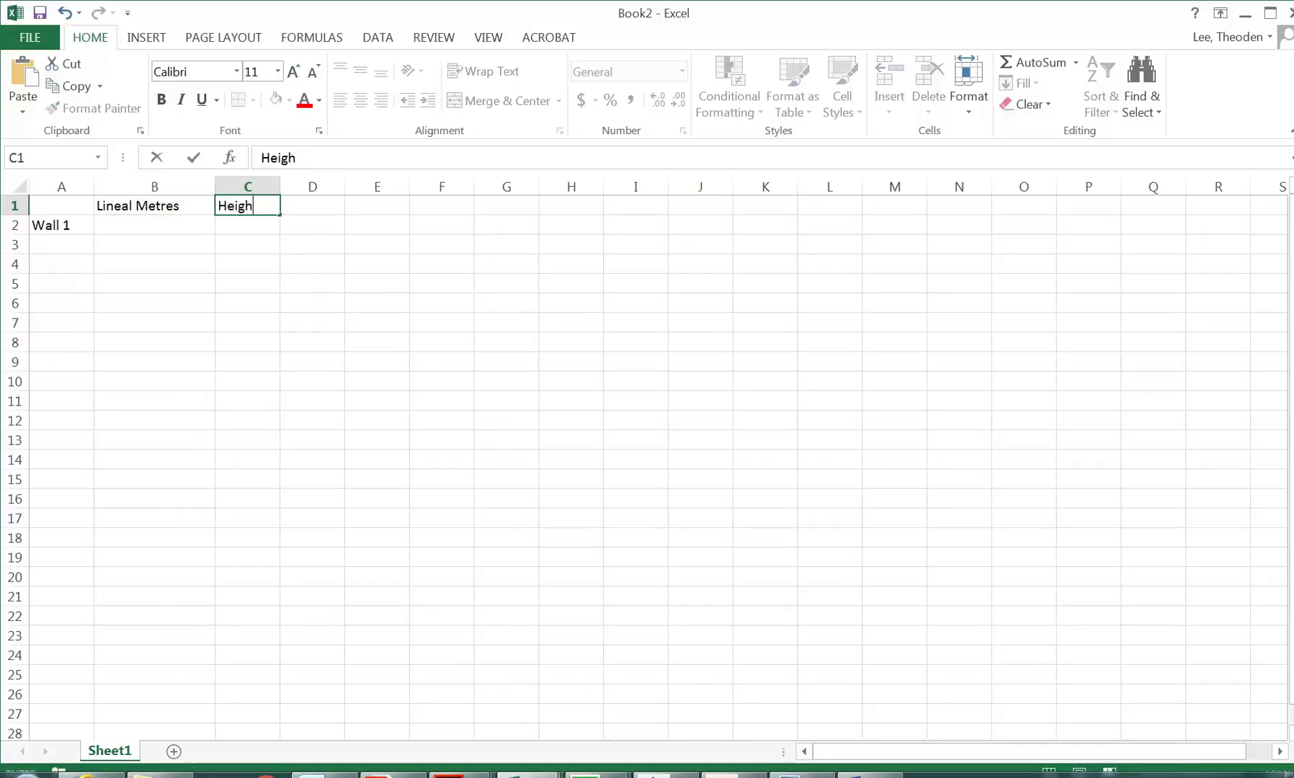
key("Return")
left_click(185, 226)
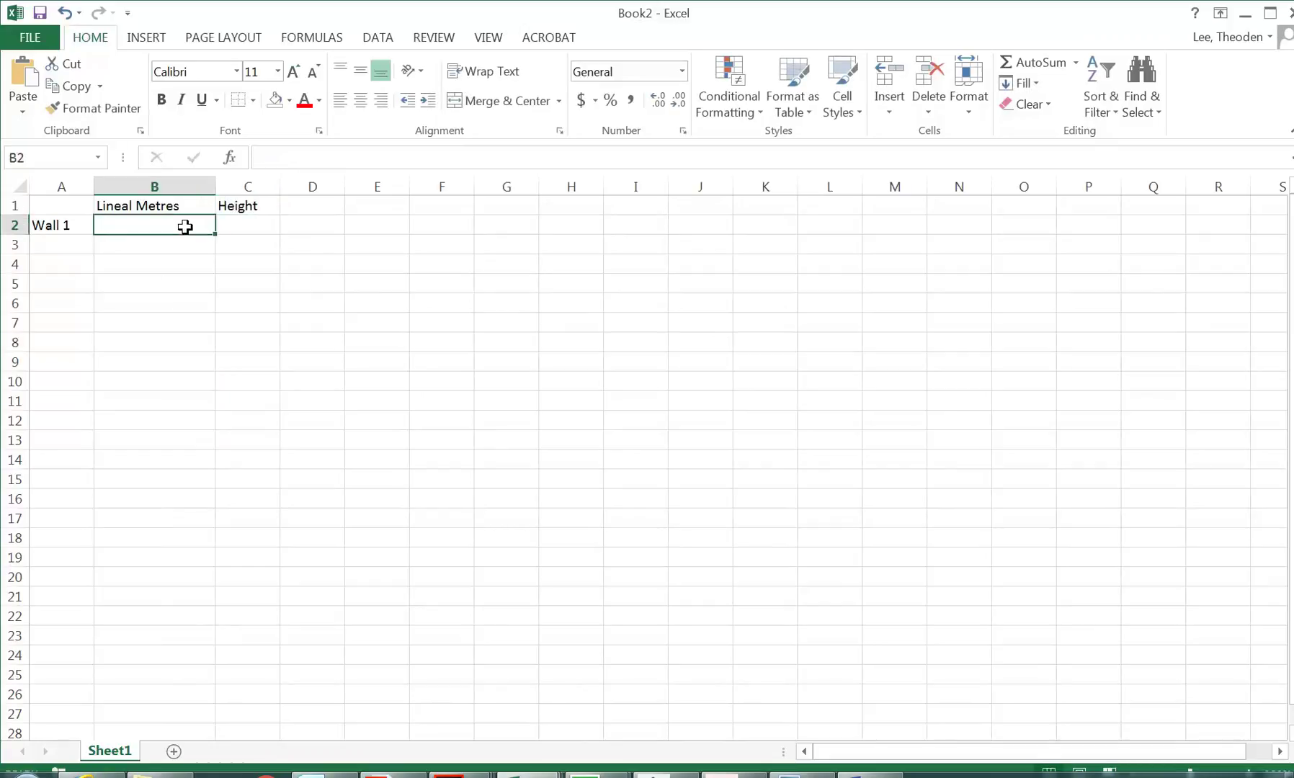
left_click(261, 205)
left_click(187, 205)
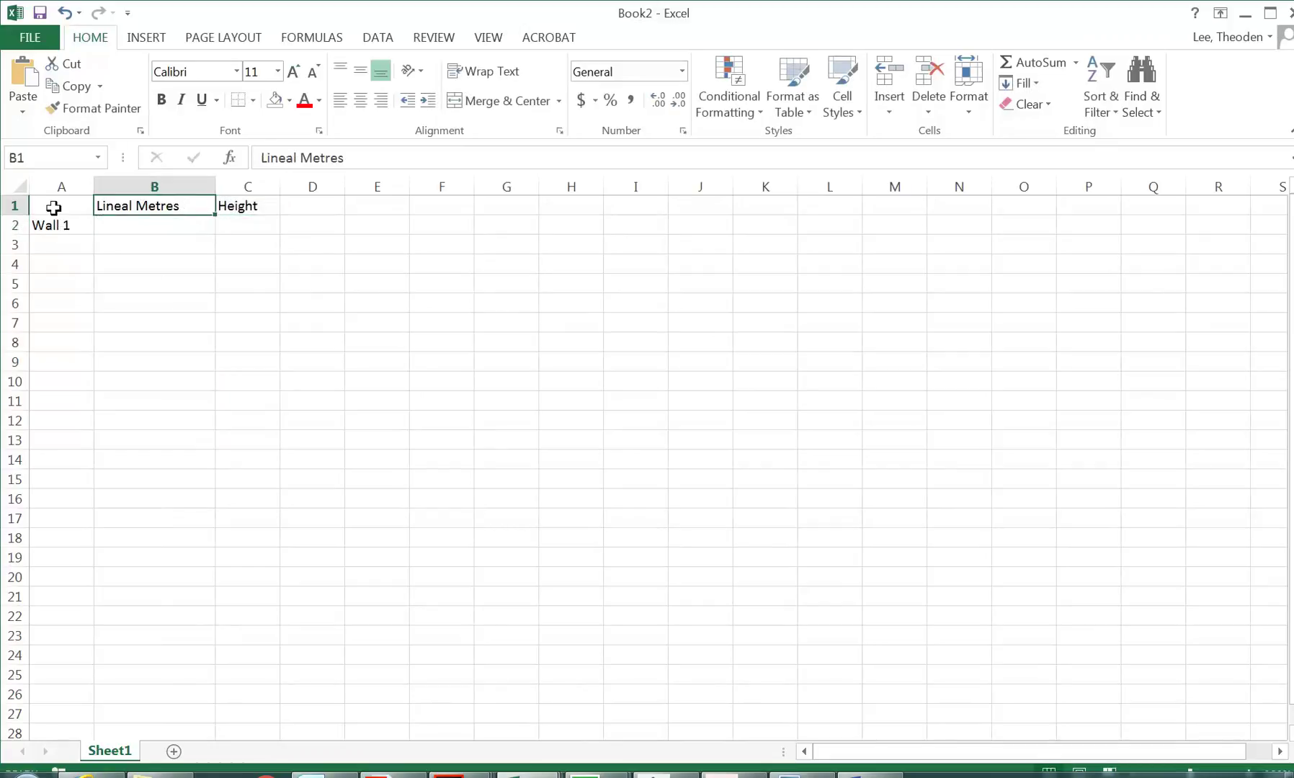
Step: Fill the wall labels down column A from Wall 1 in A2 to Wall 12 in A13
left_click(53, 225)
left_click_drag(94, 237, 95, 441)
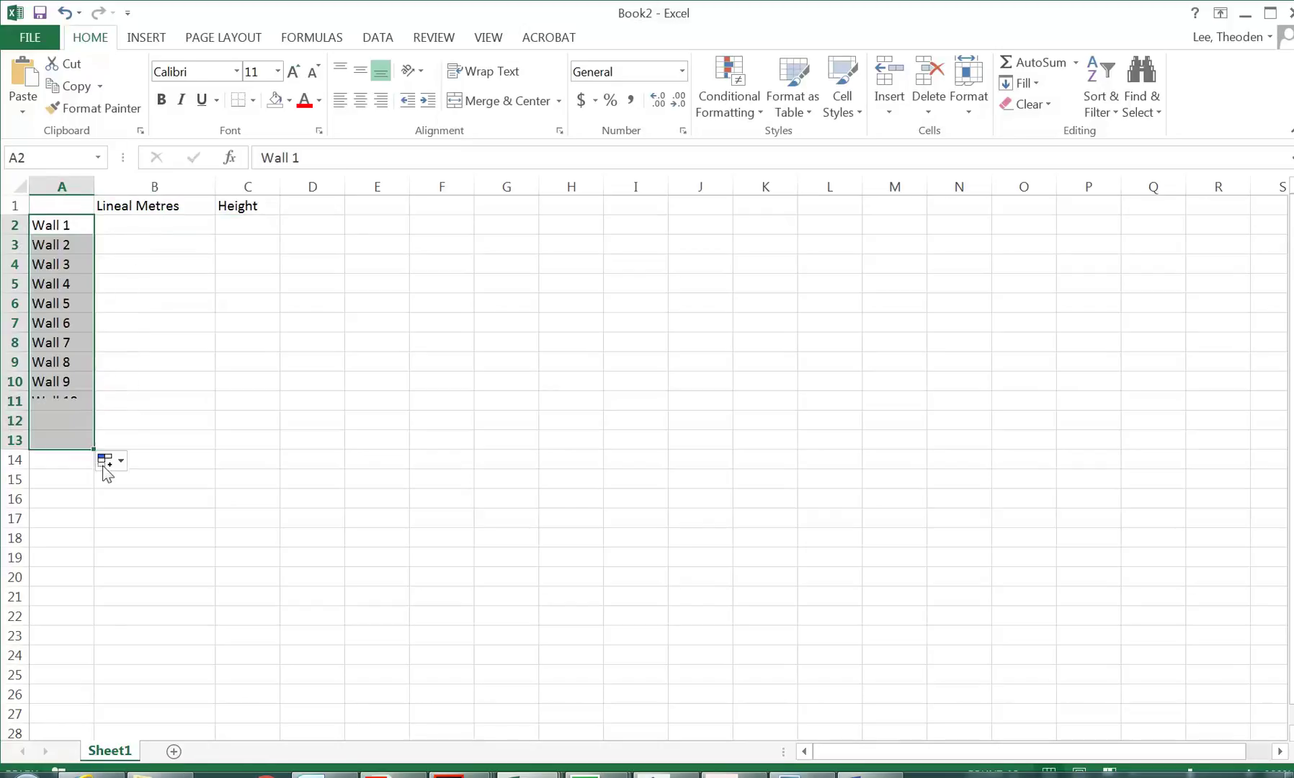
left_click(135, 221)
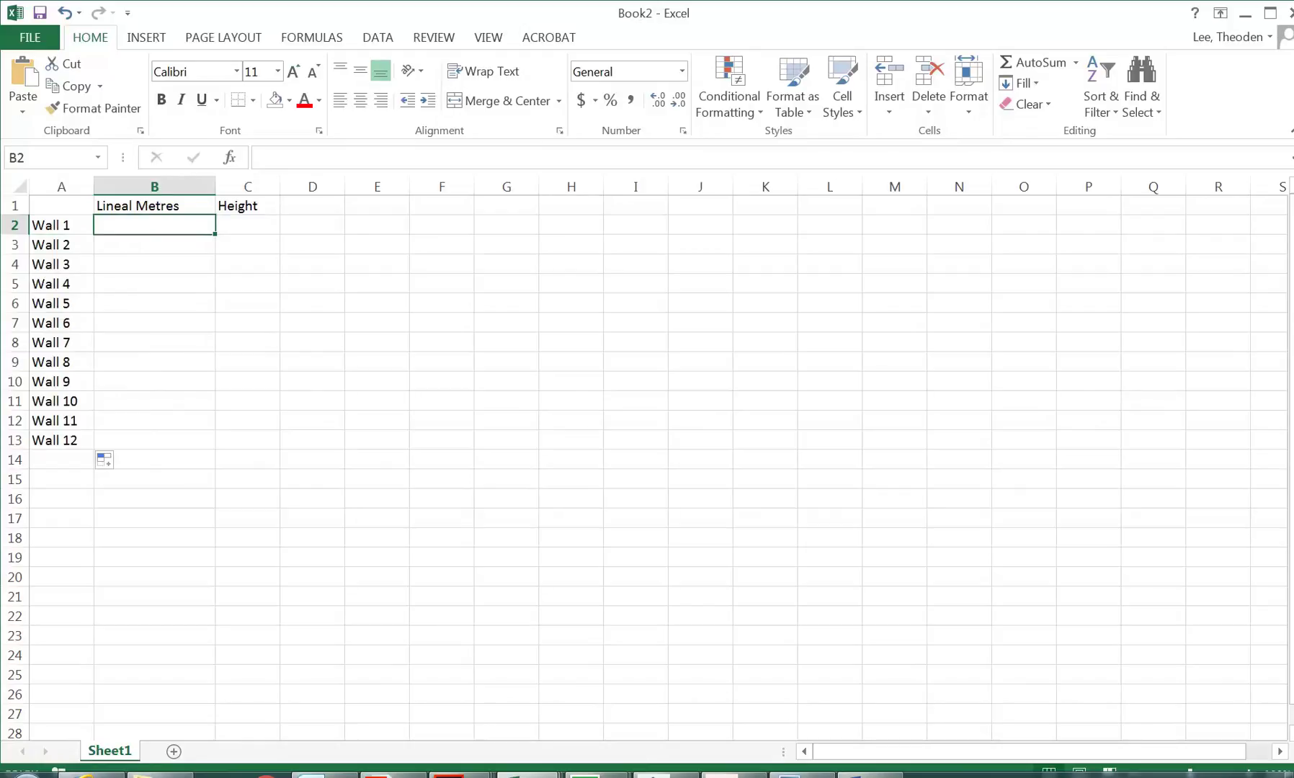
Step: Switch to the AutoCAD plan, close the polyline's properties and place single-line text W1 below the horizontal bathroom wall at 0° rotation
key("alt+Tab")
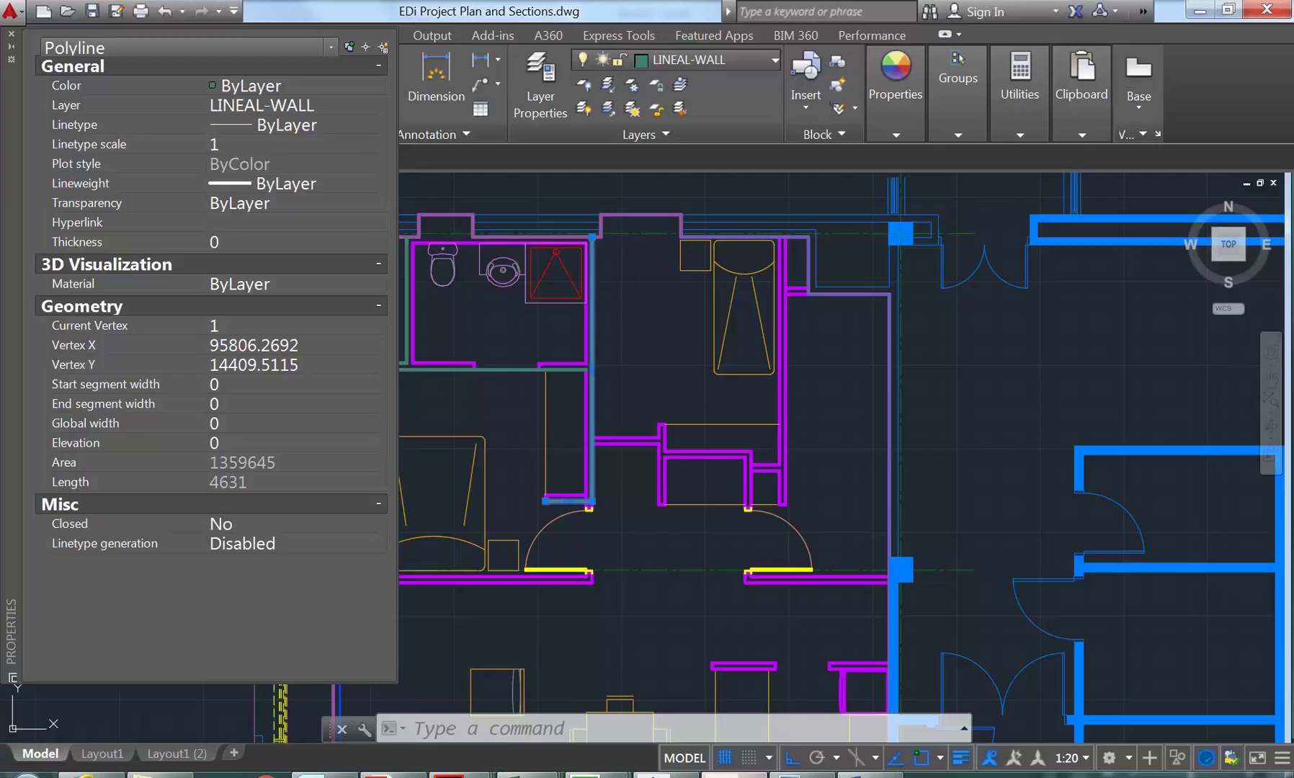
left_click(11, 34)
scroll(360, 440, "up", 3)
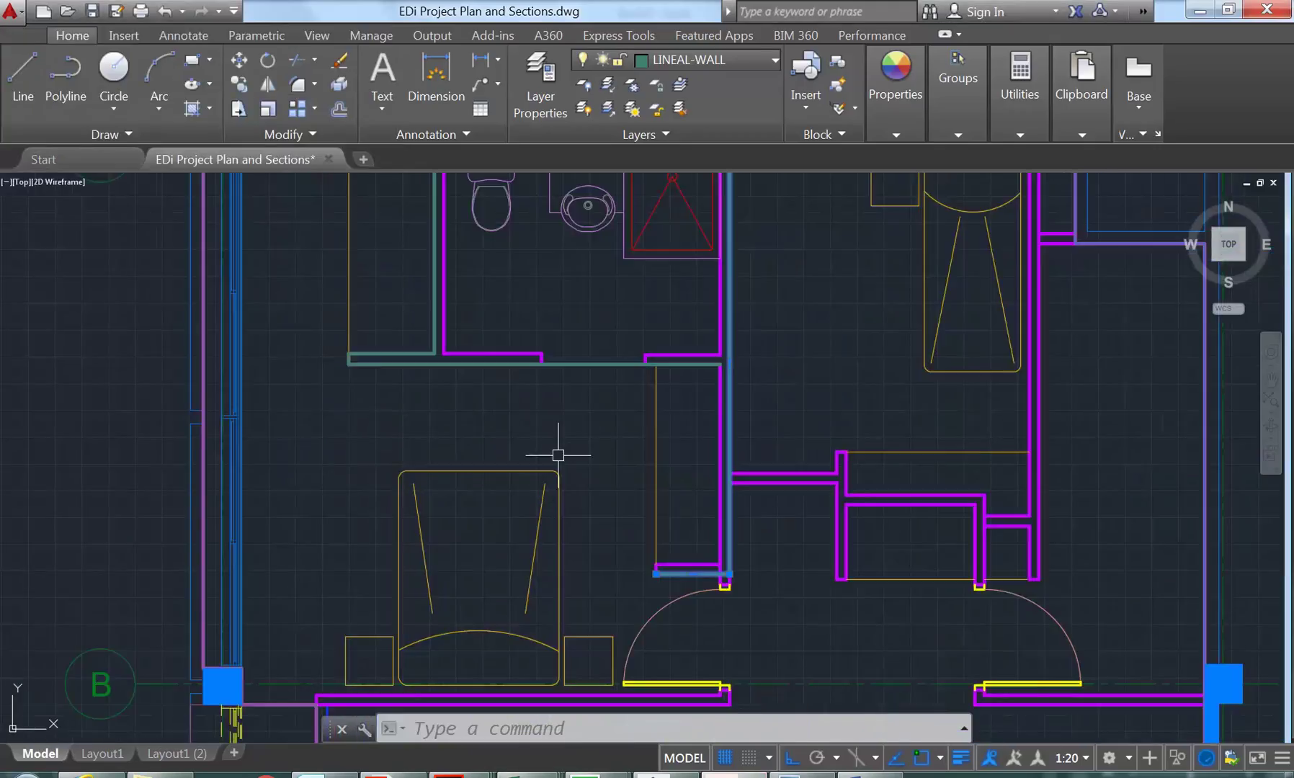
left_click(382, 72)
left_click(382, 110)
left_click(413, 181)
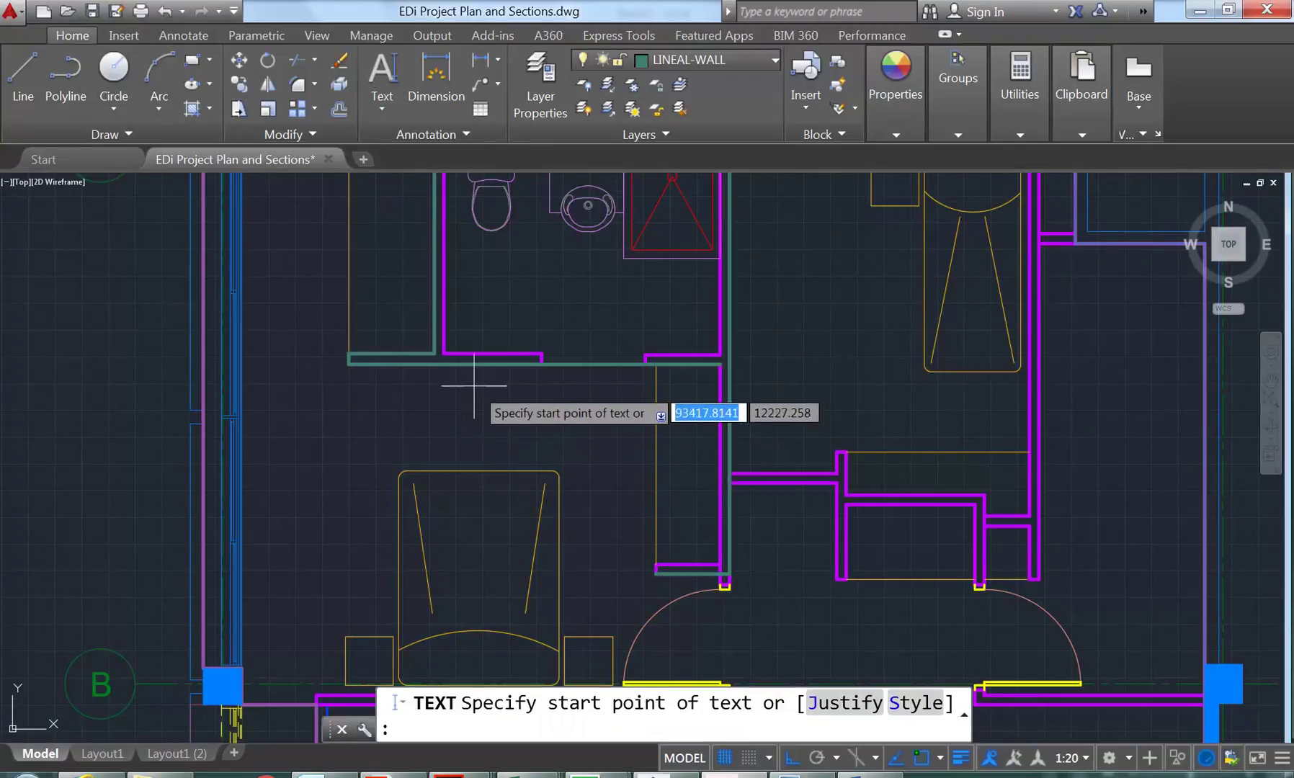
left_click(469, 394)
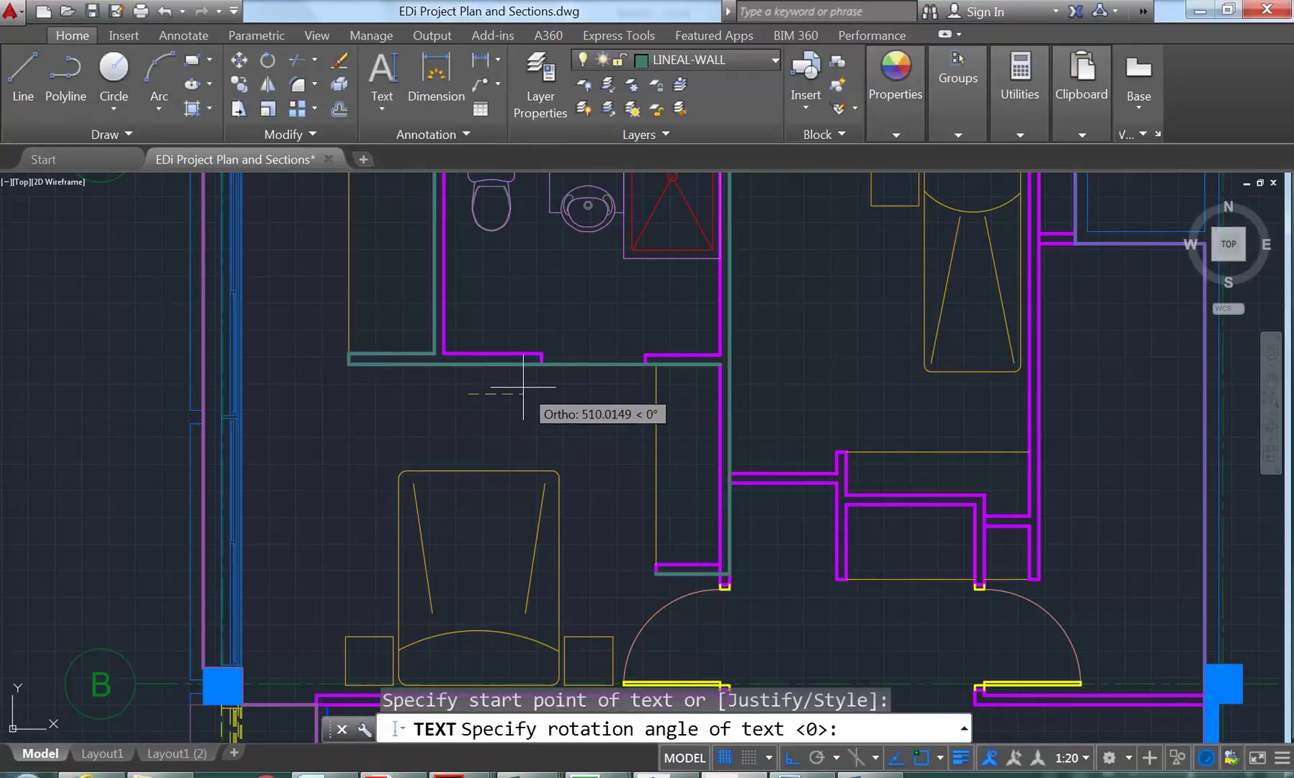
key("Return")
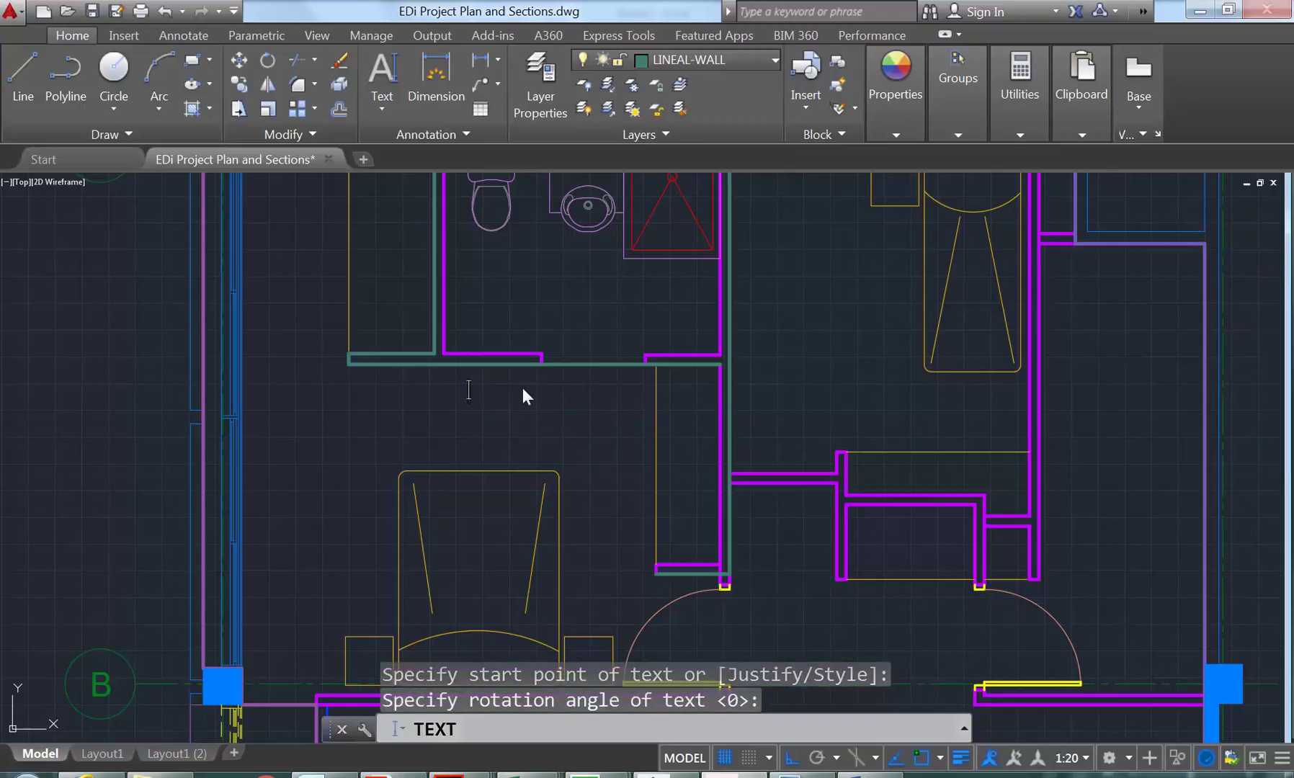
type("W1")
key("Return")
key("Return")
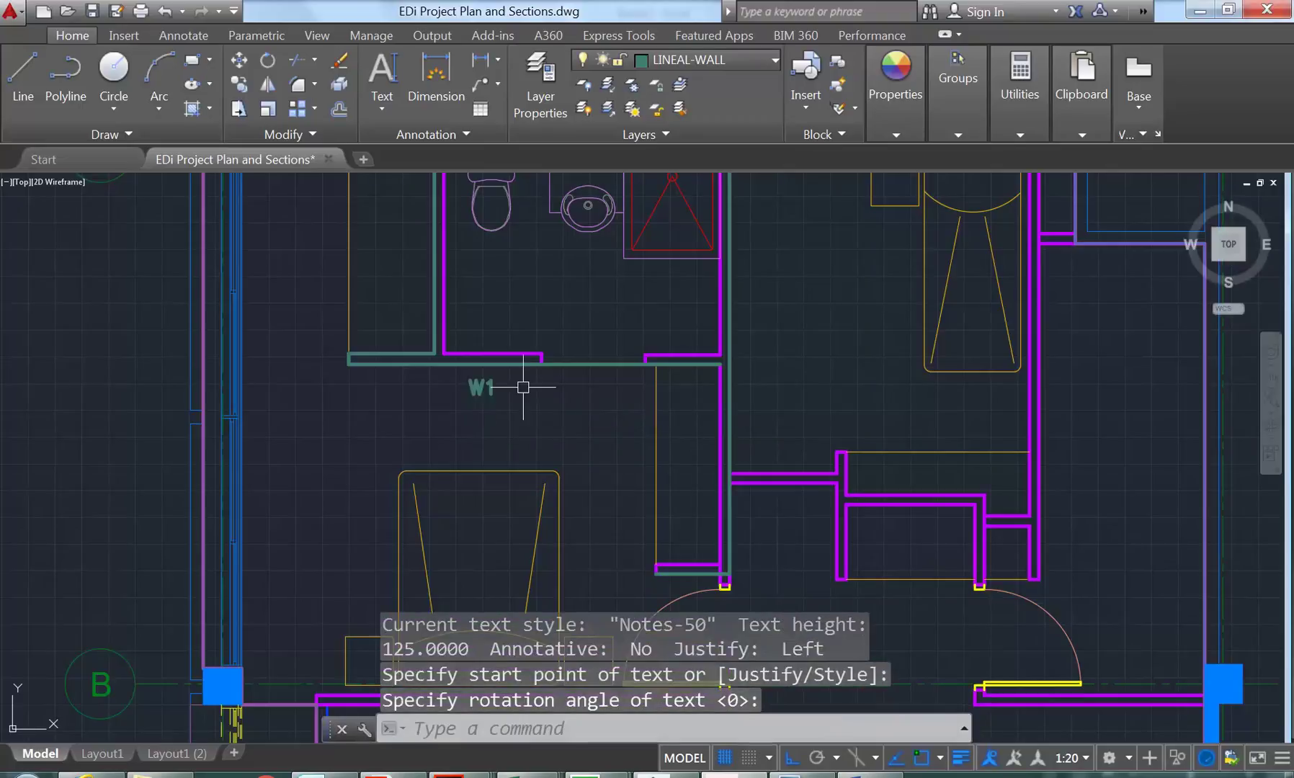
Step: Copy the W1 label horizontally to beside the long vertical wall and change the copy's text to W2
left_click(479, 388)
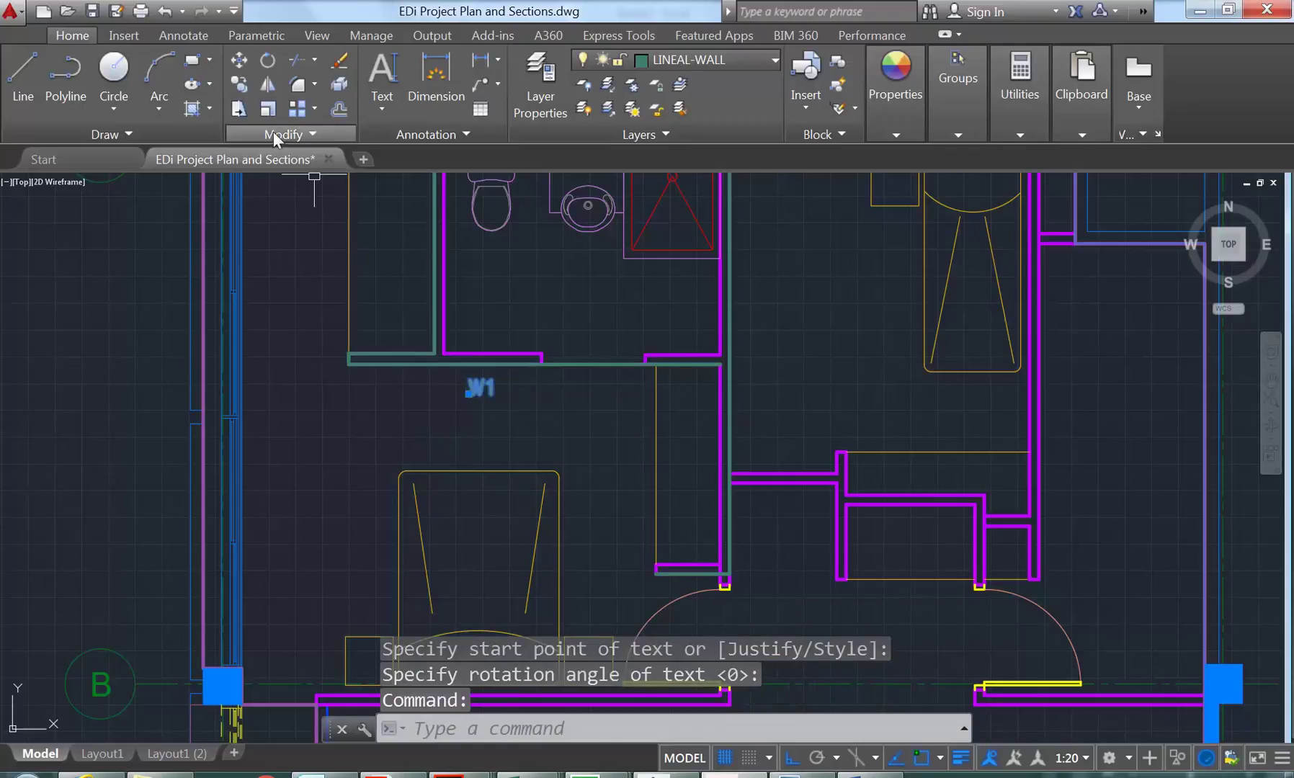
left_click(238, 85)
left_click(465, 388)
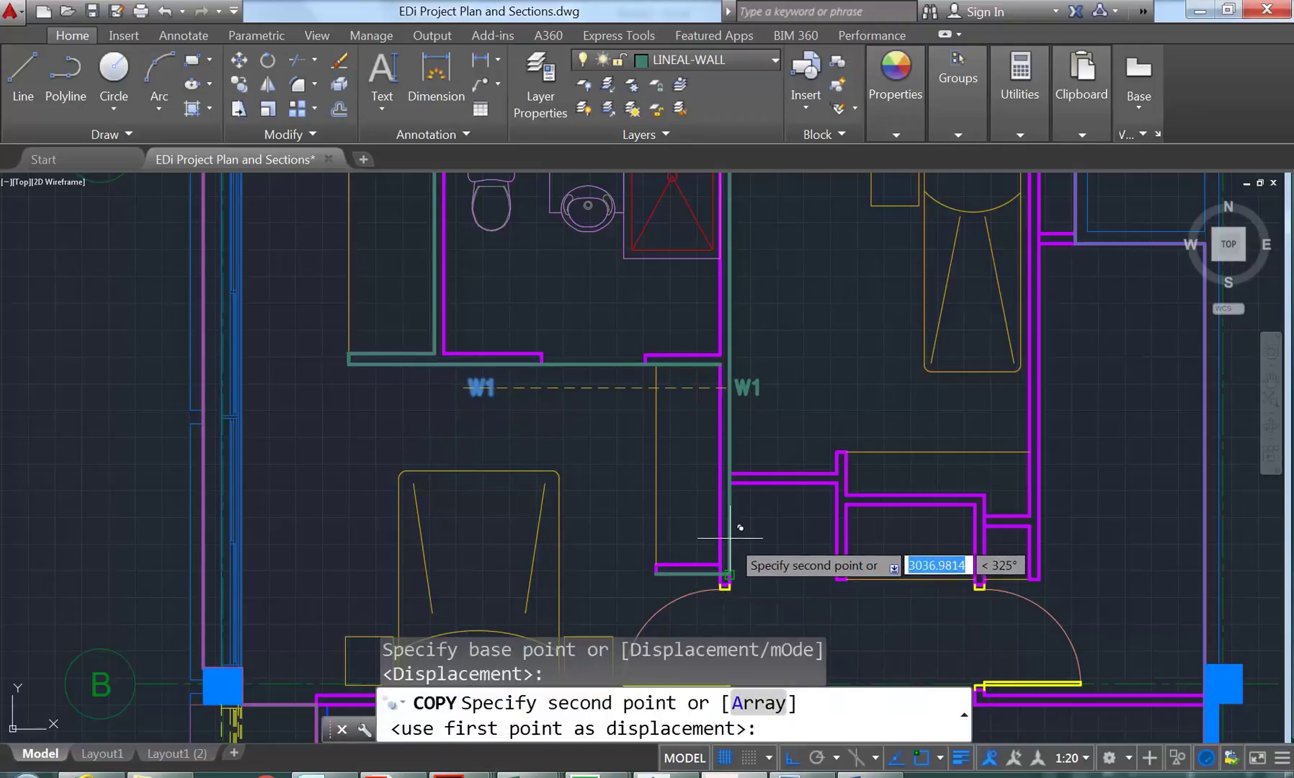
left_click(739, 431)
key("Escape")
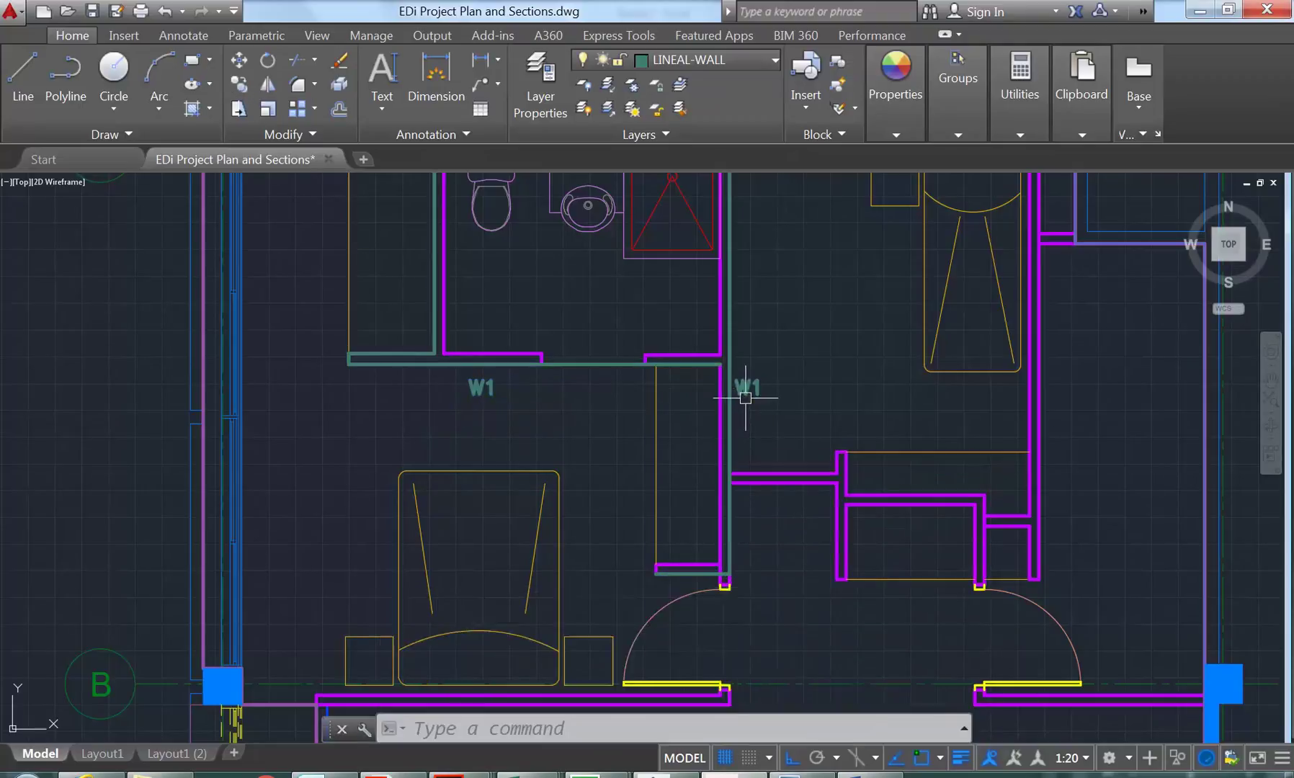
double_click(747, 390)
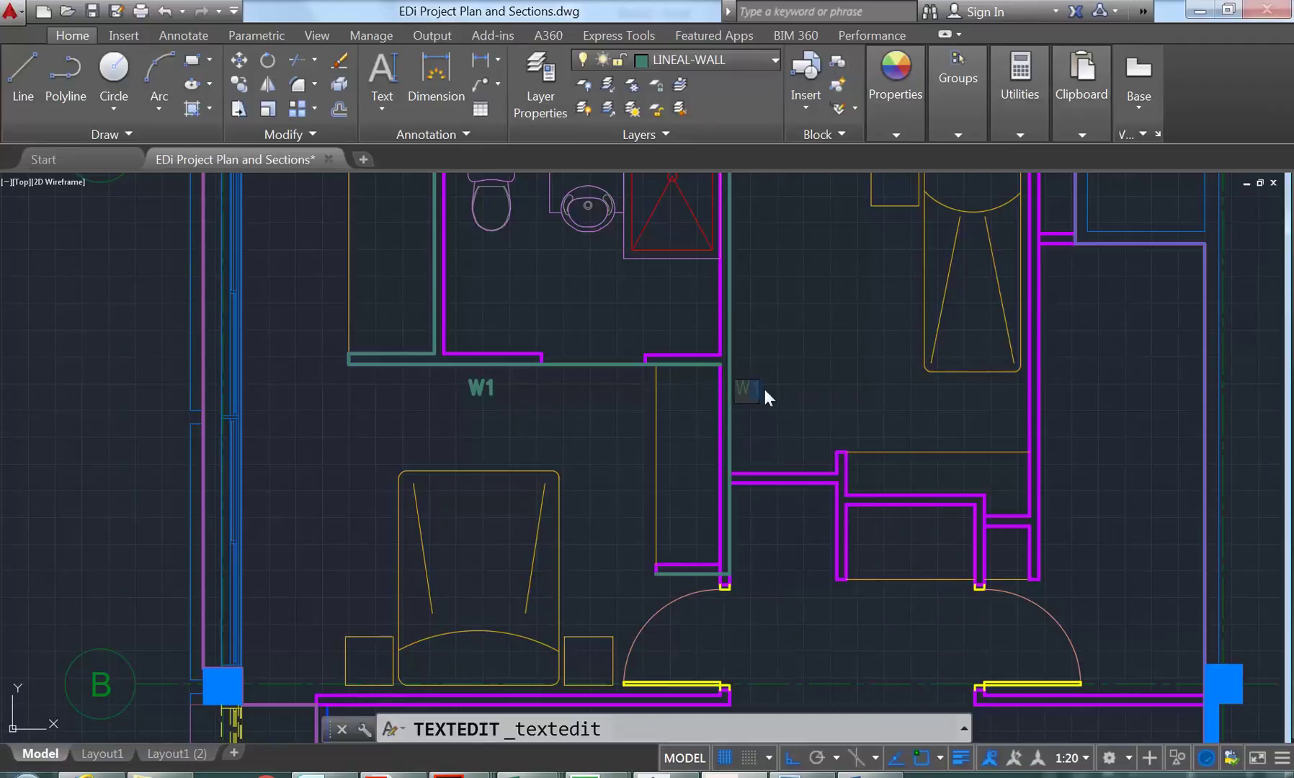
key("Return")
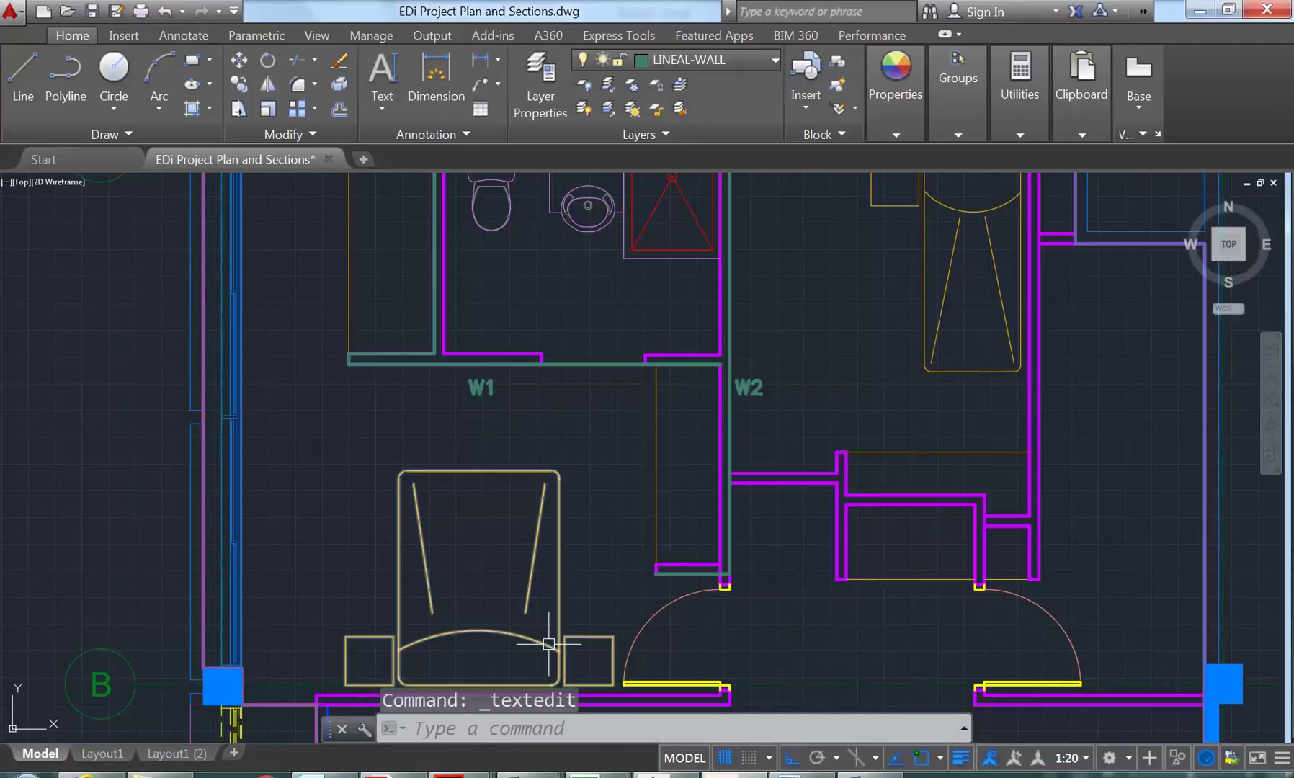
Step: Open the properties of wall W1's traced polyline in AutoCAD to read its length
mouse_move(541, 772)
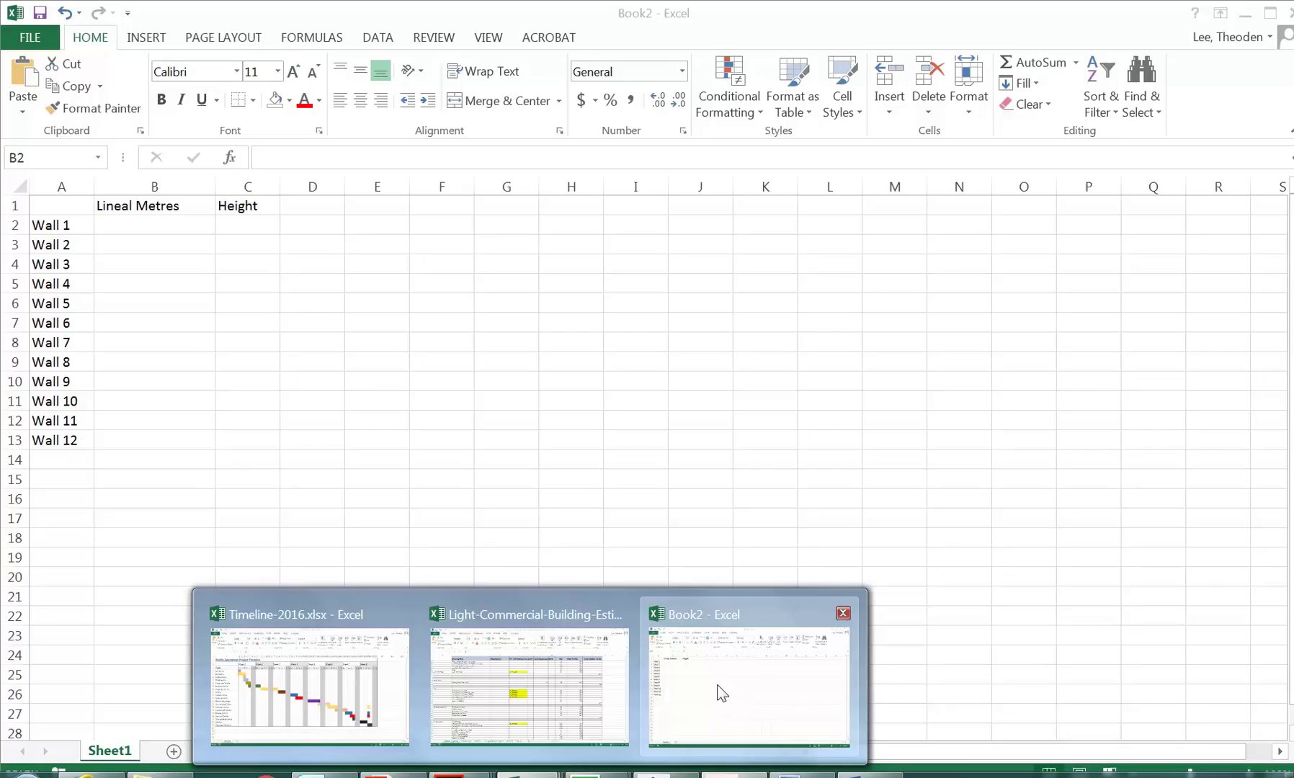
left_click(720, 691)
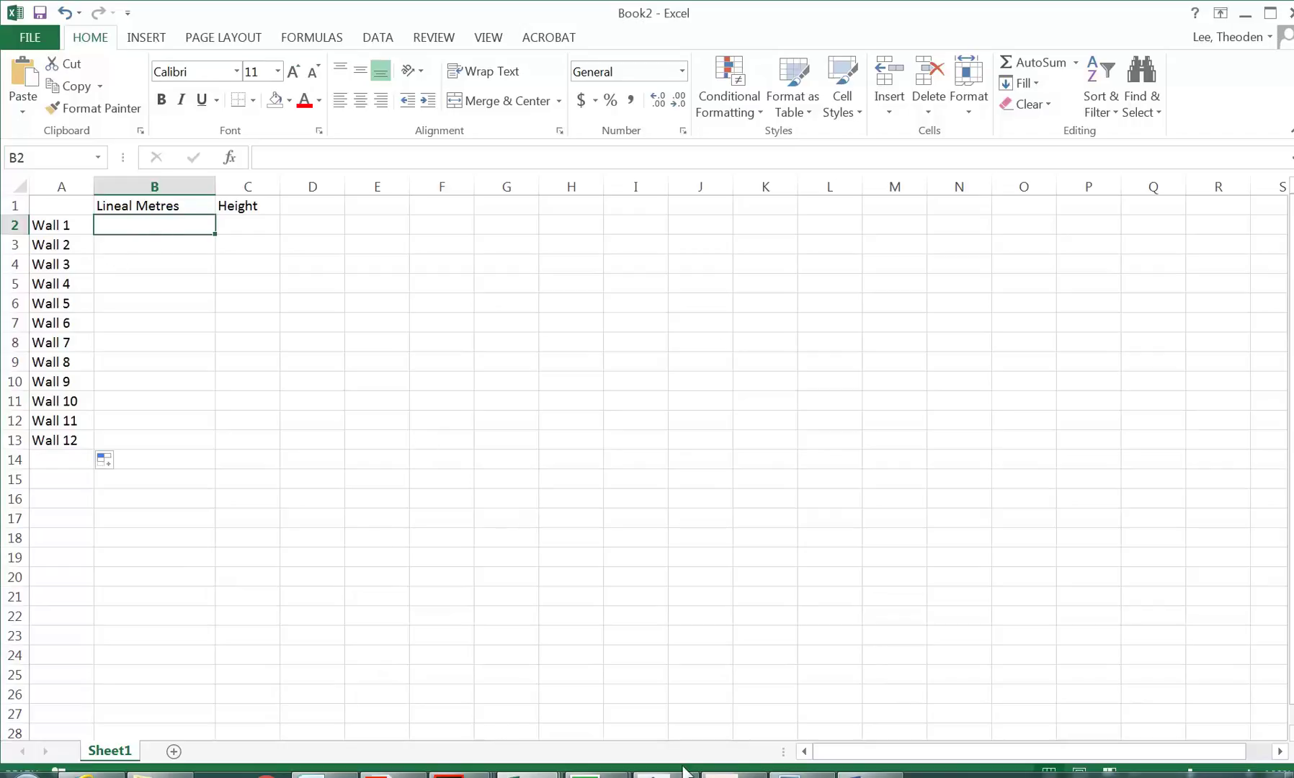
left_click(633, 768)
key("Escape")
key("Escape")
left_click(578, 365)
right_click(576, 340)
left_click(624, 736)
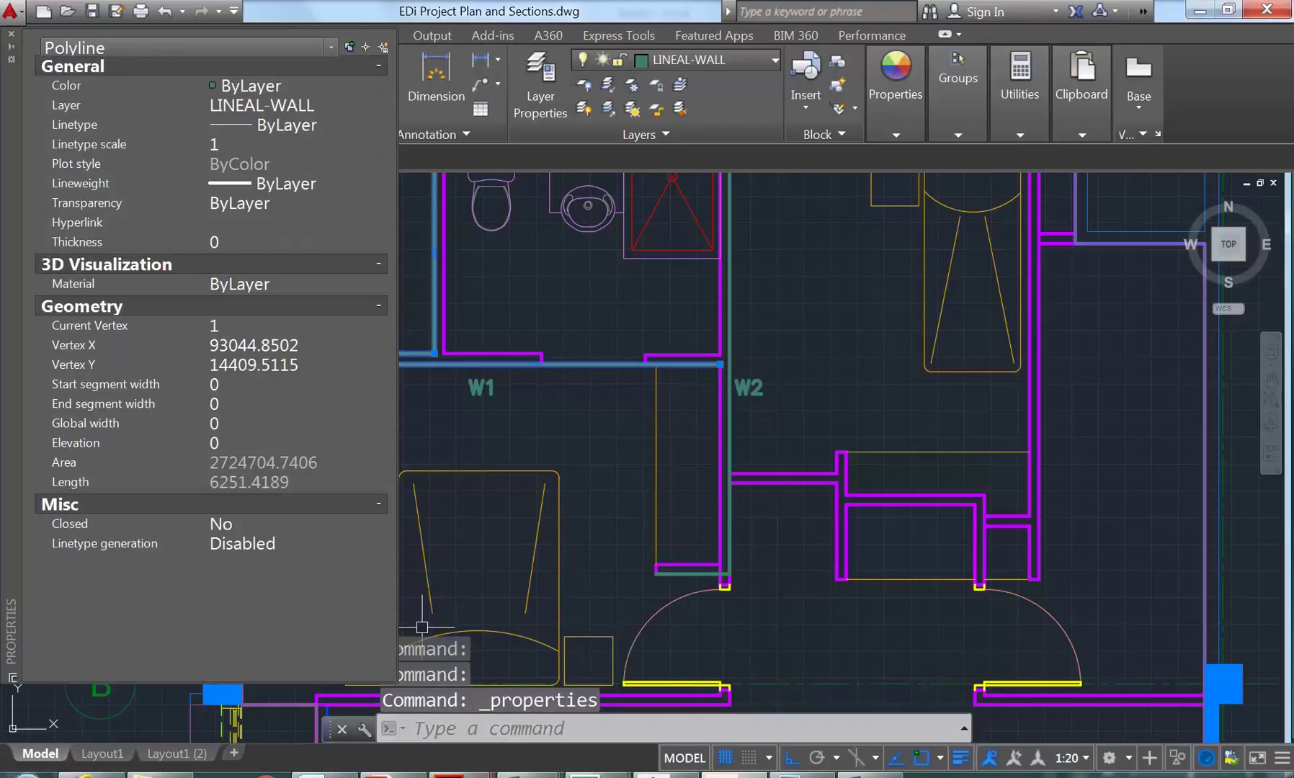
Step: Switch to the Book2 workbook in Excel and enter 6.25 as Wall 1's lineal metres in B2
mouse_move(583, 774)
left_click(716, 703)
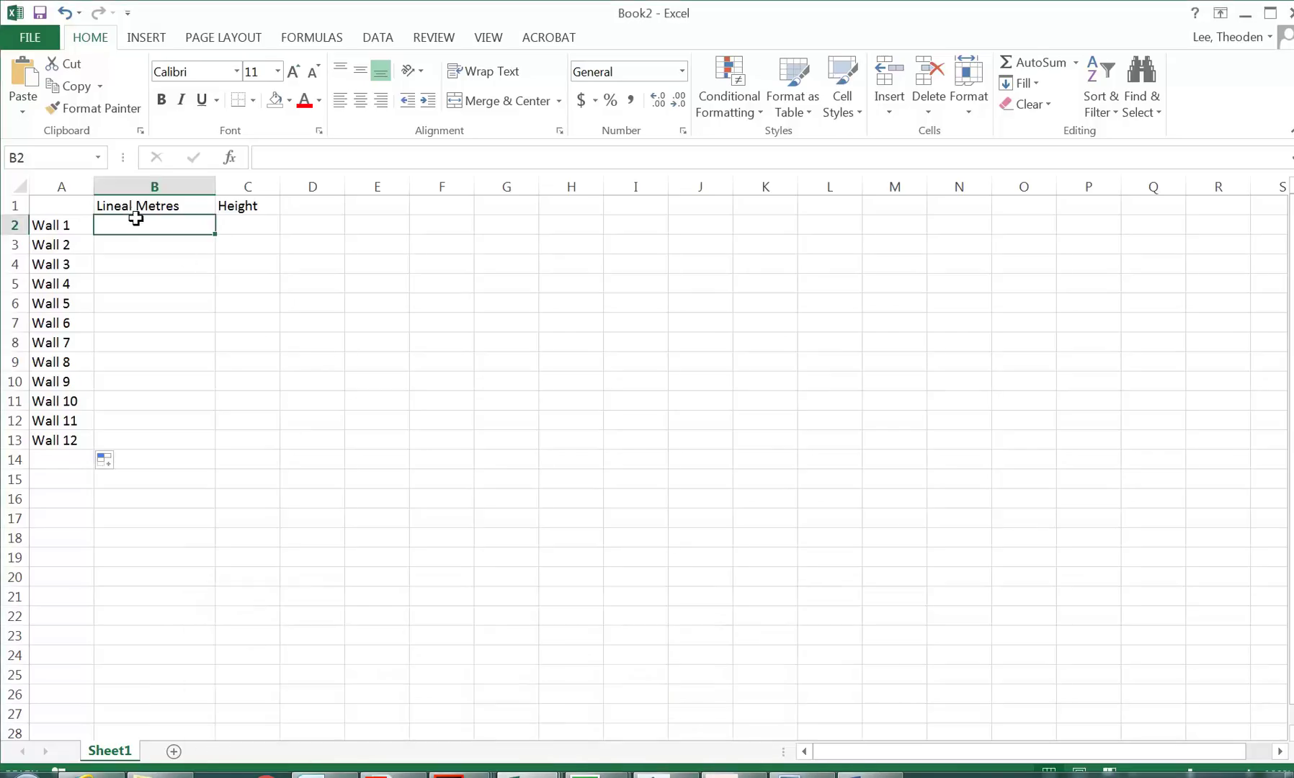
type("6.25")
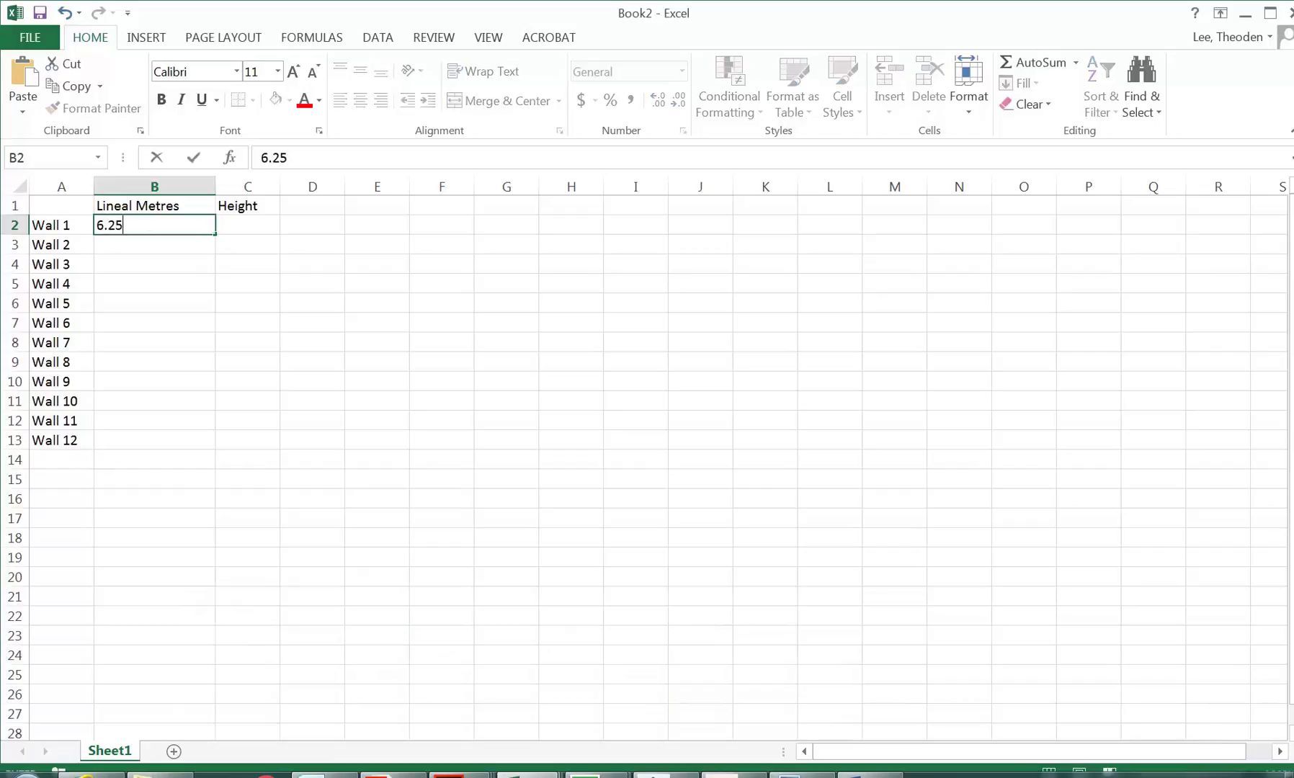
key("Return")
Step: Apply the Number format to the range B2:C13
left_click(147, 223)
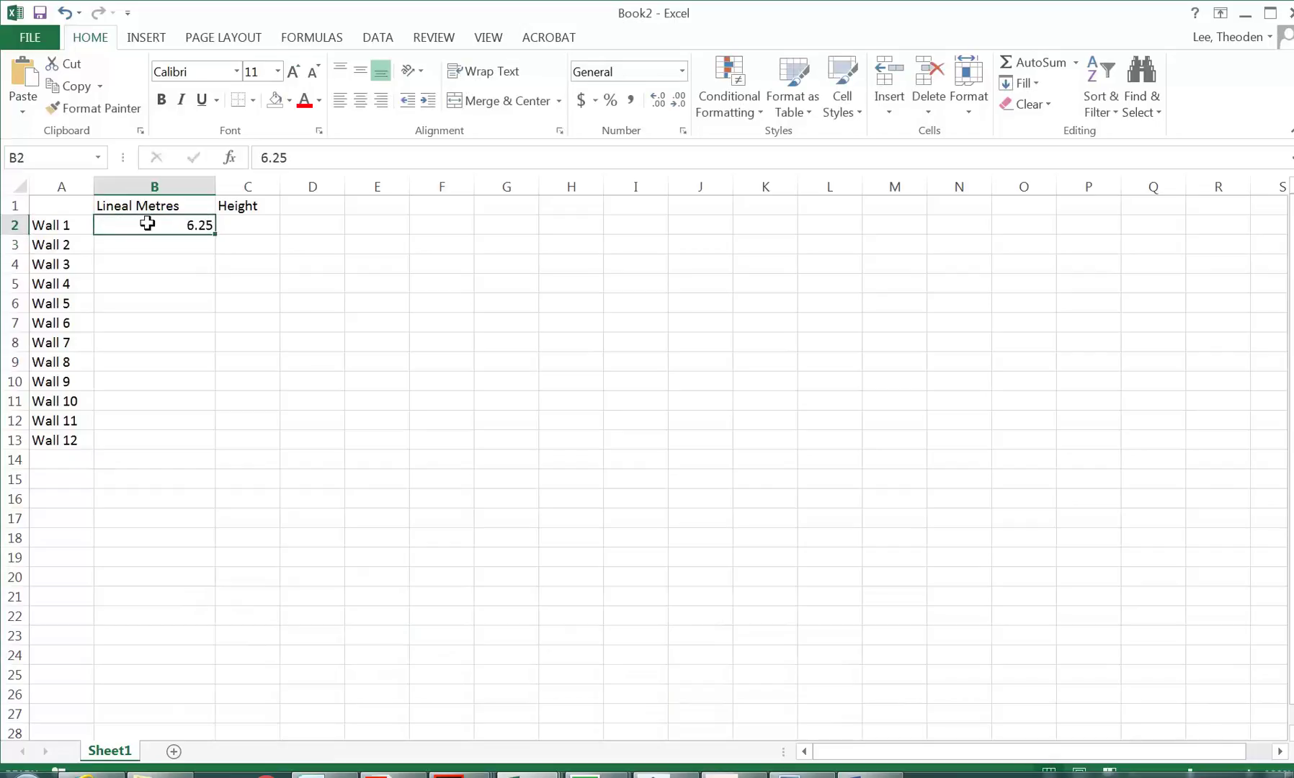
mouse_move(147, 223)
left_mouse_down()
mouse_move(246, 240)
mouse_move(234, 430)
mouse_move(258, 419)
left_mouse_up()
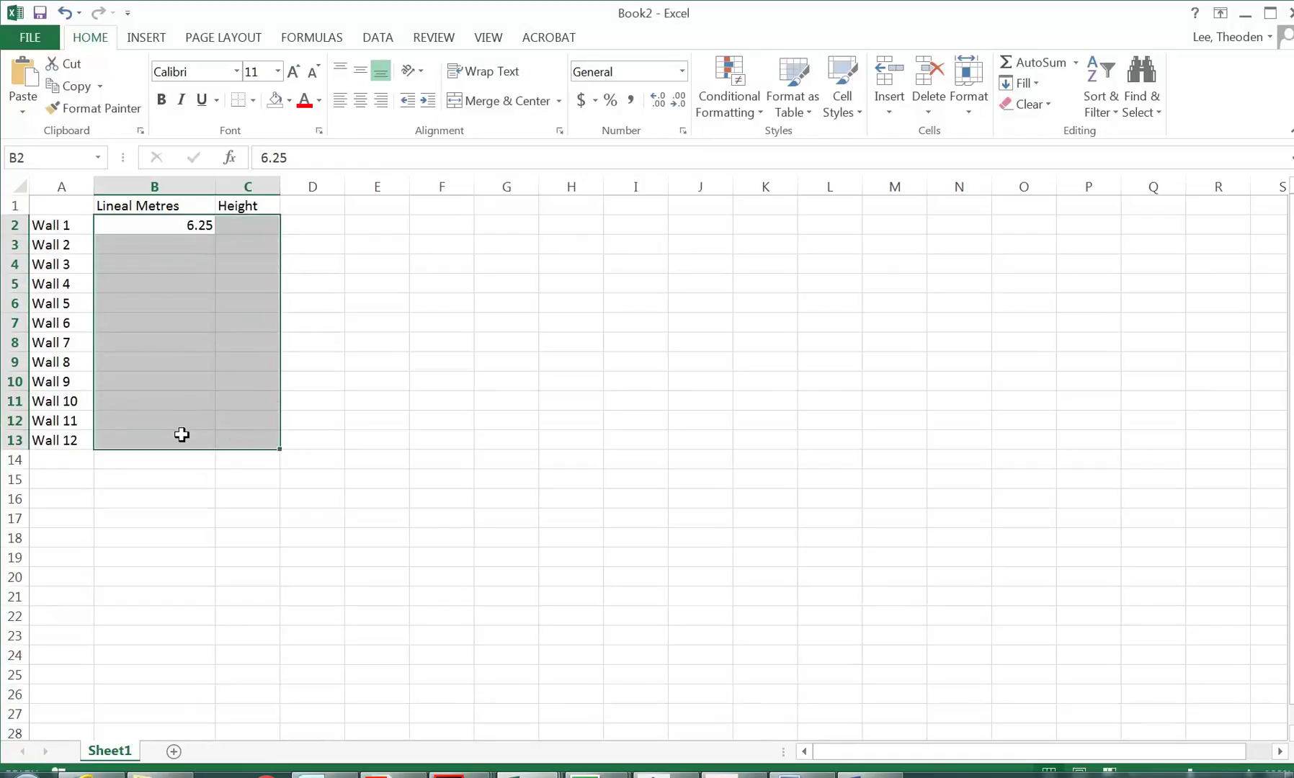
left_click(682, 70)
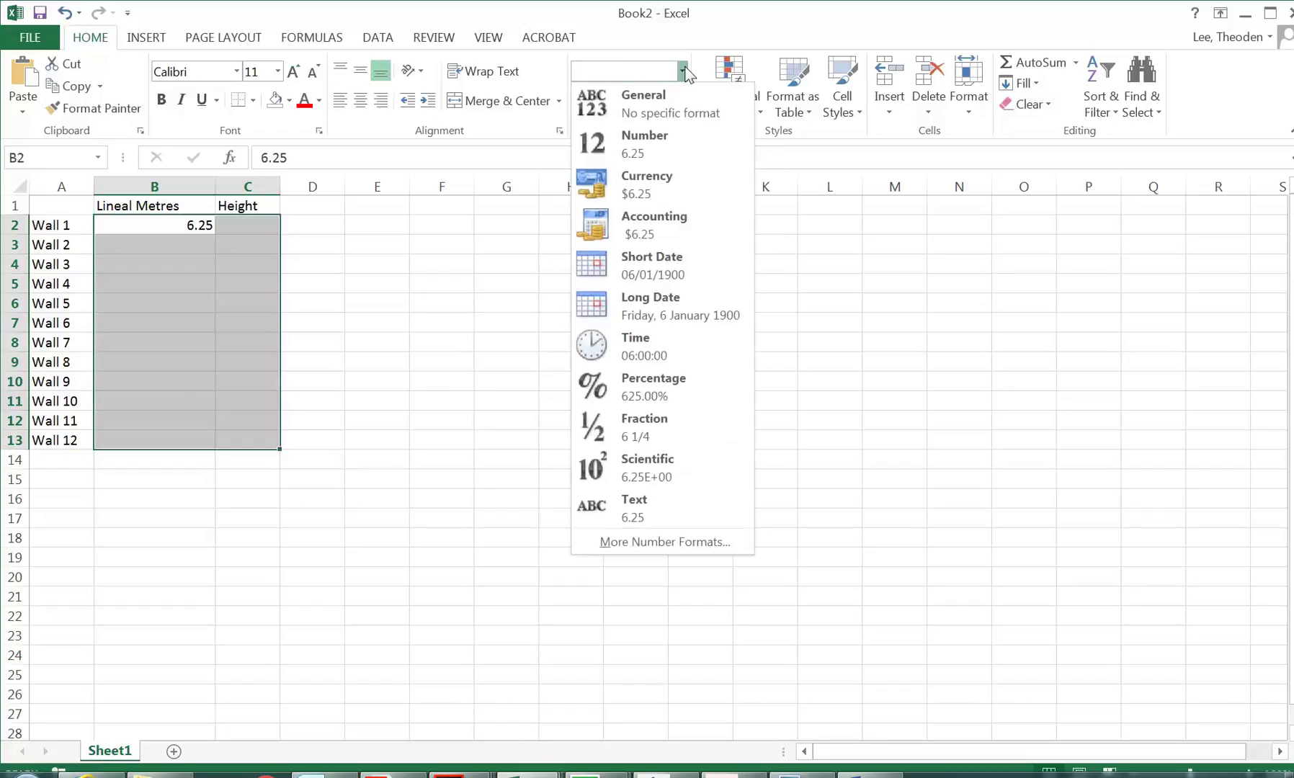
left_click(644, 146)
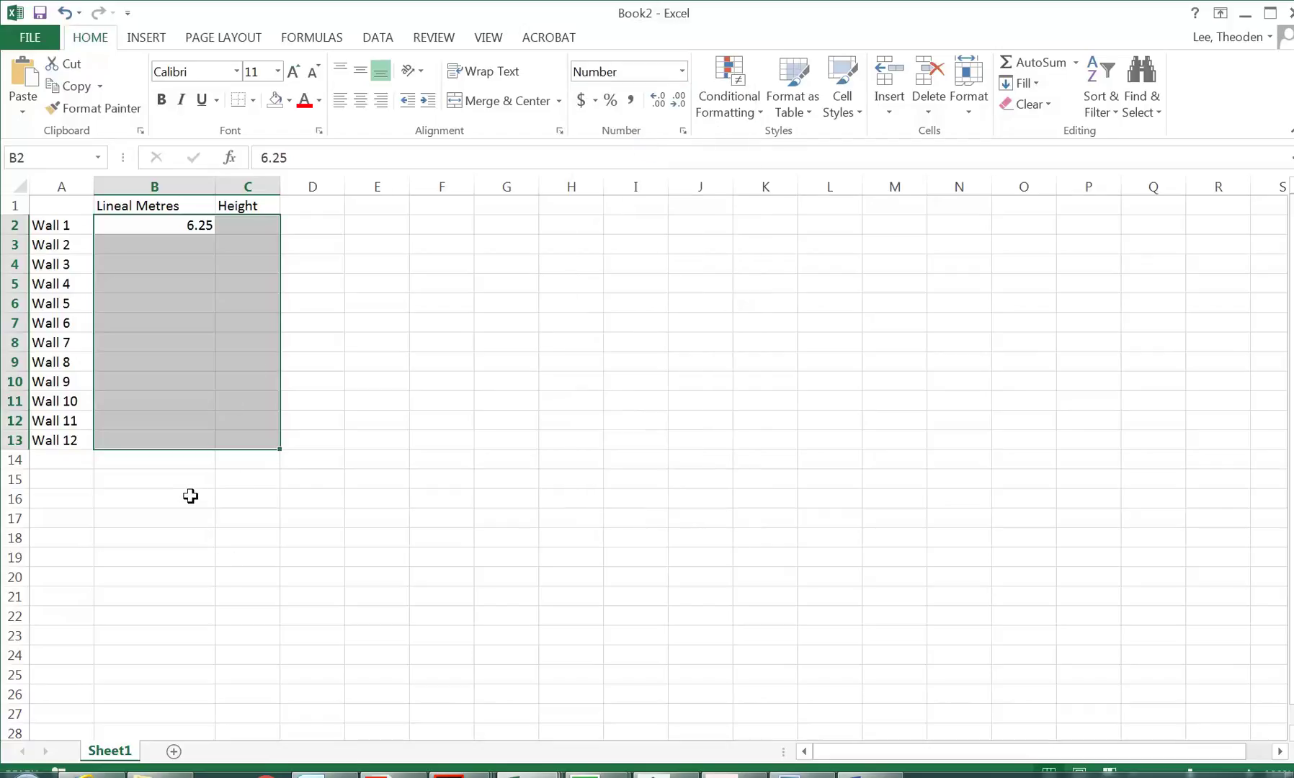
Step: Check the detailed number format settings for B2:C13, including the decimal places, and leave without changes
left_click(180, 472)
left_click_drag(150, 218, 253, 441)
left_click(682, 71)
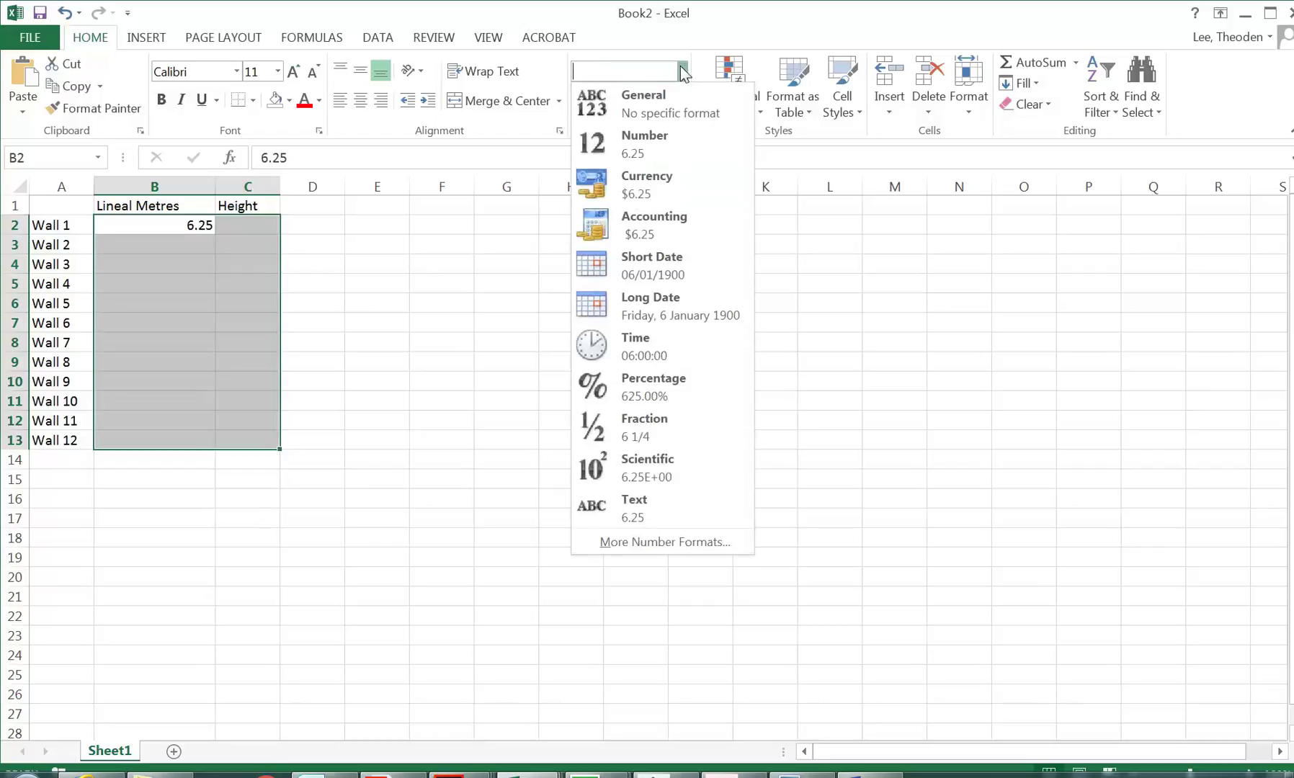
left_click(652, 541)
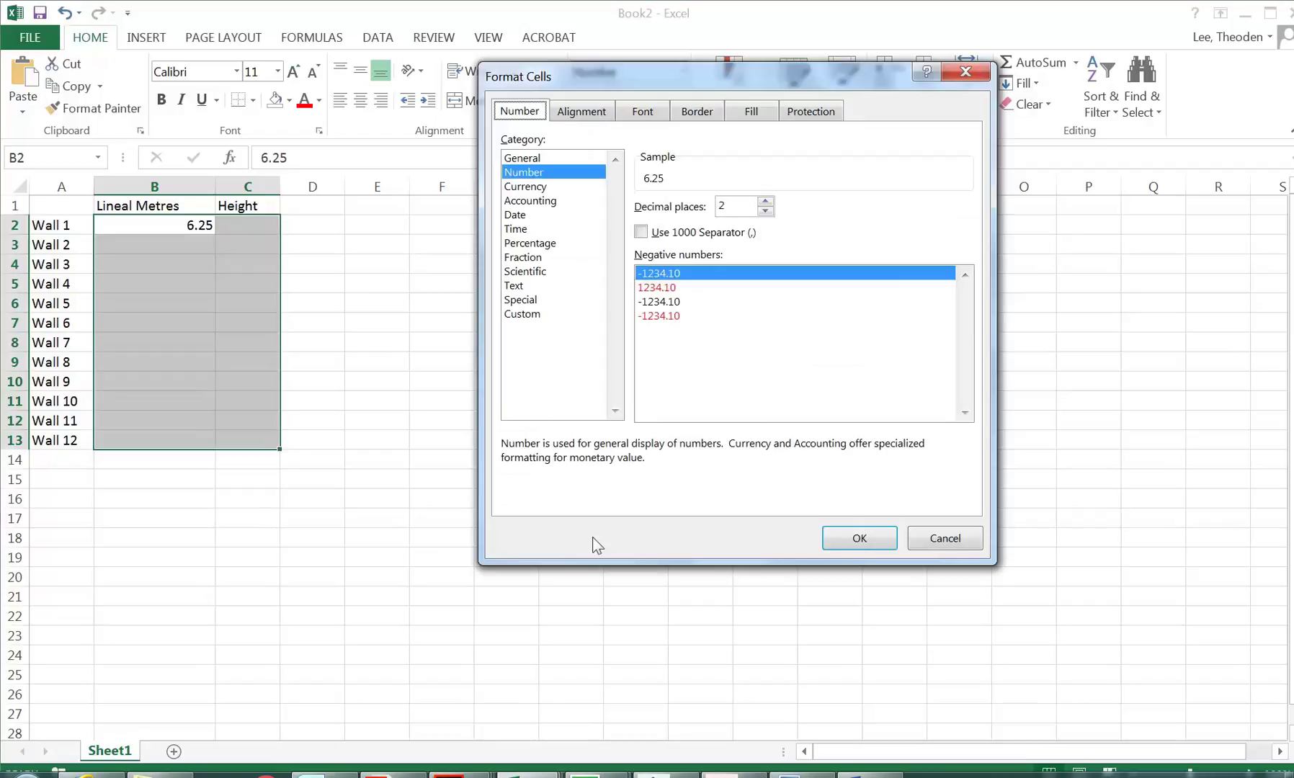
left_click(943, 542)
left_click(202, 247)
key("Down")
key("Down")
key("Down")
key("Down")
key("Down")
key("Down")
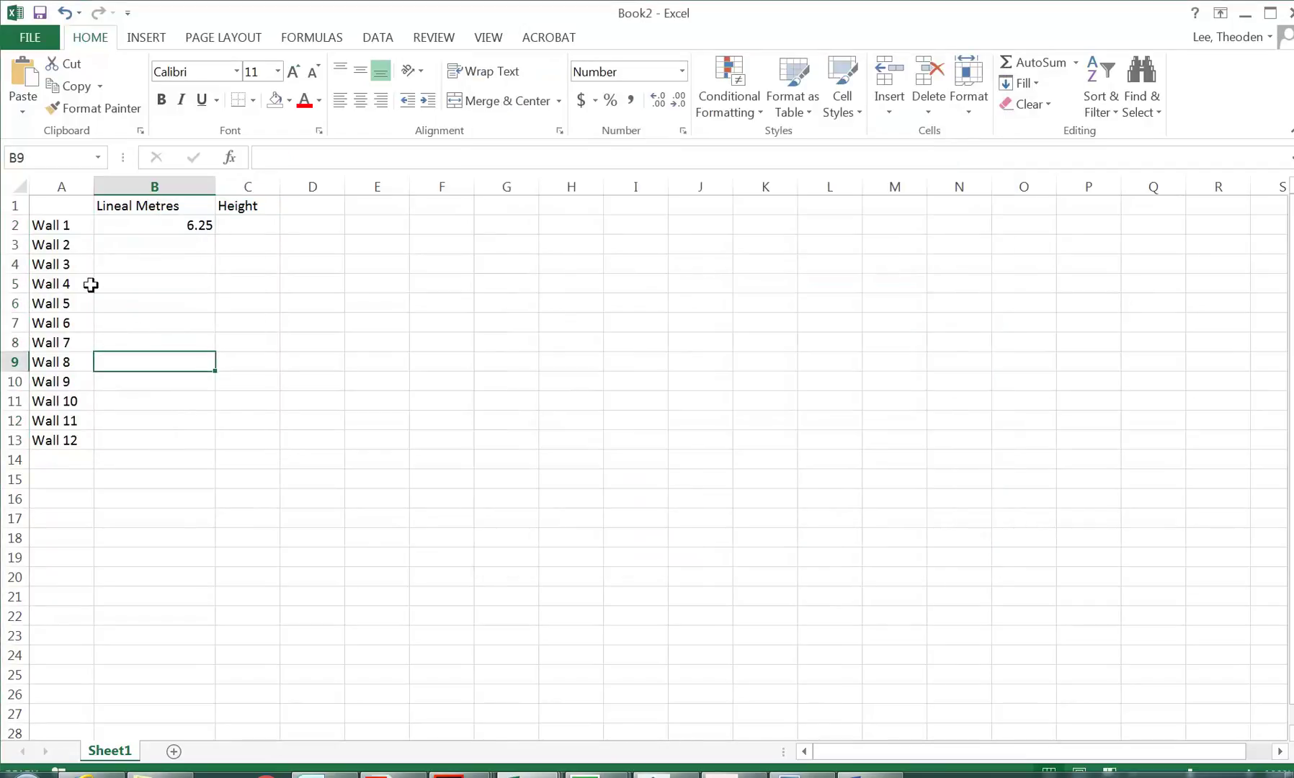
left_click(41, 260)
Step: Reapply the Number format to cell B2
left_click(151, 223)
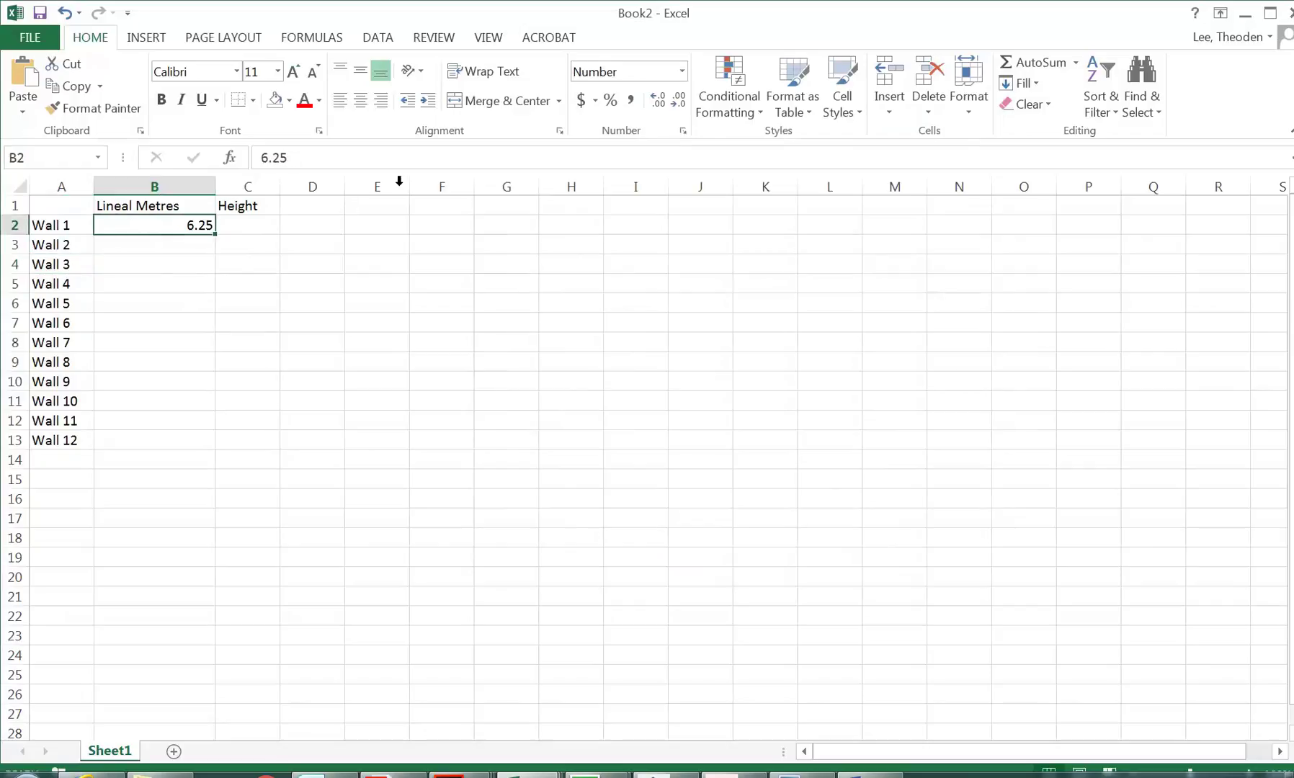
left_click(682, 71)
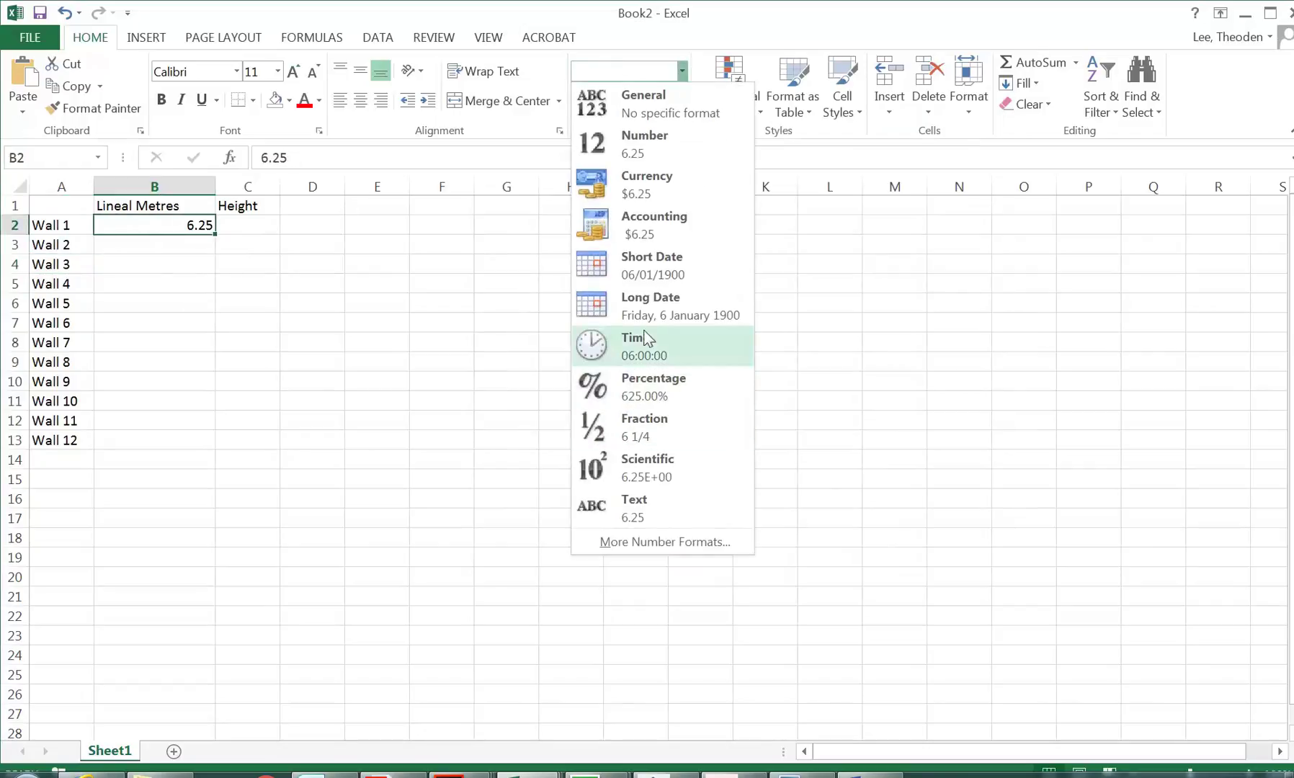
left_click(698, 133)
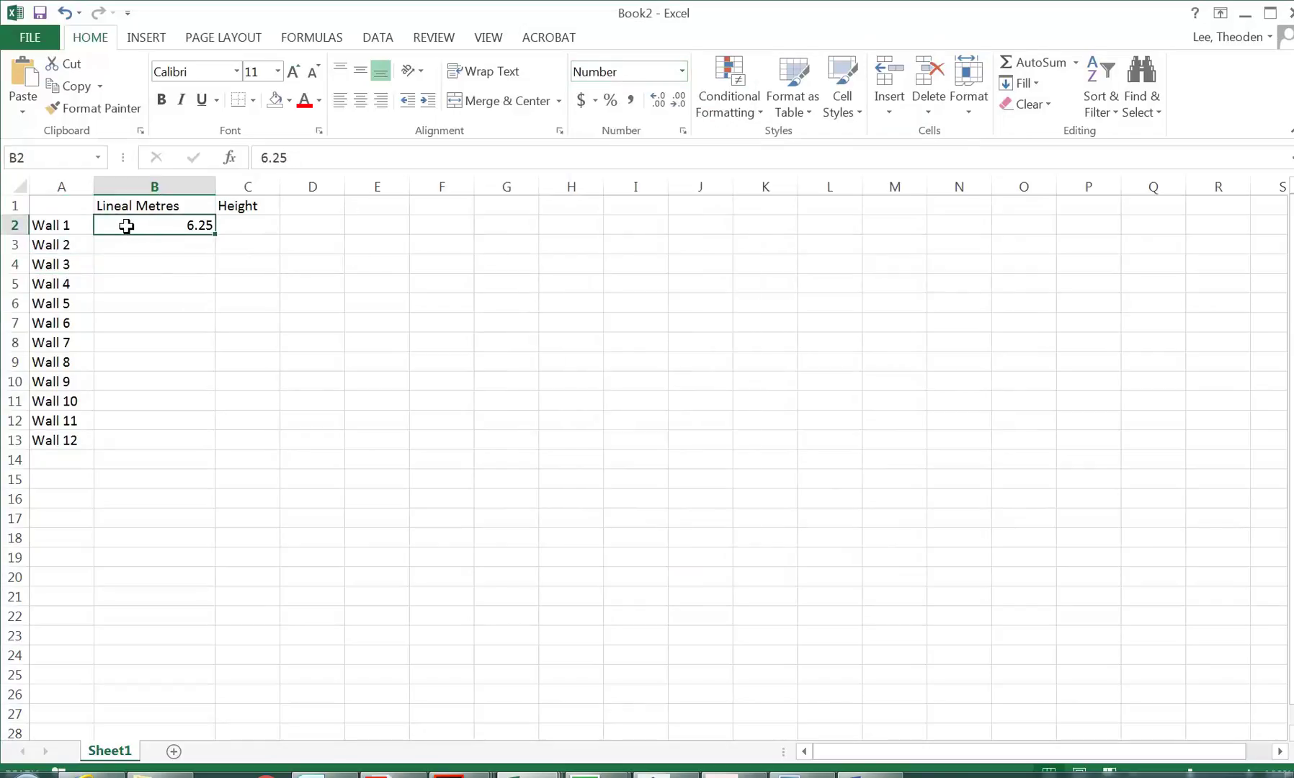
Step: Centre the contents of the range B2:C13 horizontally
left_click_drag(207, 224, 229, 440)
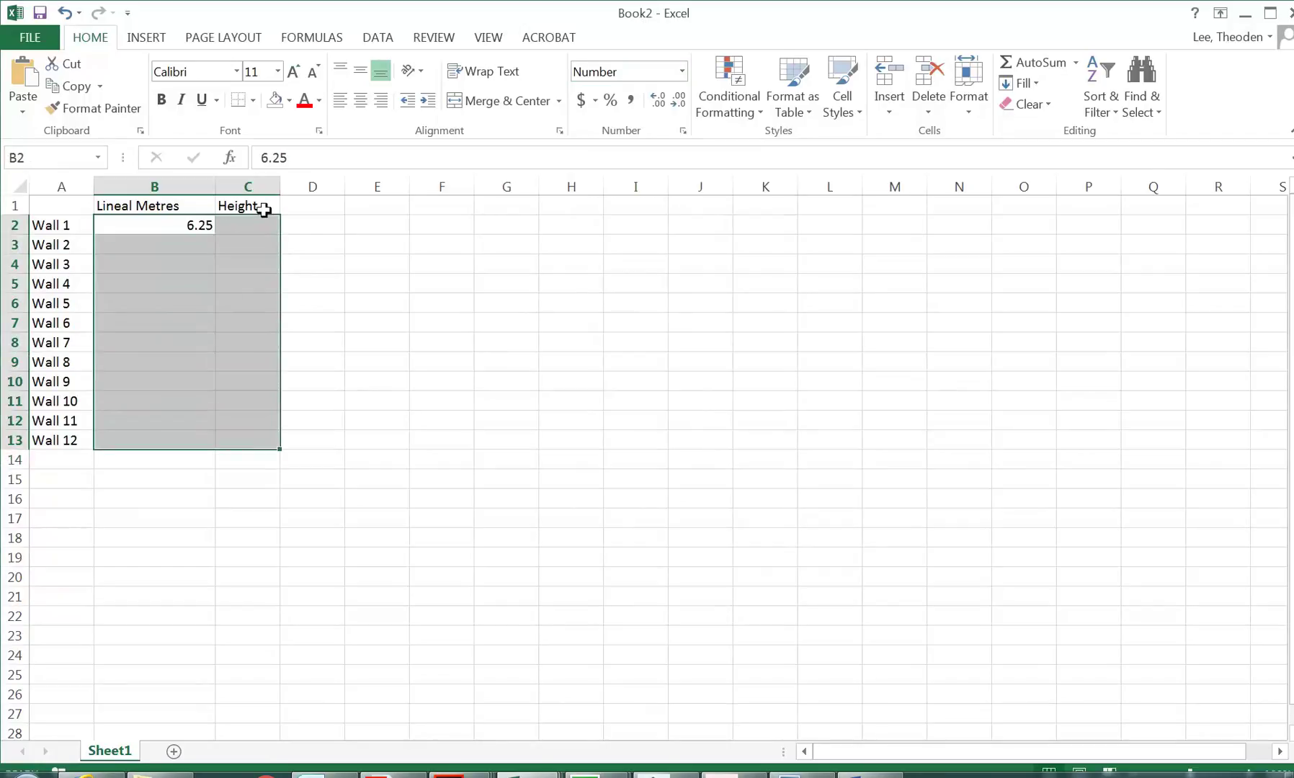
left_click(361, 99)
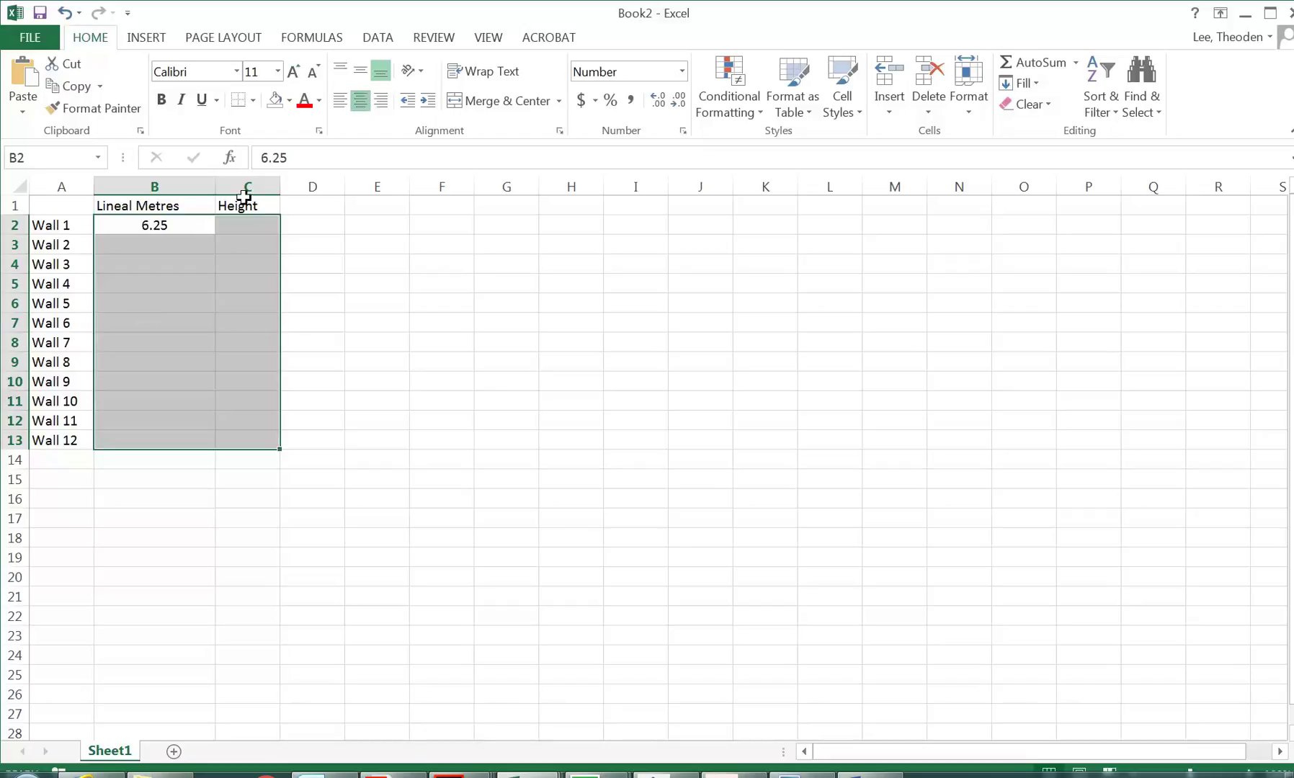
left_click(145, 281)
Step: Centre the Lineal Metres and Height headings in B1:C1 horizontally
left_click(238, 228)
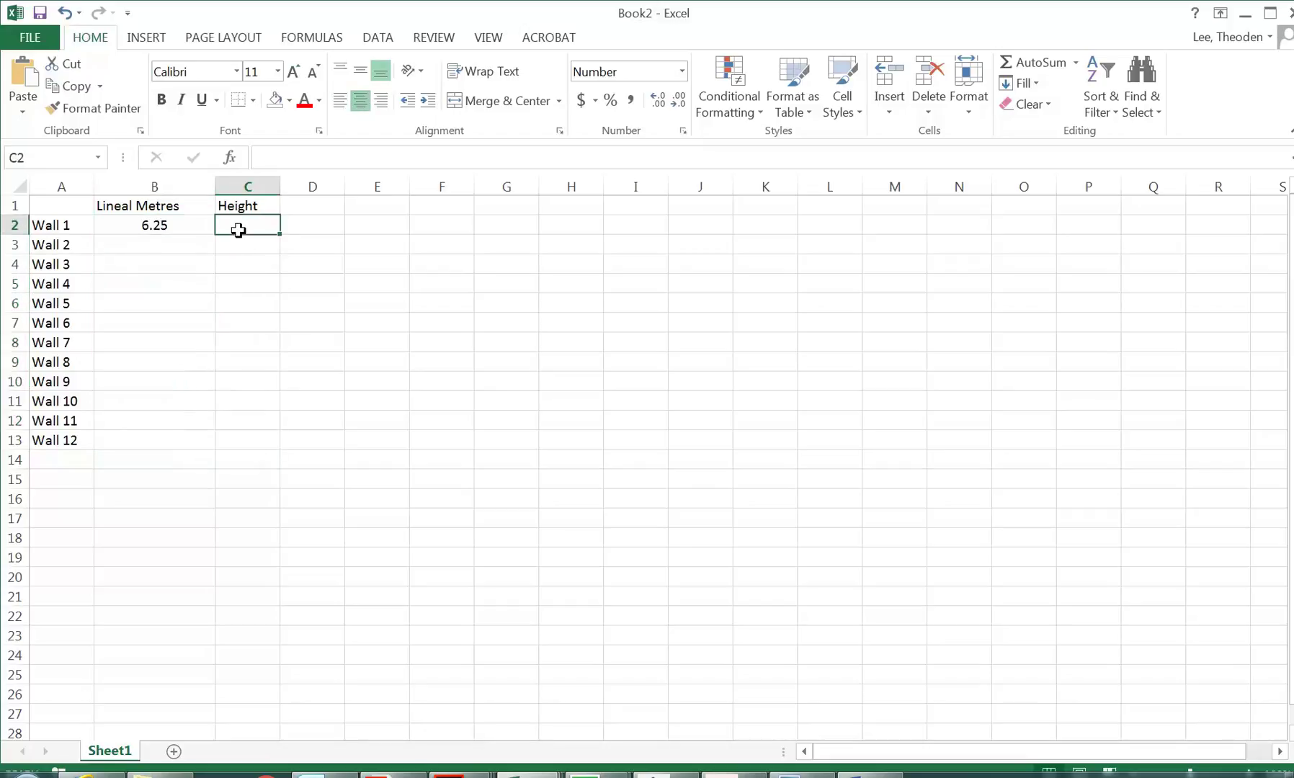
left_click(237, 205)
left_click_drag(209, 205, 180, 204)
left_click(376, 225)
left_click(359, 101)
left_click(155, 225)
left_click(64, 205)
left_click(150, 223)
left_click(246, 240)
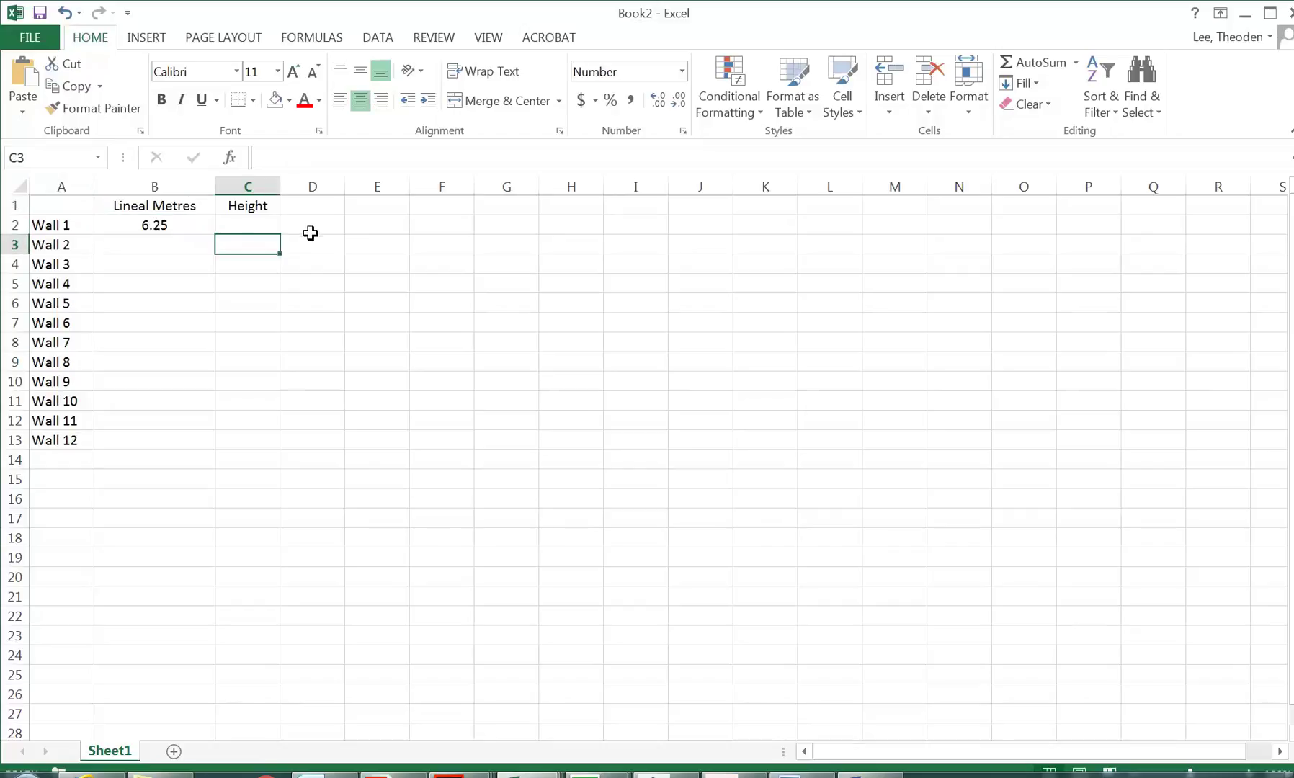
Step: Enter 2.91 as Wall 1's height in C2 and select Wall 2's lineal metres cell, B3
left_click(239, 223)
type("2.9")
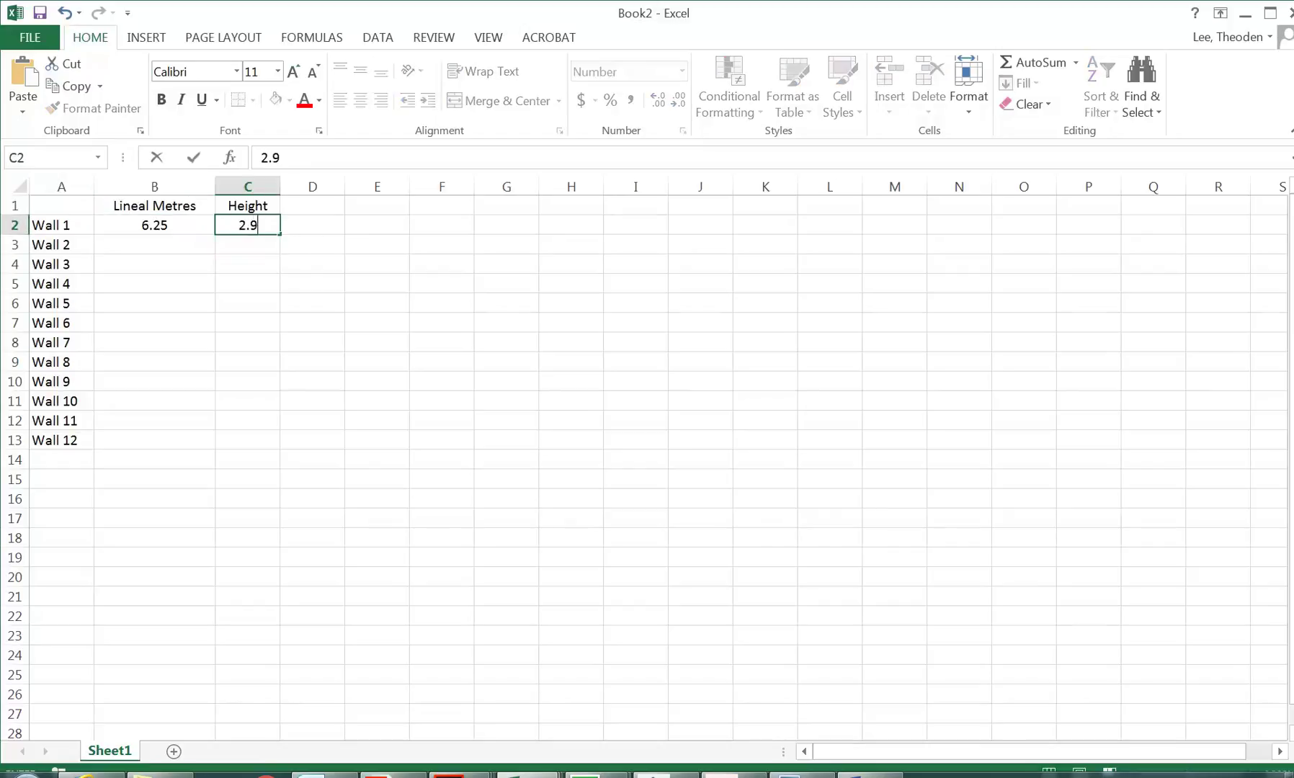
key("Return")
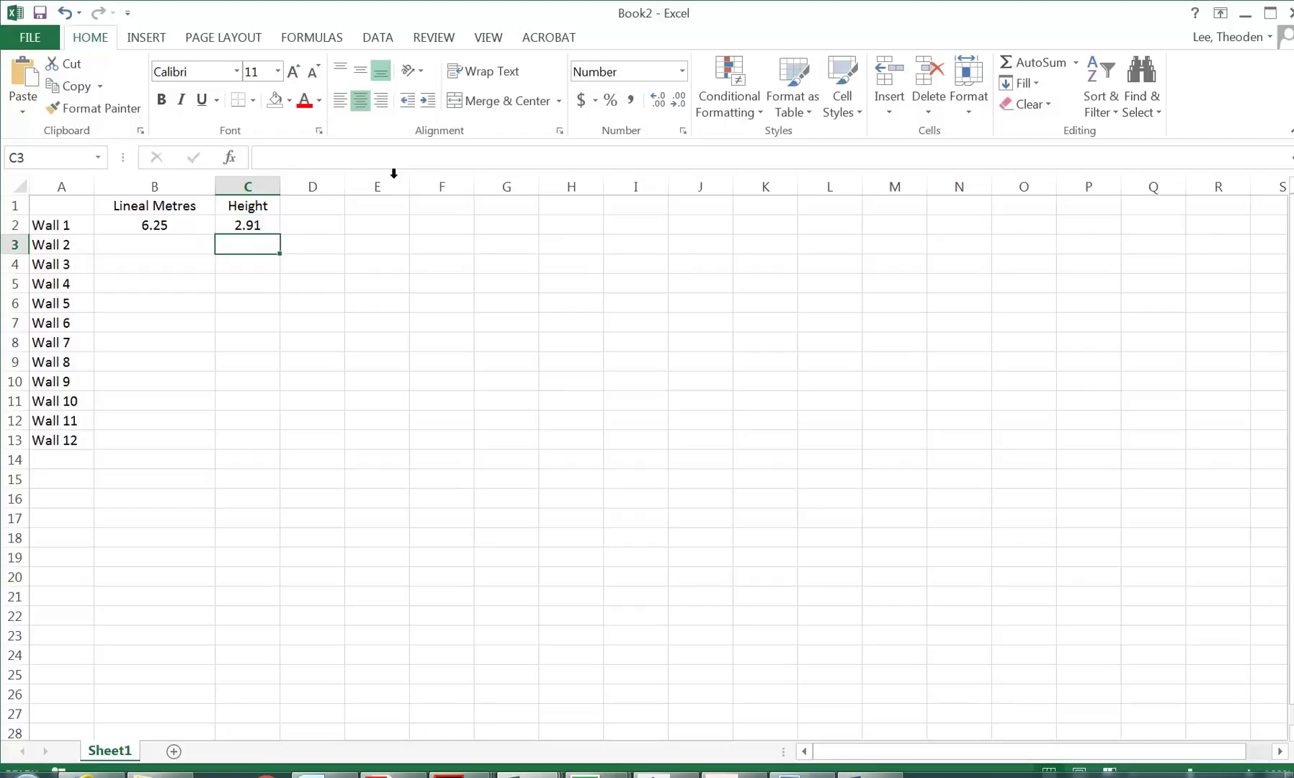
left_click(168, 248)
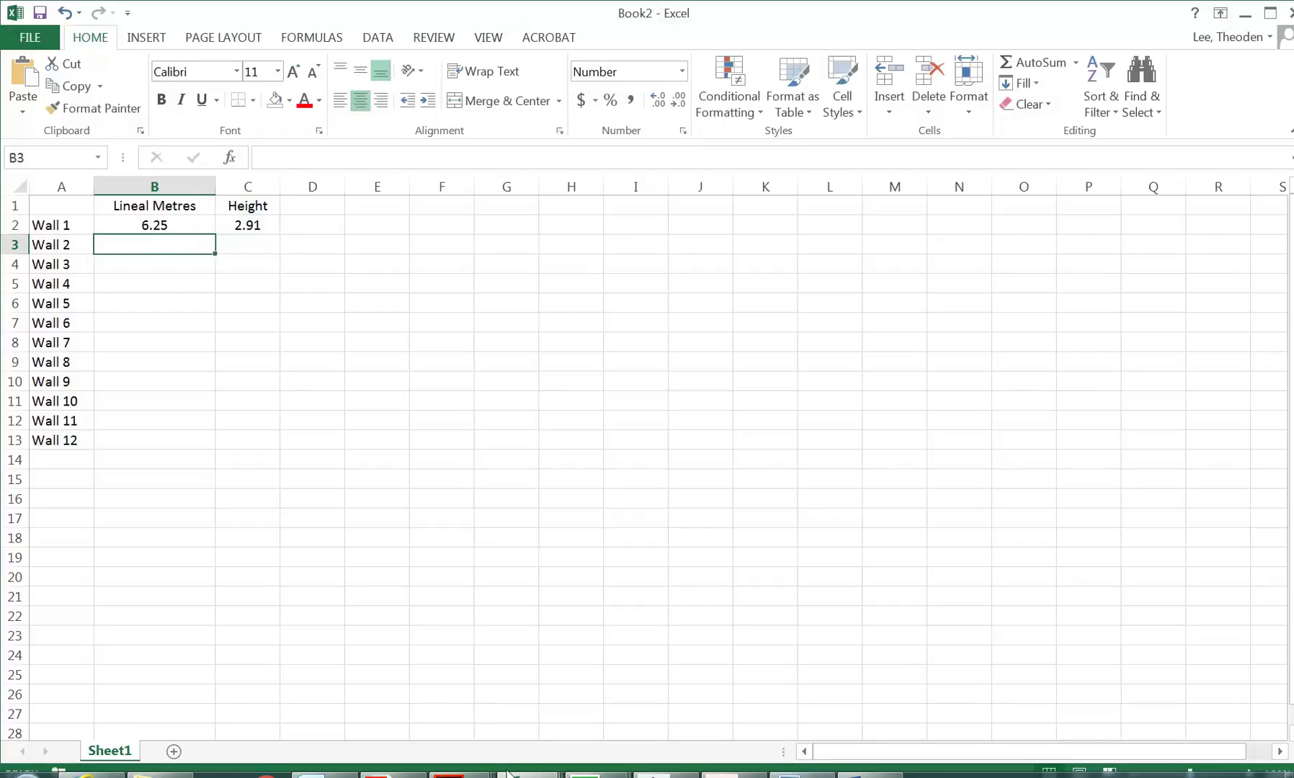
Step: Switch to the AutoCAD plan, deselect Wall 1's polyline and read the length of Wall 2's polyline (W2) in its properties
left_click(734, 775)
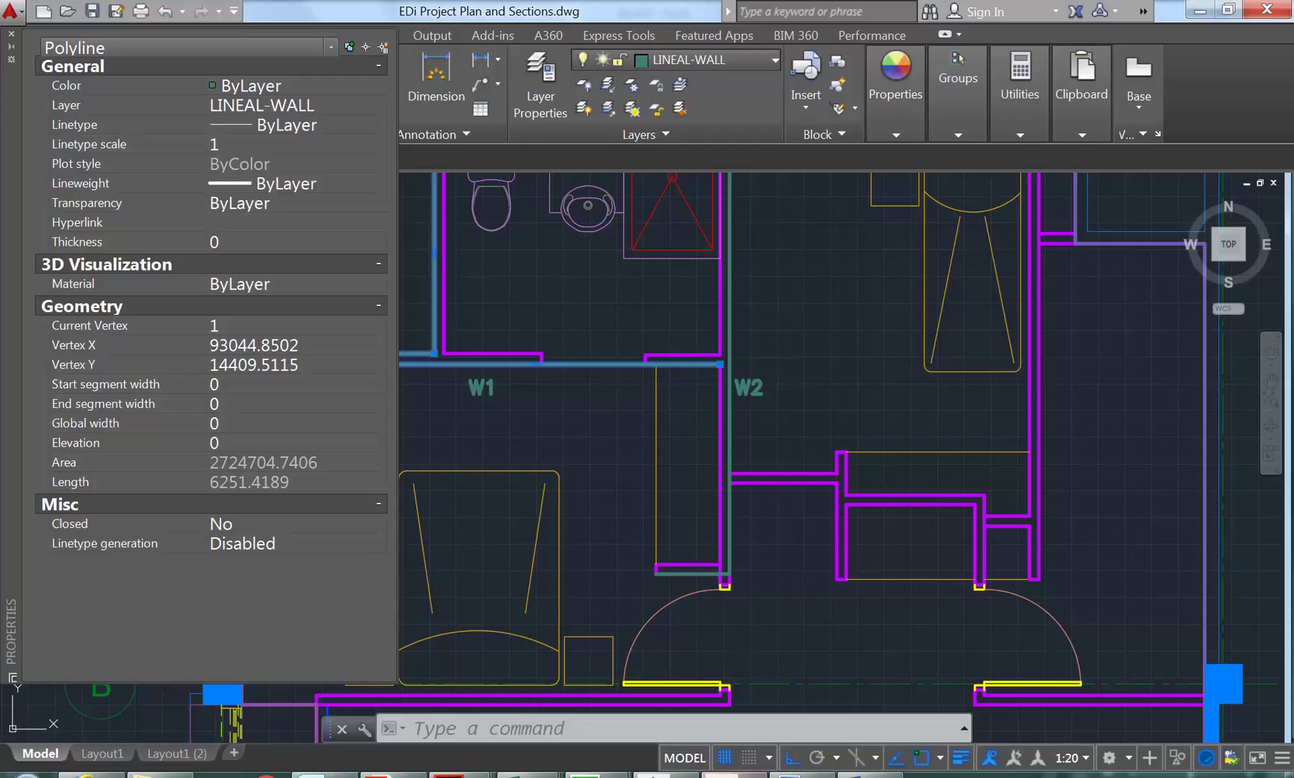
key("Escape")
key("Escape")
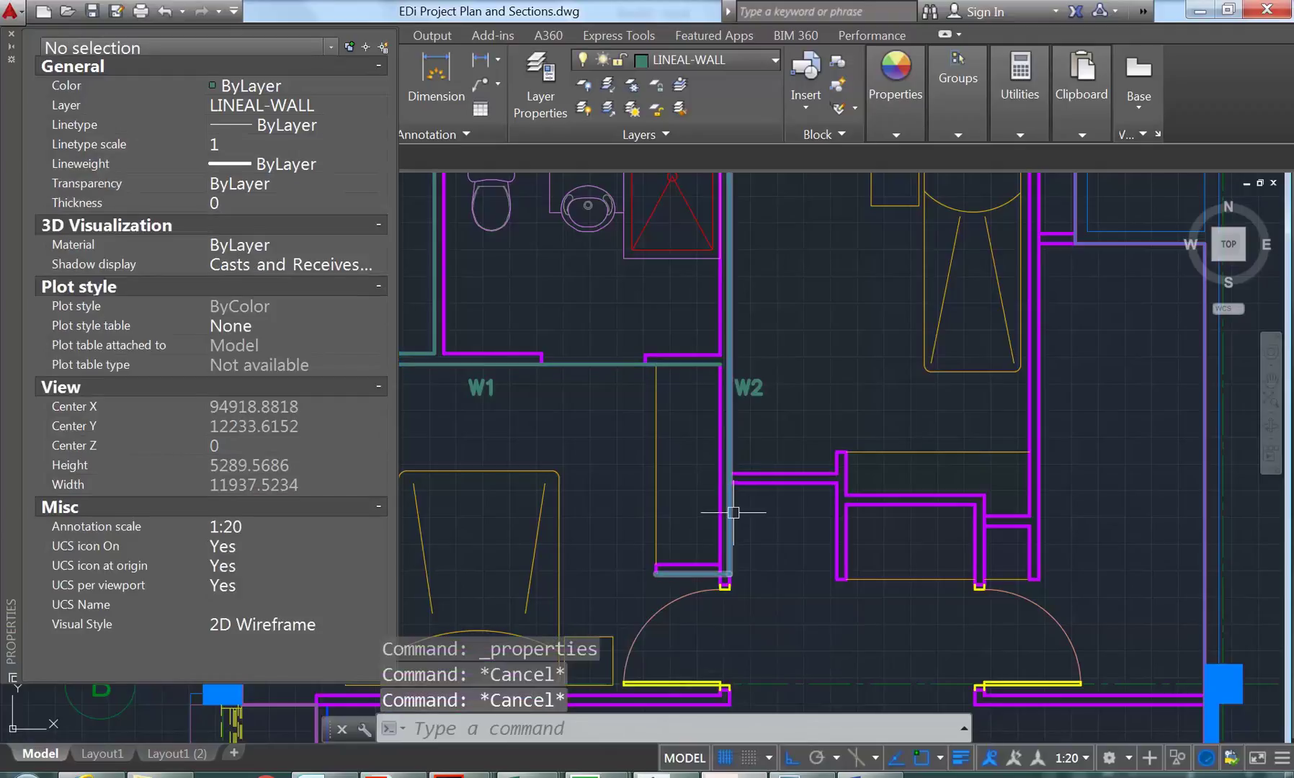
left_click(728, 504)
right_click(728, 504)
left_click(771, 455)
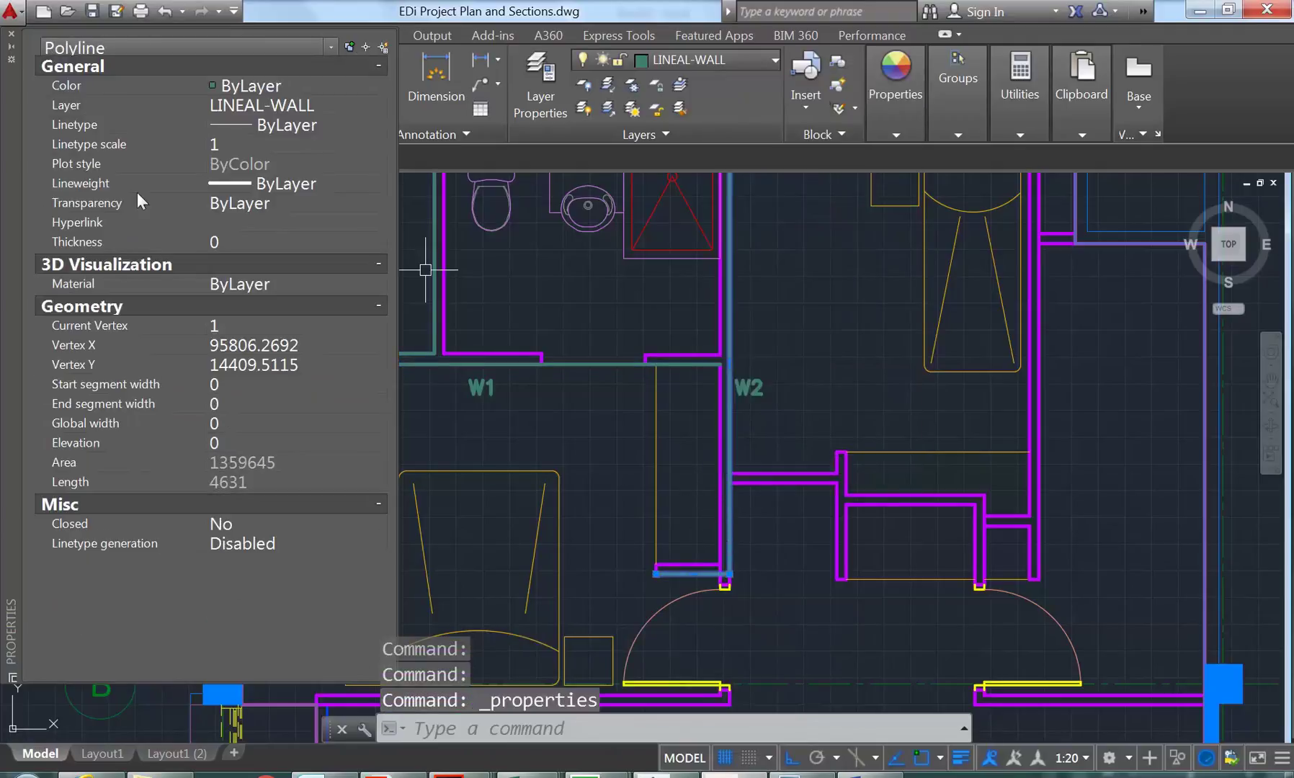
left_click(10, 34)
key("Escape")
Step: Return to the Book2 workbook in Excel and enter 4.31 as Wall 2's lineal metres in B3
mouse_move(588, 774)
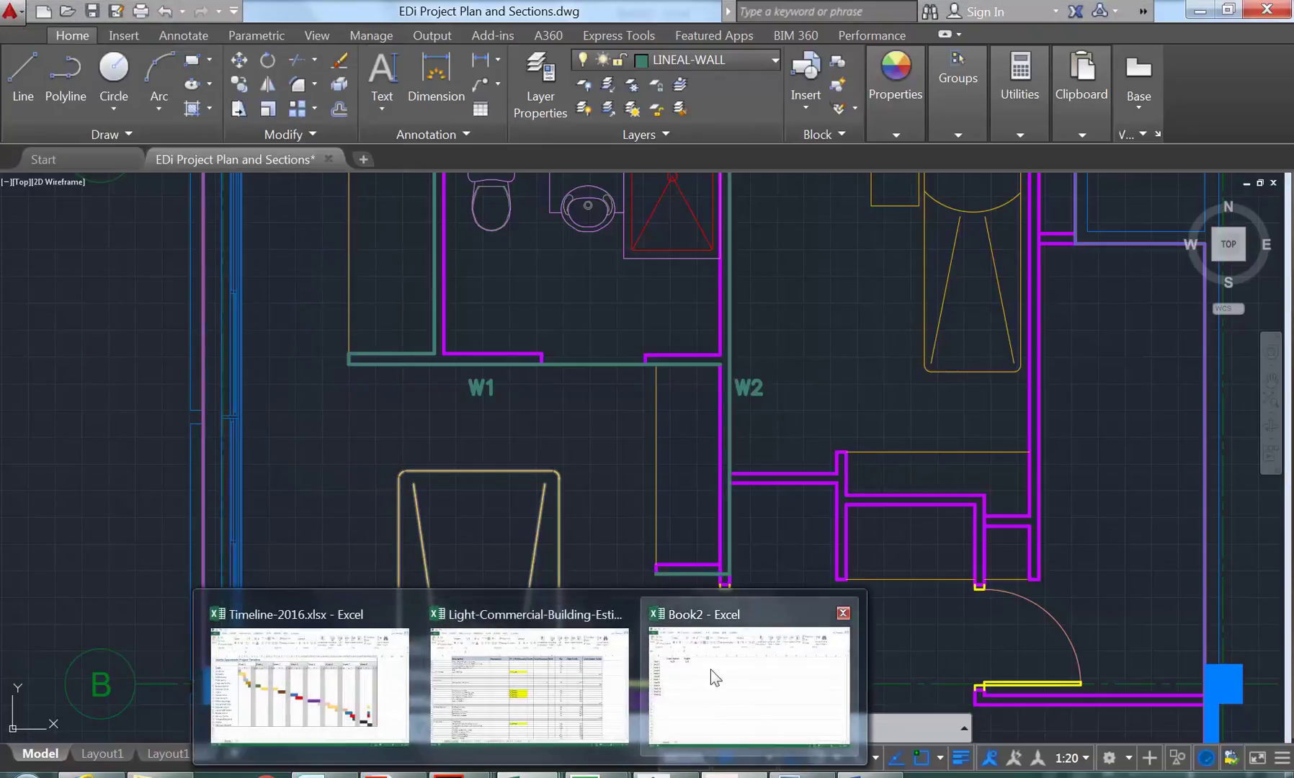
left_click(713, 677)
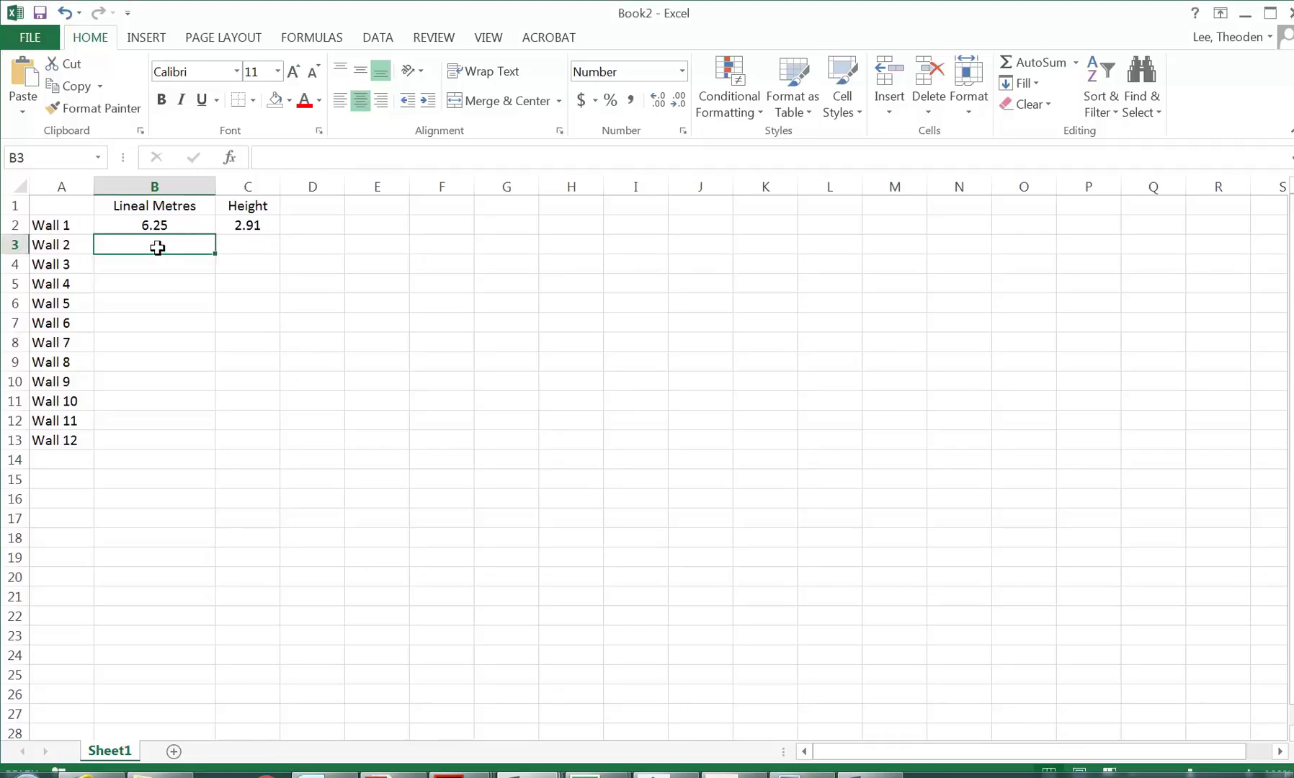
type("4.3")
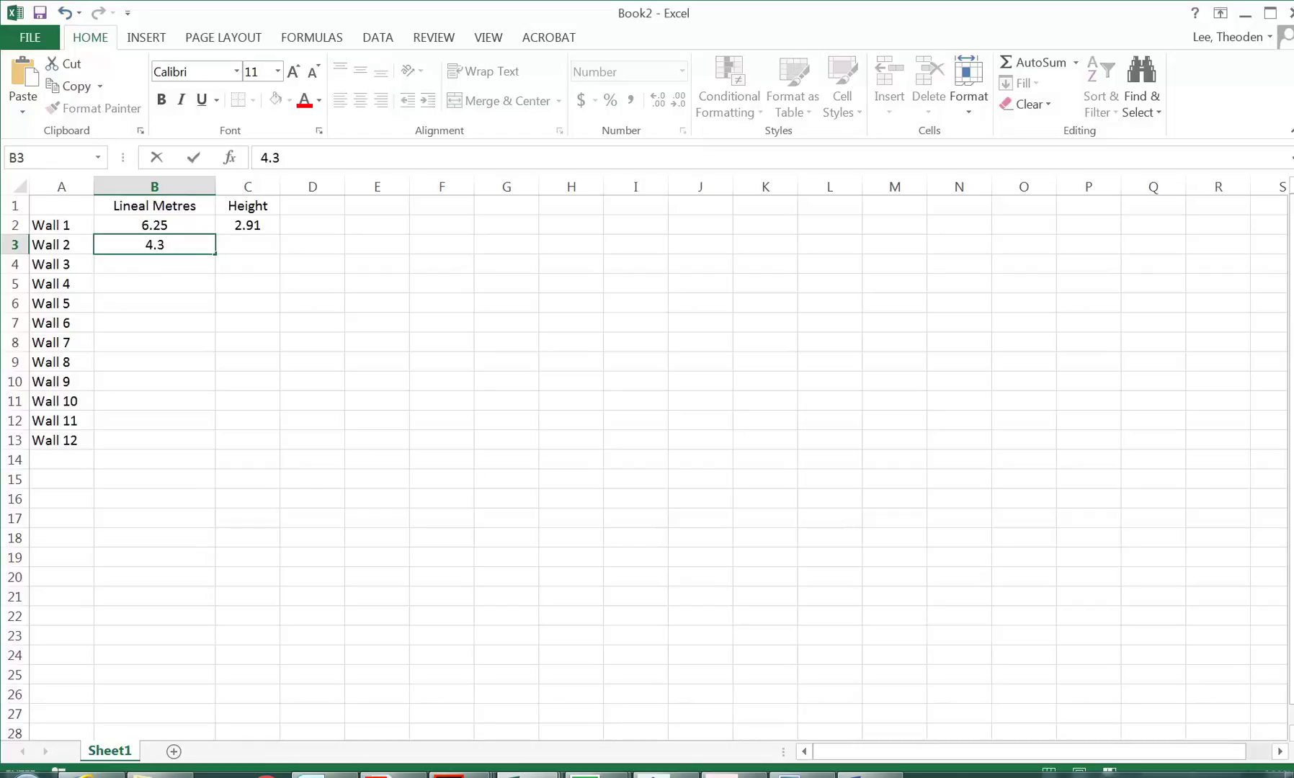
type("1")
key("Return")
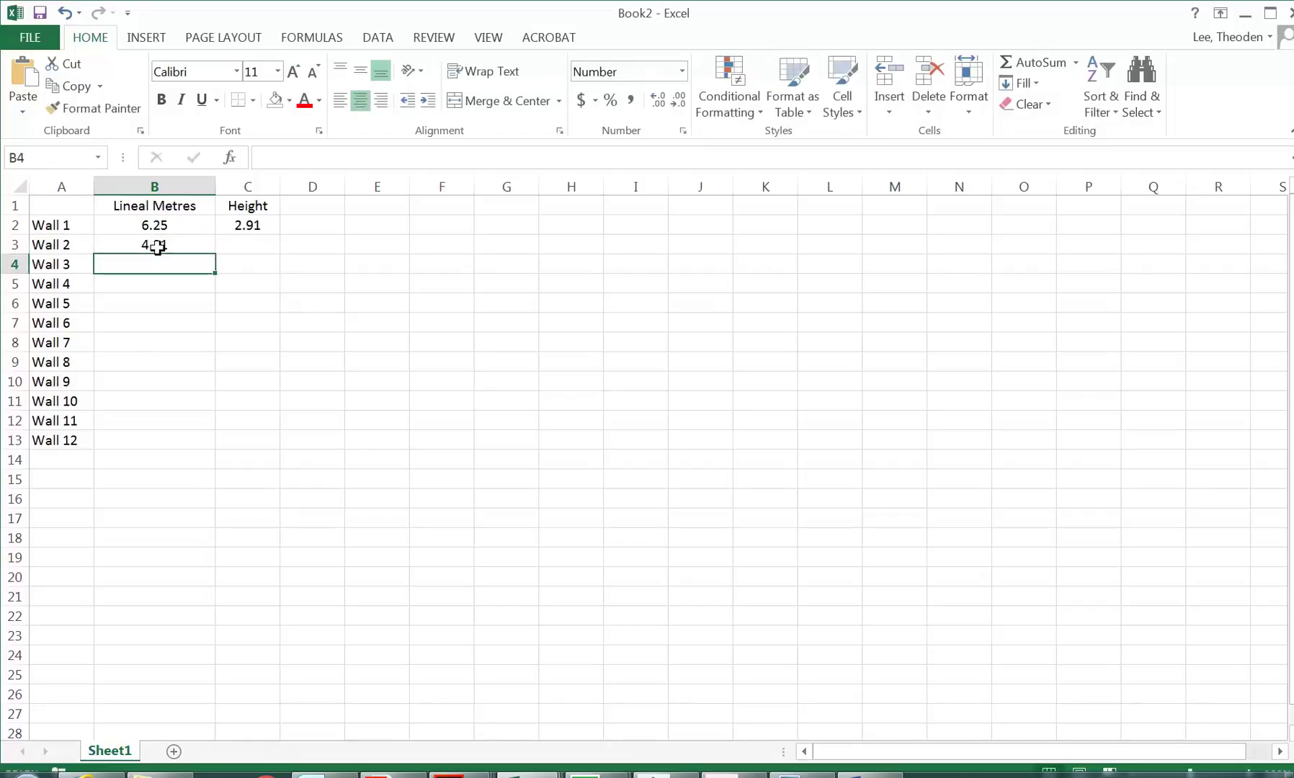
Step: Copy Wall 1's height from C2 into Wall 2's height cell, C3
left_click(258, 238)
left_click(250, 225)
key("ctrl+c")
left_click(248, 245)
key("ctrl+v")
key("Down")
Step: Fill the 2.91 height from C3 down to C13 for Walls 3 to 12
left_click(257, 246)
left_click_drag(278, 253, 275, 310)
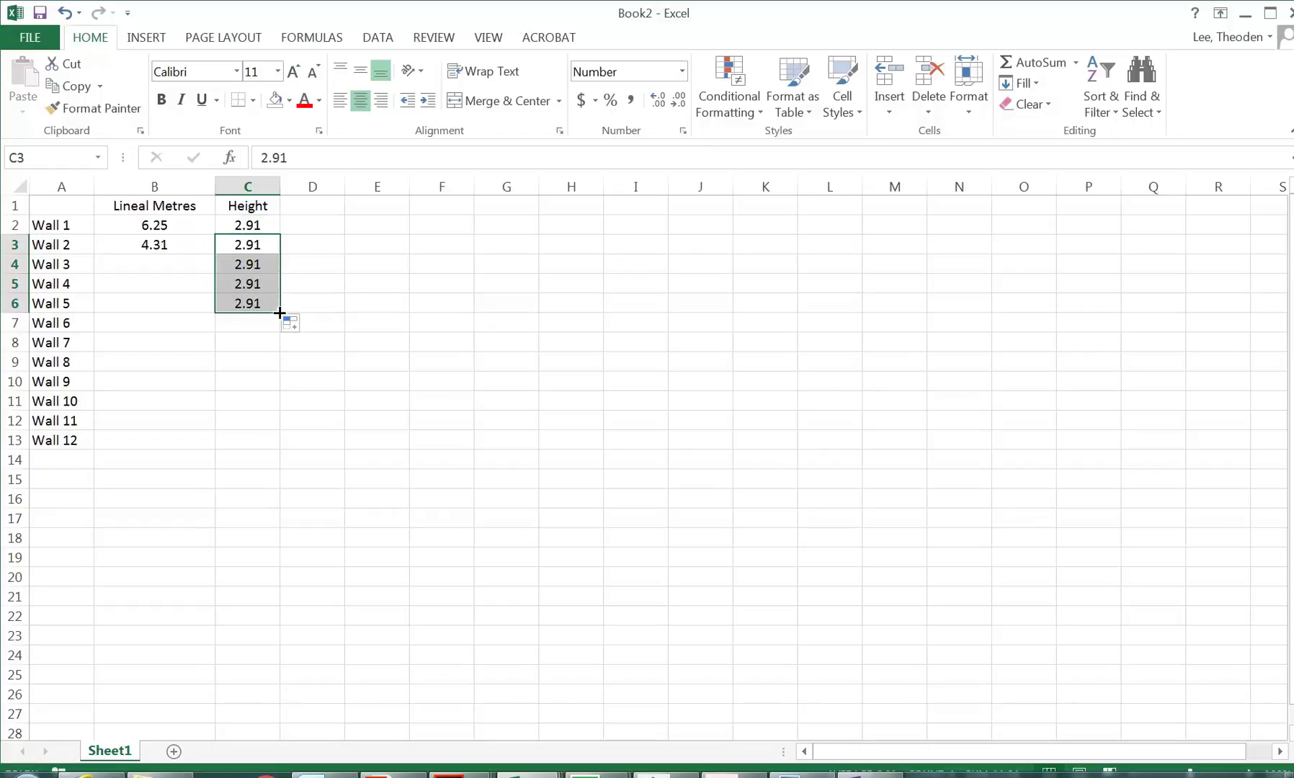
left_click_drag(279, 315, 269, 440)
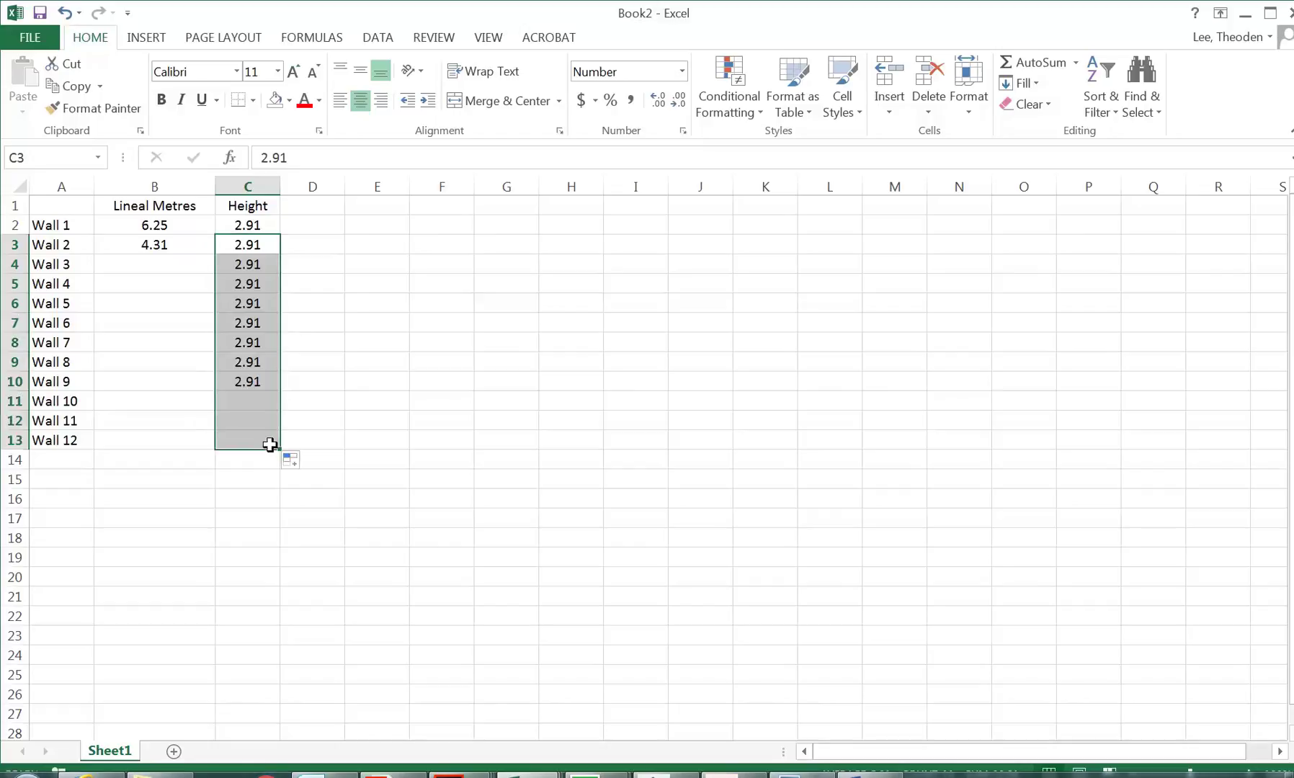
left_click(249, 246)
left_click(252, 281)
left_click(164, 263)
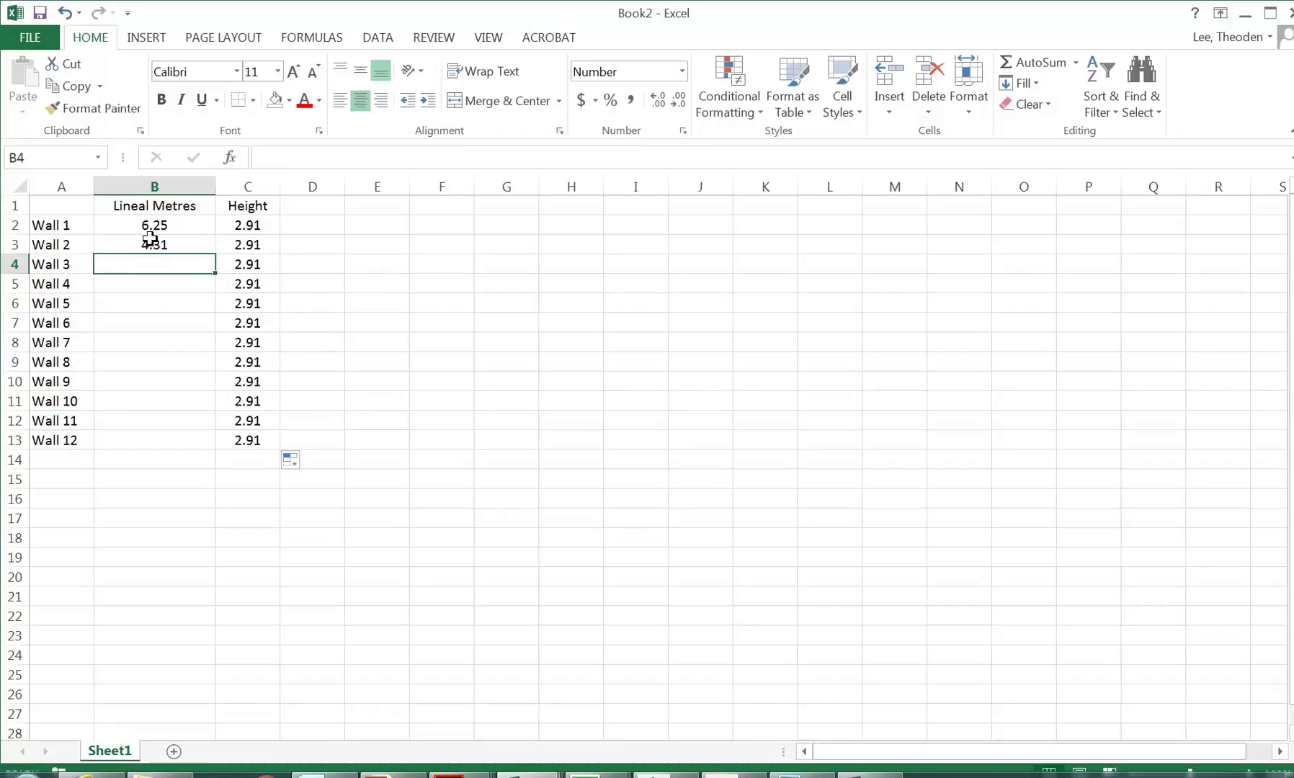
Step: Add an Area heading in D1 and centre it horizontally
left_click(308, 206)
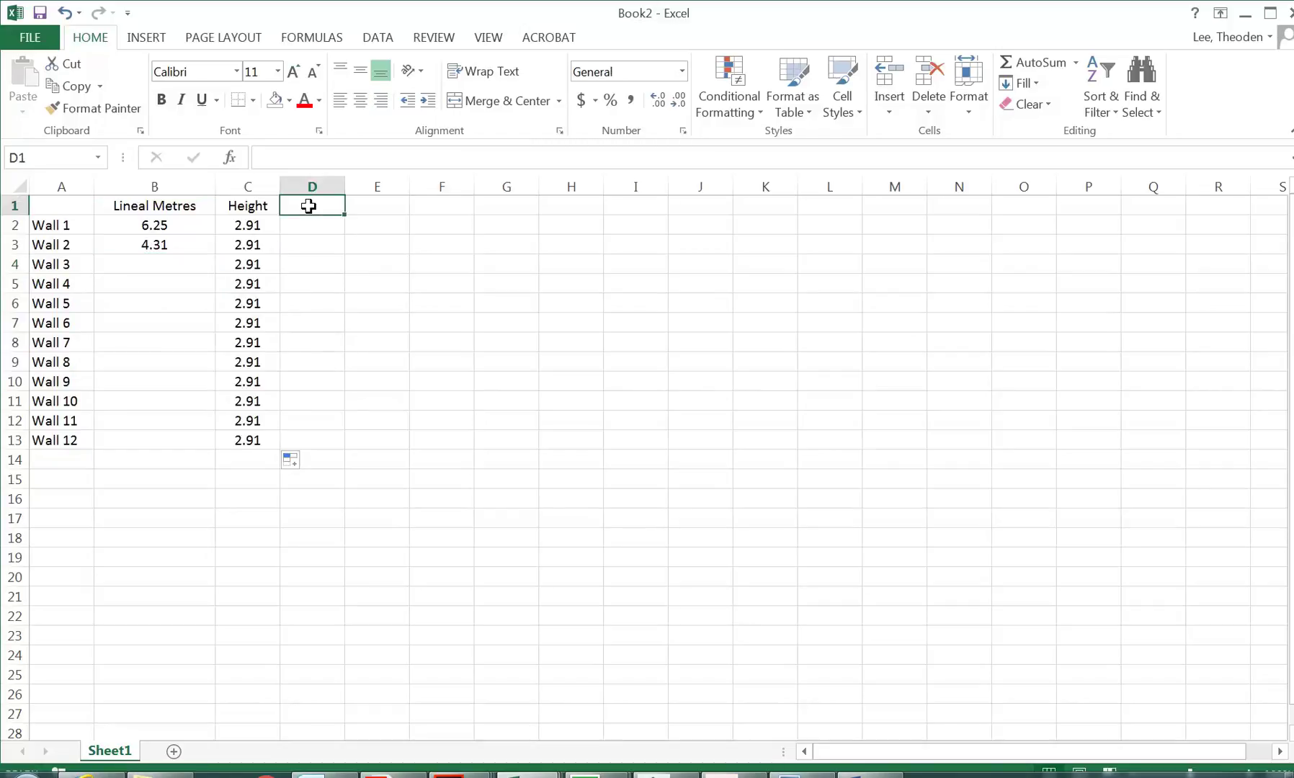
type("Area")
key("Return")
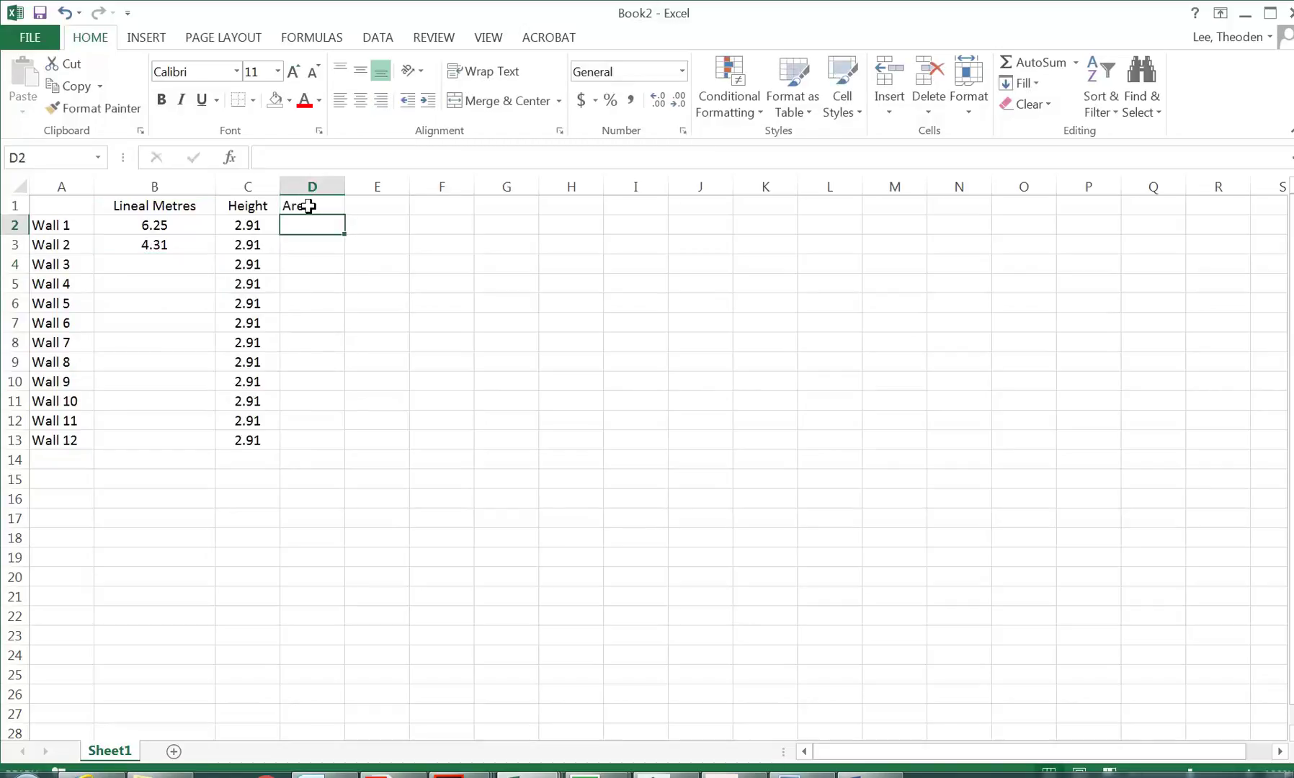
left_click(304, 205)
left_click(360, 99)
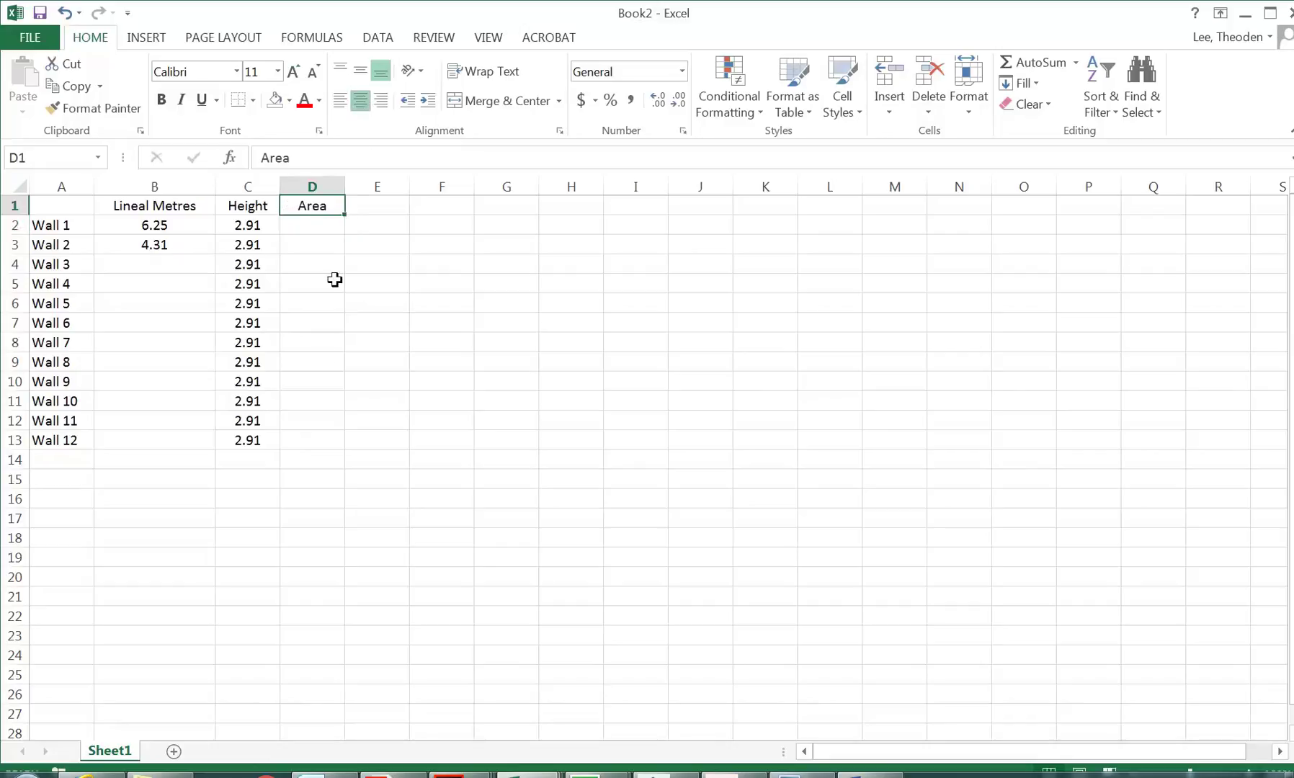
Step: Calculate Wall 1's area in D2 with the formula =B2*C2 and widen column D slightly
left_click(325, 359)
left_click(312, 226)
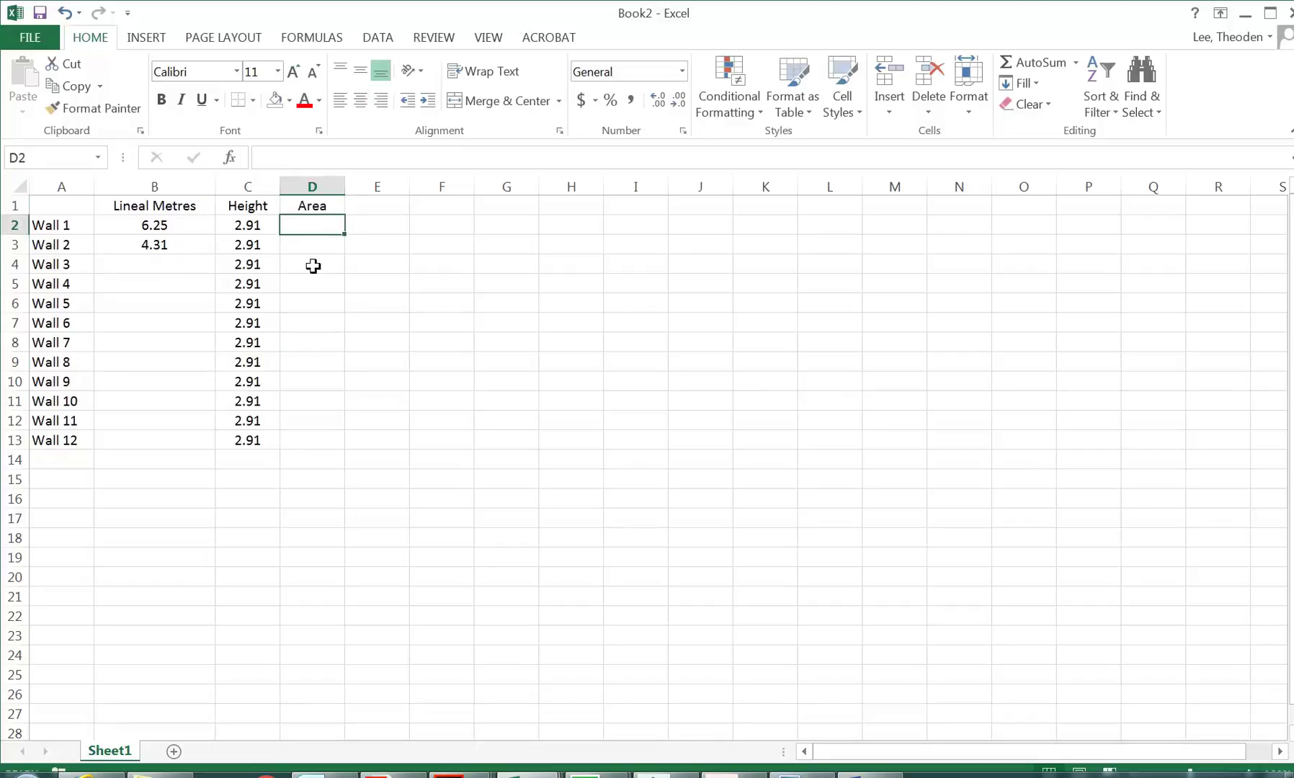
type("=")
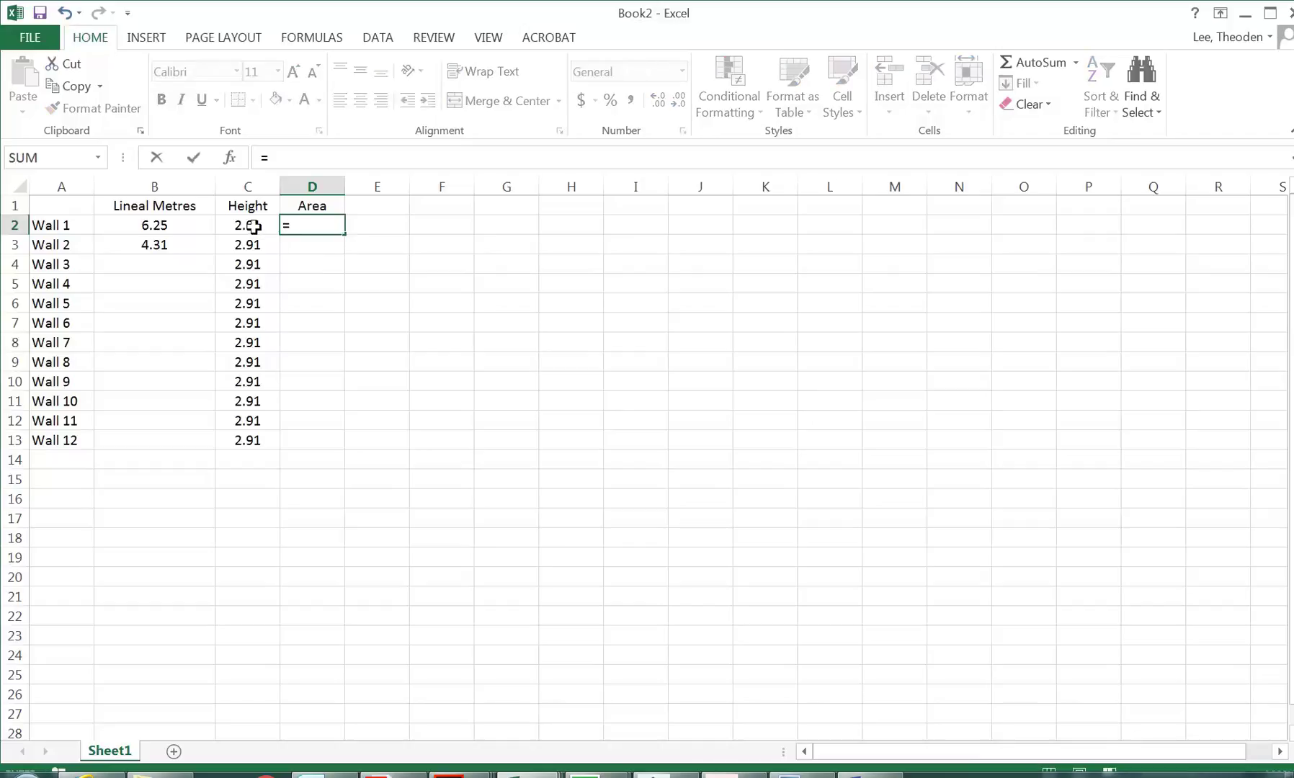
left_click(170, 225)
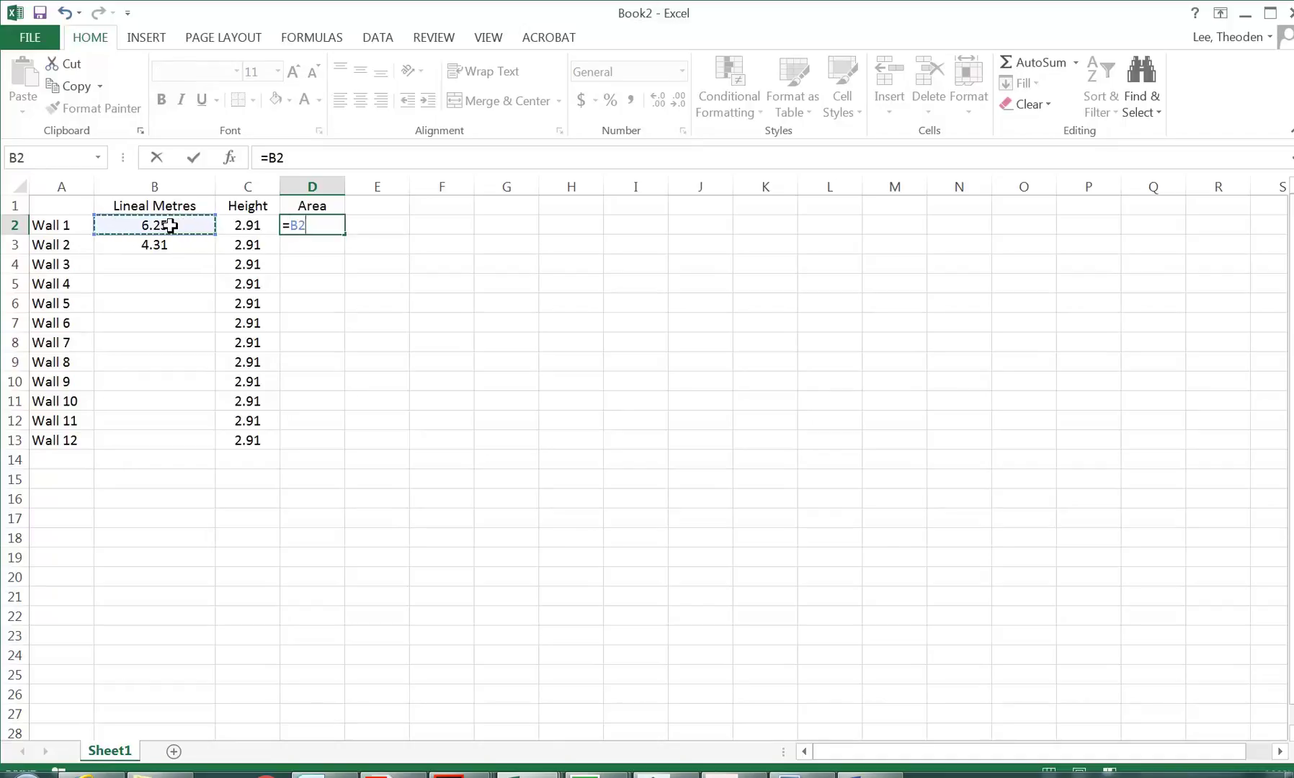
type("(*")
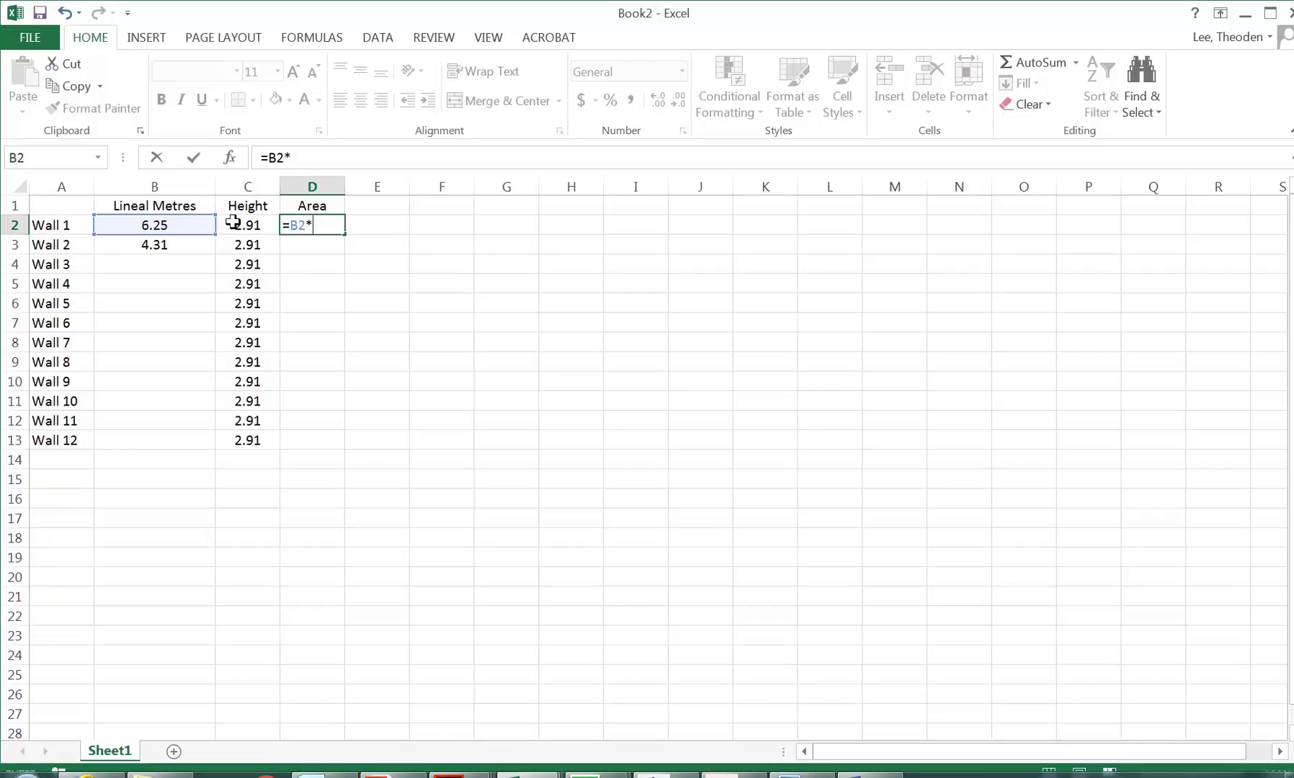
left_click(233, 223)
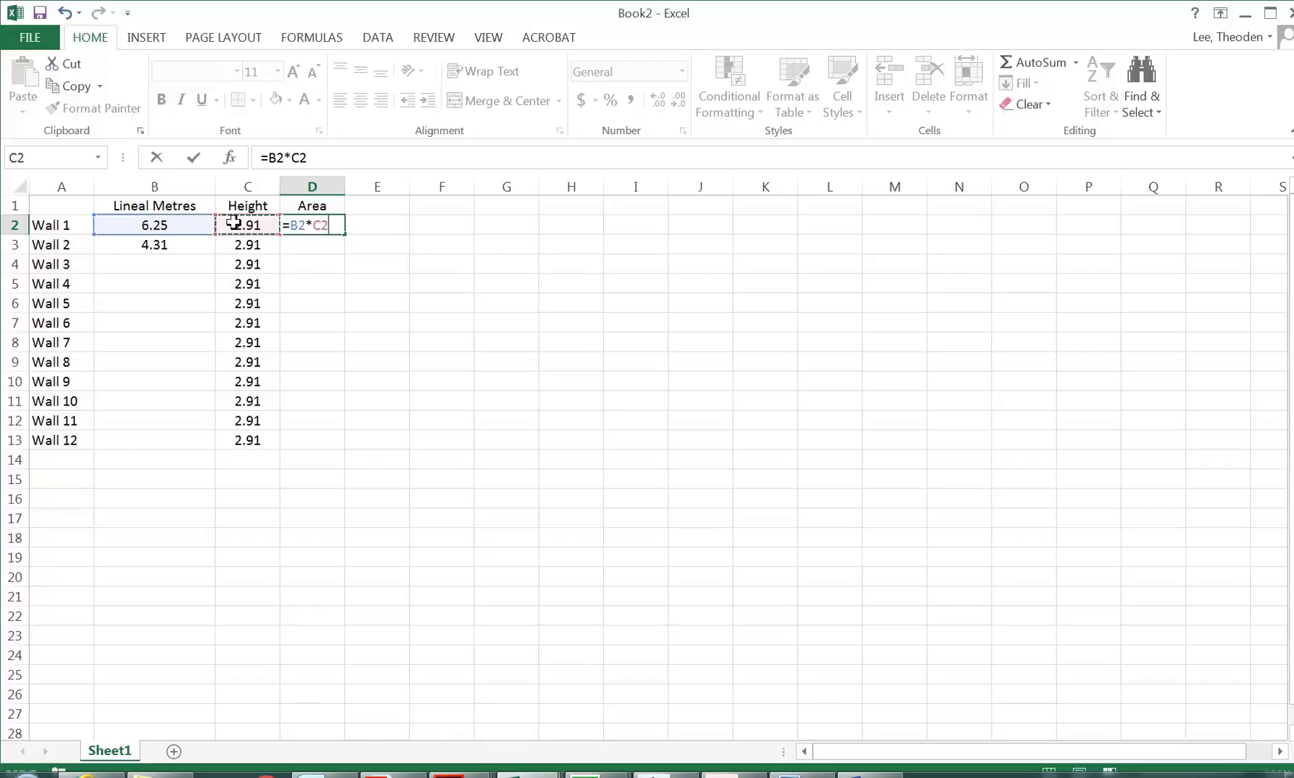
key("Return")
left_click(308, 224)
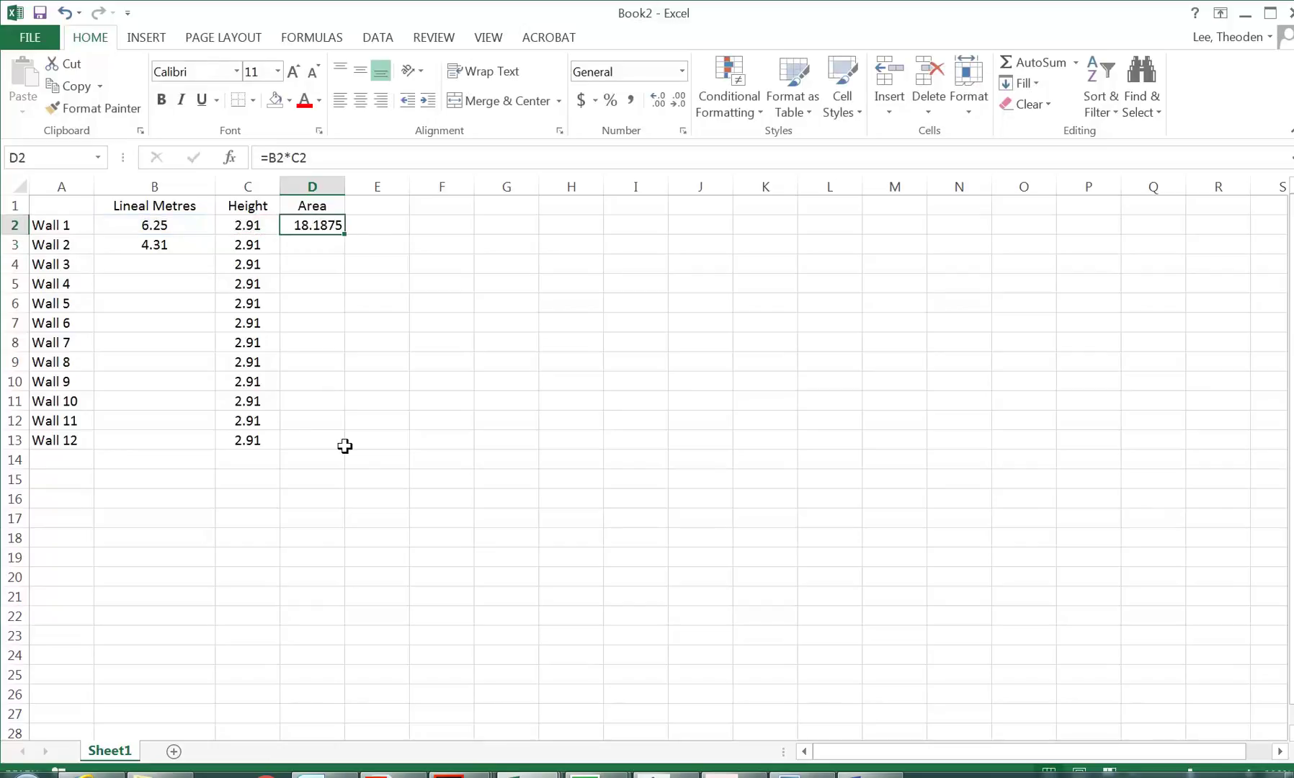
left_click_drag(344, 186, 357, 186)
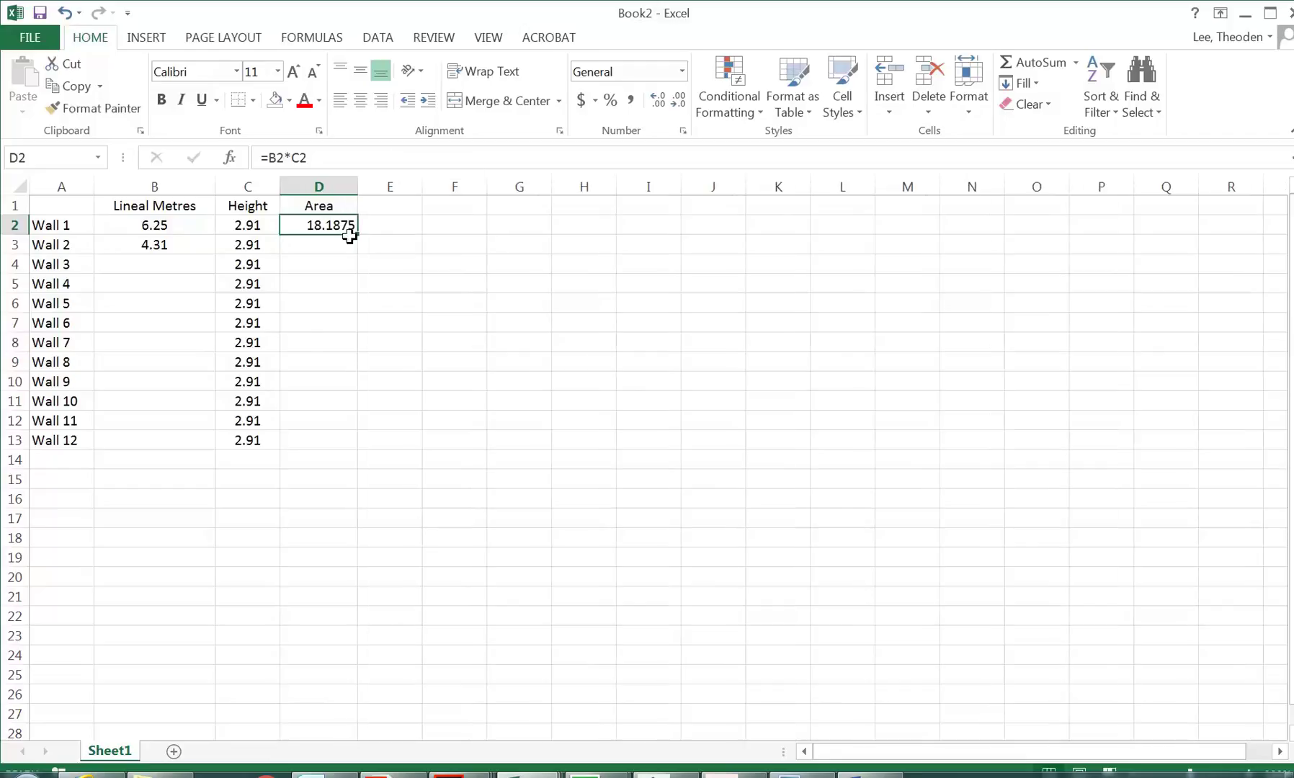
left_click(682, 71)
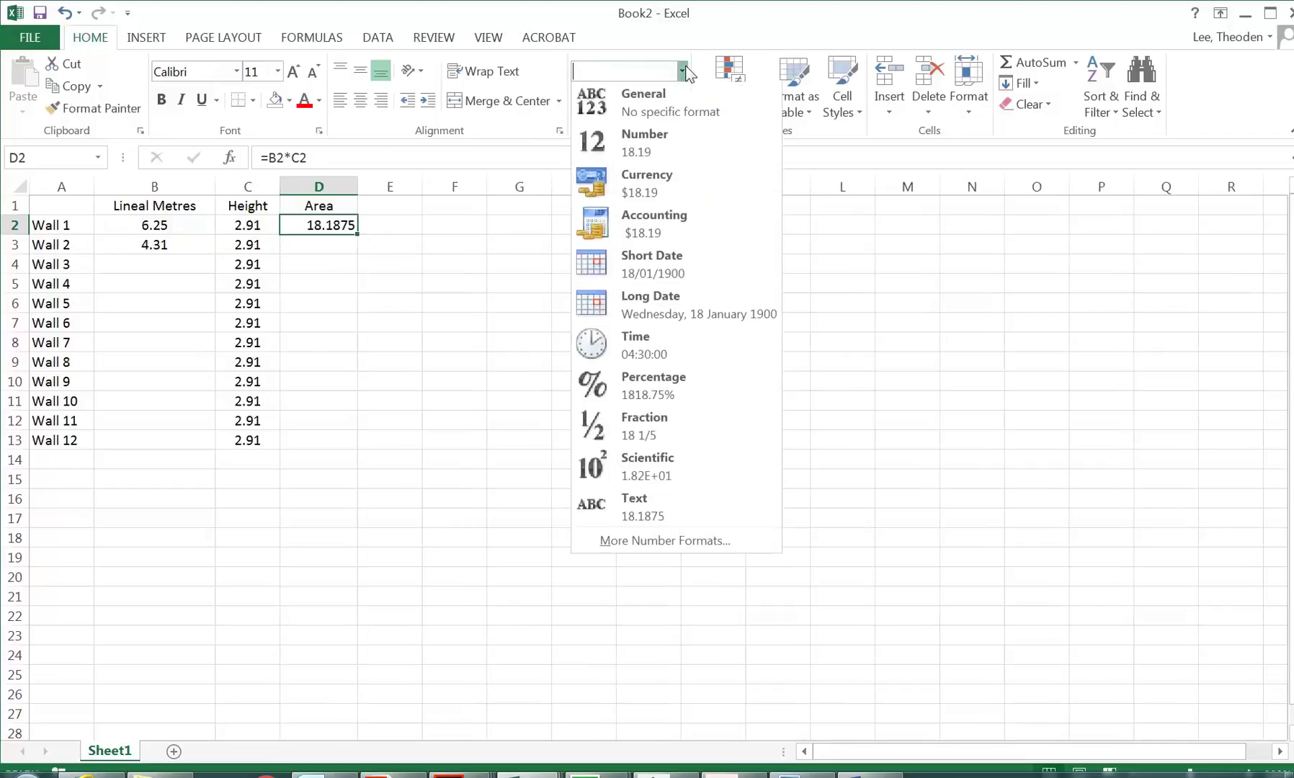
left_click(650, 541)
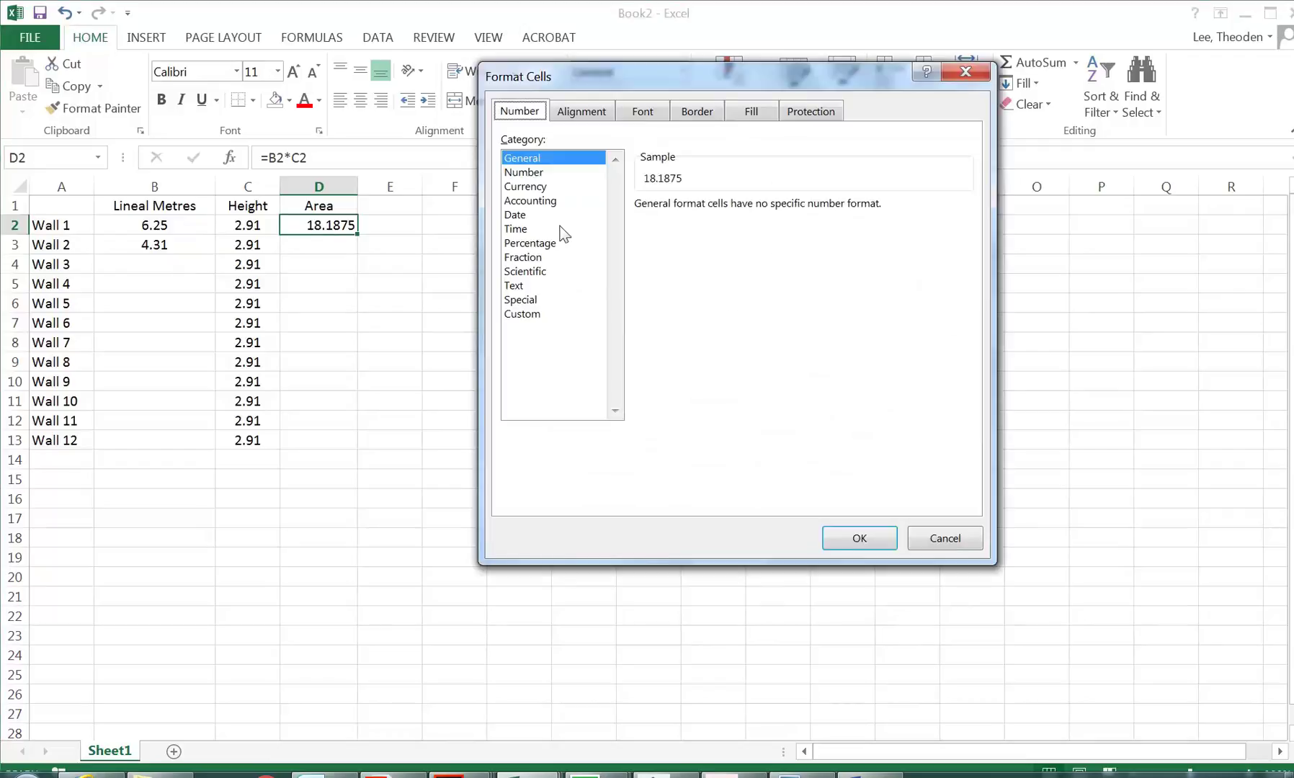
left_click(537, 173)
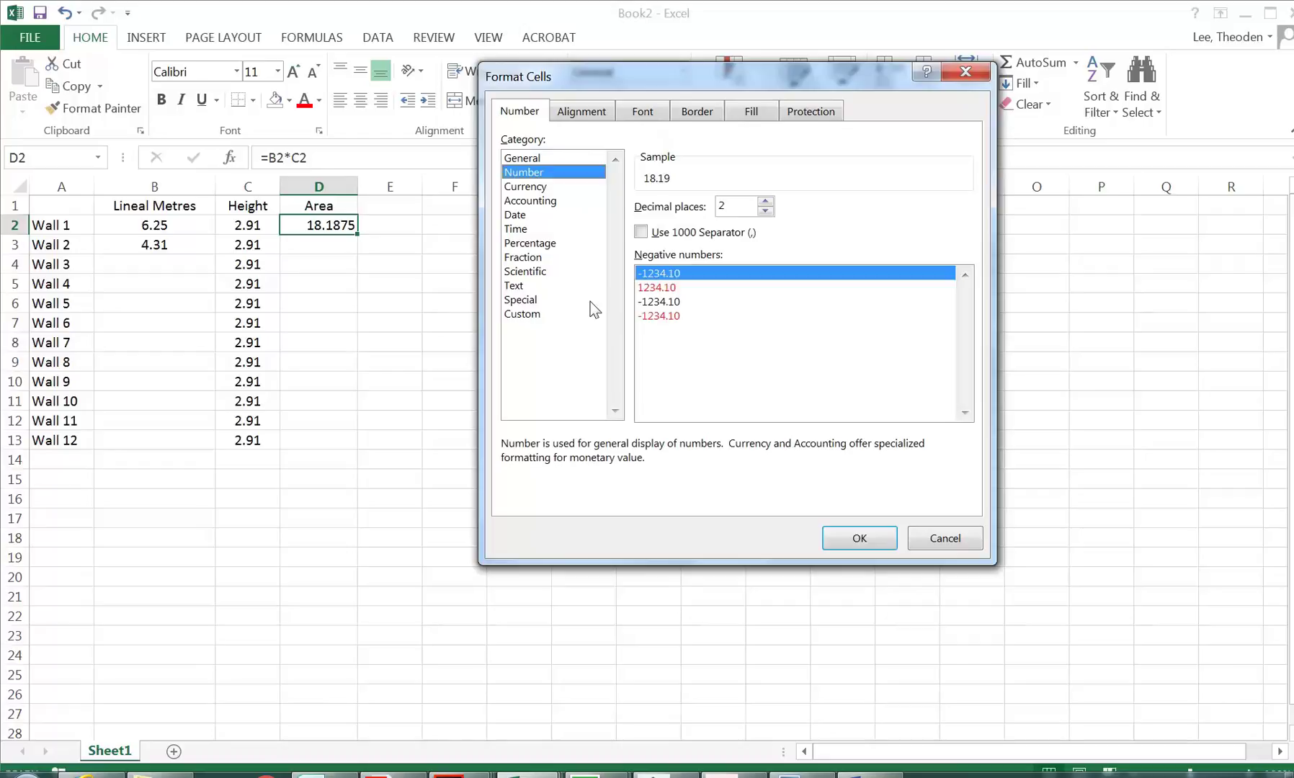
left_click(524, 300)
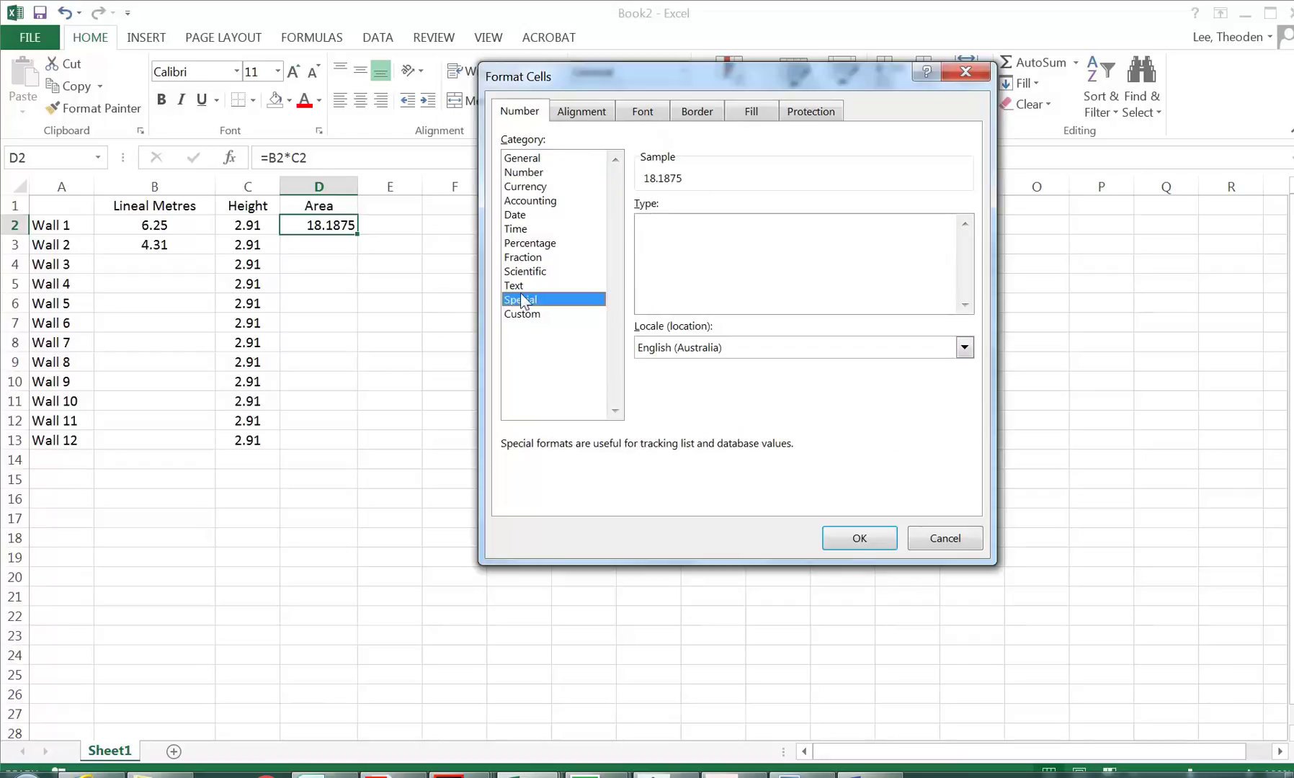
left_click(526, 271)
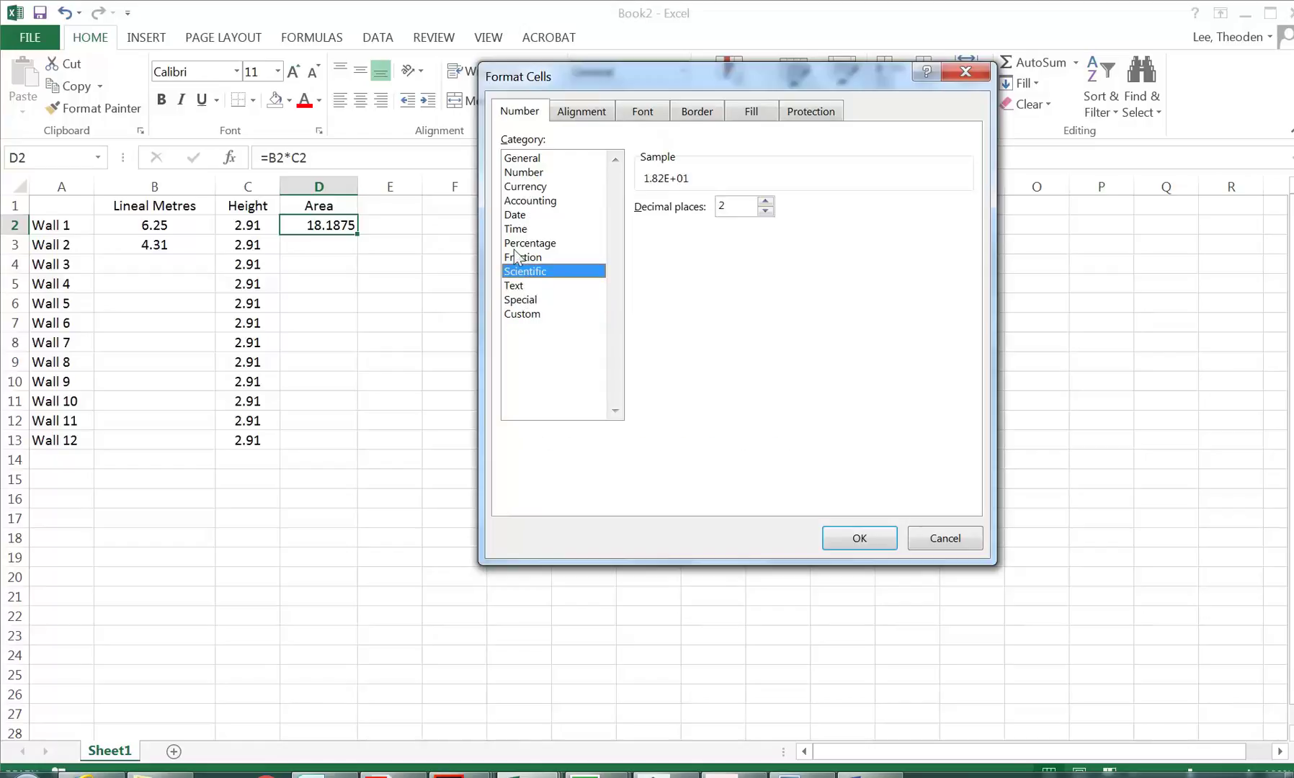
left_click(516, 300)
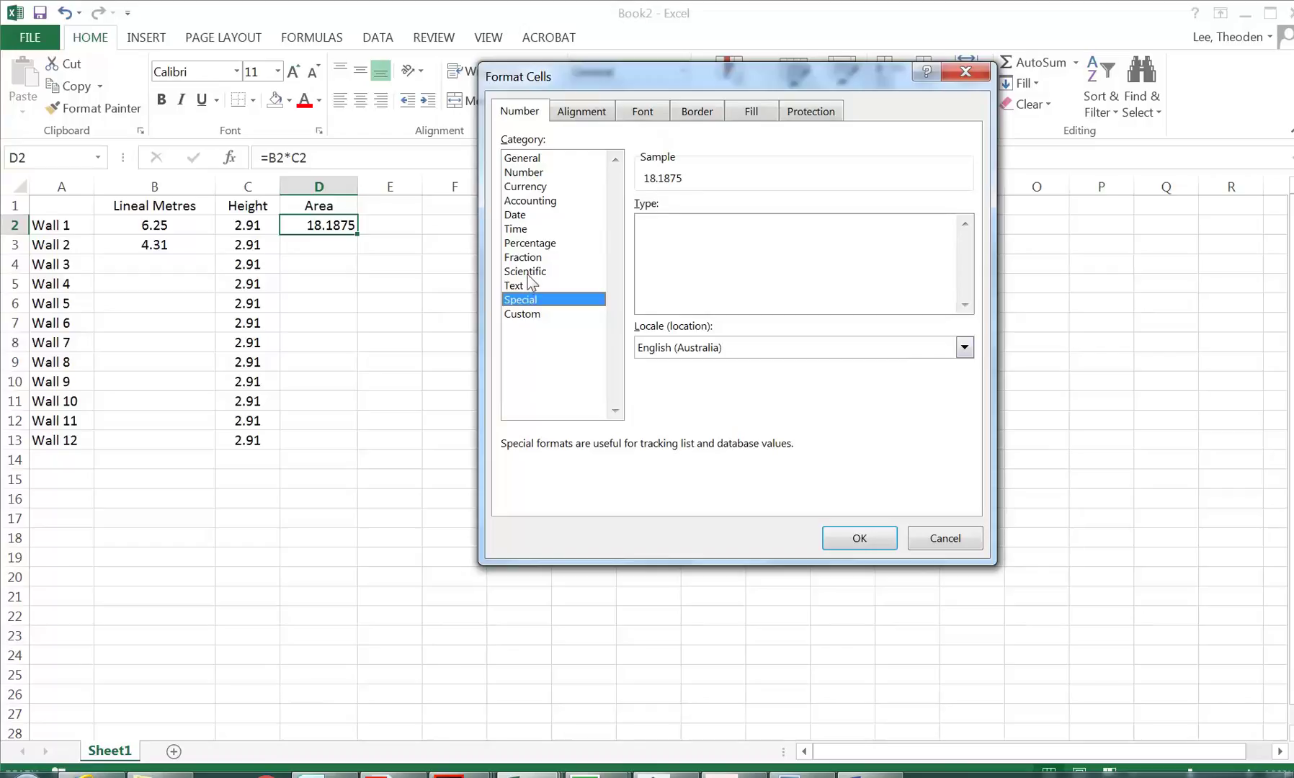
left_click(951, 539)
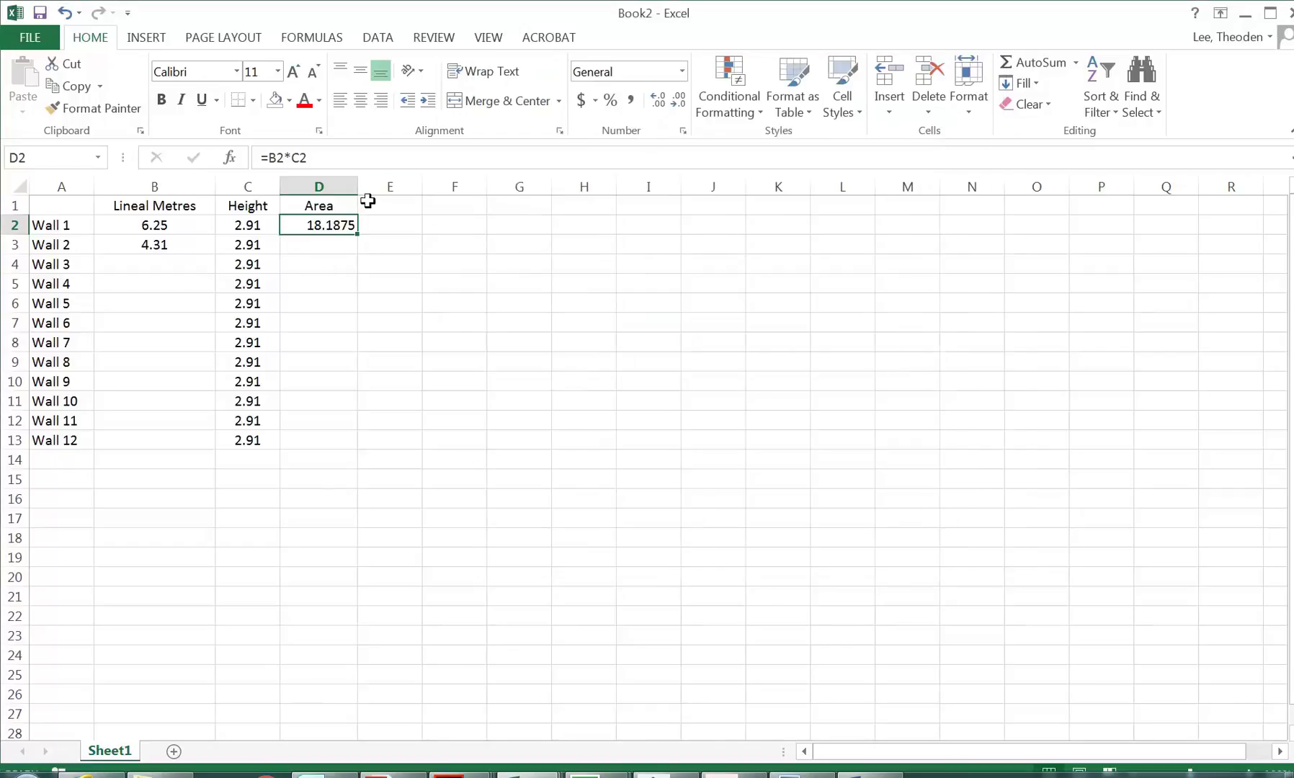
Step: Try showing Wall 1's area in D2 with two decimal places and restore its four decimal places
left_click(679, 106)
left_click(678, 105)
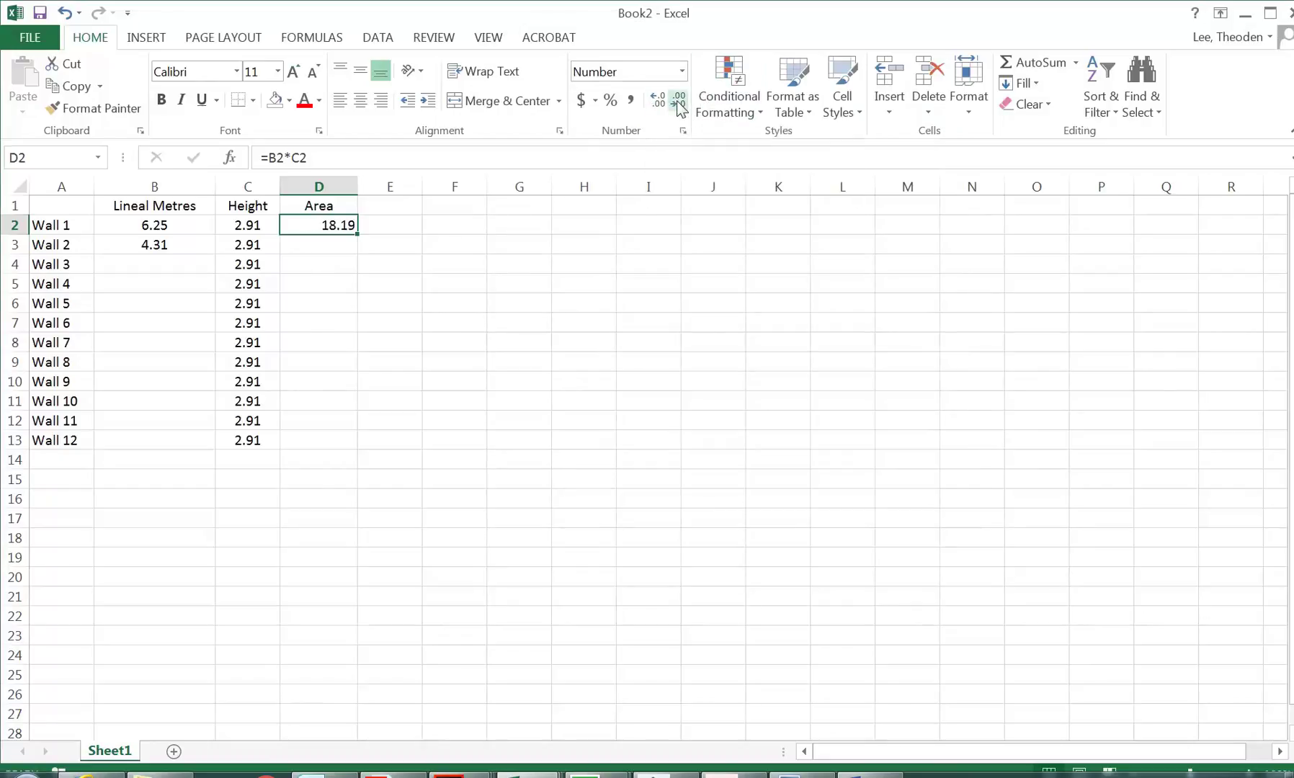
left_click(657, 99)
left_click(658, 99)
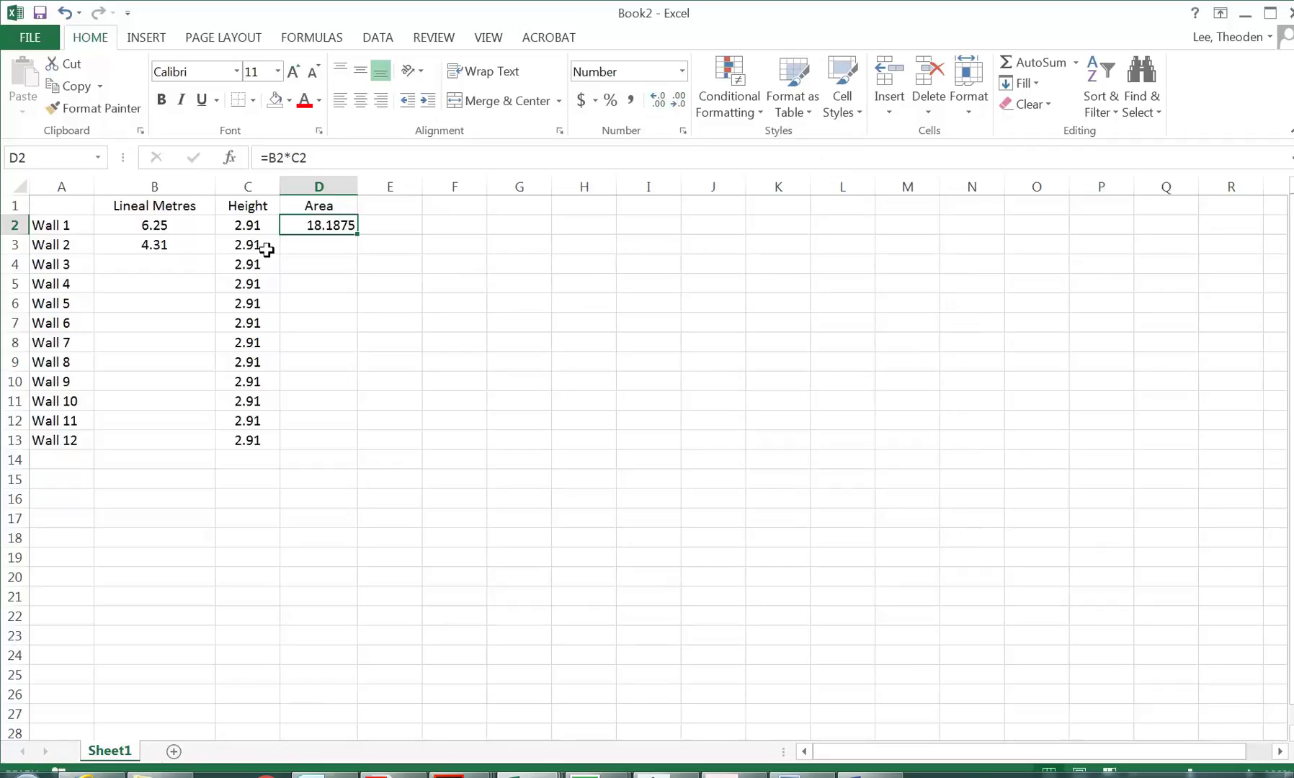
Step: Format Wall 1's area in D2 to two decimal places and centre it horizontally
left_click(679, 101)
left_click(679, 101)
left_click(360, 101)
left_click(379, 301)
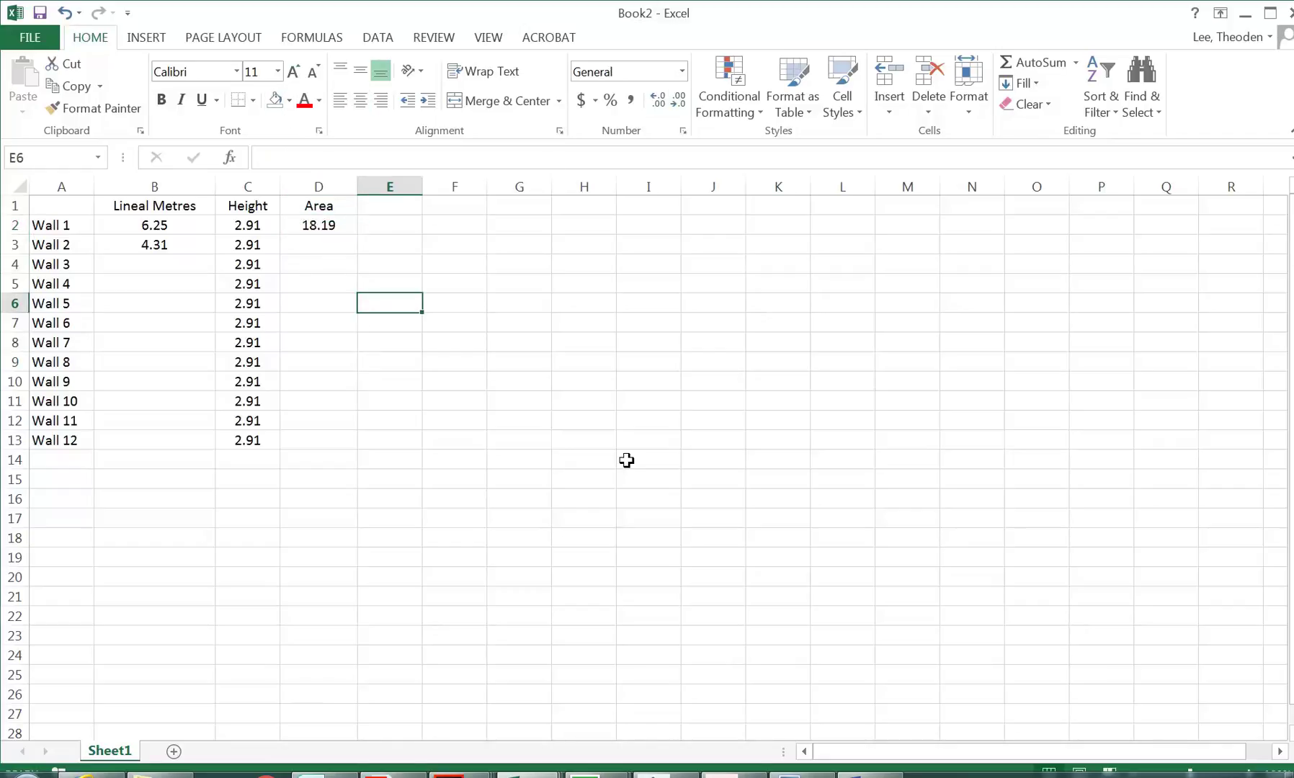
Step: Fill the area formula from D2 down to D13 for Walls 2 to 12
left_click(314, 229)
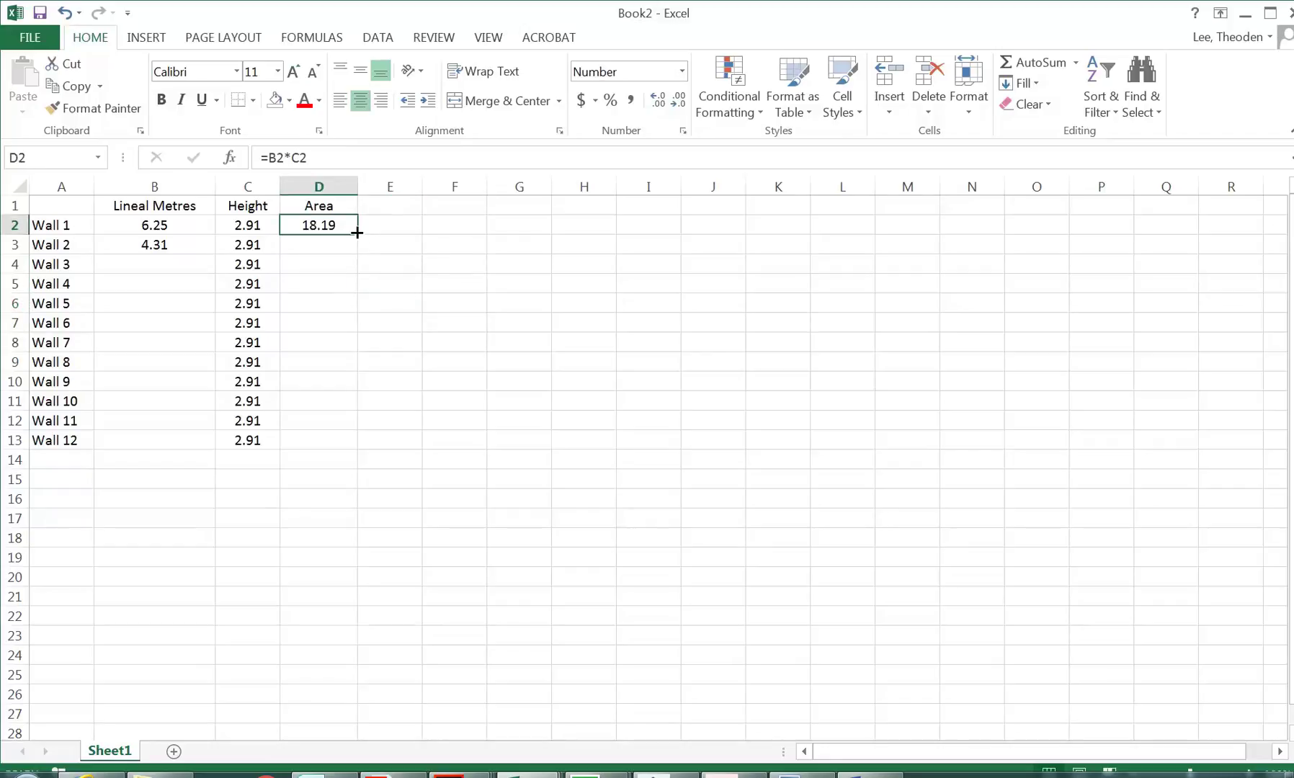
left_click_drag(356, 232, 335, 445)
left_click(483, 517)
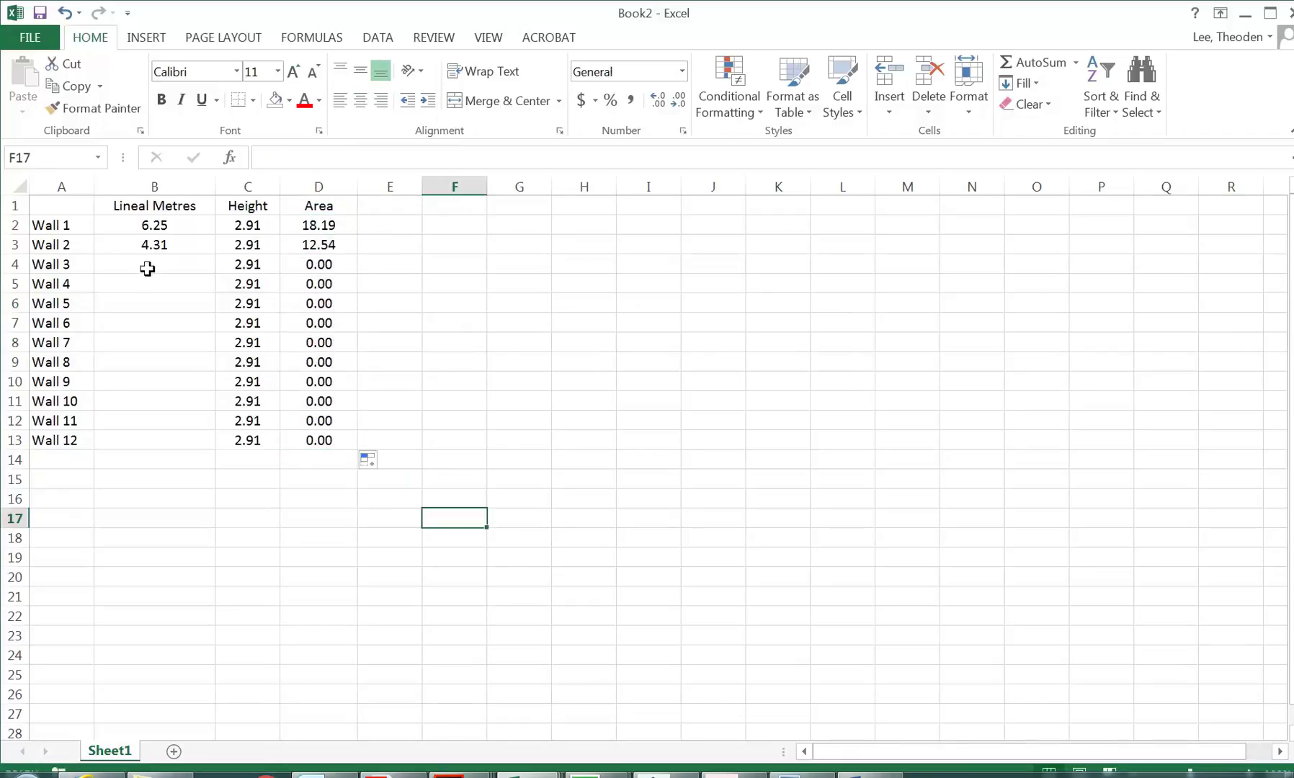
Step: Label cell A14 below Wall 12 as Total
left_click(300, 463)
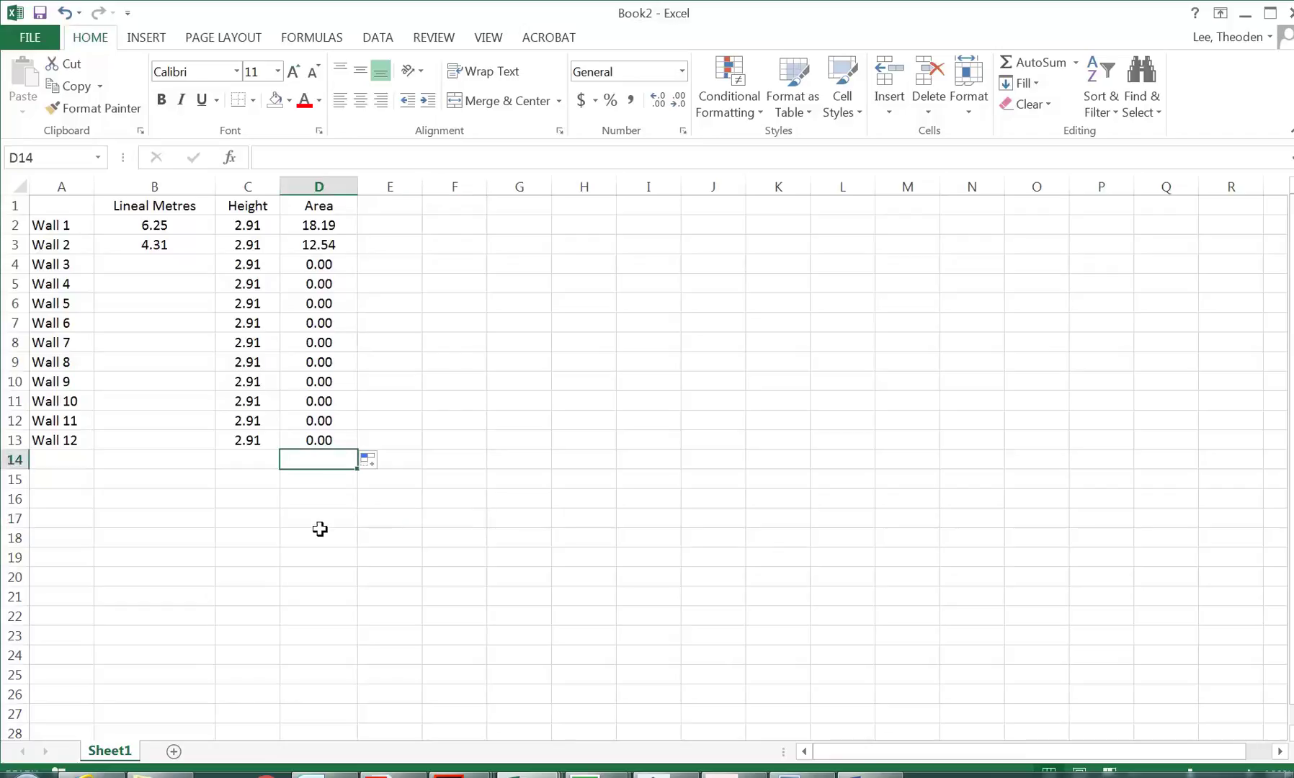
left_click(62, 460)
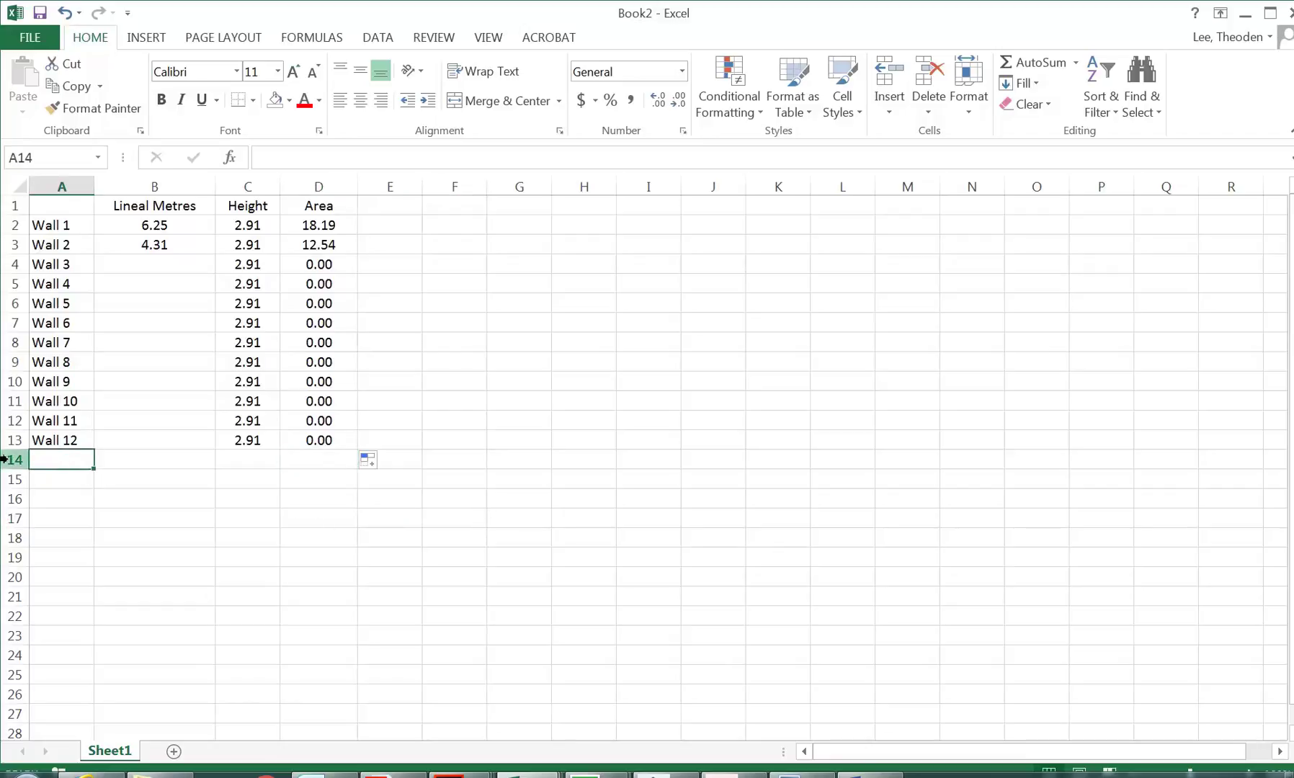
left_click(14, 460)
left_click(56, 459)
type("Tot")
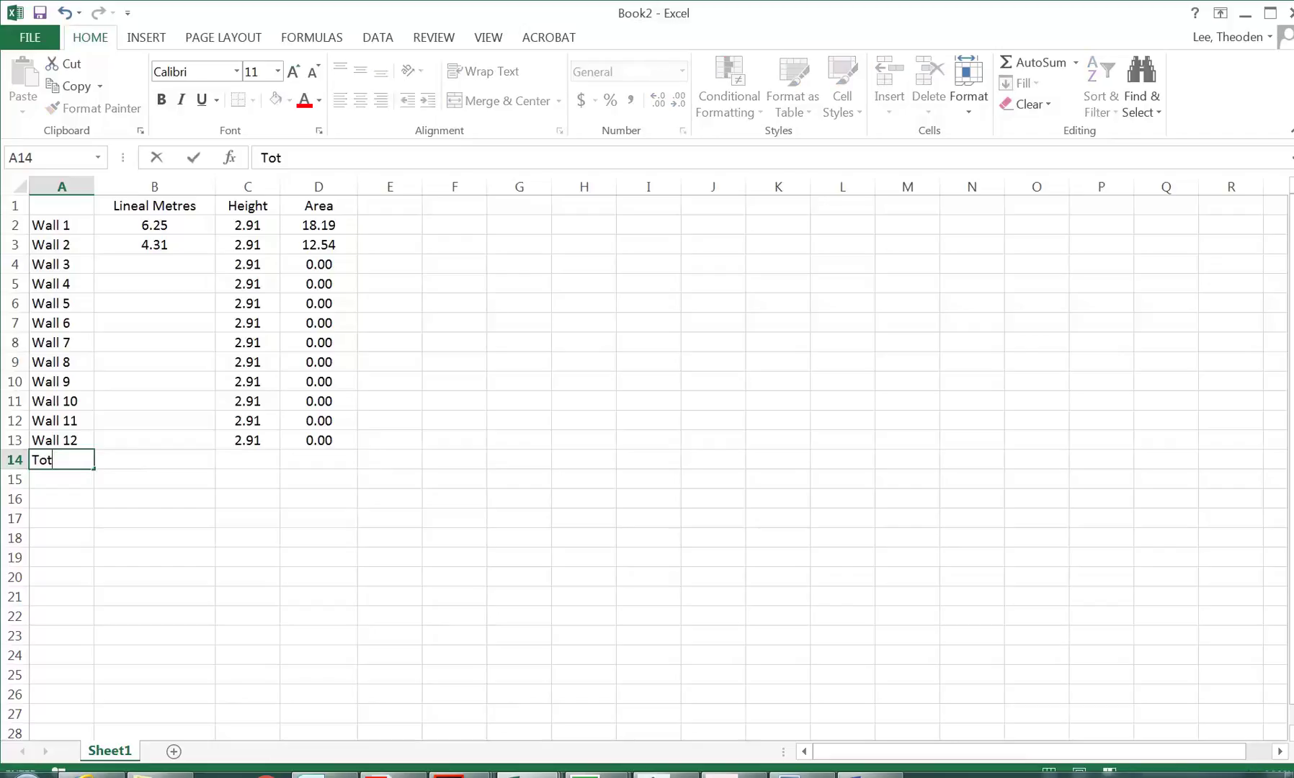
type("al")
key("Return")
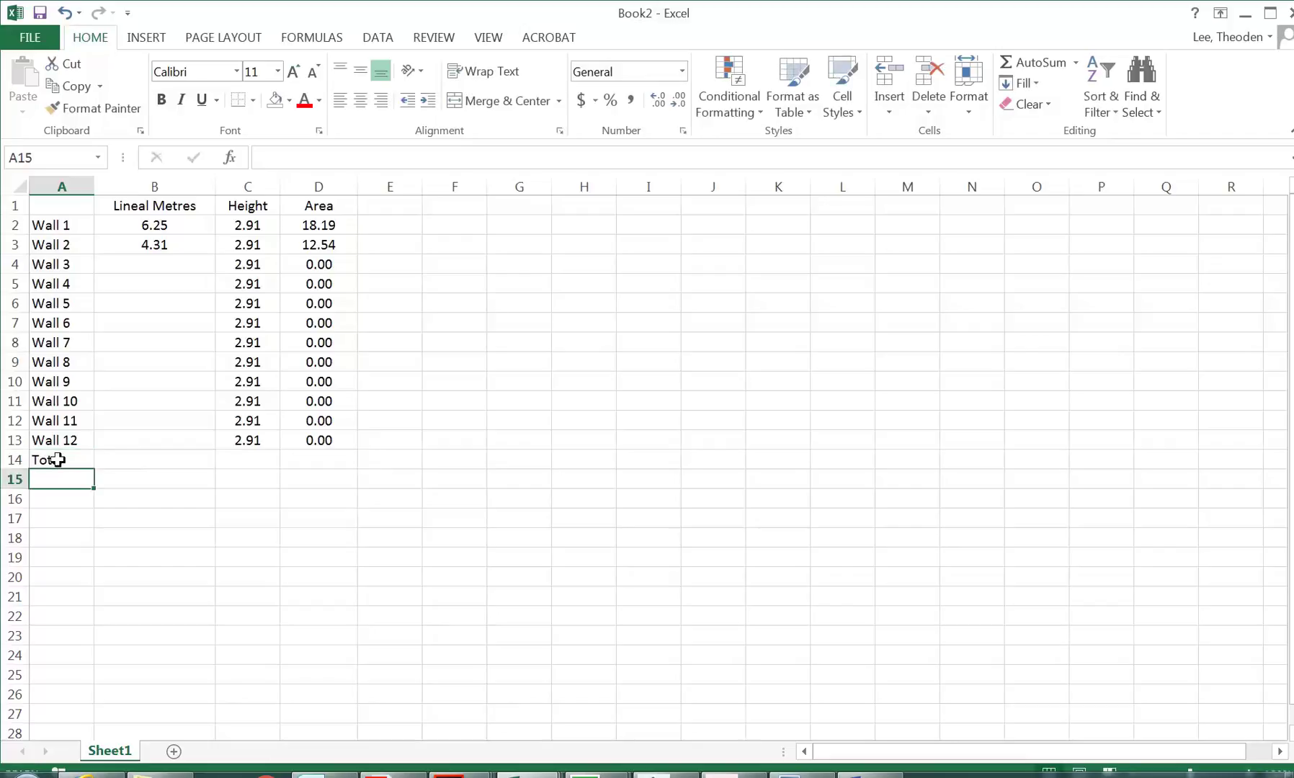
Step: Total the lineal metres in B14 with =SUM(B2:B13) and centre the result horizontally
left_click(148, 459)
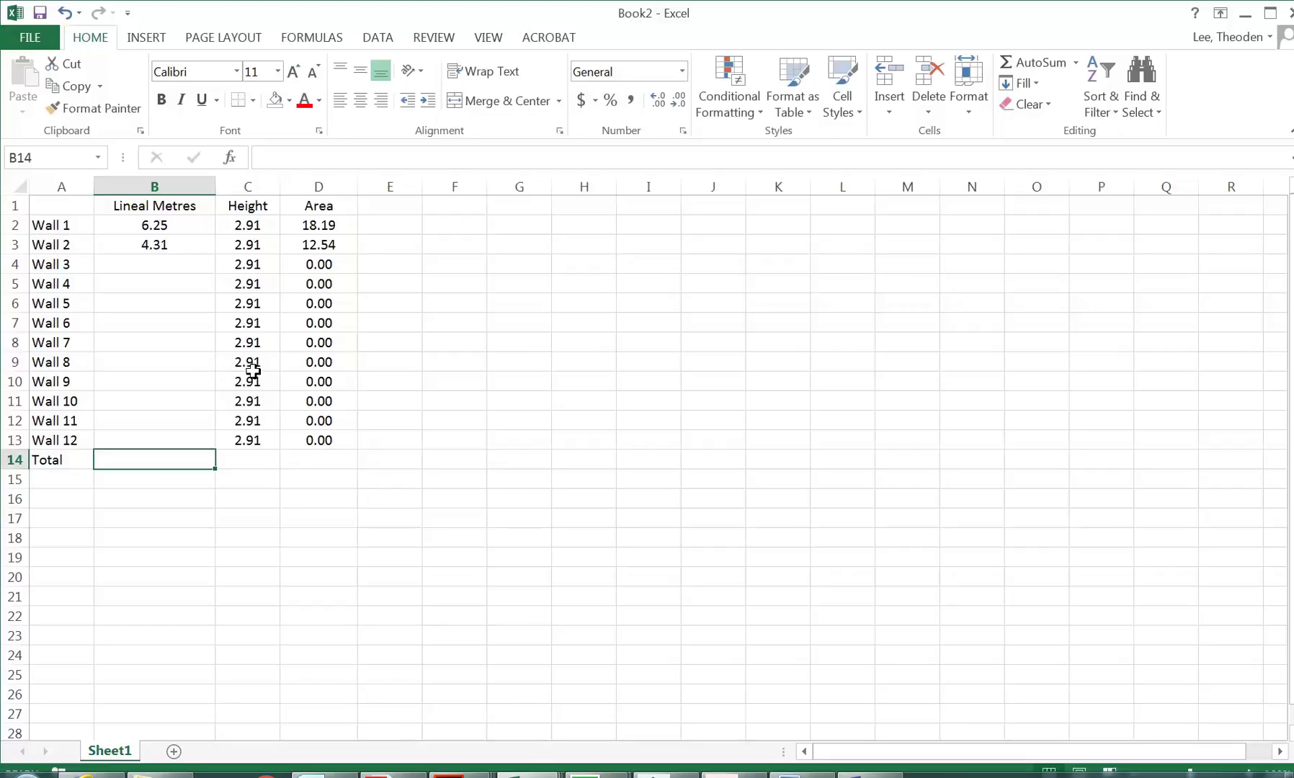
left_click(1032, 69)
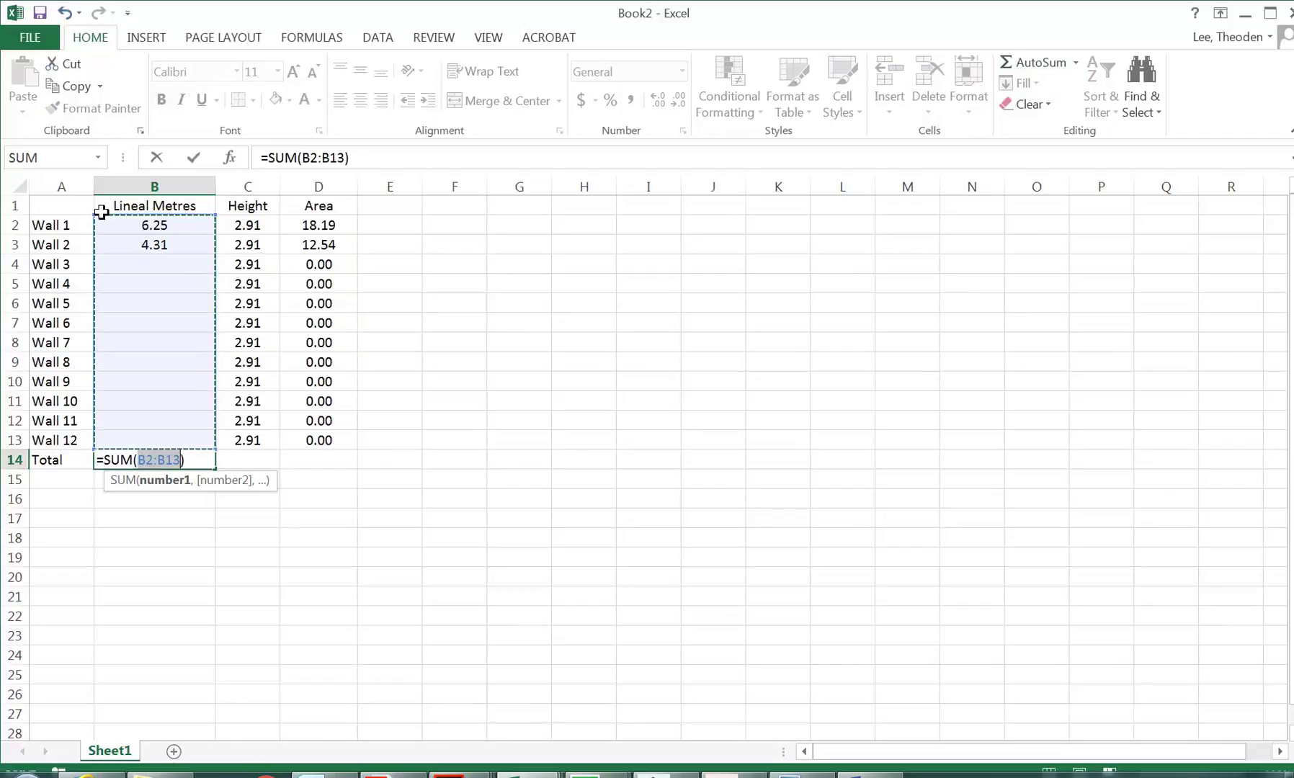
mouse_move(94, 214)
left_mouse_down()
mouse_move(92, 277)
mouse_move(96, 214)
left_mouse_up()
key("Return")
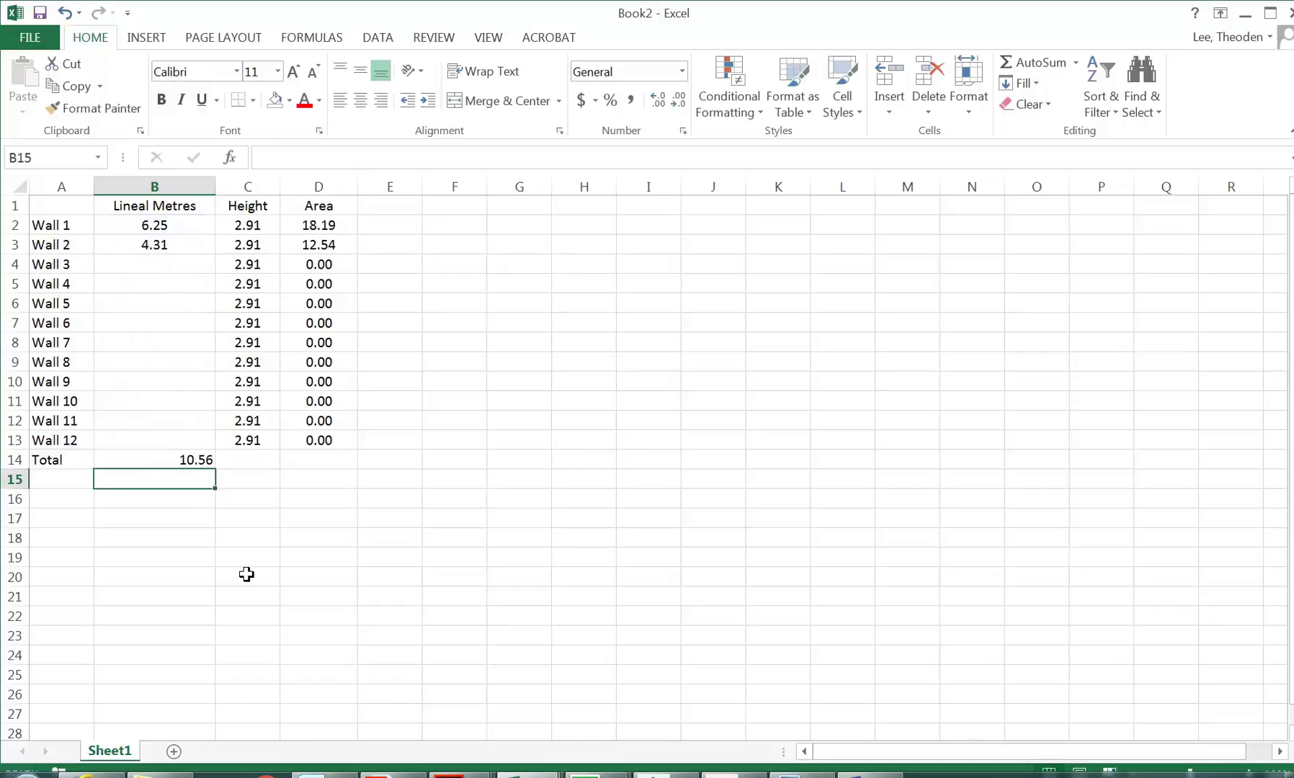
left_click(179, 457)
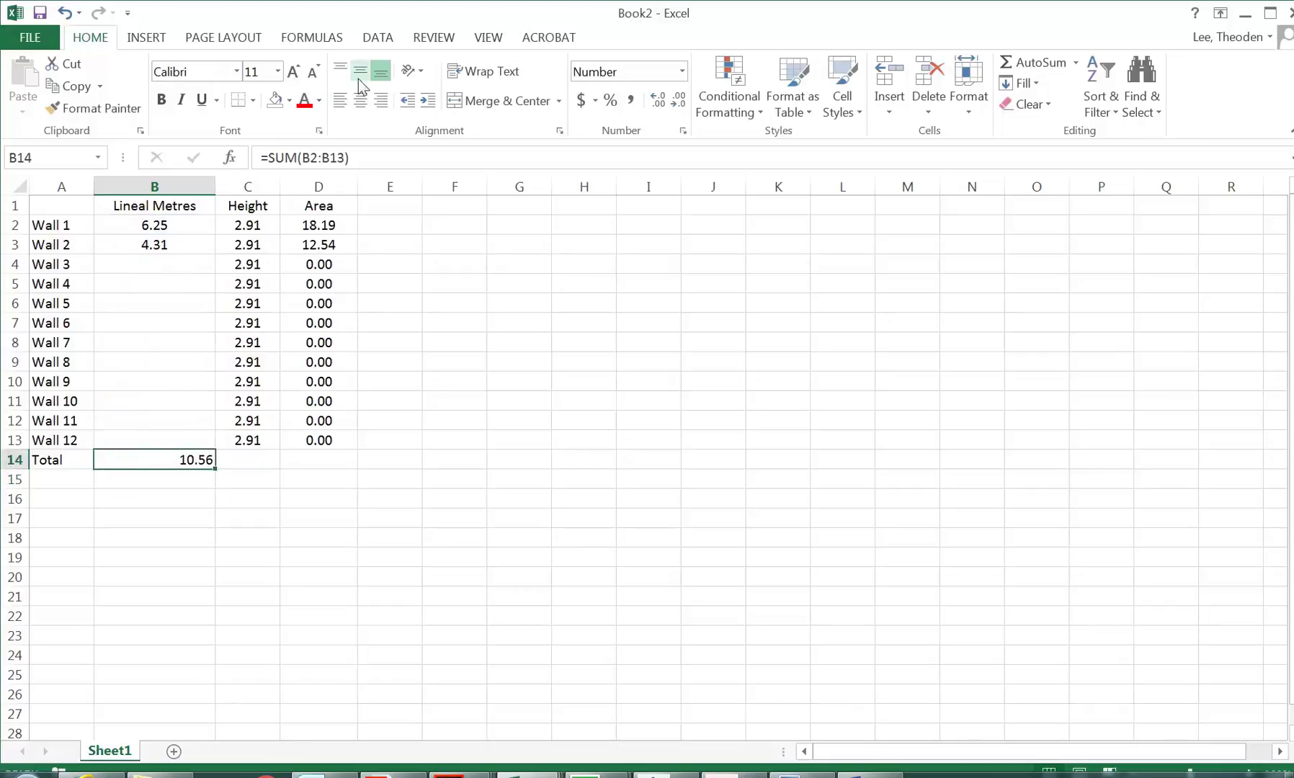
left_click(360, 100)
Step: Total the wall areas in D14 with =SUM(D2:D13) and centre the result horizontally
left_click(314, 460)
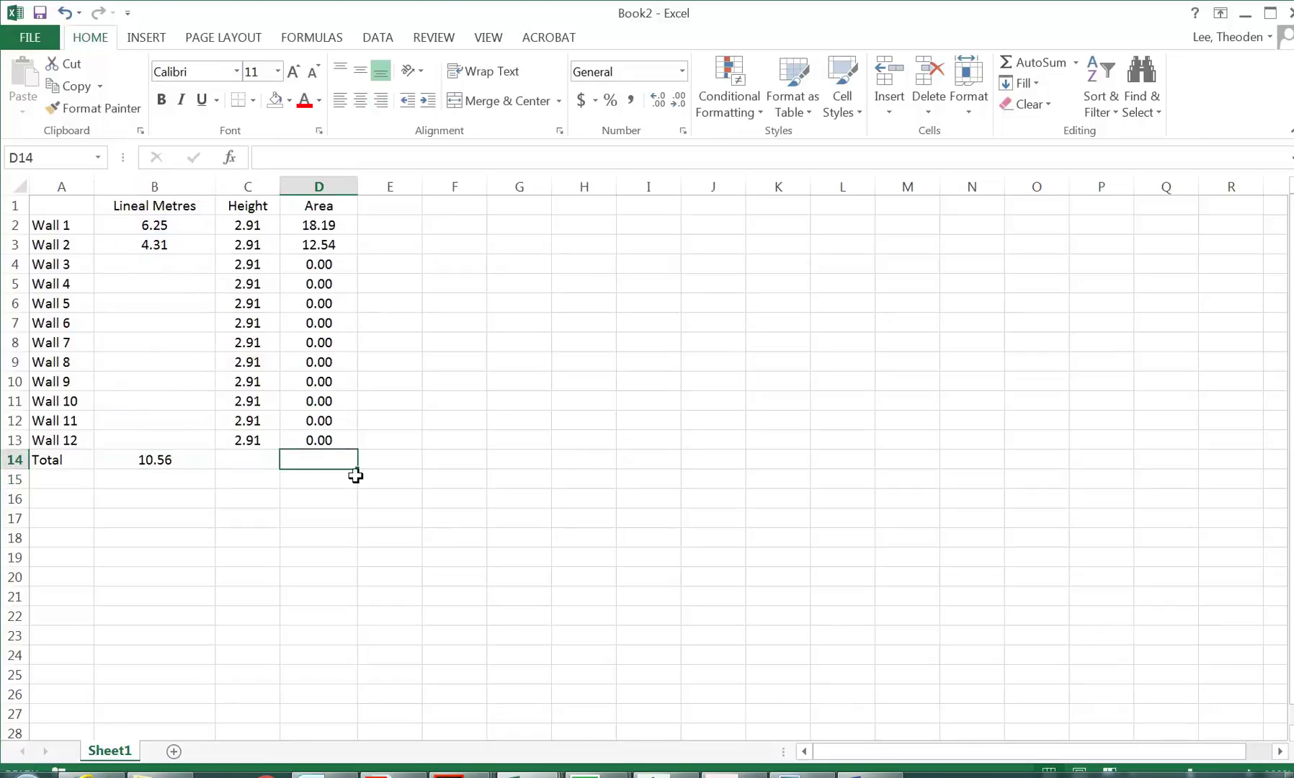
left_click(1032, 62)
left_click(1032, 62)
left_click(359, 100)
left_click(447, 381)
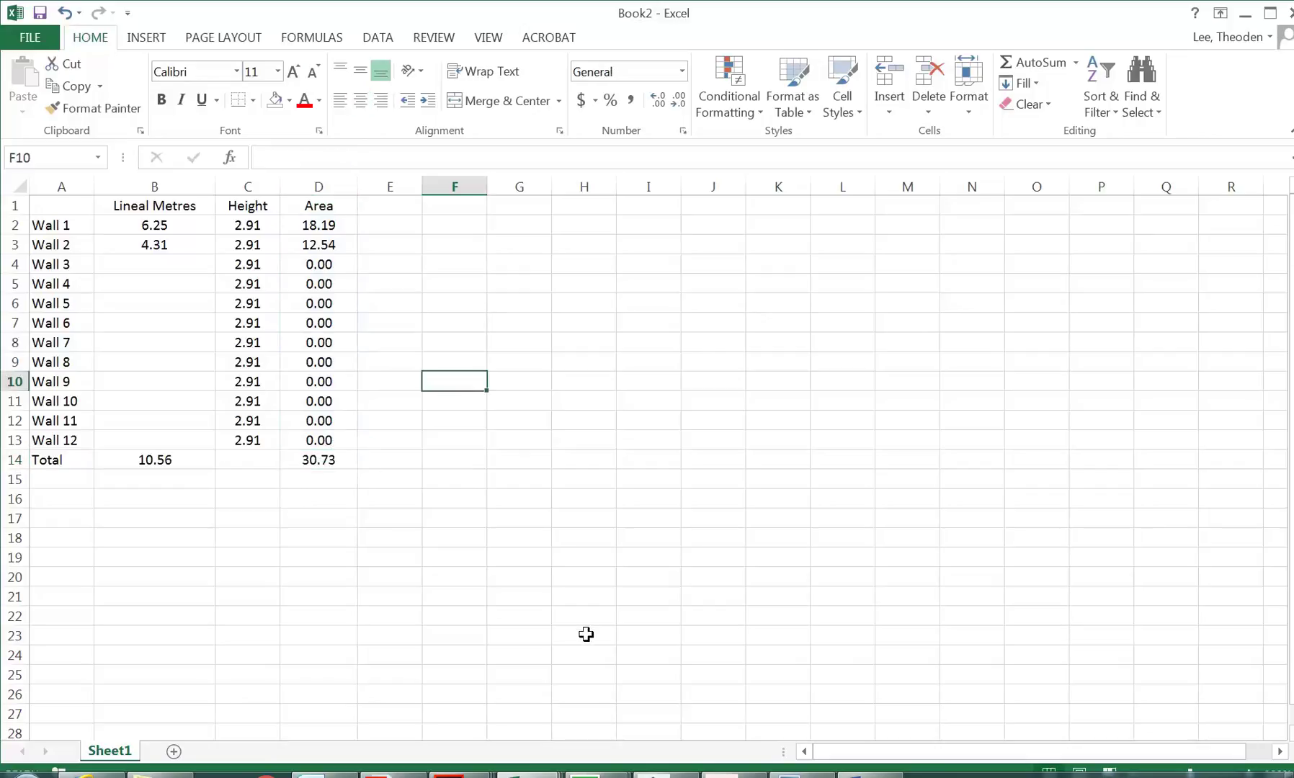
Step: Apply all borders to the Total row A14:D14 and a thick box border around the table A1:D14
left_click_drag(49, 459, 50, 205)
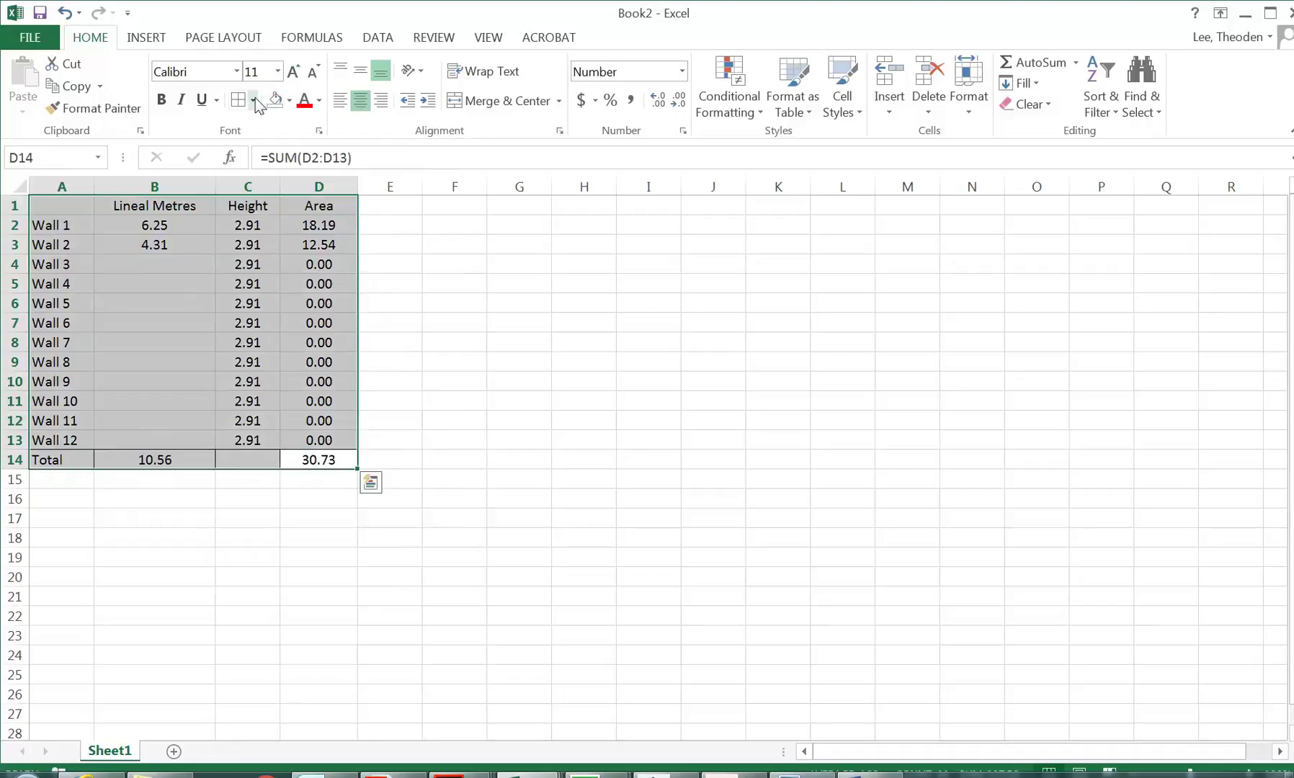
left_click(253, 100)
left_click(290, 319)
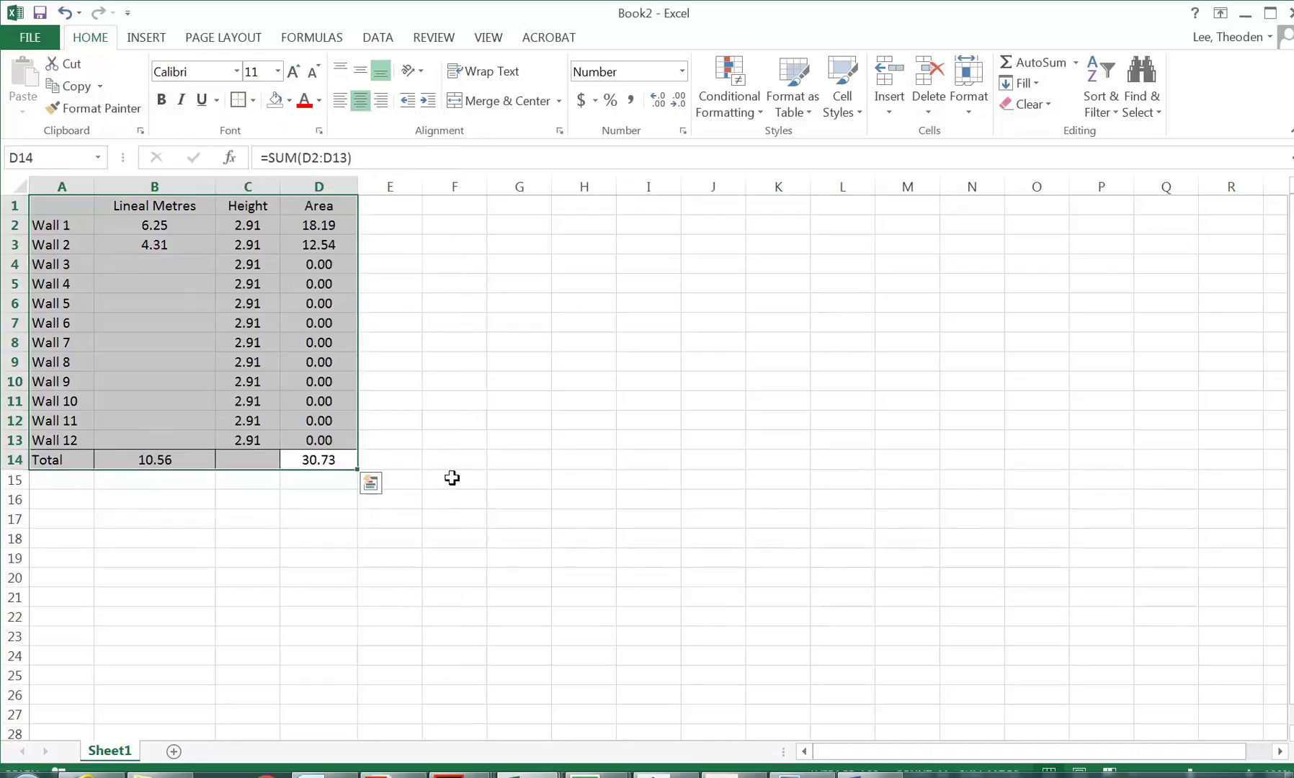
left_click(443, 461)
Step: Apply all borders to the header row A1:D1 and reapply the thick box border around A1:D14
left_click_drag(61, 208, 319, 205)
left_click(253, 100)
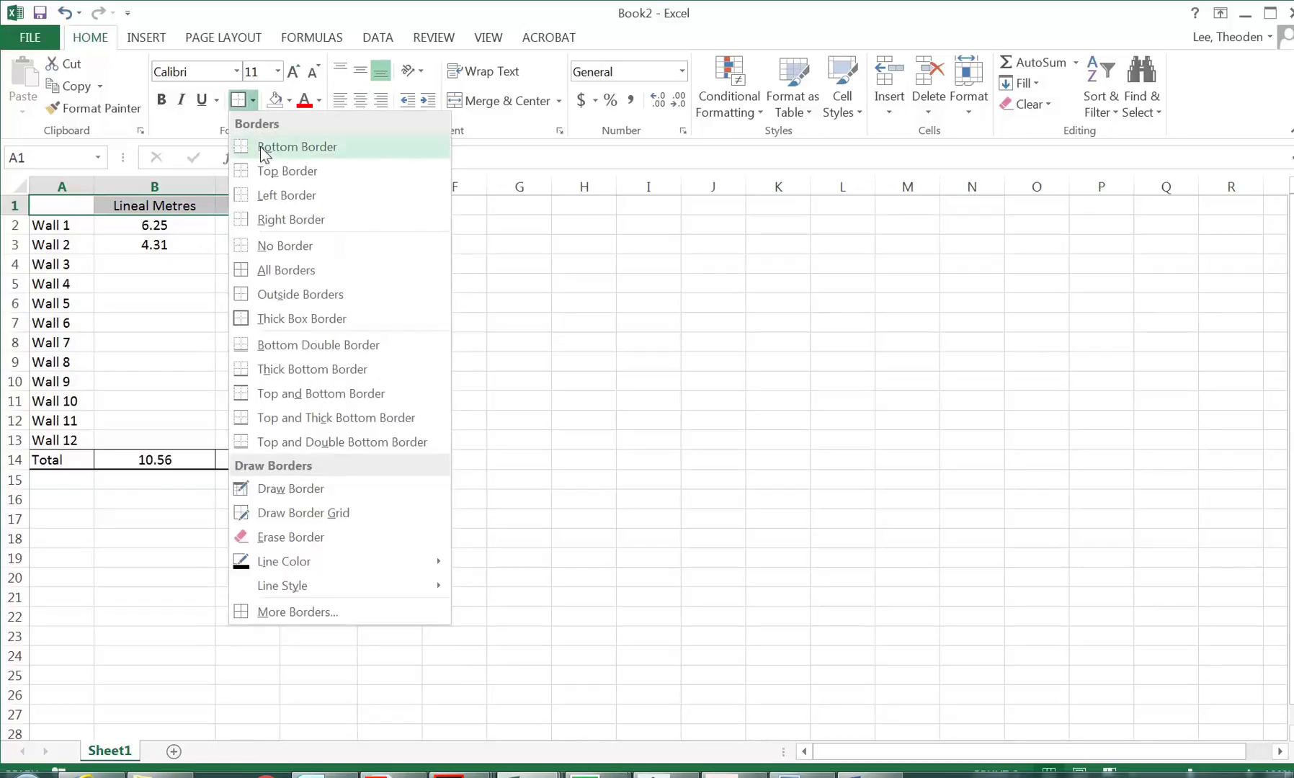
left_click(281, 272)
left_click(217, 526)
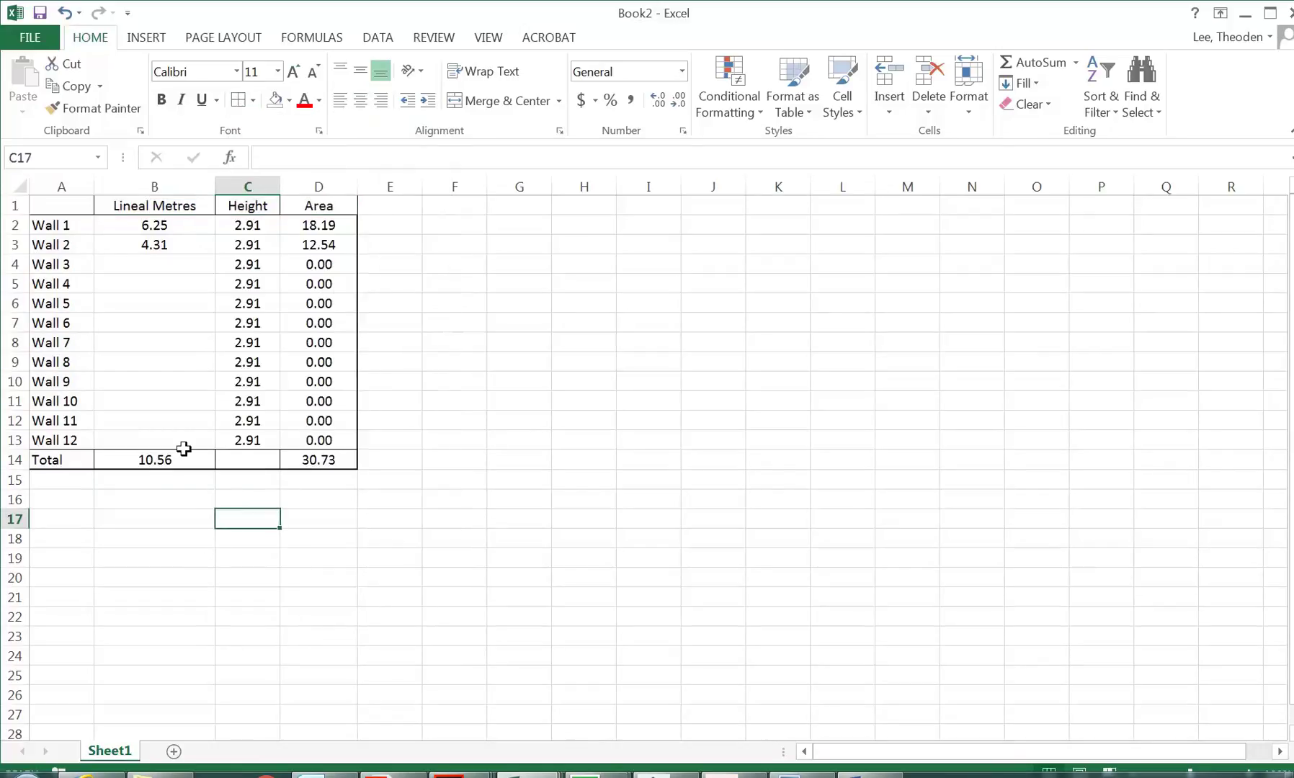
left_click_drag(70, 204, 315, 457)
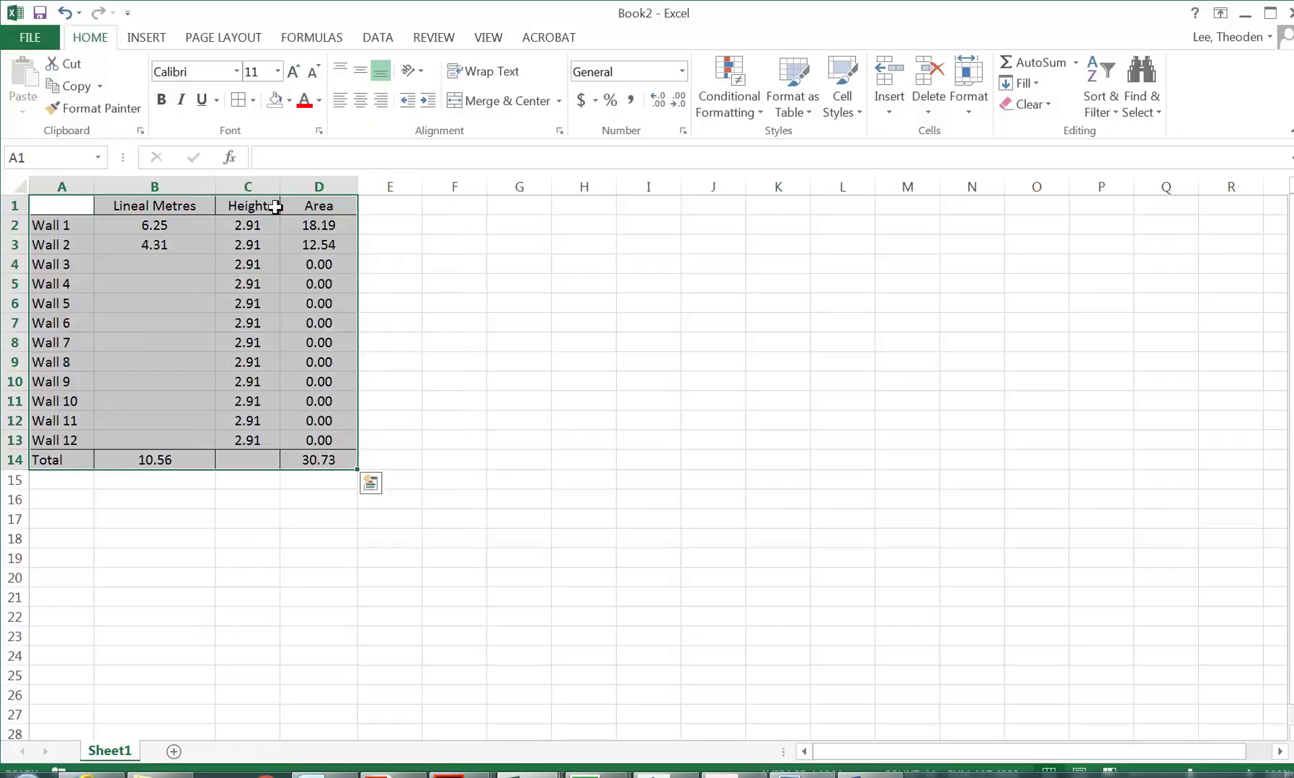
left_click(255, 101)
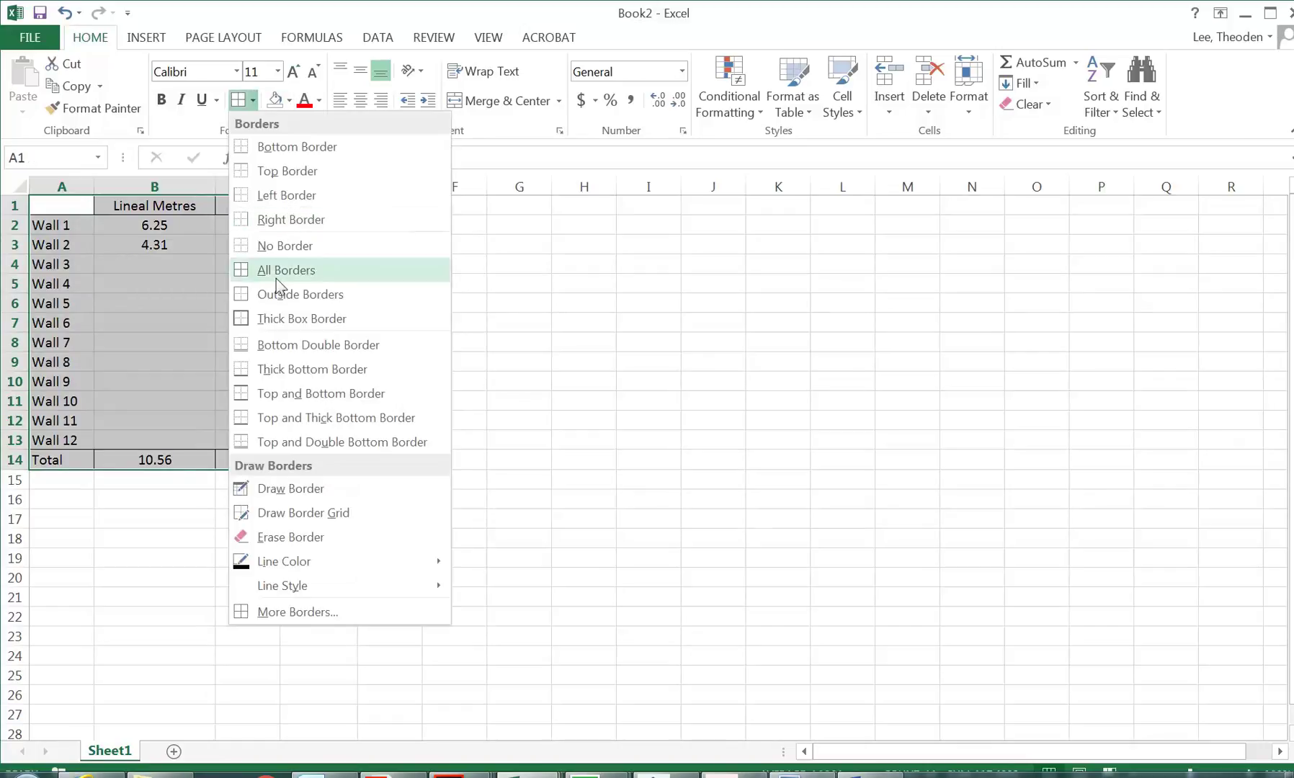
left_click(288, 326)
left_click(523, 398)
Step: Add vertical border lines between the columns across the Wall 1 to Wall 12 rows
left_click_drag(46, 223, 261, 438)
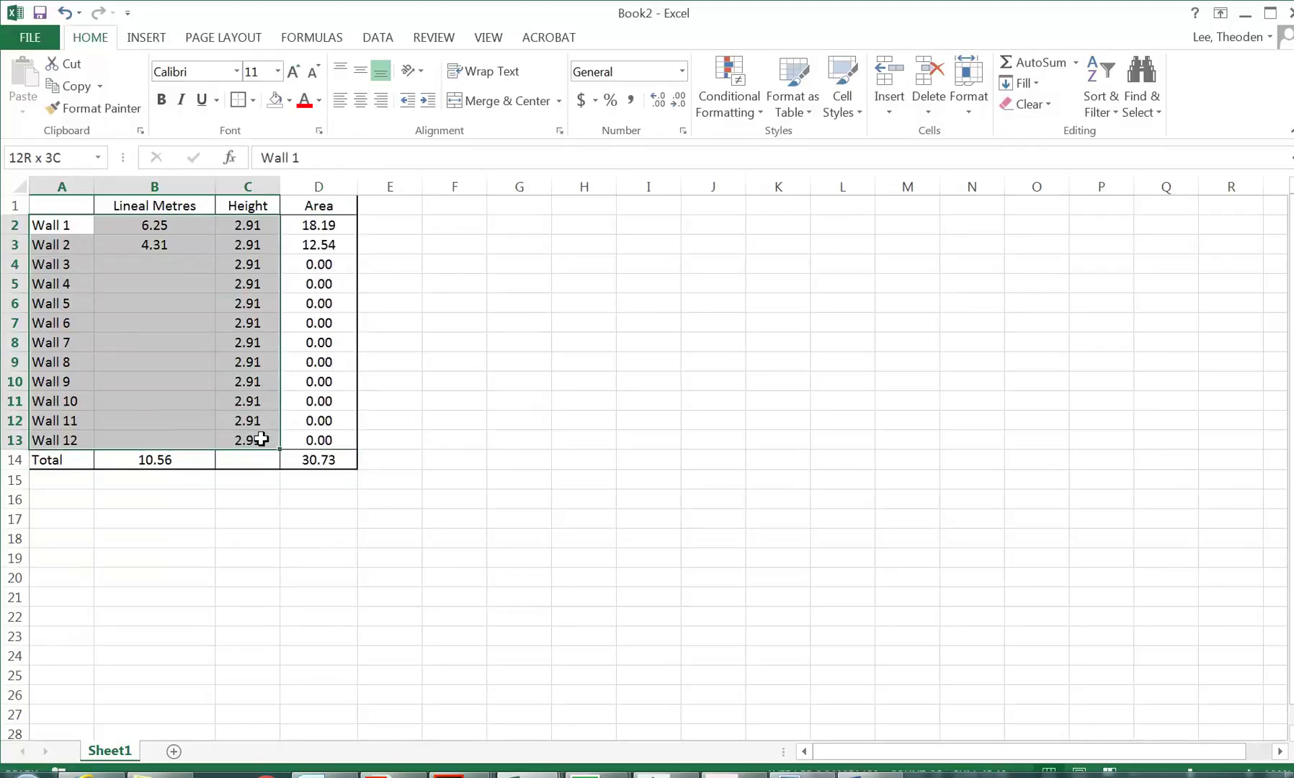
left_click(321, 556)
left_click_drag(63, 226, 52, 441)
left_click(253, 100)
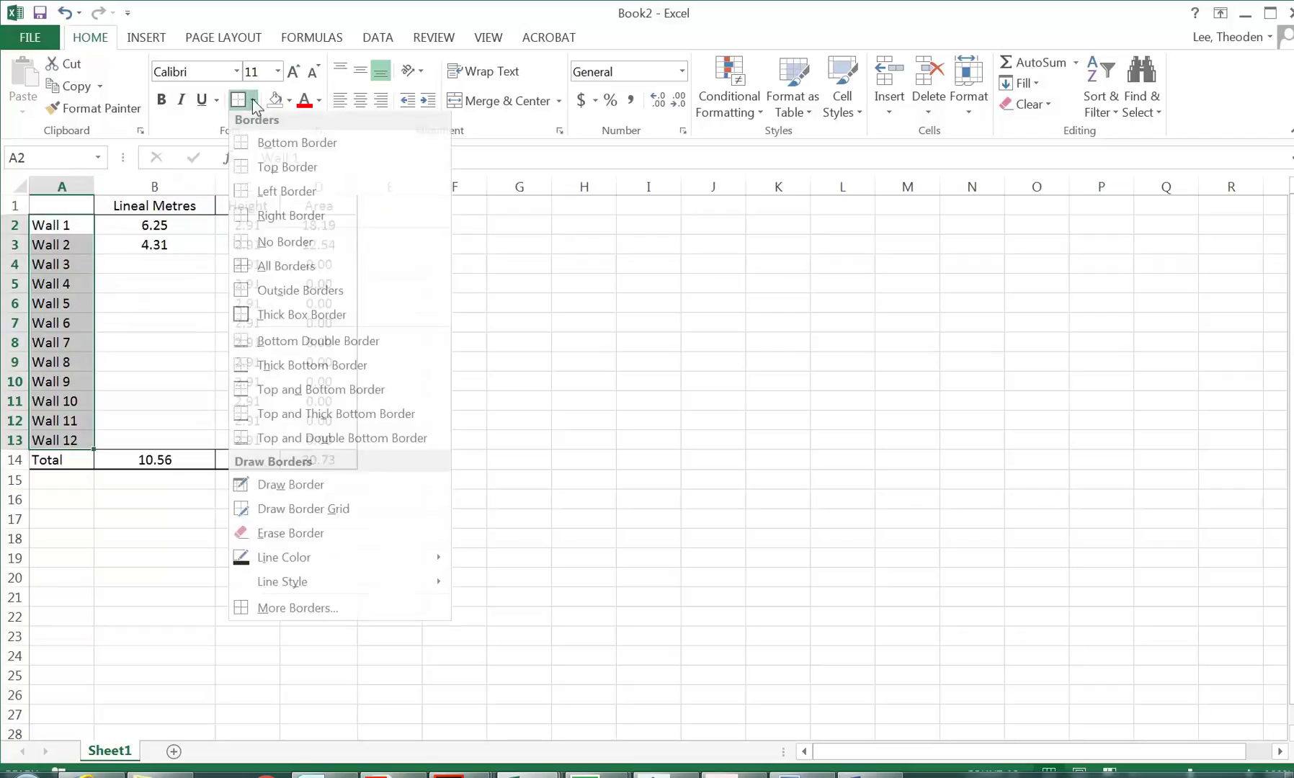
left_click(273, 221)
left_click(163, 225)
left_click_drag(166, 229, 251, 440)
left_click(508, 382)
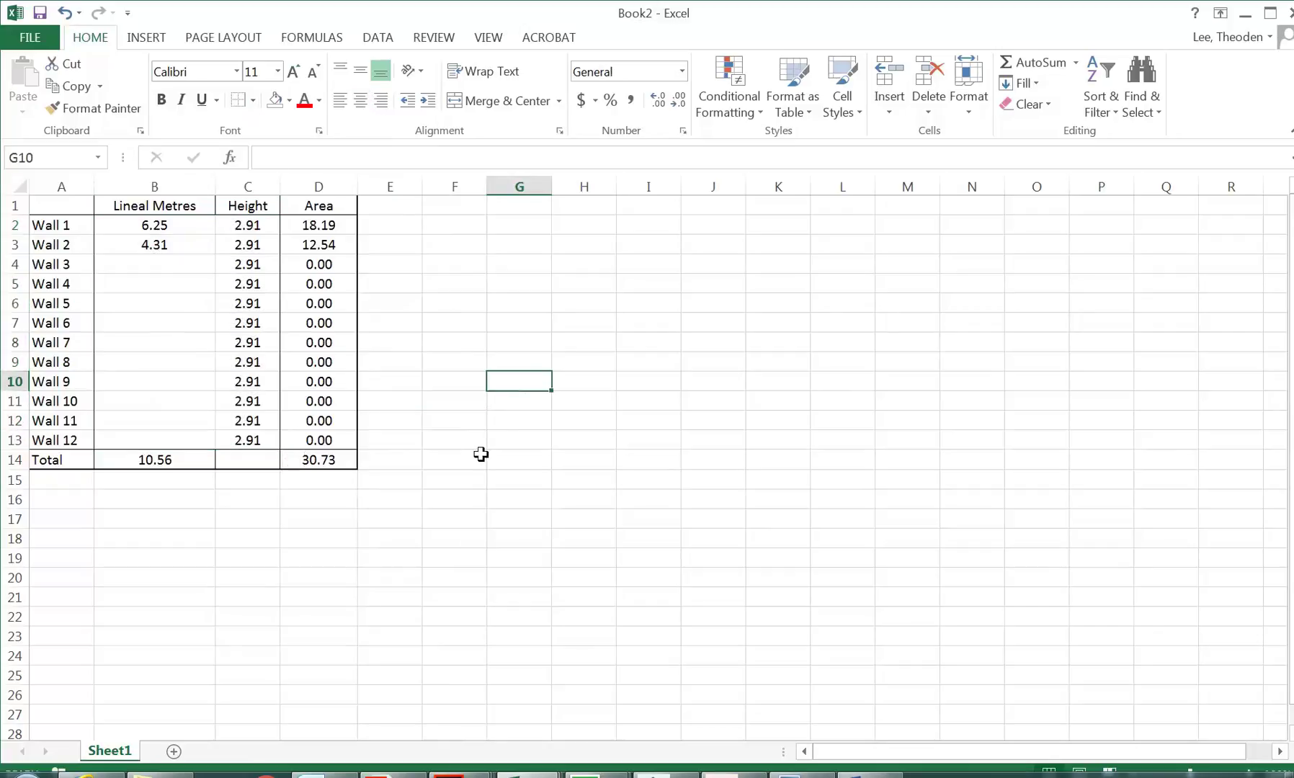
left_click_drag(105, 224, 157, 441)
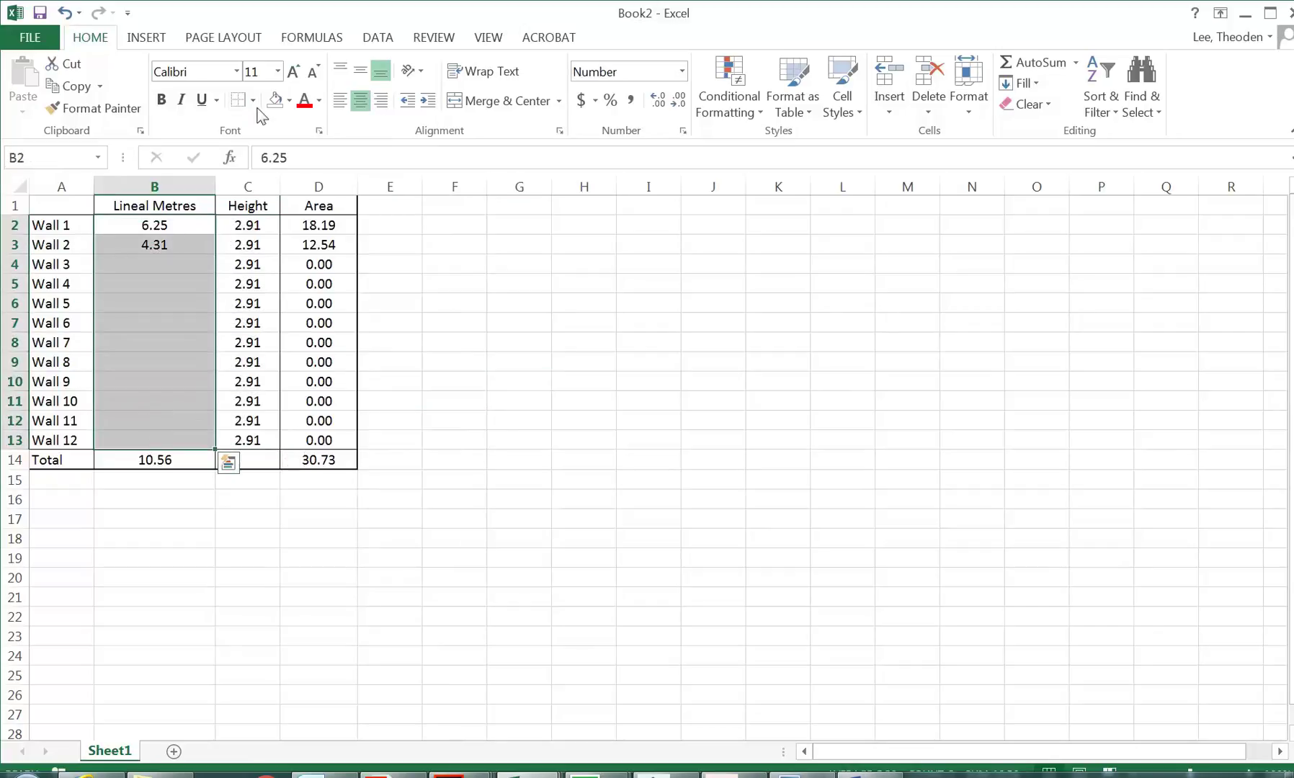
left_click(405, 399)
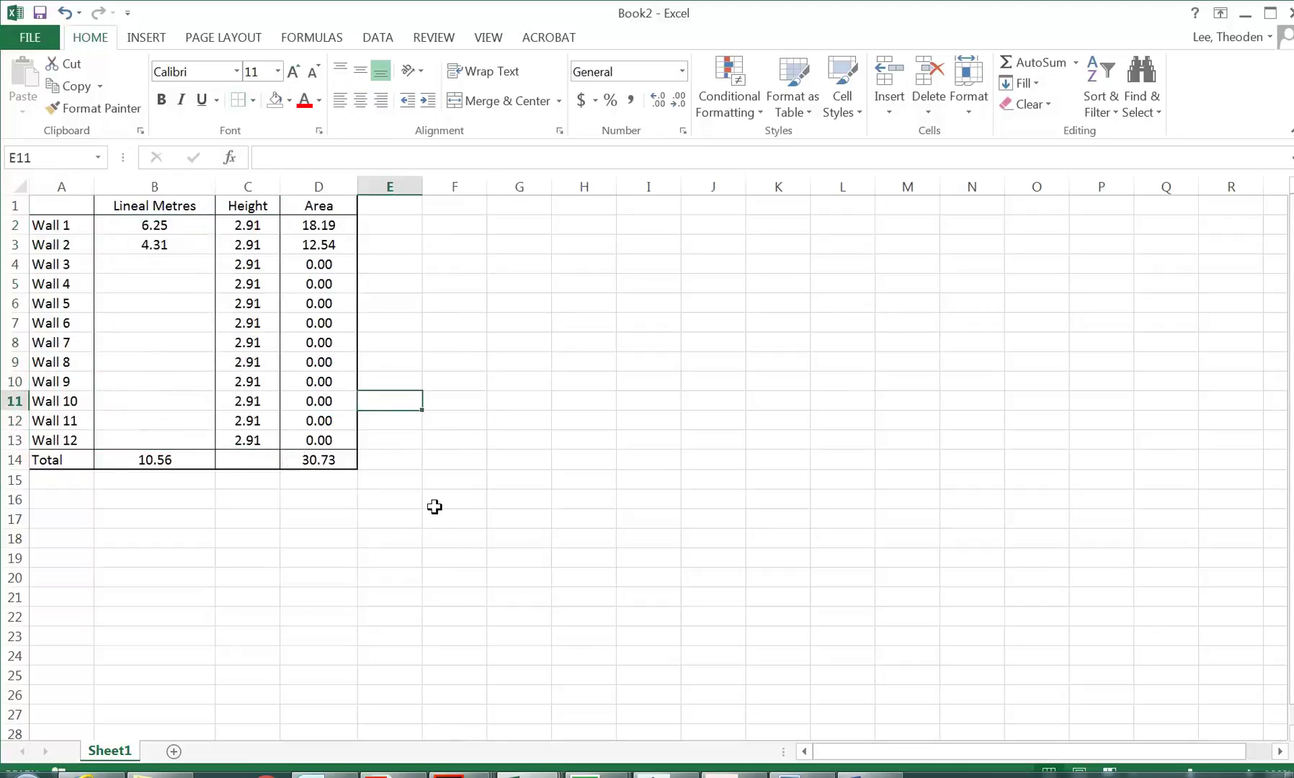
Step: Save the workbook as Wall Areas in the Construction 2 folder inside the 2016 folder
left_click(31, 49)
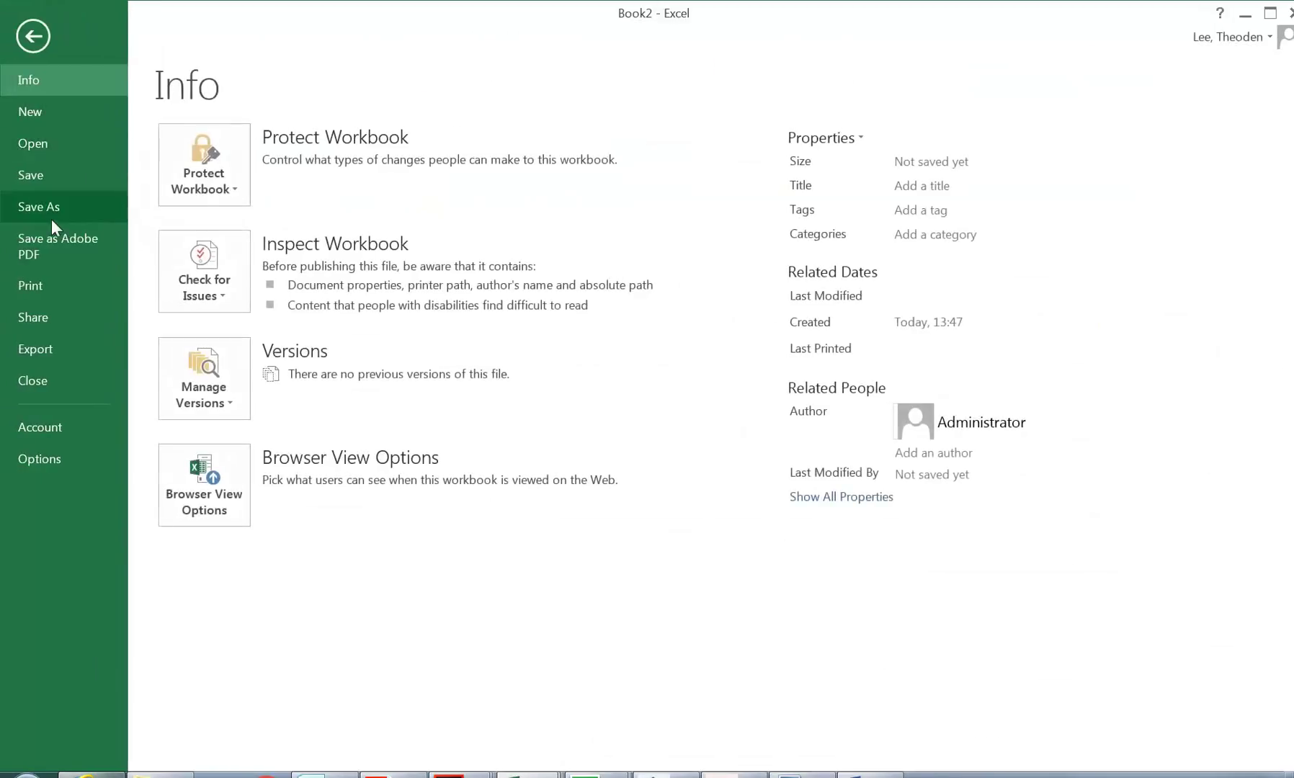
left_click(52, 209)
left_click(504, 530)
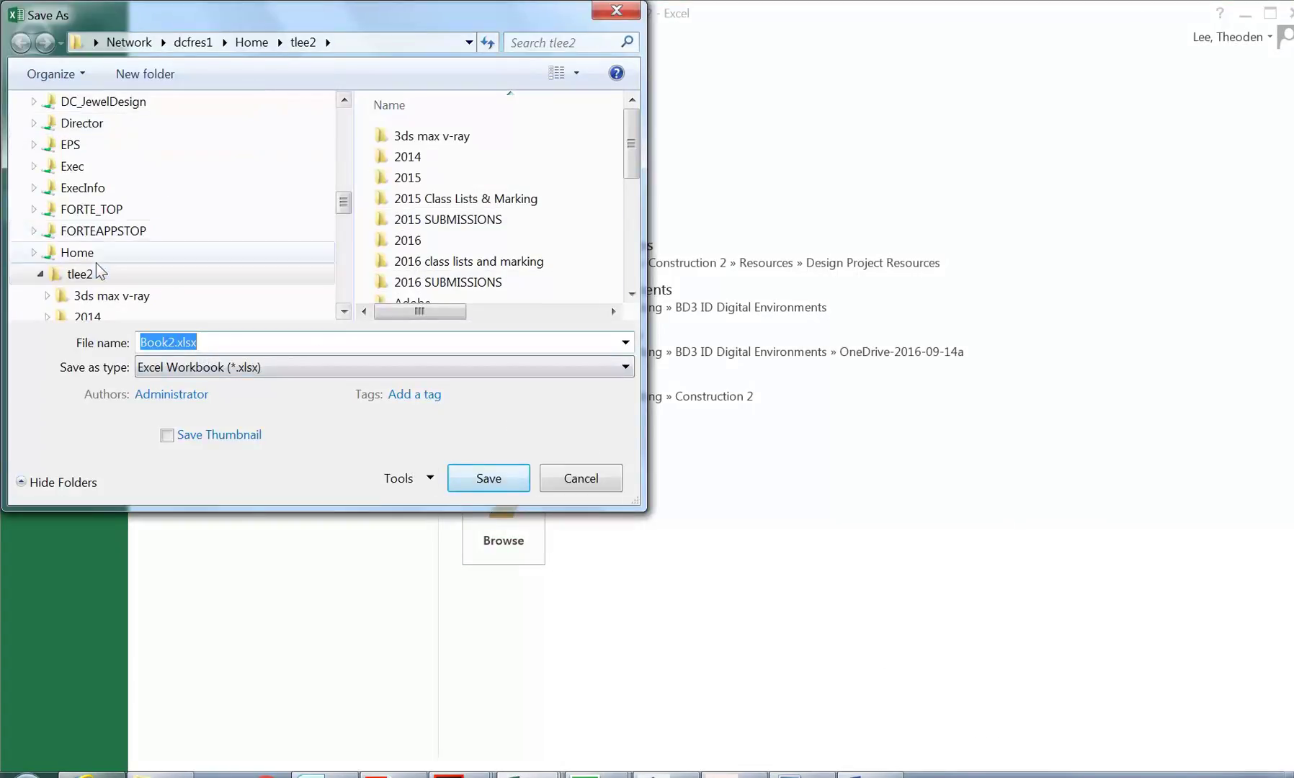
left_click_drag(632, 507, 731, 613)
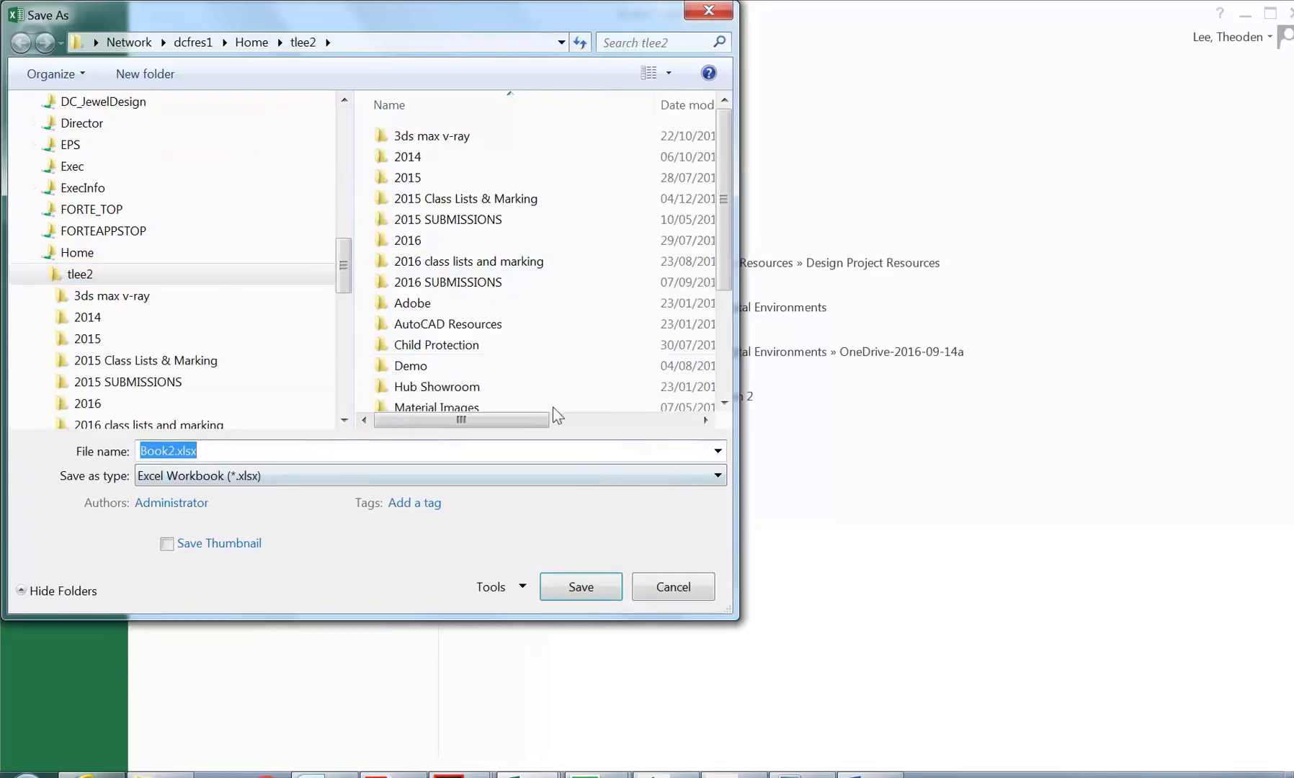
double_click(432, 241)
left_click(421, 325)
double_click(421, 325)
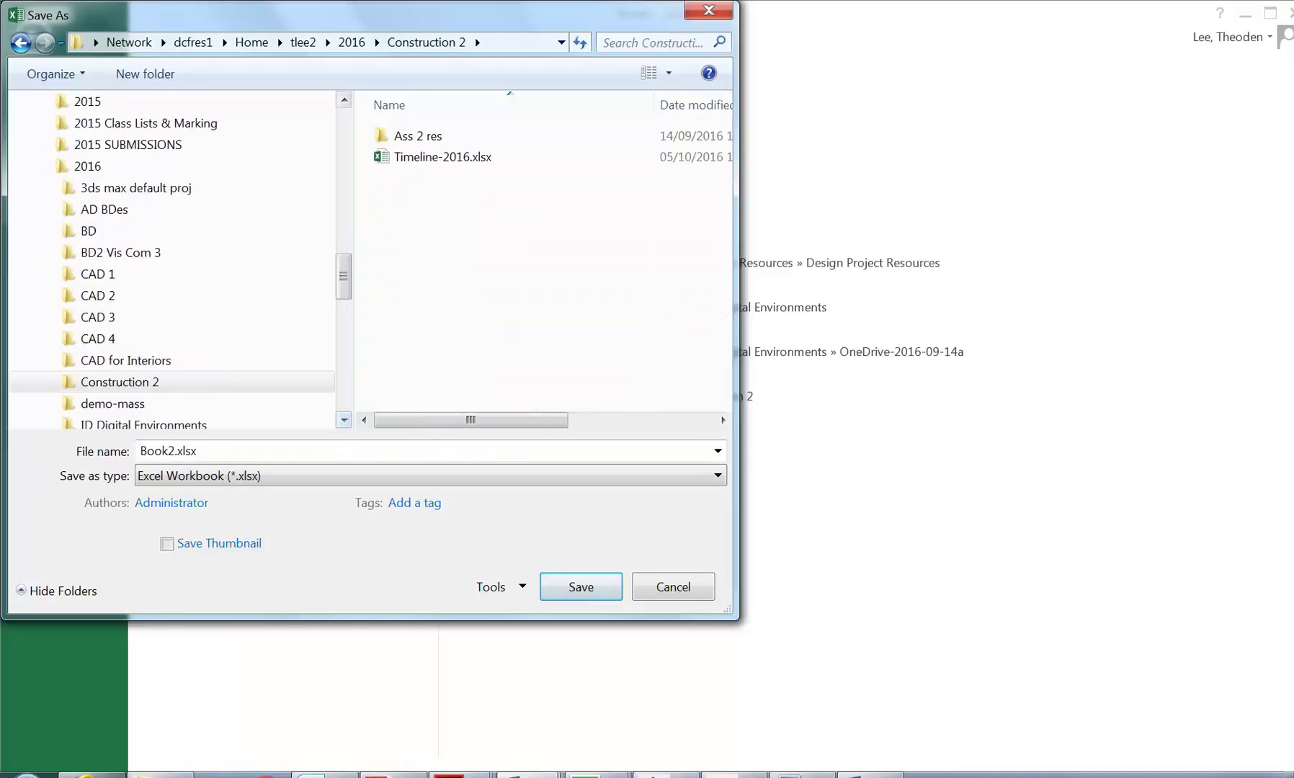
type("Wall Areas")
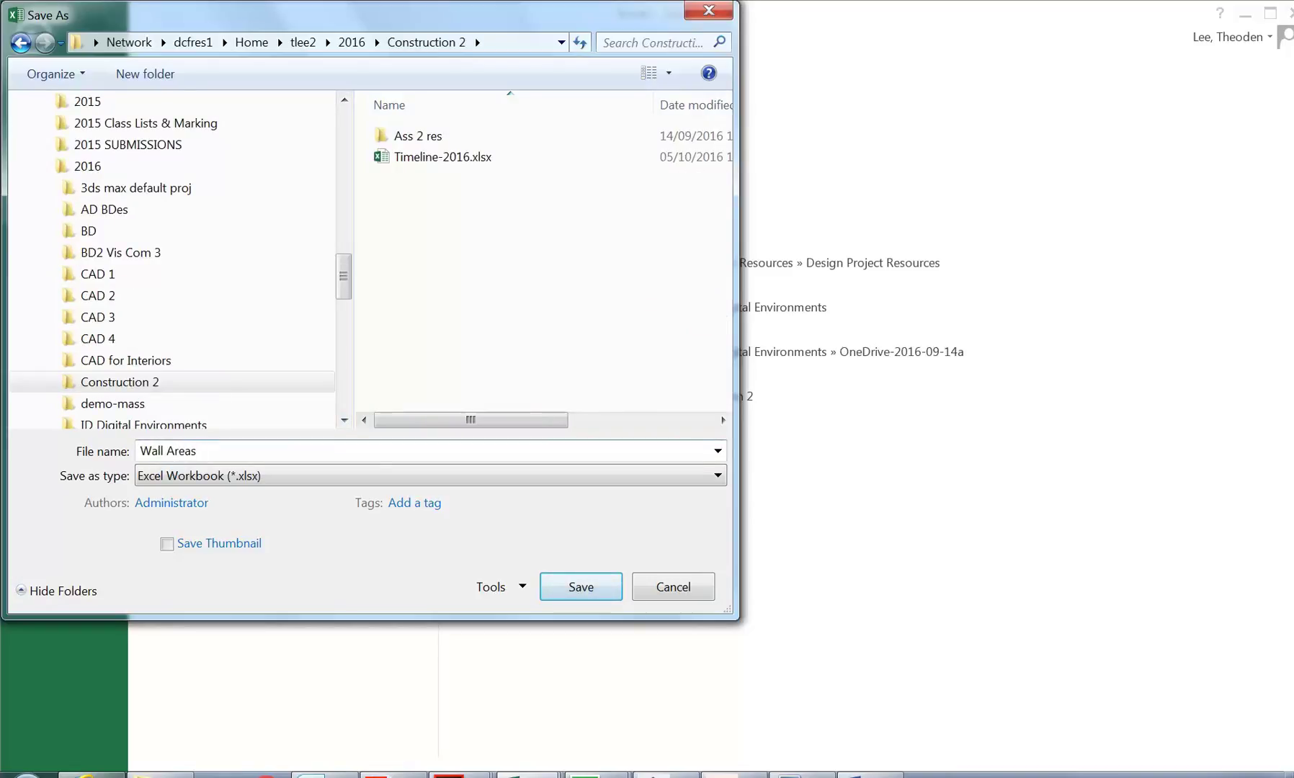
left_click(595, 592)
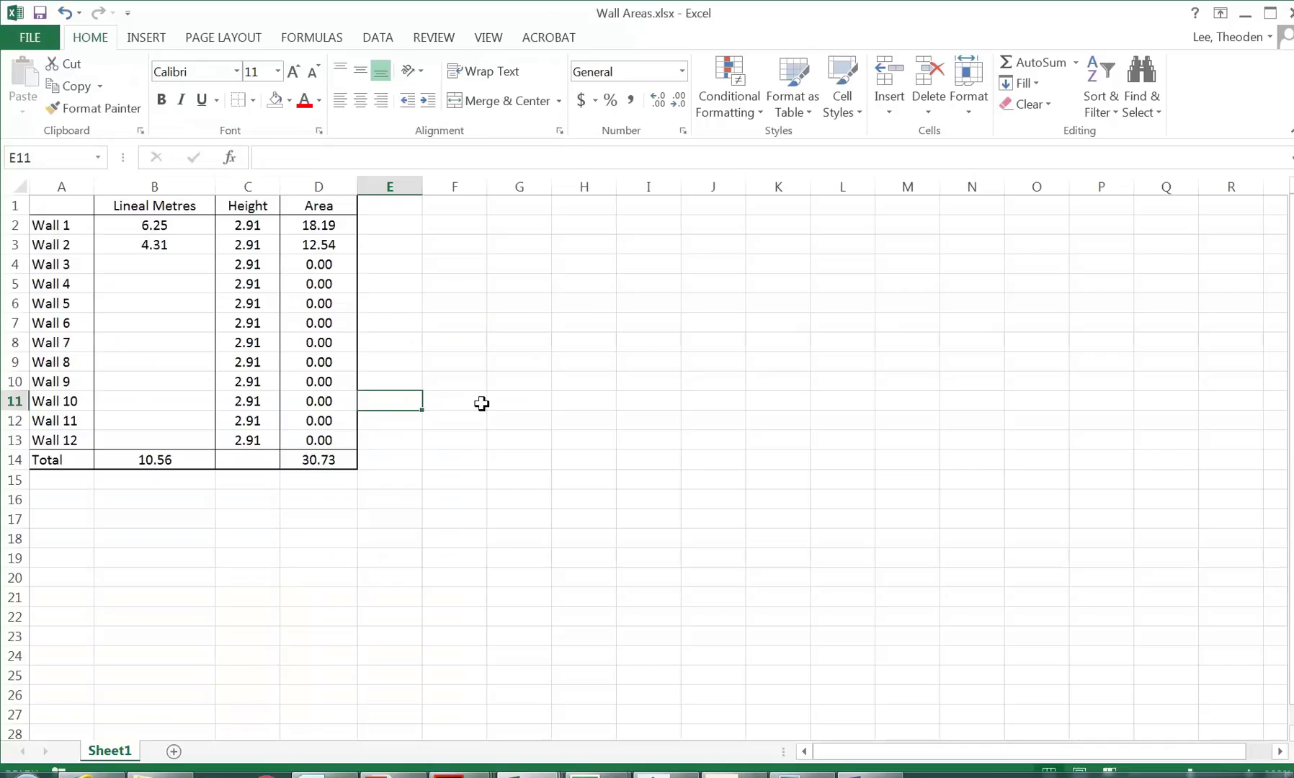
Step: Switch to the Light-Commercial-Building-Estimate-Template v1 workbook and examine the Admin Costing items, especially the quantity and unit cells for internal painting
left_click(531, 775)
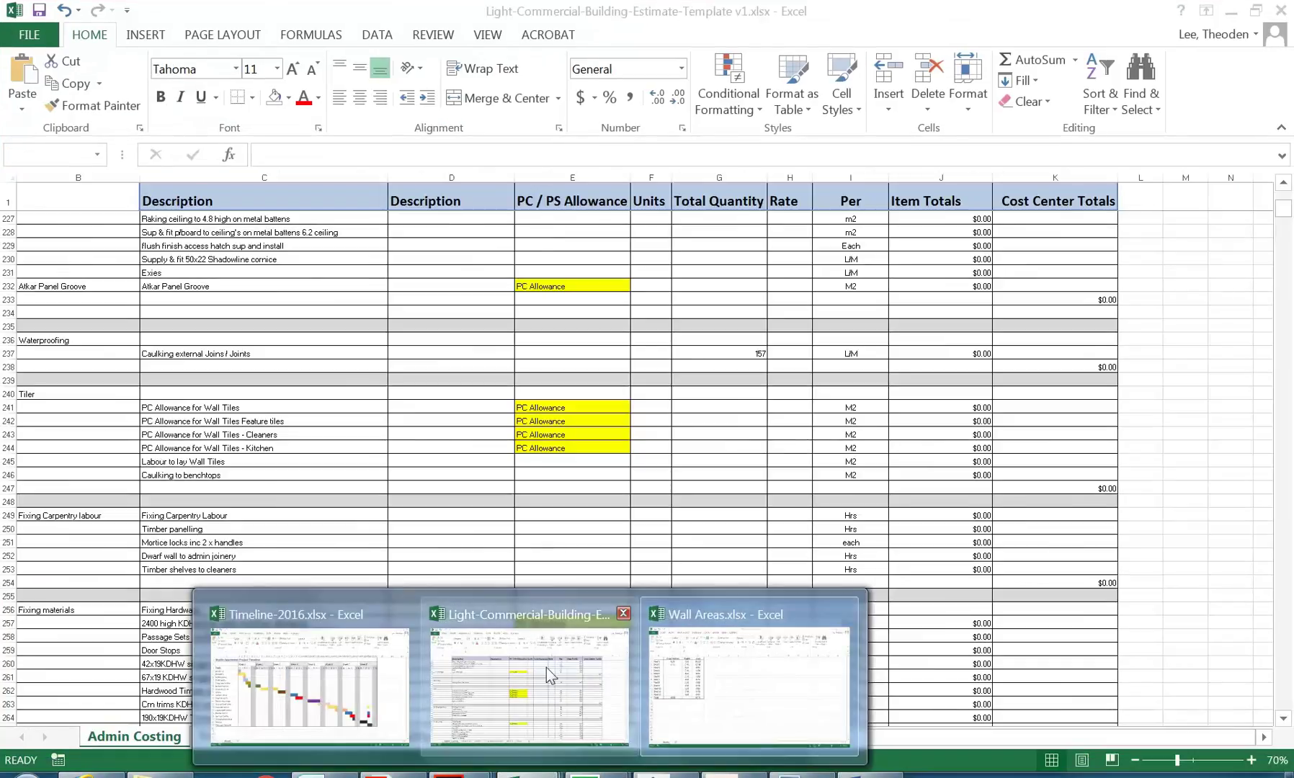
left_click(458, 683)
left_click(258, 555)
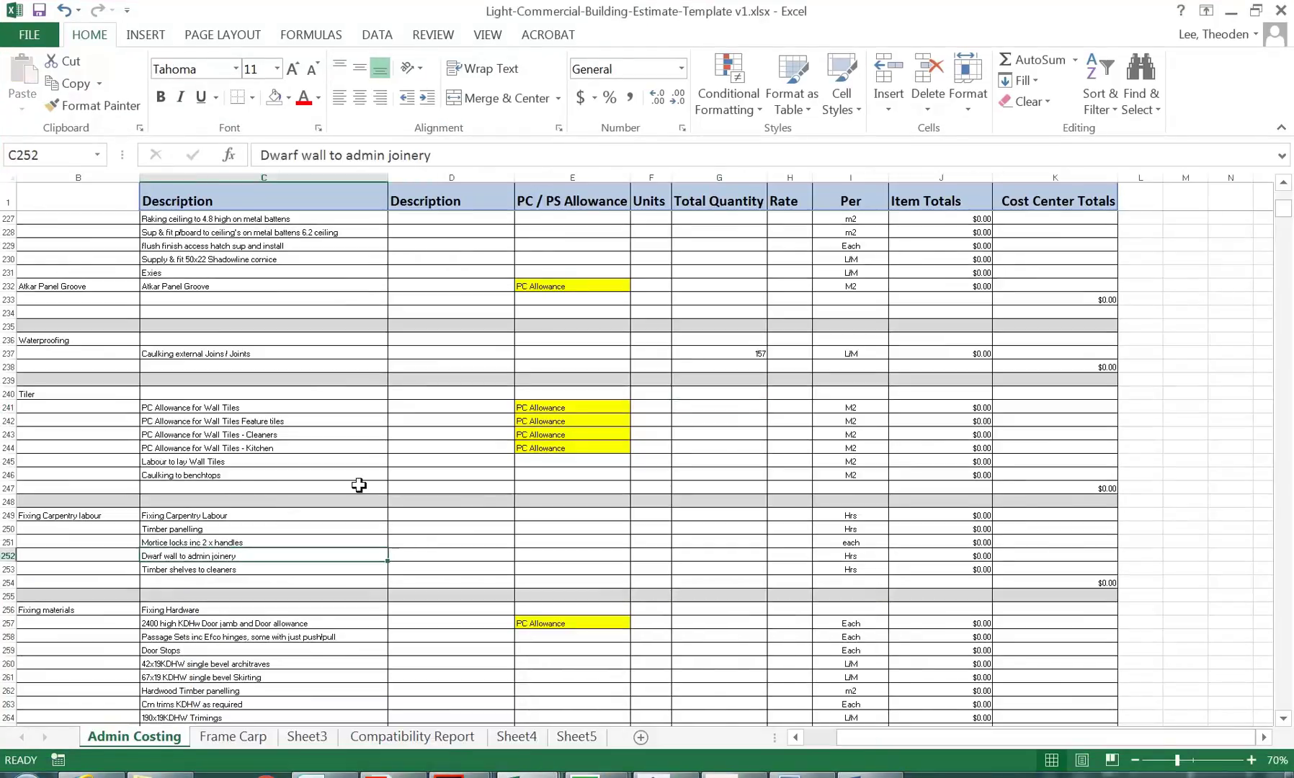
scroll(592, 530, "down", 10)
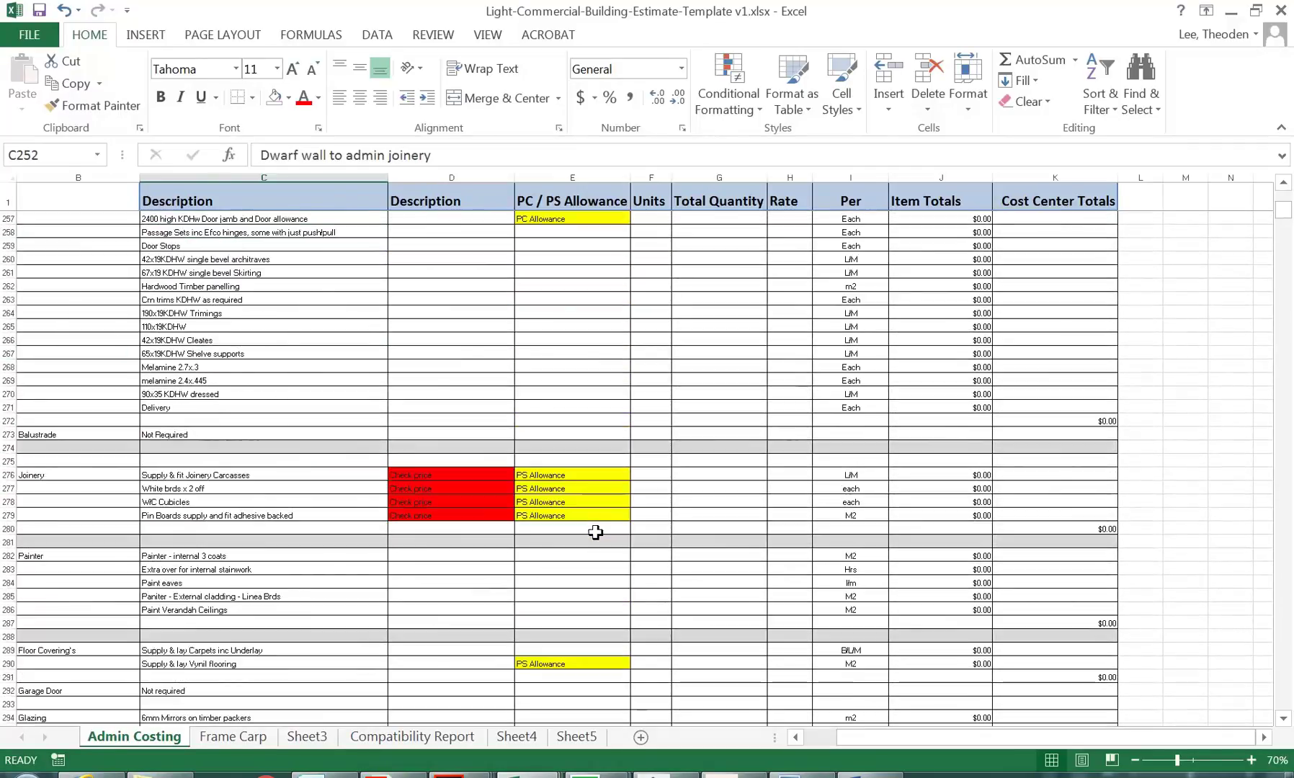
scroll(595, 532, "down", 9)
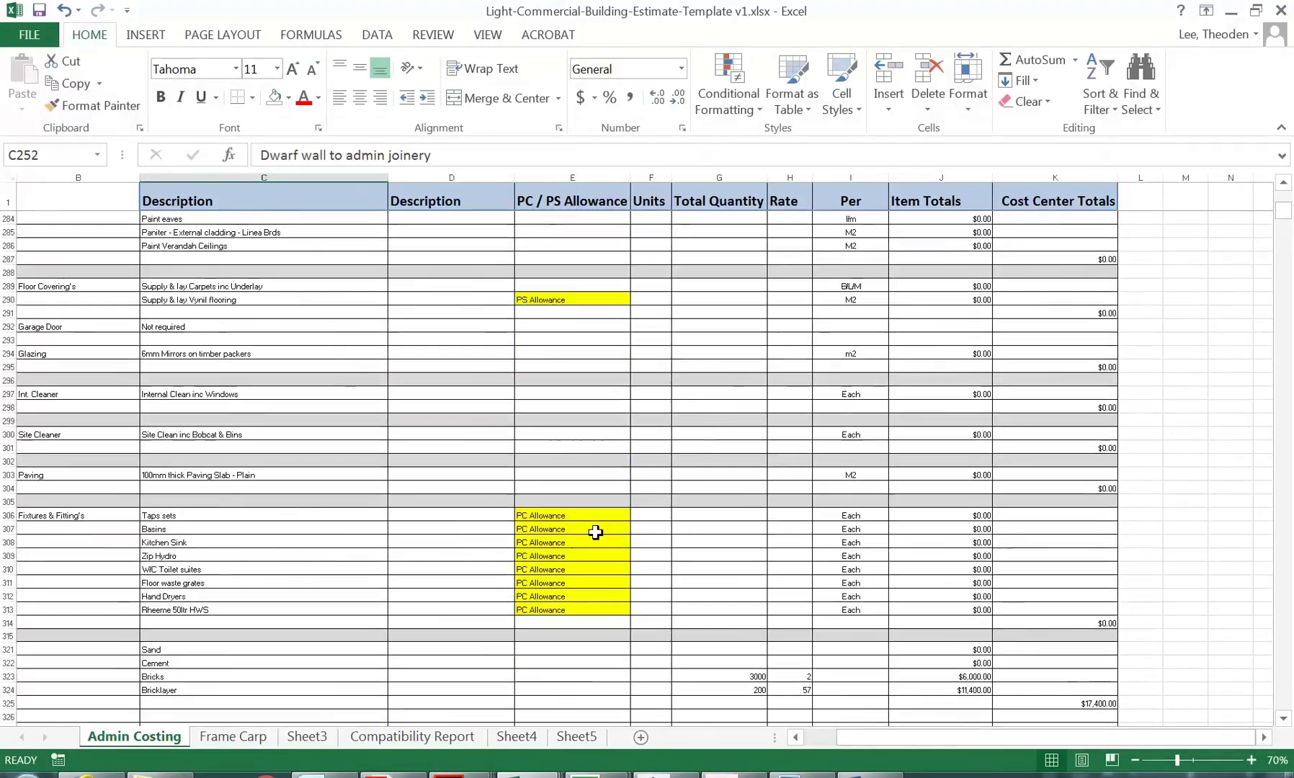
scroll(595, 532, "down", 7)
scroll(596, 531, "up", 13)
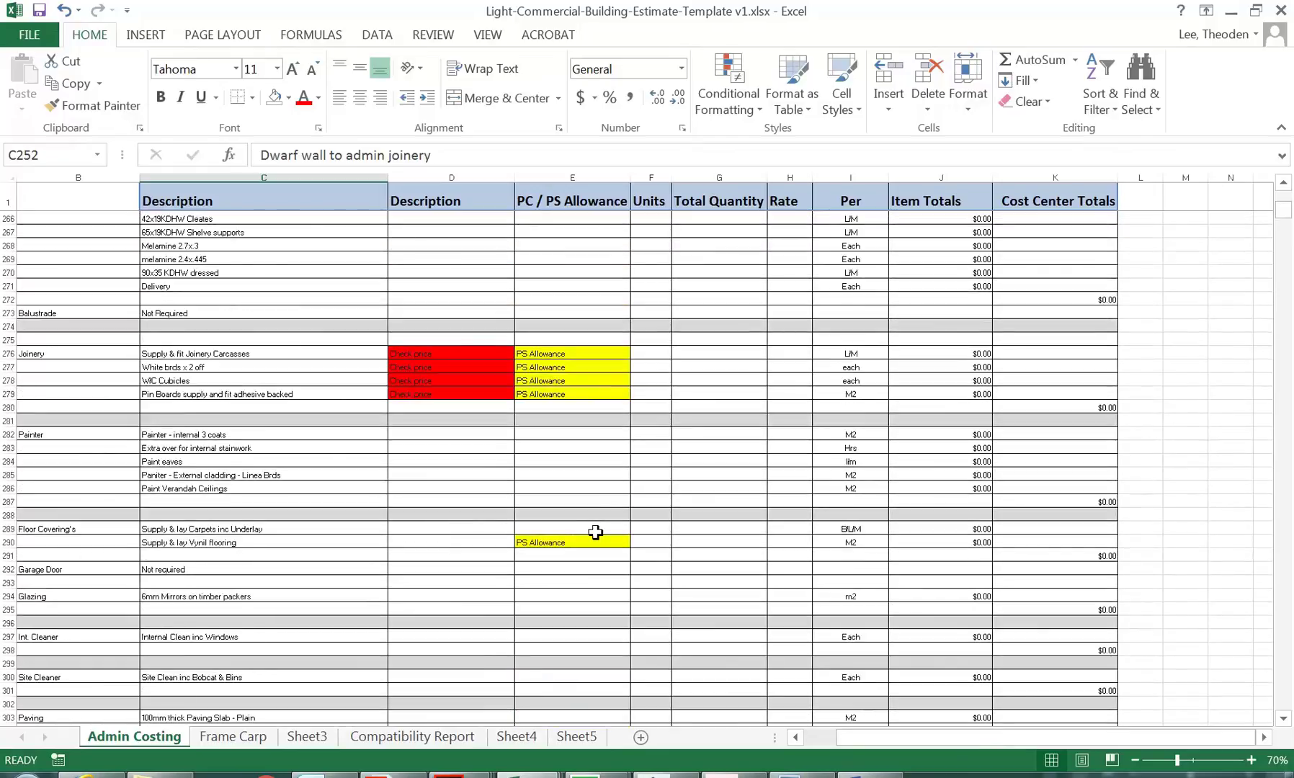
left_click(242, 435)
left_click(769, 431)
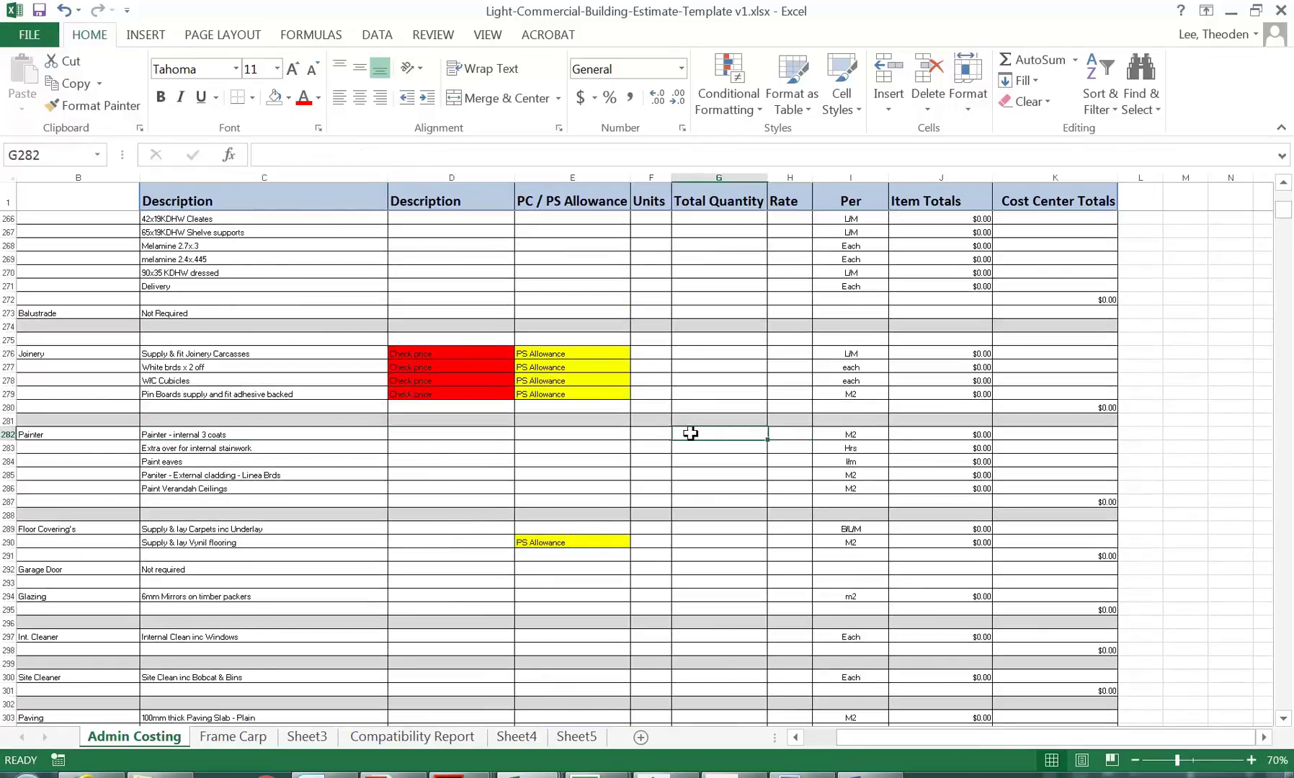
left_click(661, 432)
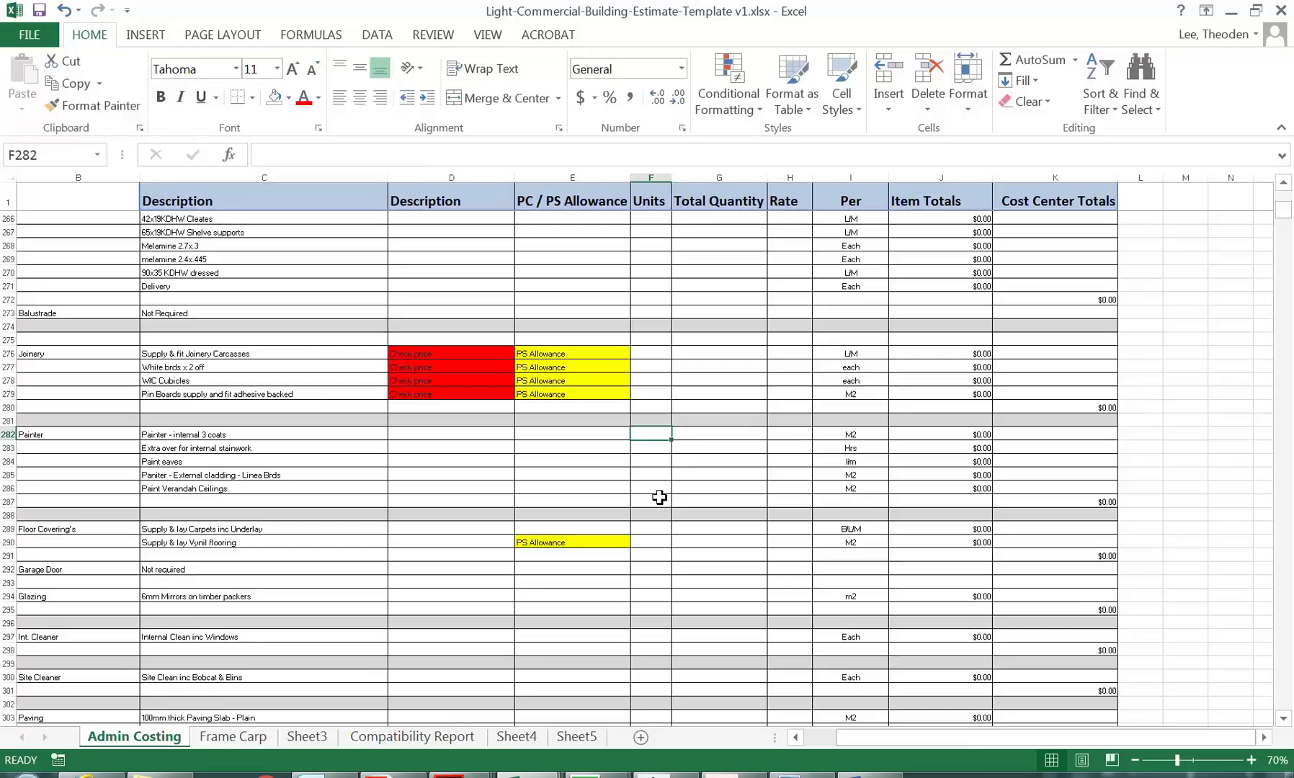
mouse_move(597, 775)
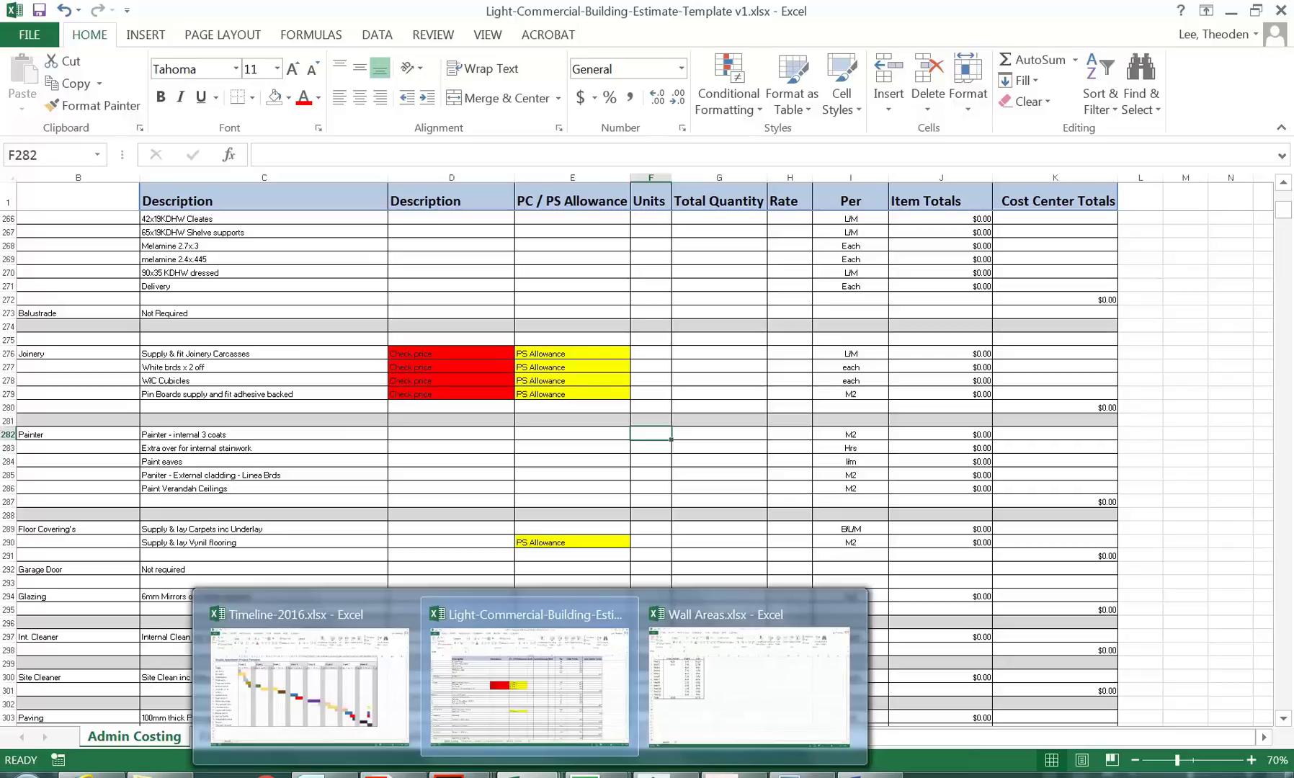
Step: Switch to the Wall Areas workbook, look over the Wall 1 to Wall 12 rows, and return to the Light-Commercial-Building-Estimate-Template v1 workbook
left_click(728, 704)
left_click(60, 297)
key("Down")
key("Down")
key("Down")
key("Down")
key("Down")
key("Up")
key("Up")
key("Up")
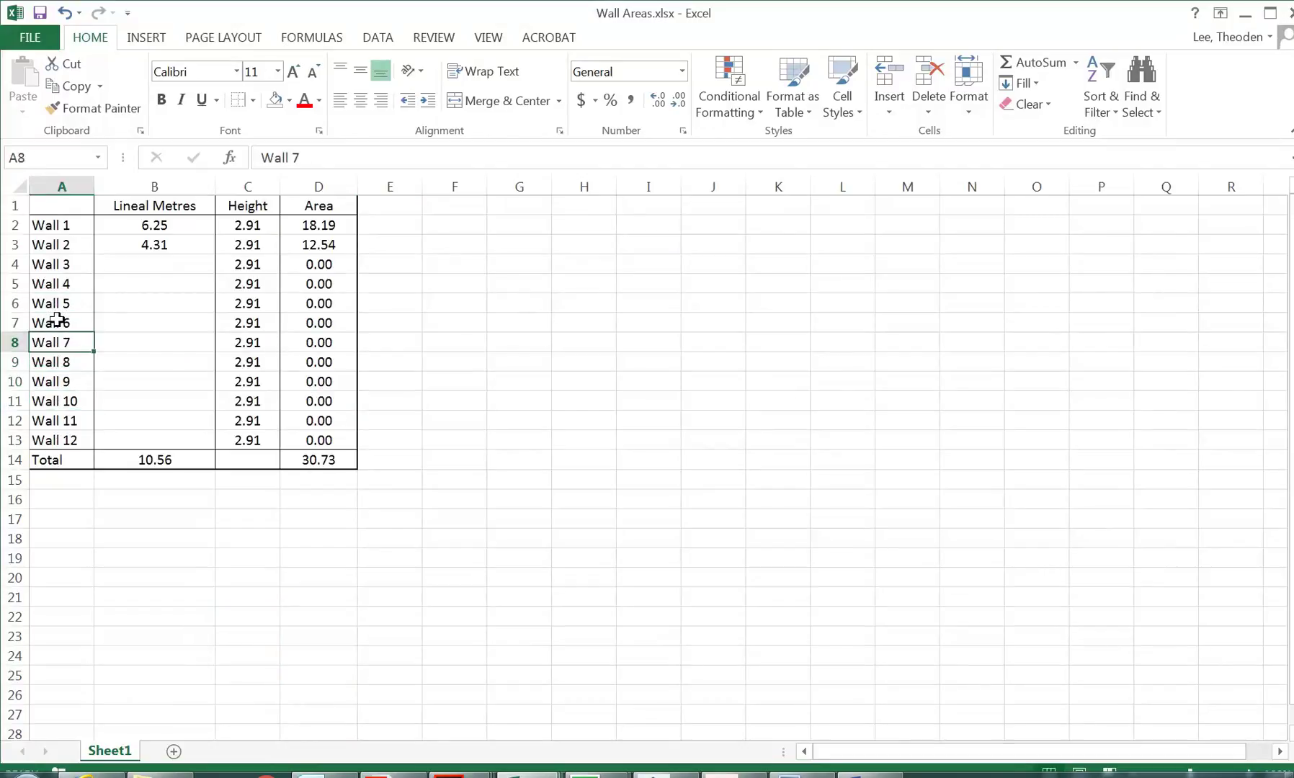
left_click(1246, 18)
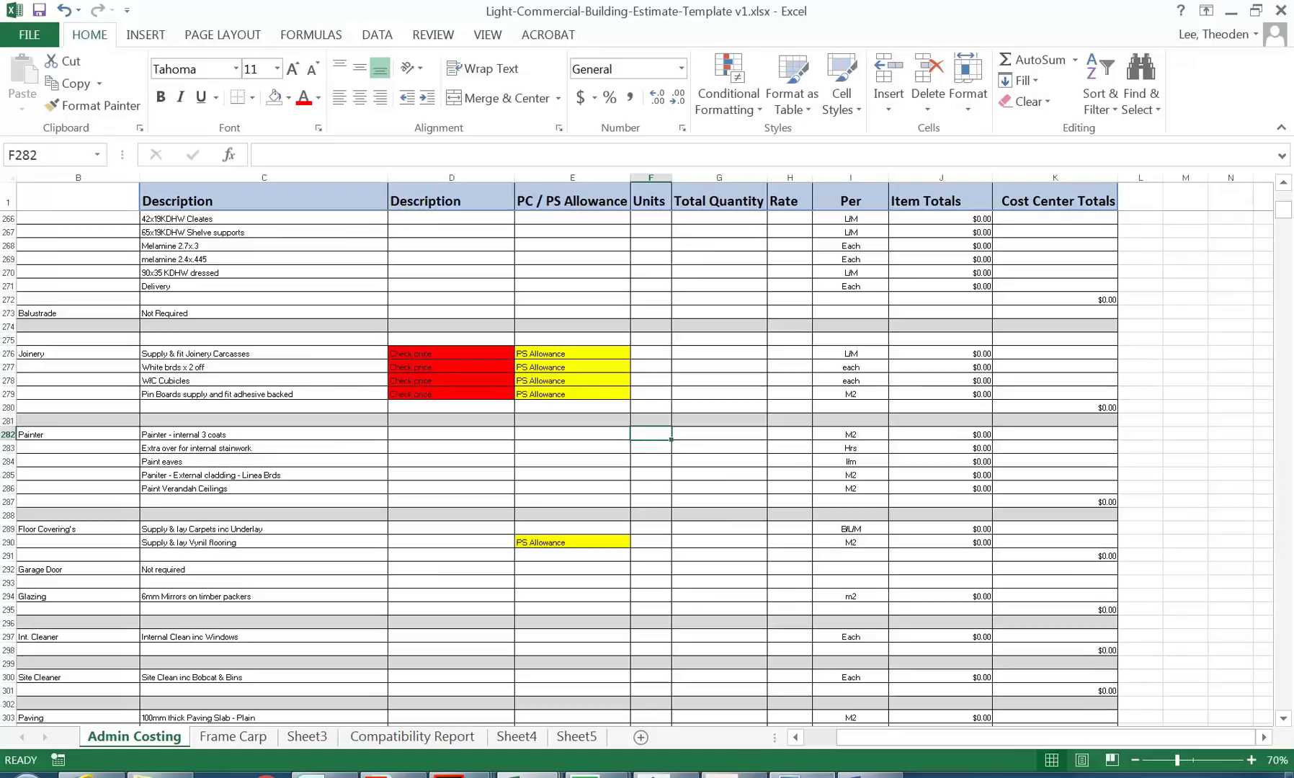
mouse_move(598, 775)
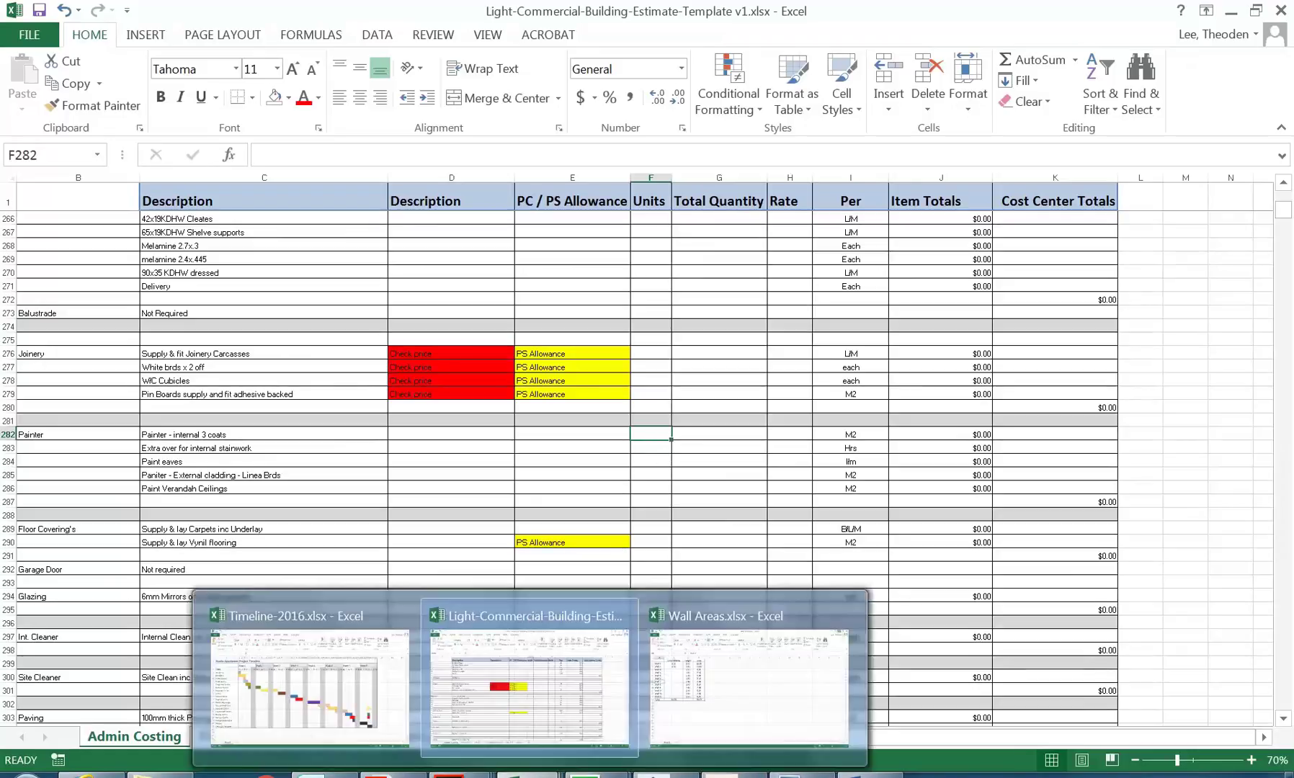
mouse_move(762, 666)
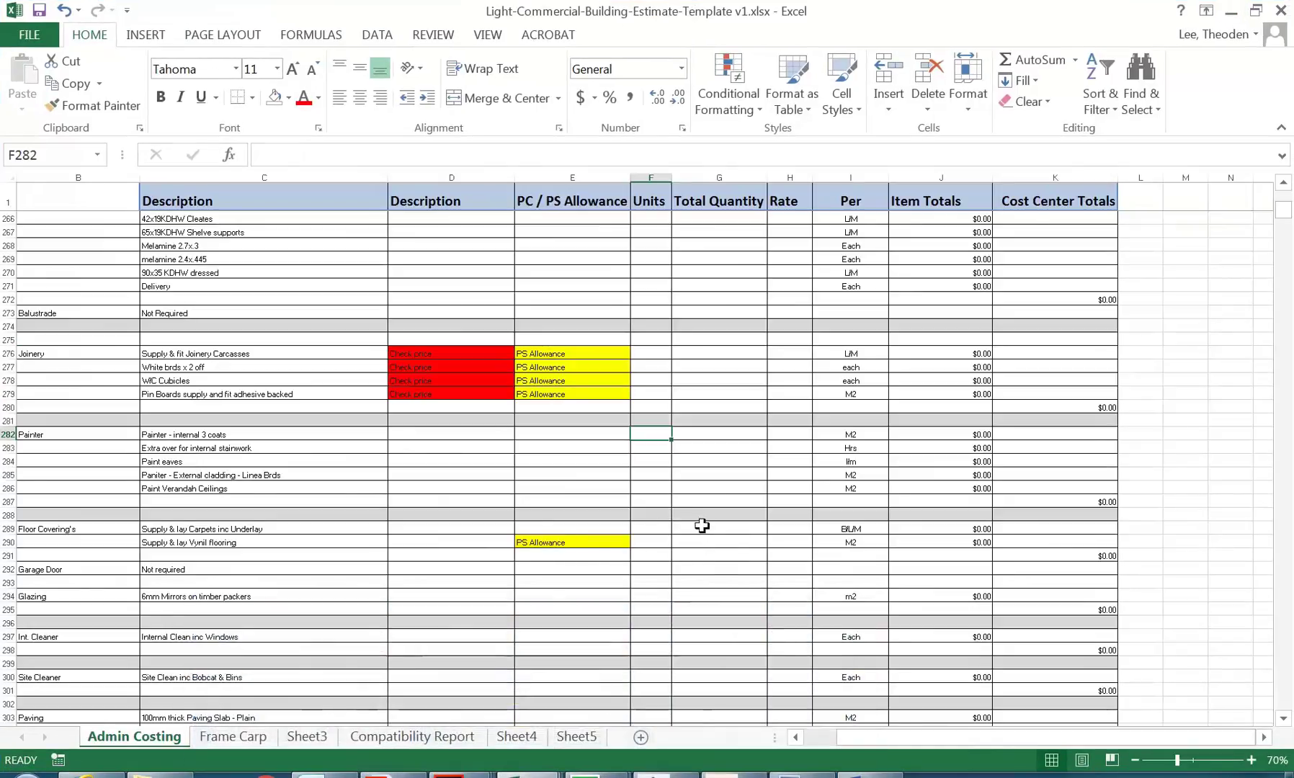
Step: Enter a total quantity of 120 and a rate of 30 for the Painter - internal 3 coats item
left_click(708, 436)
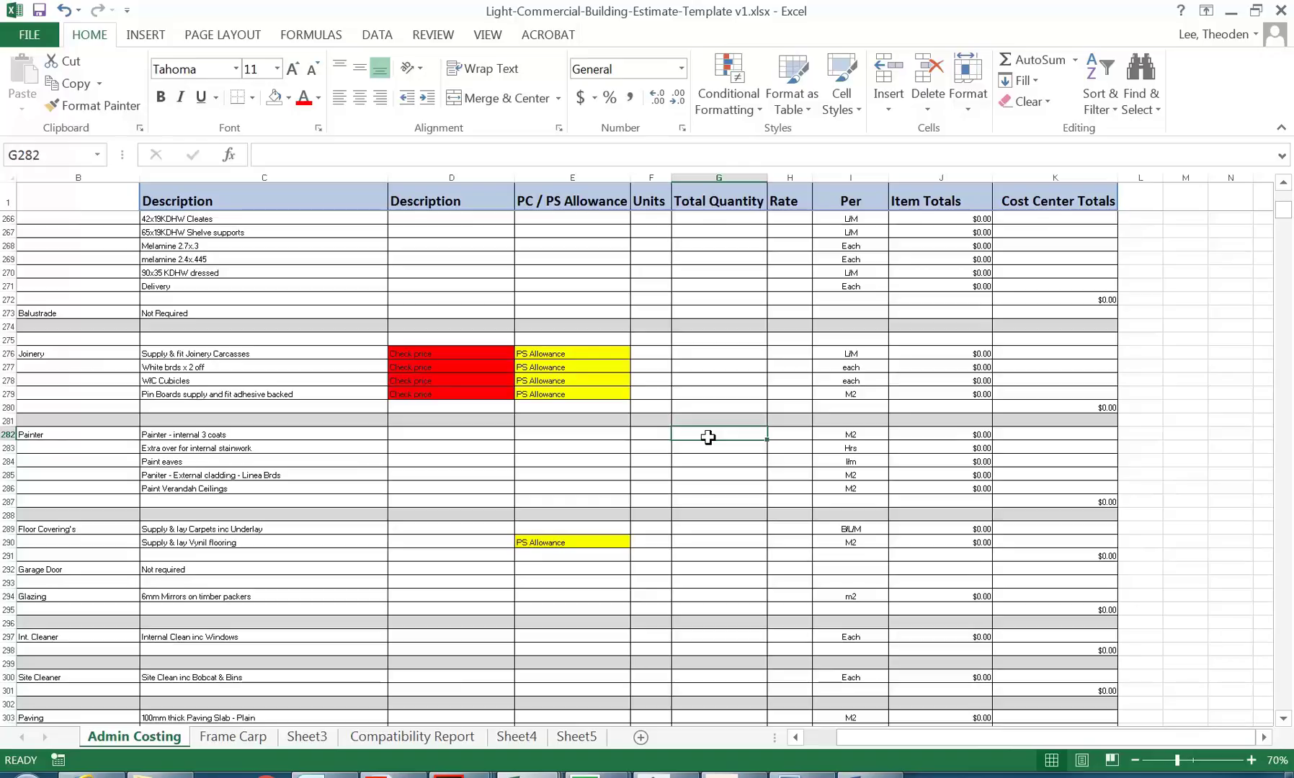
type("120")
key("Return")
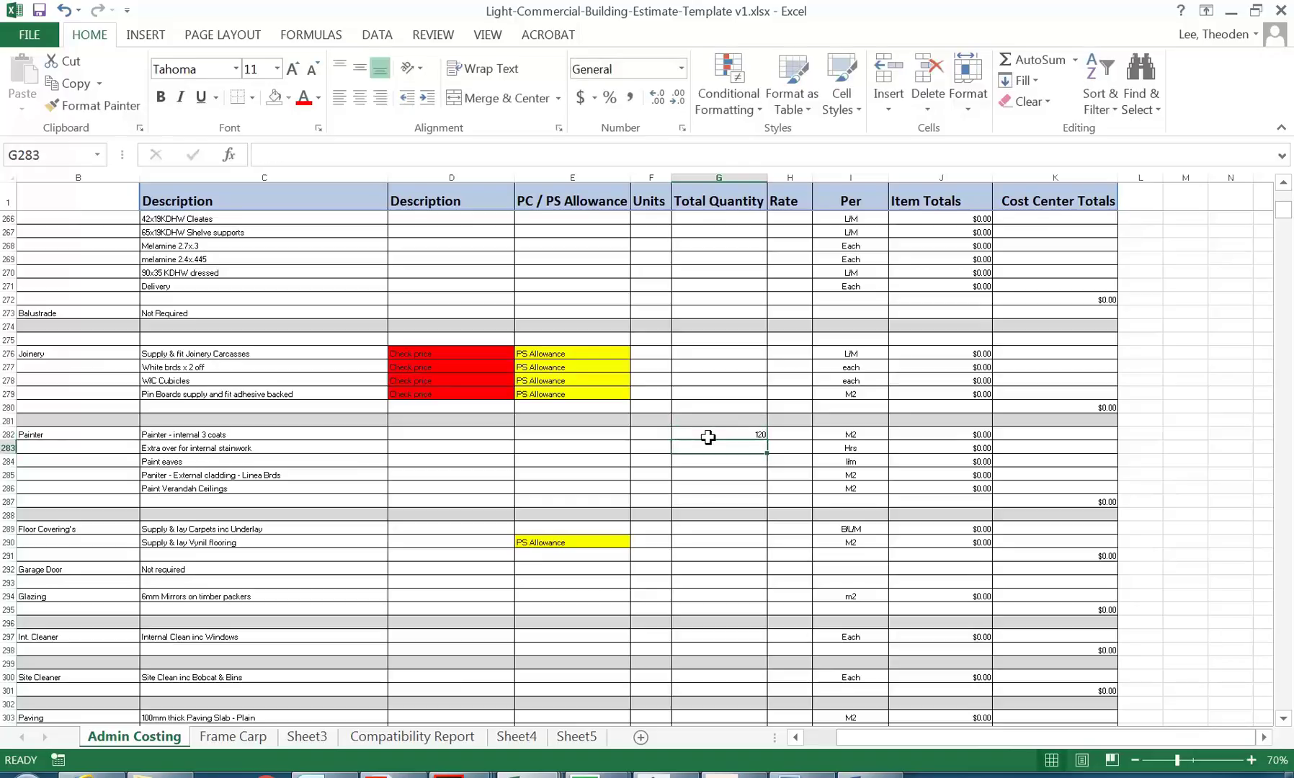
left_click(709, 436)
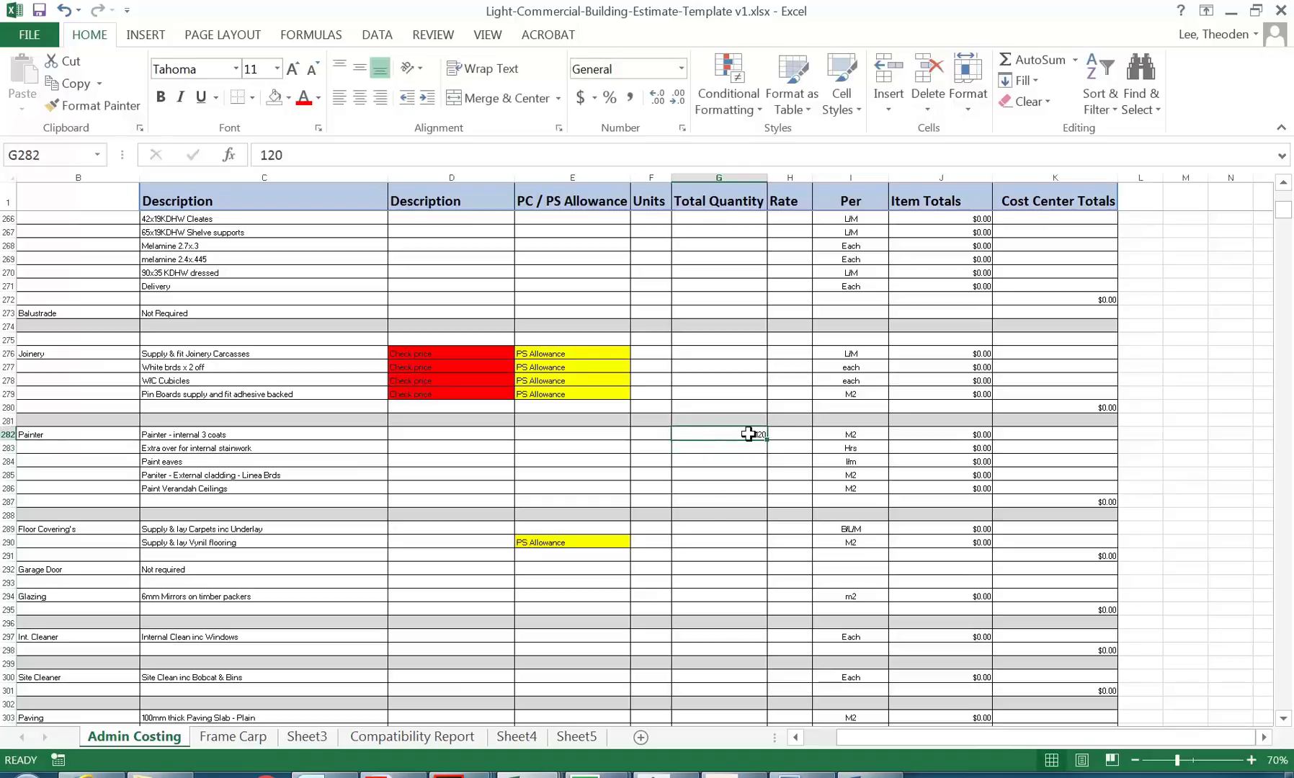
left_click(784, 434)
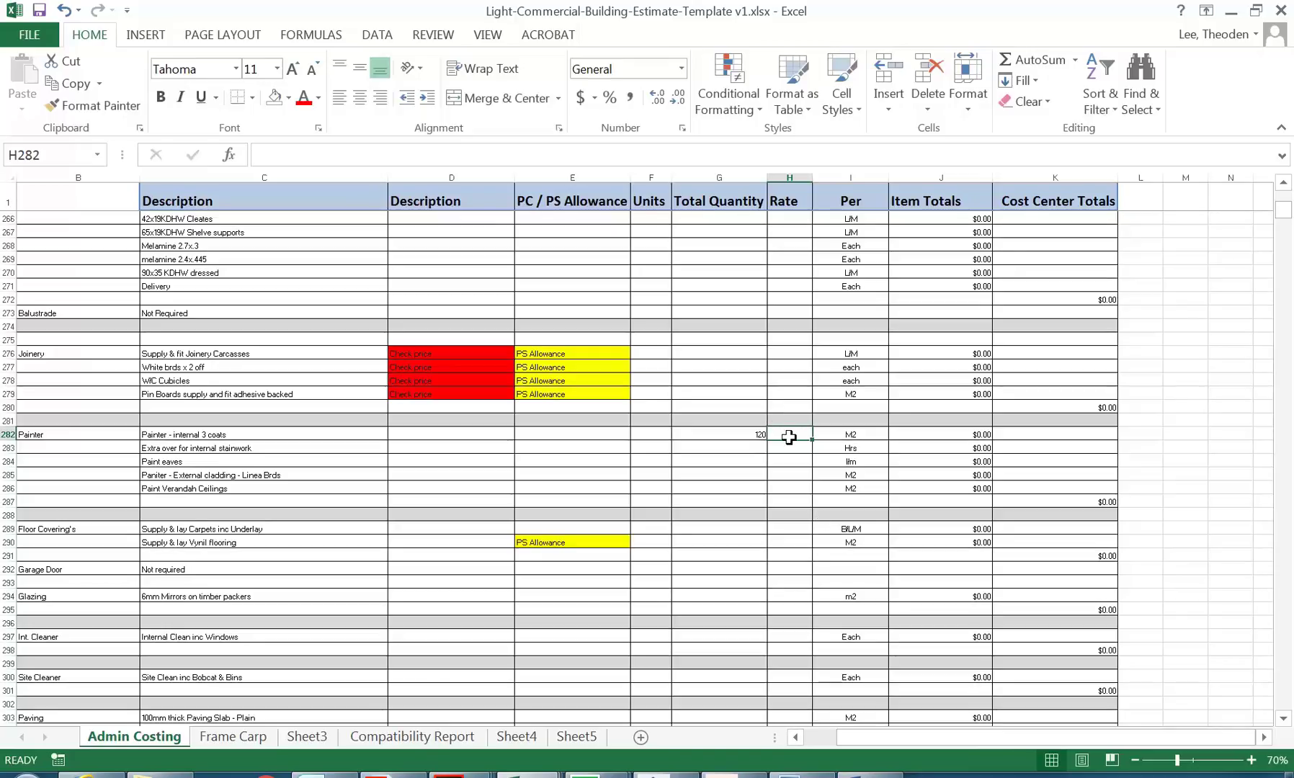
type("30")
key("Return")
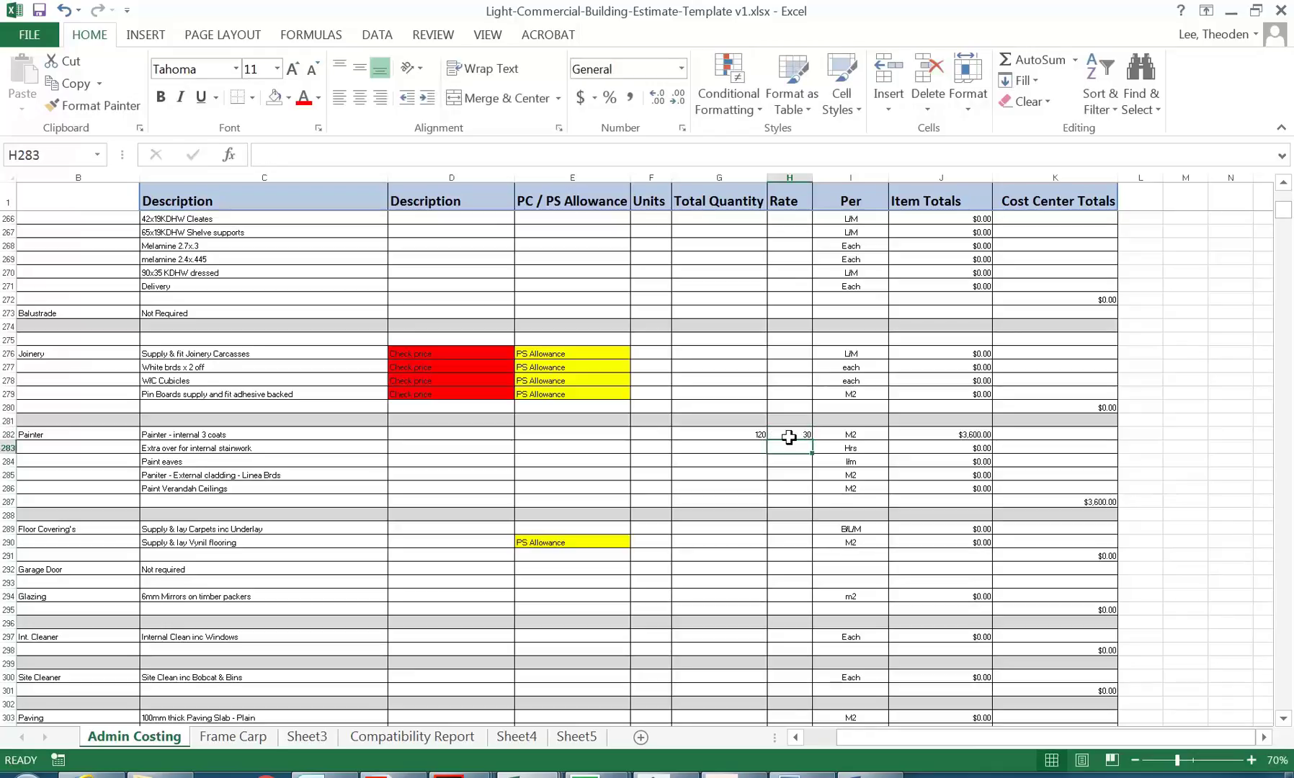
Step: Inspect the formulas behind the internal painting item total, the Painter cost center total and the Total of Project
left_click(931, 437)
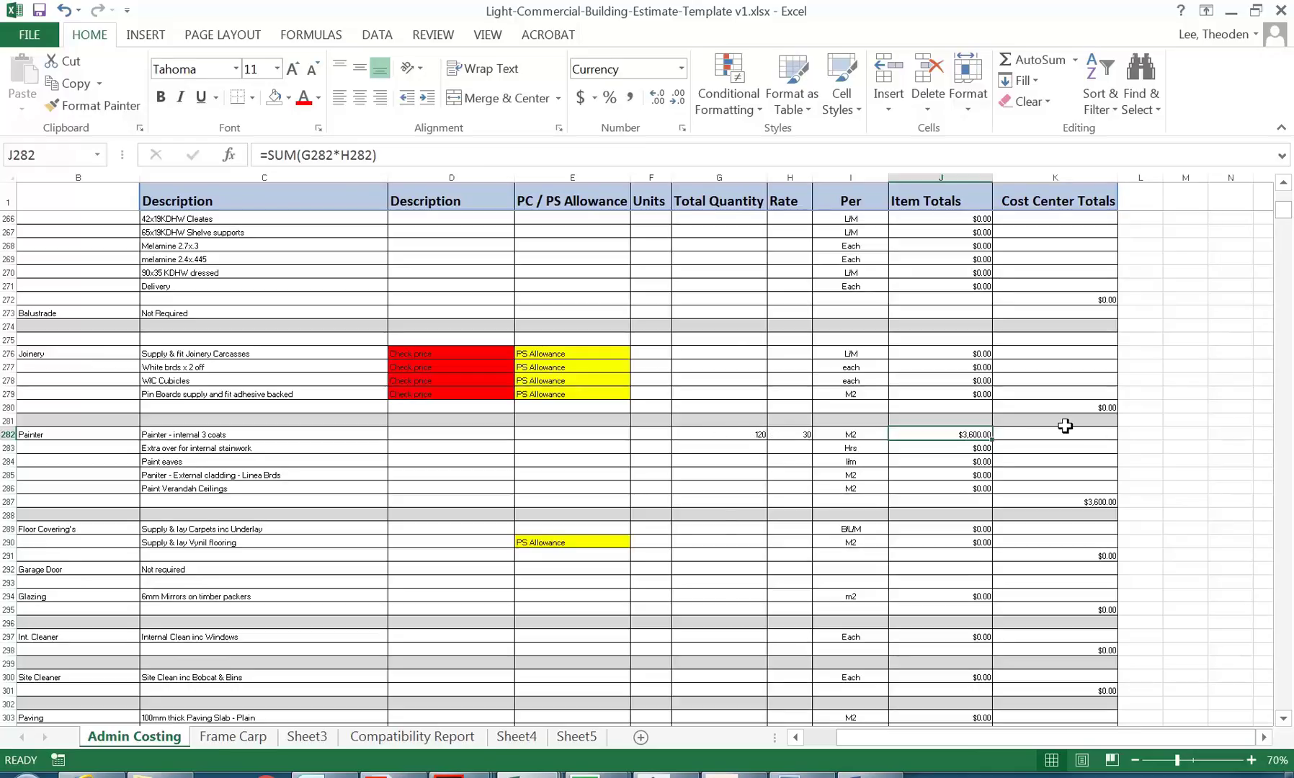
left_click(1067, 503)
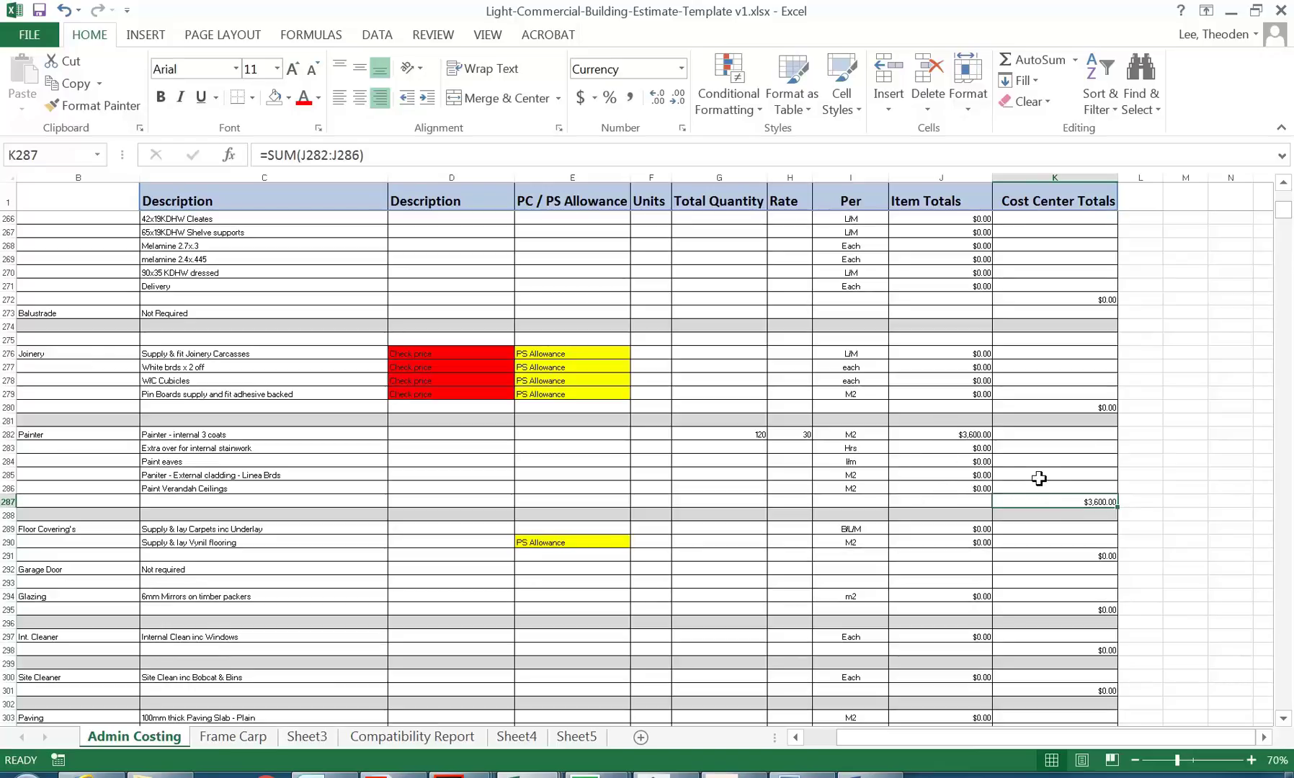
scroll(1037, 477, "down", 10)
scroll(1039, 479, "down", 6)
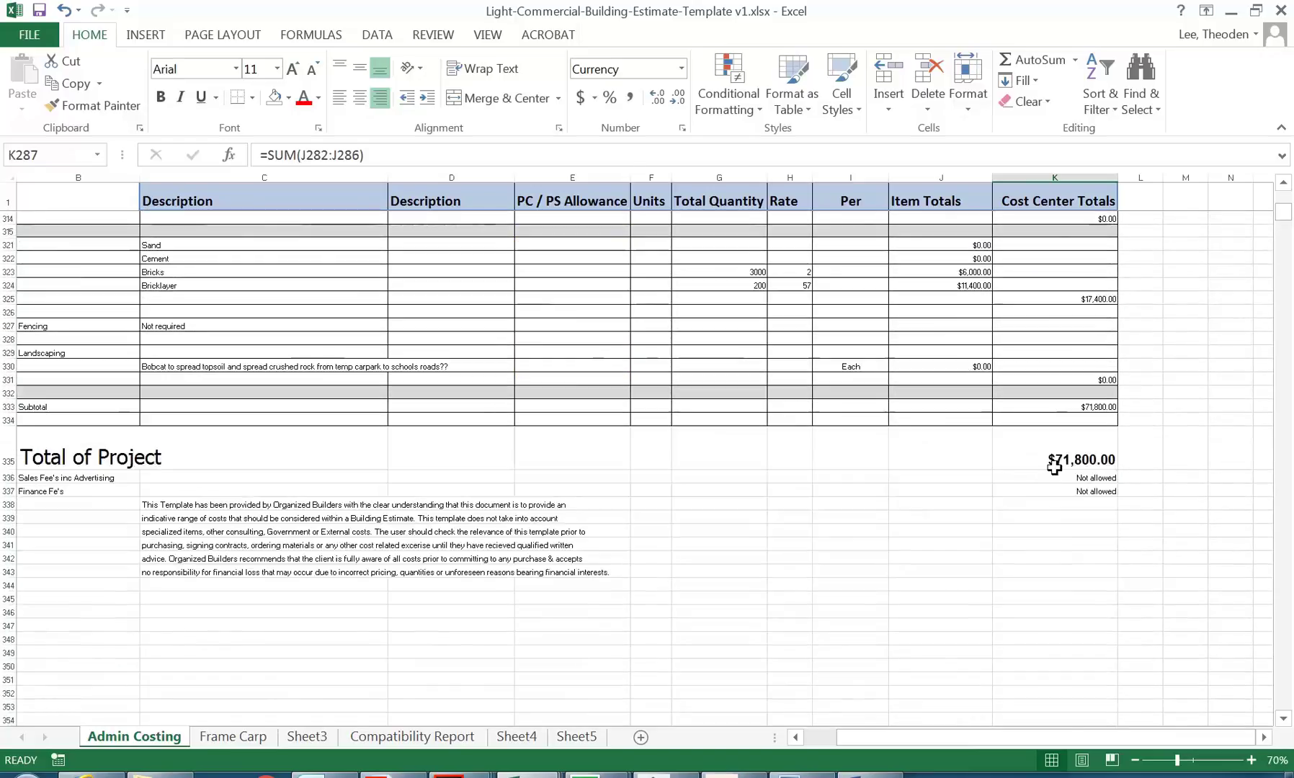
left_click(1049, 462)
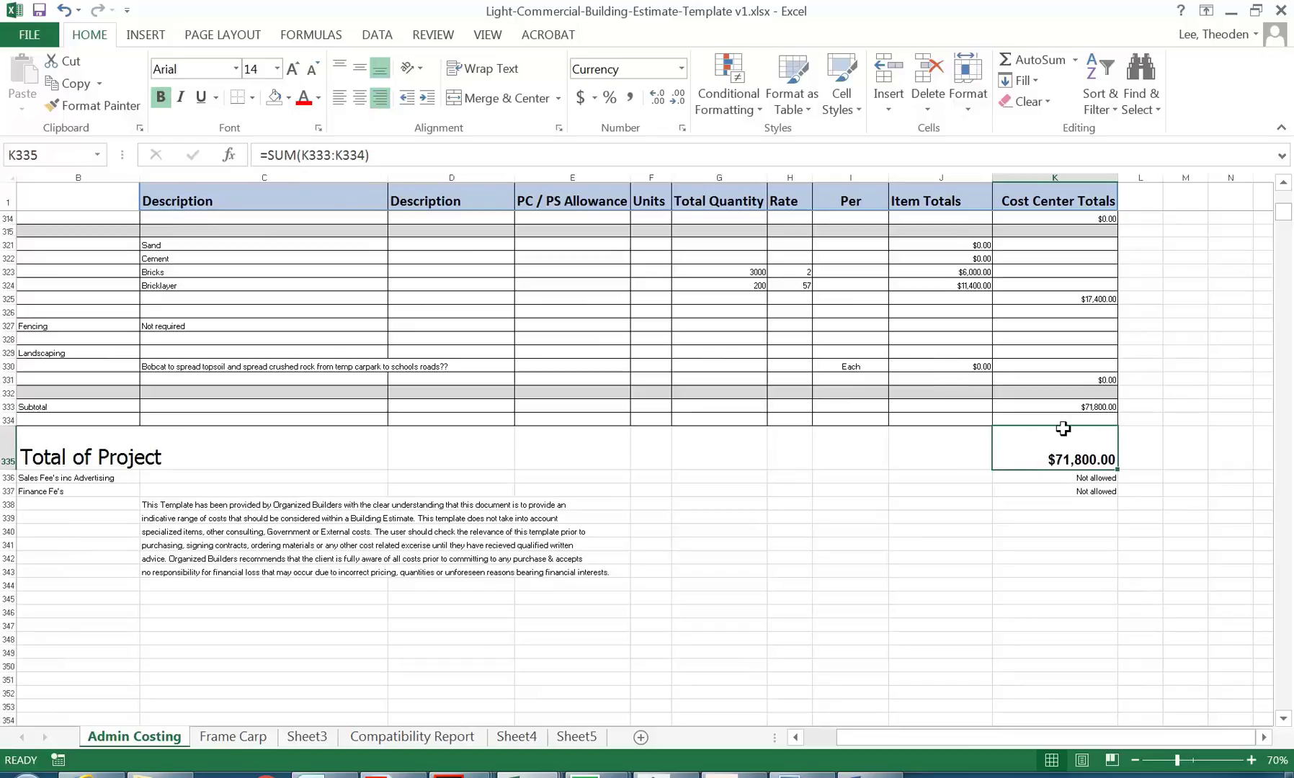
Step: Review the Admin Costing cost centers from Prelim's inc Site Labor through to the subtotal and Total of Project
scroll(1051, 408, "up", 20)
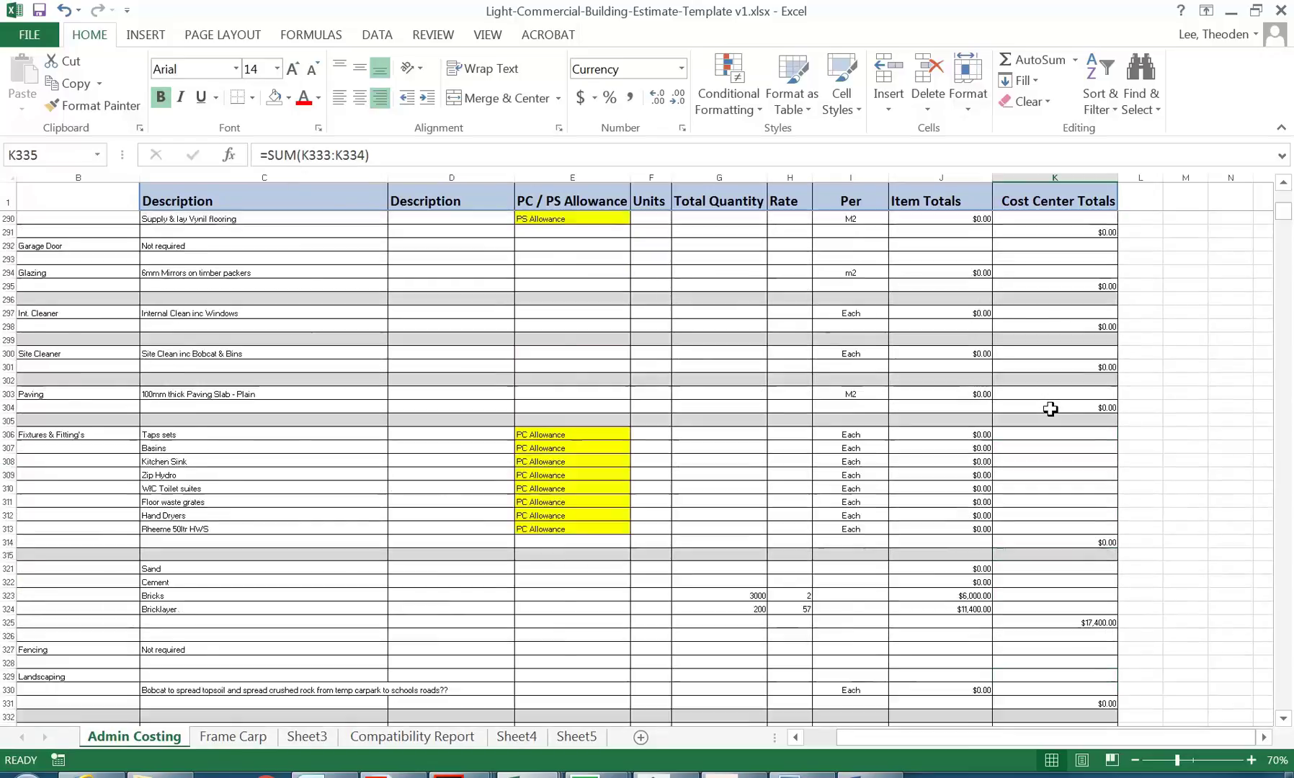
scroll(1050, 409, "up", 20)
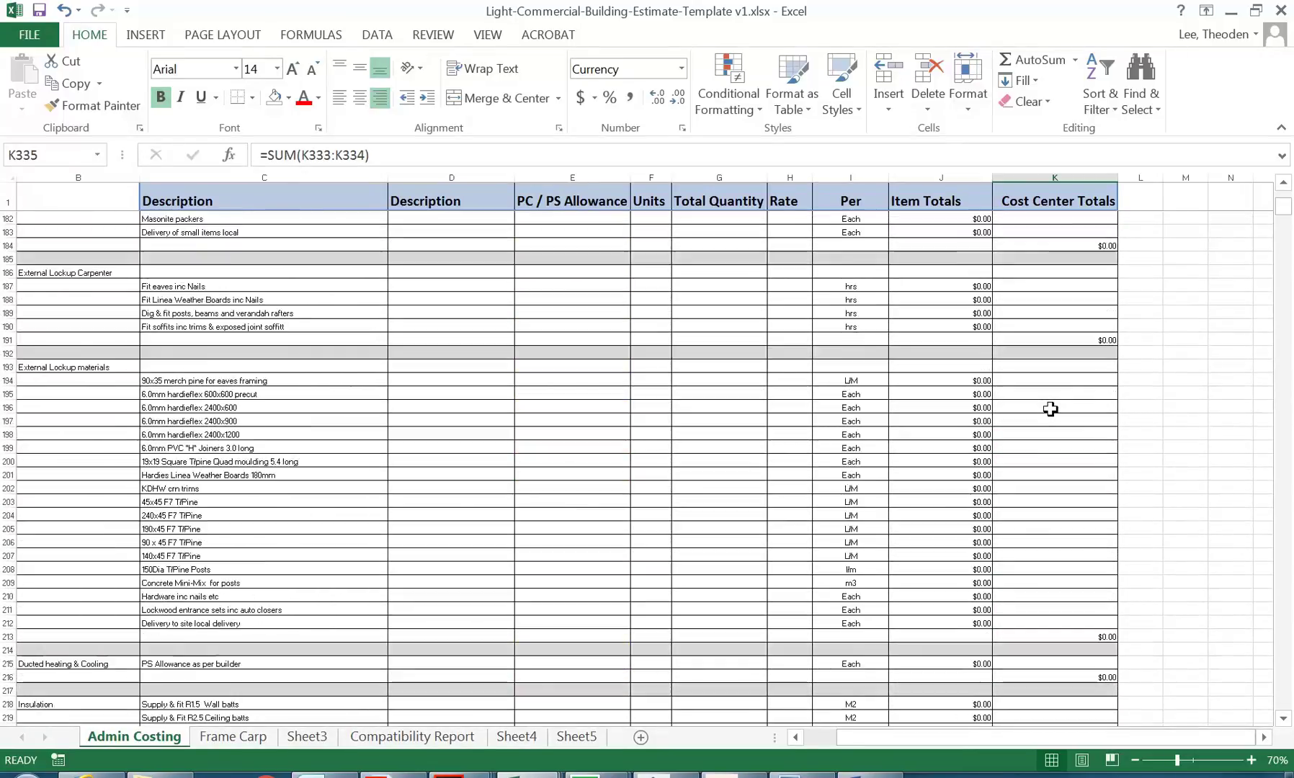
scroll(1051, 409, "up", 20)
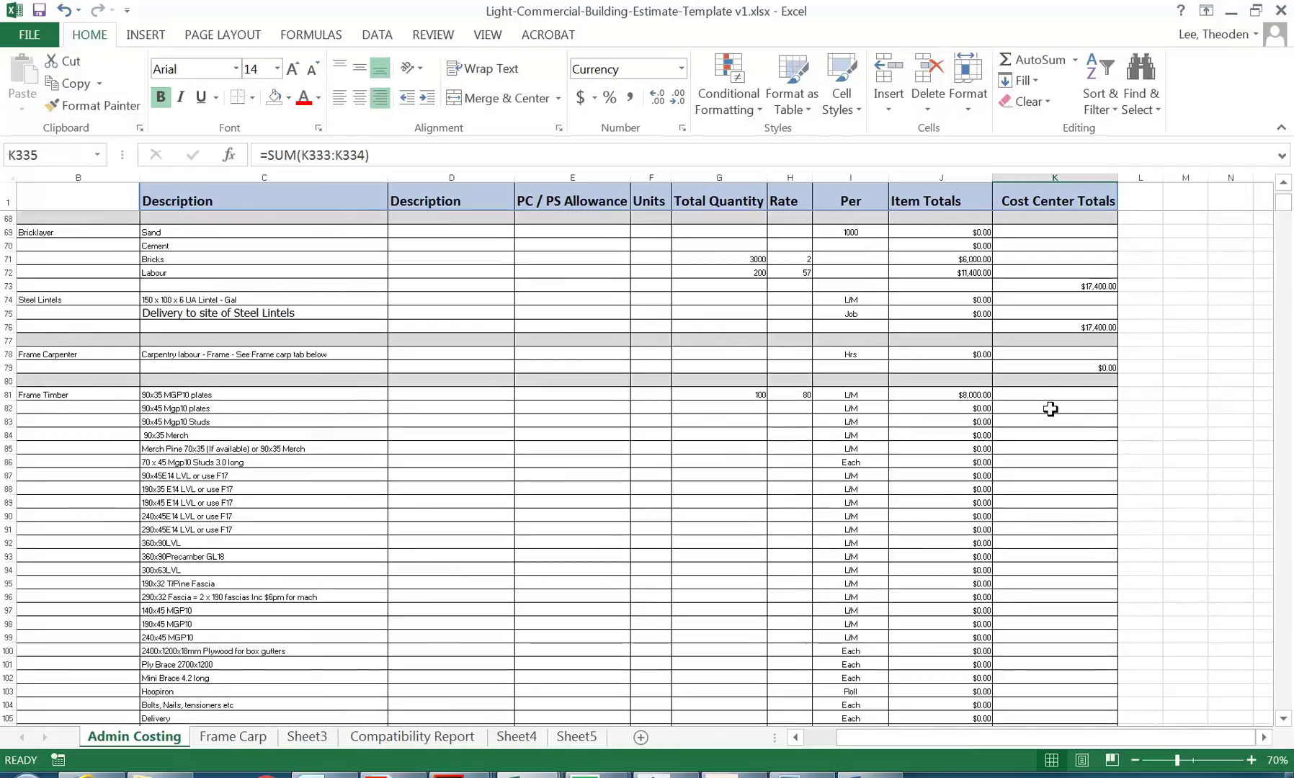
scroll(1051, 408, "up", 2)
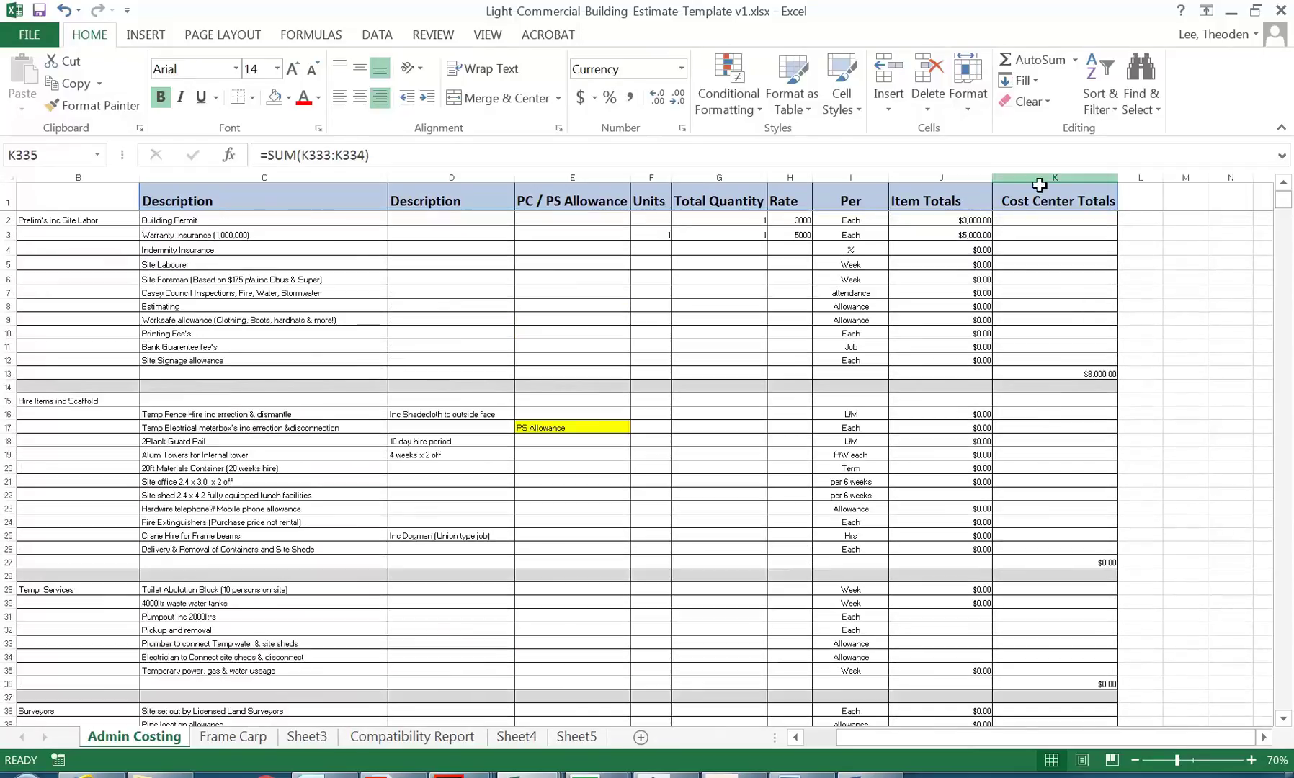
scroll(635, 317, "down", 20)
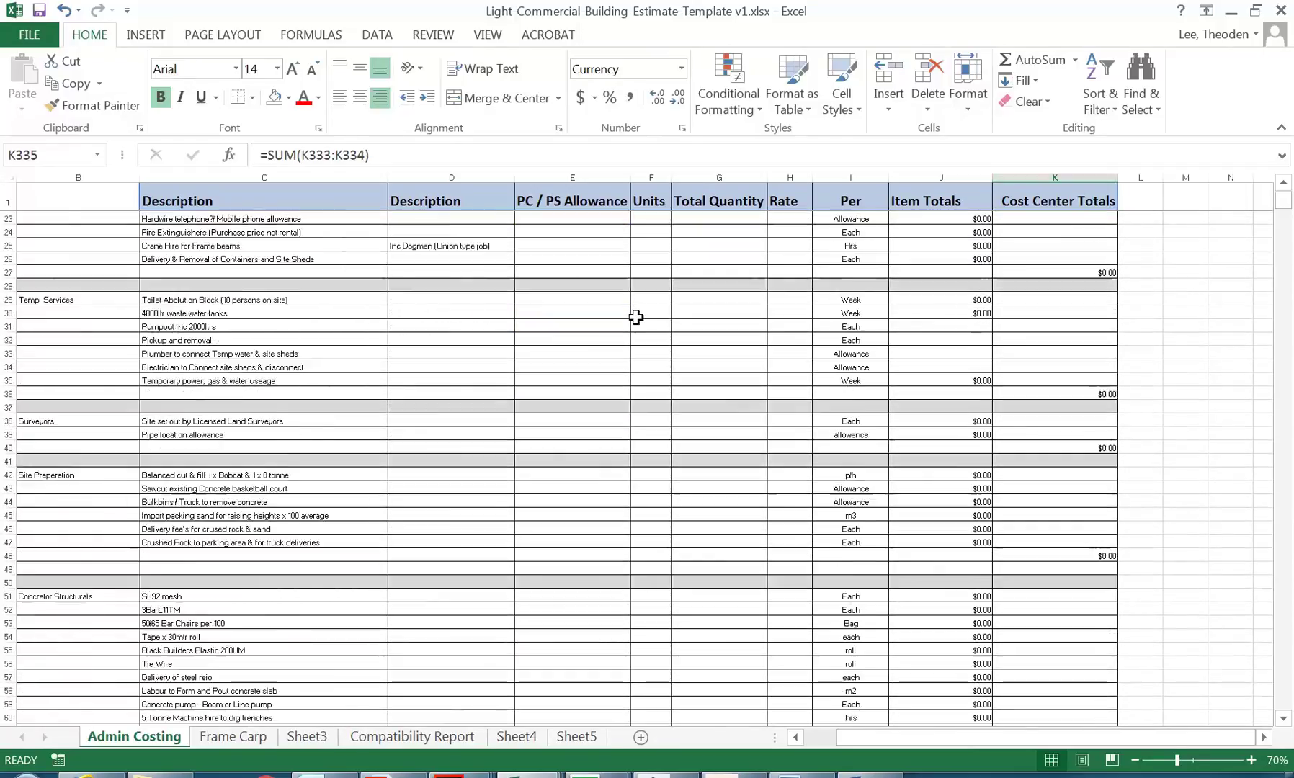
scroll(636, 317, "up", 20)
scroll(636, 318, "up", 5)
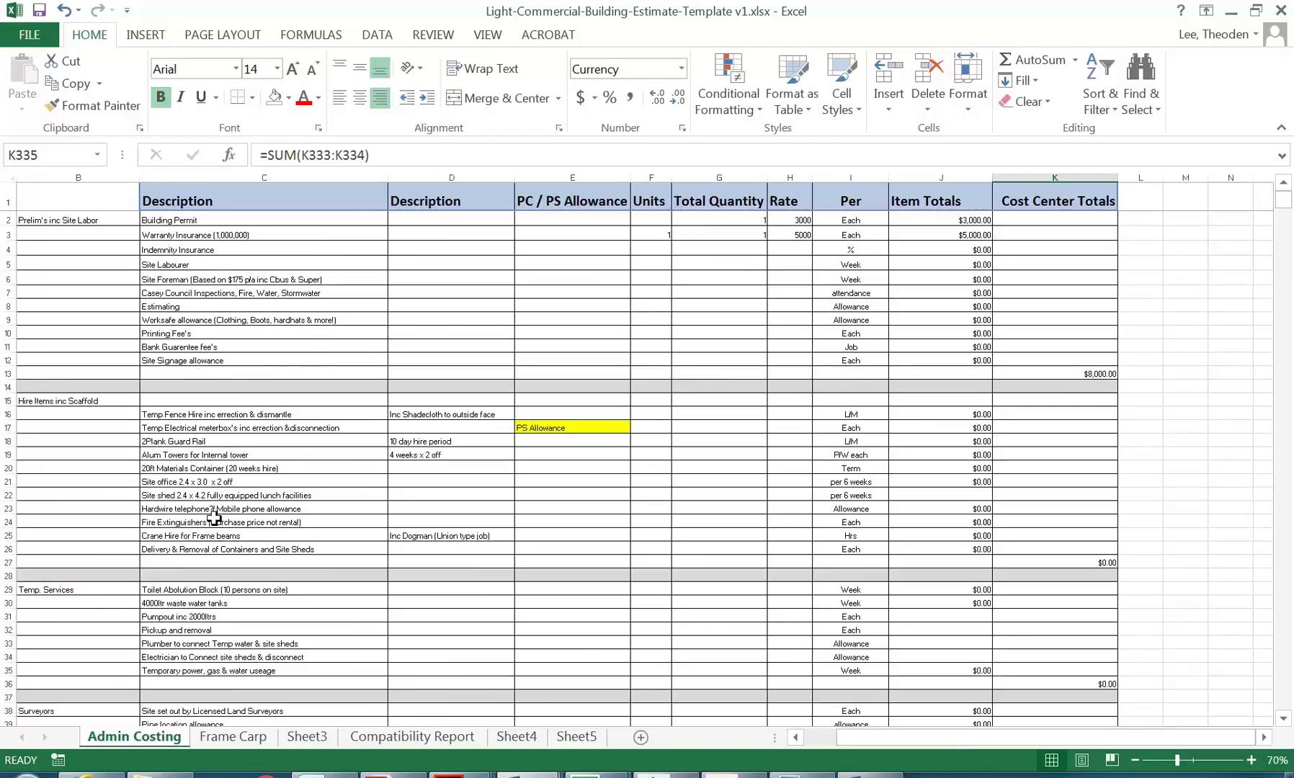
scroll(224, 507, "down", 20)
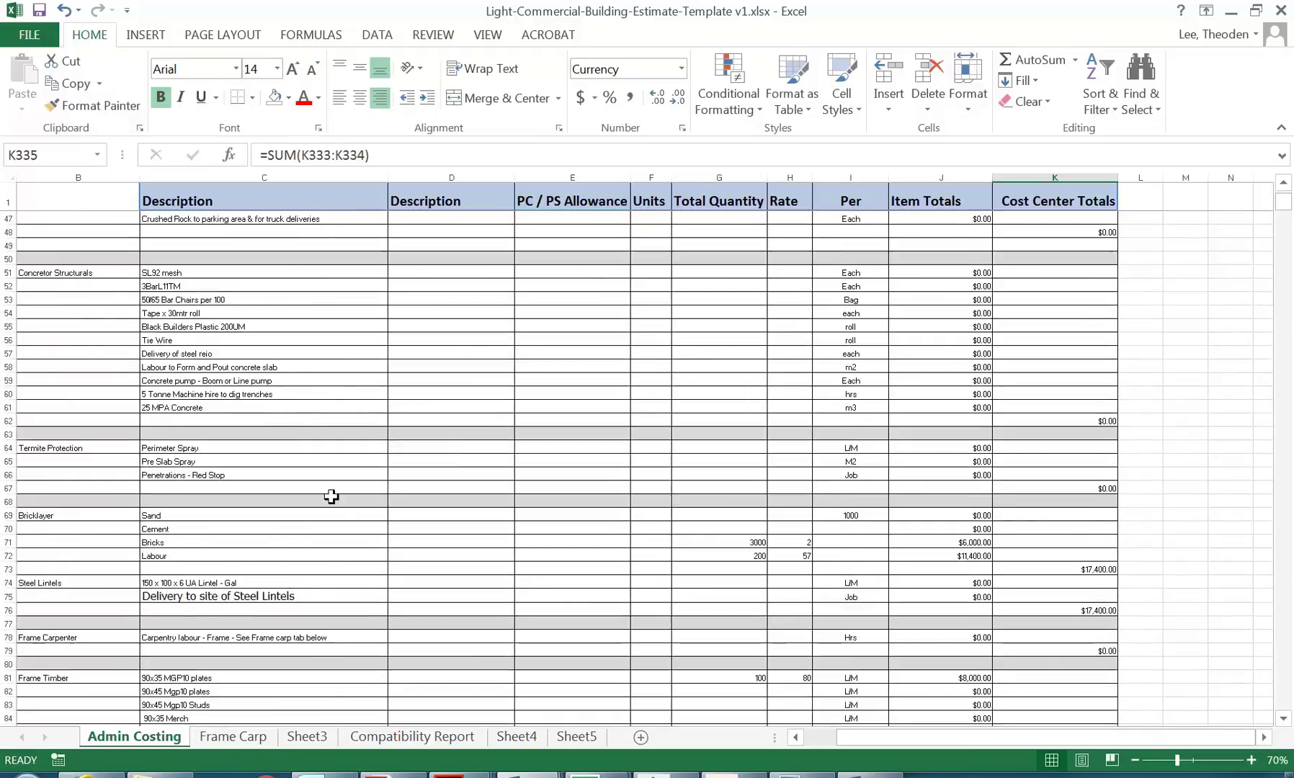
scroll(917, 450, "down", 20)
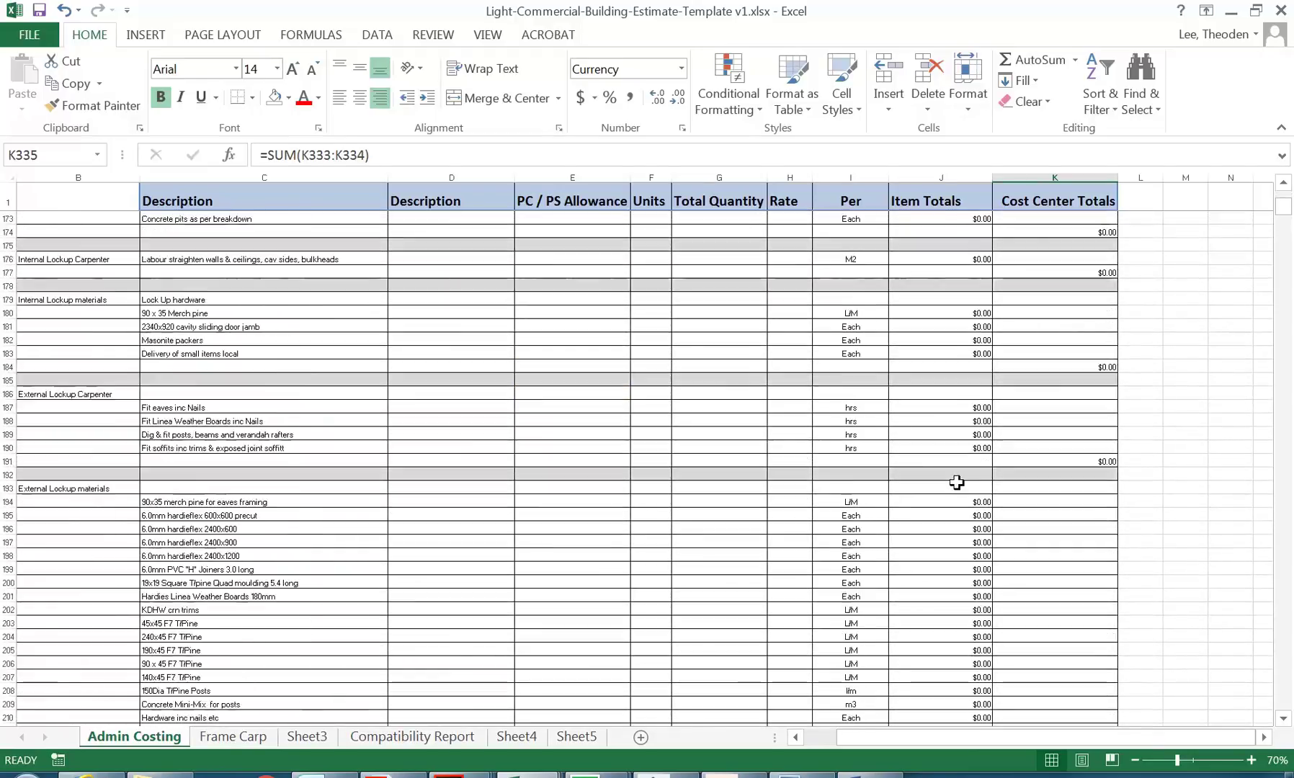
scroll(957, 482, "down", 20)
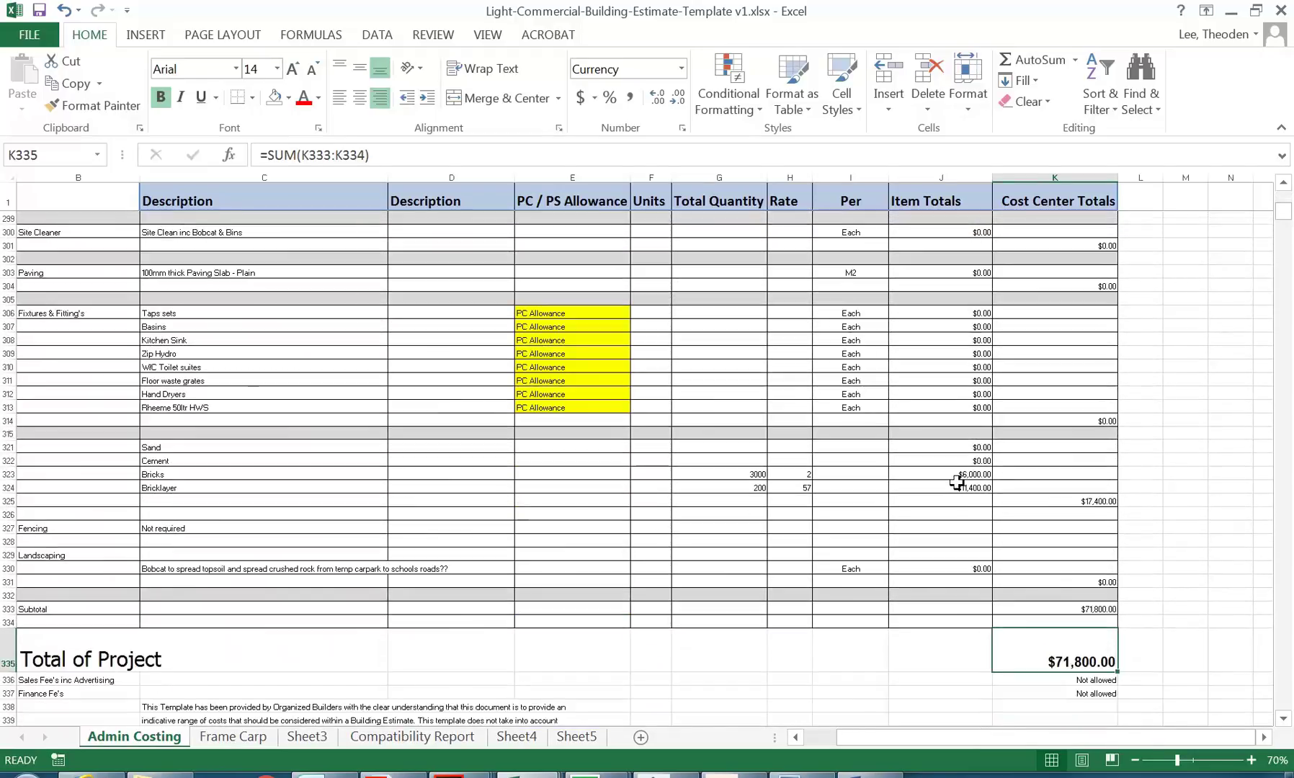
scroll(1042, 387, "up", 8)
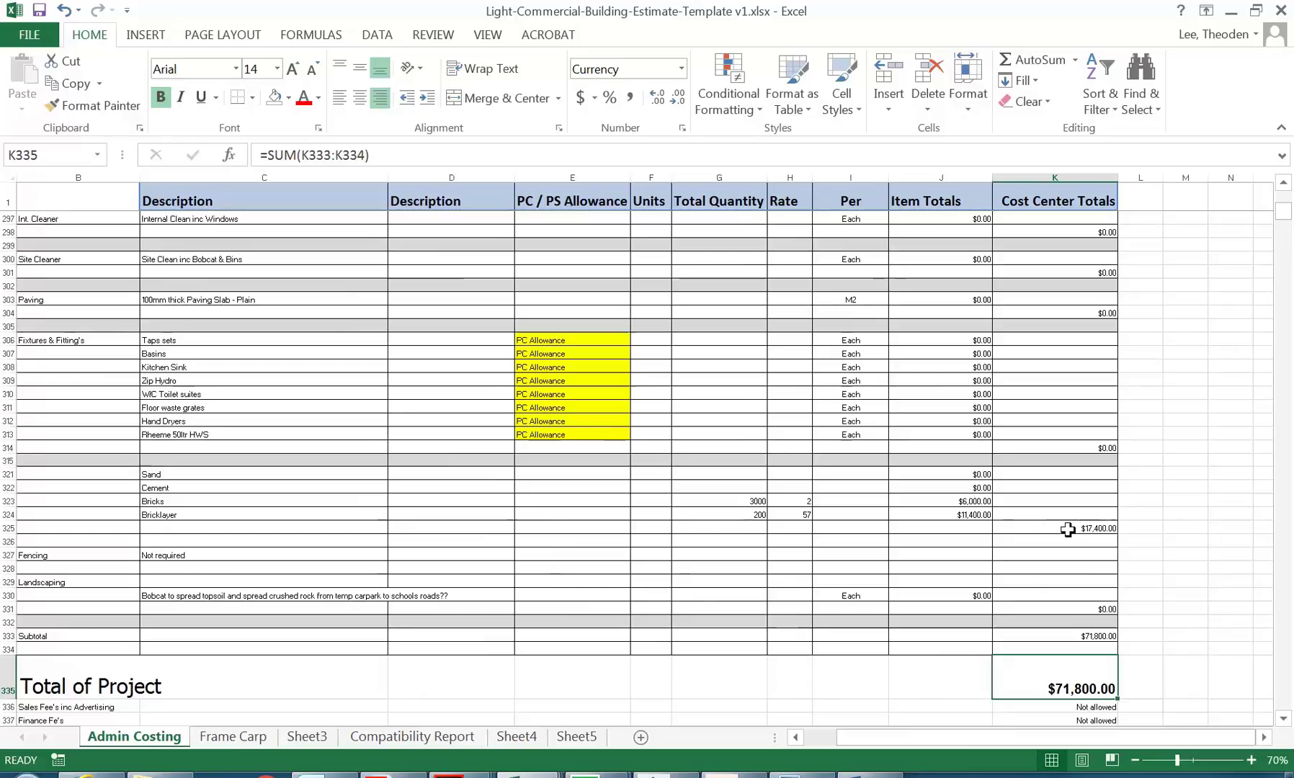
left_click(1038, 554)
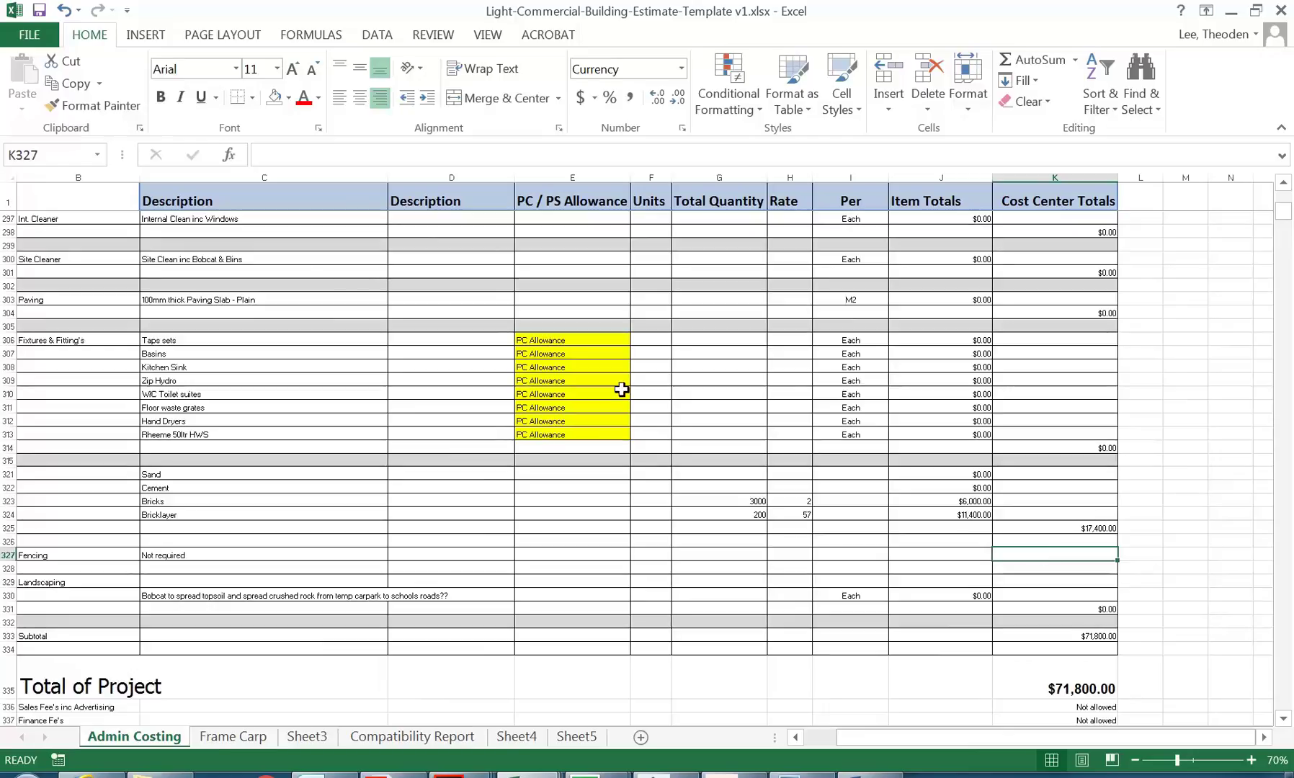
Step: Look back through the trade sections, including Plasterer, Electrician and Plumber & Drainage, up to the first item of the estimate
scroll(220, 363, "up", 18)
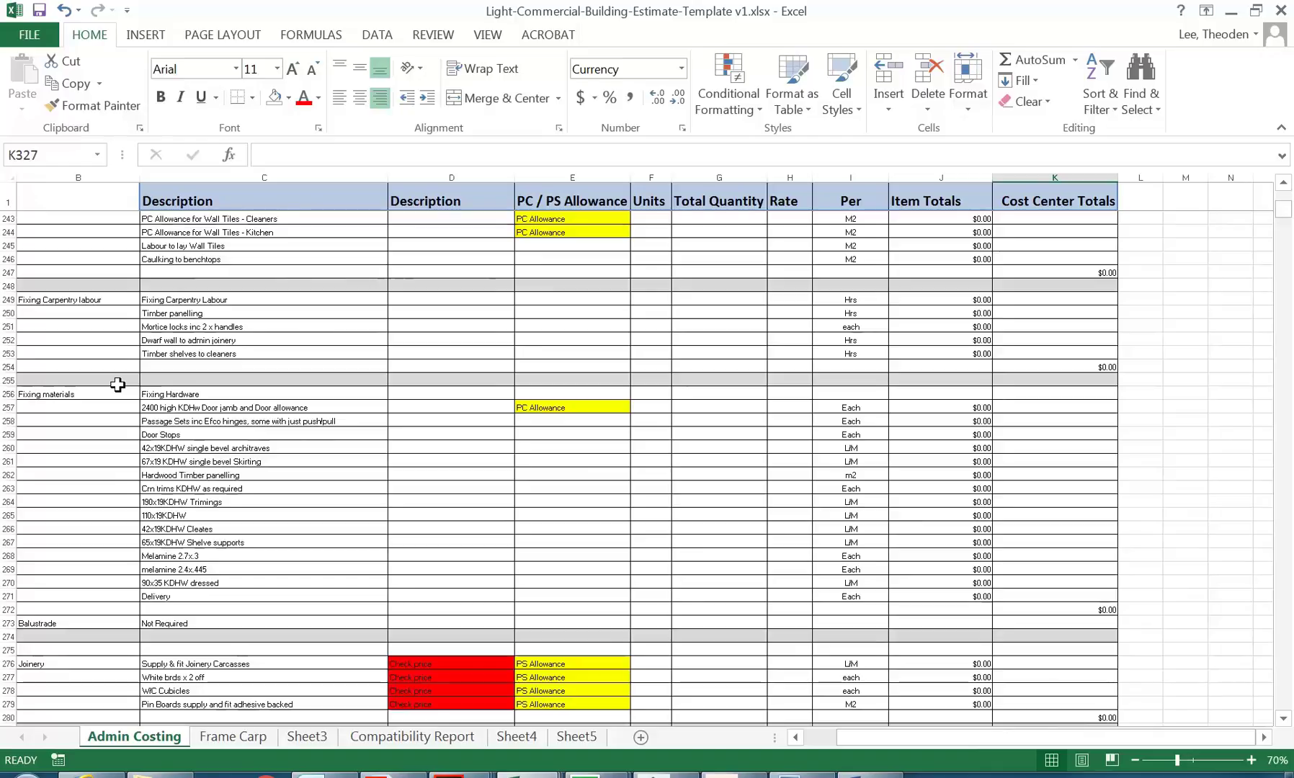
scroll(117, 385, "up", 19)
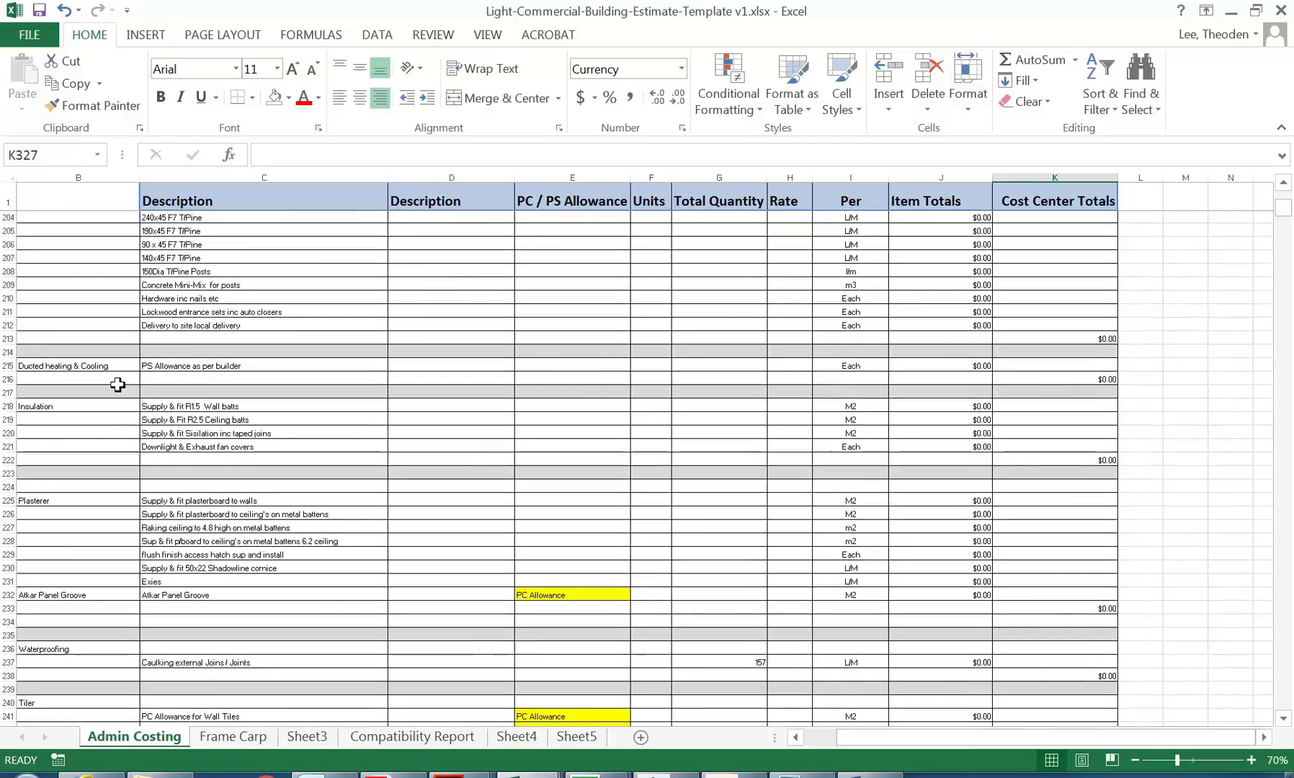
scroll(117, 385, "up", 19)
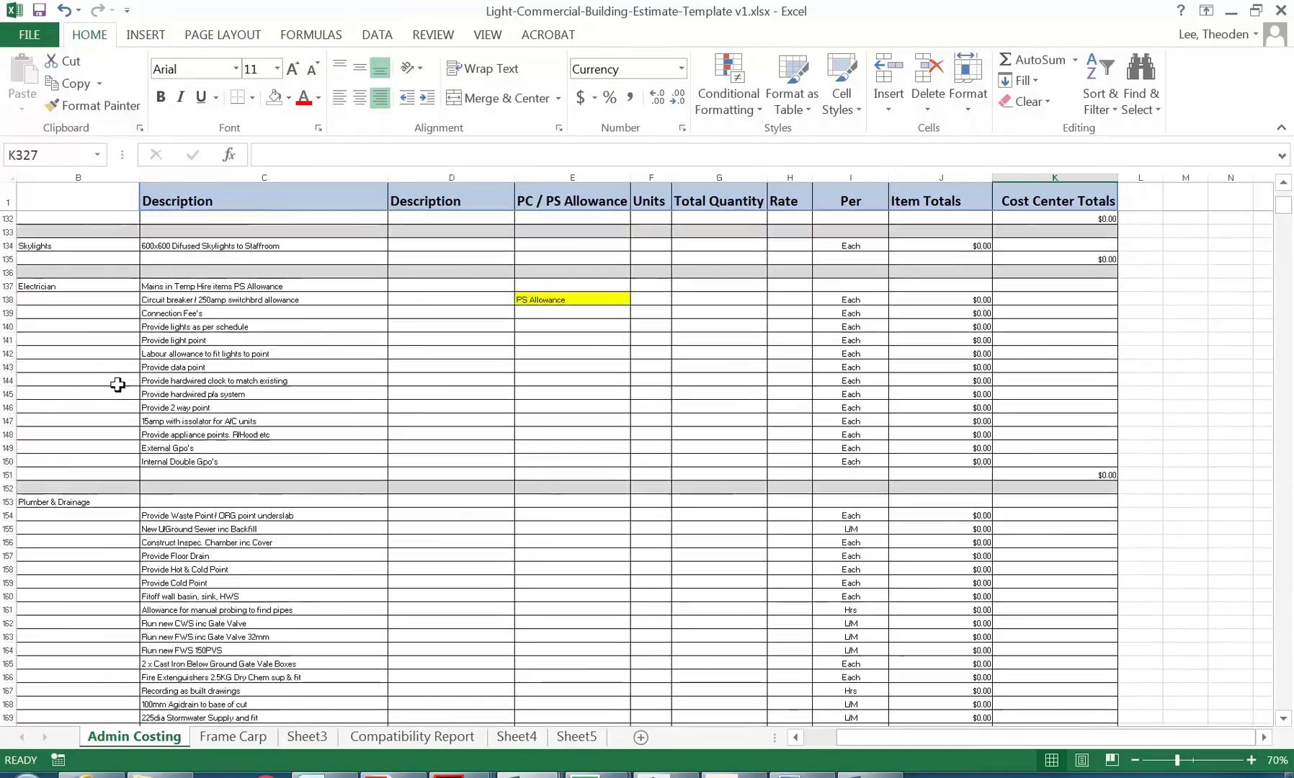
scroll(117, 384, "down", 5)
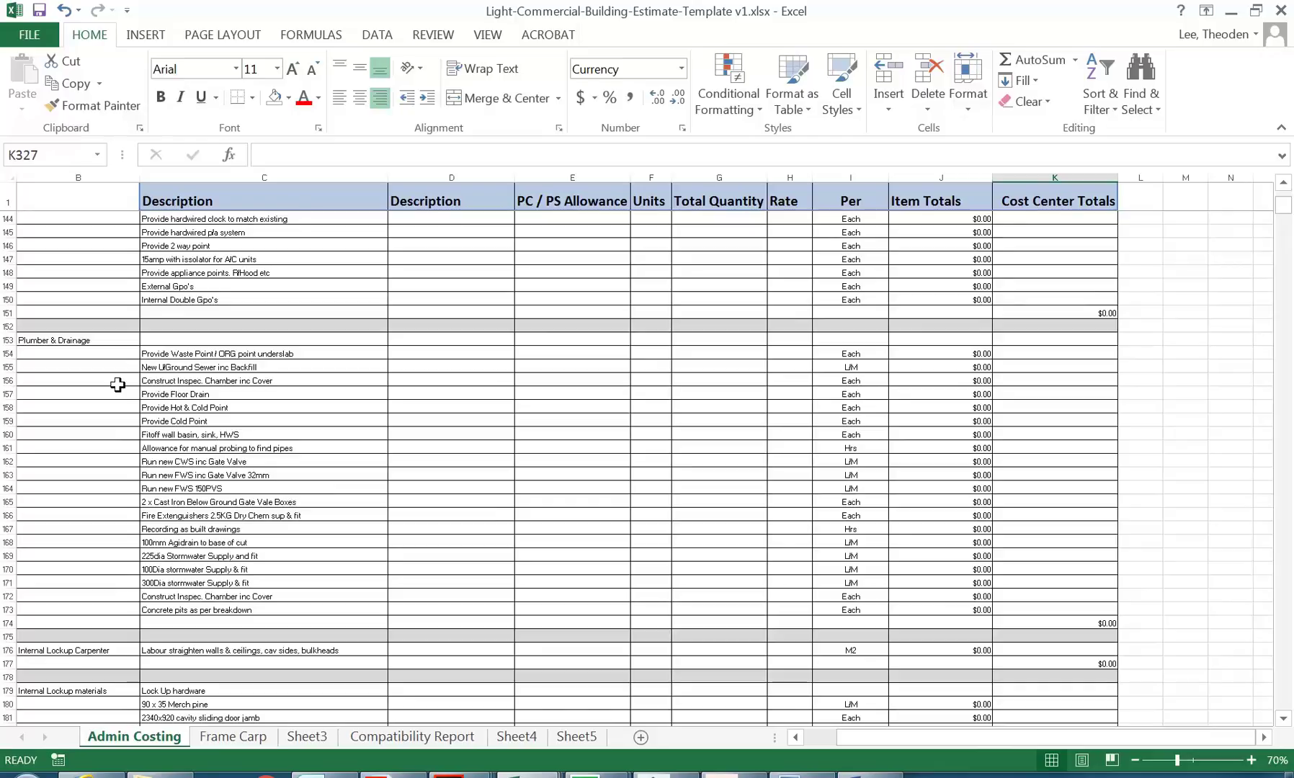
scroll(519, 424, "up", 20)
scroll(448, 339, "up", 20)
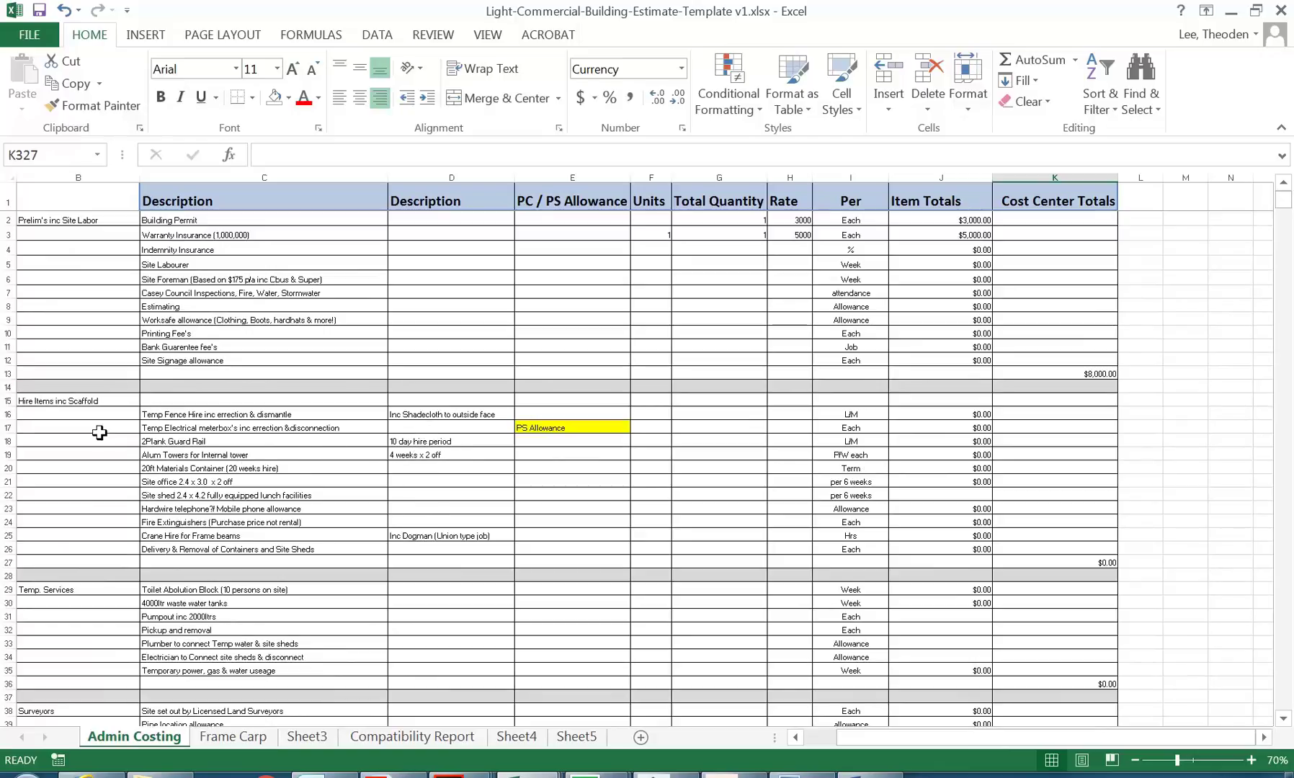
Step: Examine the second Description column and the PC / PS Allowance entries for the Hire Items inc Scaffold and Prelim's sections
left_click(464, 537)
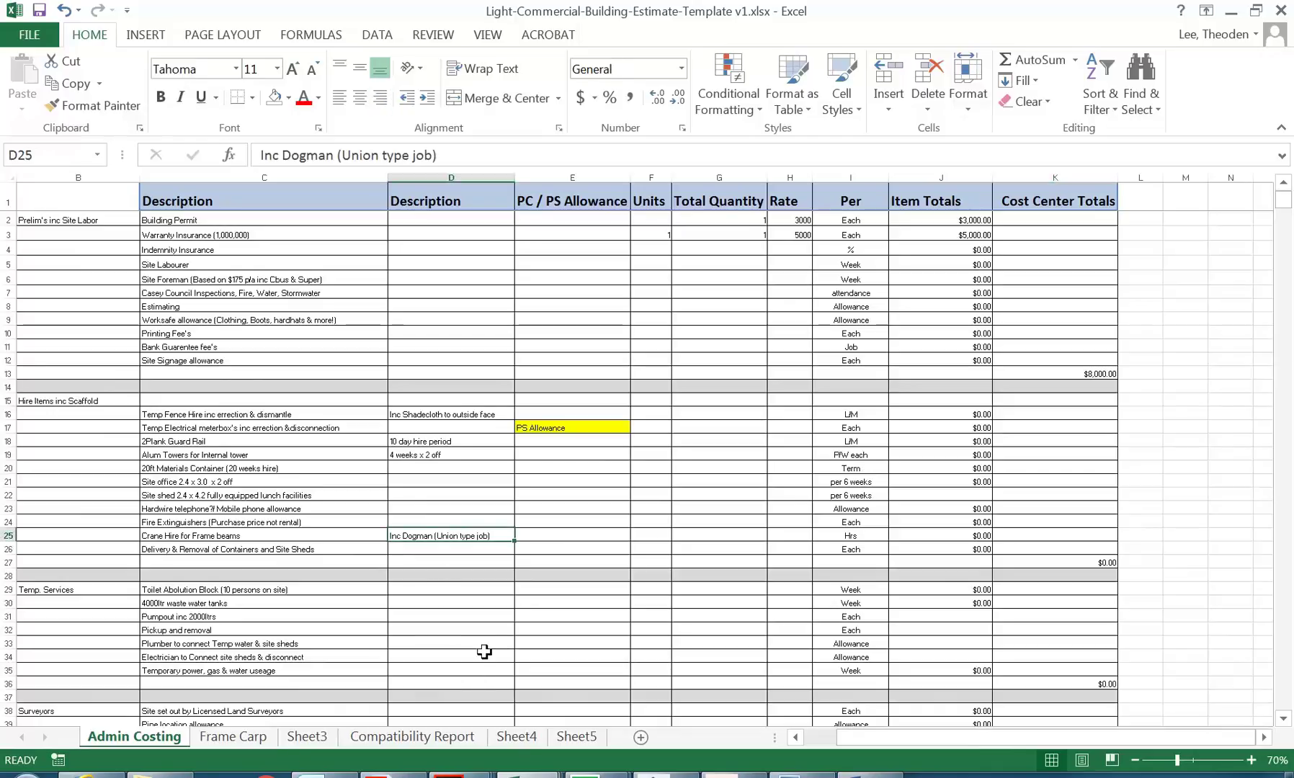
left_click(410, 552)
left_click(416, 449)
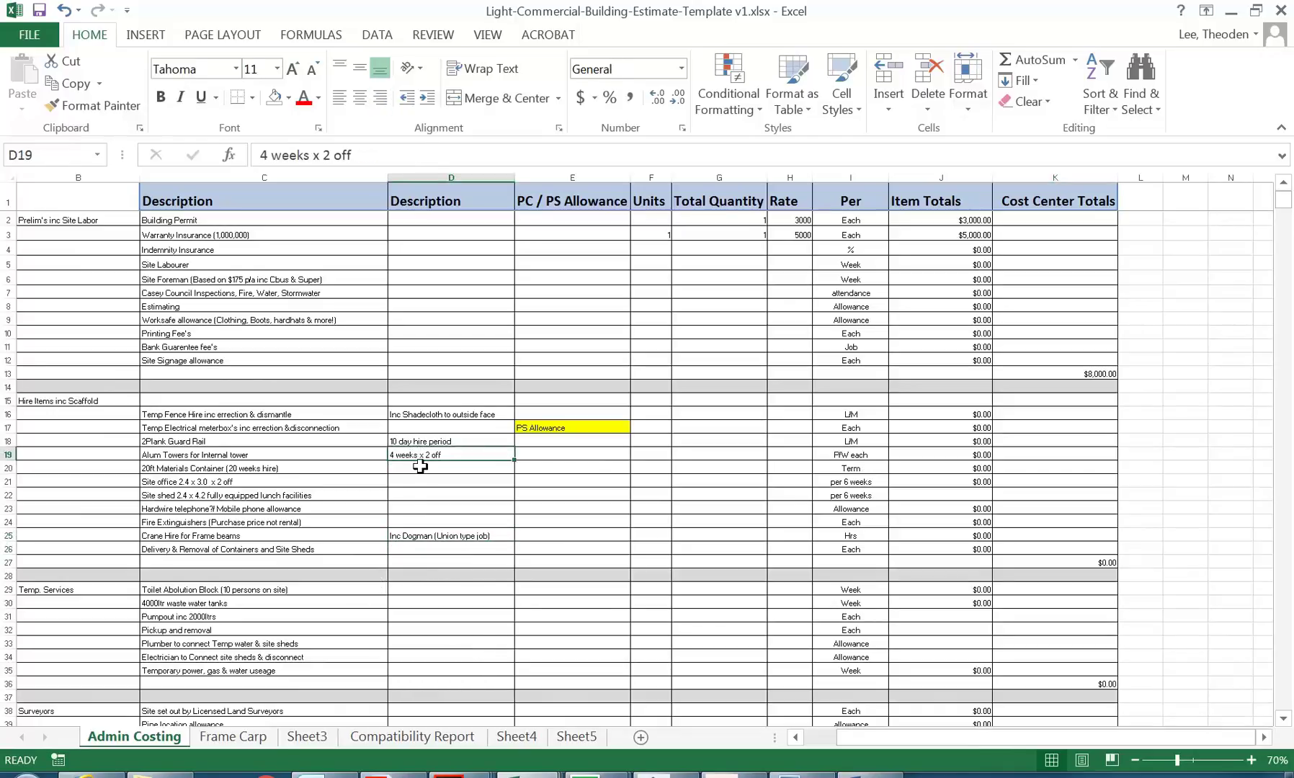
left_click(427, 412)
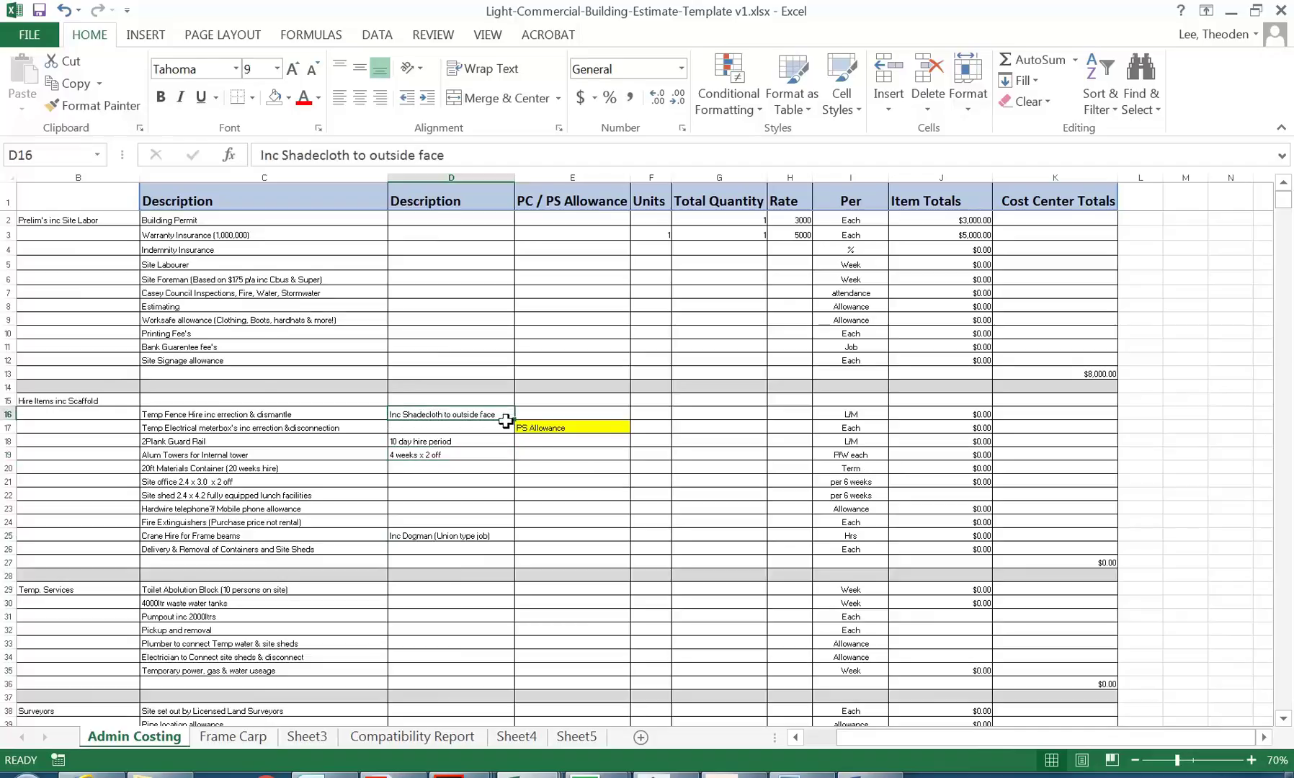
left_click(539, 429)
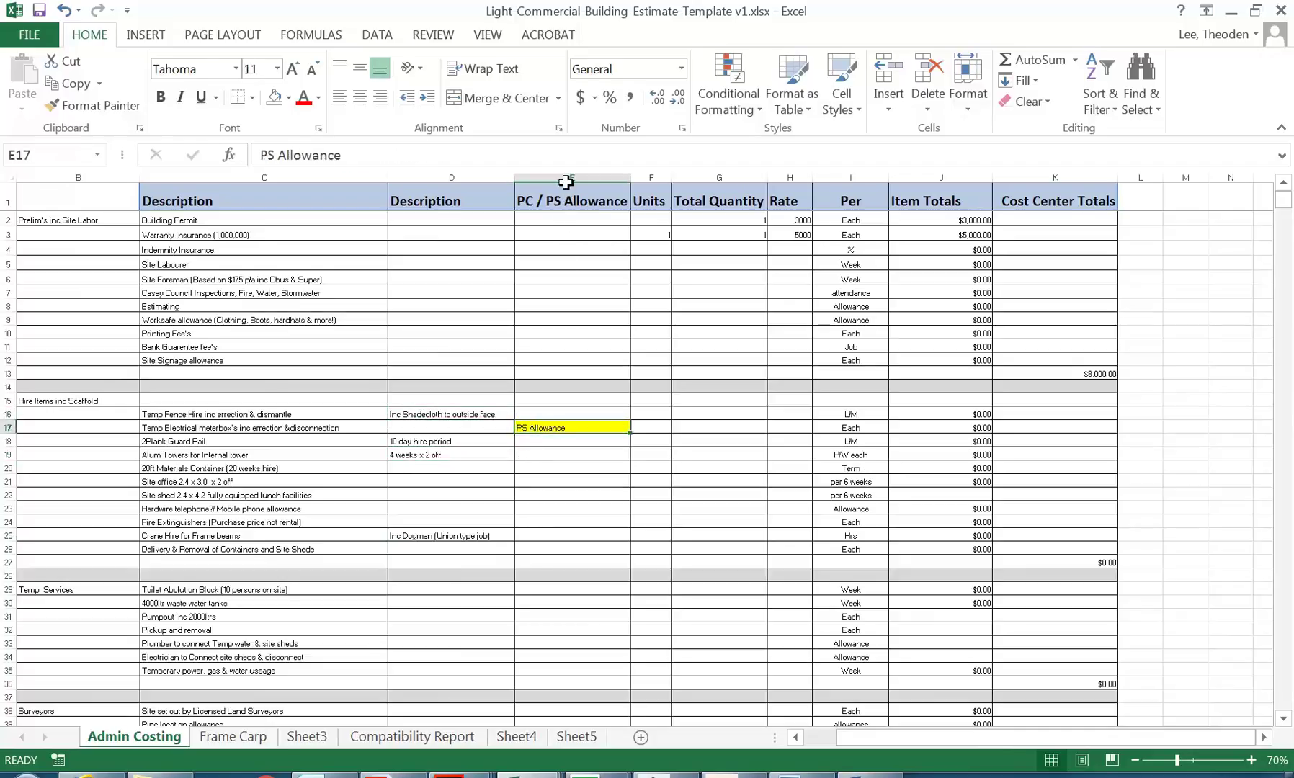
left_click(444, 287)
left_click(413, 333)
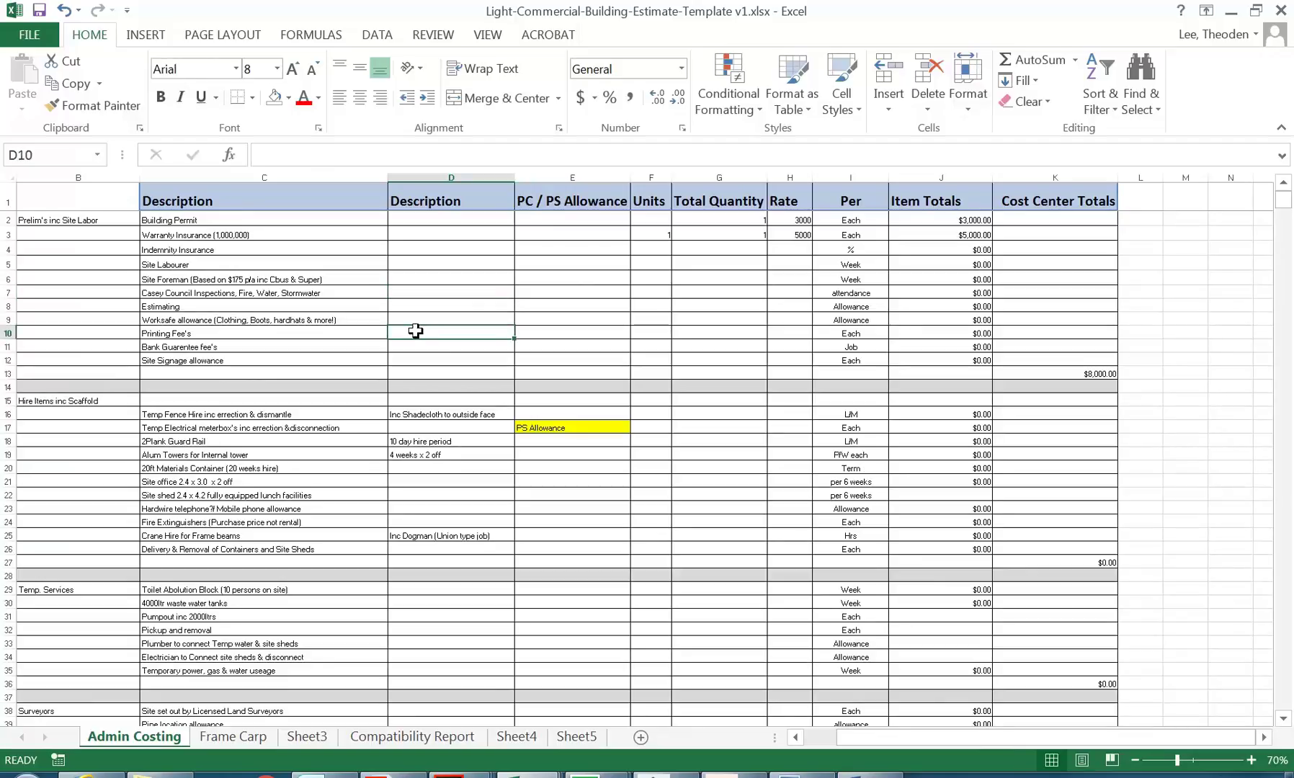
scroll(416, 331, "down", 20)
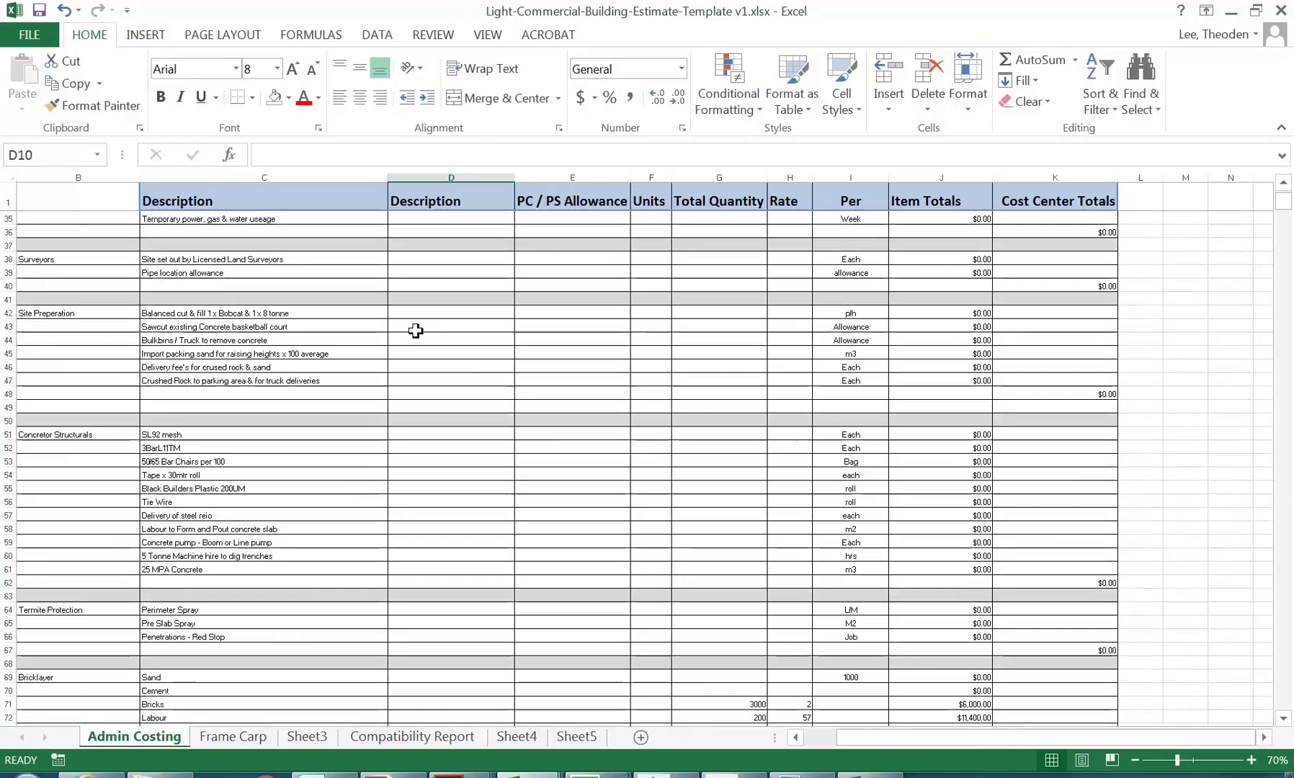
Step: Examine the PC / PS Allowance entries across the Electrician, Atkar Panel Groove, Tiler and Fixing materials sections of the estimate
scroll(545, 577, "down", 20)
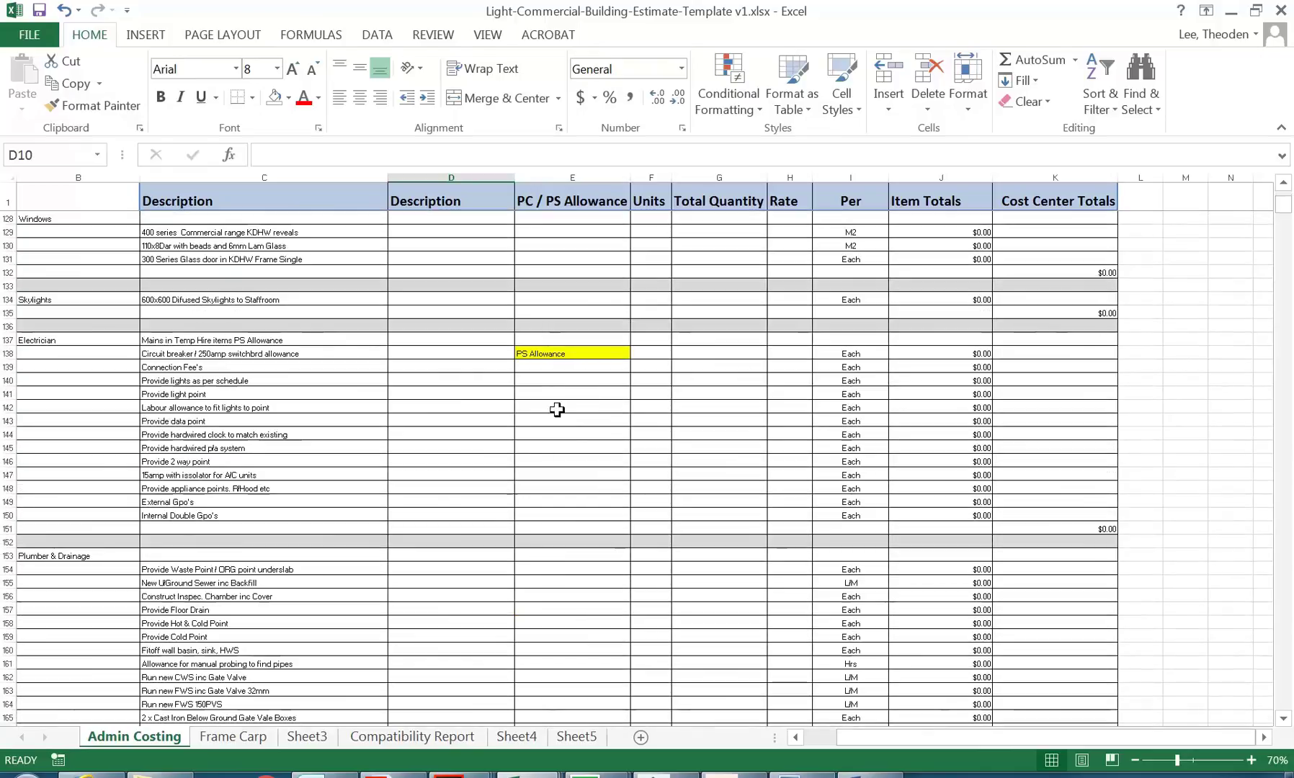
scroll(561, 458, "down", 20)
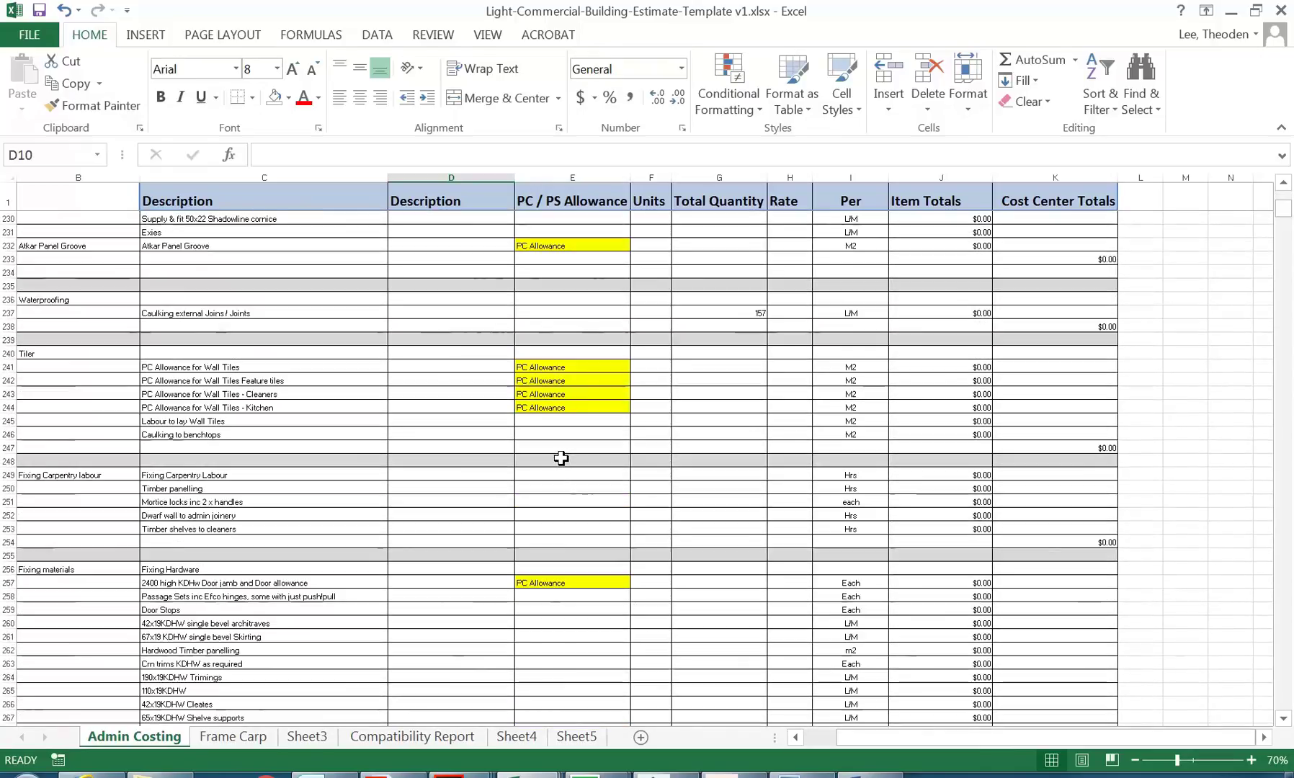
scroll(561, 459, "down", 7)
scroll(561, 458, "up", 9)
scroll(560, 459, "up", 20)
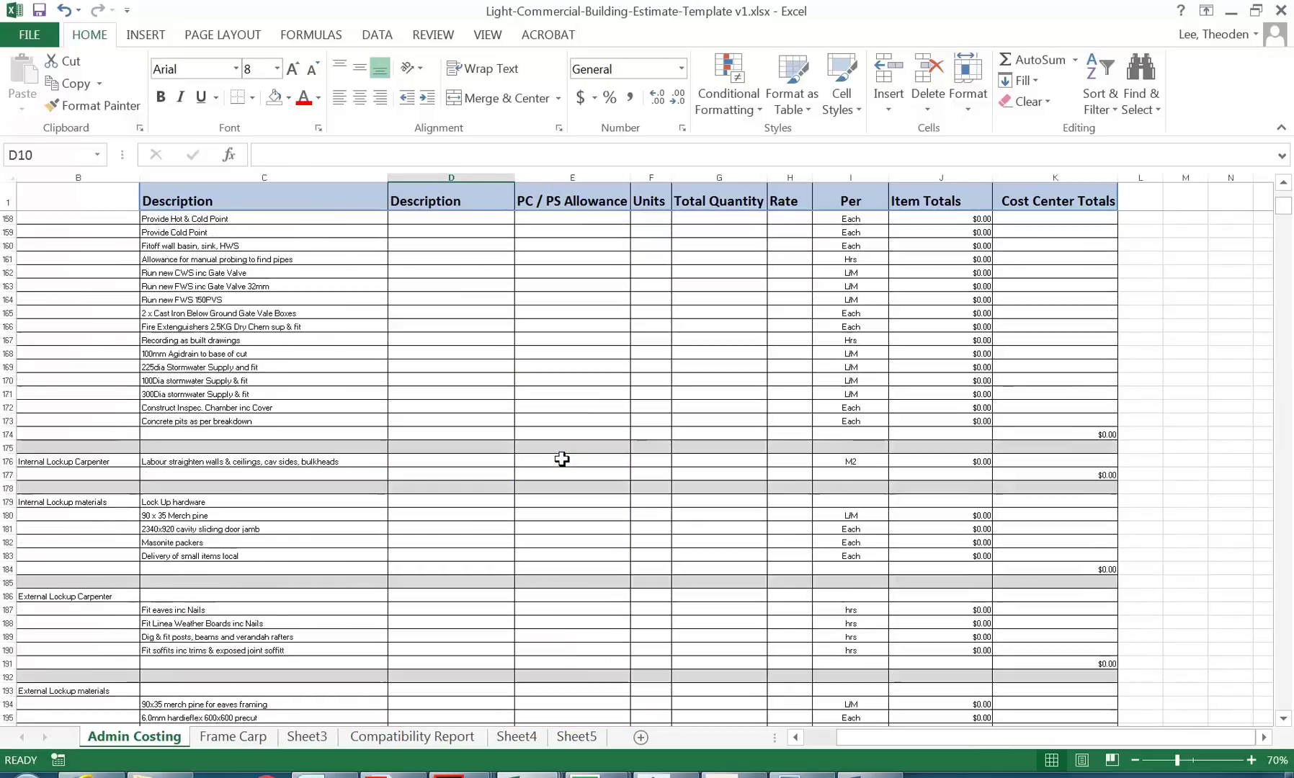
scroll(639, 349, "up", 20)
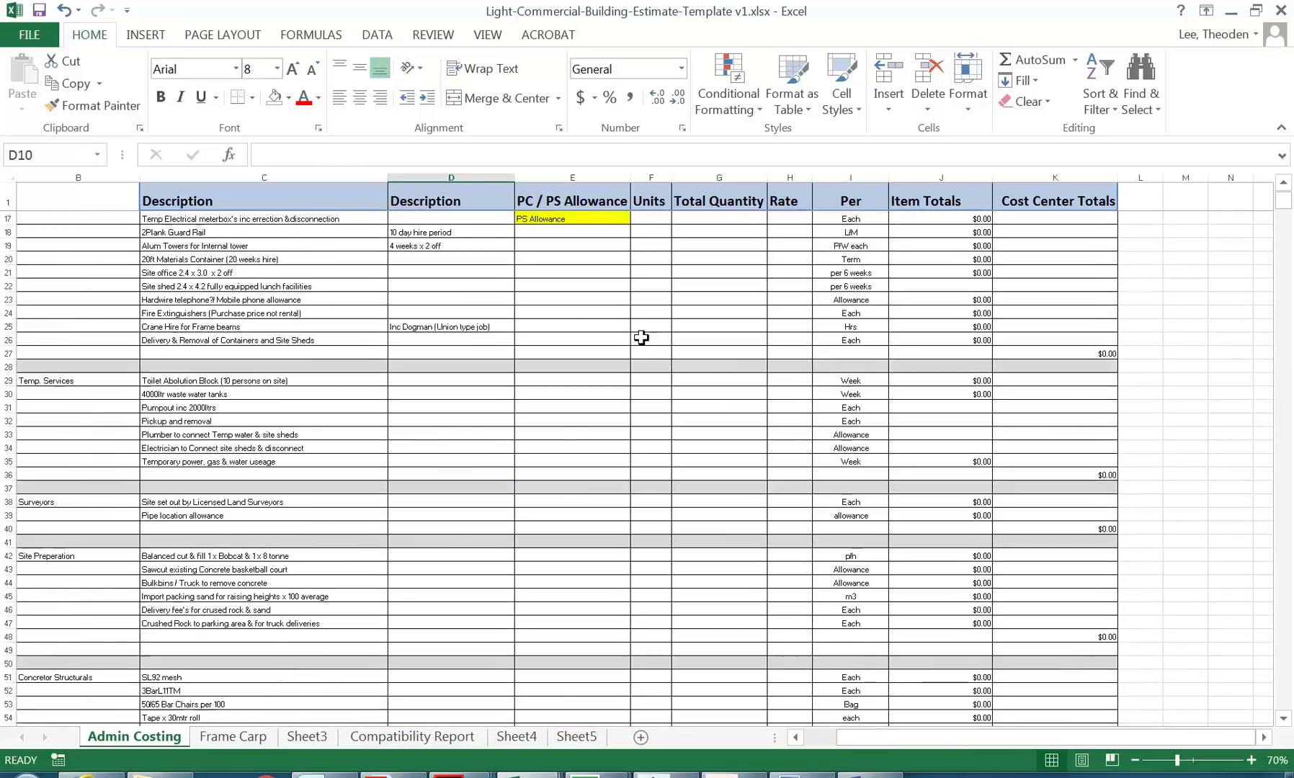
Step: Compare the Units and Total Quantity entries for the Building Permit and Warranty Insurance items in the Prelim's section
left_click(744, 234)
left_click(712, 219)
left_click(655, 219)
left_click(743, 234)
left_click(713, 218)
left_click(646, 234)
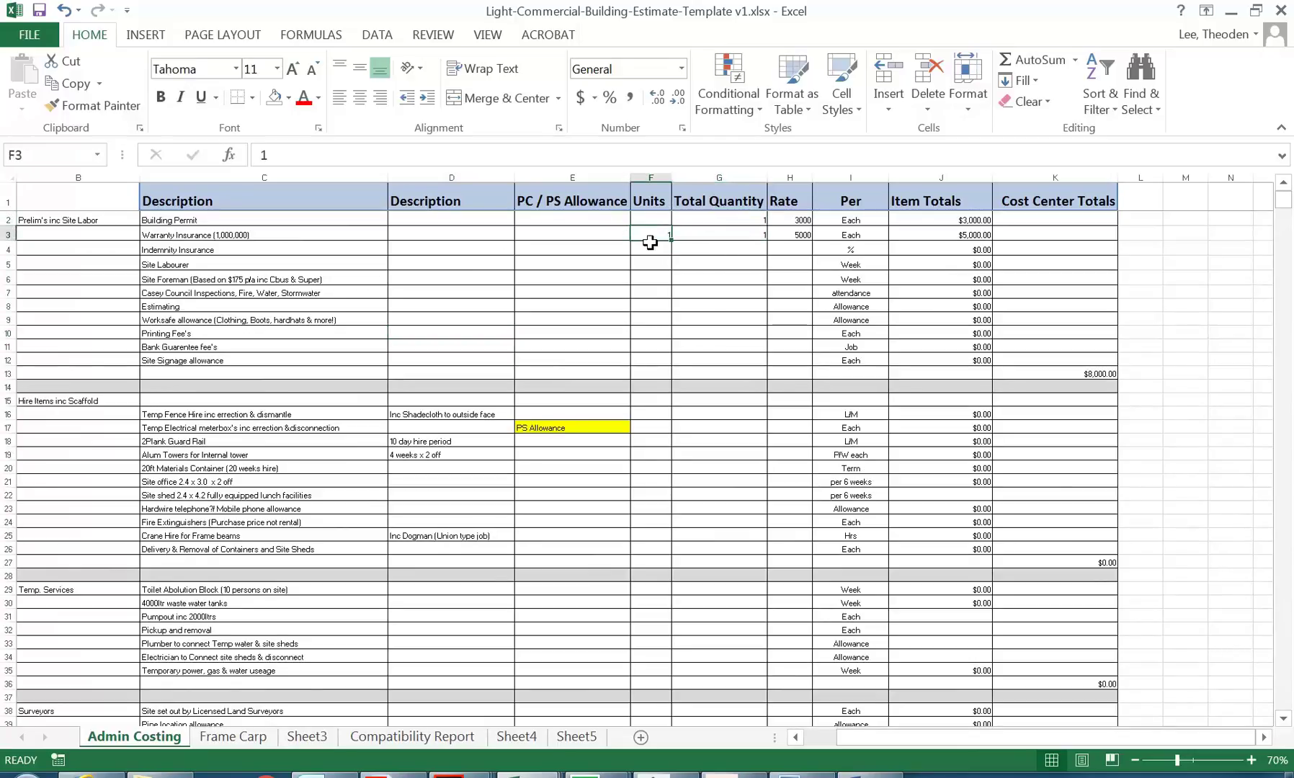
left_click(641, 218)
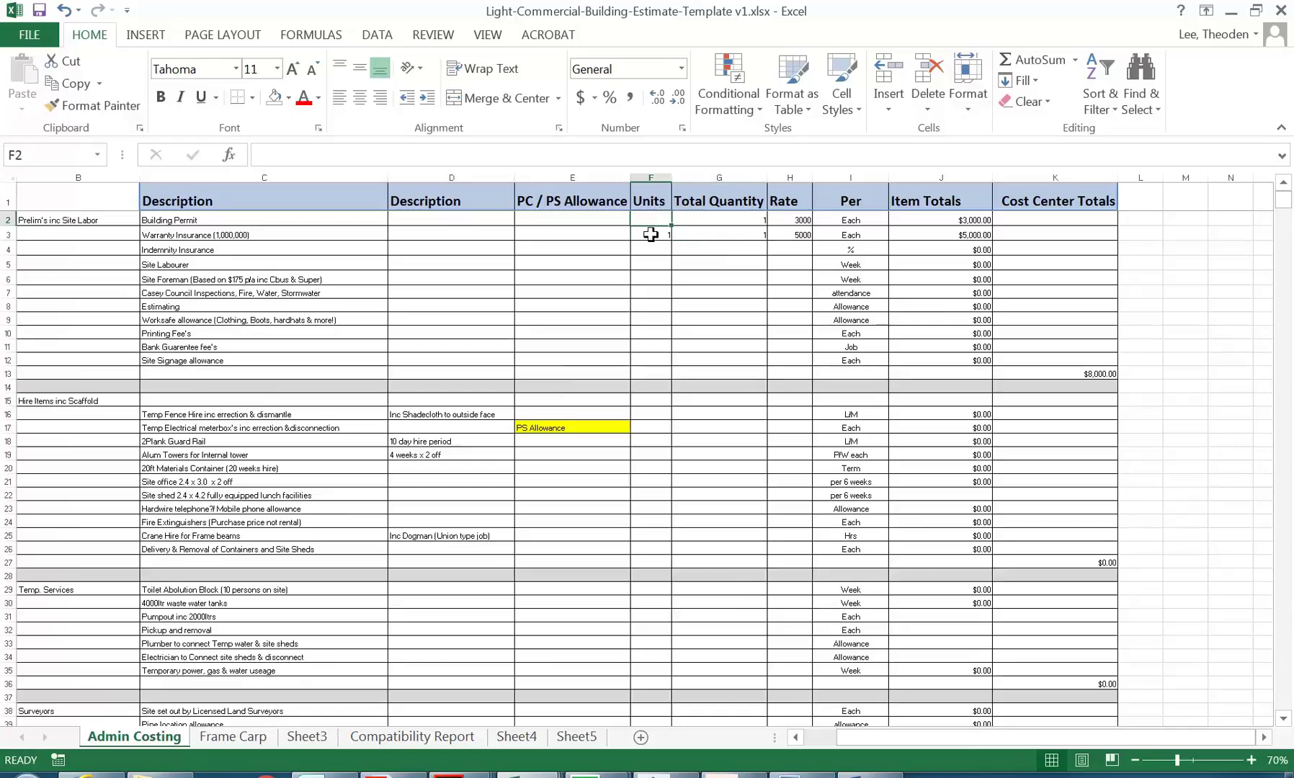
left_click(714, 232)
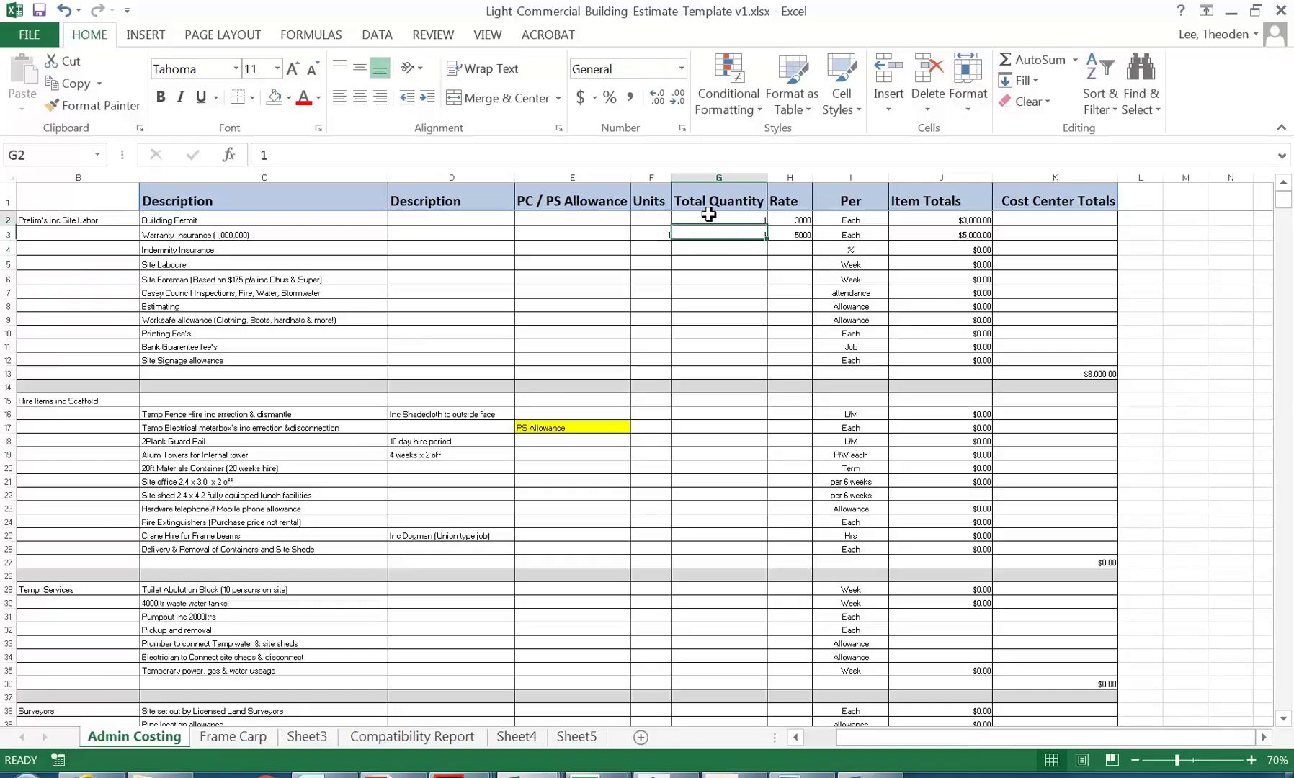
left_click(650, 216)
left_click(717, 217)
left_click(664, 216)
left_click(657, 235)
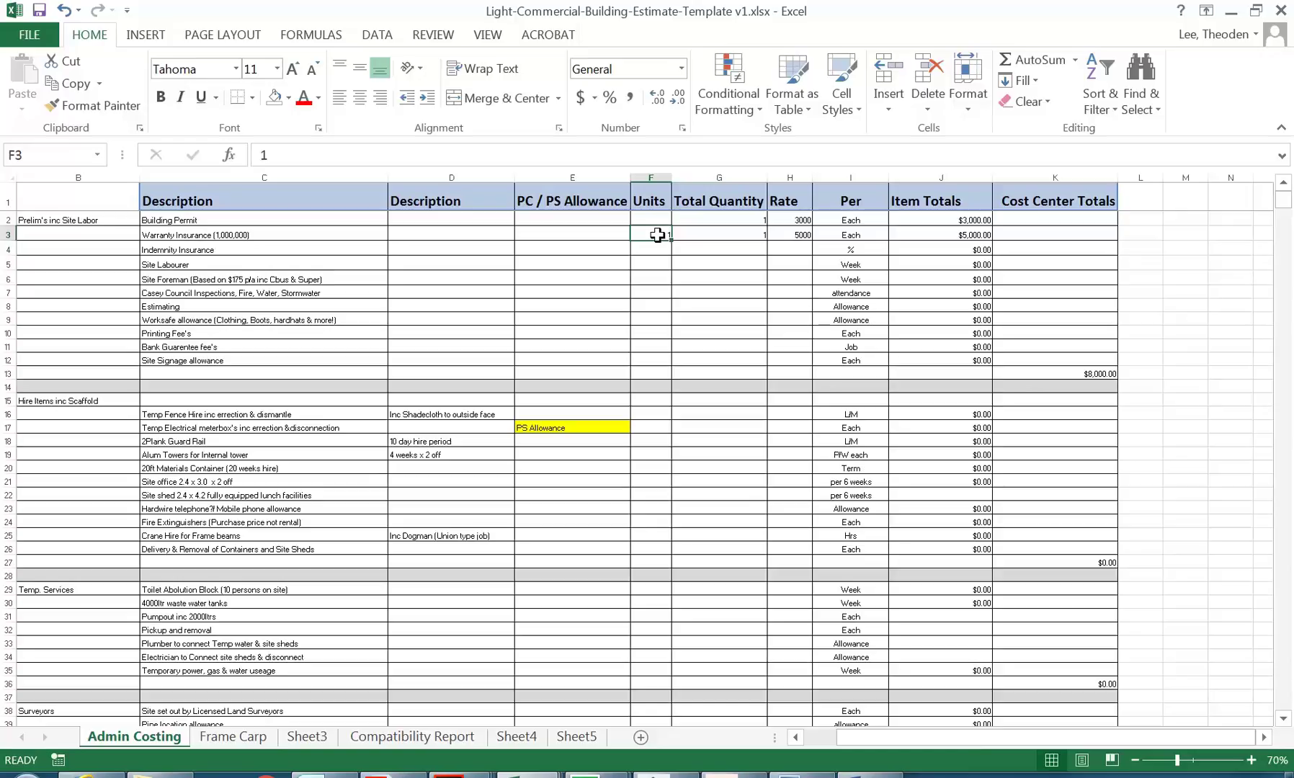
Step: Review the remaining trade sections from Surveyors through Joinery, Painter and Fixtures & Fitting's to the Total of Project and closing template note
scroll(646, 386, "down", 18)
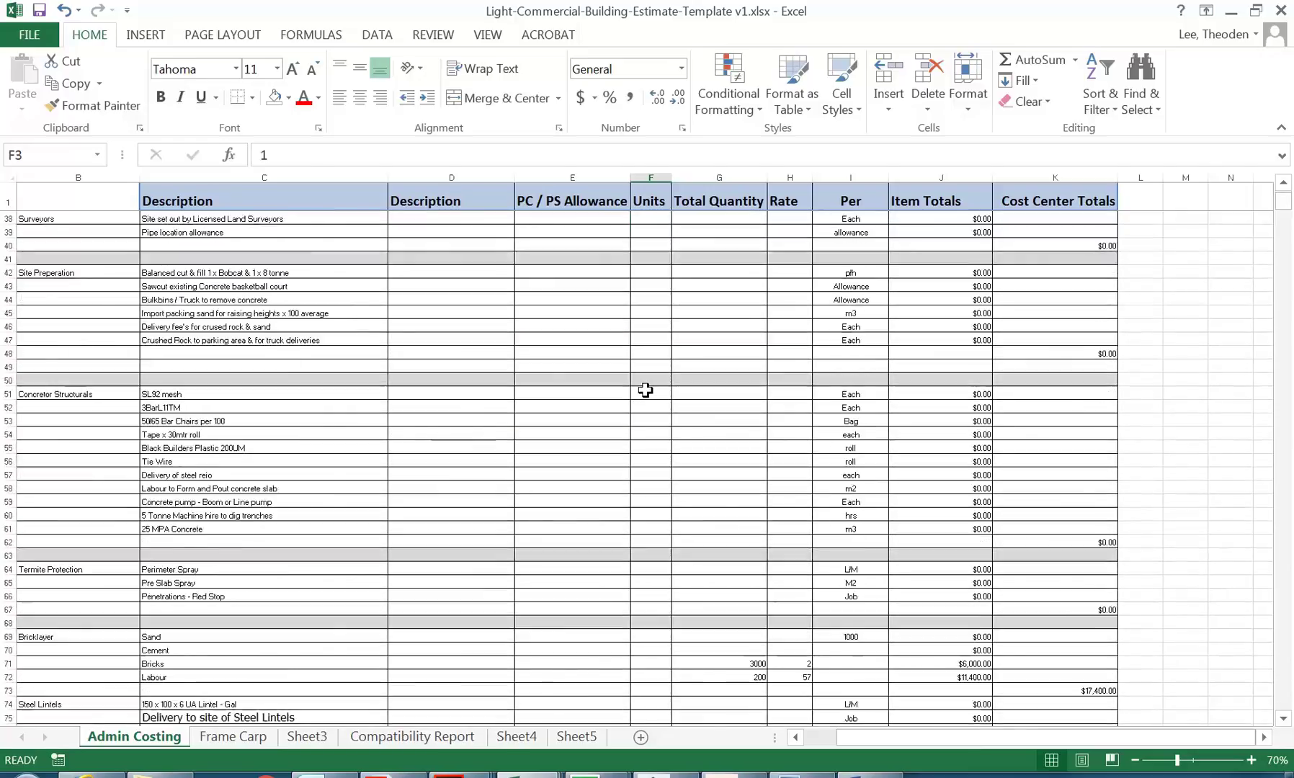
scroll(646, 390, "down", 15)
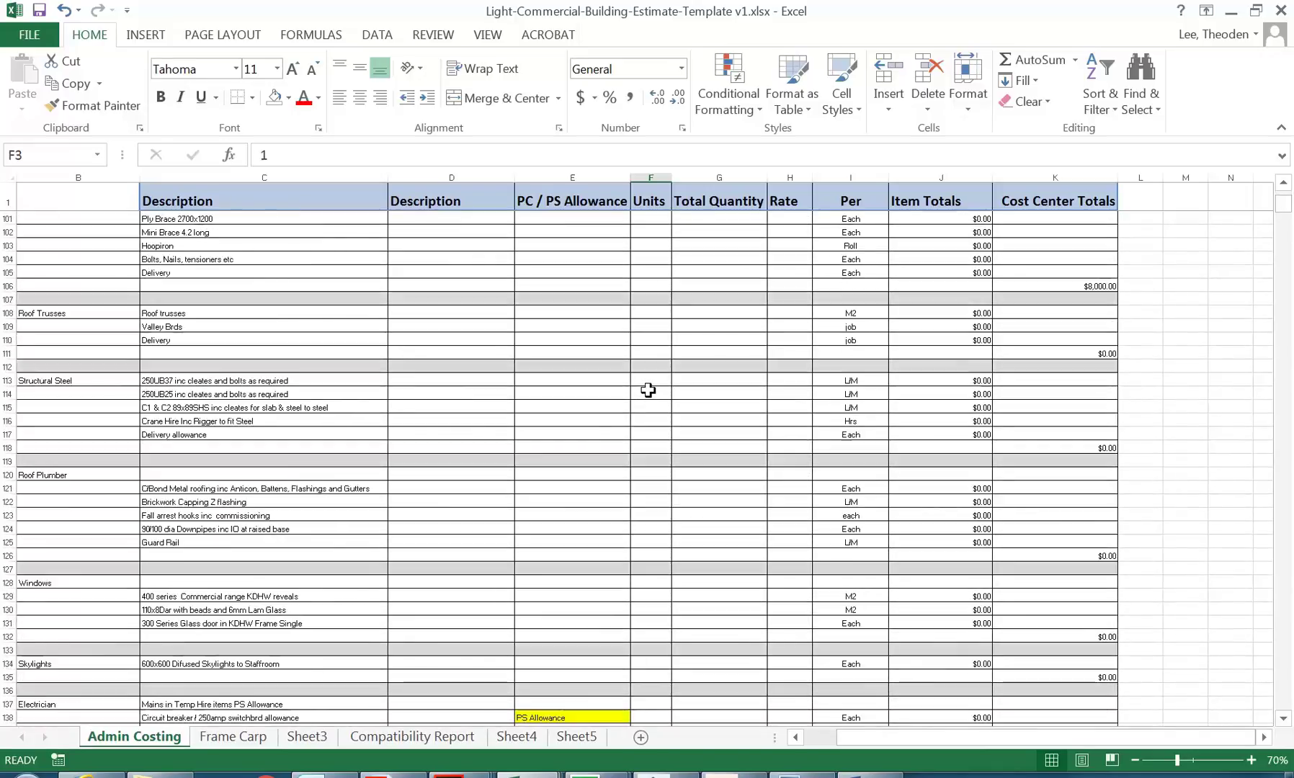
scroll(635, 454, "down", 20)
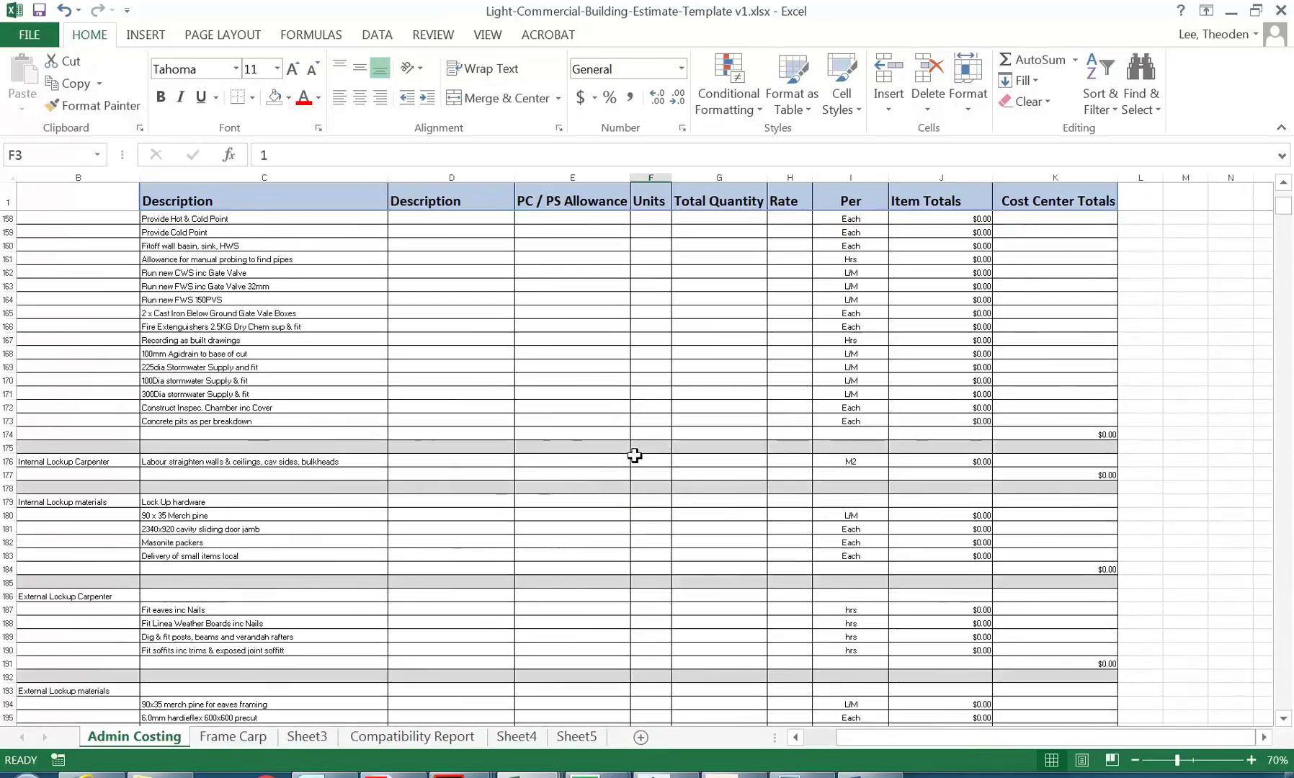
scroll(634, 456, "down", 13)
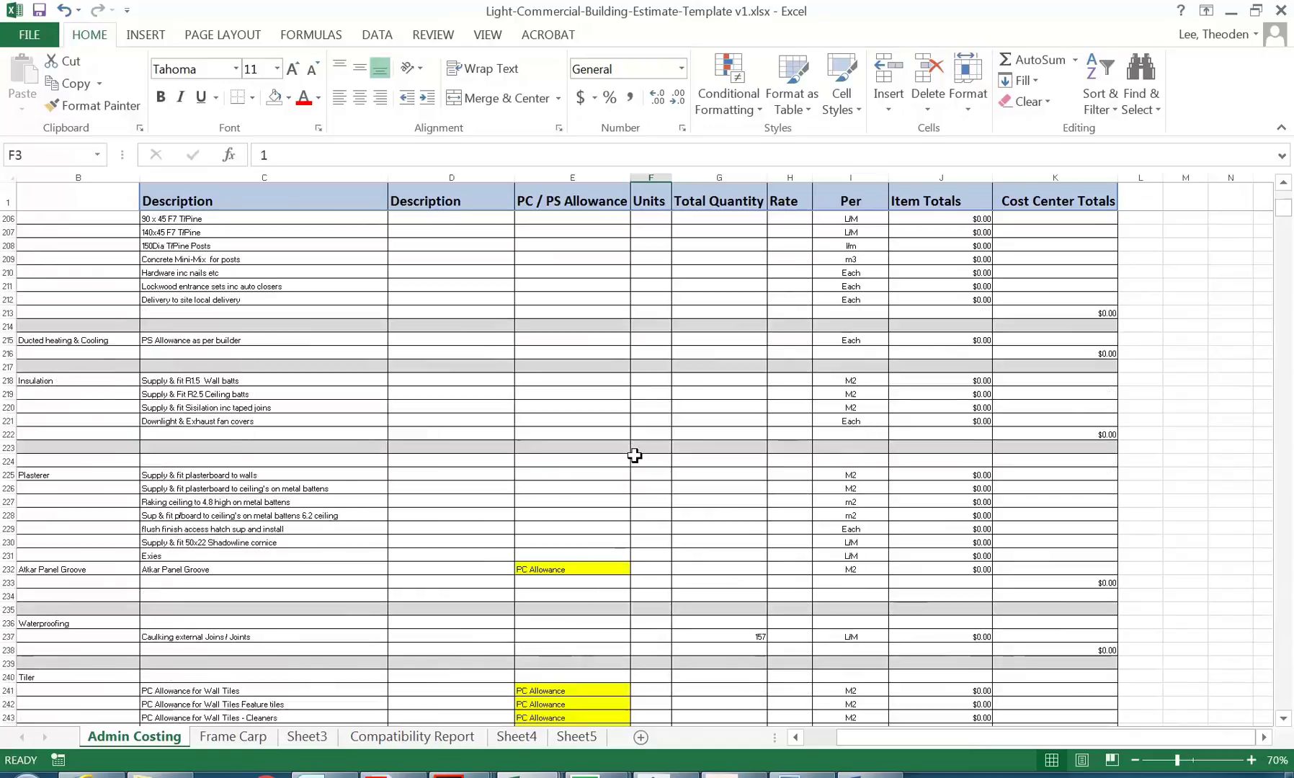
scroll(715, 436, "down", 3)
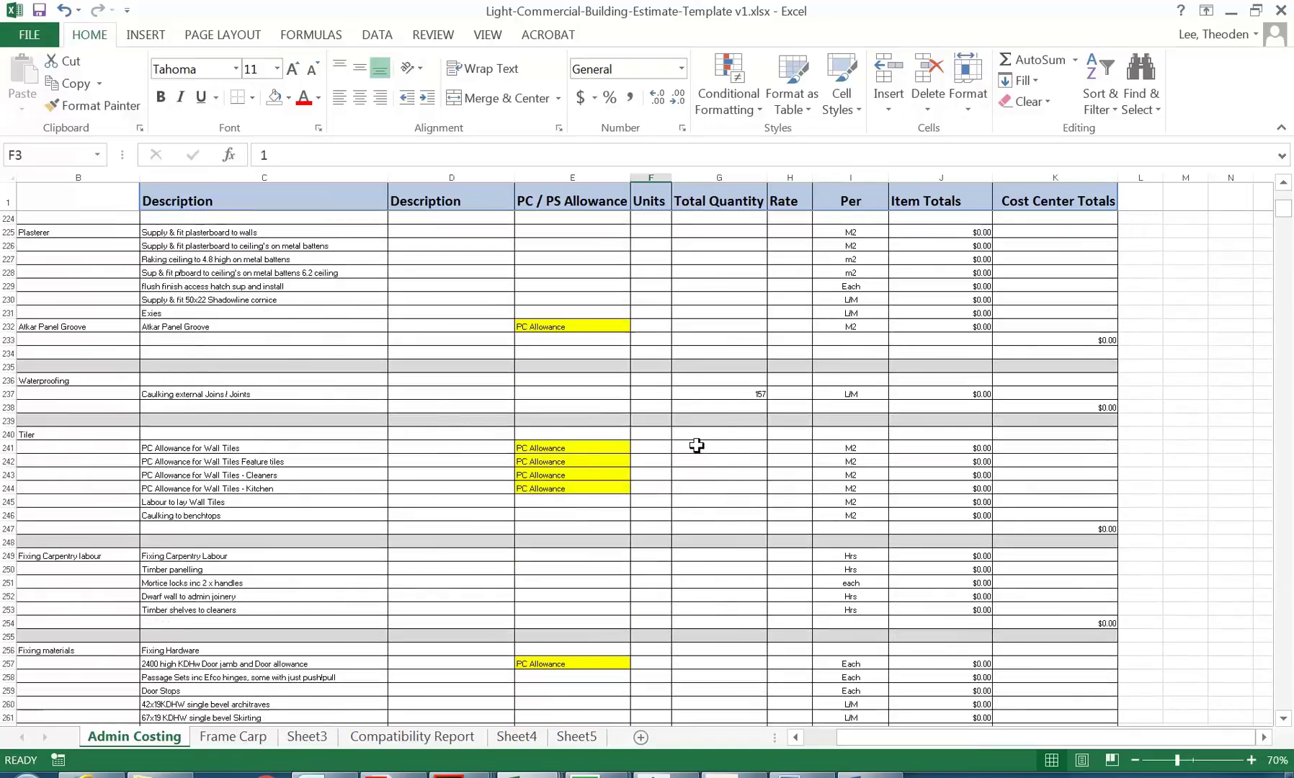
scroll(698, 563, "down", 7)
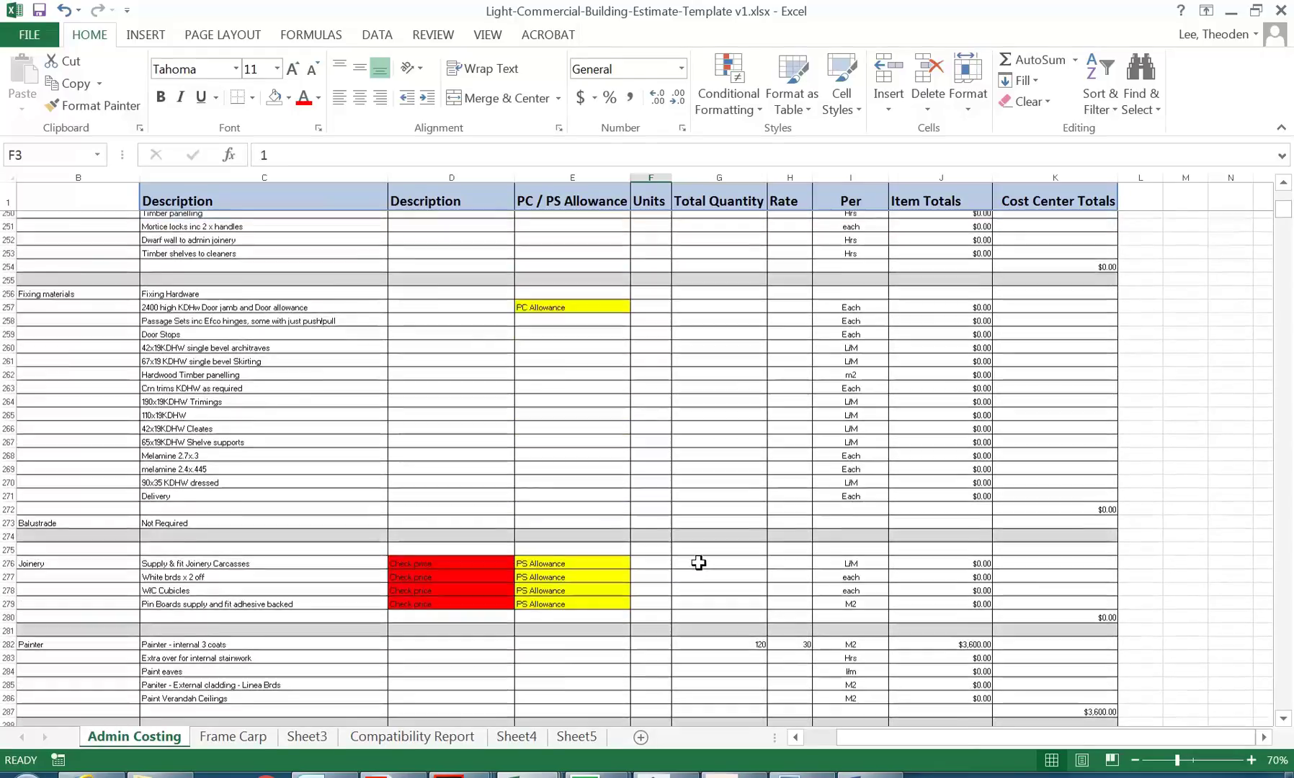
scroll(698, 563, "down", 4)
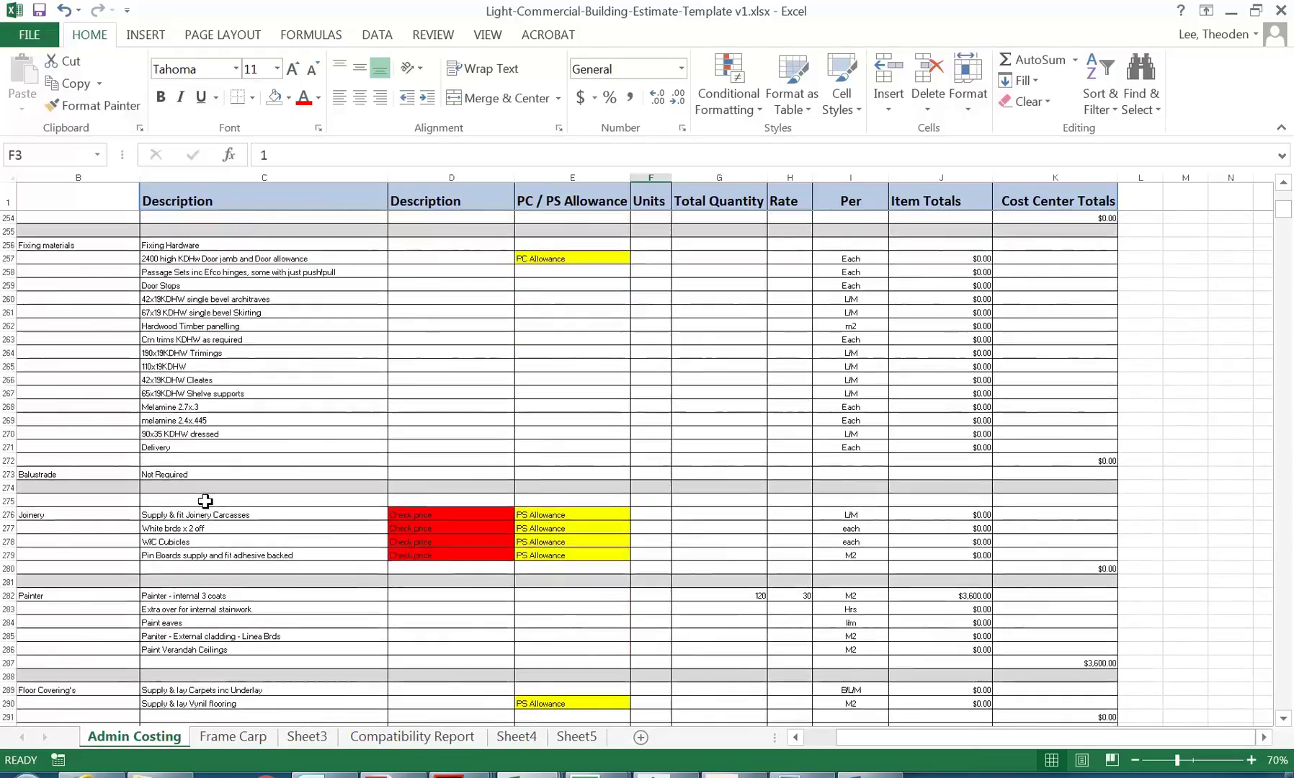
scroll(205, 502, "down", 6)
scroll(205, 502, "down", 10)
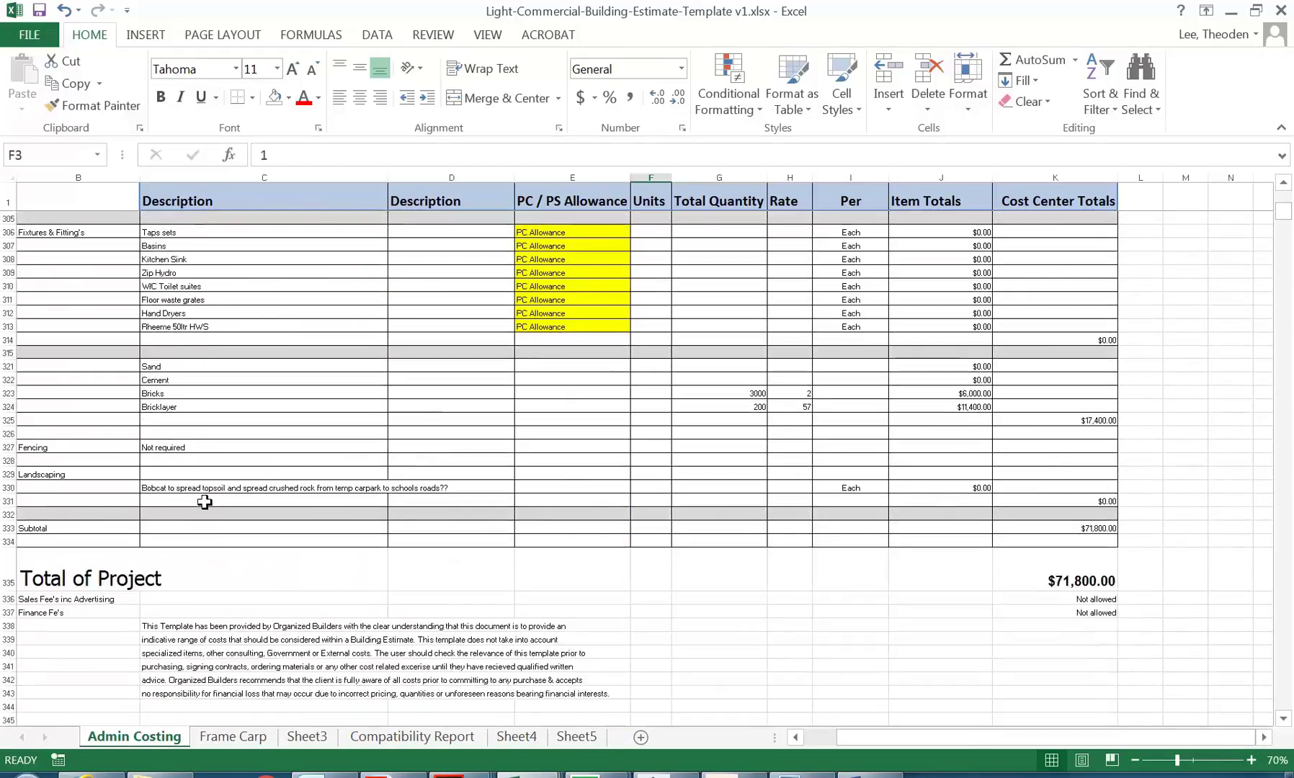
scroll(204, 502, "up", 7)
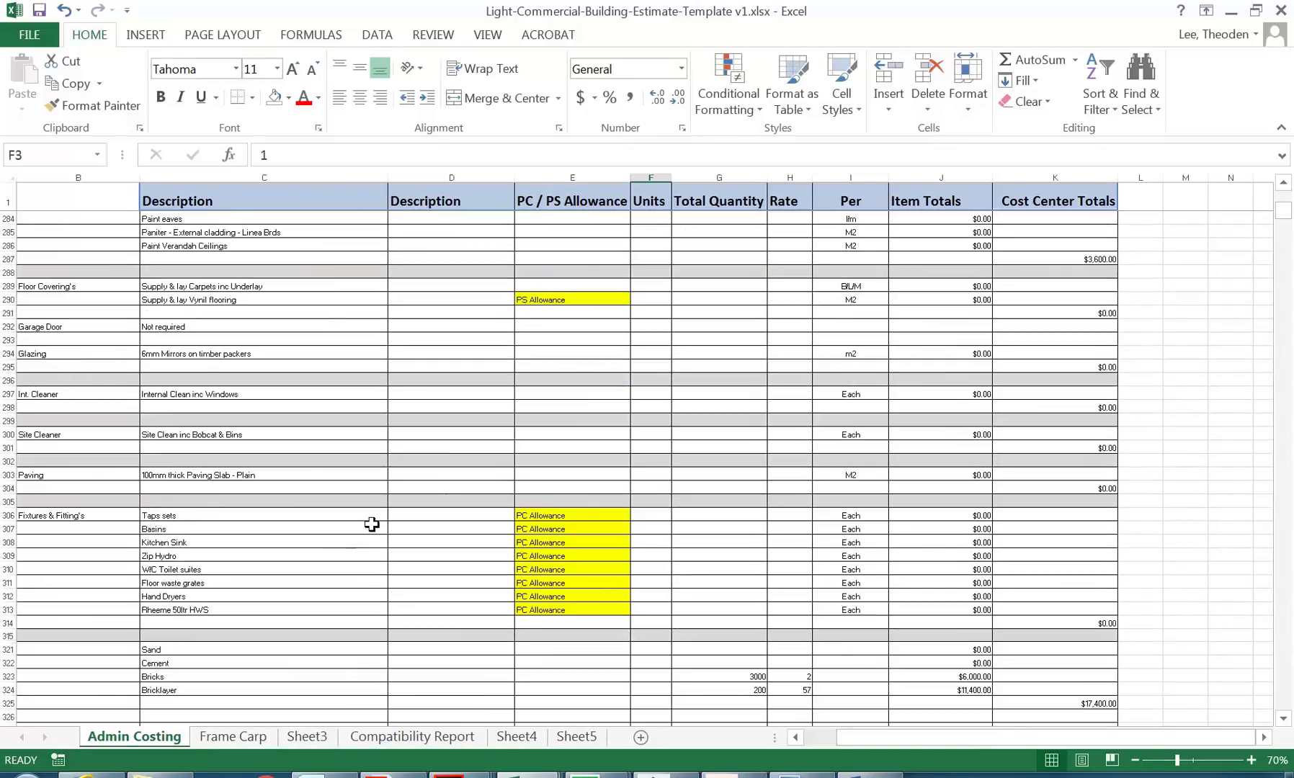
scroll(267, 600, "down", 6)
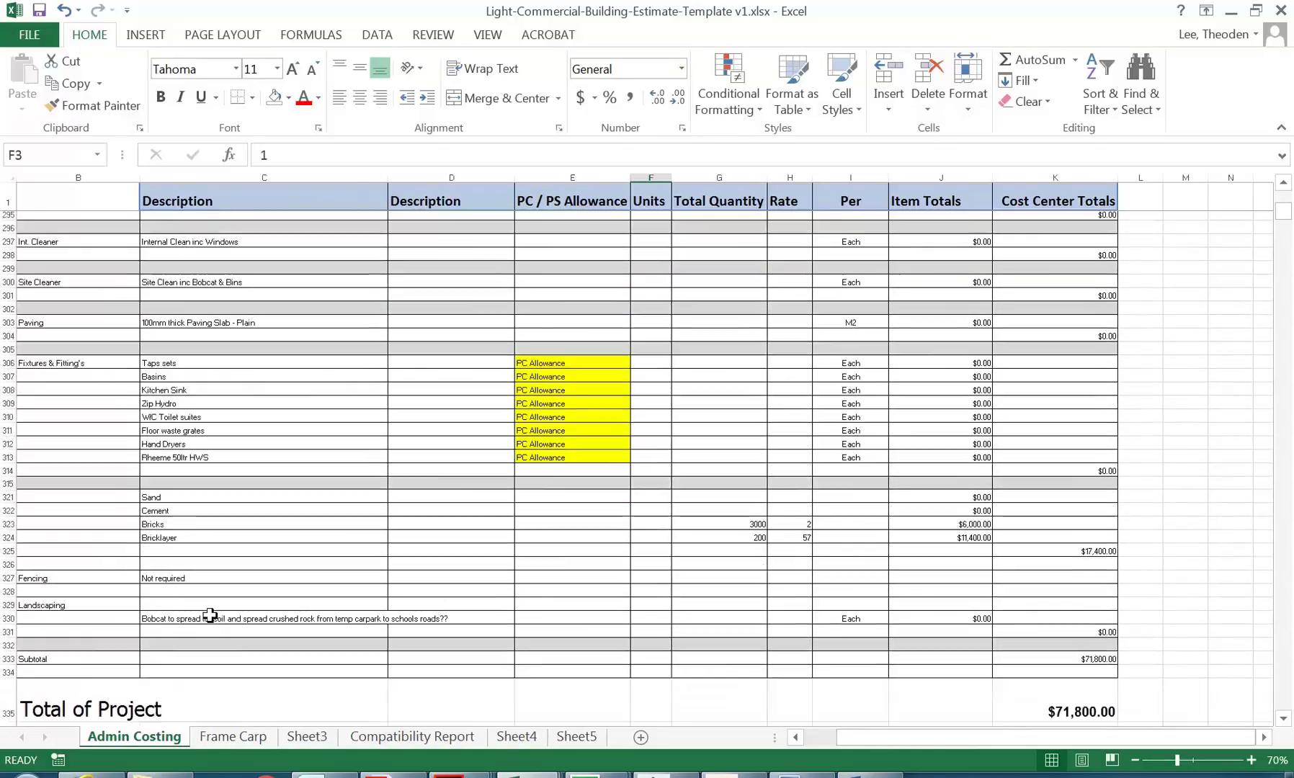
scroll(221, 624, "down", 4)
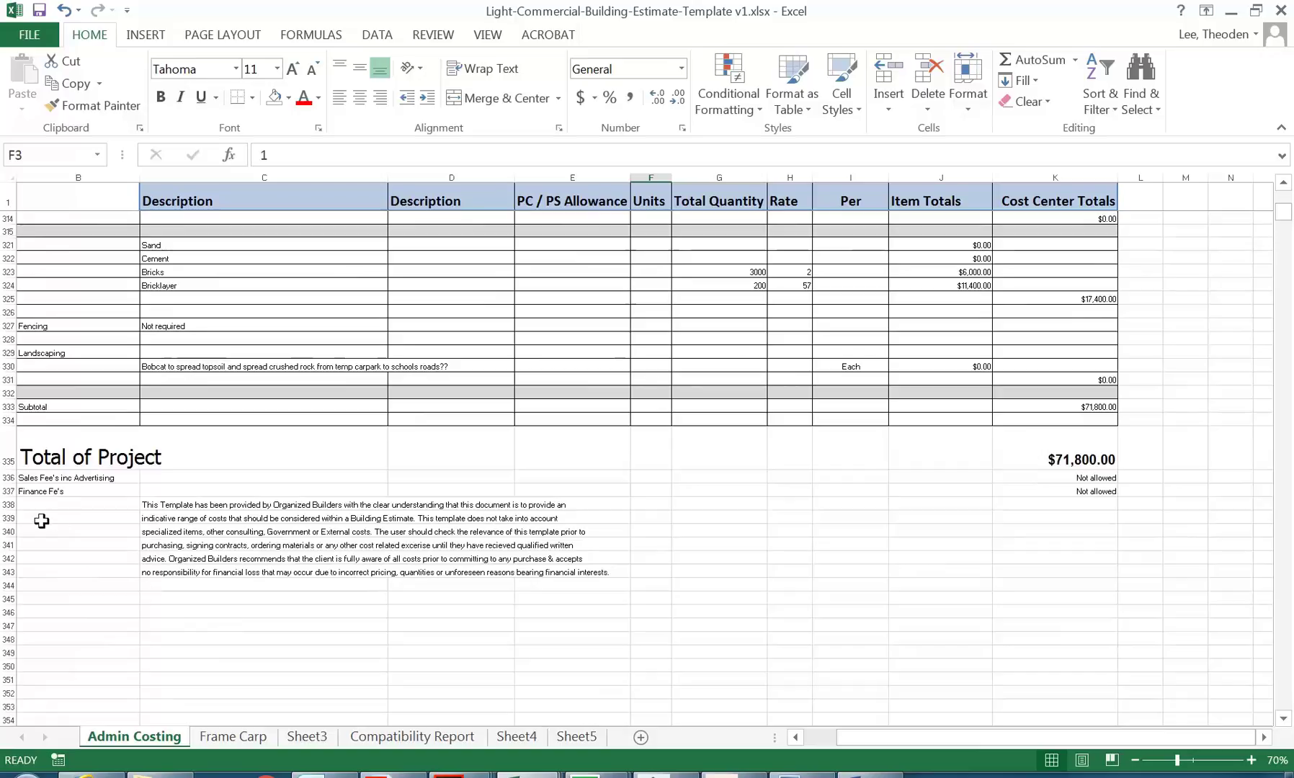